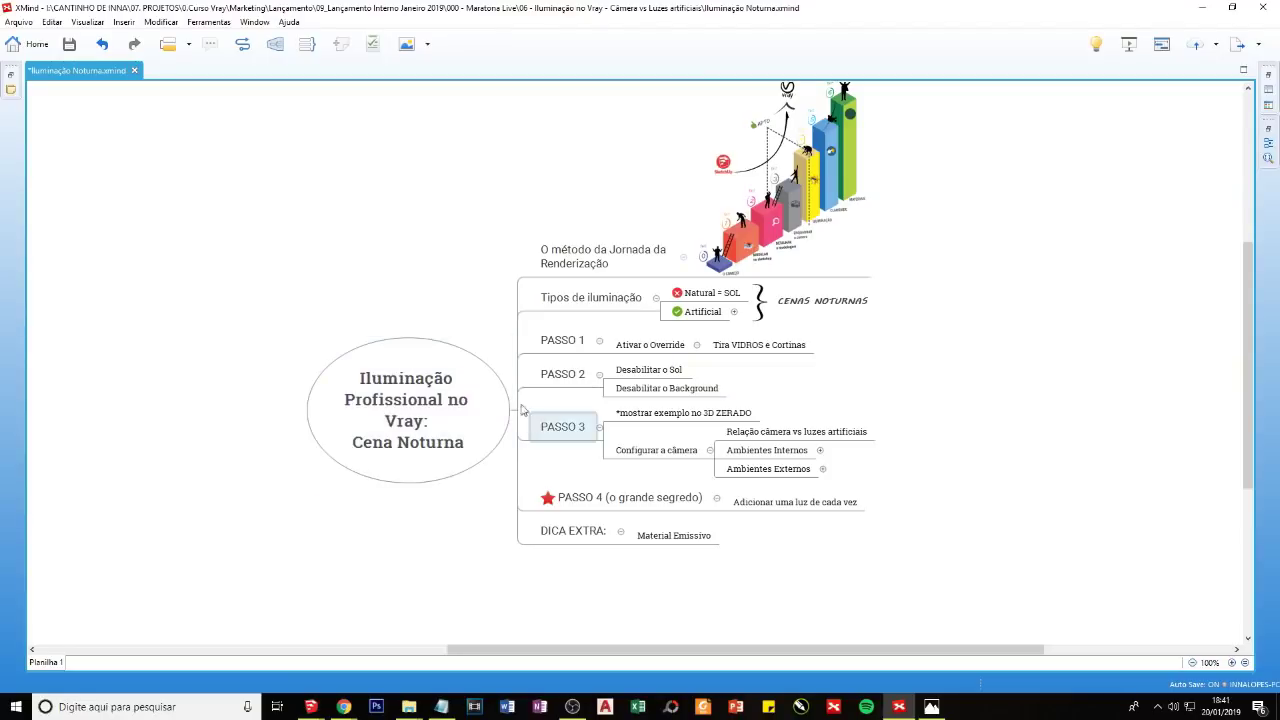
Step: Pan and scroll the lighting mind map to bring the central topic into view
key(Left)
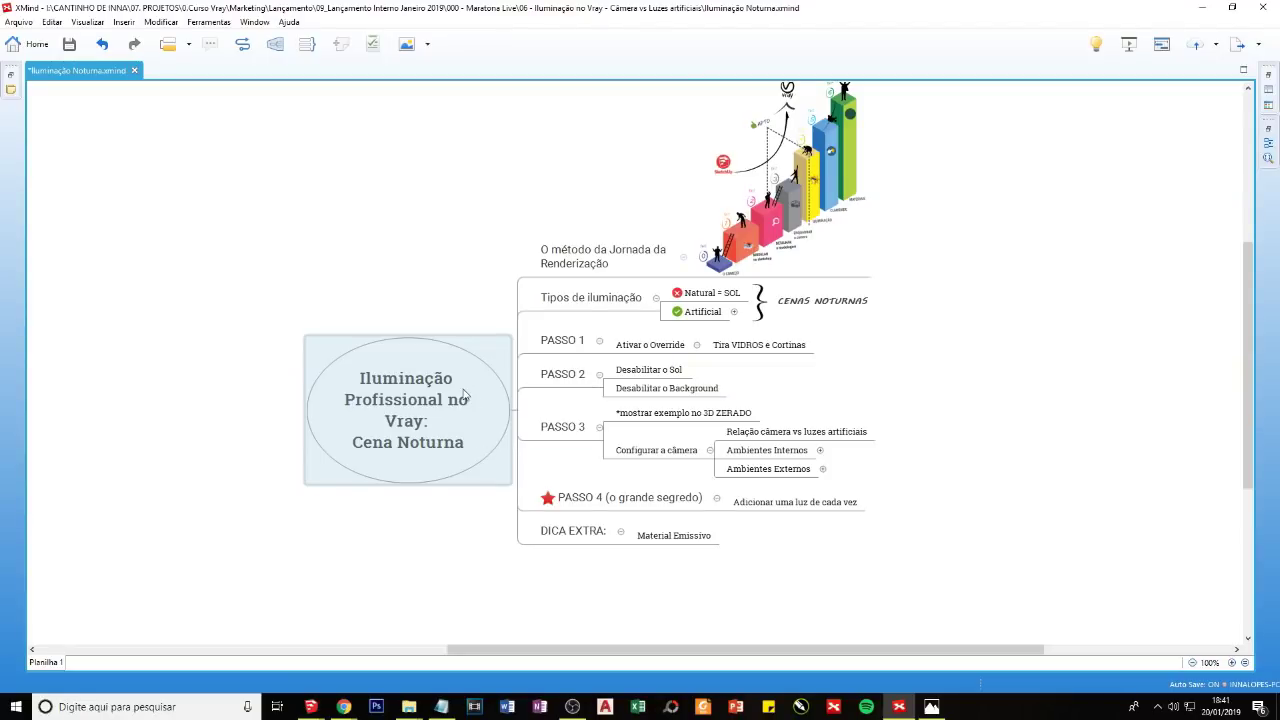
ctrl+scroll(531, 343, up, 5)
ctrl+scroll(621, 638, up, 1)
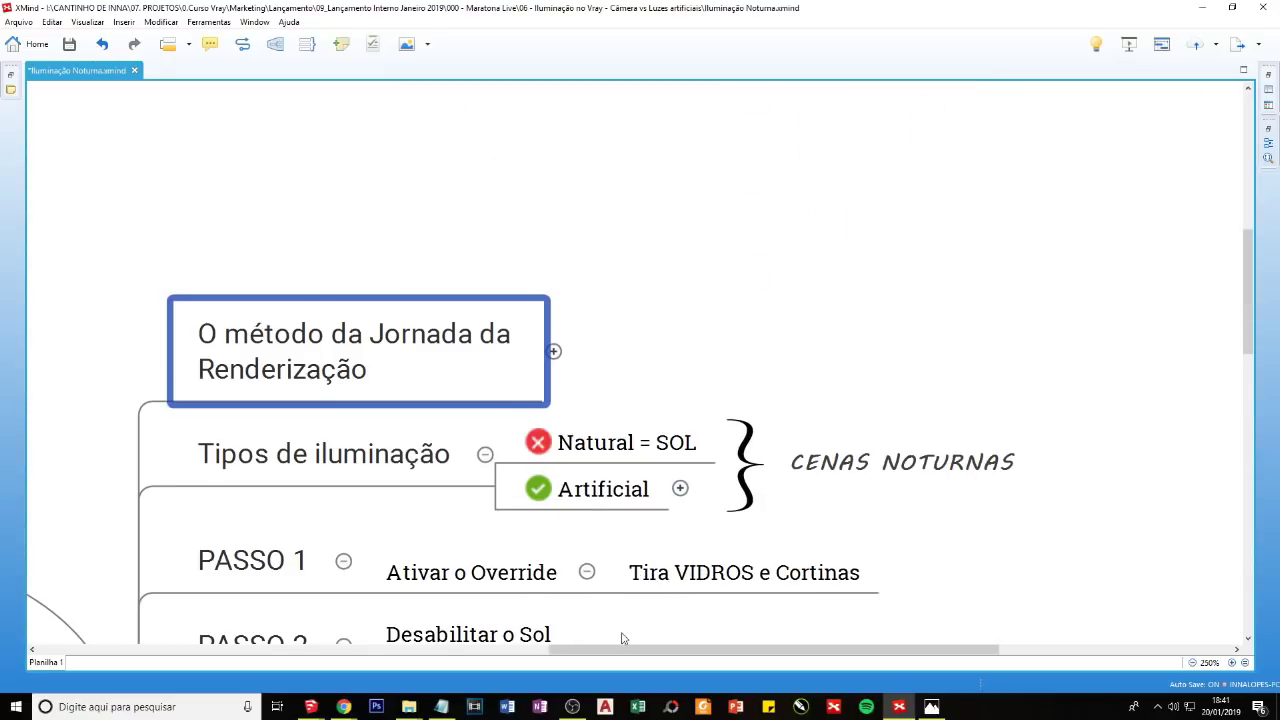
drag(578, 650, 495, 650)
ctrl+scroll(510, 615, down, 1)
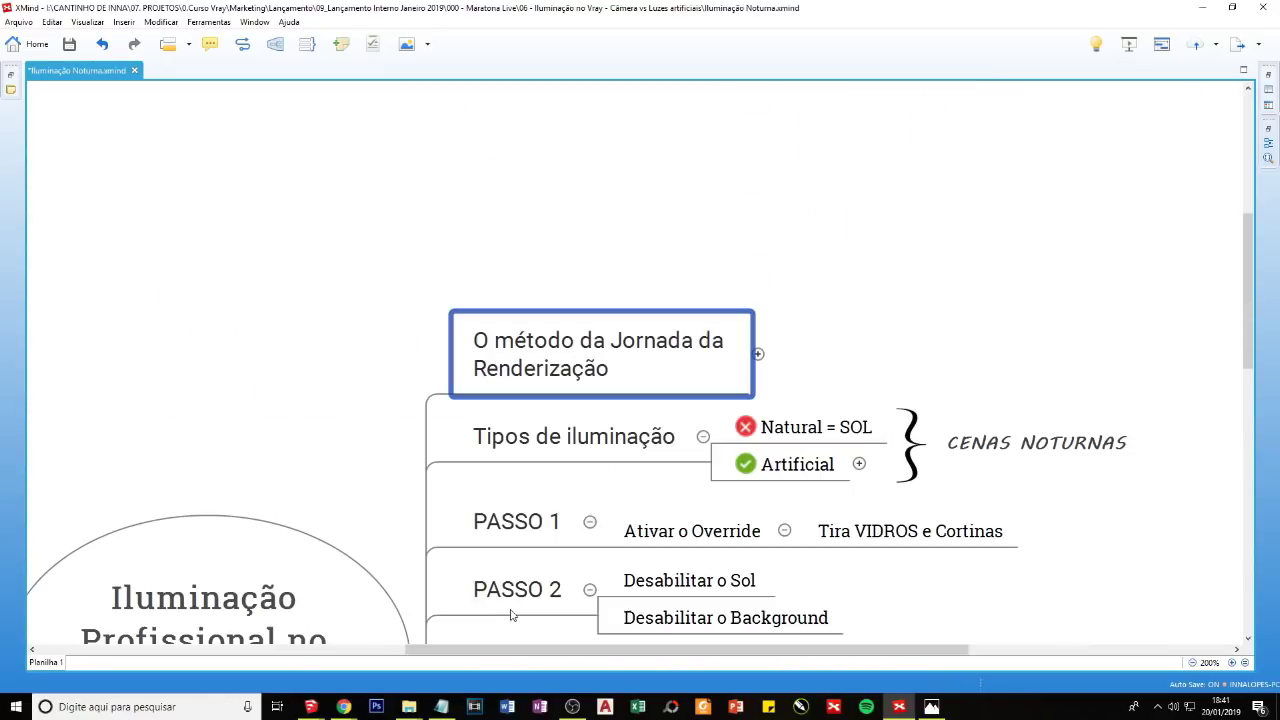
scroll(518, 555, down, 3)
ctrl+scroll(490, 538, down, 1)
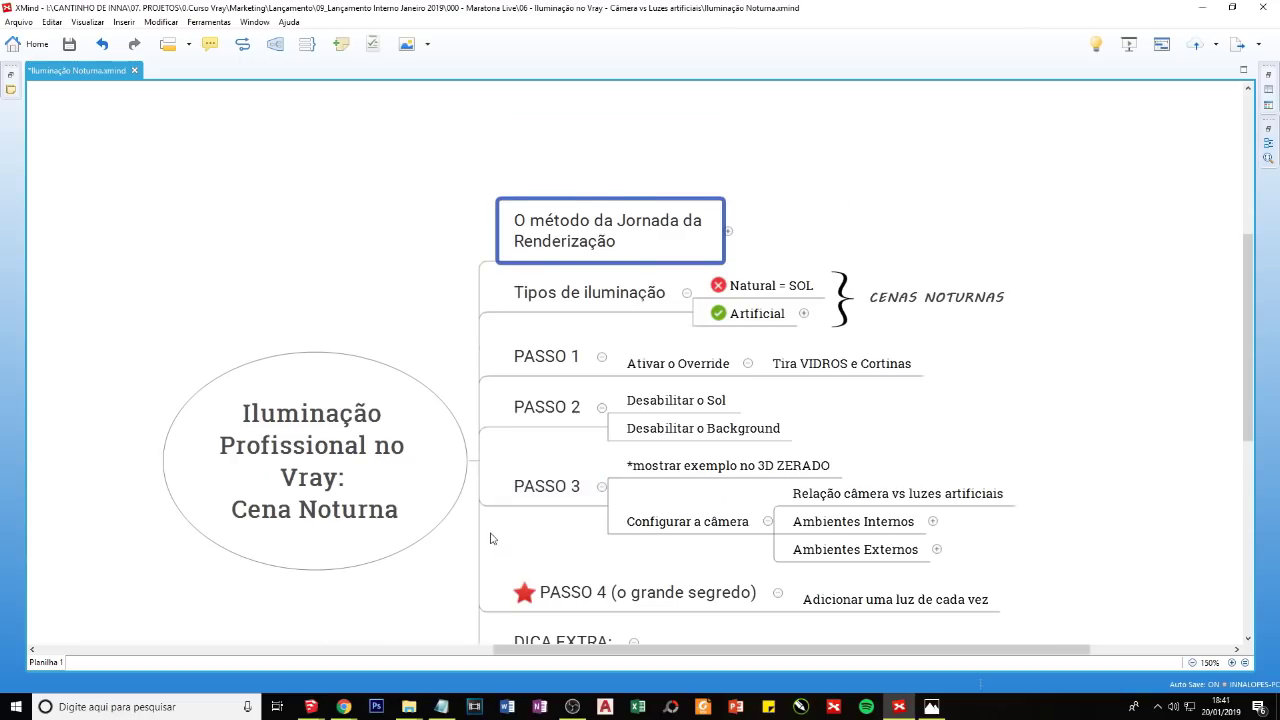
scroll(490, 538, down, 2)
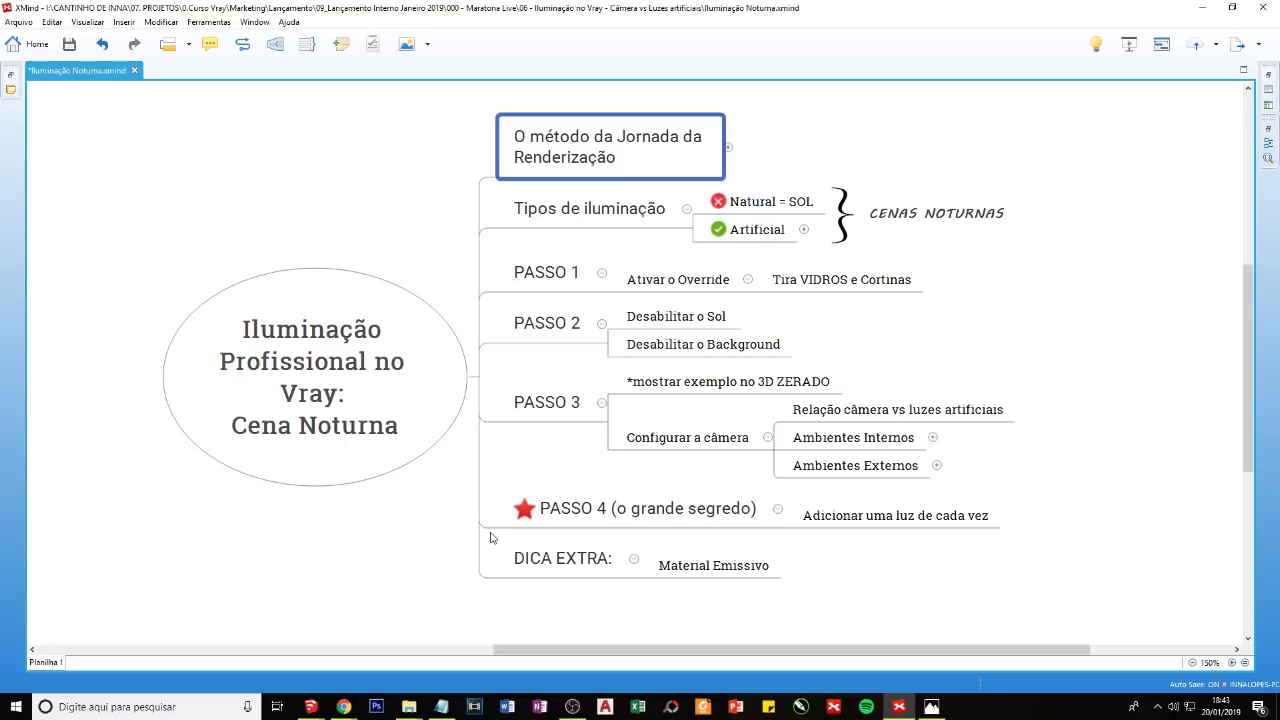
Step: Select Natural = SOL and Artificial, then expand Artificial to reveal 6 opções
click(977, 310)
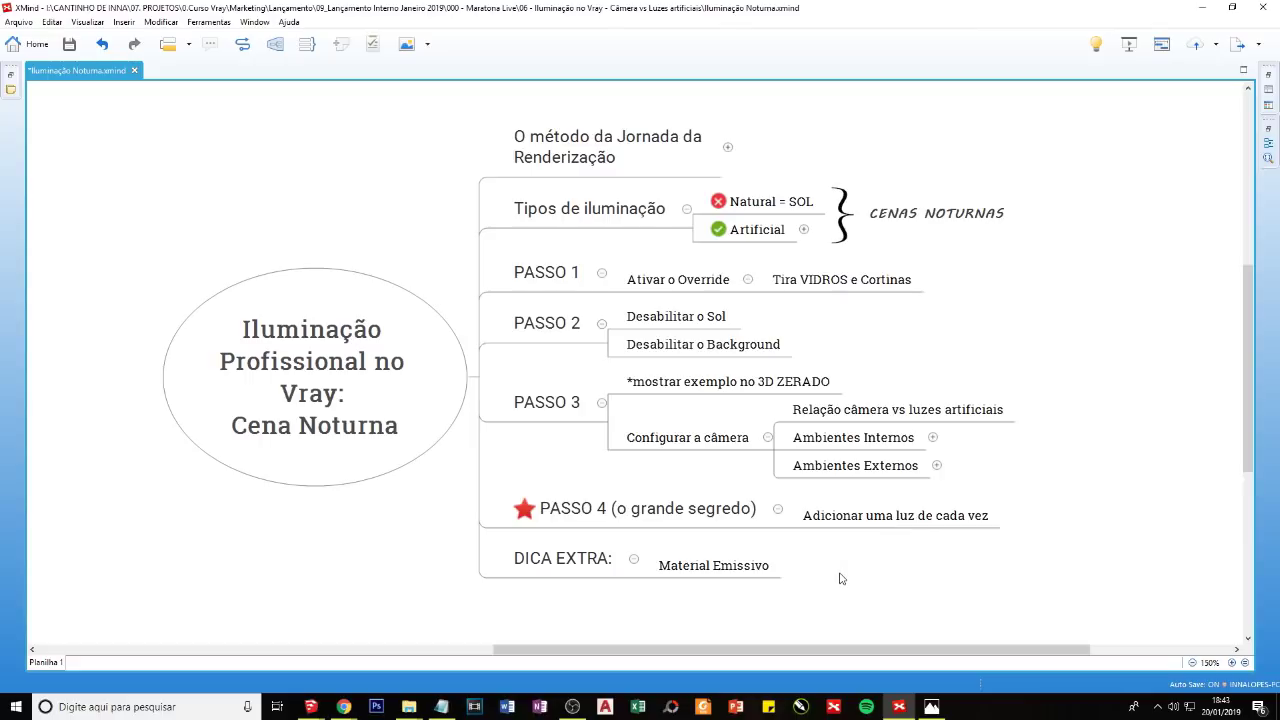
click(788, 198)
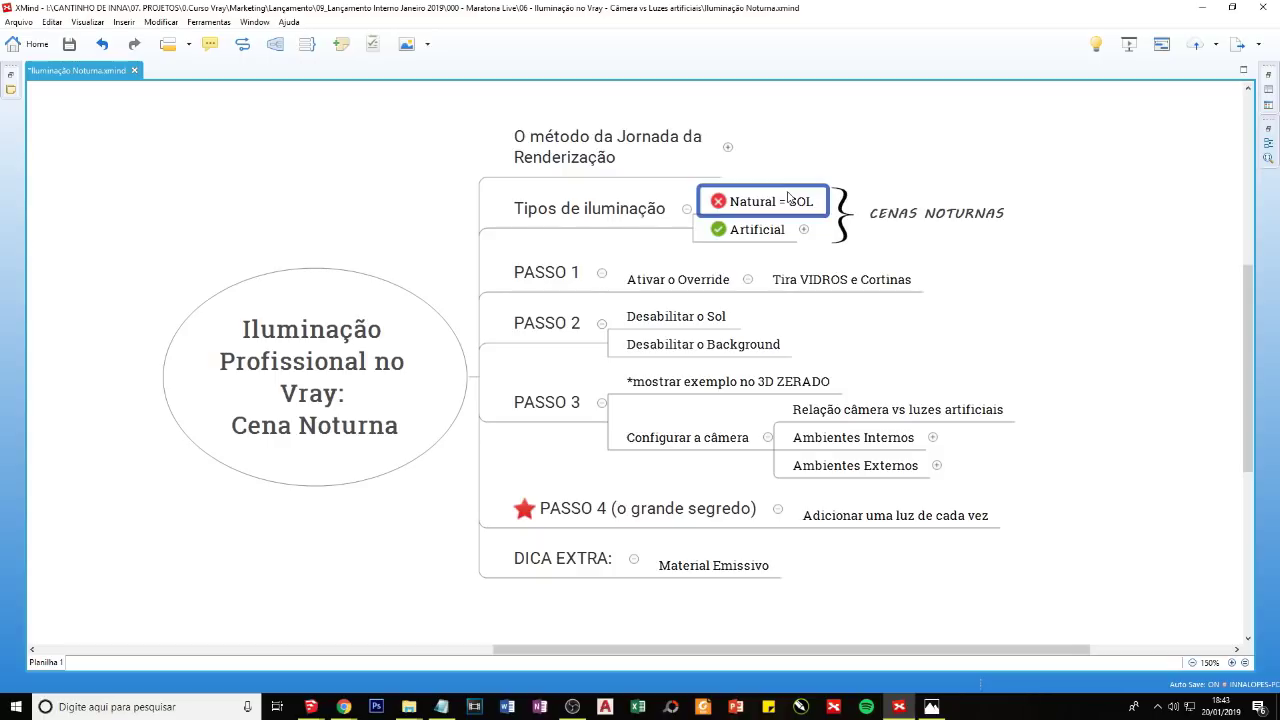
click(748, 230)
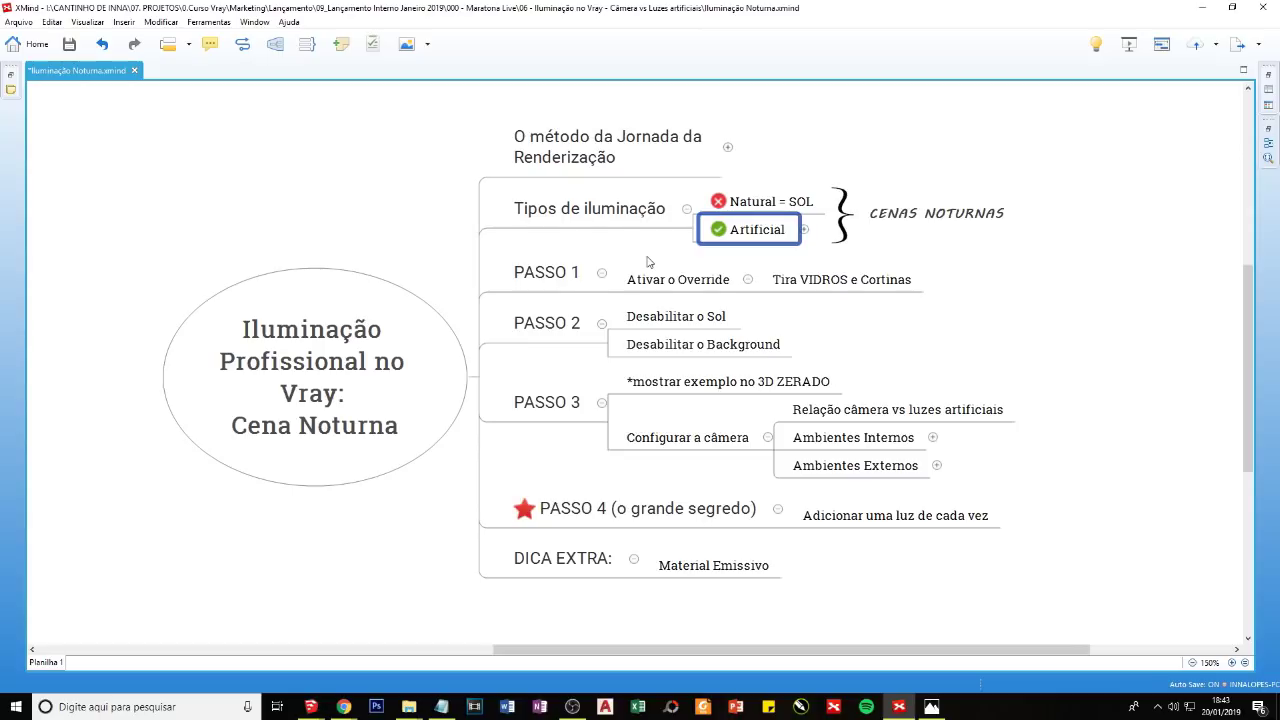
click(803, 230)
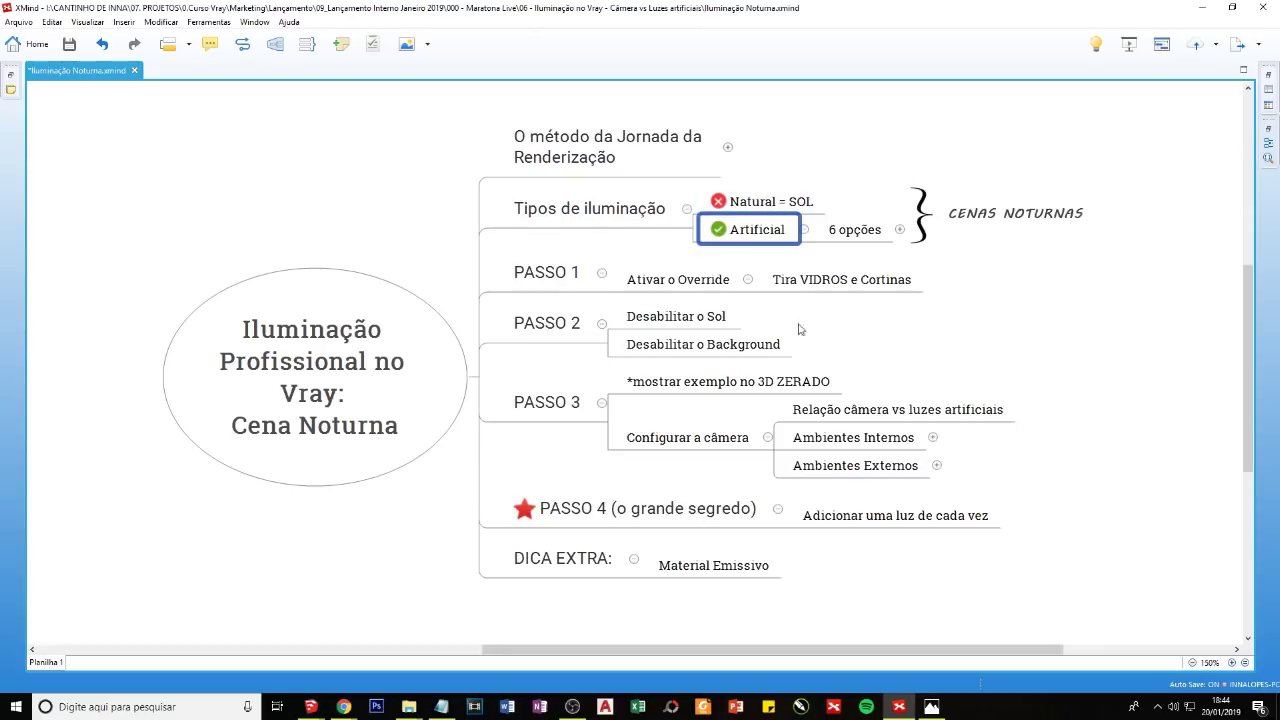
drag(768, 650, 831, 648)
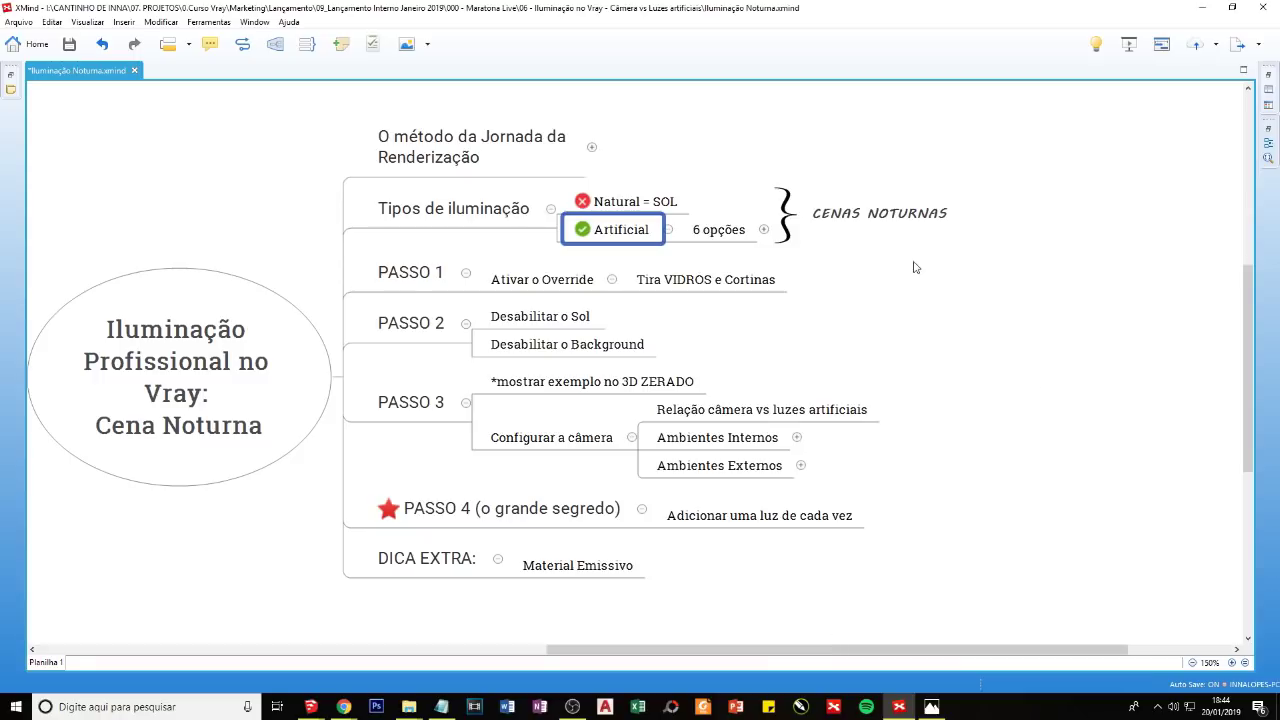
Step: Expand 6 opções to list its six light types
click(765, 229)
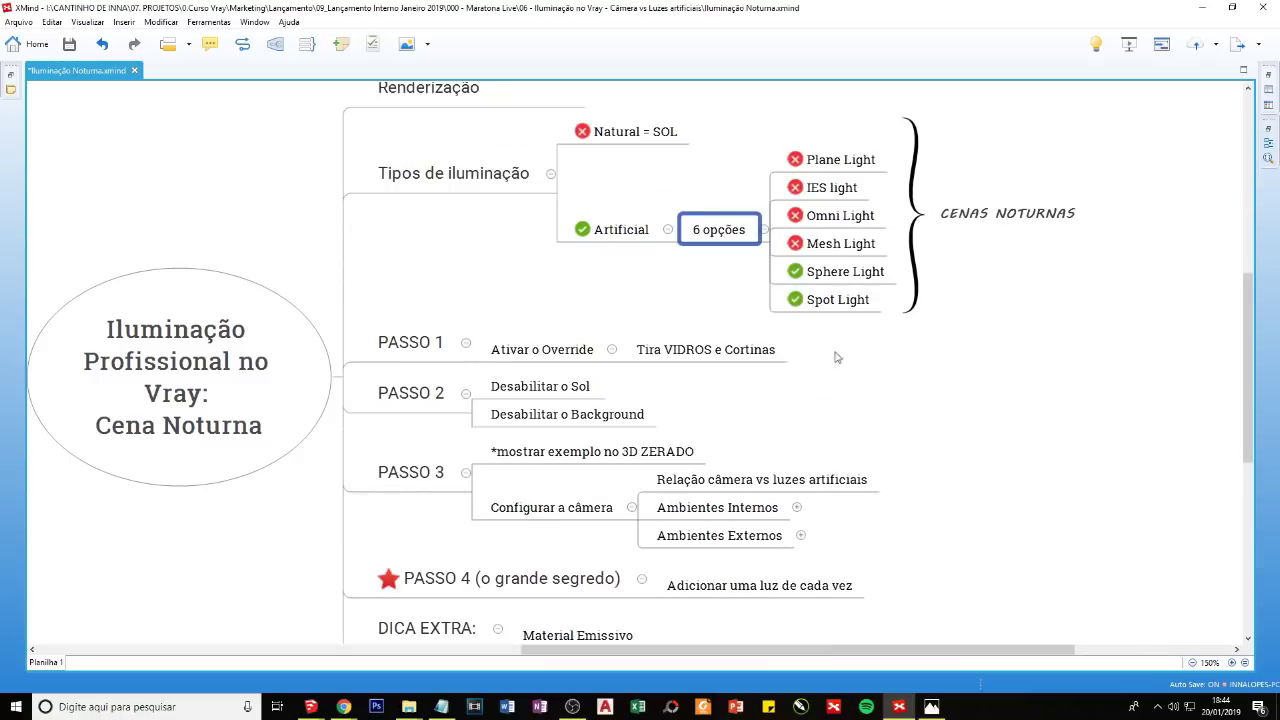
scroll(850, 340, up, 2)
drag(764, 649, 817, 644)
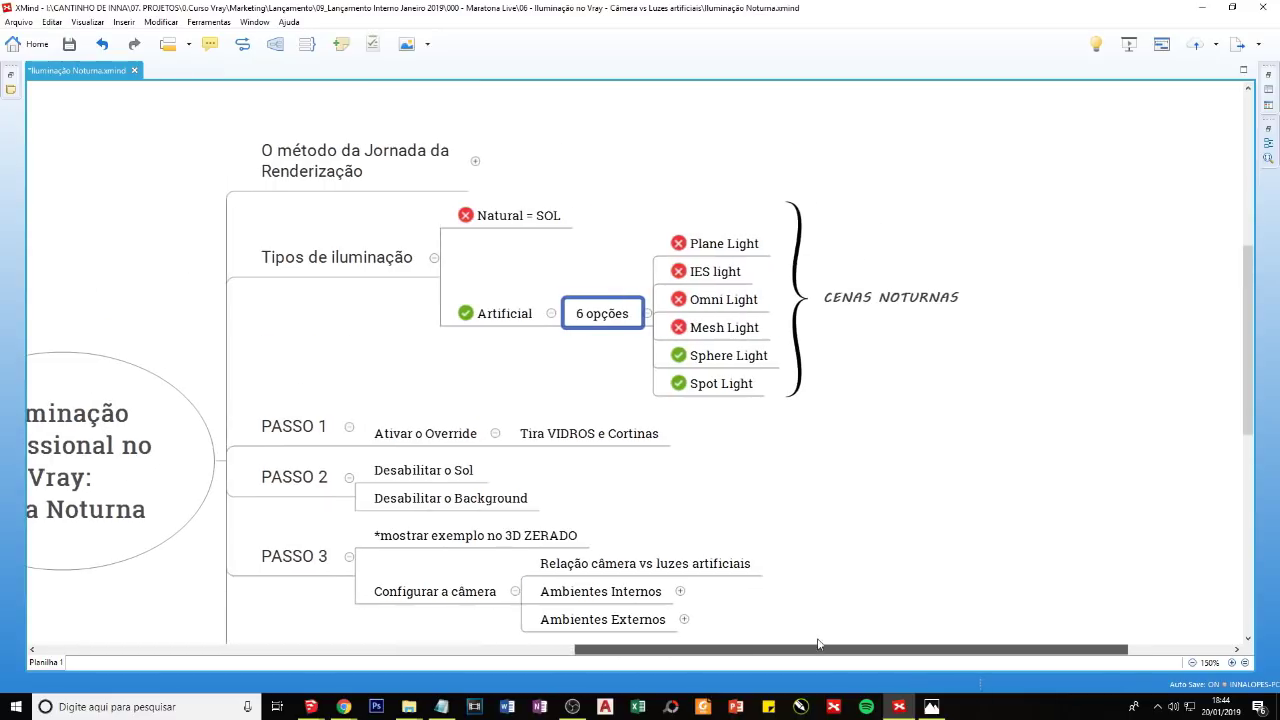
Step: Snap XMind right beside the SketchUp box model and move the V-Ray light tools over it
key(super+Right)
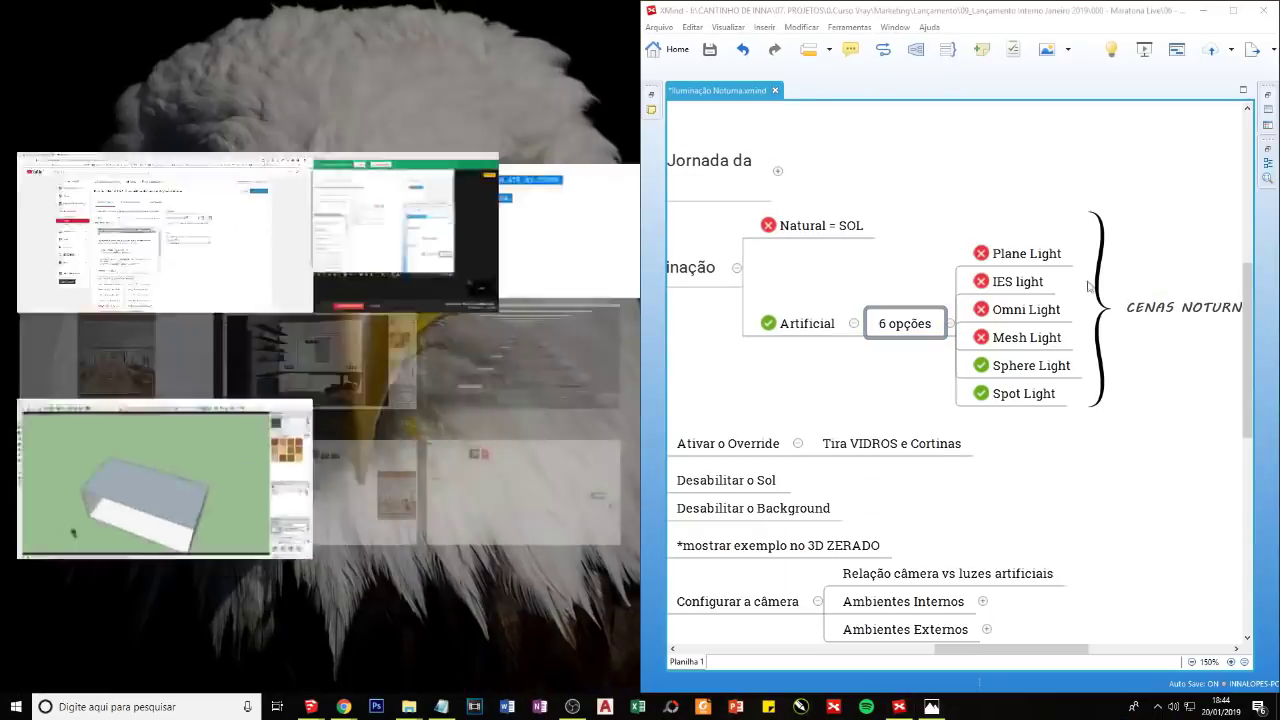
click(114, 486)
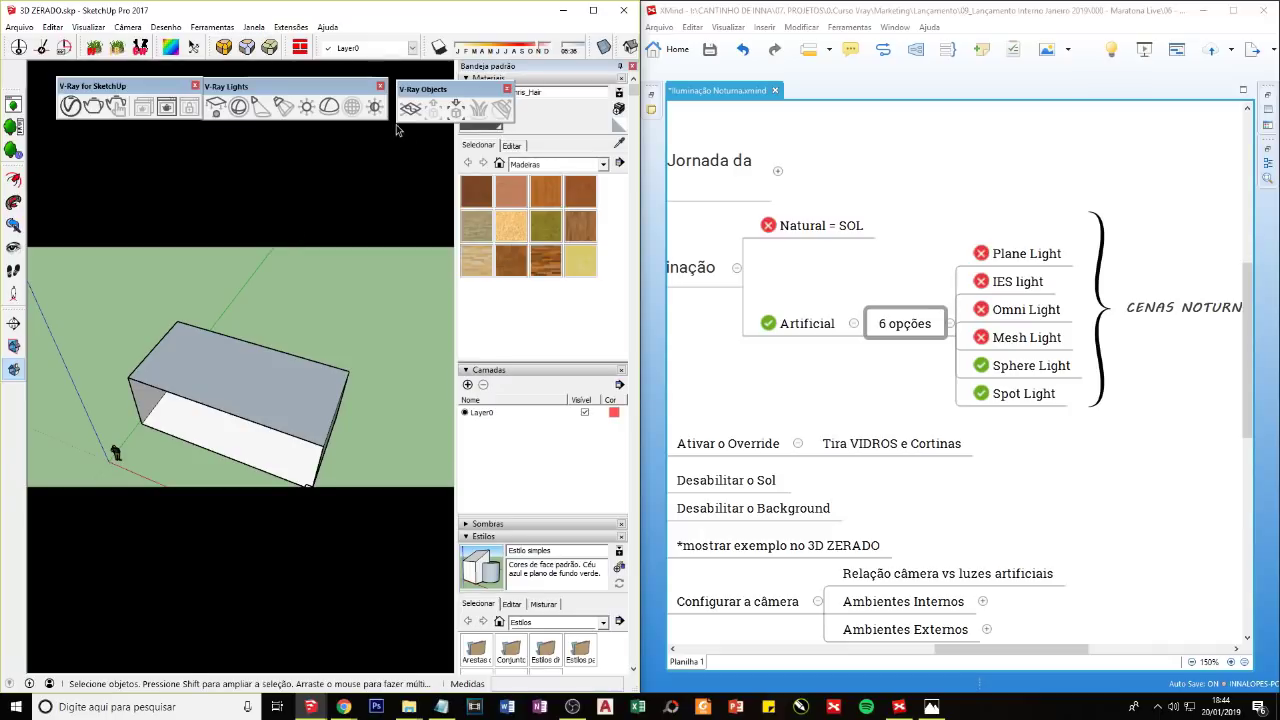
drag(252, 86, 265, 313)
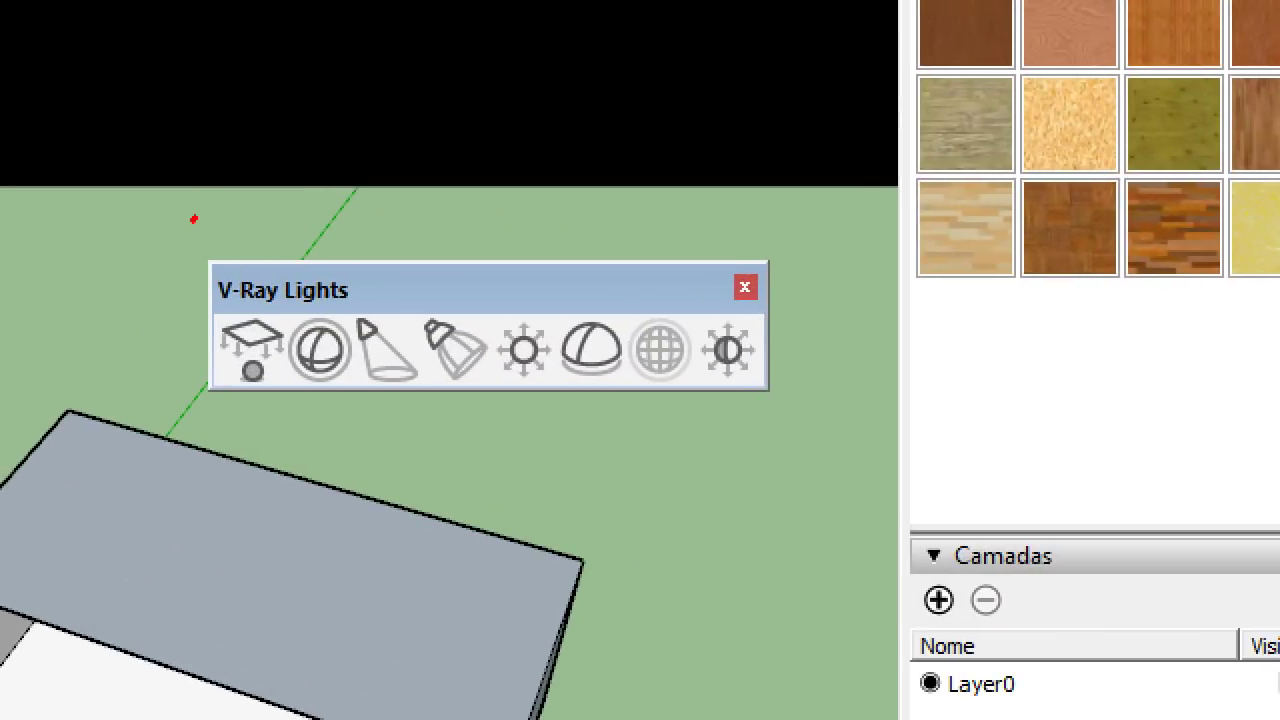
mouse_move(193, 219)
mouse_down()
mouse_move(234, 432)
mouse_move(870, 428)
mouse_move(708, 214)
mouse_move(190, 222)
mouse_up()
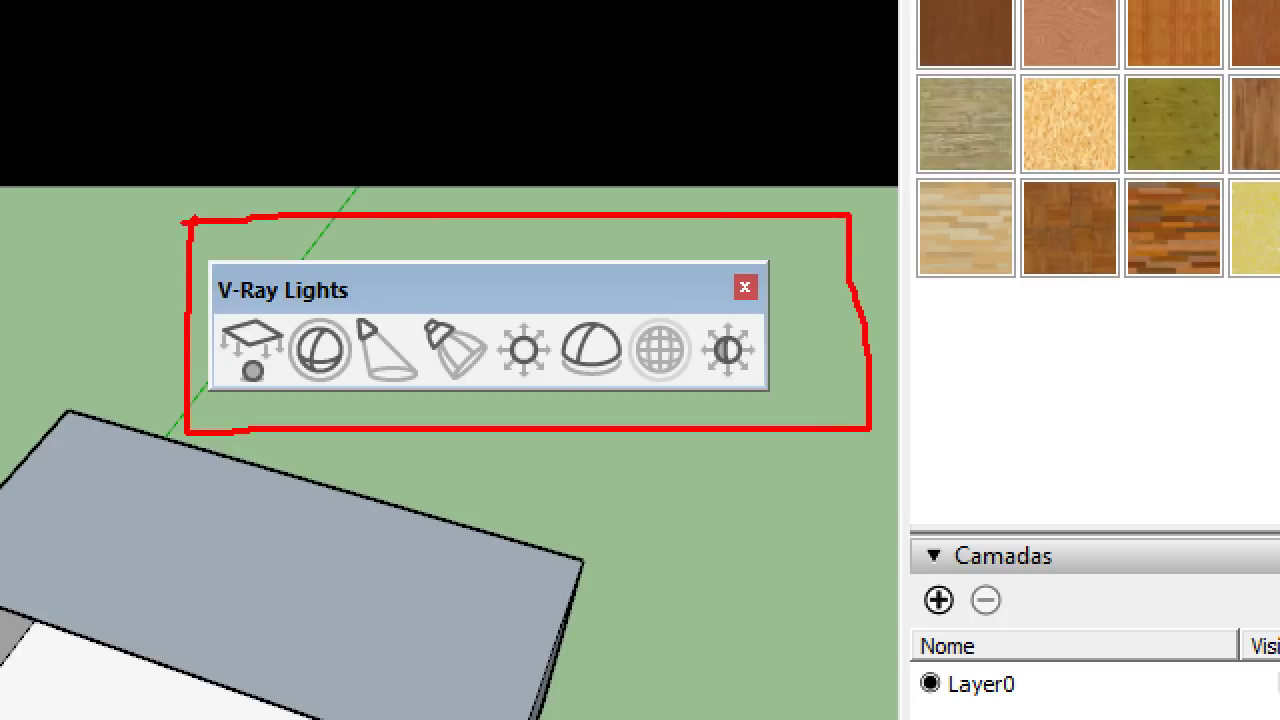
drag(245, 392, 249, 402)
mouse_move(323, 381)
mouse_down()
mouse_move(334, 395)
mouse_move(404, 396)
mouse_up()
drag(476, 375, 479, 396)
drag(540, 366, 547, 398)
drag(656, 368, 665, 402)
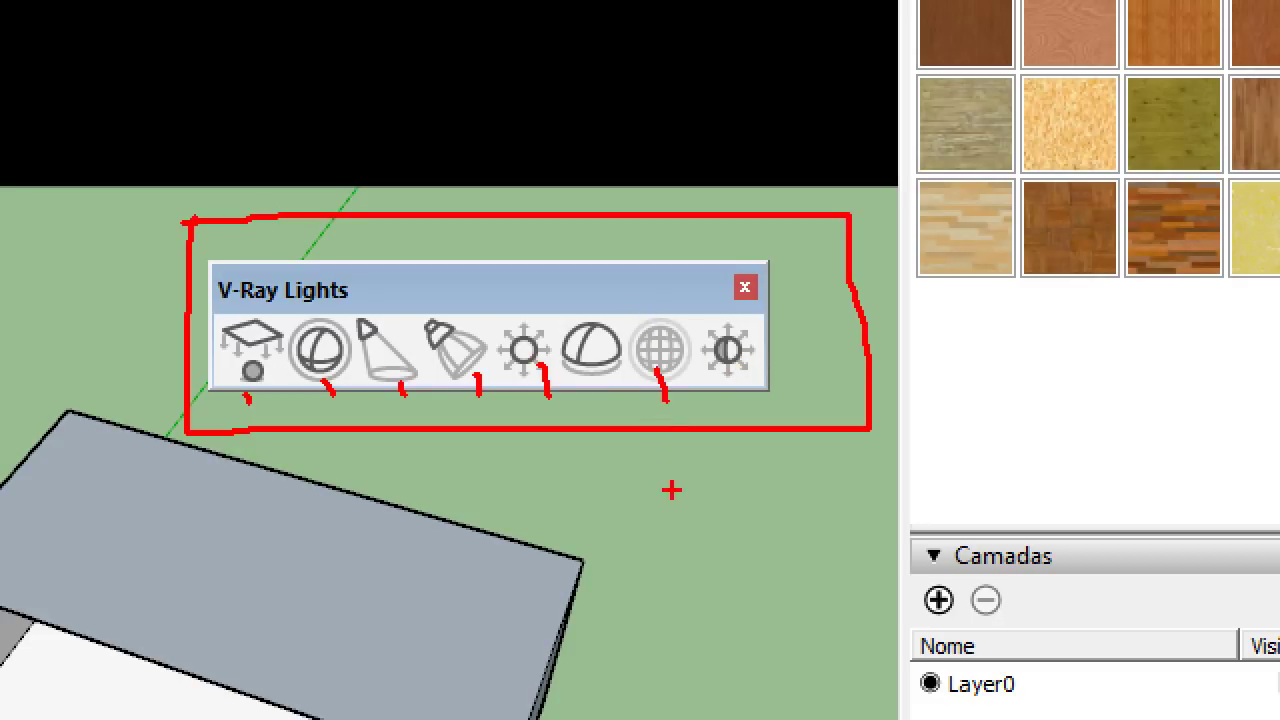
mouse_move(598, 300)
mouse_down()
mouse_move(567, 378)
mouse_move(588, 298)
mouse_up()
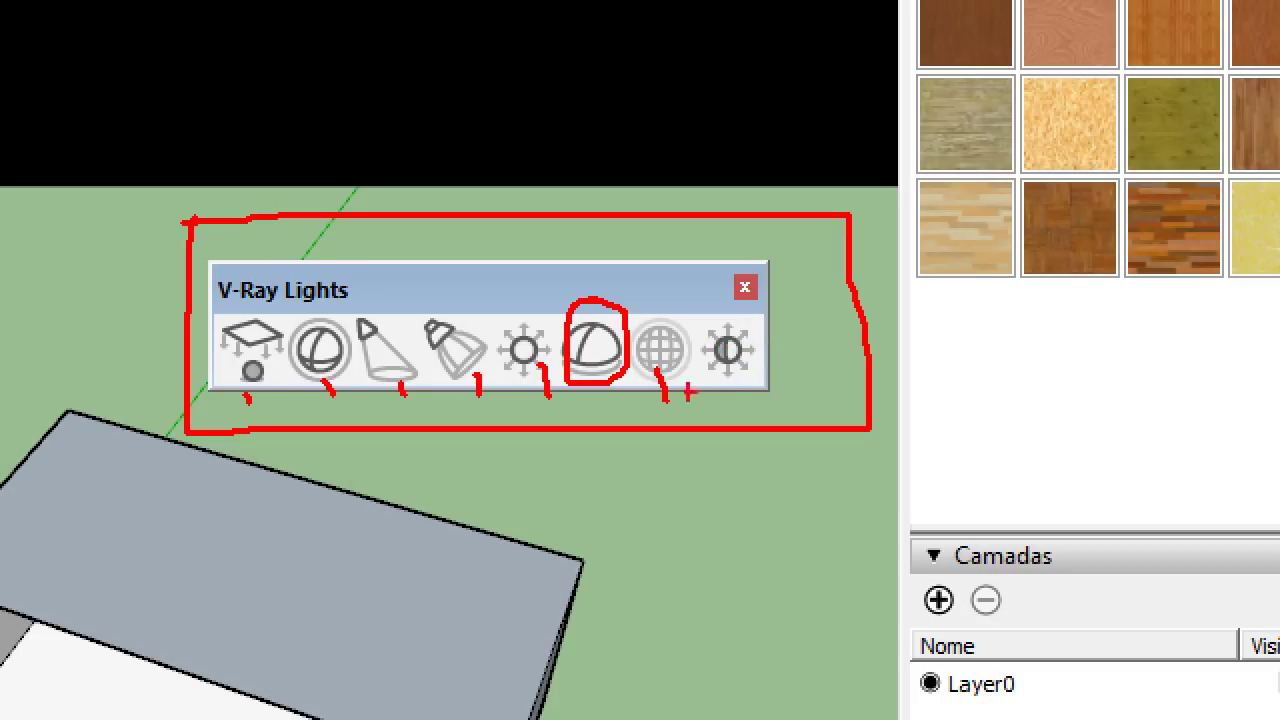
drag(248, 398, 266, 410)
mouse_move(322, 380)
mouse_down()
mouse_move(360, 405)
mouse_move(495, 409)
mouse_up()
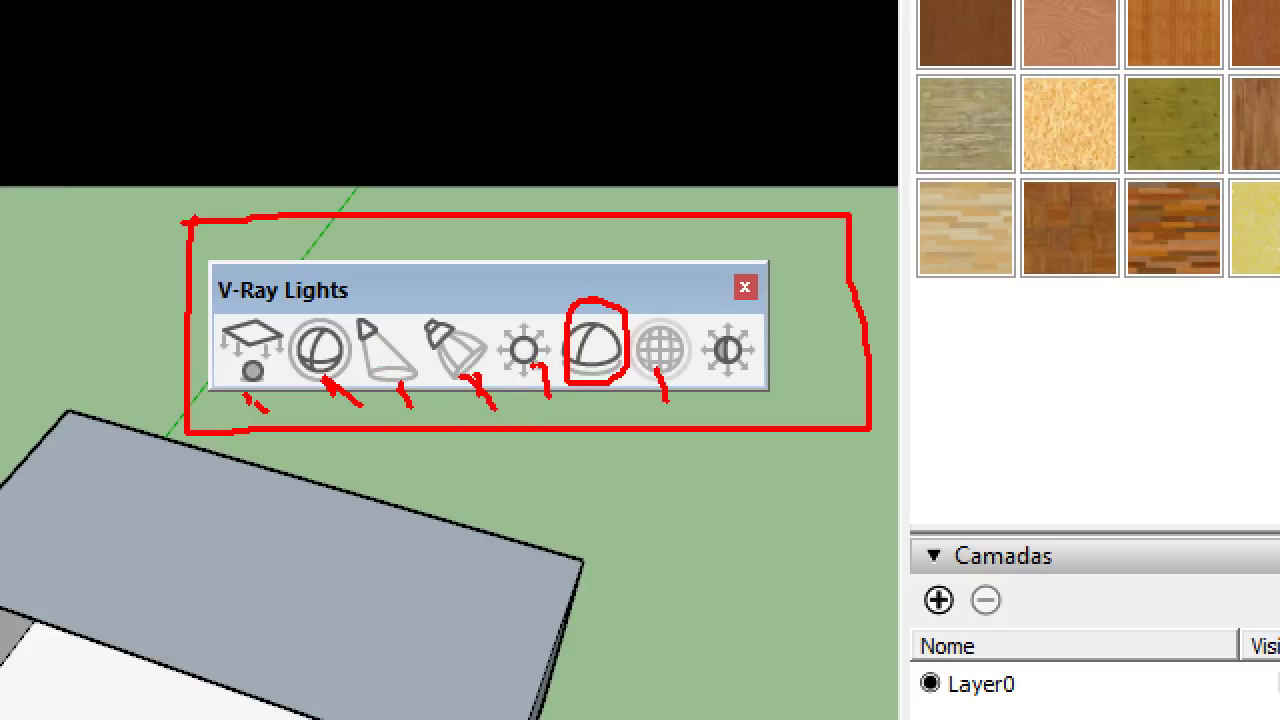
drag(538, 362, 548, 404)
drag(668, 364, 686, 417)
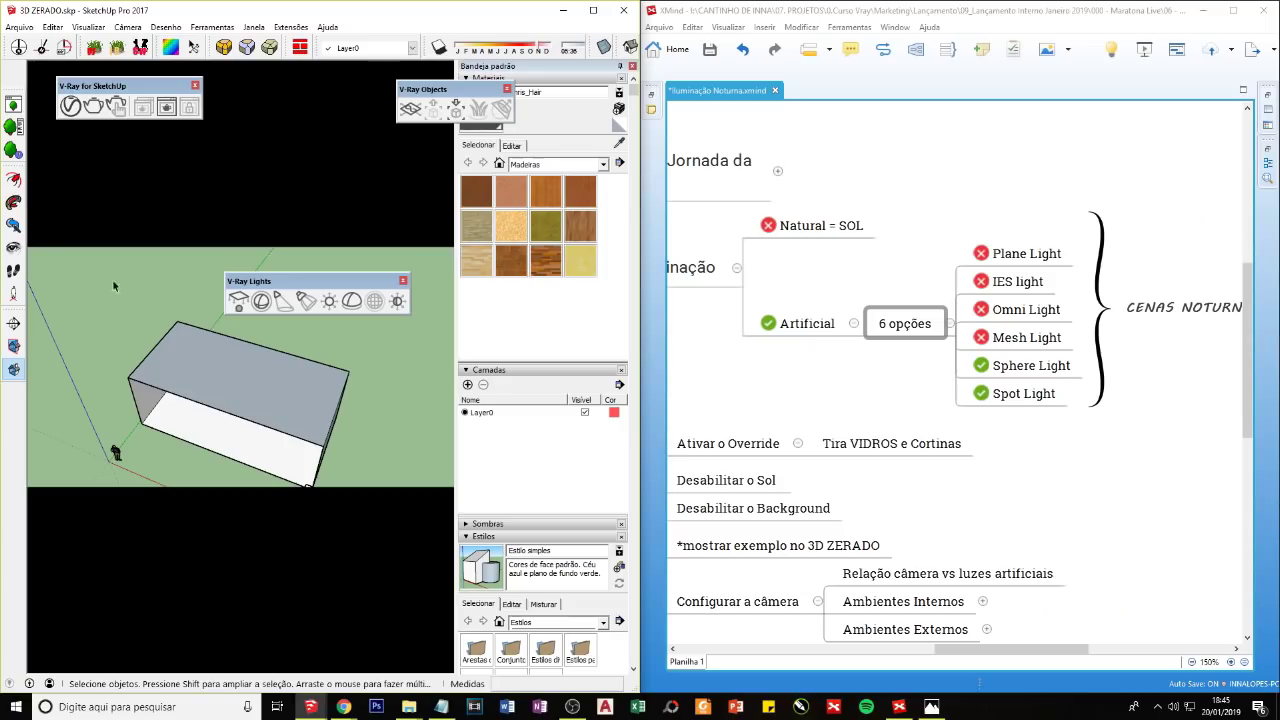
Step: Return the V-Ray Lights toolbar, try Sphere and Spot Light, then maximize XMind
drag(273, 280, 253, 100)
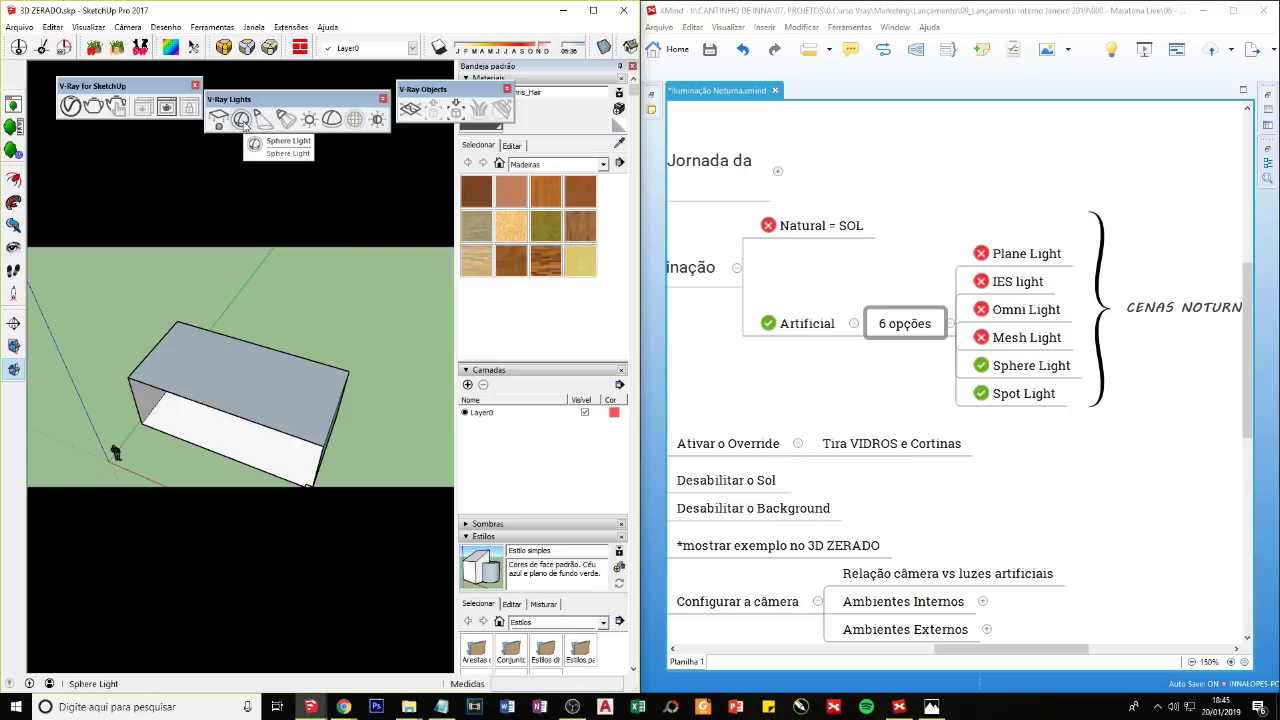
click(244, 125)
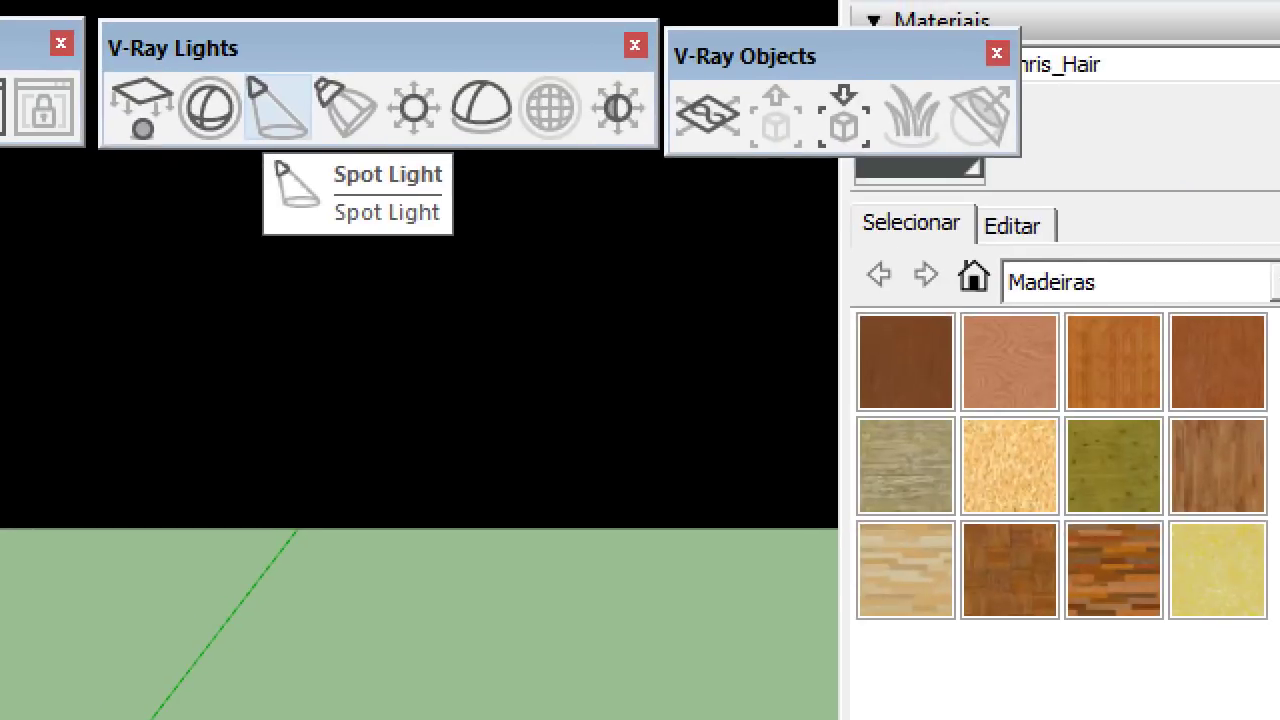
click(266, 115)
mouse_move(215, 84)
mouse_down()
mouse_move(181, 104)
mouse_move(232, 136)
mouse_move(222, 88)
mouse_up()
key(Escape)
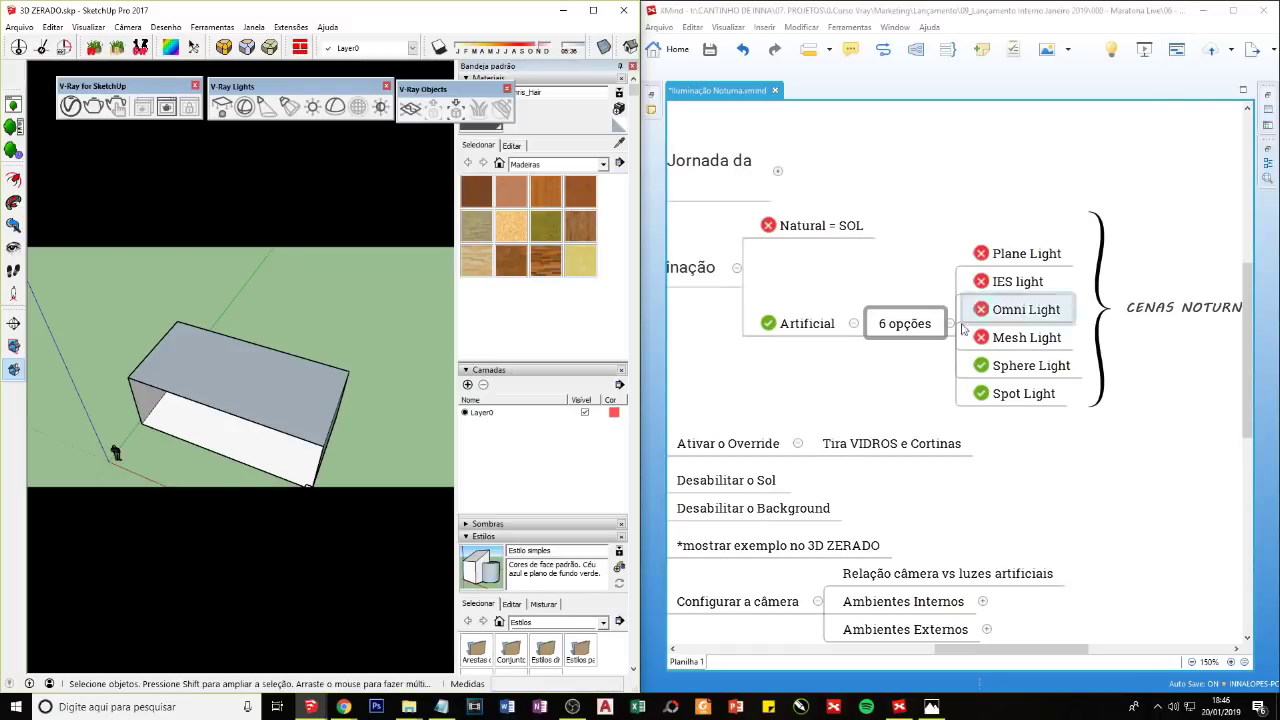
click(1235, 15)
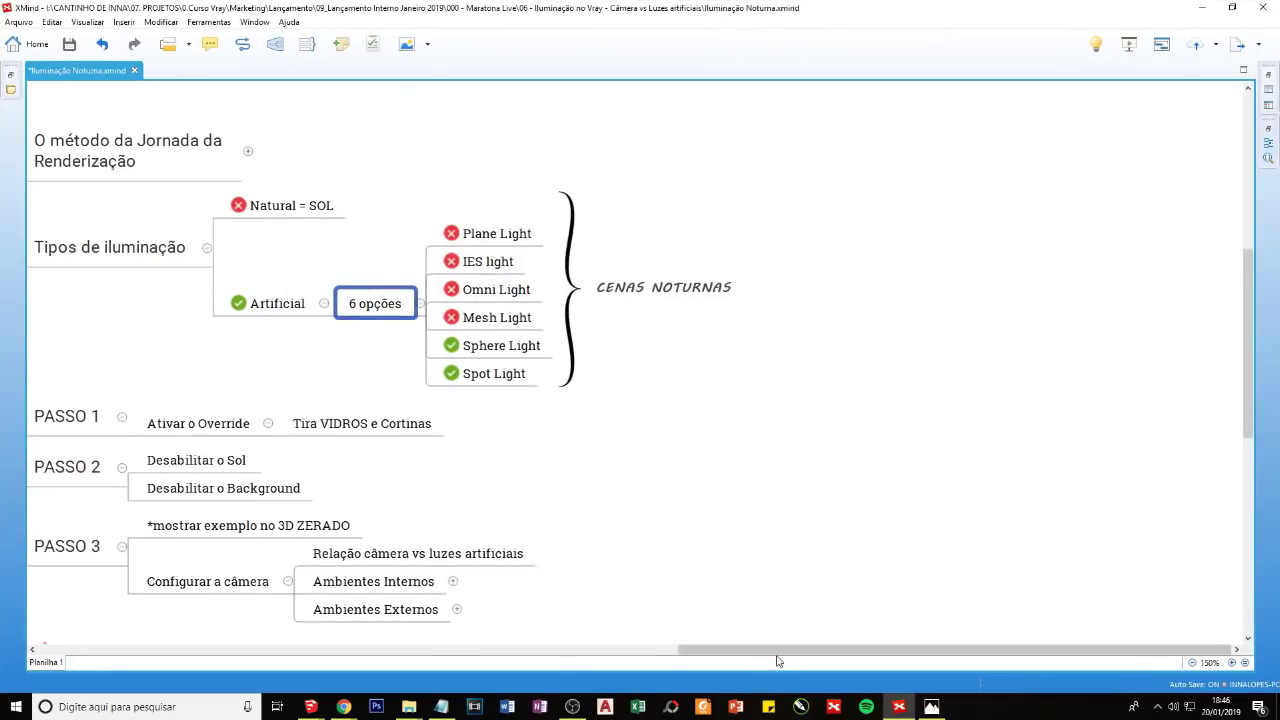
Step: Scroll the map to select PASSO 1, then bring up the Escritório.skp office model
drag(778, 660, 647, 658)
scroll(498, 540, down, 2)
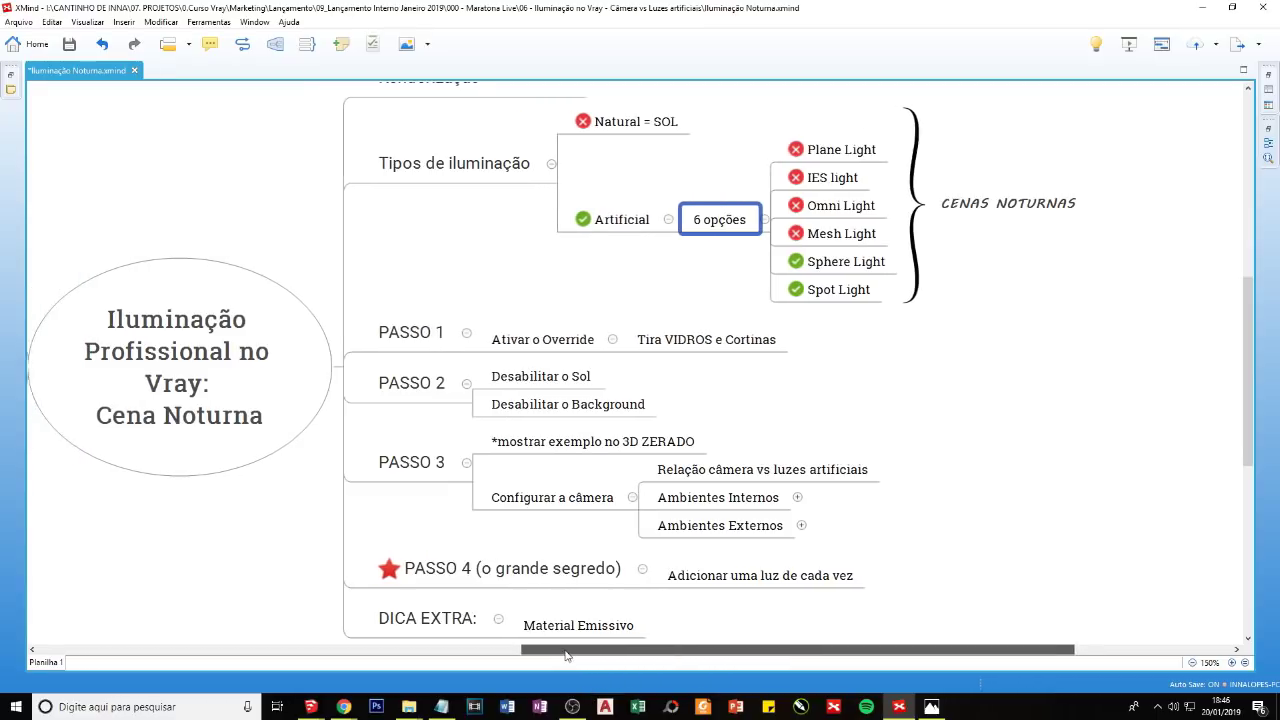
drag(593, 655, 558, 655)
click(449, 355)
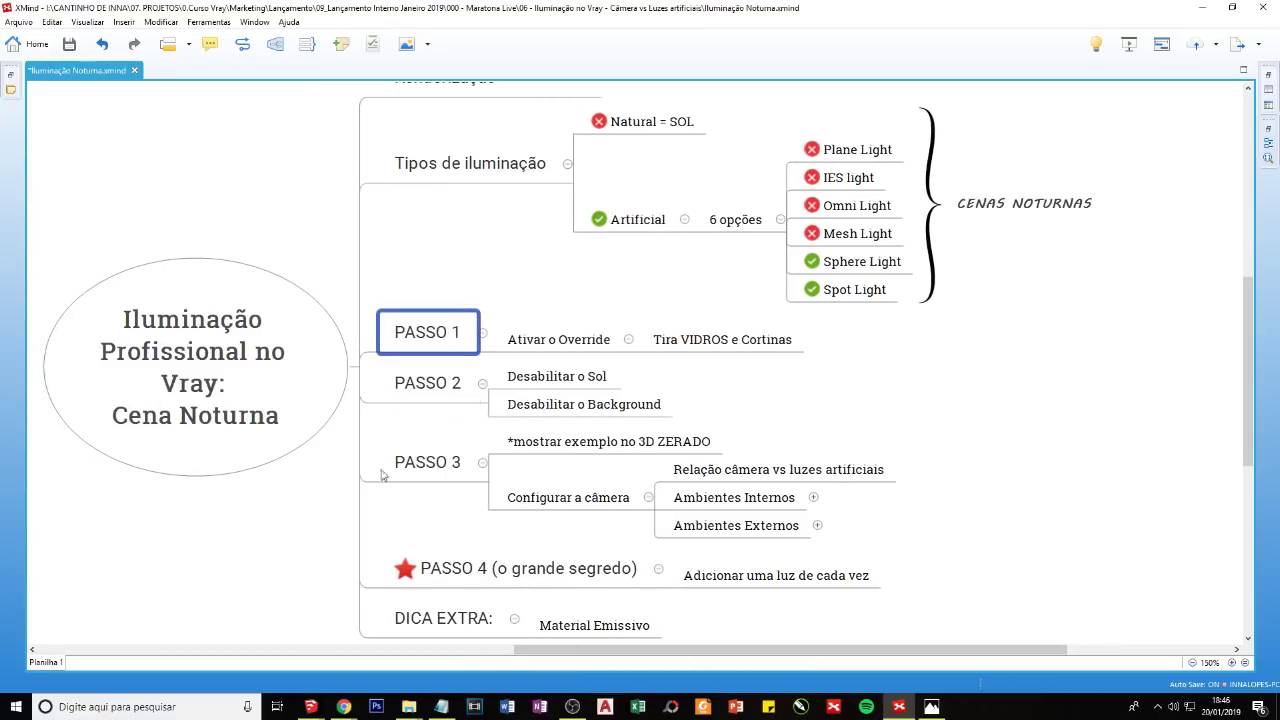
click(308, 704)
click(296, 684)
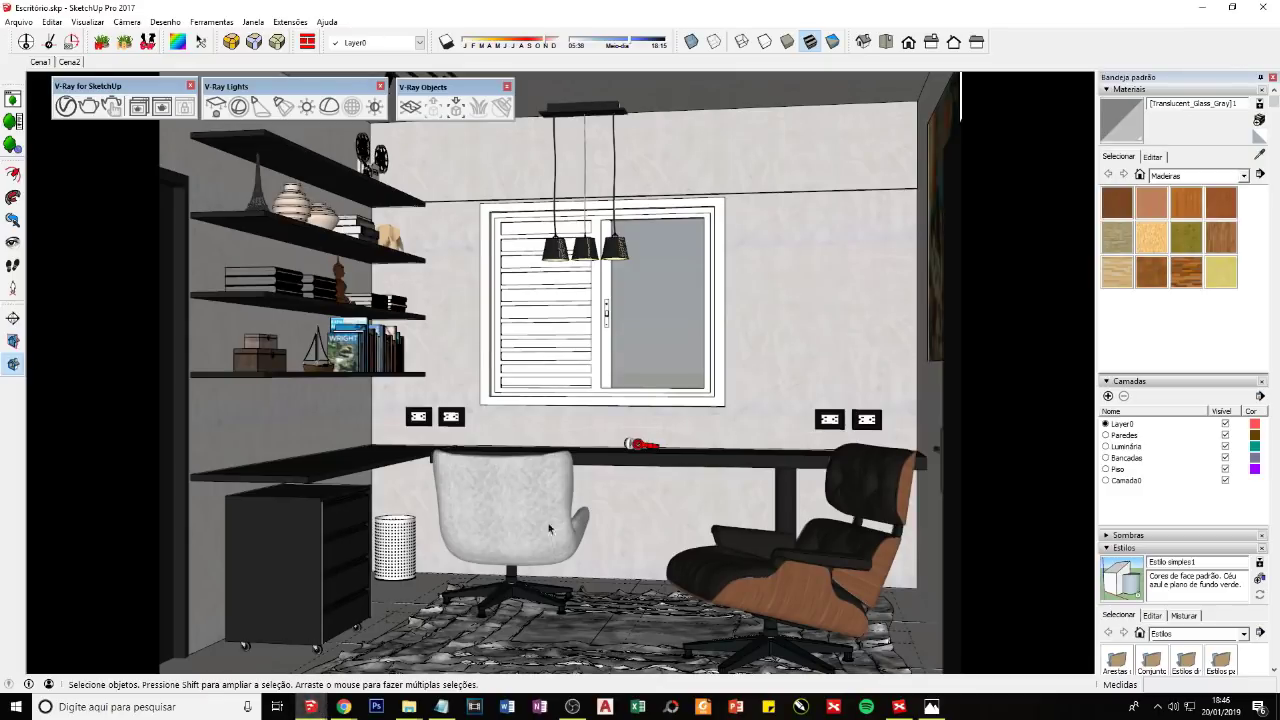
mouse_move(310, 707)
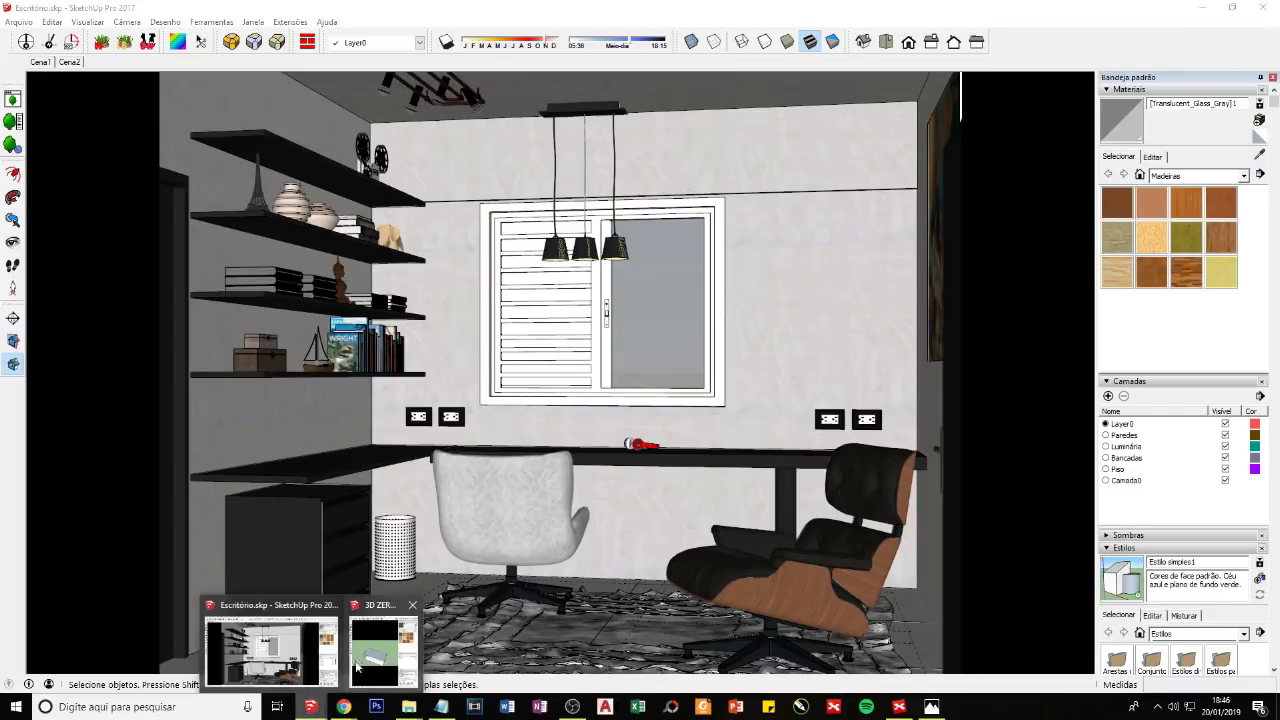
Step: Bring the 3D ZERADO box model forward, orbit it and maximize its window
click(370, 640)
drag(279, 394, 346, 219)
middle_drag(346, 219, 214, 459)
scroll(214, 459, up, 2)
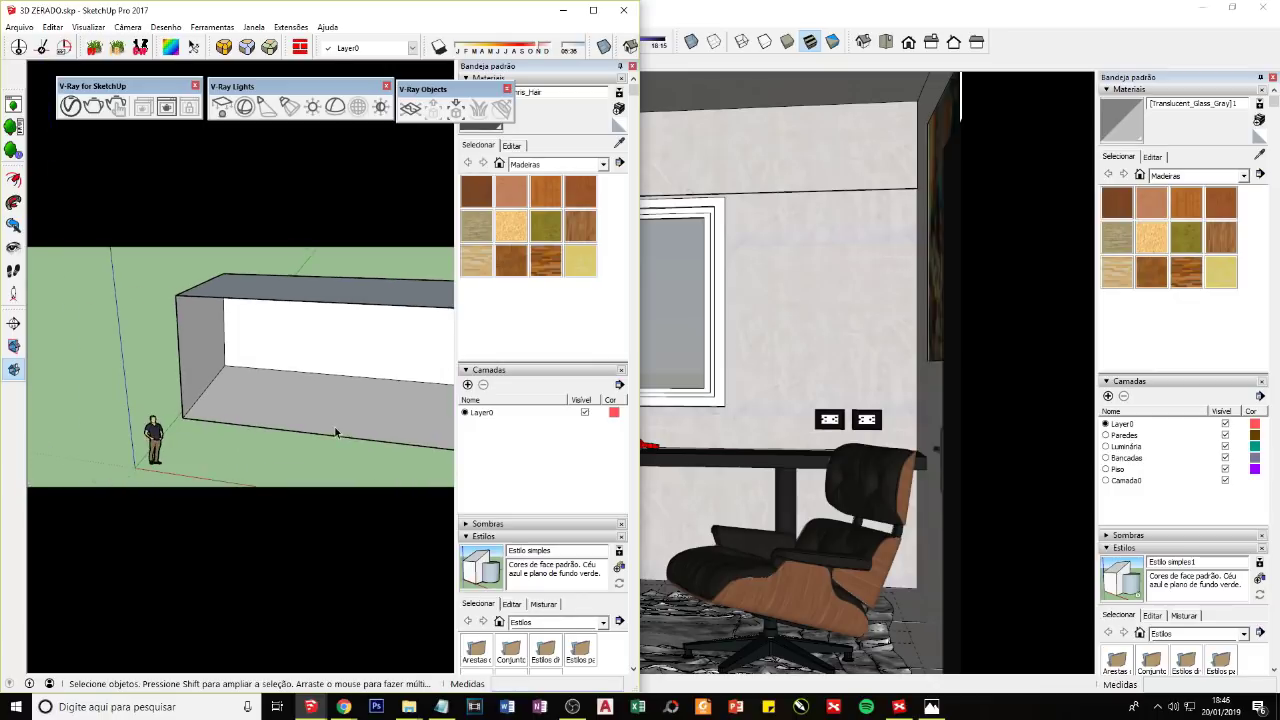
double_click(595, 12)
scroll(571, 469, down, 2)
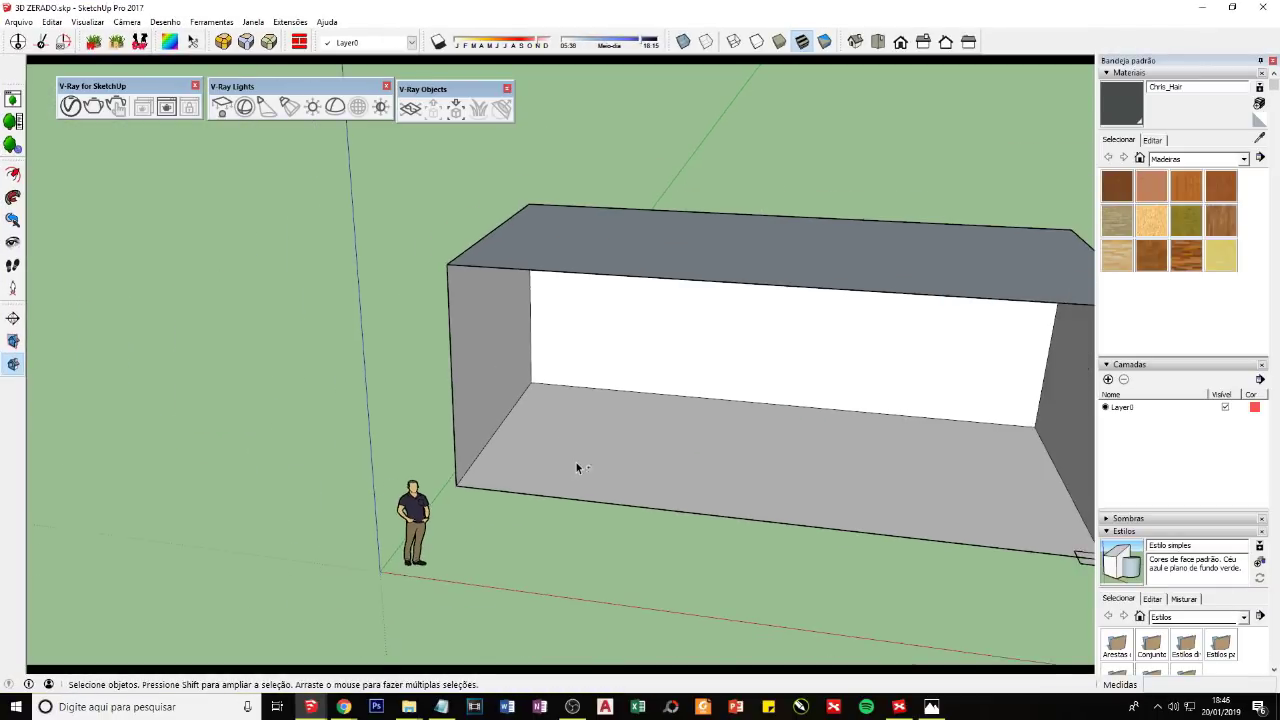
Step: Orbit the box to a low frontal view, then glance at the office scene and return to XMind
mouse_move(576, 462)
middle_down()
mouse_move(529, 478)
mouse_move(253, 239)
middle_up()
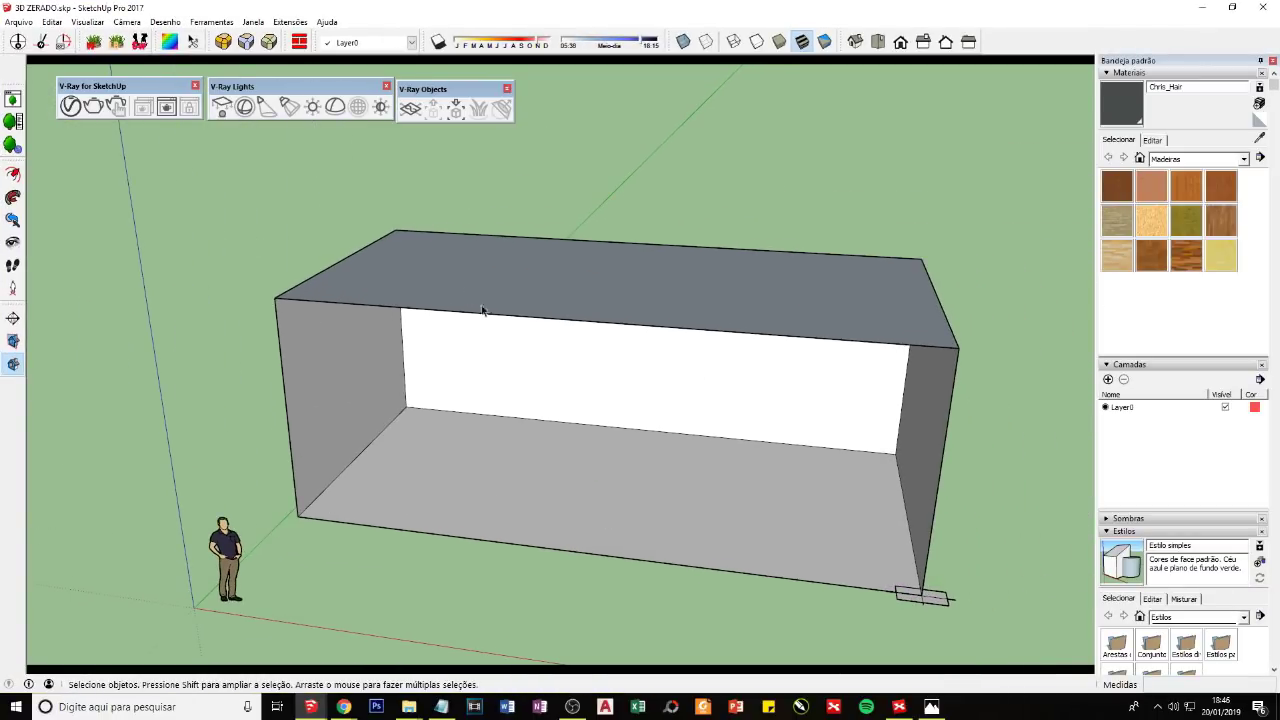
middle_drag(429, 480, 414, 386)
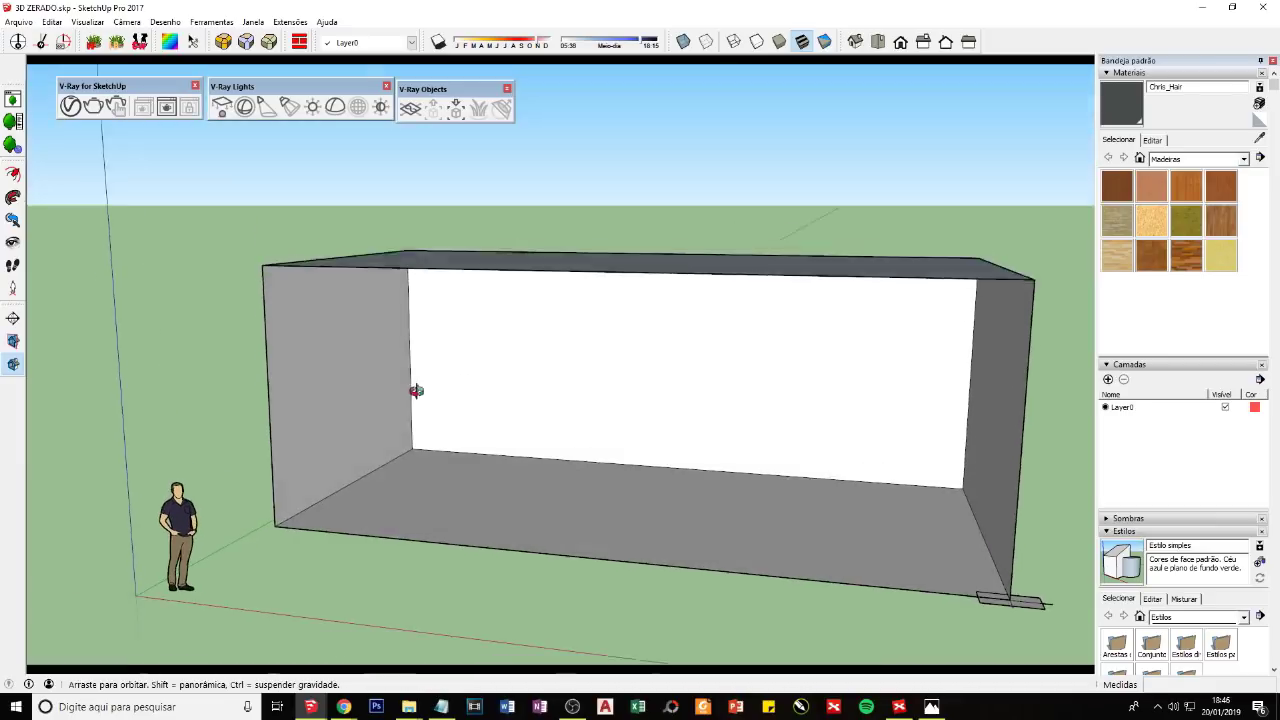
mouse_move(477, 437)
middle_down()
mouse_move(540, 474)
mouse_move(535, 488)
mouse_move(387, 524)
middle_up()
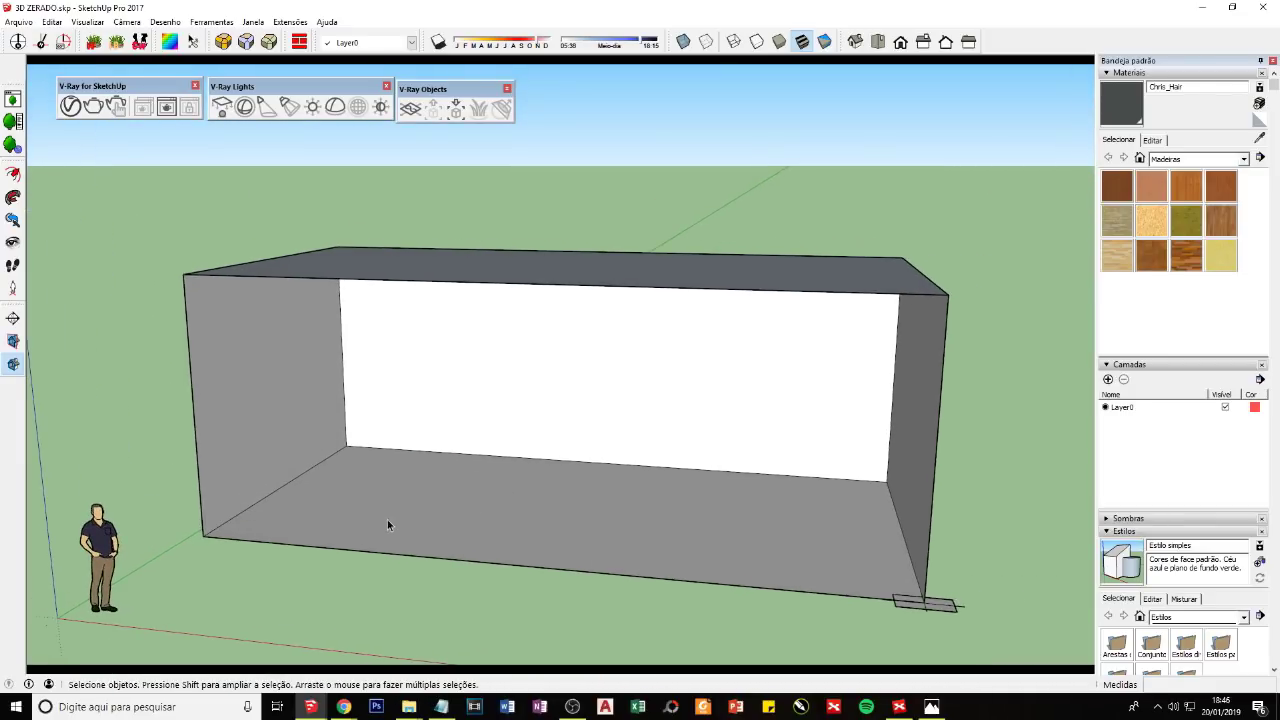
mouse_move(310, 707)
click(253, 665)
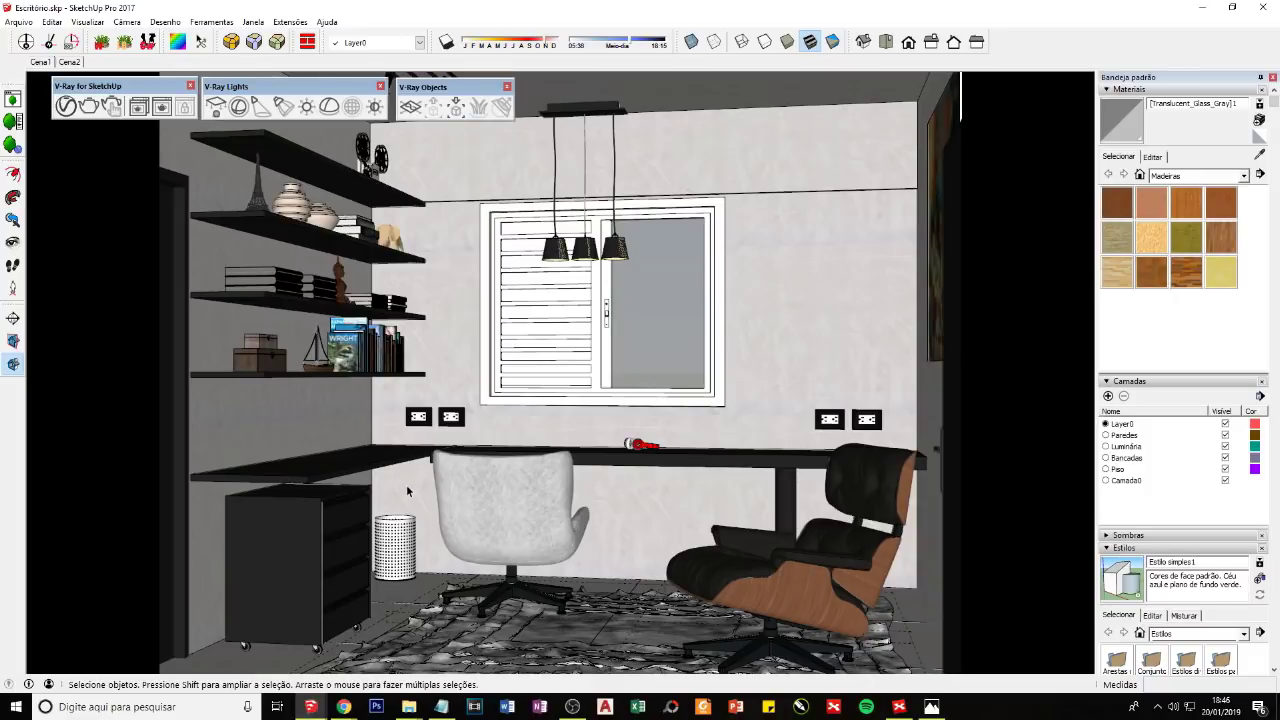
click(899, 707)
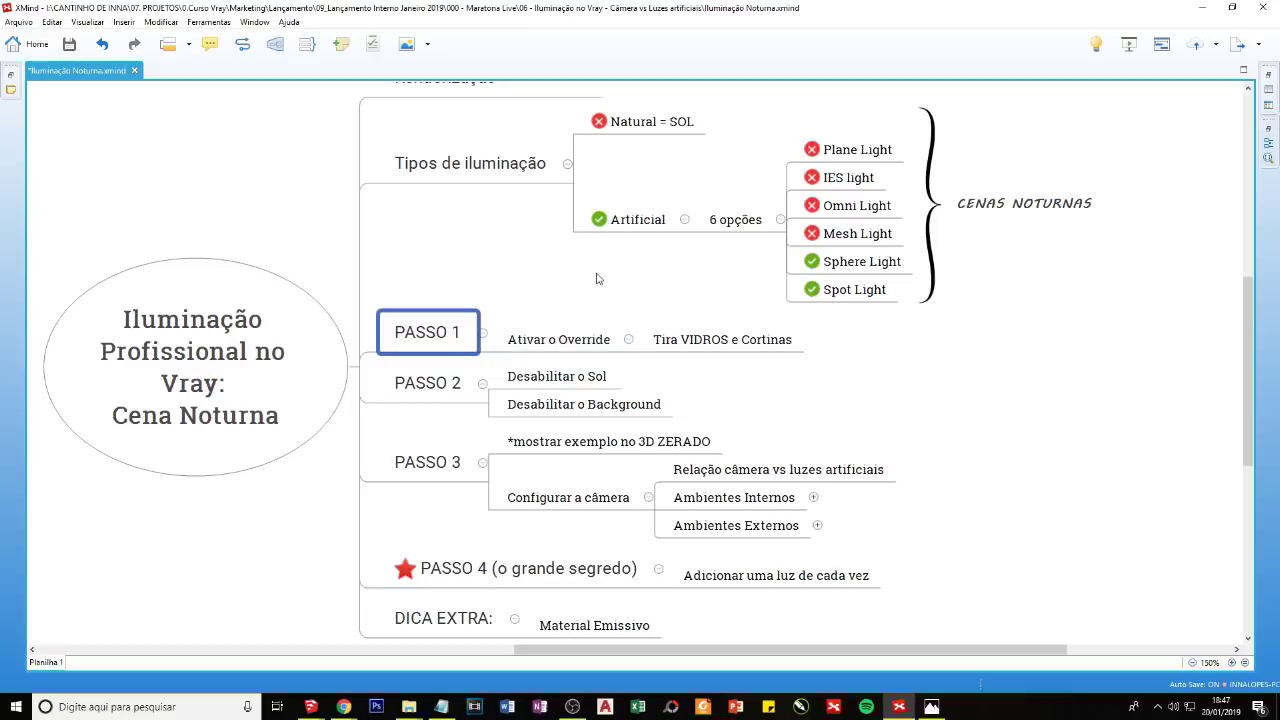
Step: Glance at the office scene in SketchUp and return to the mind map
click(312, 706)
click(268, 670)
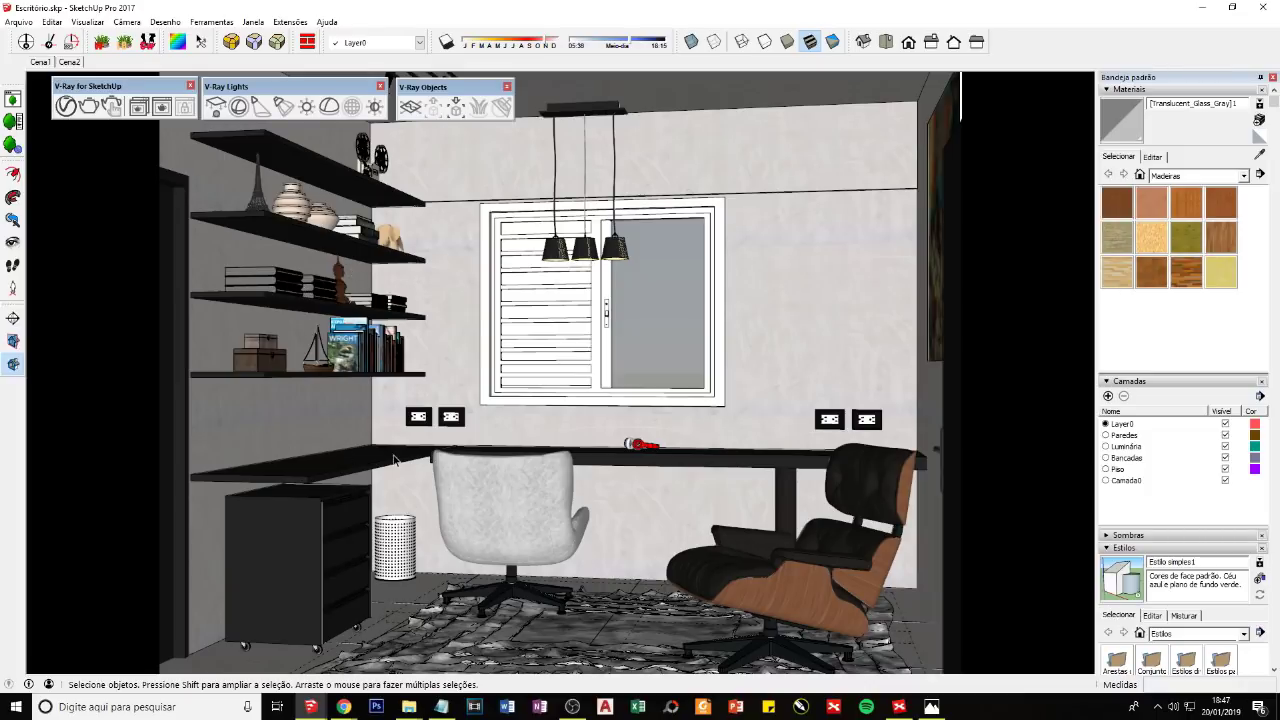
click(899, 707)
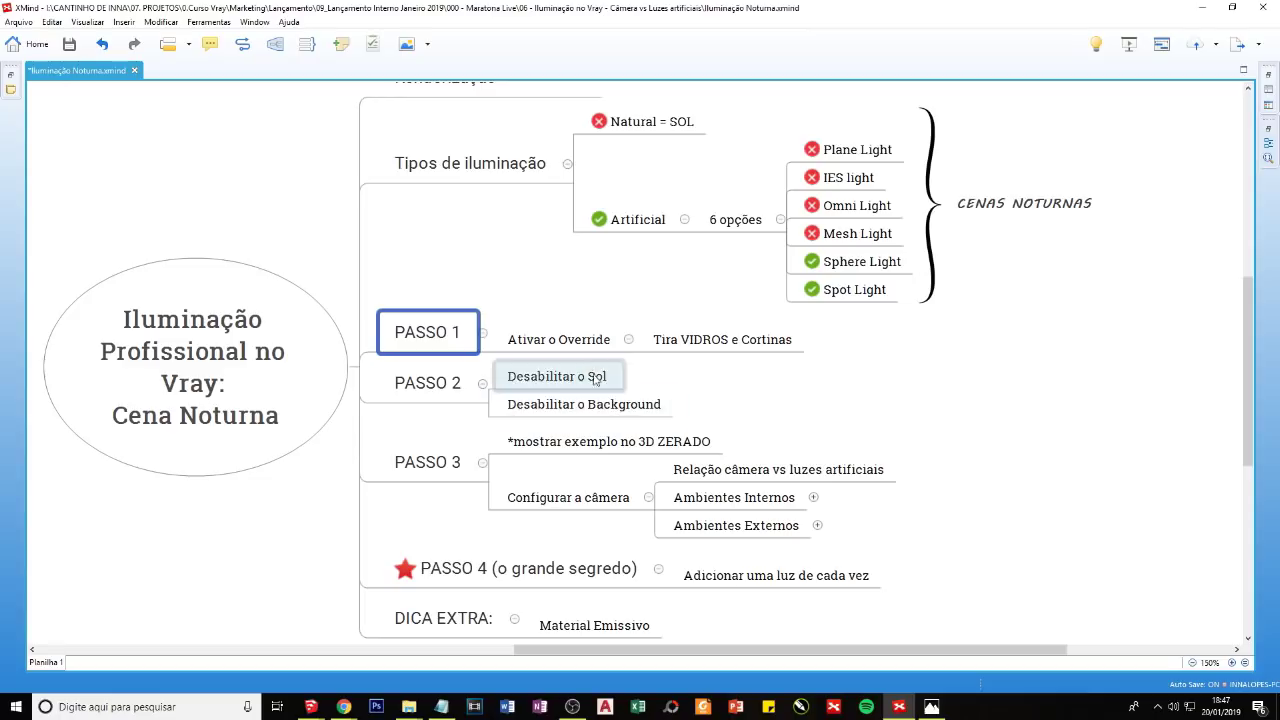
Step: Add the subtopic 'OVERRIDE = OCULTAR OS MATERIAIS' under Ativar o Override
click(576, 341)
key(Tab)
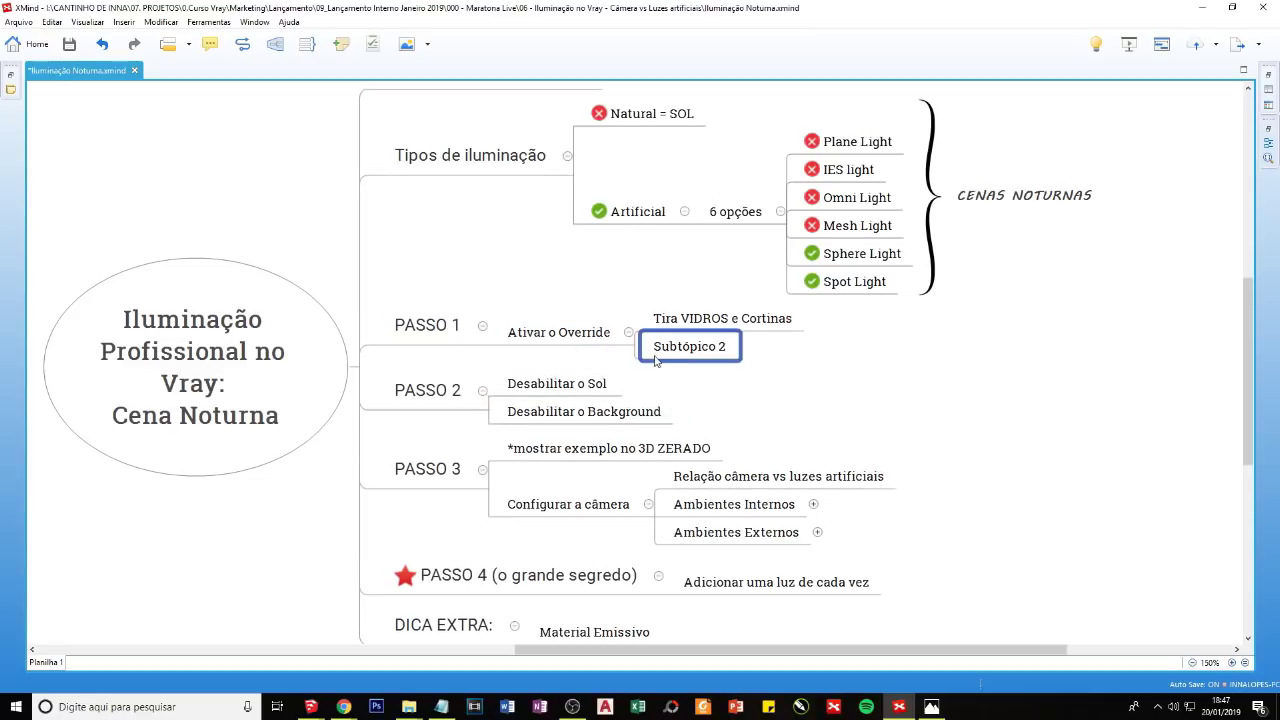
text(OVE)
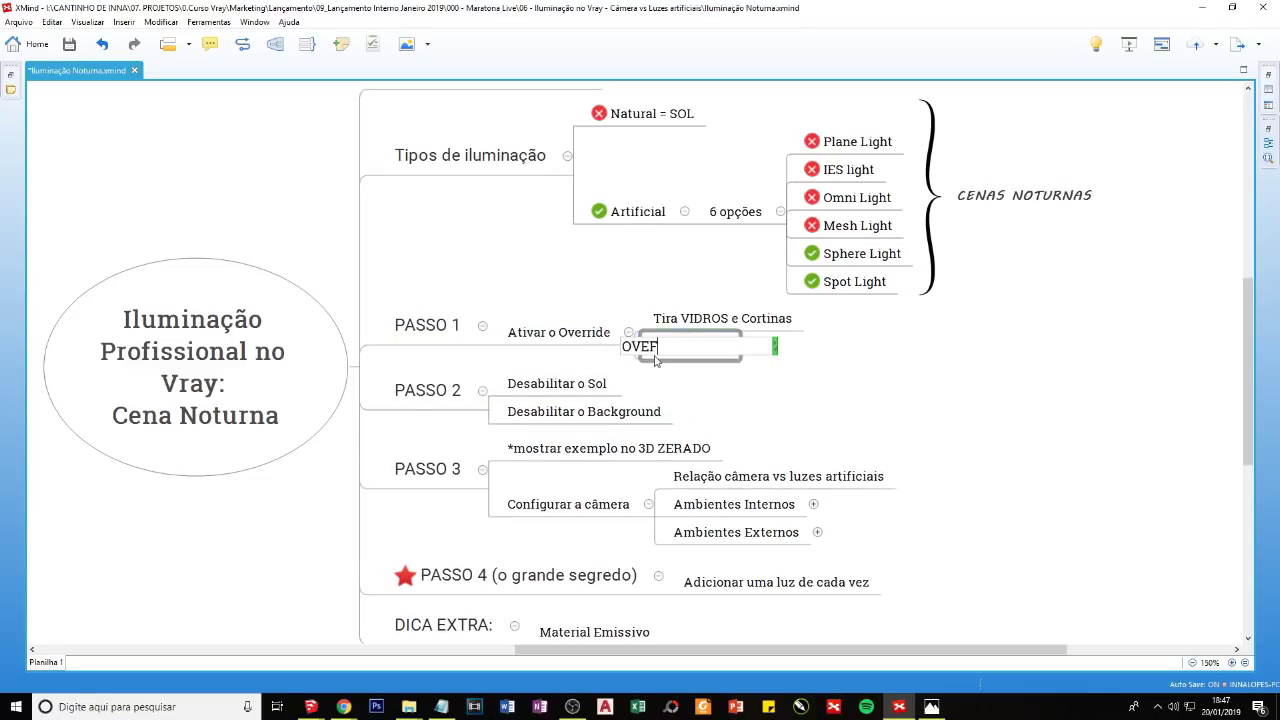
text(RRI)
text(DE = OCULAR)
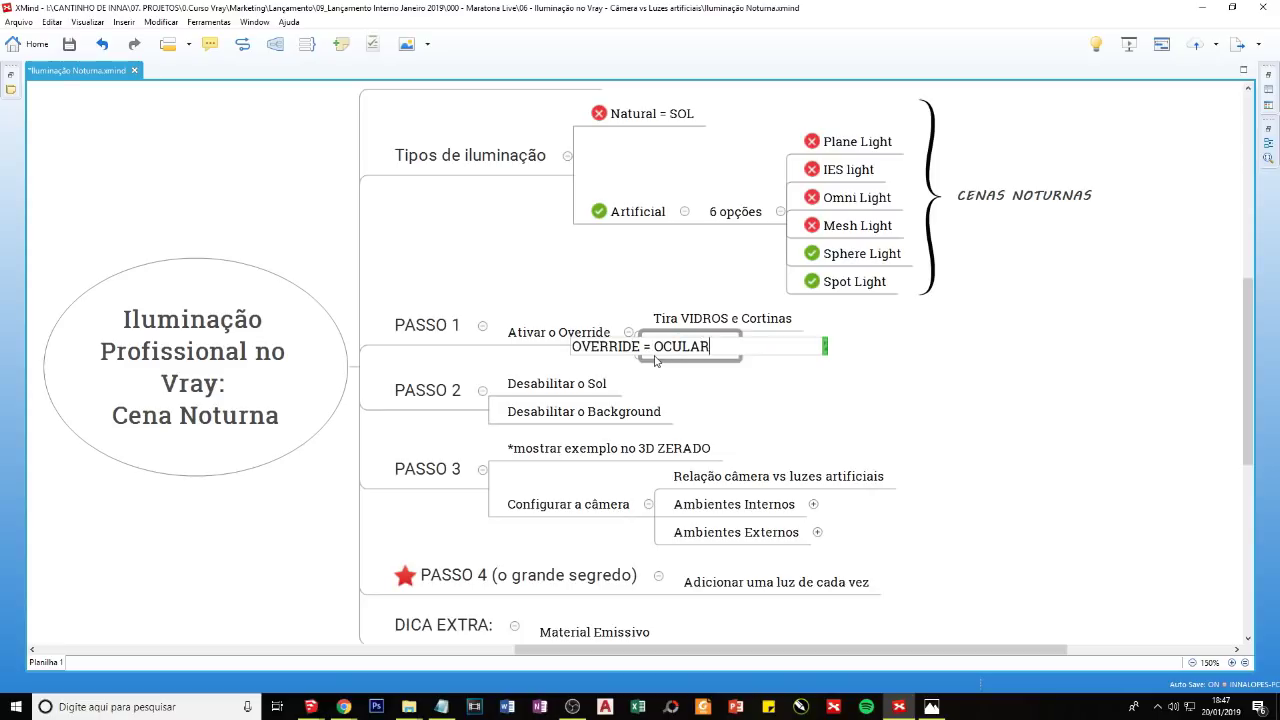
key(BackSpace)
key(BackSpace)
key(BackSpace)
key(BackSpace)
text(LTAR OS MATER)
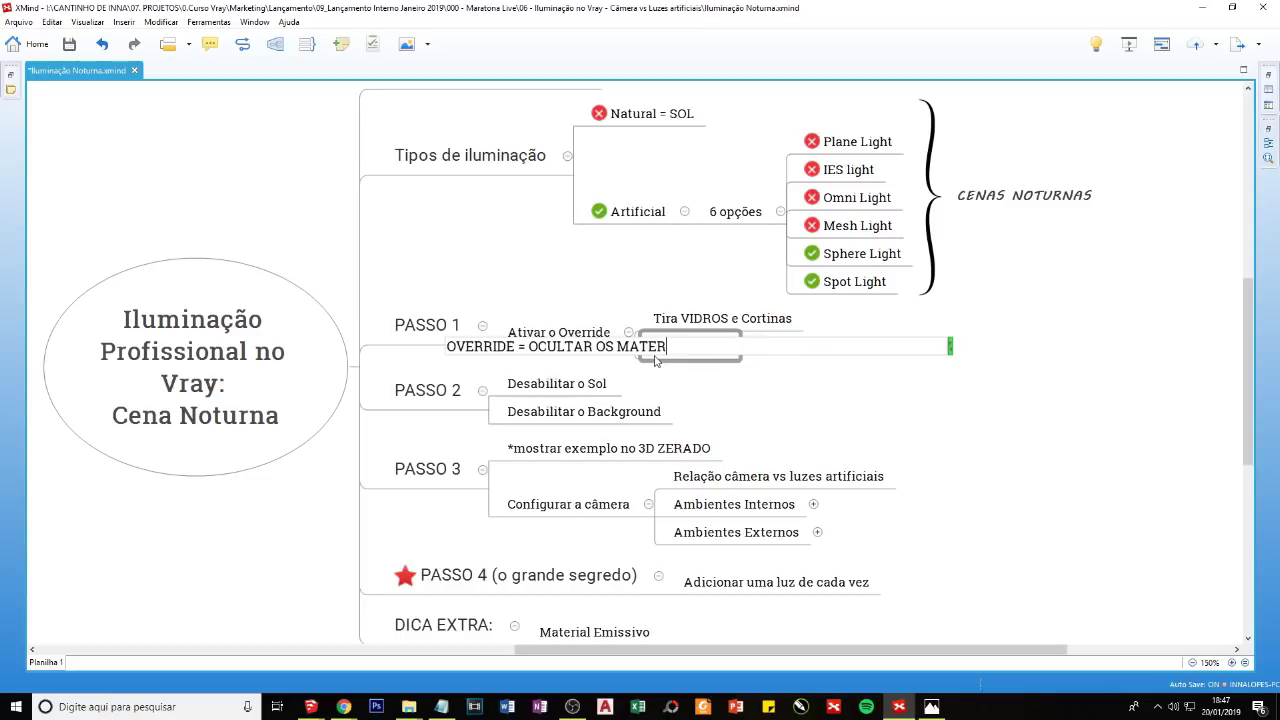
text(IAIS)
key(Return)
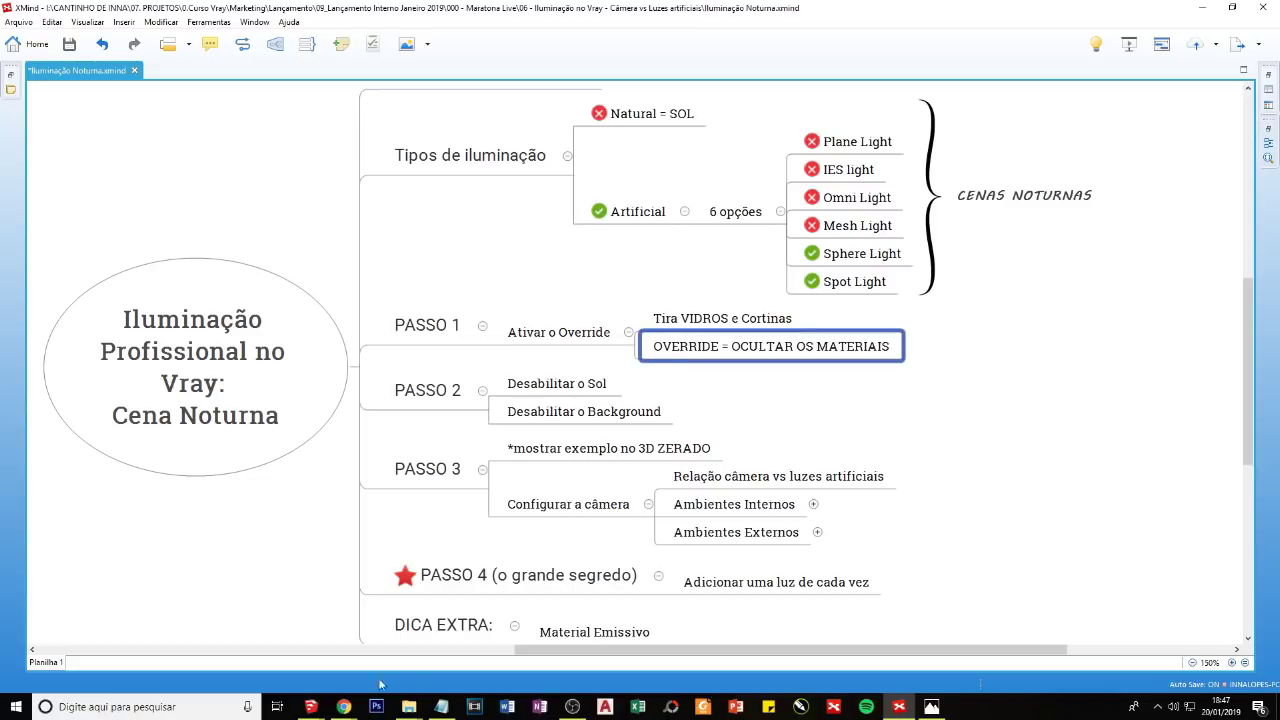
click(341, 707)
mouse_move(311, 707)
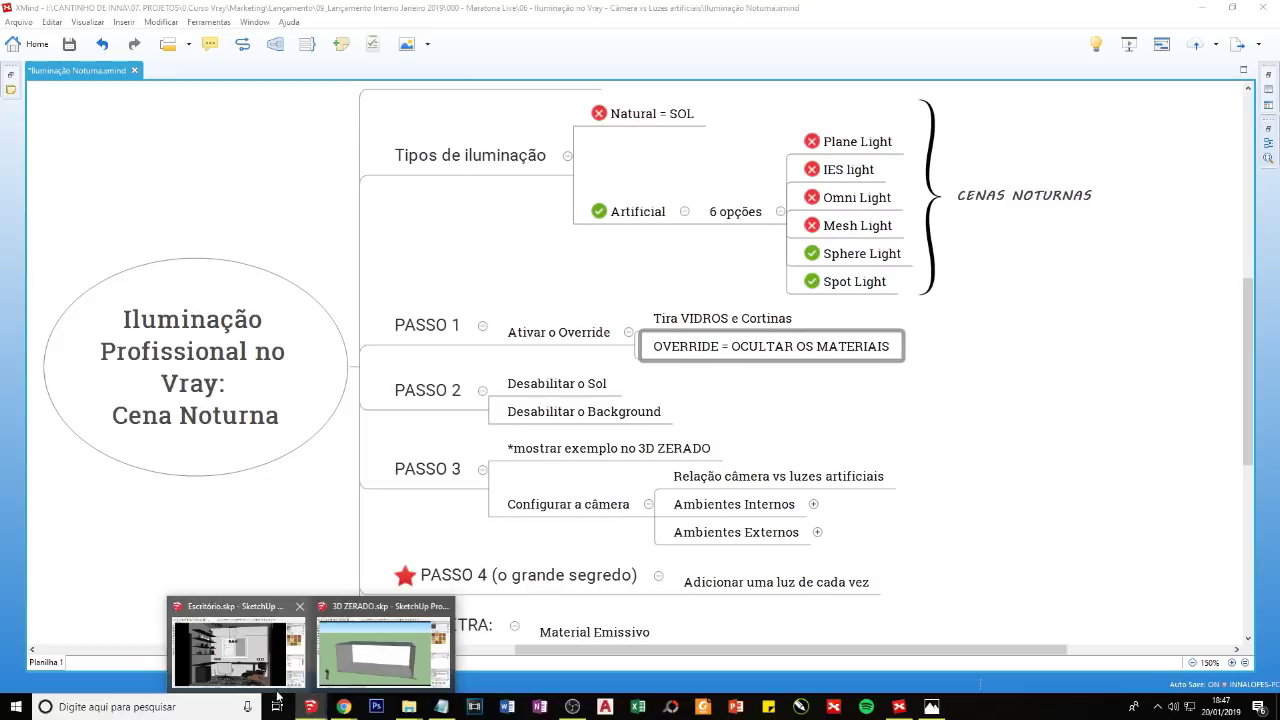
Step: Bring Escritório.skp to the front and launch a V-Ray render of the office
click(333, 630)
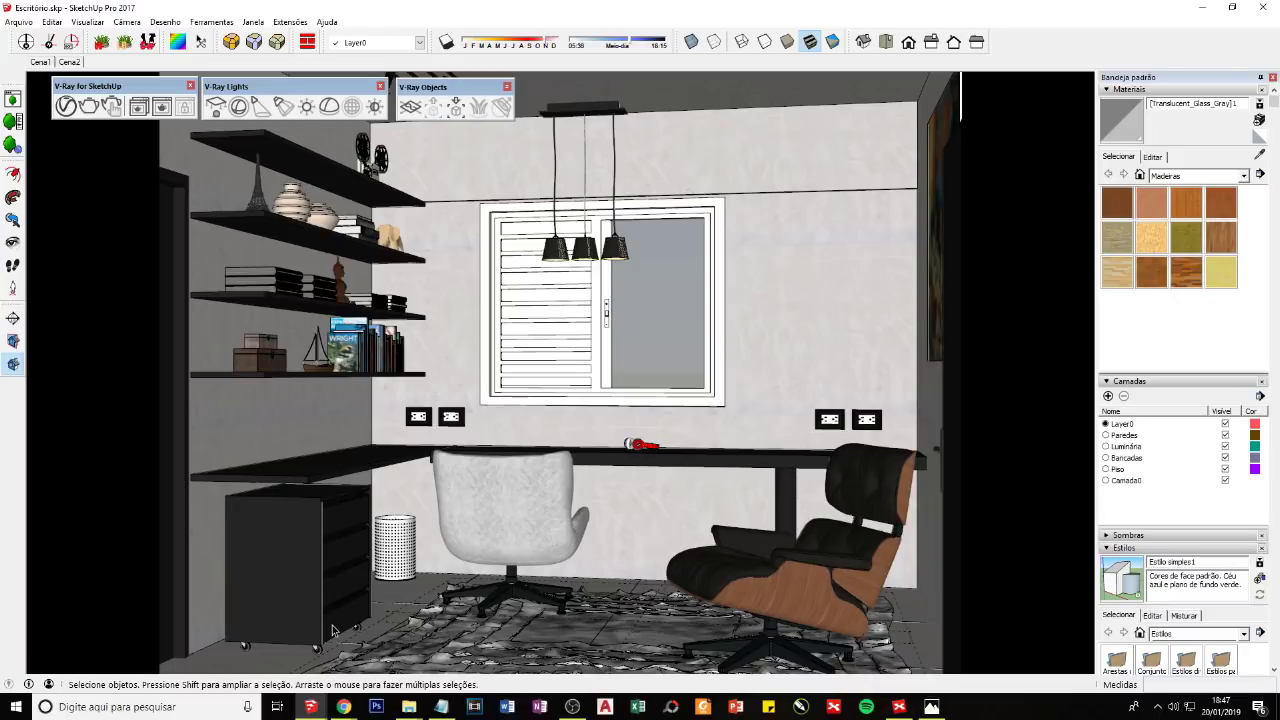
click(89, 106)
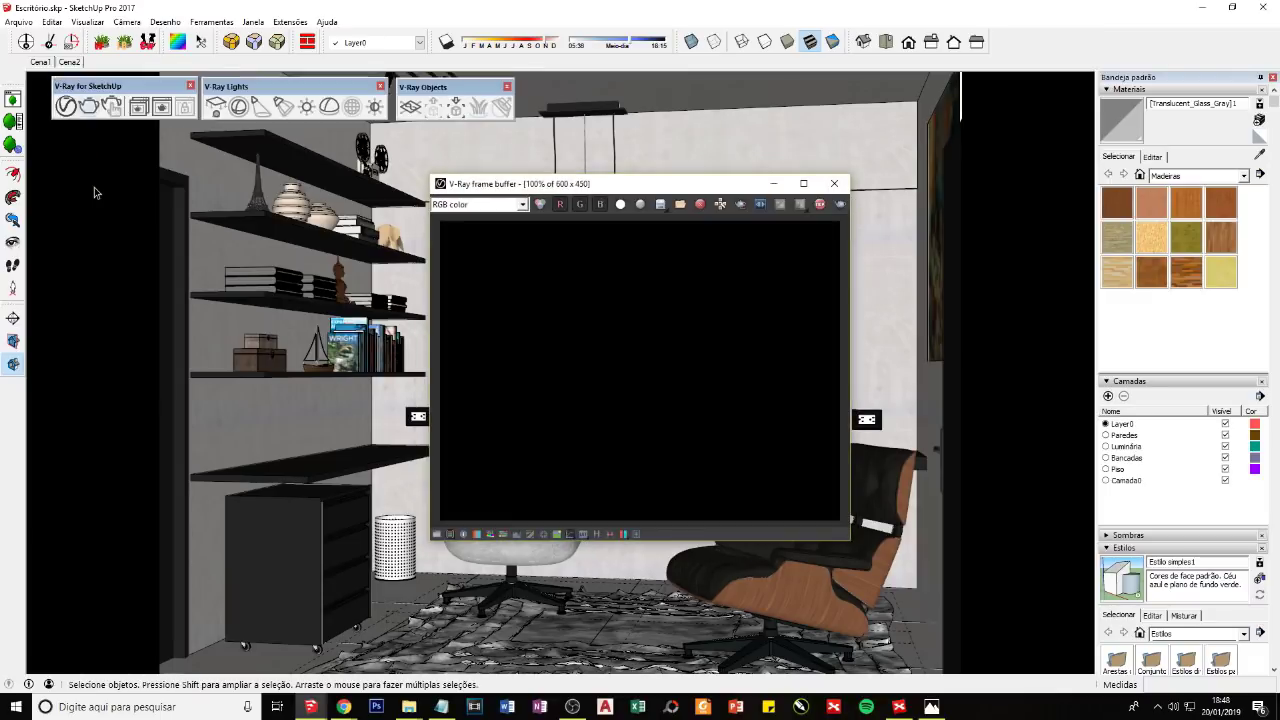
Step: Move the render window and circle the dim chairs in the dark night render
drag(613, 187, 593, 187)
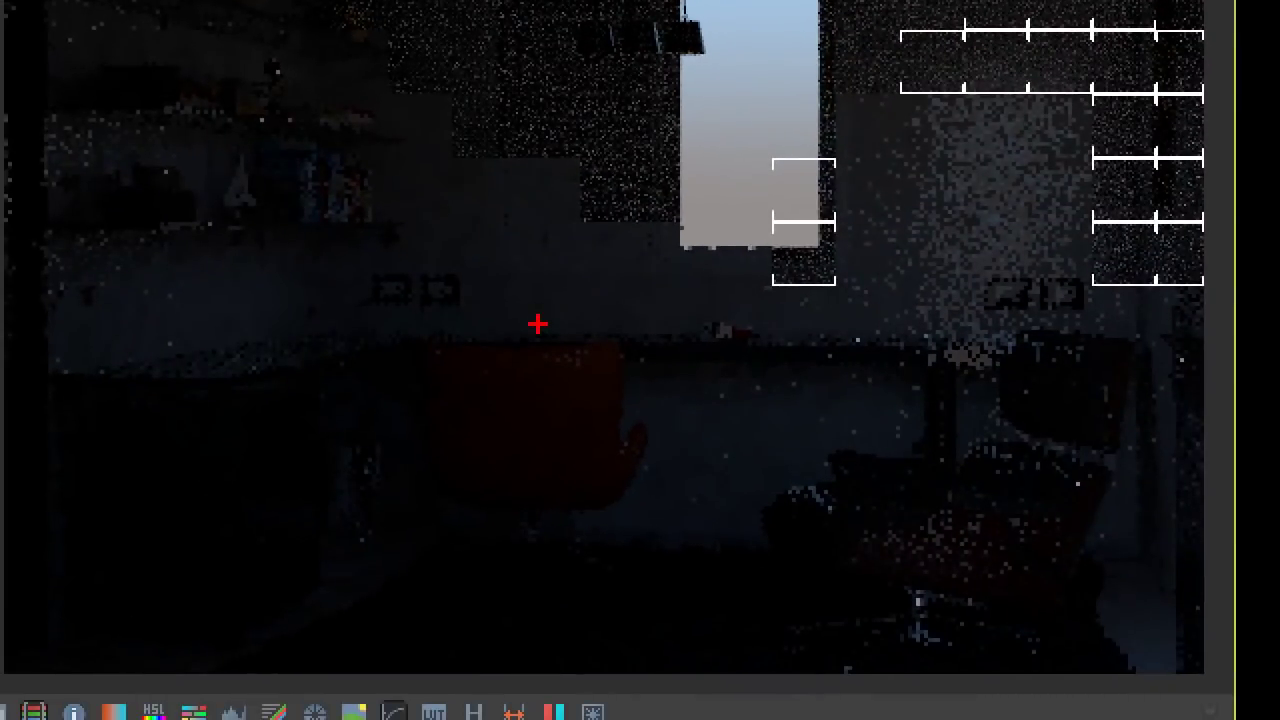
mouse_move(540, 324)
mouse_down()
mouse_move(371, 429)
mouse_move(677, 509)
mouse_move(503, 218)
mouse_up()
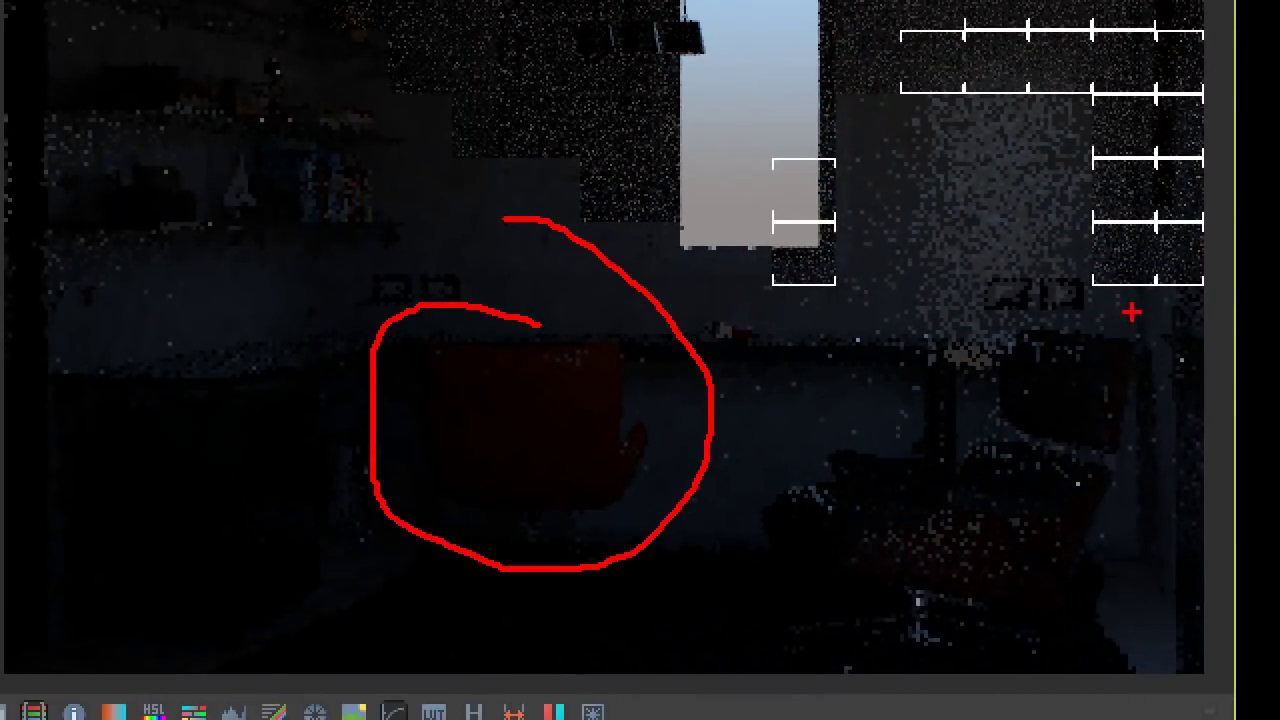
mouse_move(1128, 304)
mouse_down()
mouse_move(756, 430)
mouse_move(975, 645)
mouse_move(1050, 244)
mouse_up()
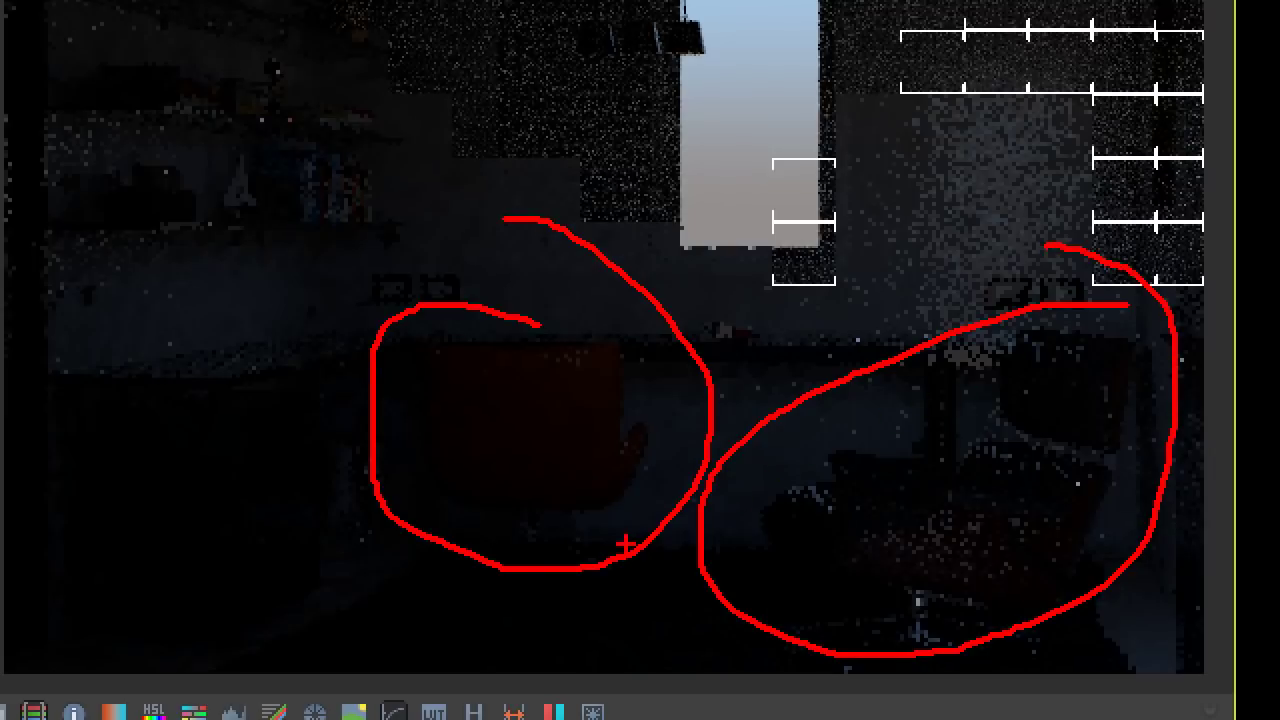
key(Escape)
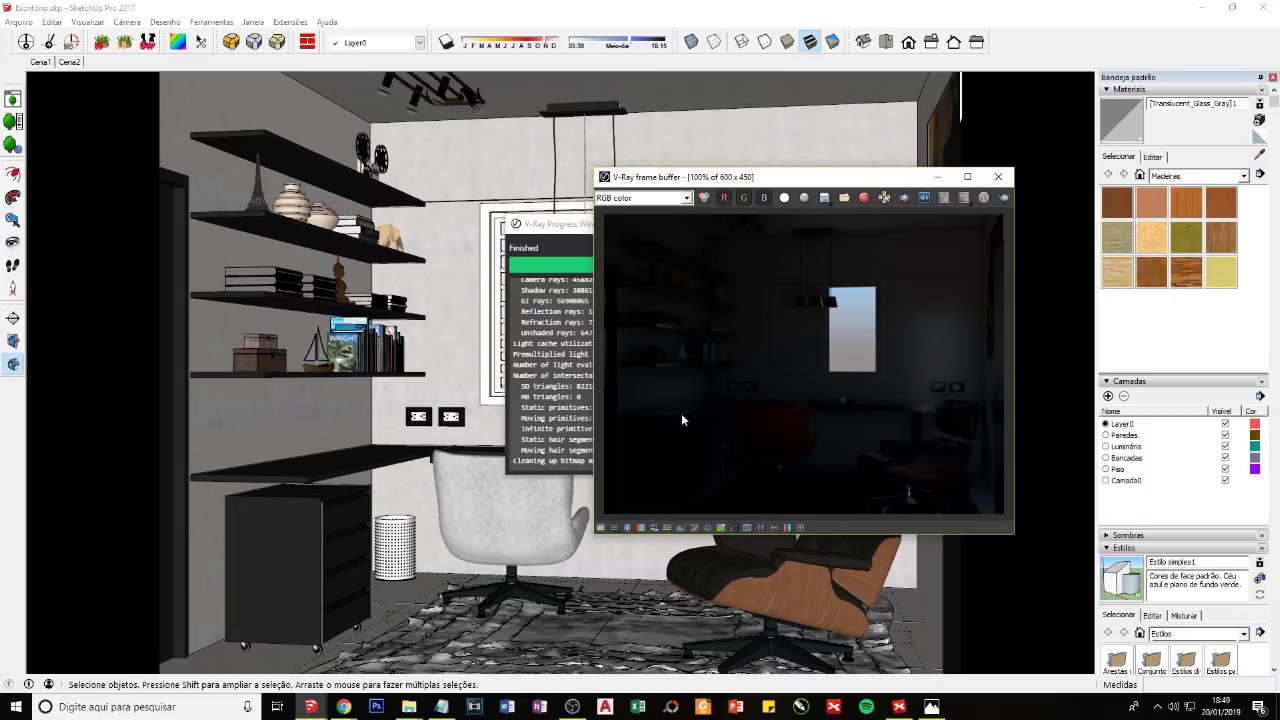
Step: Check the render history, close the V-Ray Progress Window and open the Asset Editor
click(760, 526)
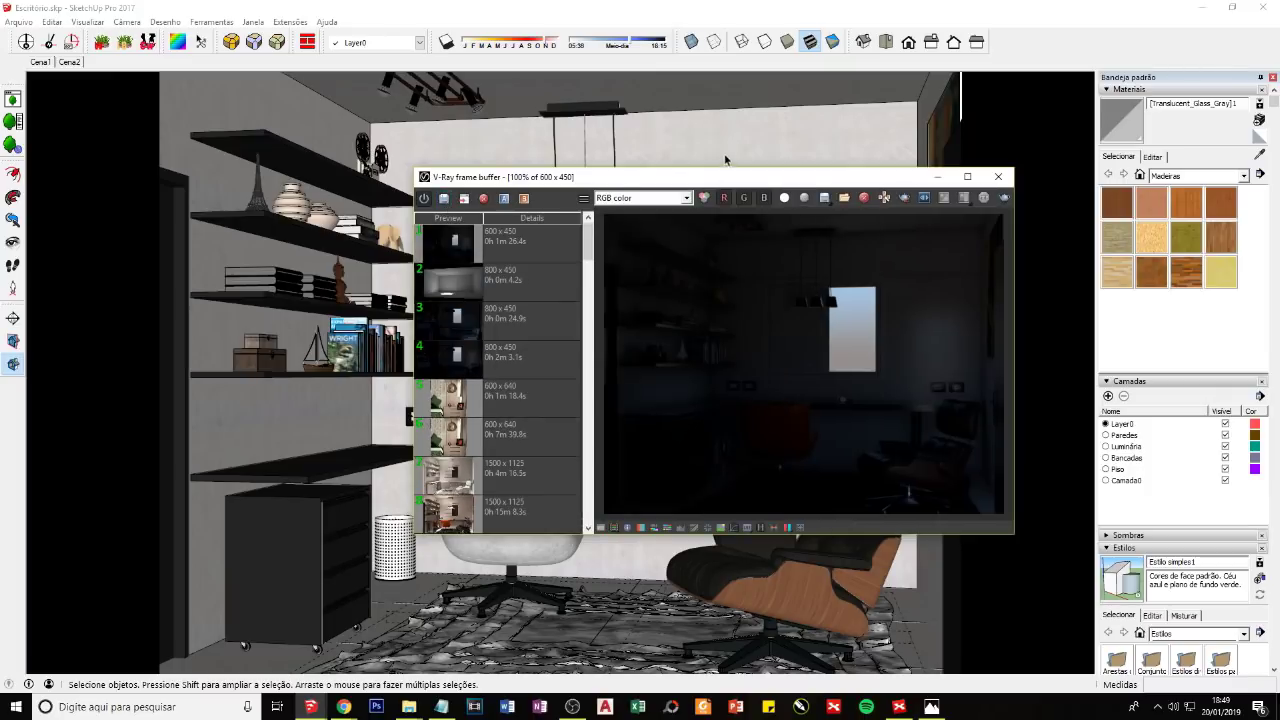
click(745, 160)
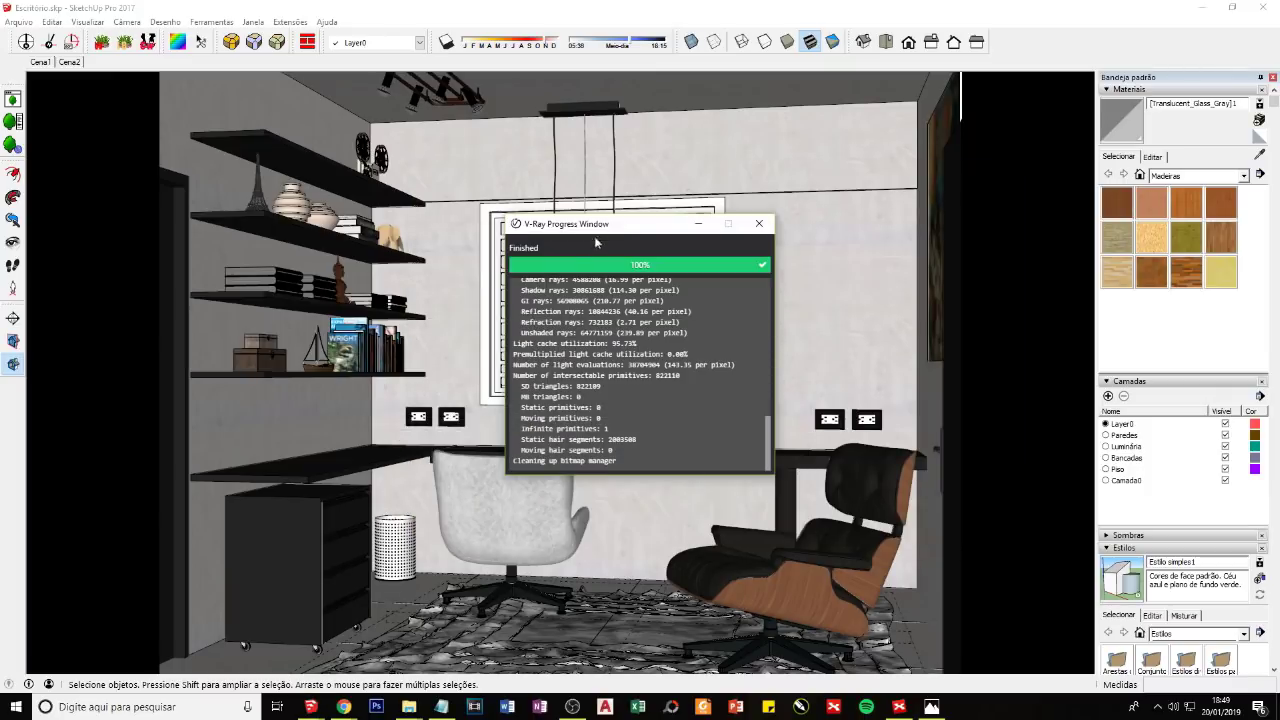
click(698, 223)
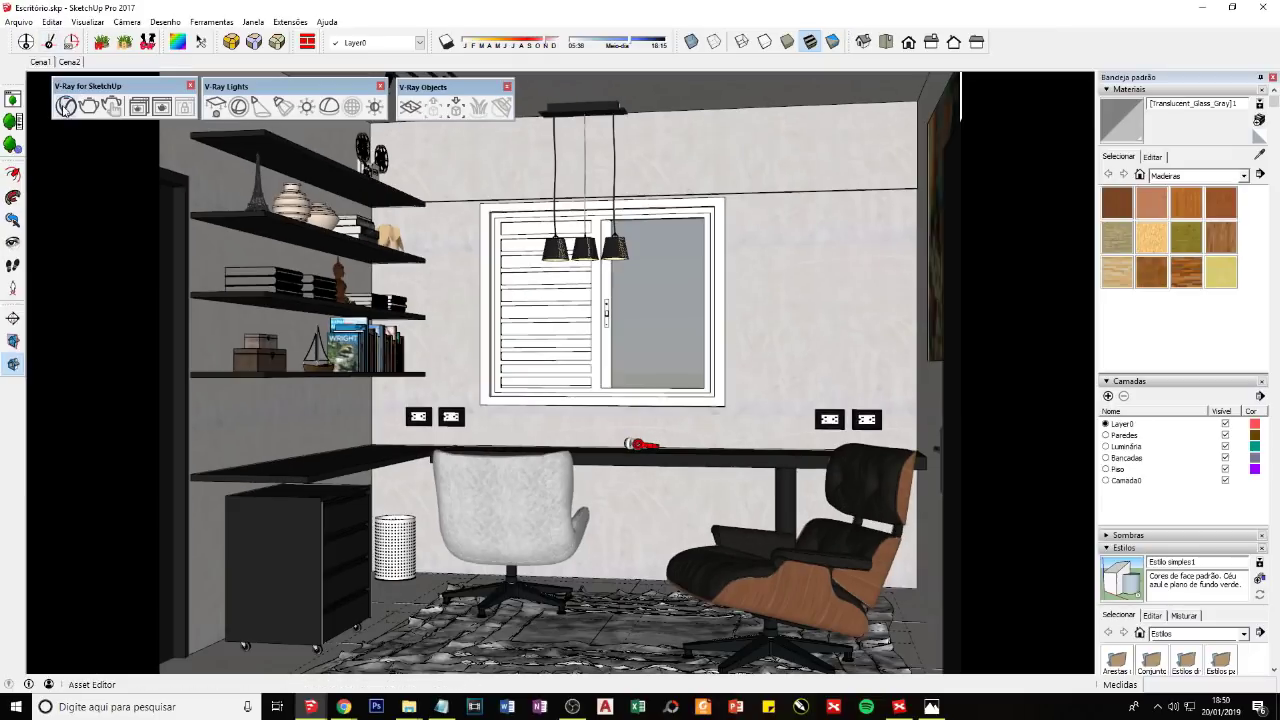
click(64, 107)
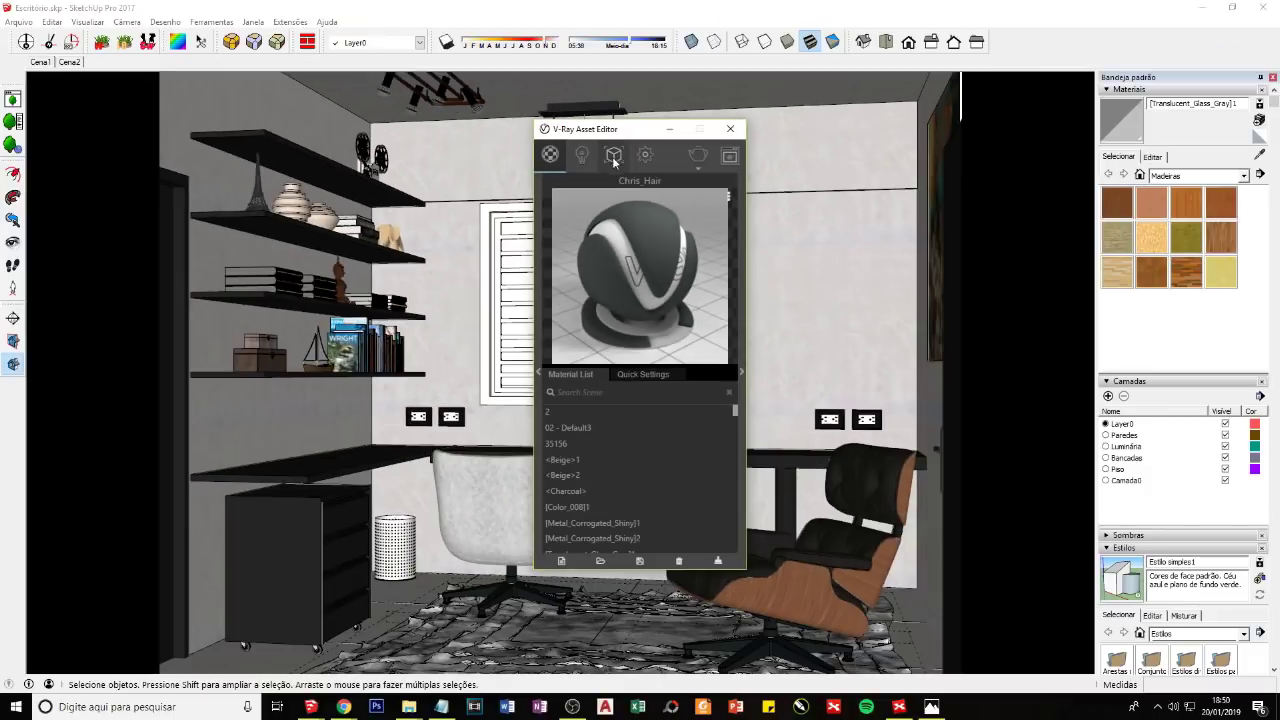
Step: Turn on Material Override in the Asset Editor's Settings and move the editor aside
click(645, 154)
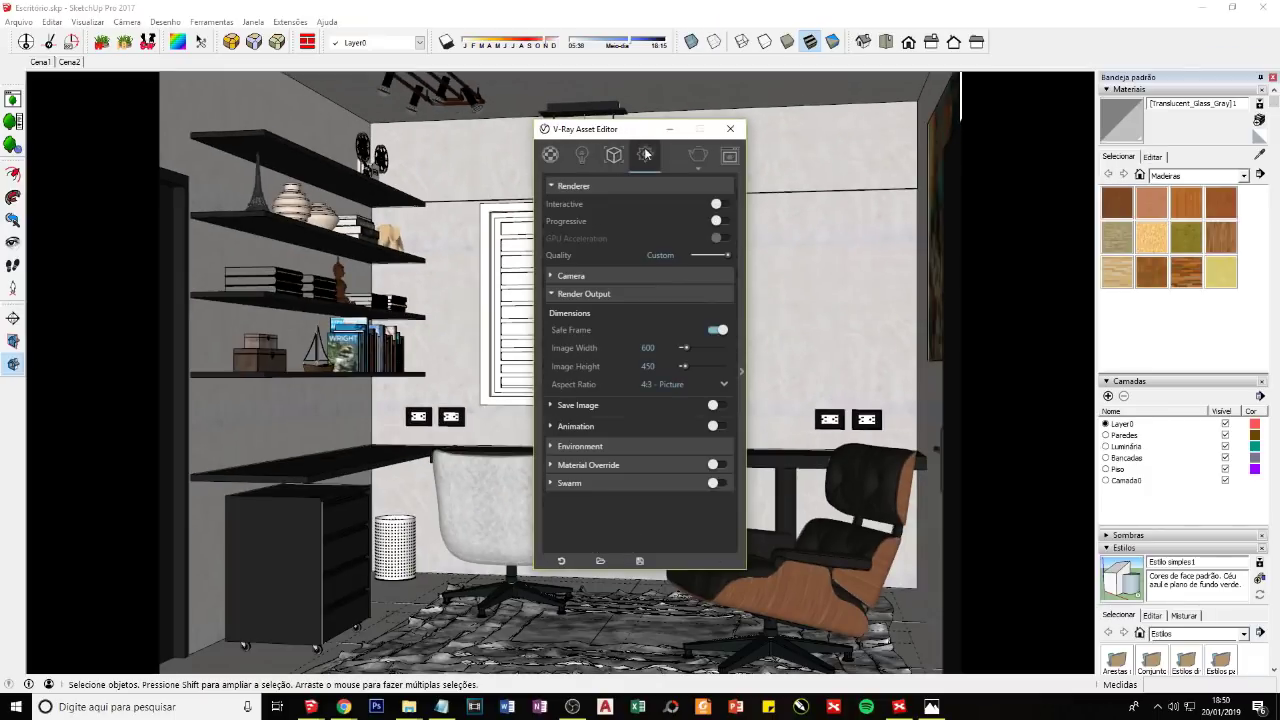
click(619, 295)
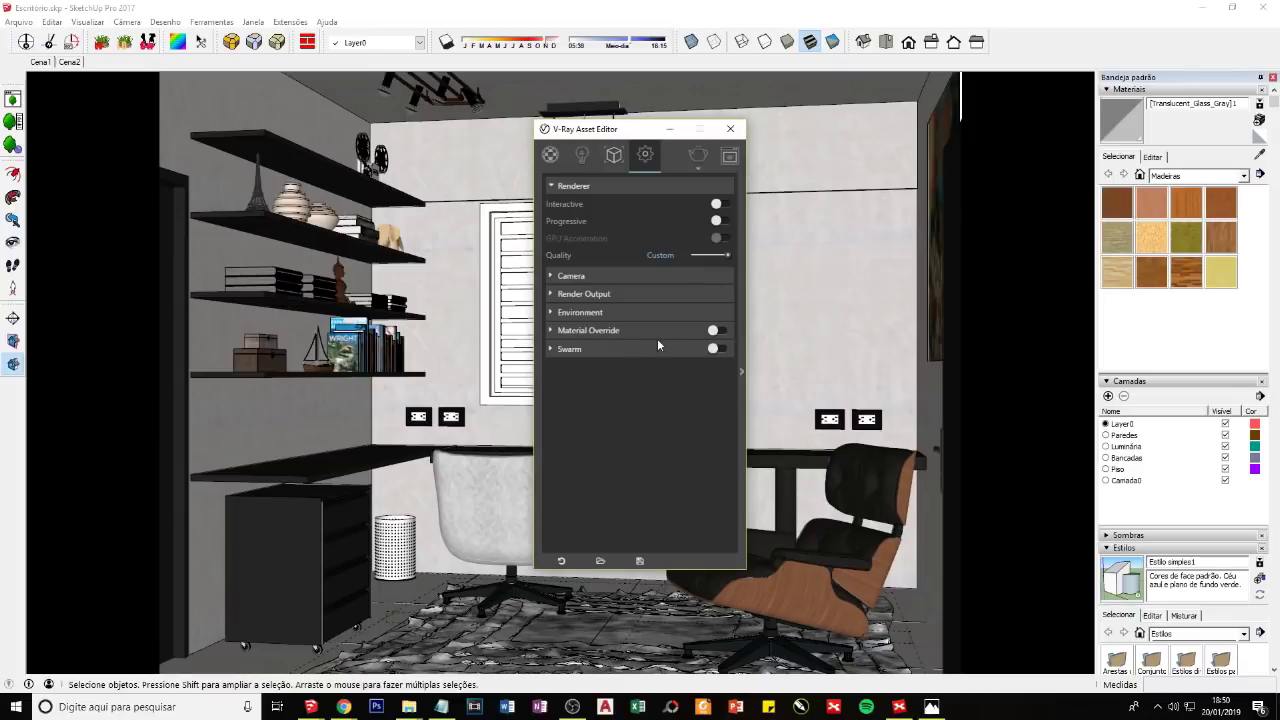
click(716, 331)
drag(636, 135, 326, 154)
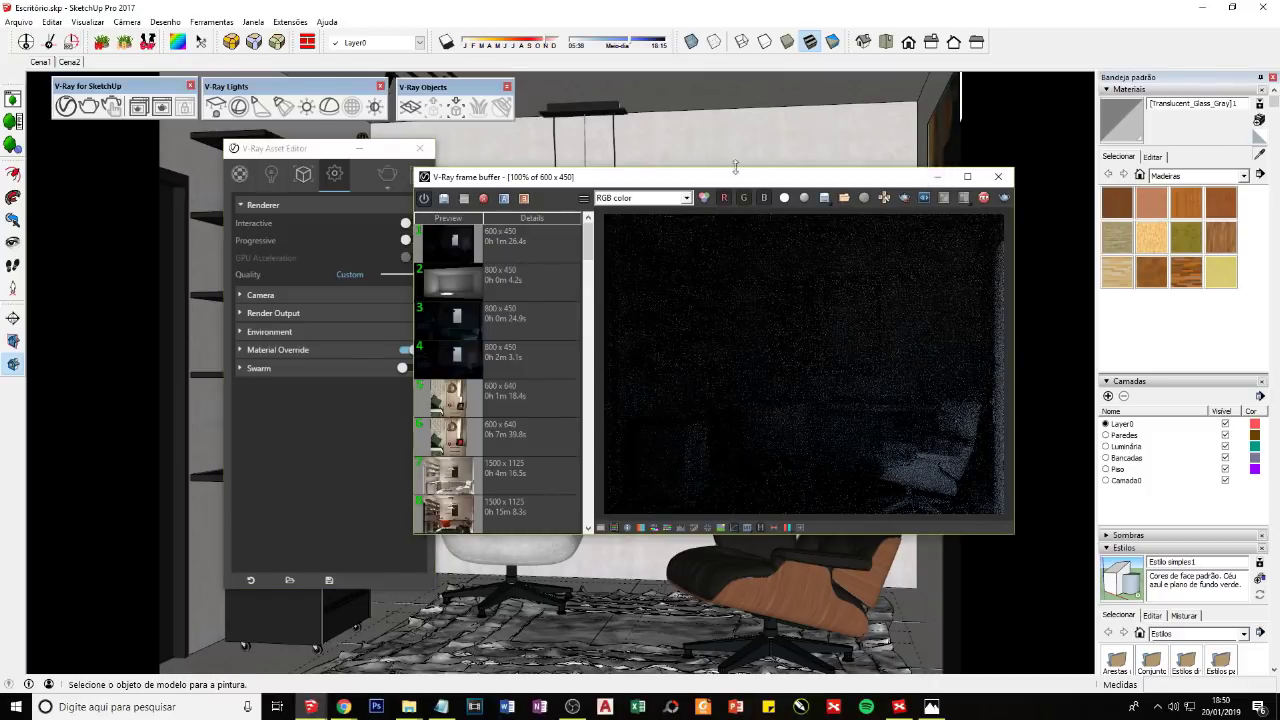
Step: Move the Frame Buffer left and show the render history beside the finished override render
drag(736, 180, 770, 160)
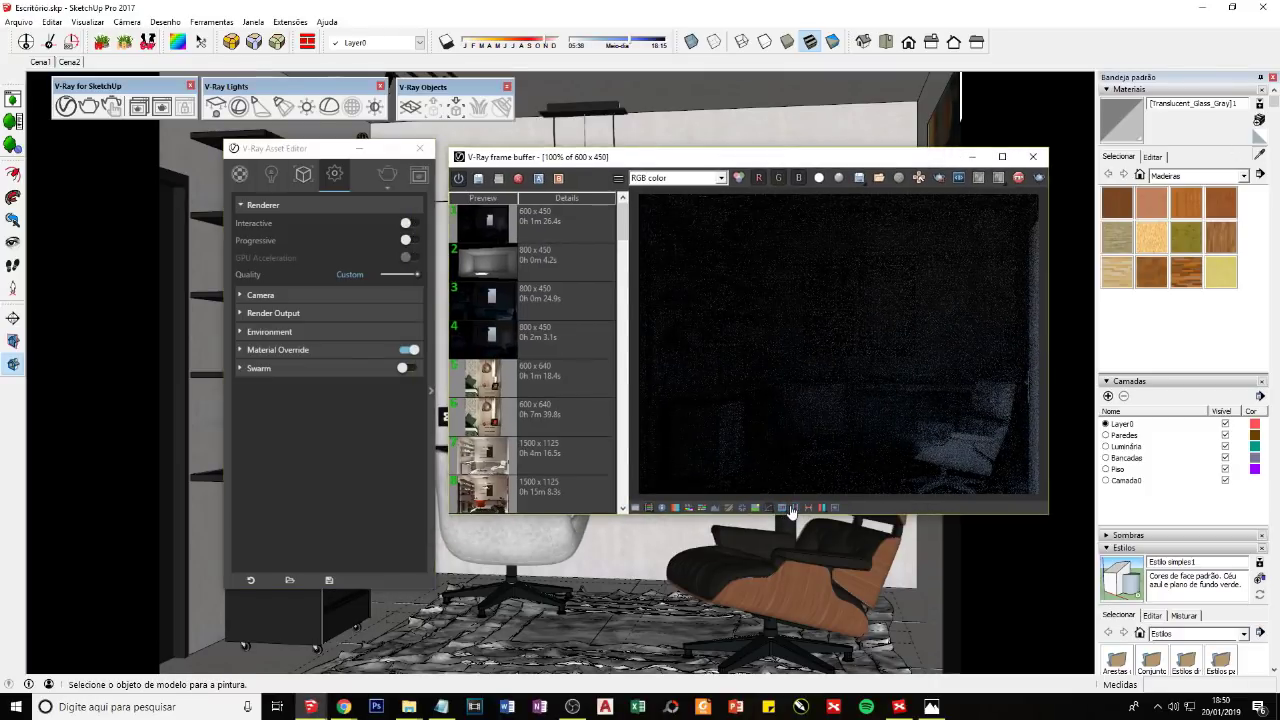
drag(693, 163, 534, 159)
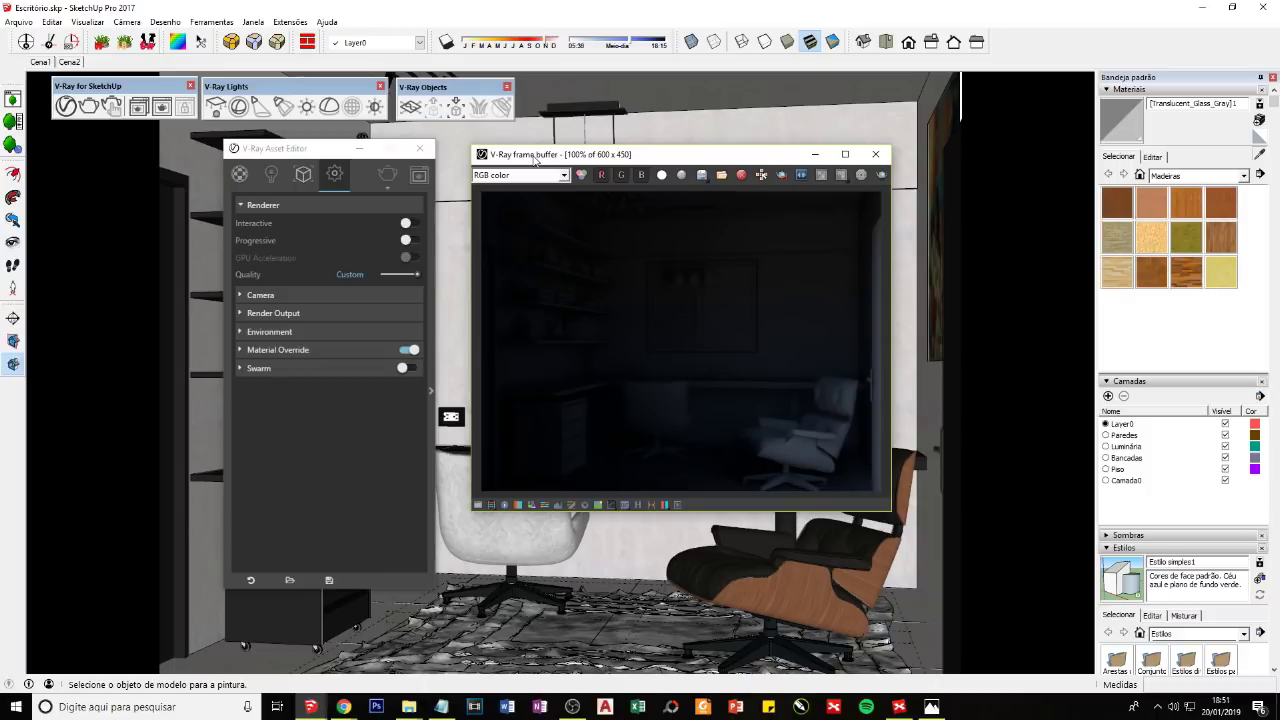
click(637, 504)
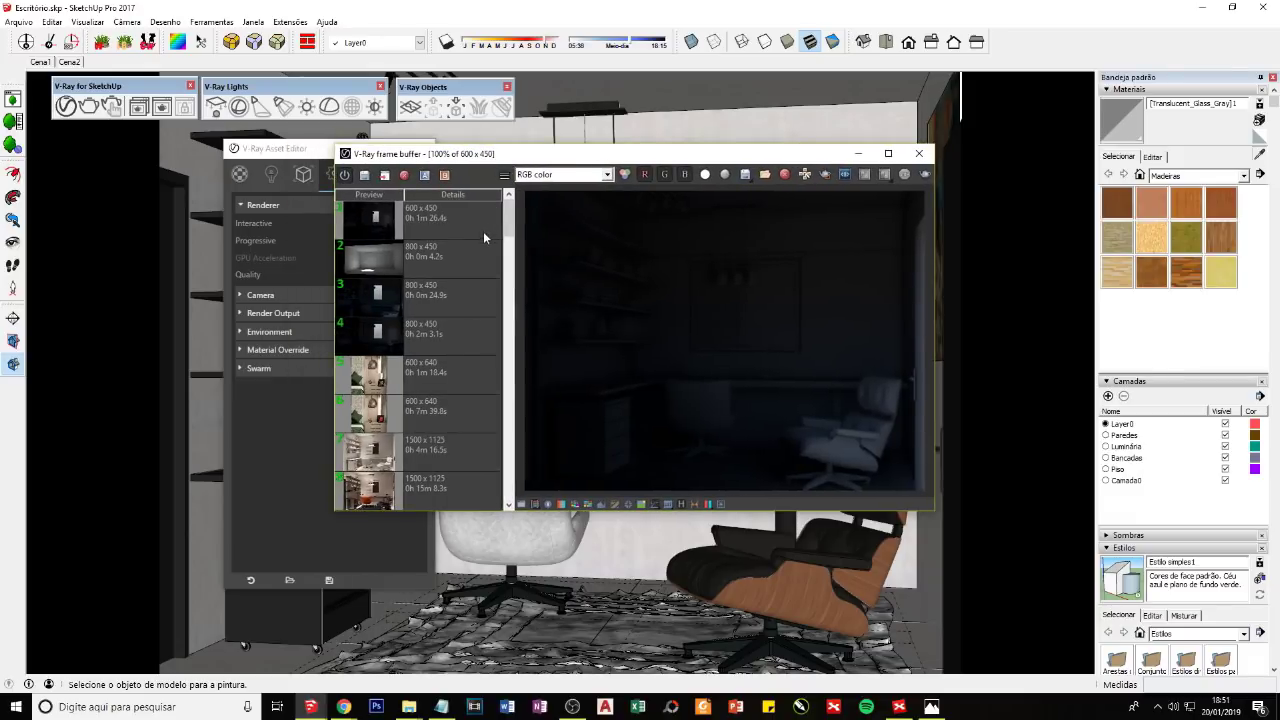
Step: Save the 18.2s render to history, then select the earlier 600 x 450, 1m 26.4s render
click(412, 222)
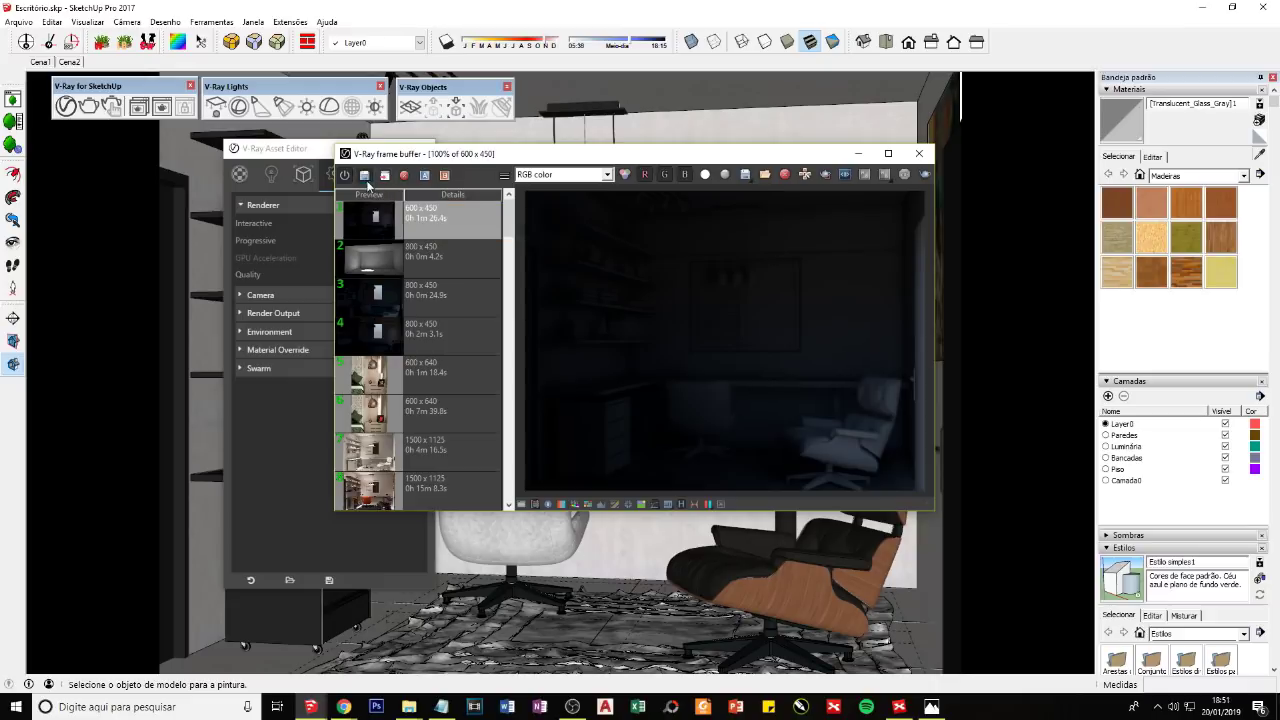
click(438, 262)
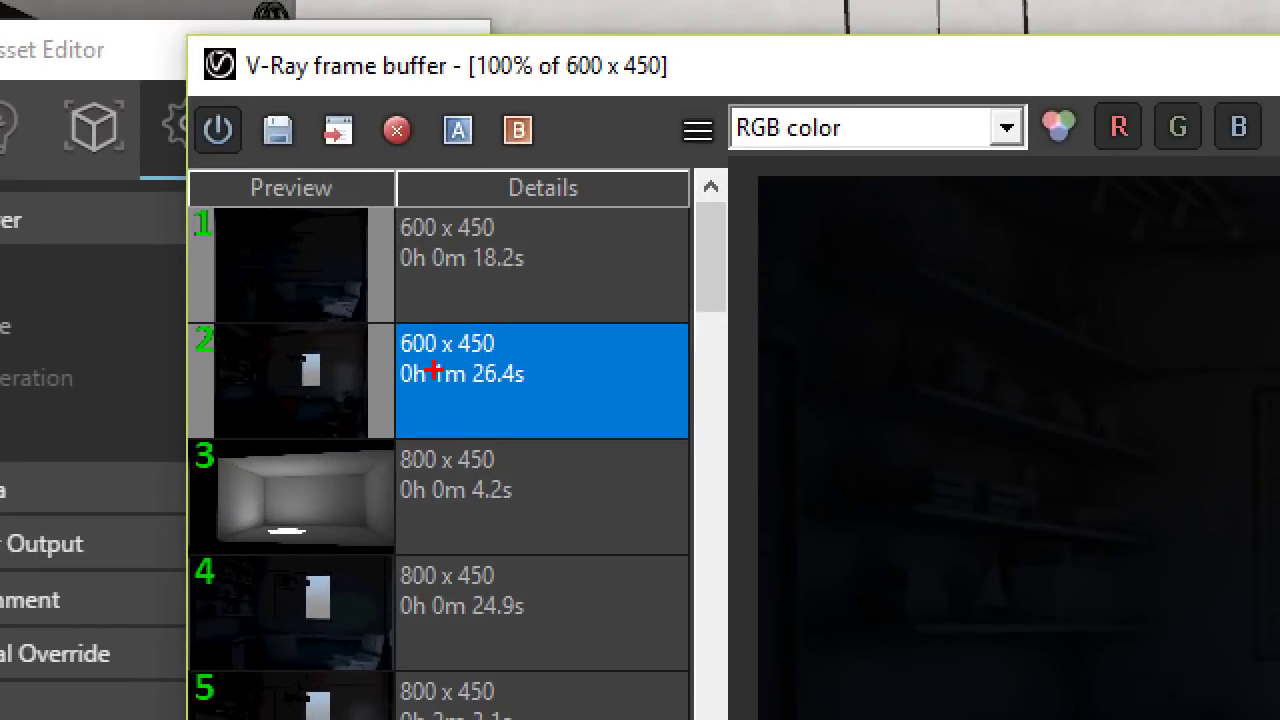
drag(463, 340, 530, 358)
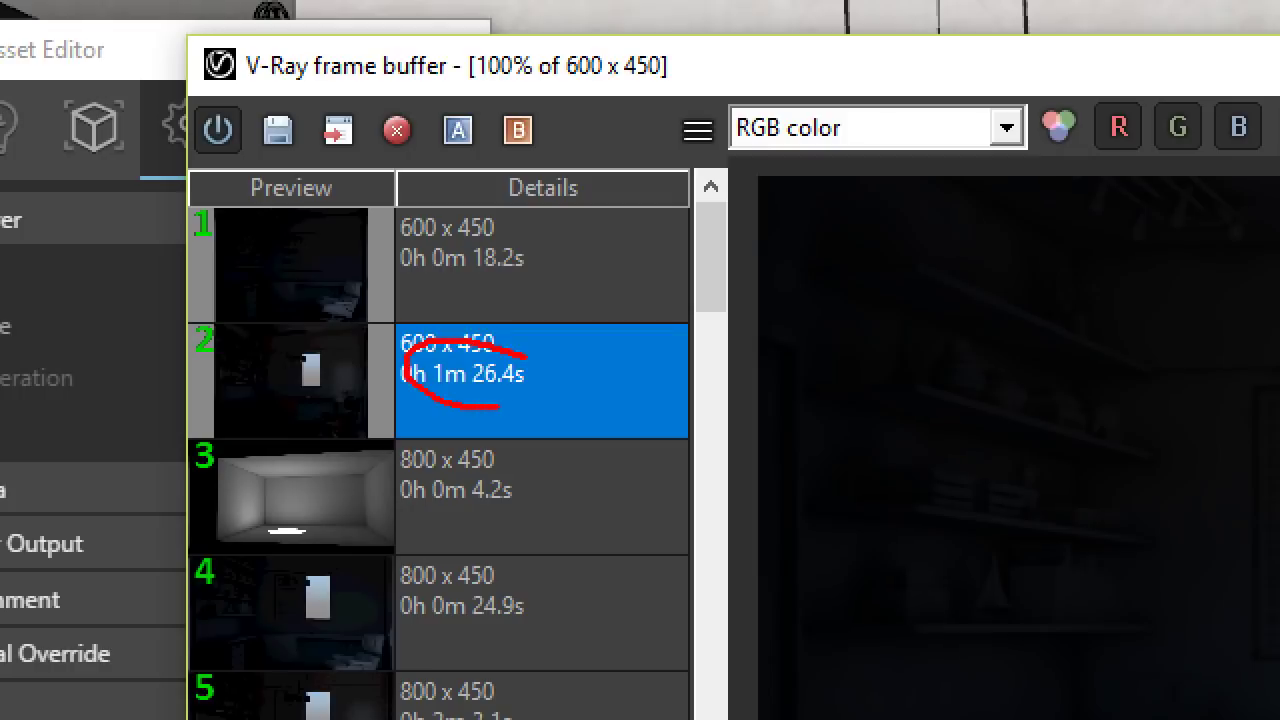
drag(531, 242, 510, 245)
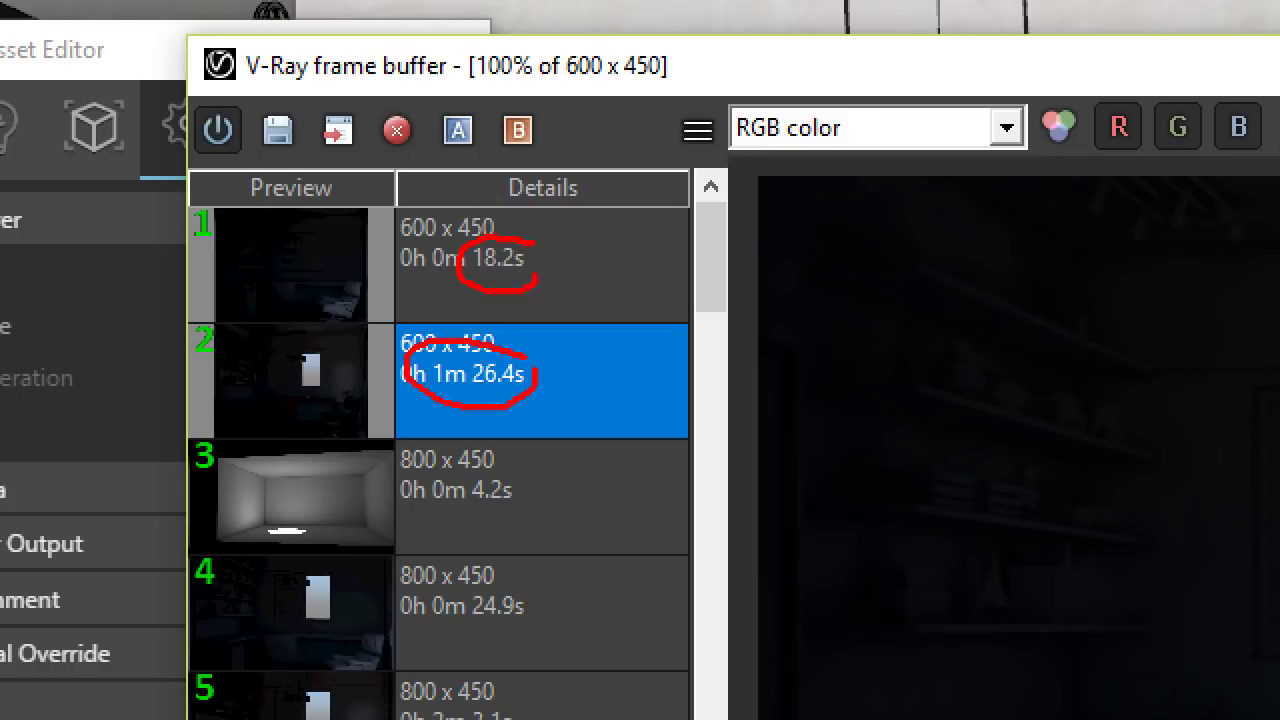
drag(558, 85, 670, 83)
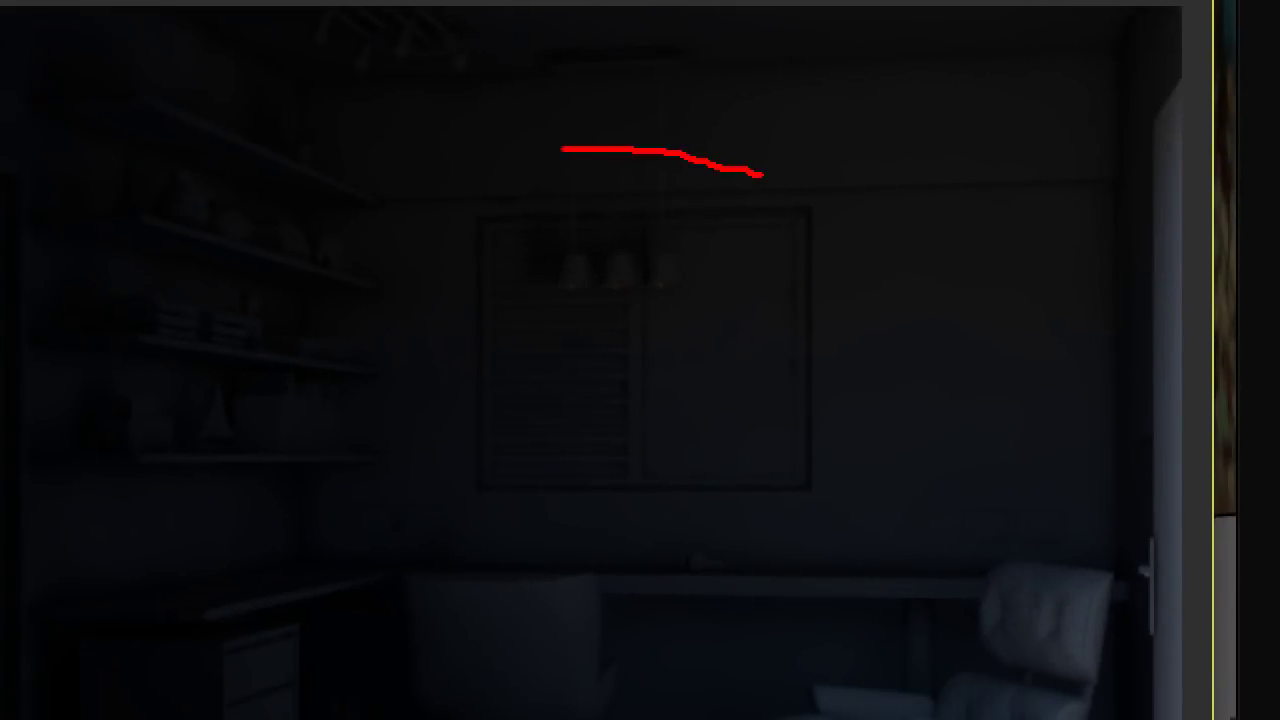
Step: Drag across the frame buffer window holding the 1m 26.4s night render
mouse_move(404, 382)
mouse_down()
mouse_move(549, 600)
mouse_move(949, 357)
mouse_move(664, 150)
mouse_move(628, 160)
mouse_up()
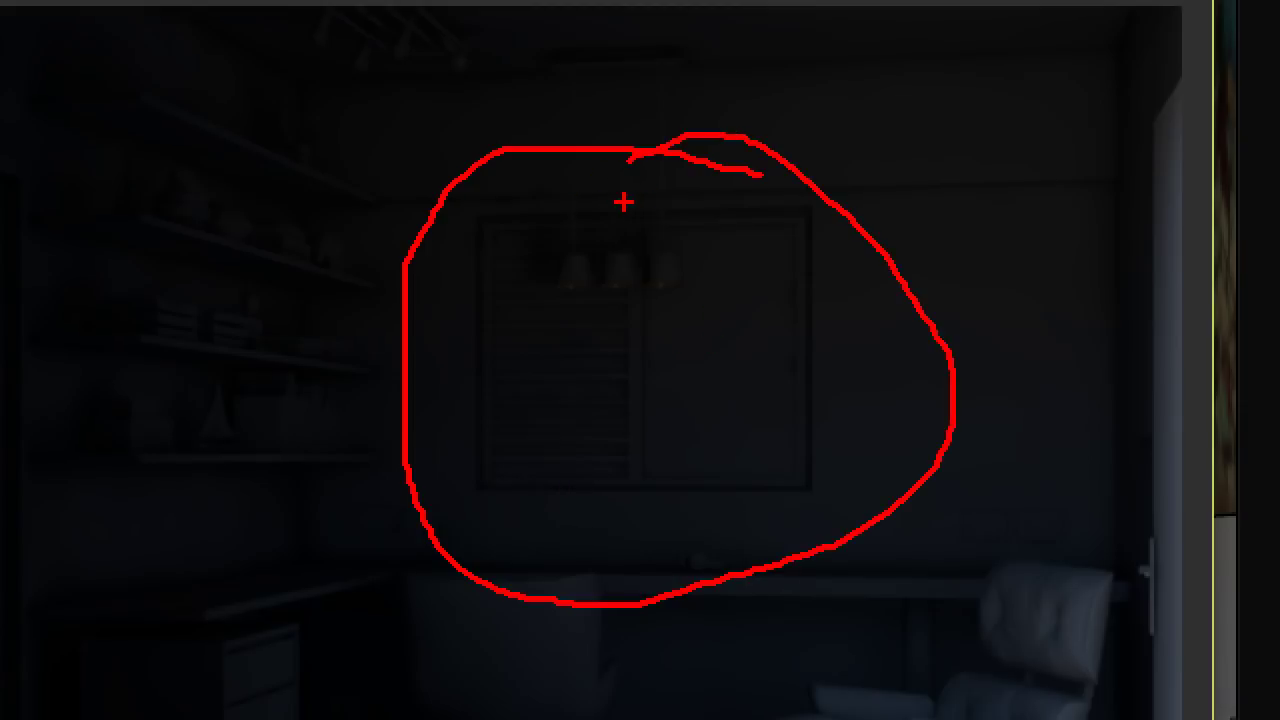
mouse_move(623, 203)
mouse_down()
mouse_move(640, 505)
mouse_move(819, 512)
mouse_move(832, 294)
mouse_move(822, 172)
mouse_move(630, 161)
mouse_move(624, 205)
mouse_up()
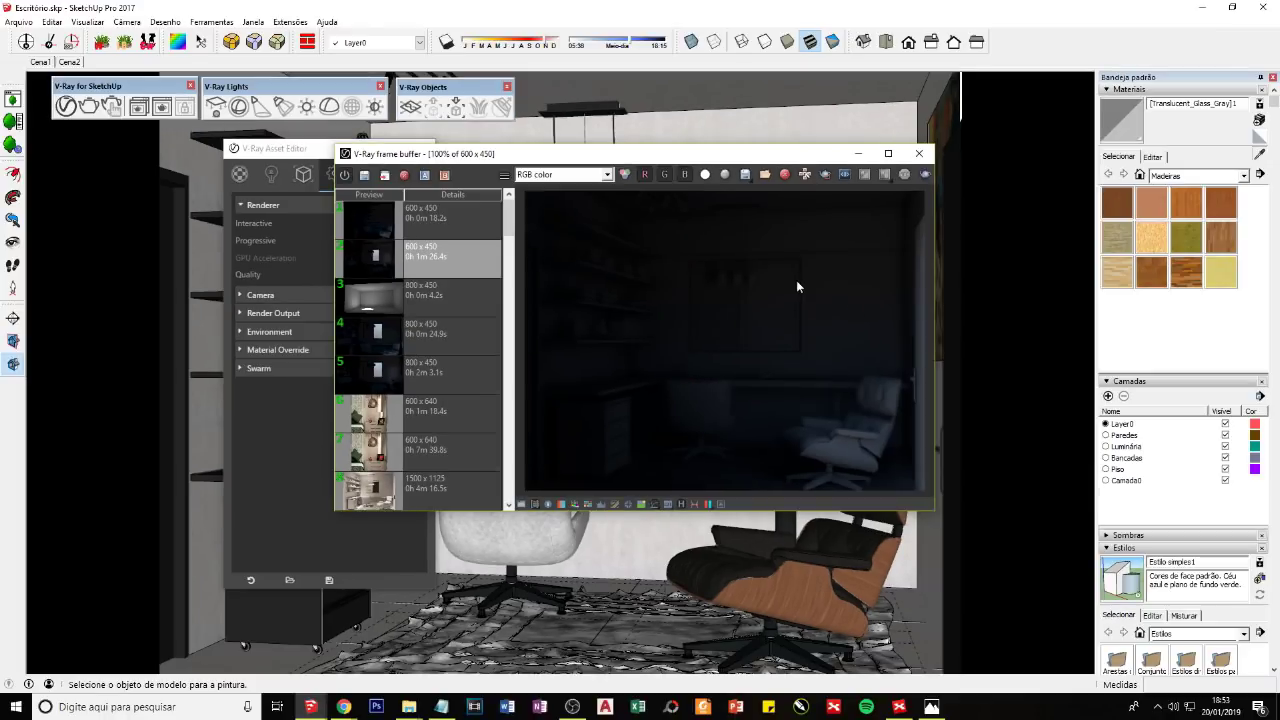
Step: Dismiss the frame buffer and progress report, then view Translucent_Glass_Gray's parameters in the Asset Editor
click(918, 153)
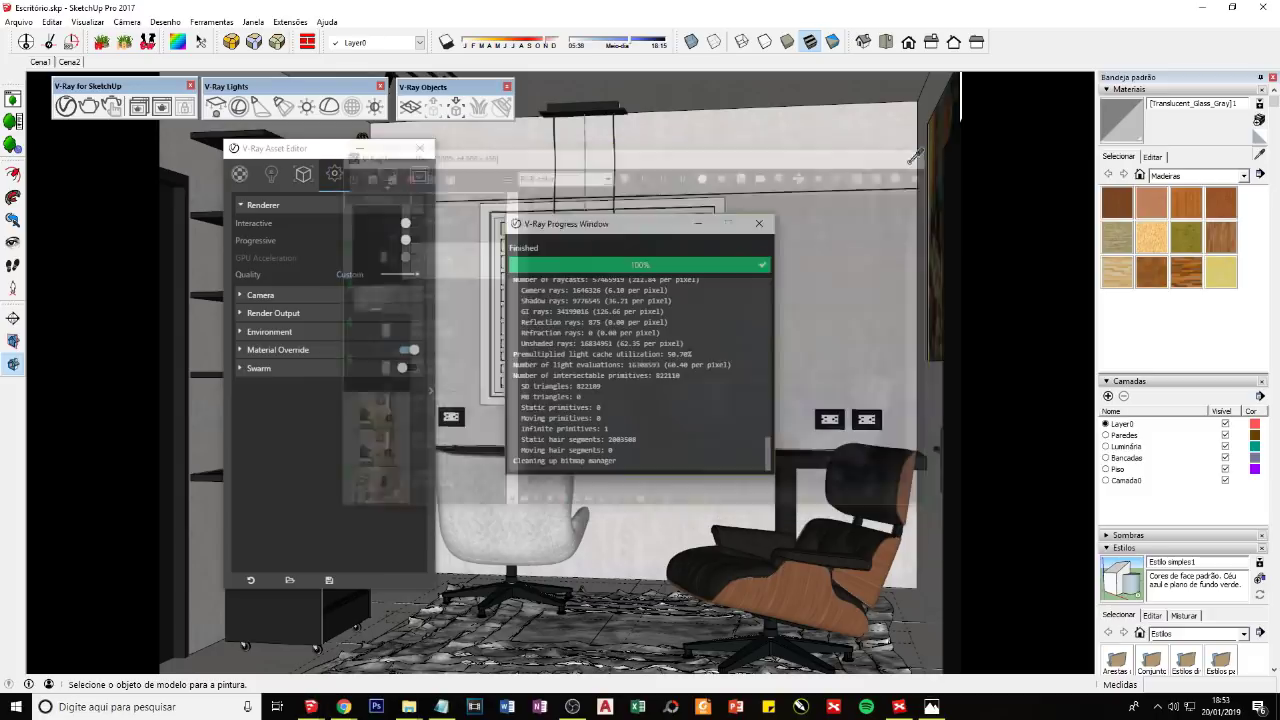
click(698, 223)
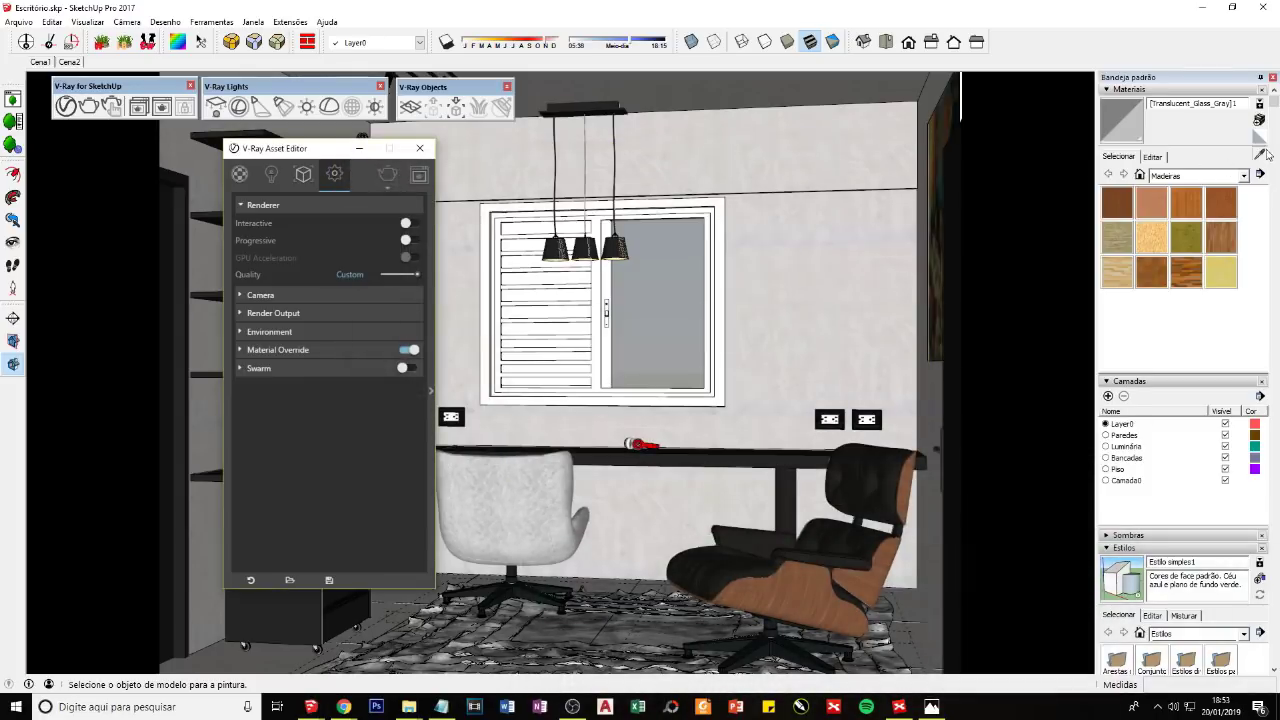
click(1259, 157)
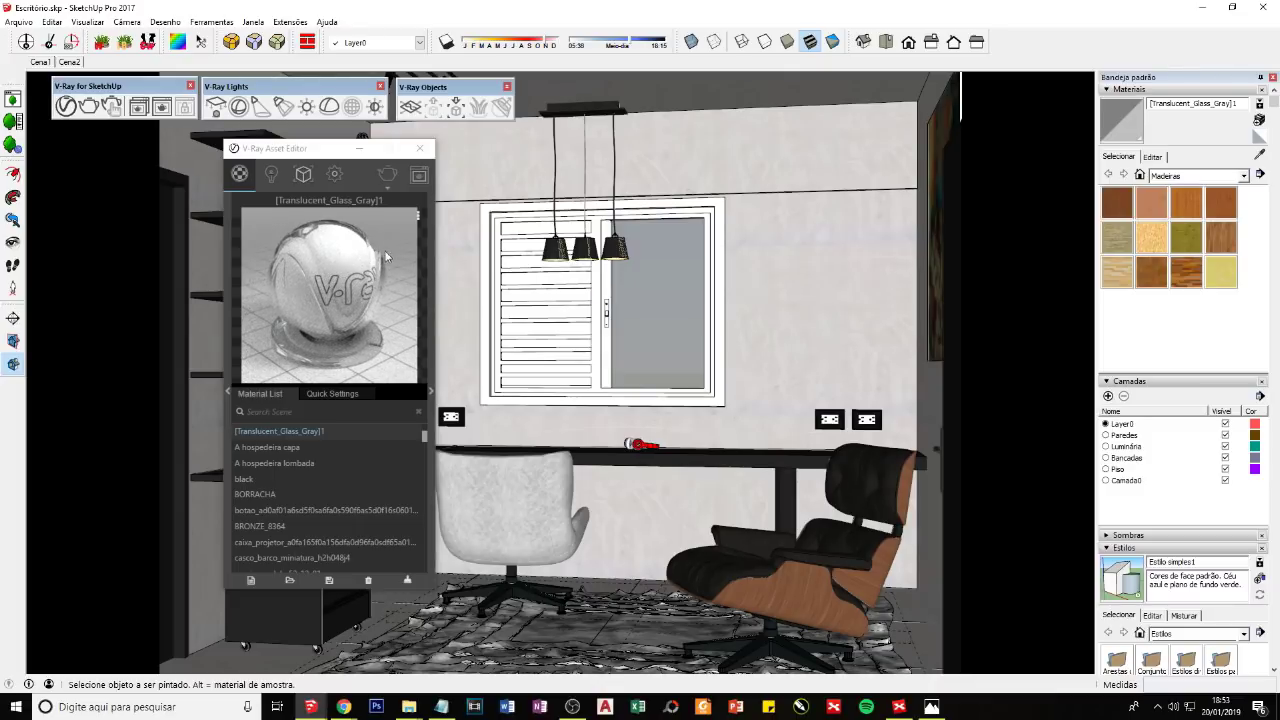
click(431, 312)
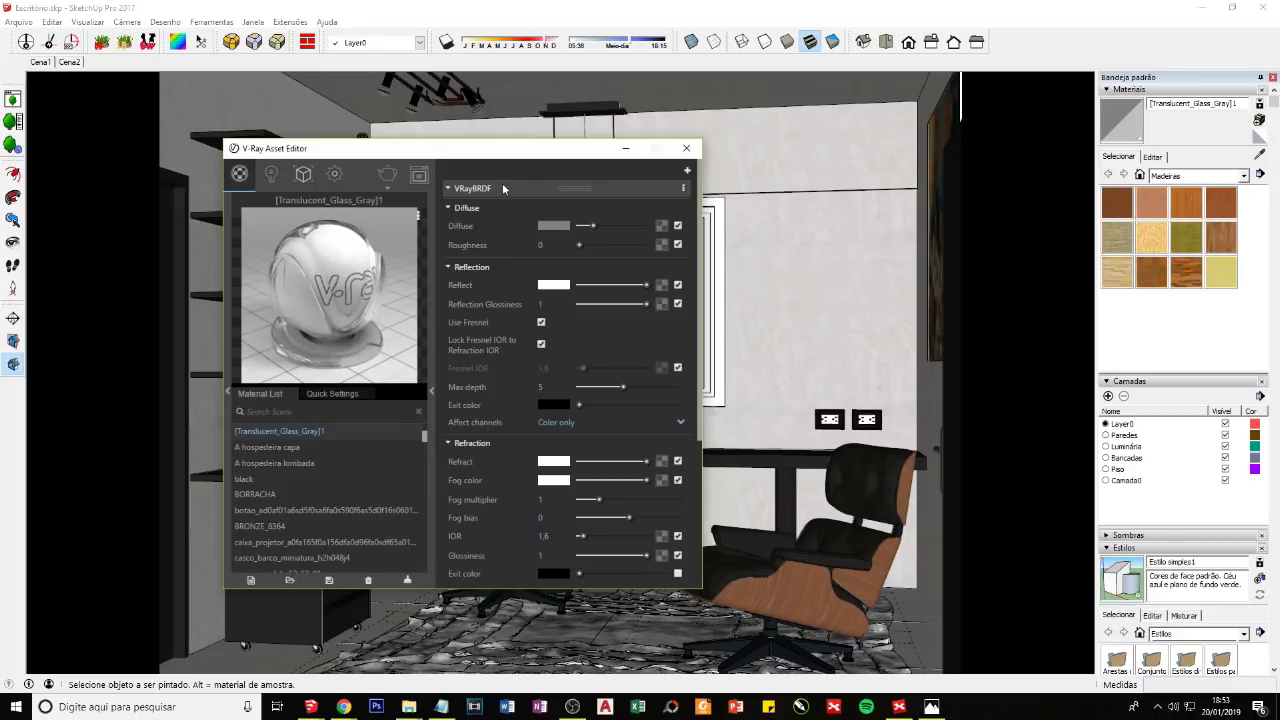
mouse_move(492, 152)
mouse_down()
mouse_move(516, 328)
mouse_move(535, 129)
mouse_up()
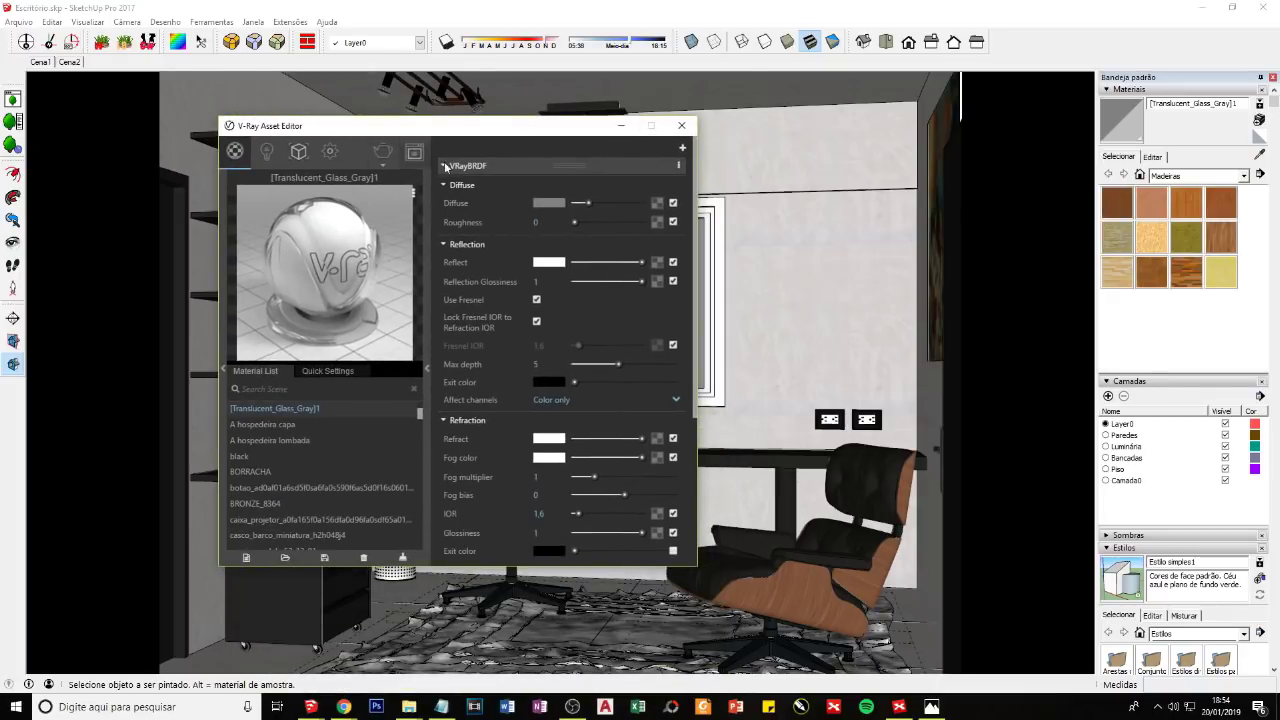
click(680, 126)
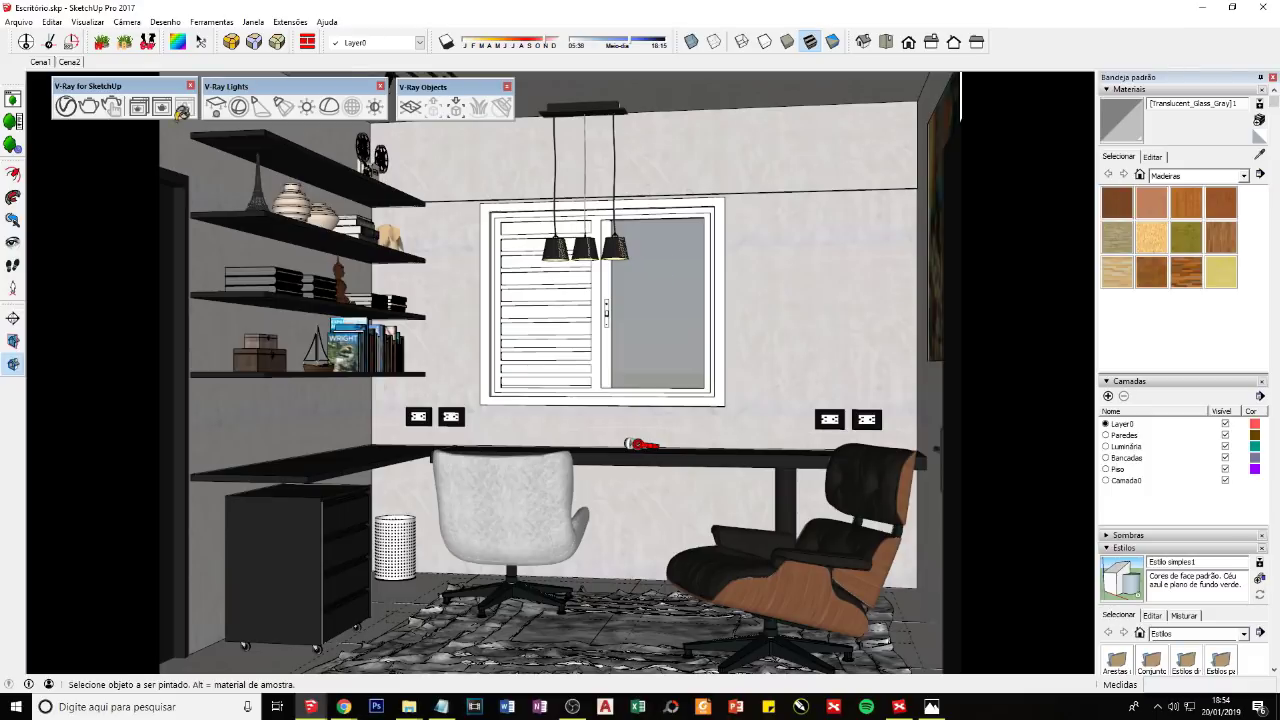
Step: Reopen the Asset Editor on the glass material and collapse its VRayBRDF section
click(74, 110)
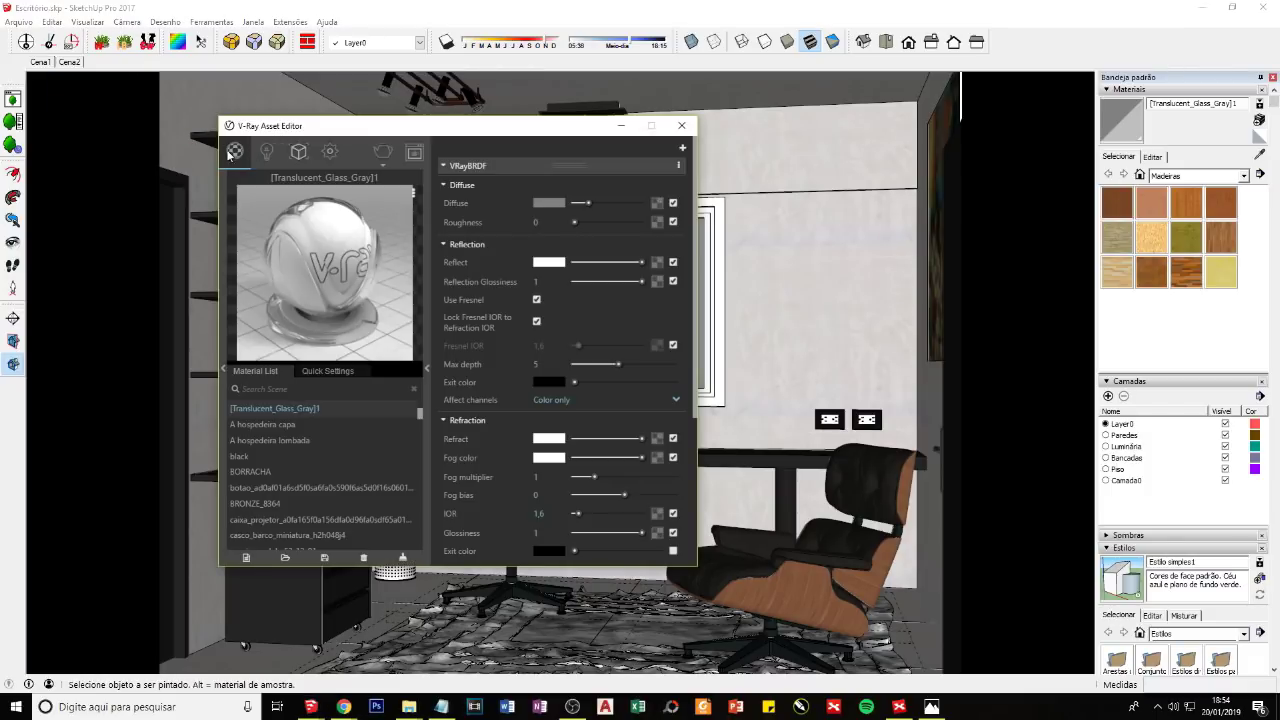
click(426, 369)
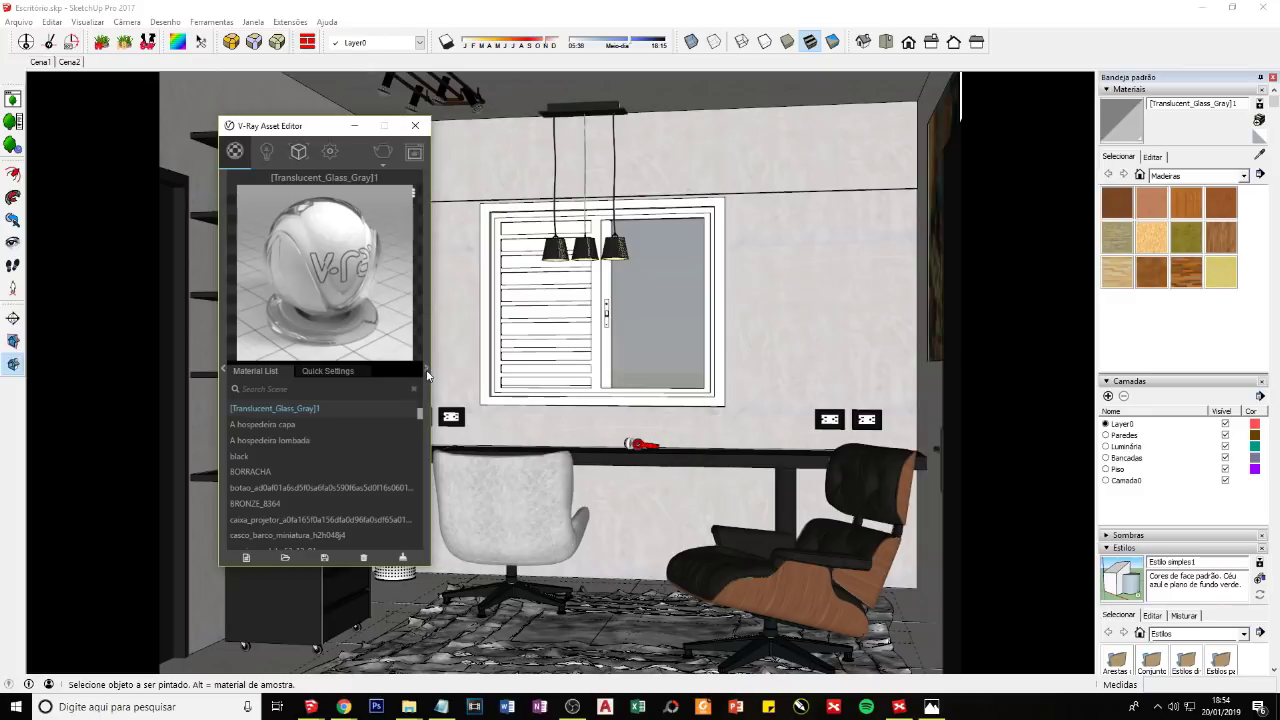
click(426, 369)
click(426, 369)
click(426, 369)
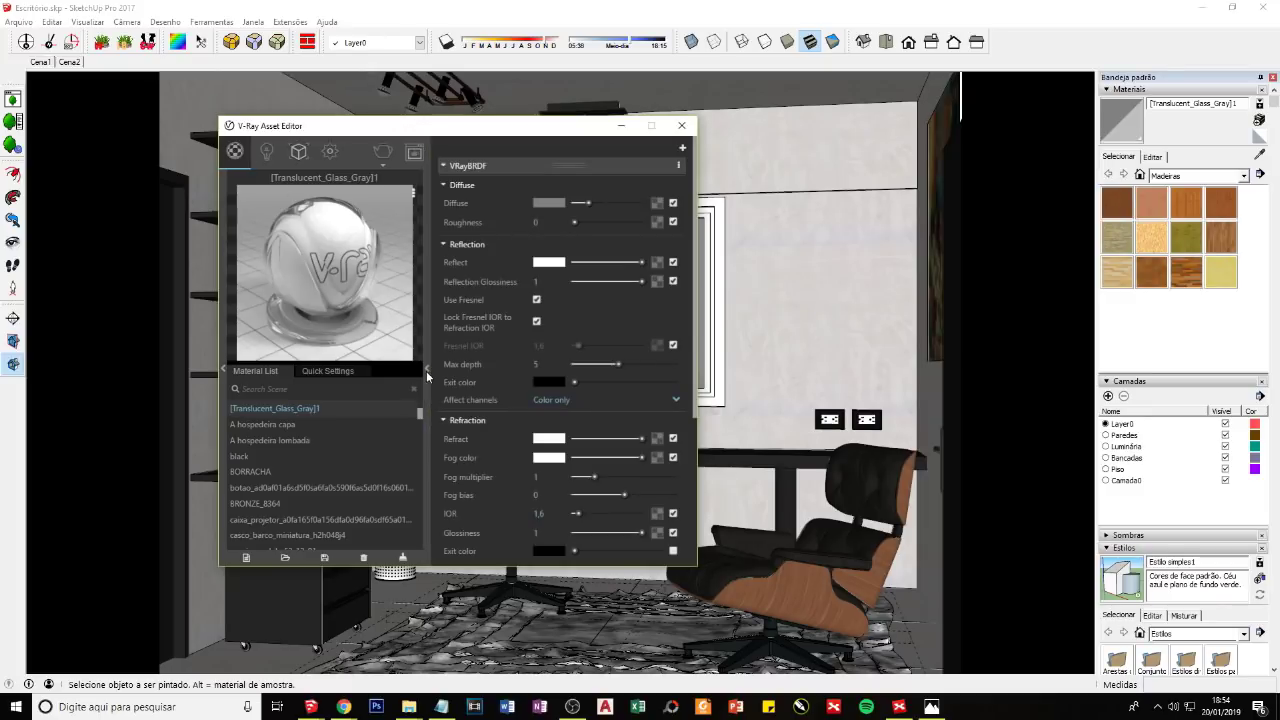
click(464, 167)
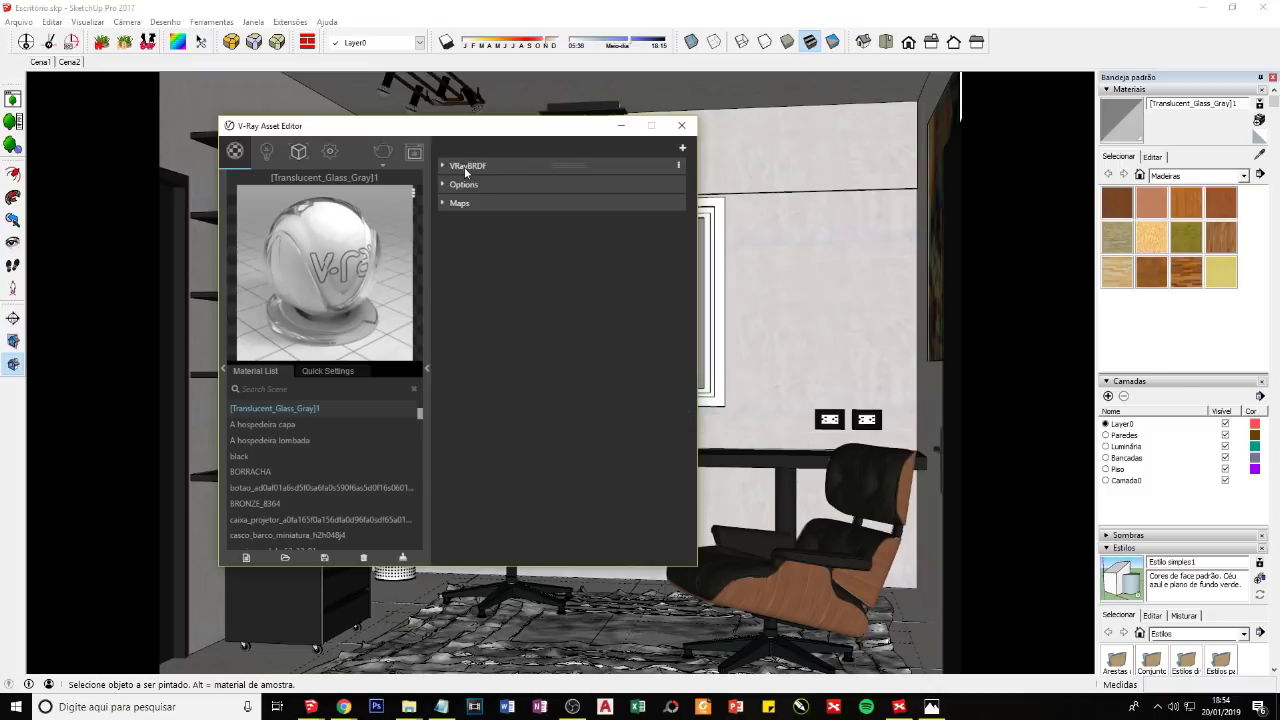
click(464, 167)
click(465, 169)
Step: Turn off Can be Overridden in the glass material's Options and start a new render
click(464, 186)
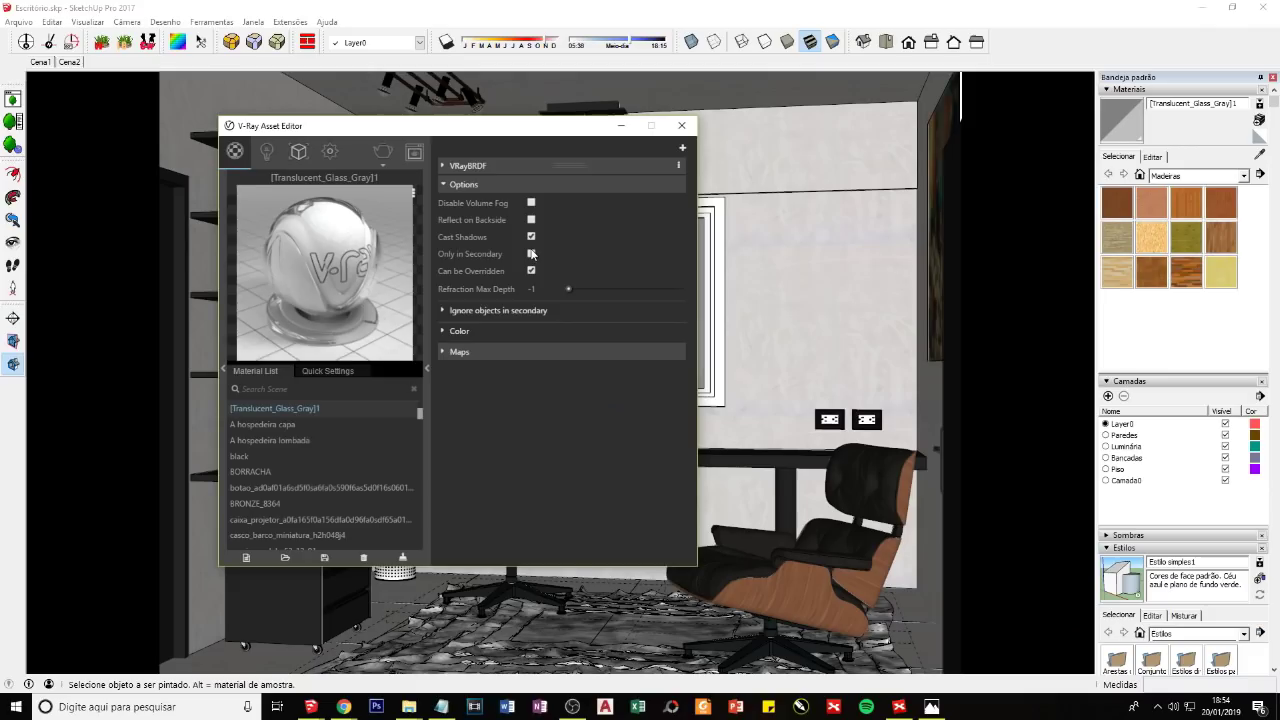
click(531, 270)
click(395, 156)
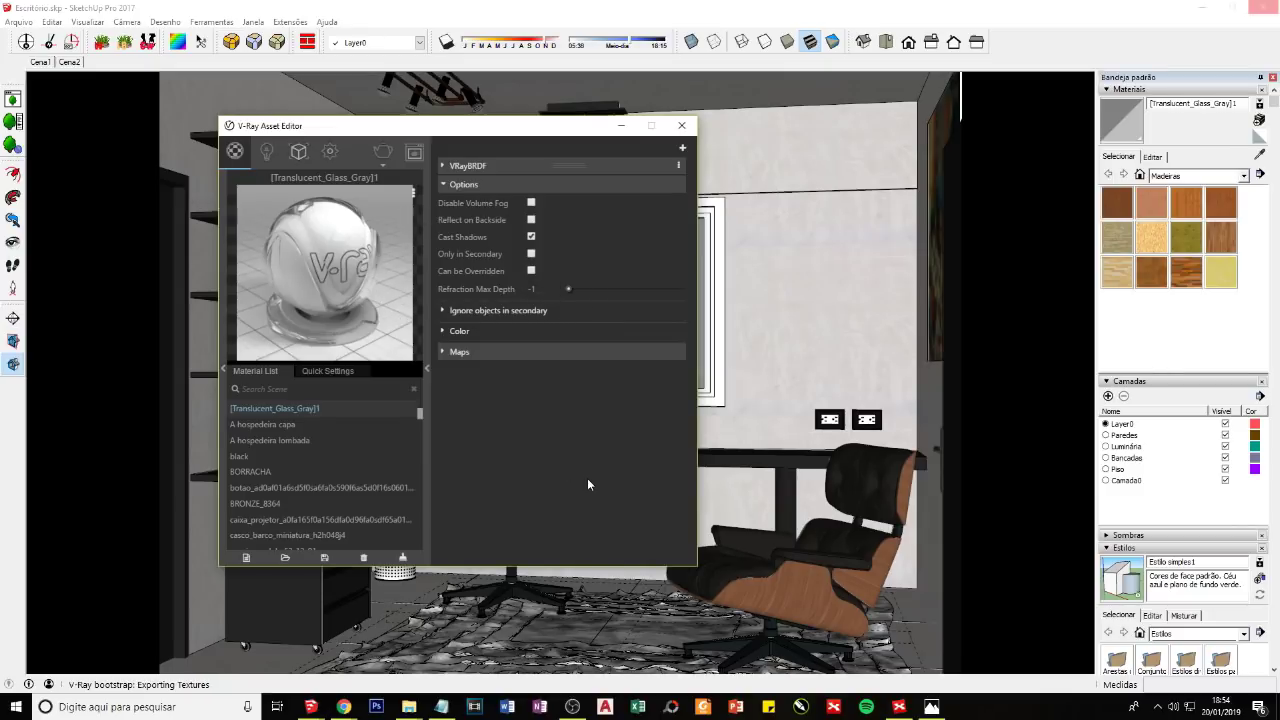
Step: Check the Ativar o Override and Tira VIDROS e Cortinas topics, then return to SketchUp's new render
click(899, 706)
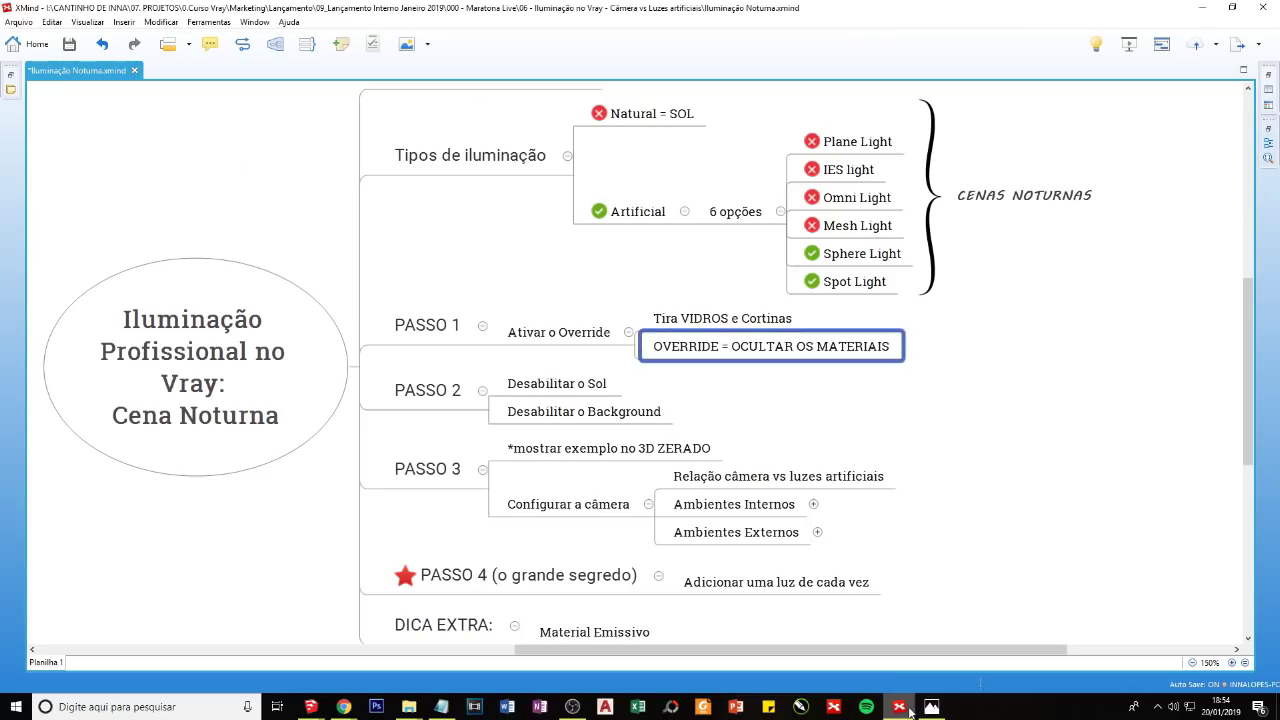
click(556, 344)
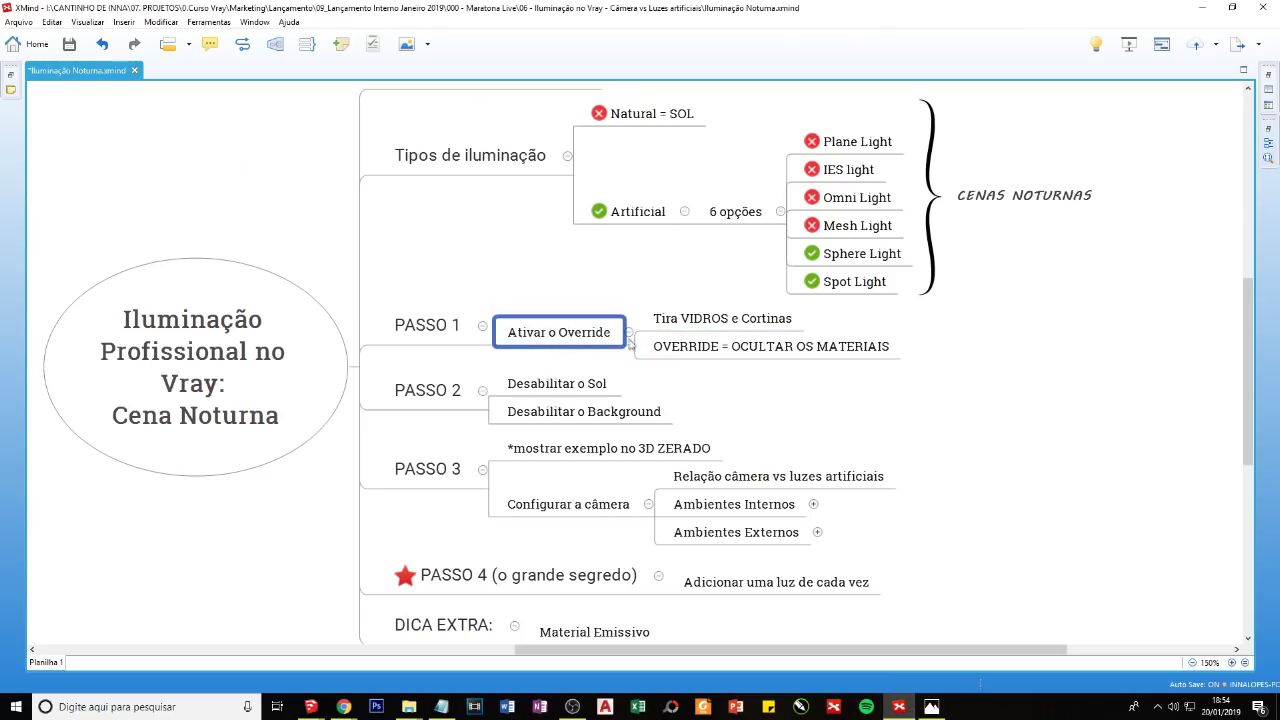
click(665, 332)
key(alt+Tab)
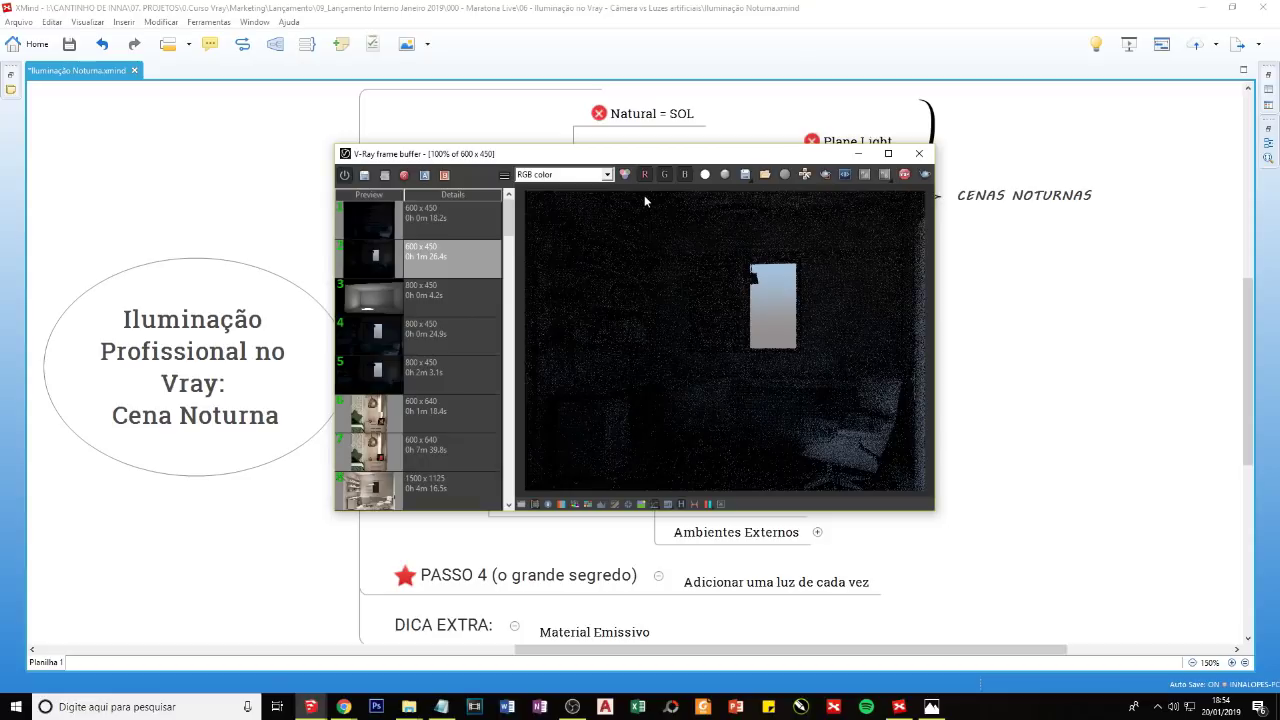
key(alt+Tab)
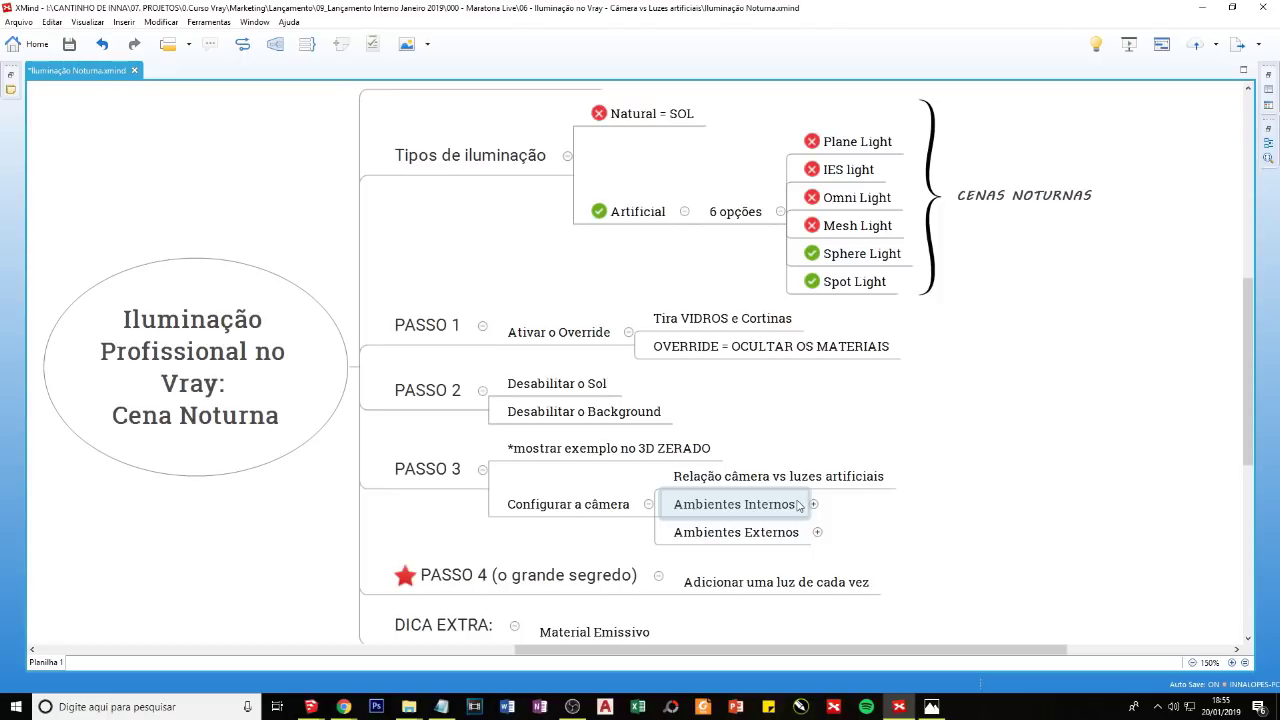
click(311, 706)
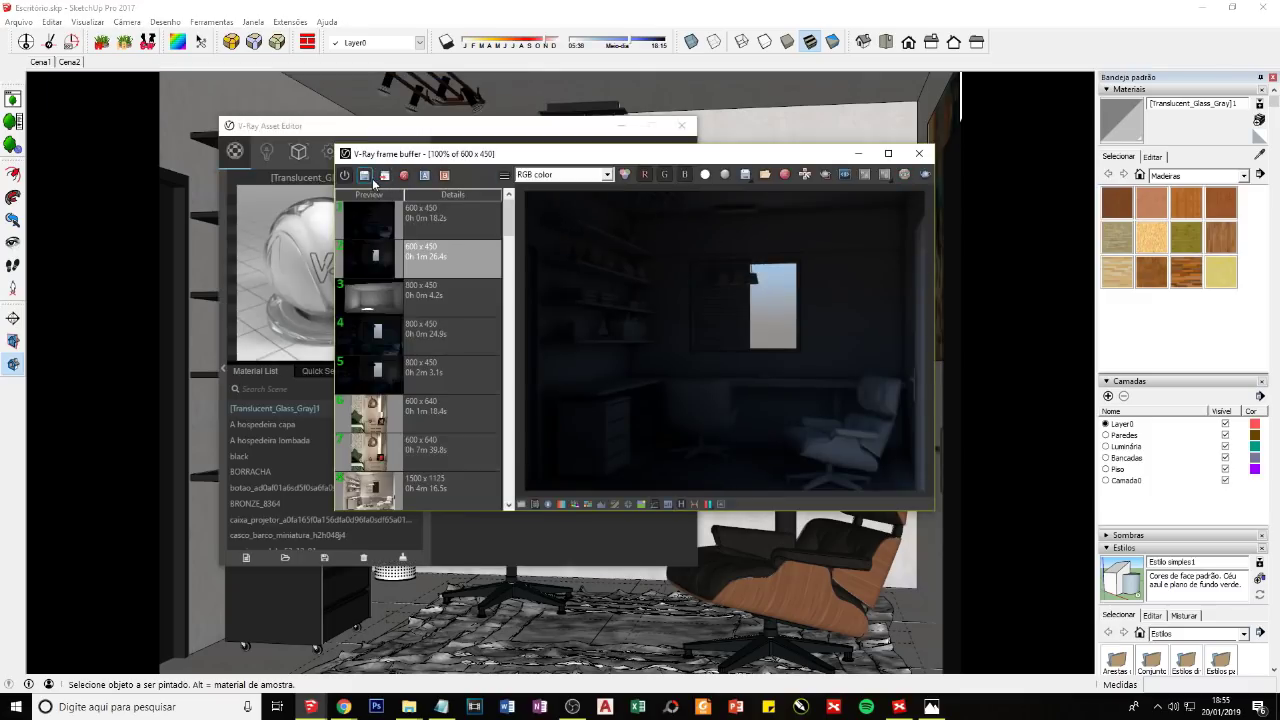
mouse_move(310, 707)
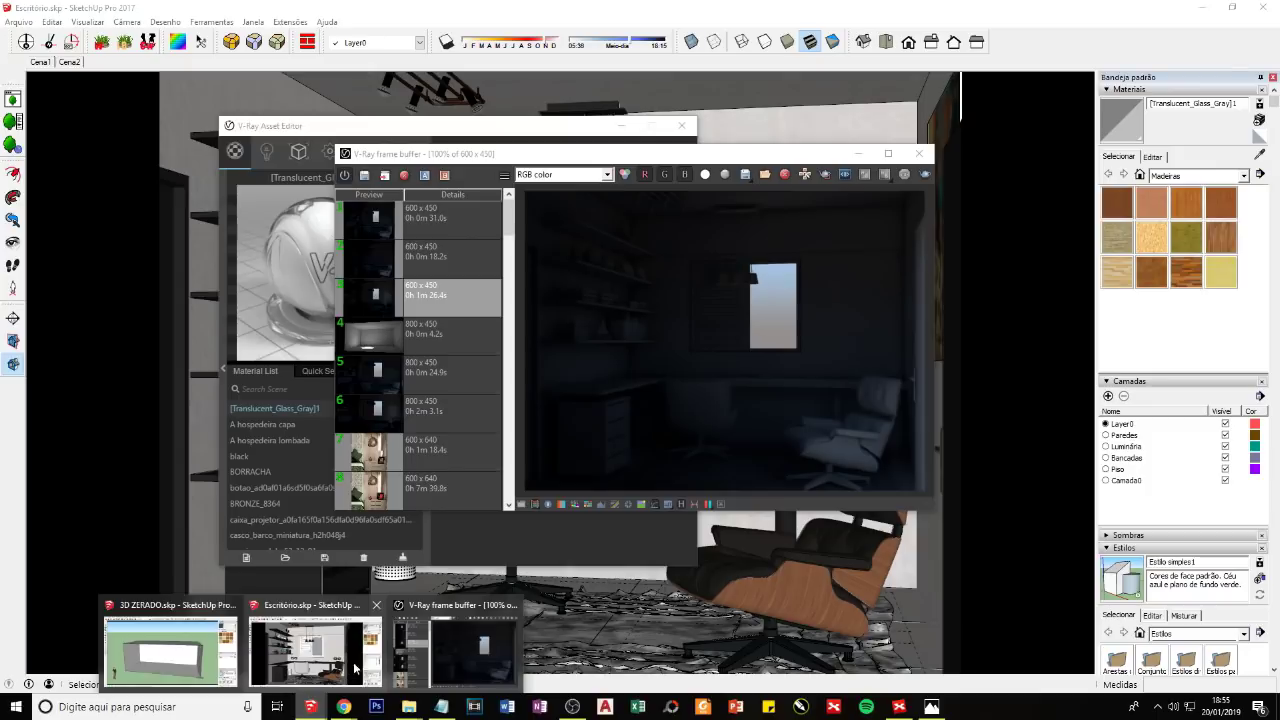
Step: Switch to 3D ZERADO.skp, zoom out, and render the empty box in daylight
click(192, 619)
scroll(432, 457, down, 2)
scroll(500, 430, down, 2)
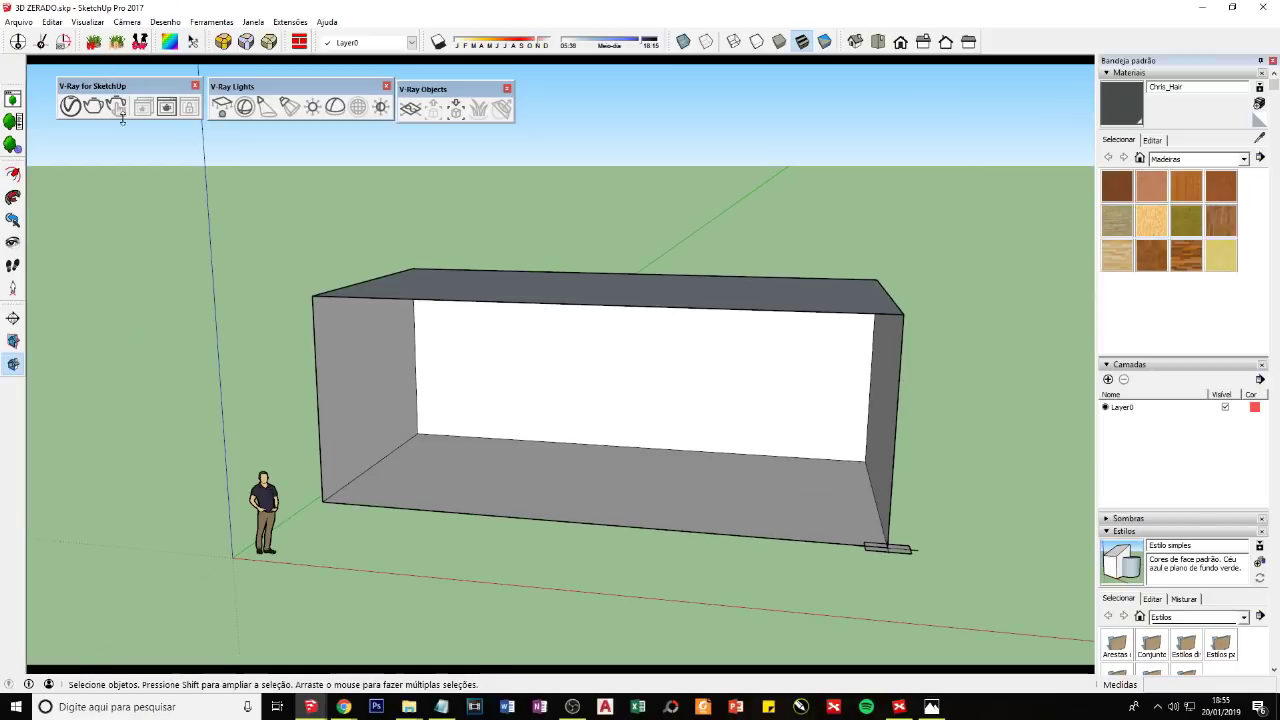
click(121, 113)
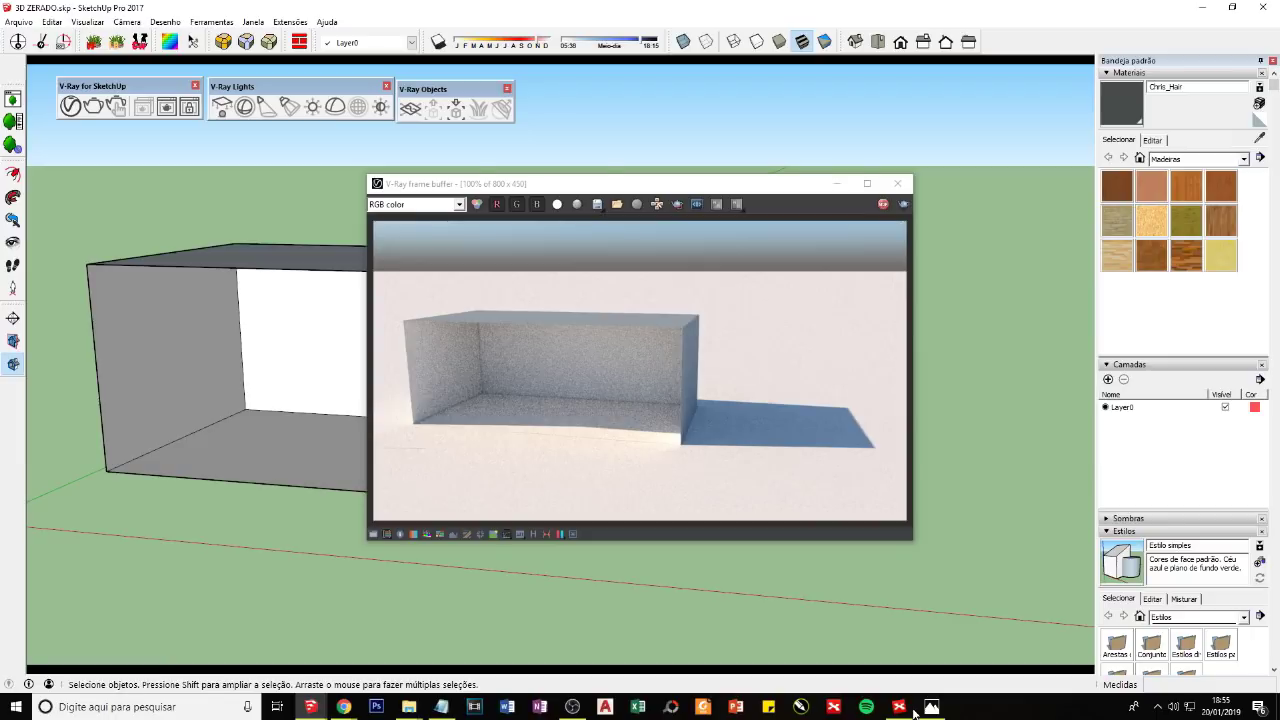
Step: Select the Desabilitar o Sol and Desabilitar o Background topics in the XMind plan
click(899, 706)
click(540, 392)
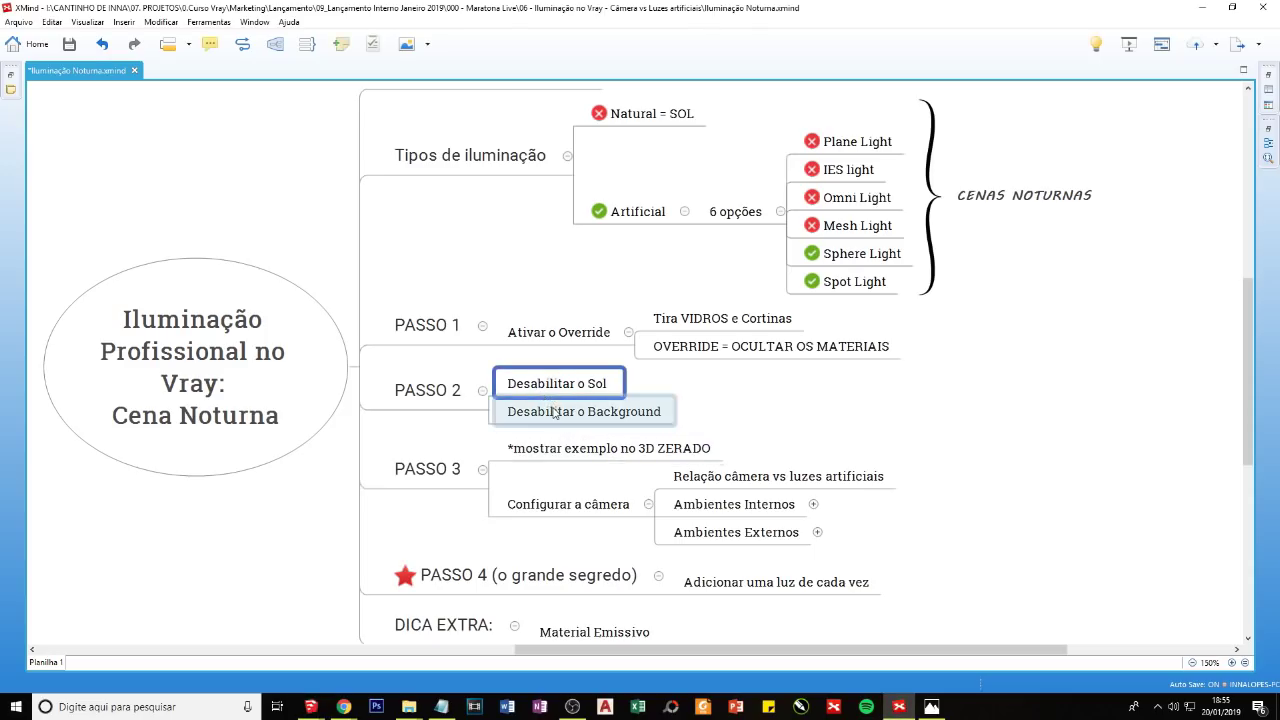
click(558, 414)
Step: Move the frame buffer right, close the V-Ray progress report, and refocus the SketchUp model
click(894, 710)
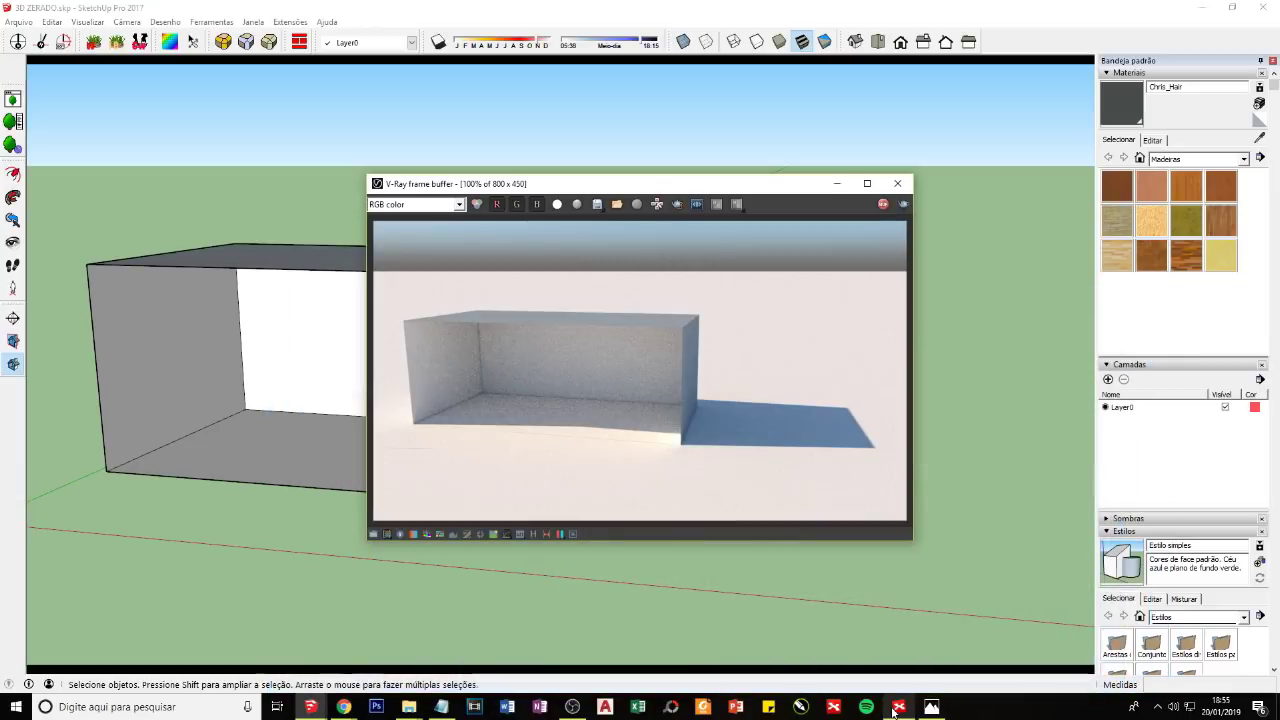
mouse_move(419, 181)
mouse_down()
mouse_move(585, 178)
mouse_move(570, 180)
mouse_up()
click(508, 216)
click(692, 224)
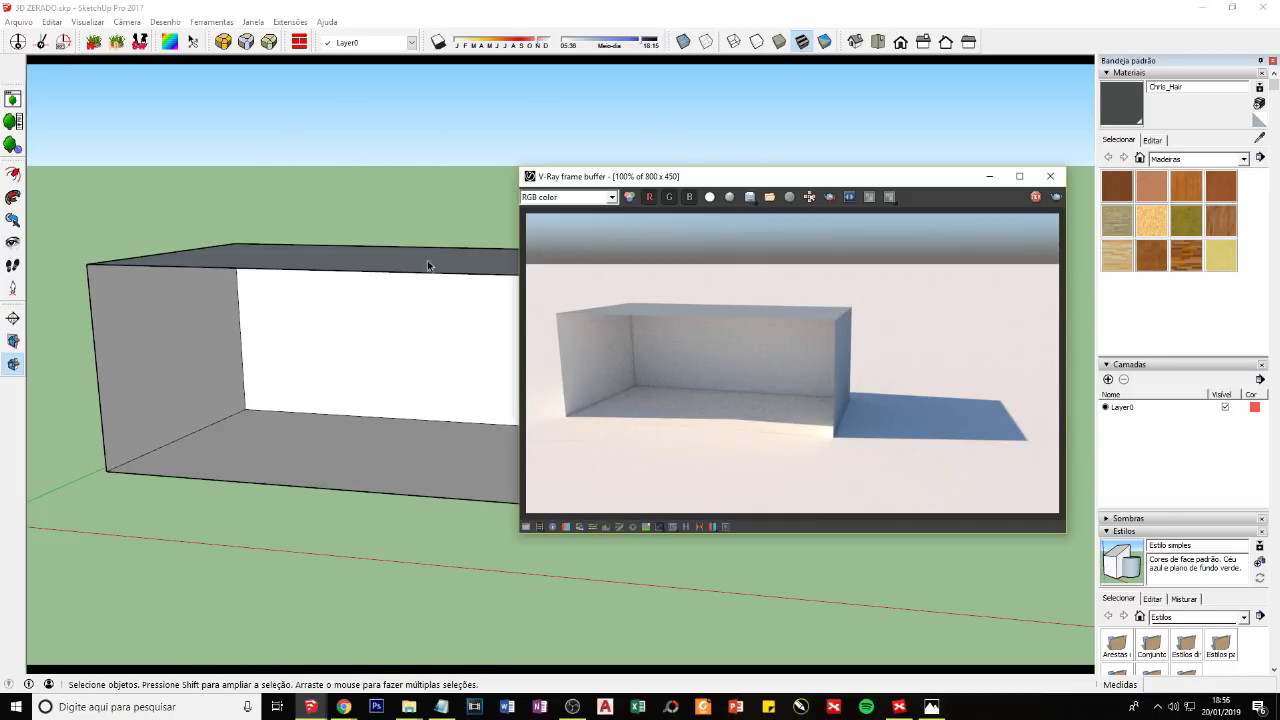
click(116, 88)
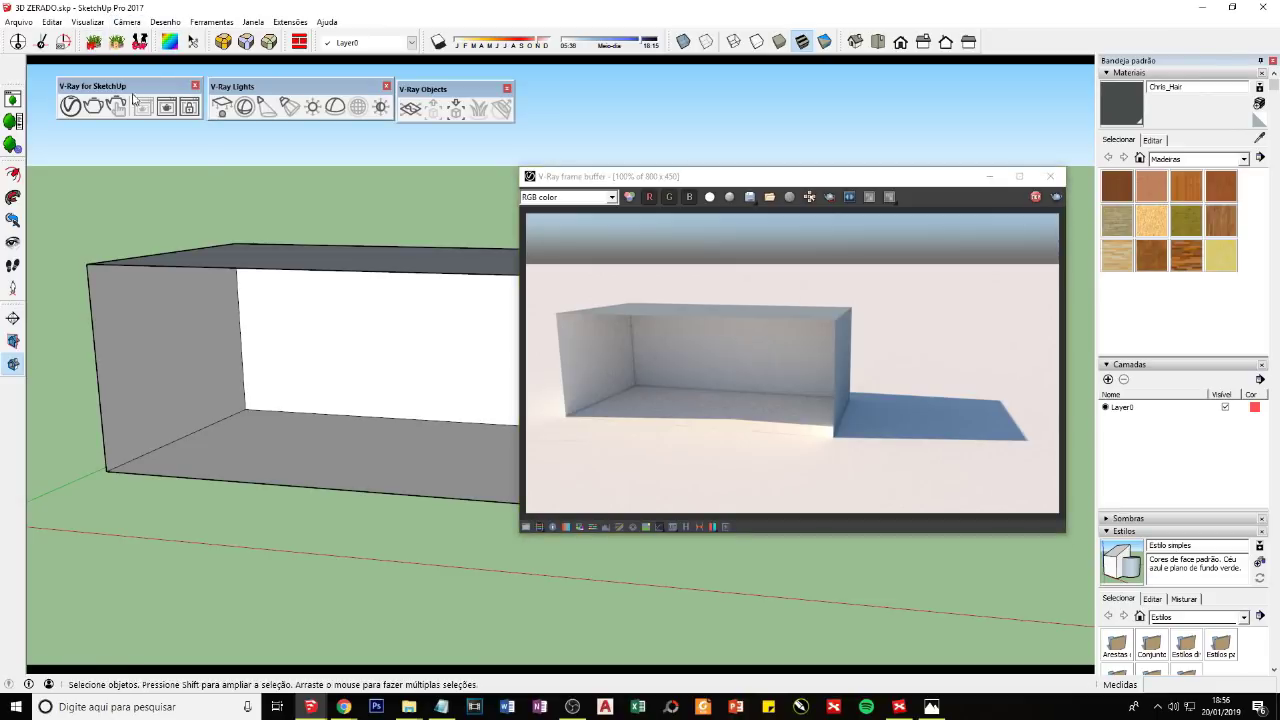
Step: Open the V-Ray Asset Editor over the box model, showing Chris_Hair and the other materials
click(80, 121)
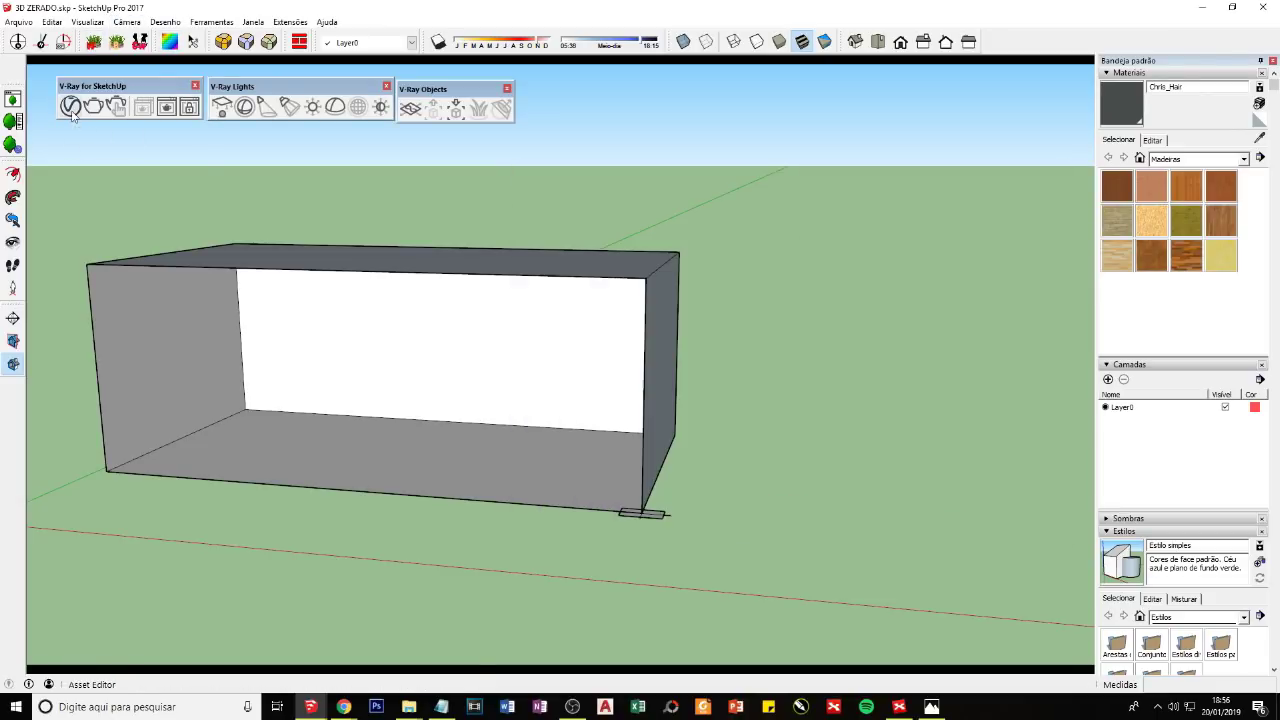
click(71, 107)
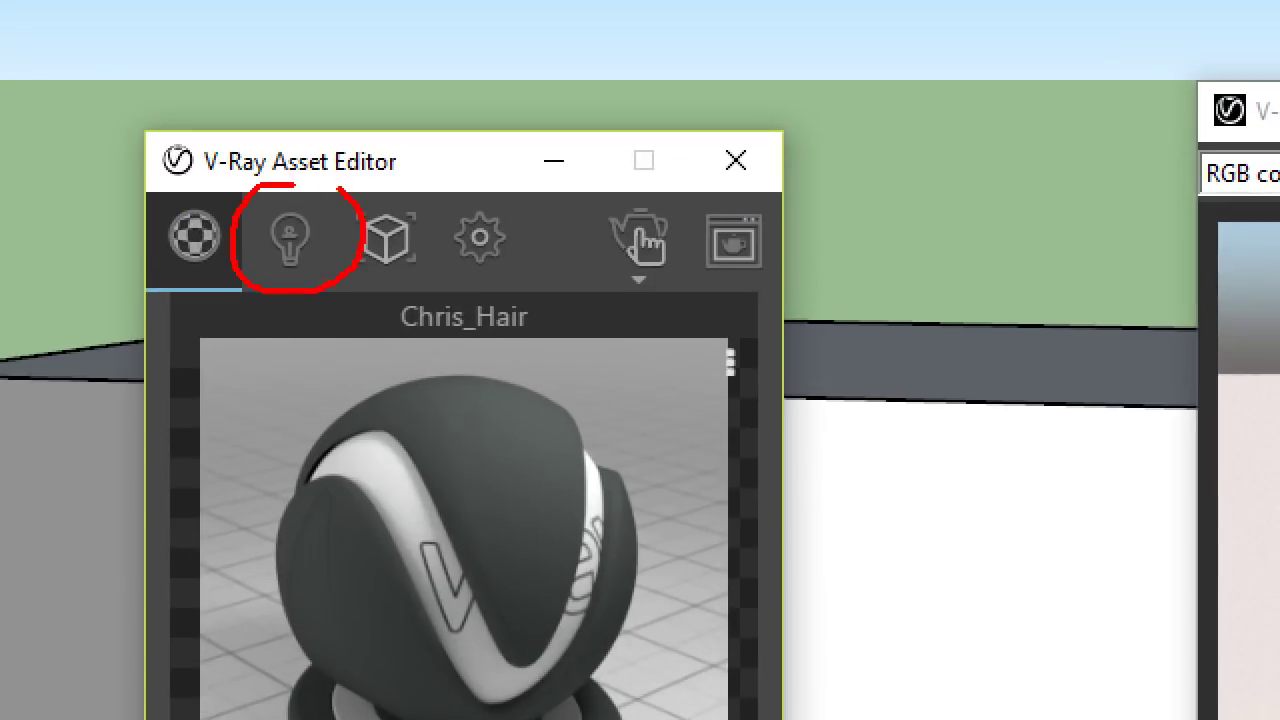
drag(496, 142, 408, 152)
click(402, 160)
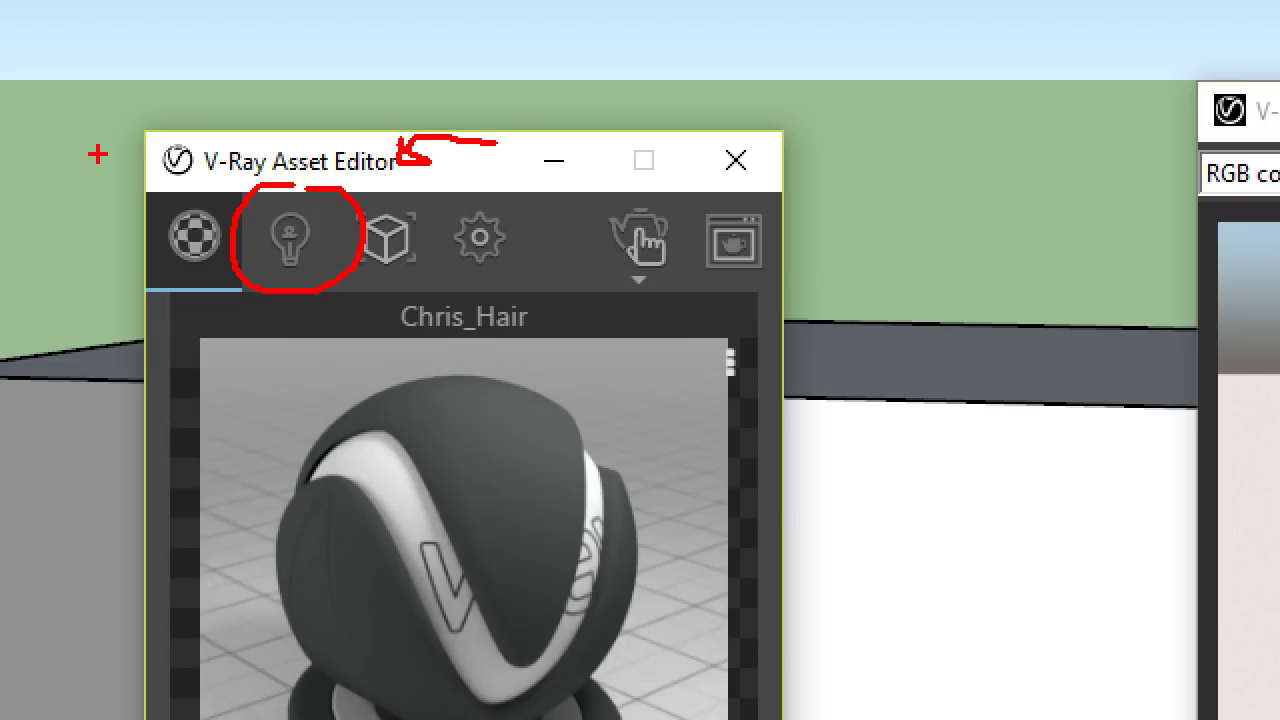
drag(185, 278, 193, 278)
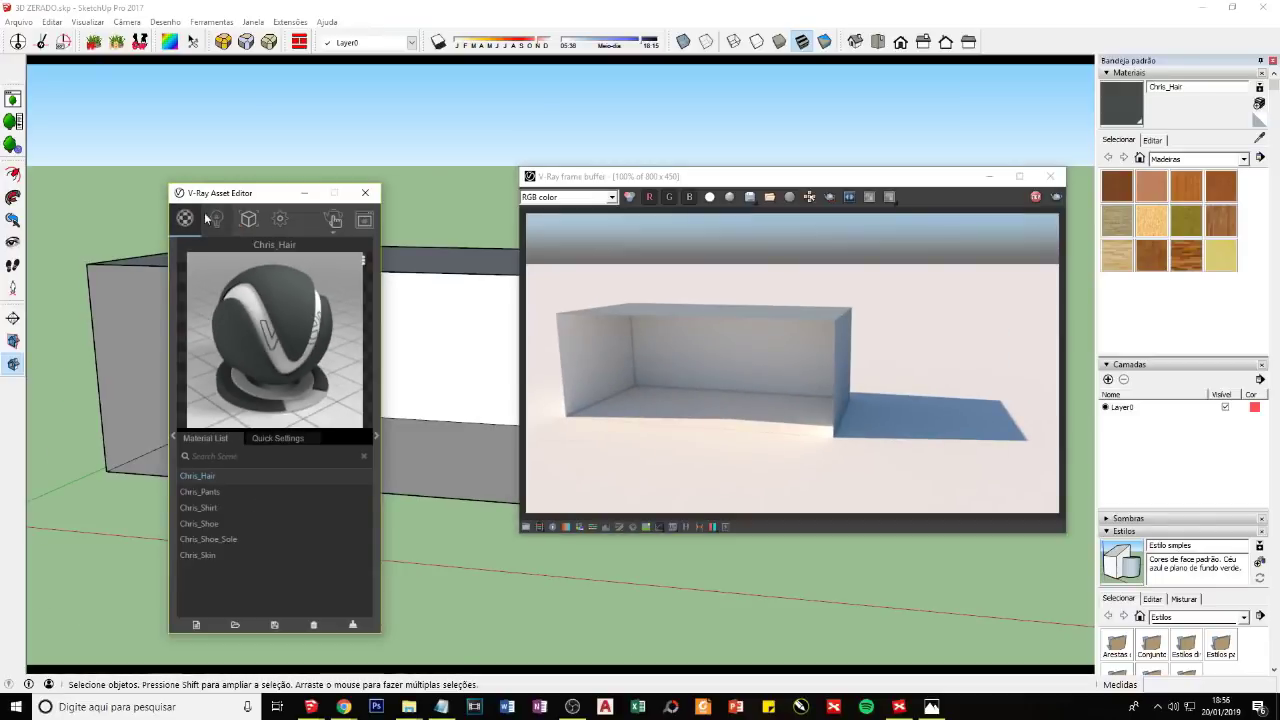
Step: List the scene lights (only SunLight) and drag the V-Ray Lights toolbar into the viewport
click(218, 220)
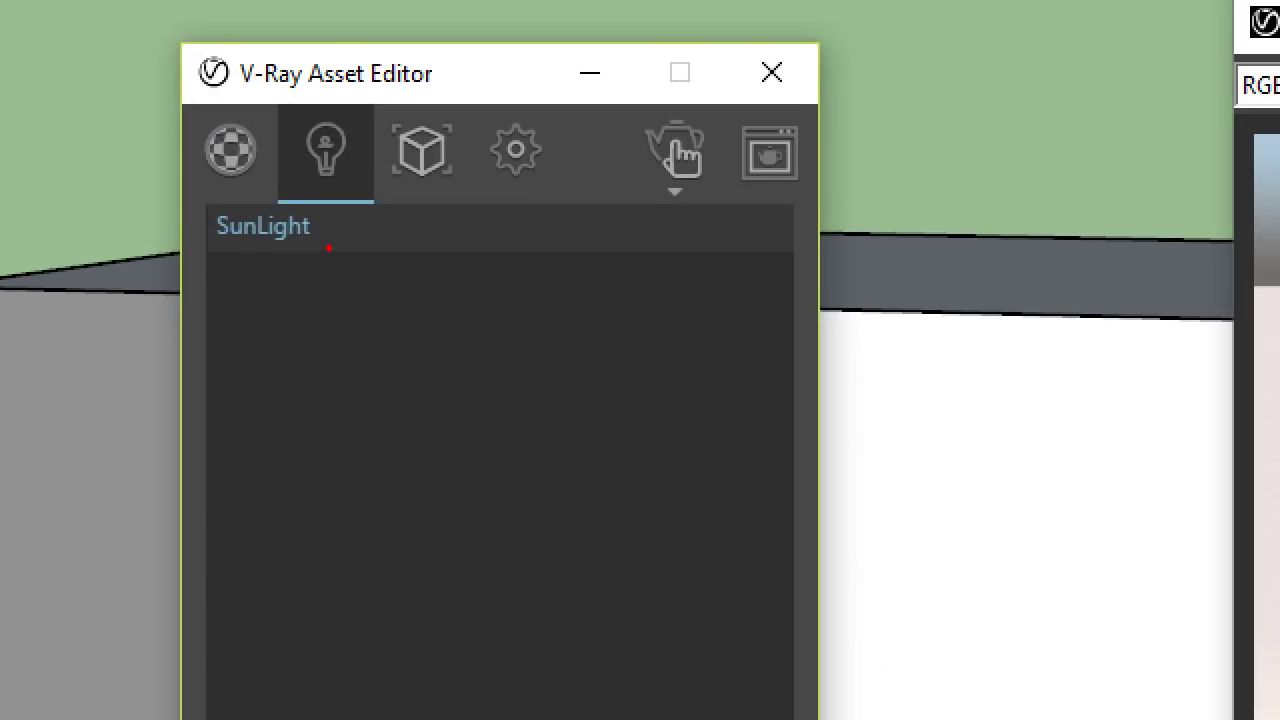
drag(328, 247, 322, 259)
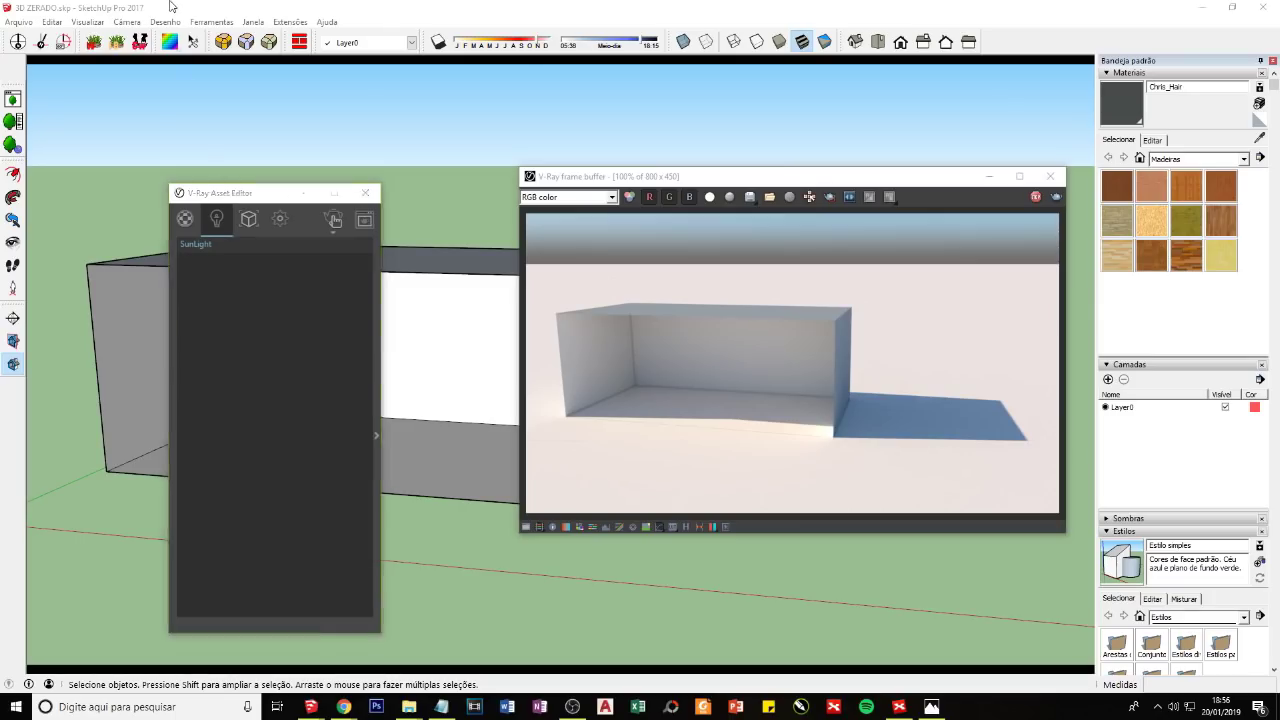
click(170, 7)
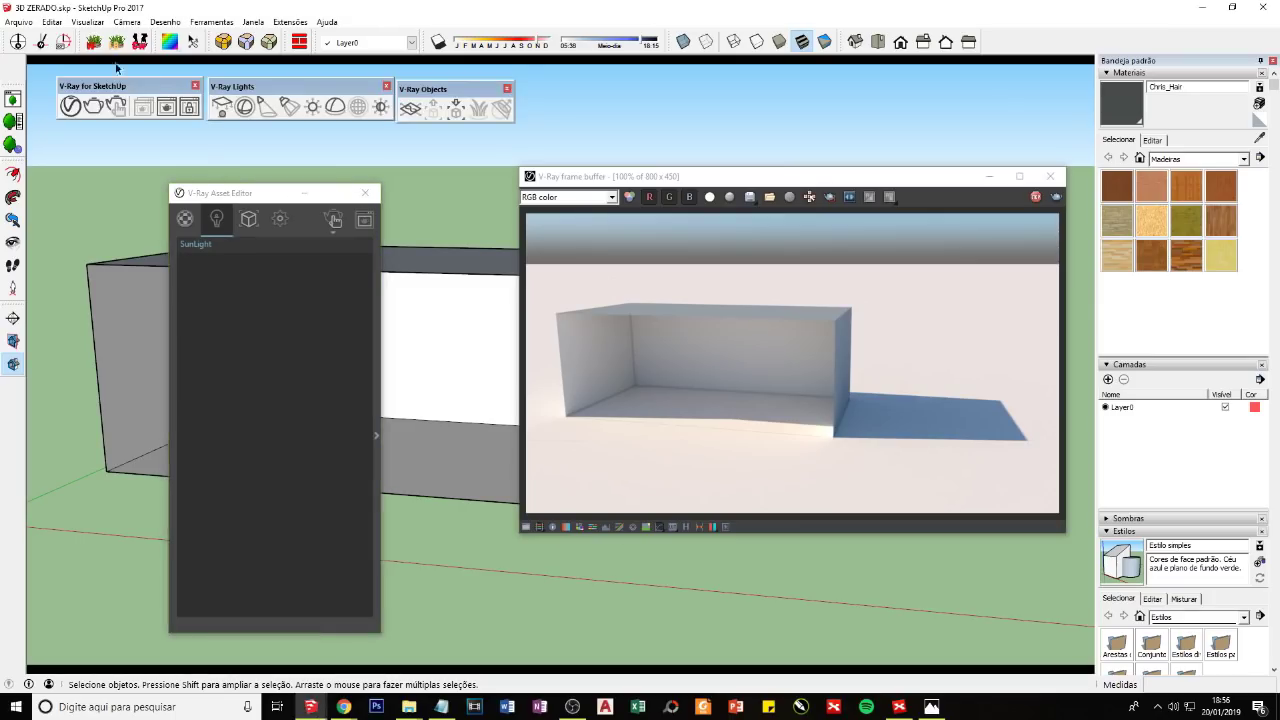
mouse_move(226, 87)
mouse_down()
mouse_move(392, 237)
mouse_move(411, 219)
mouse_up()
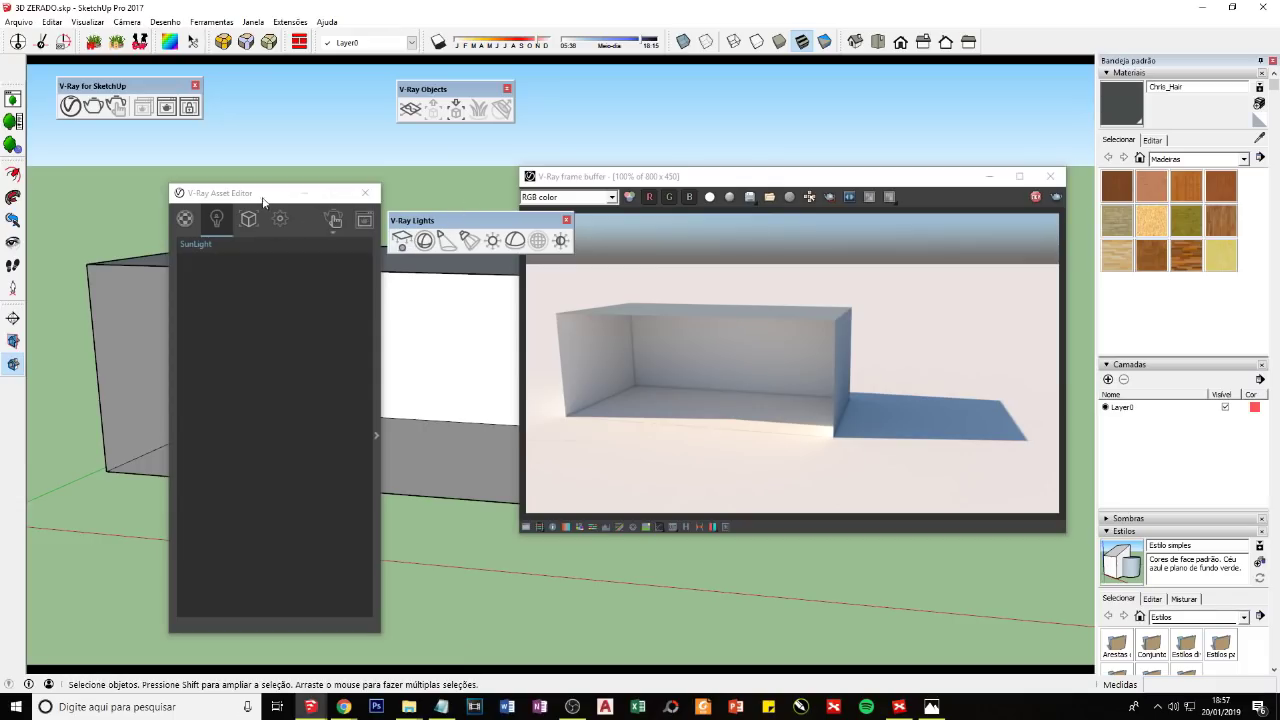
Step: Draw a V-Ray Rectangle Light on the box's back wall by clicking two opposite corners
drag(263, 201, 173, 201)
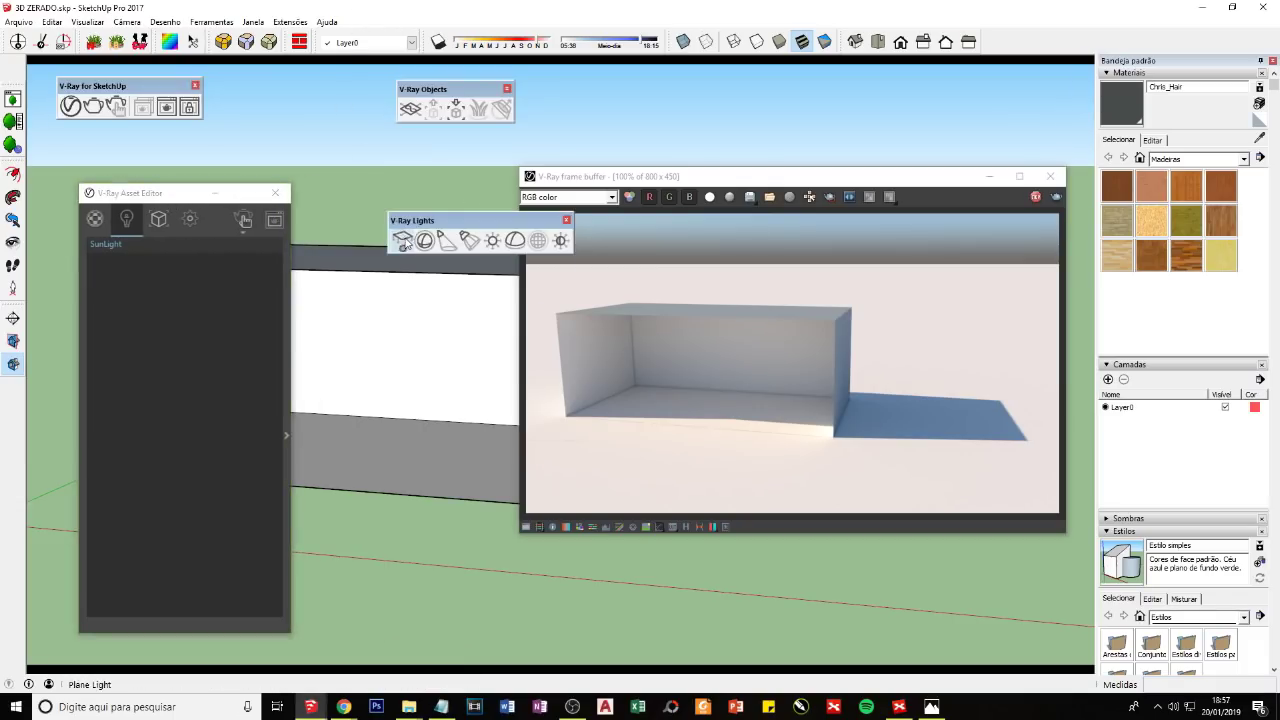
click(403, 240)
click(422, 301)
click(384, 354)
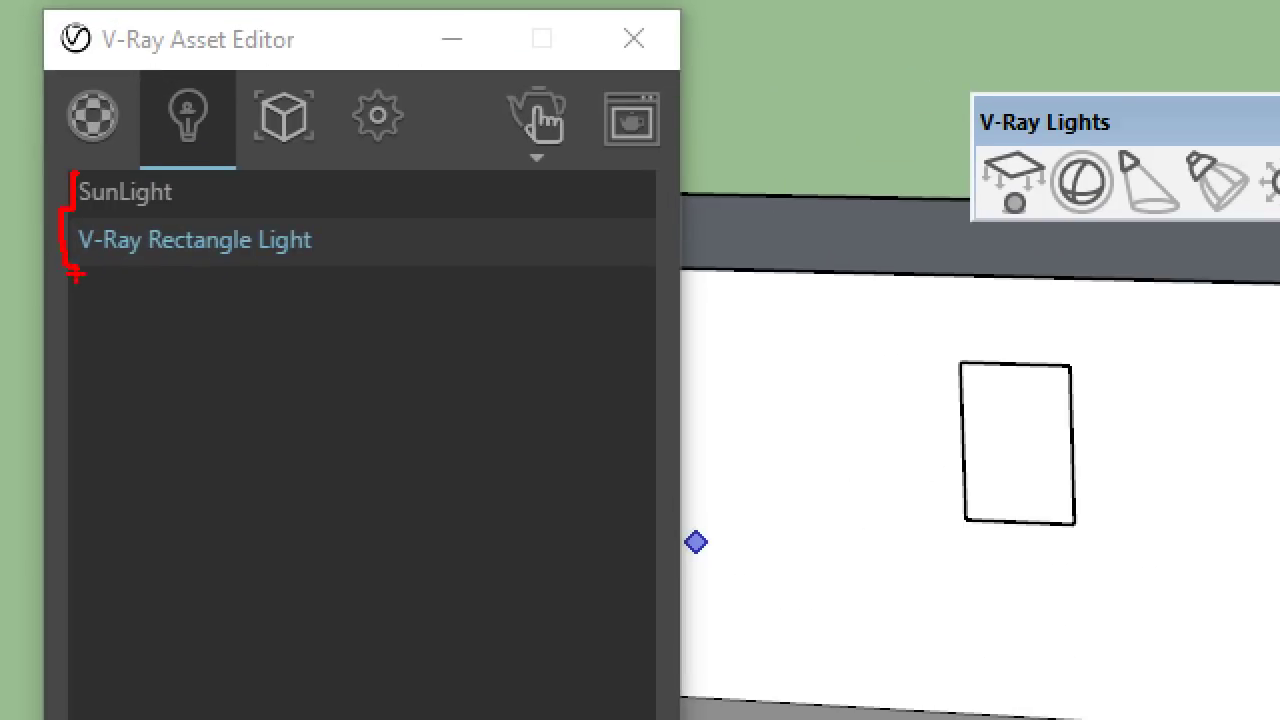
mouse_move(1026, 228)
mouse_down()
mouse_move(1026, 316)
mouse_move(1050, 316)
mouse_up()
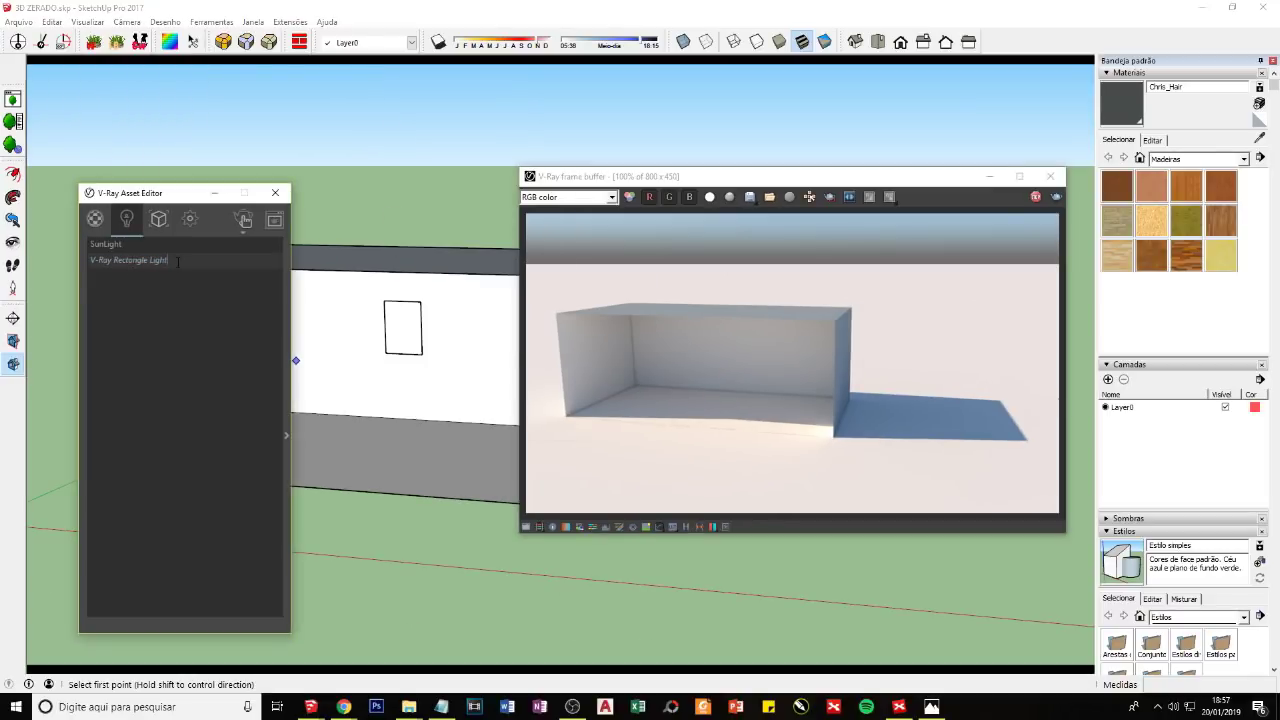
Step: Rename the rectangle light to '01.LUZ GERAL EXTERNA' and collapse its settings panel
double_click(178, 260)
text(LUZ GERAL EXTERNA)
key(Return)
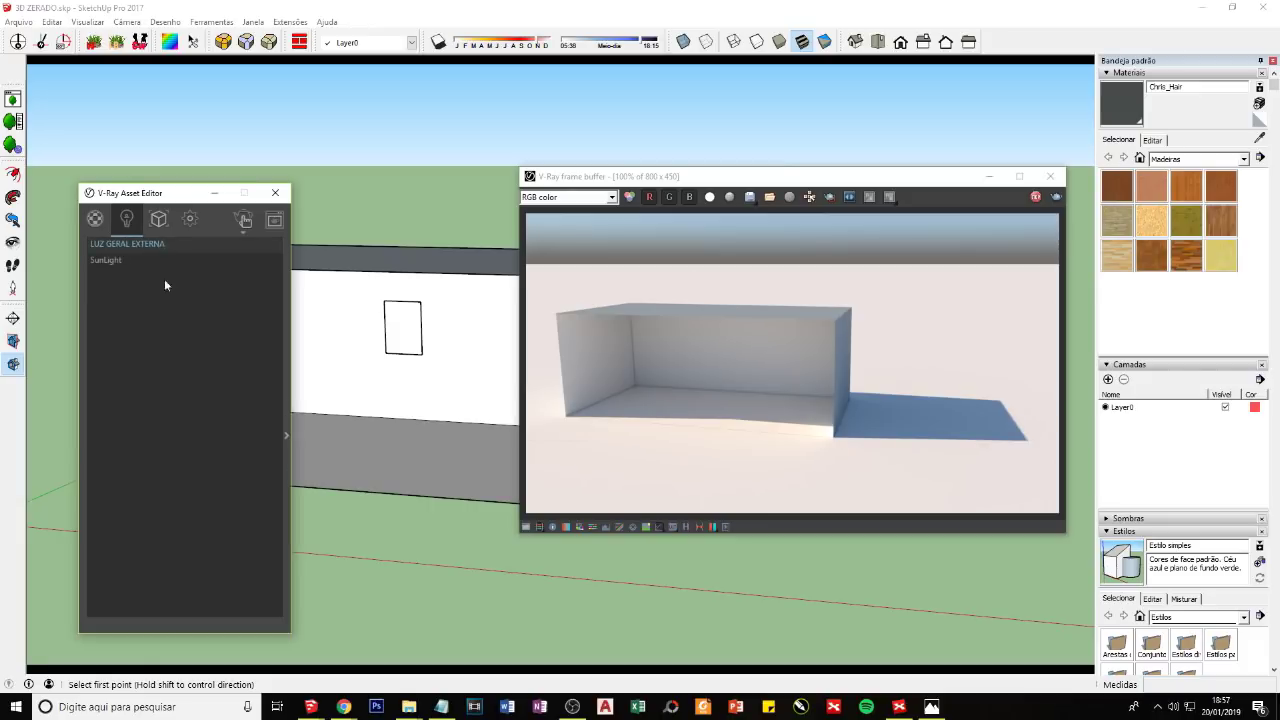
double_click(106, 243)
text(01.)
click(286, 436)
click(286, 437)
click(285, 438)
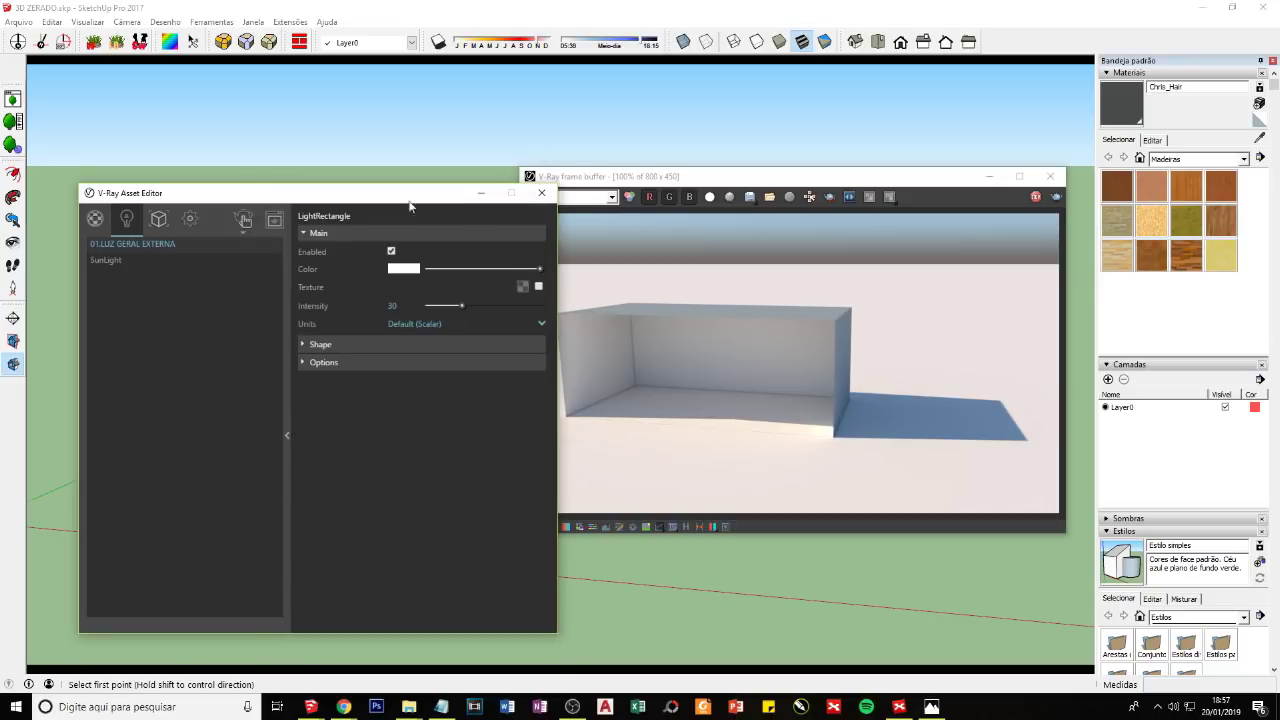
click(288, 430)
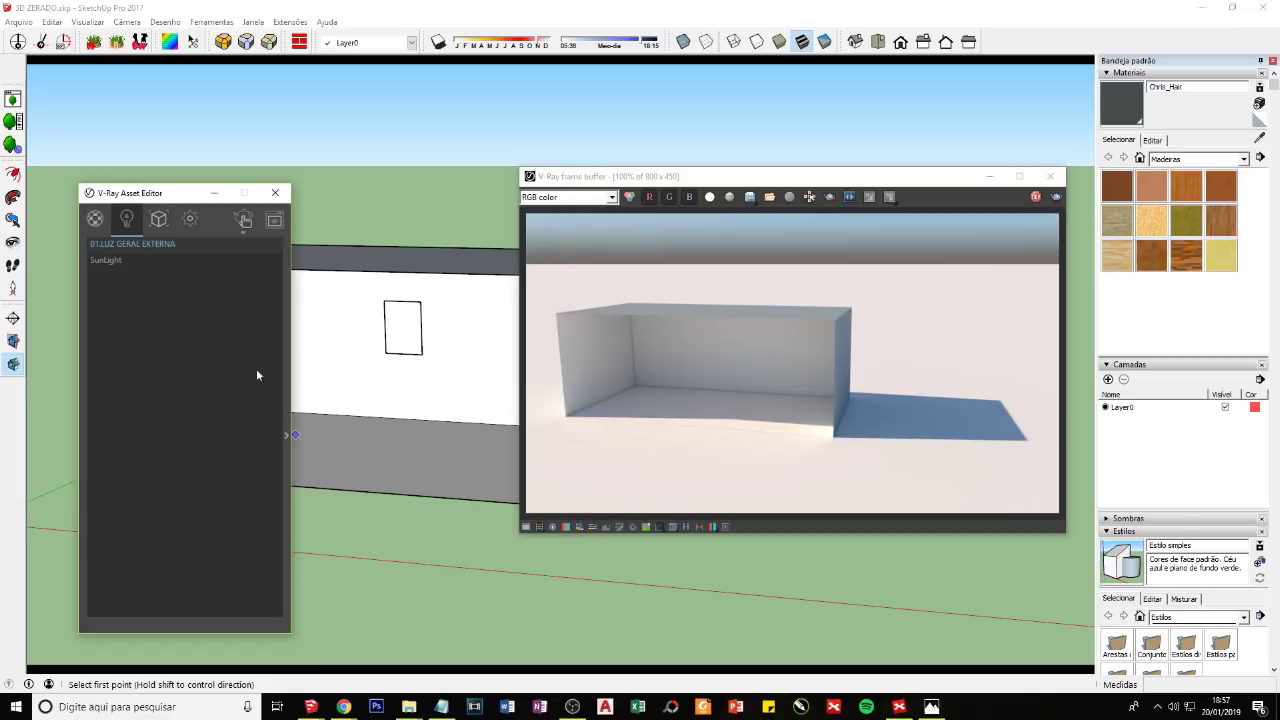
Step: Orbit to a flatter front view and select the rectangle light on the wall
drag(617, 178, 787, 178)
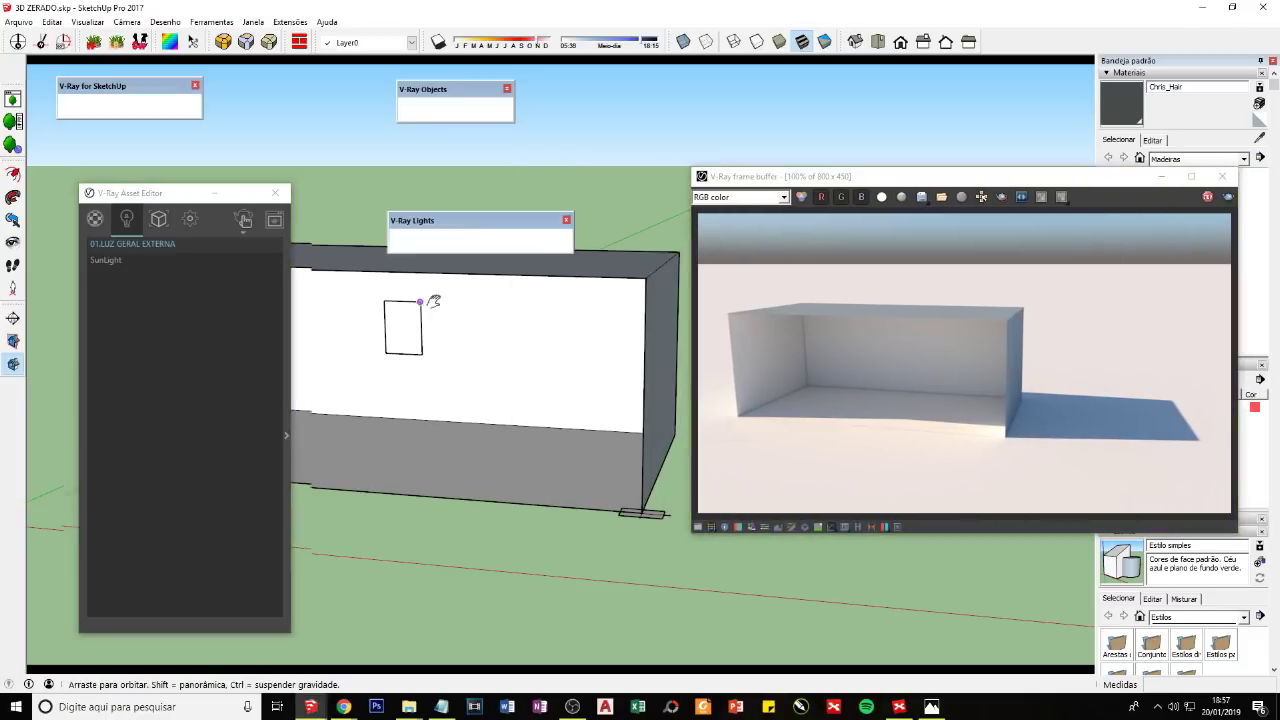
middle_drag(426, 217, 543, 297)
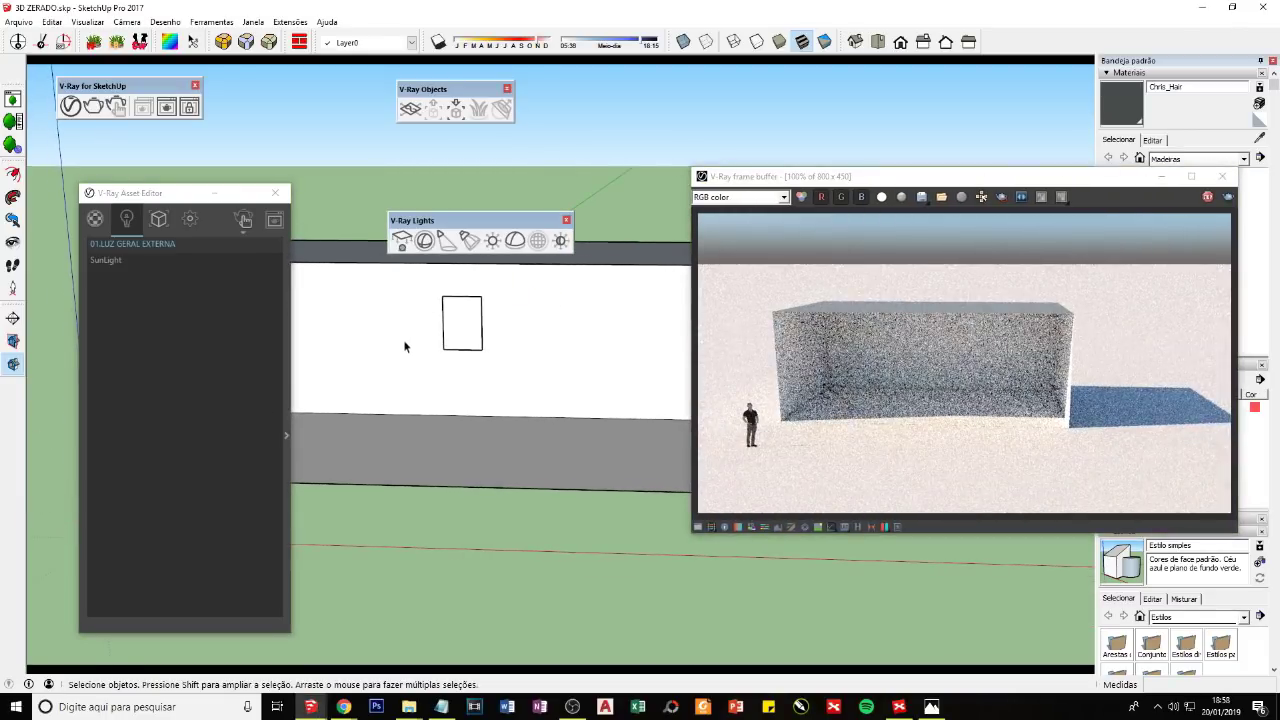
click(401, 241)
key(space)
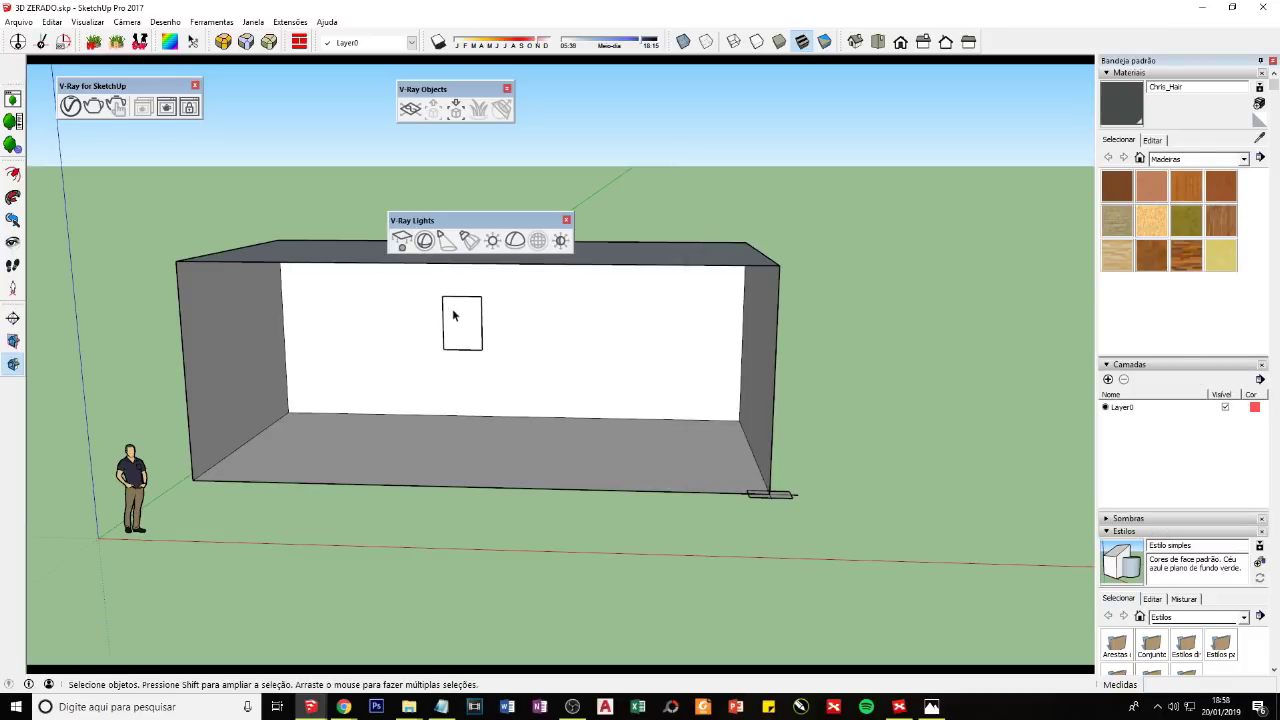
click(456, 322)
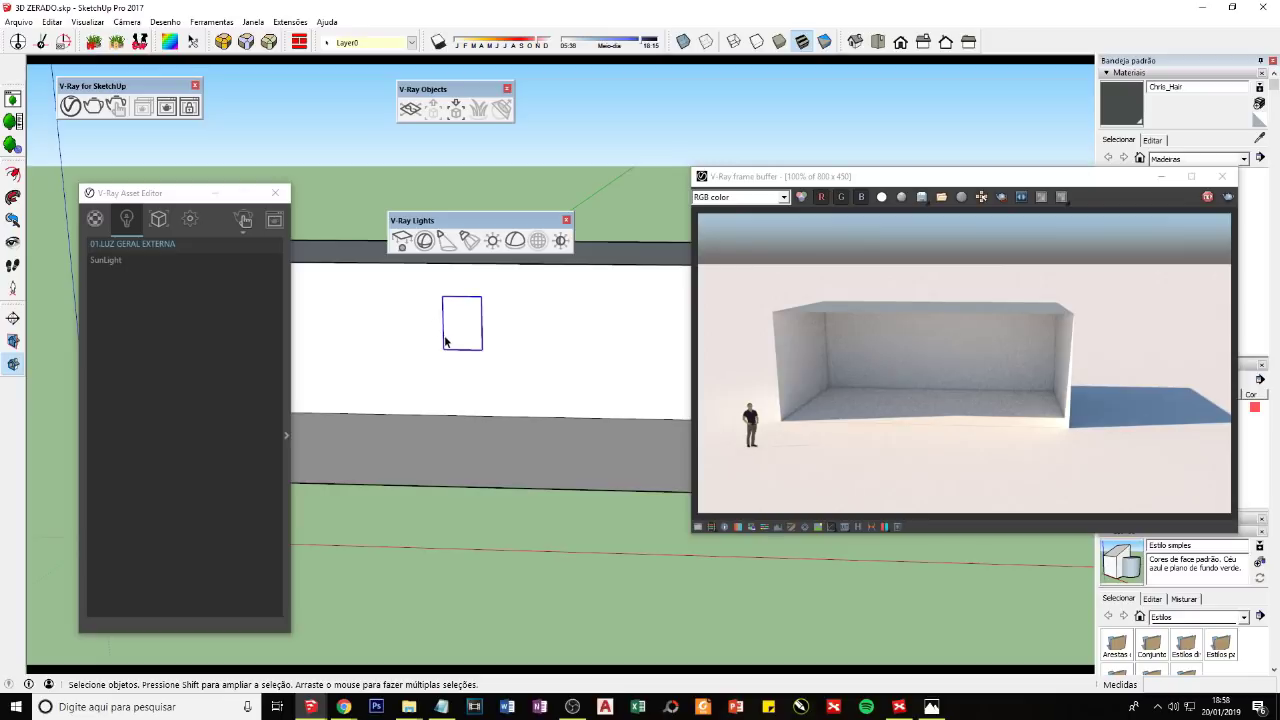
Step: Copy the light with Move and Ctrl, placing copies to its right and left
key(m)
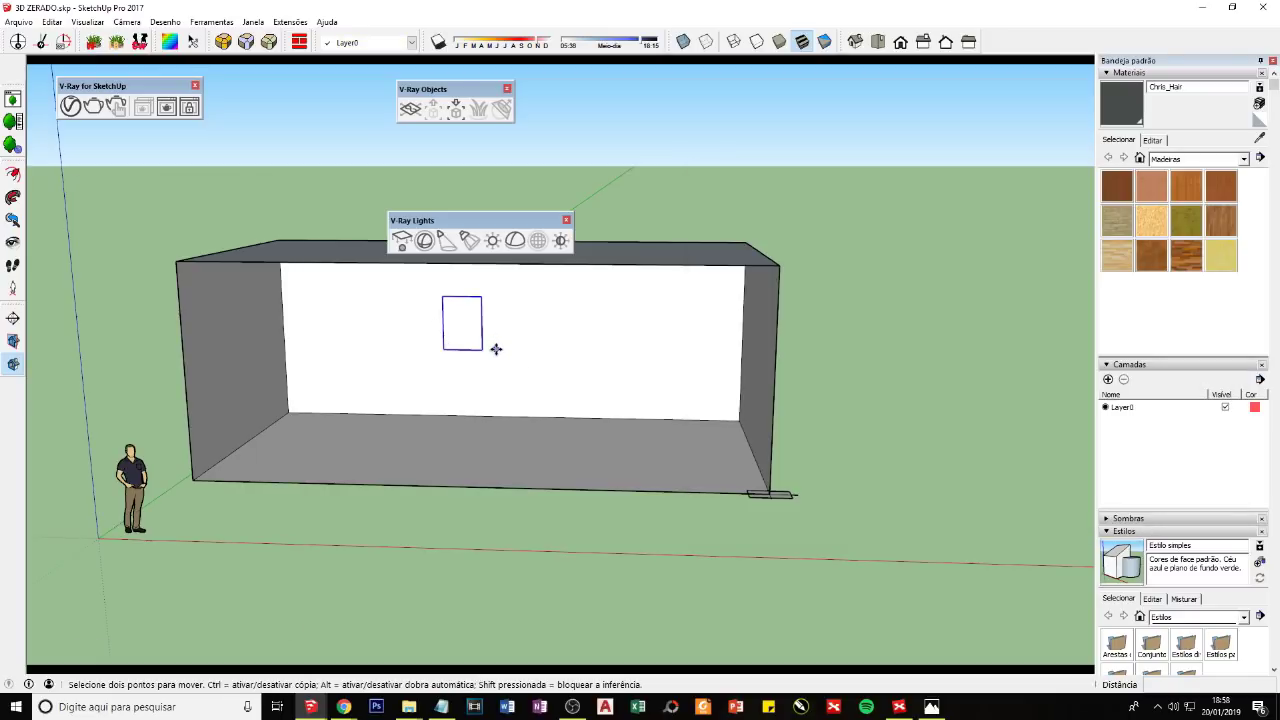
click(482, 350)
key(ctrl)
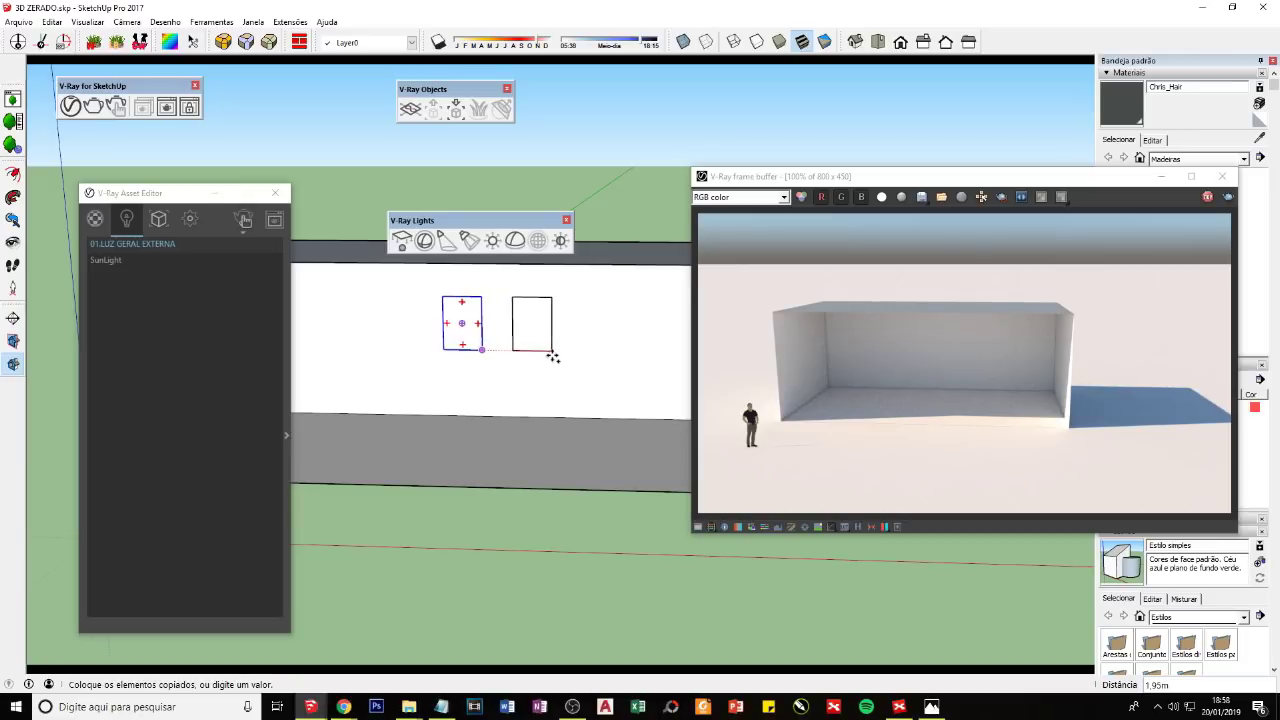
click(554, 351)
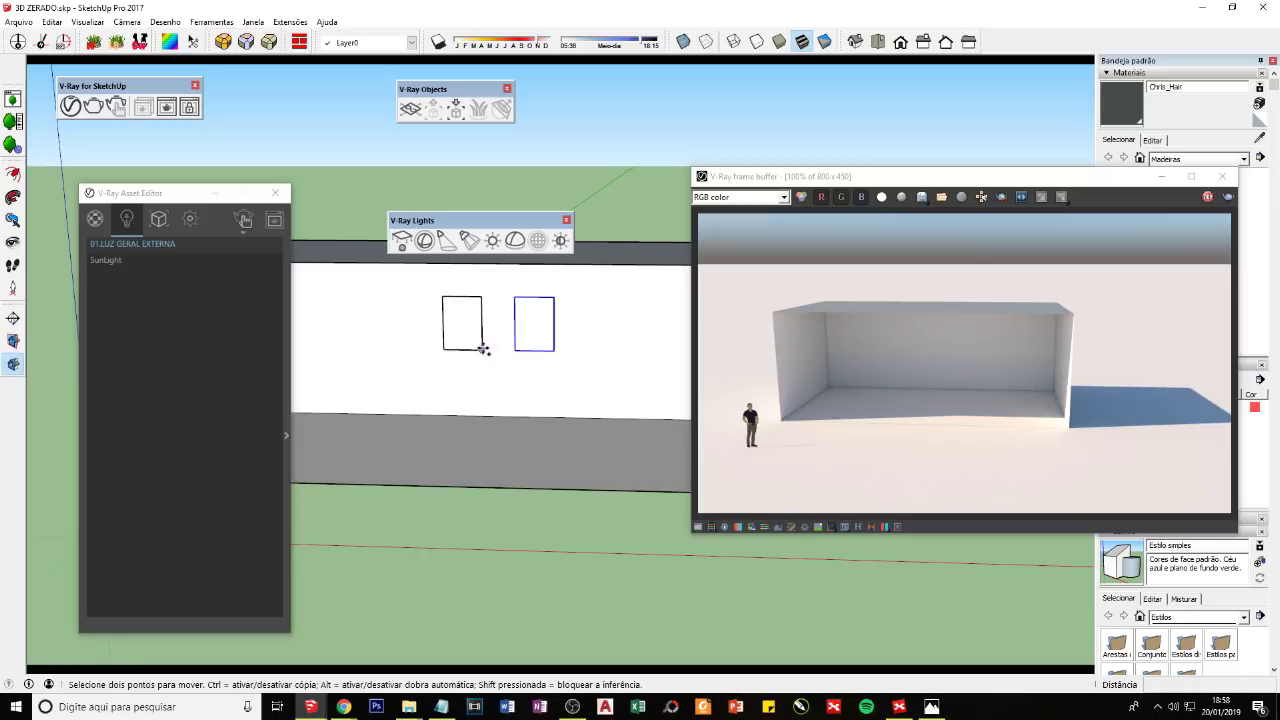
click(483, 349)
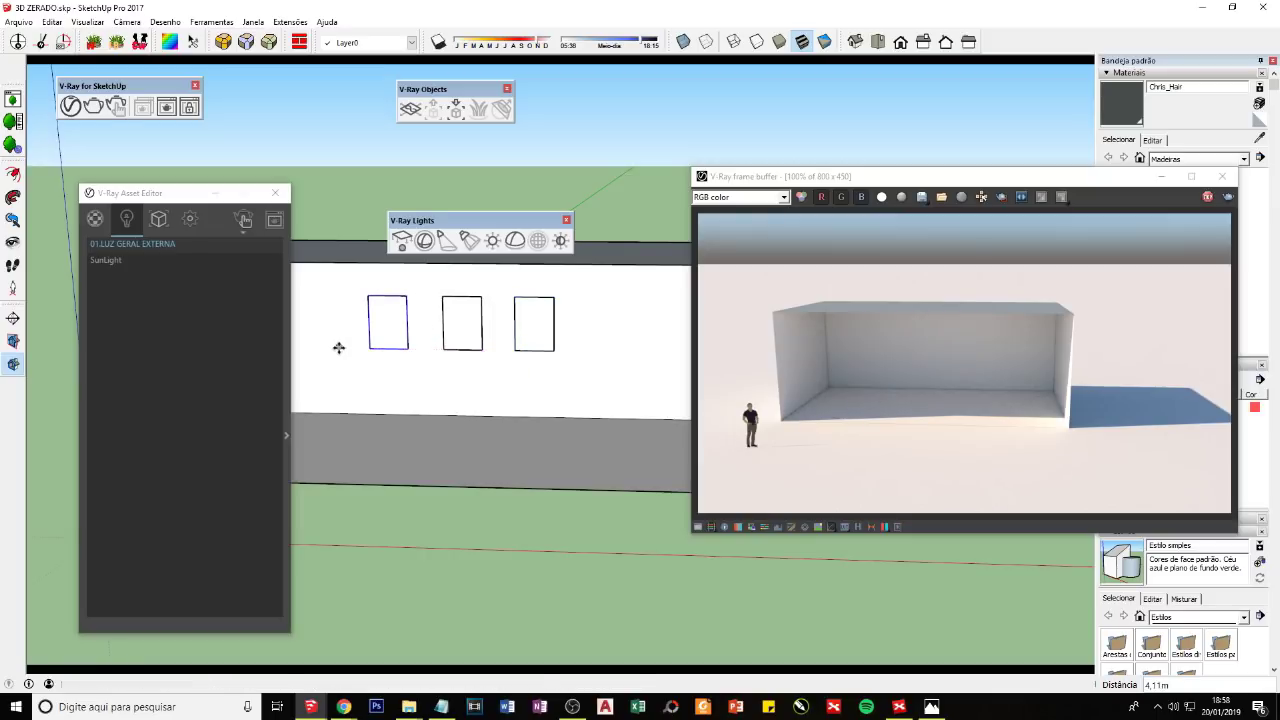
key(space)
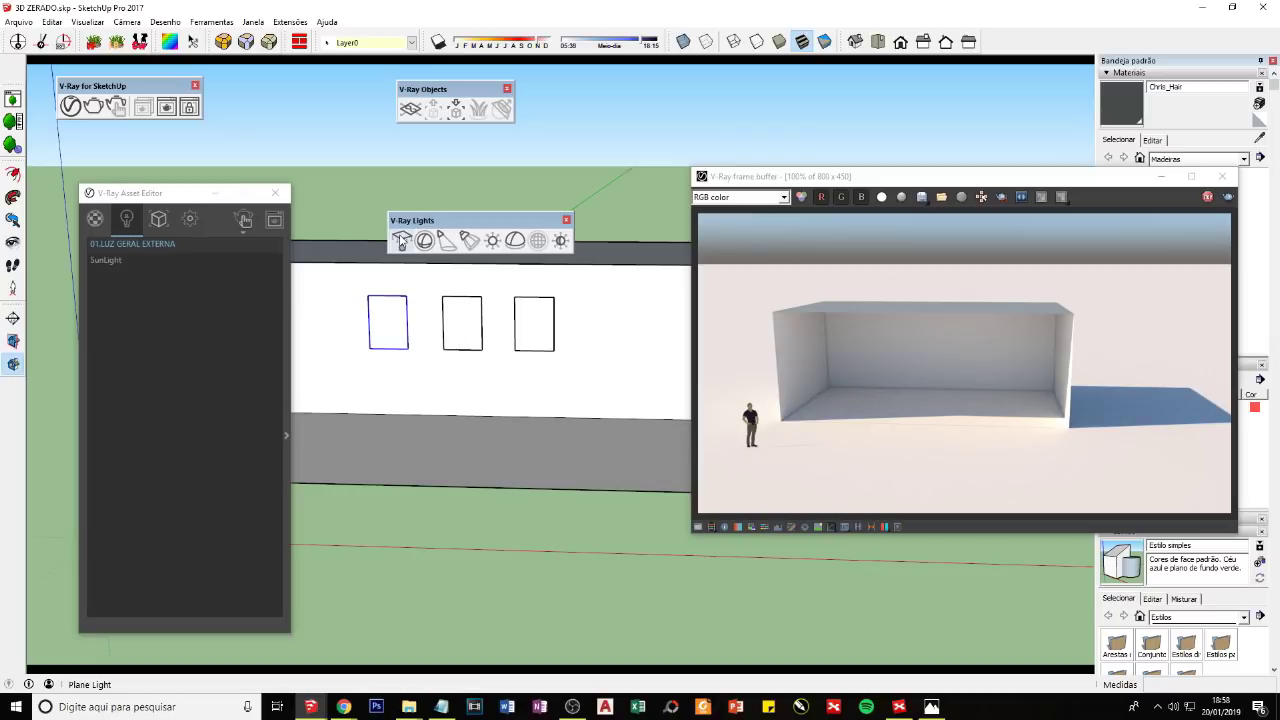
Step: Copy the middle light to the right end, making four lights along the wall
click(460, 327)
key(m)
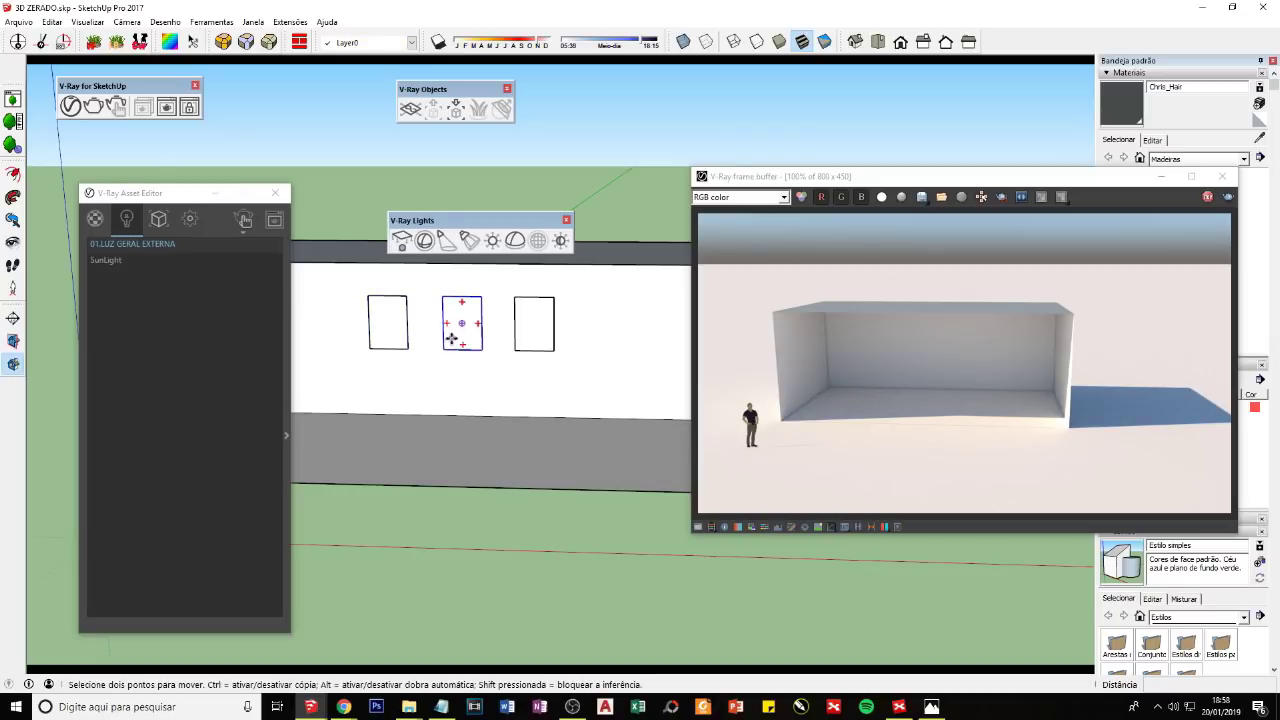
ctrl+click(443, 349)
click(596, 357)
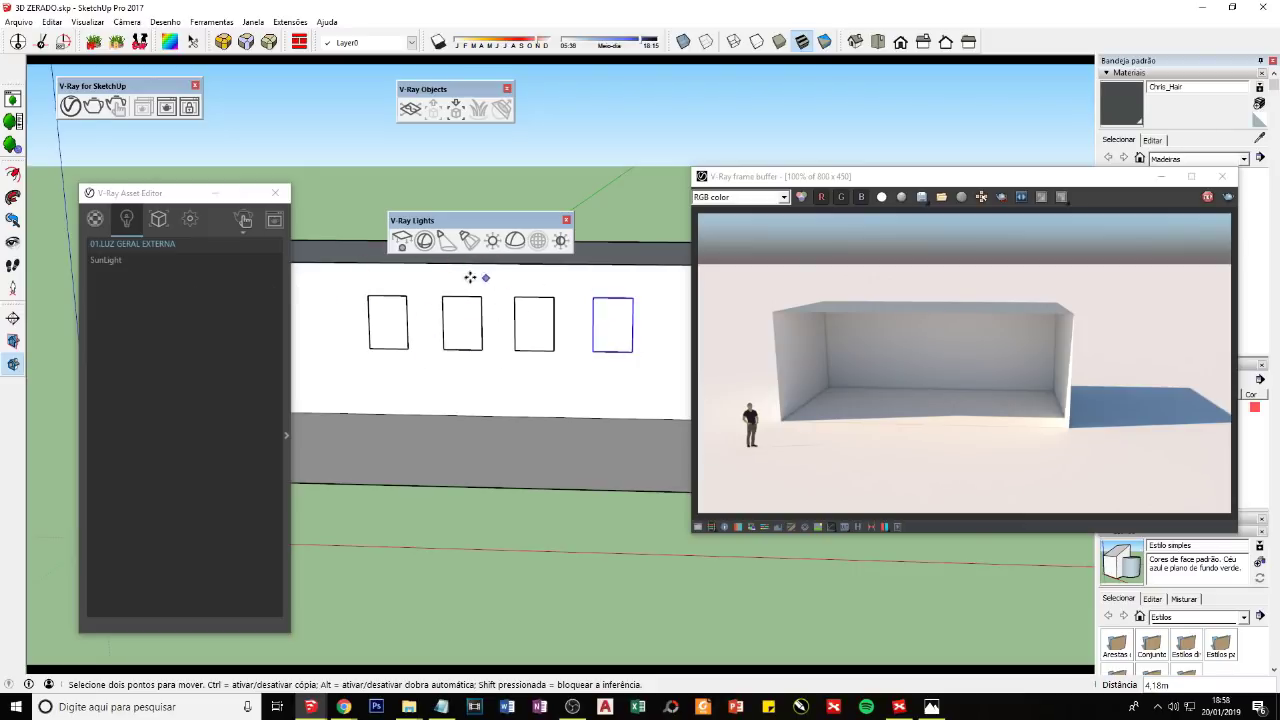
key(space)
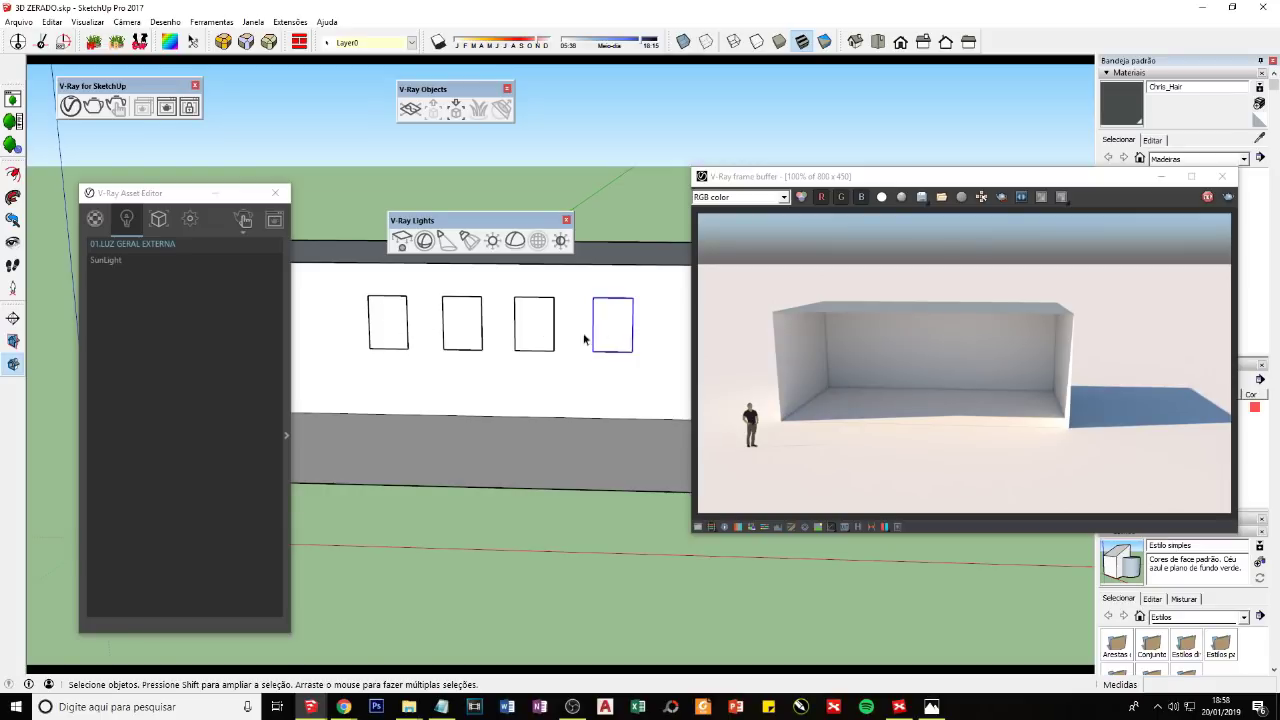
Step: Re-render the scene with the four rectangle lights
click(289, 363)
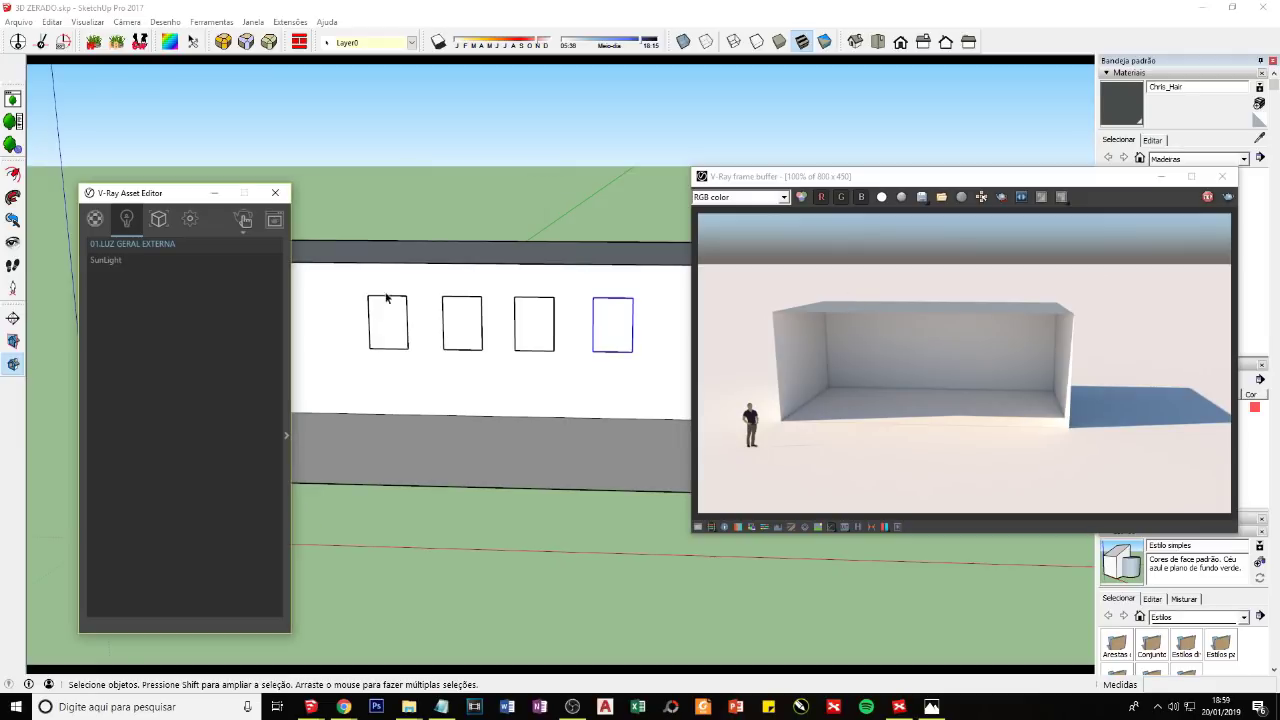
click(367, 297)
key(m)
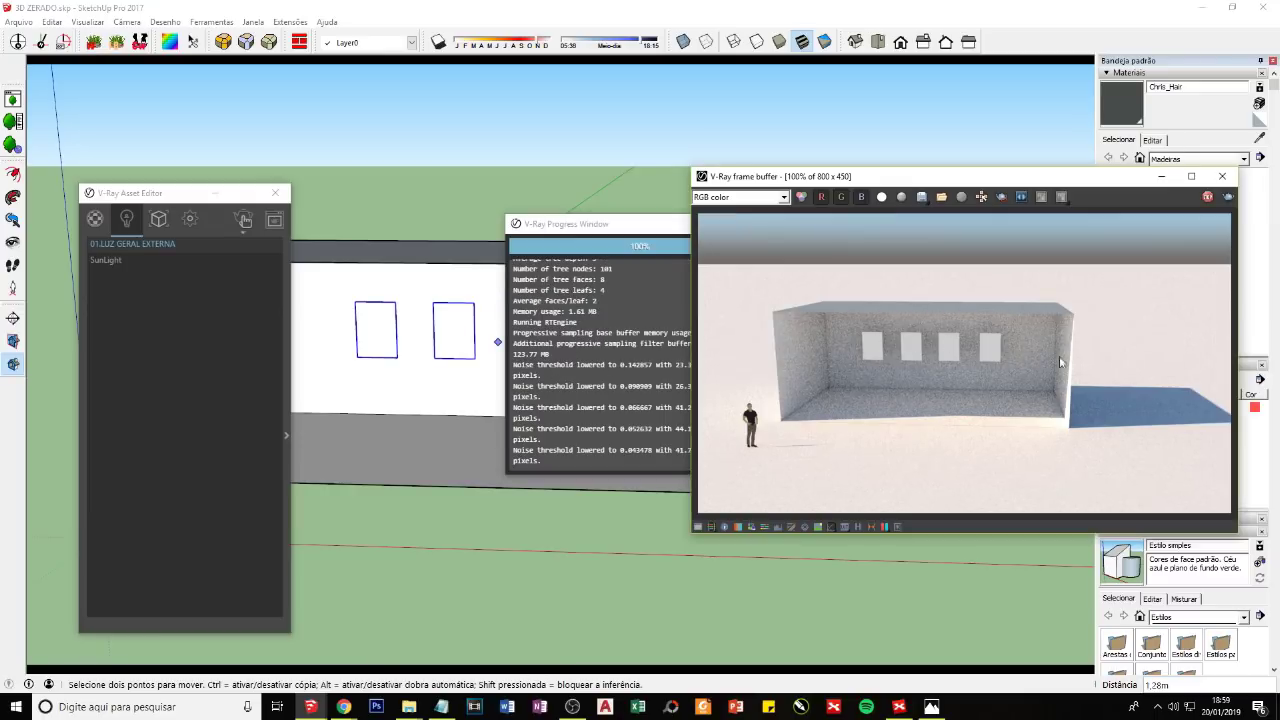
Step: Change the rectangle light's Intensity from 30 to 300 in the Asset Editor
drag(626, 232, 545, 232)
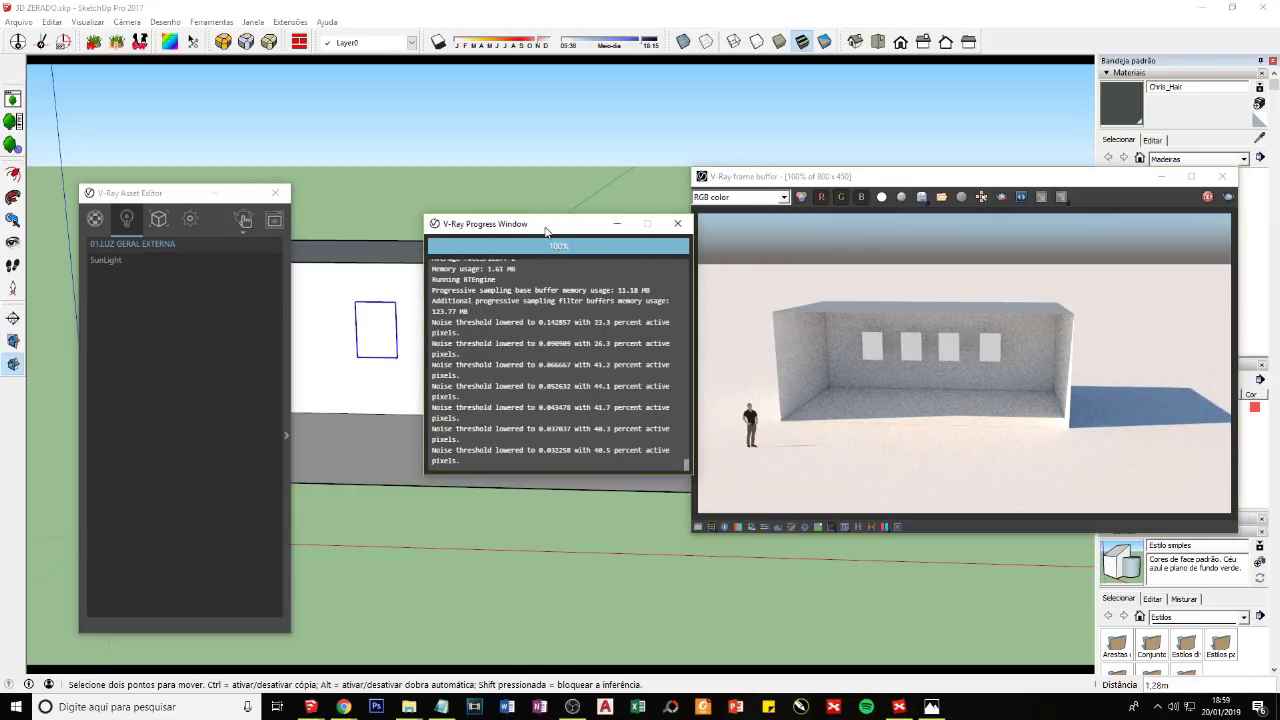
click(617, 223)
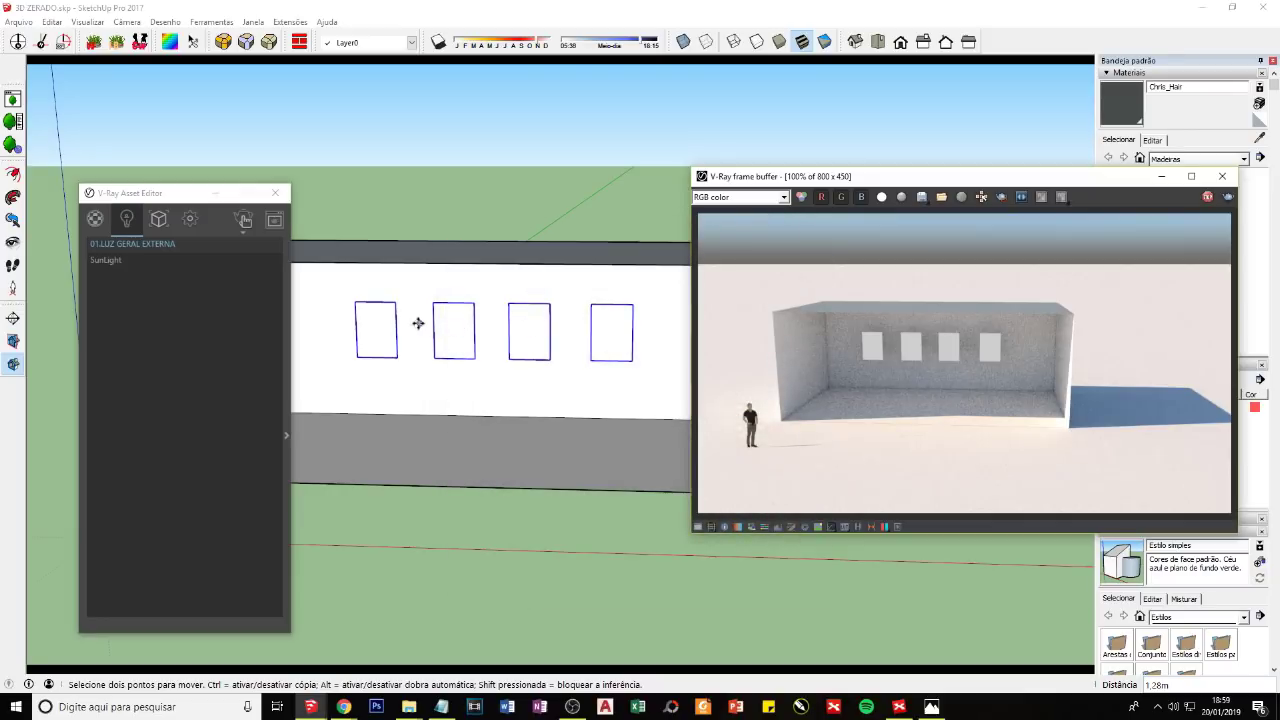
click(281, 311)
click(289, 316)
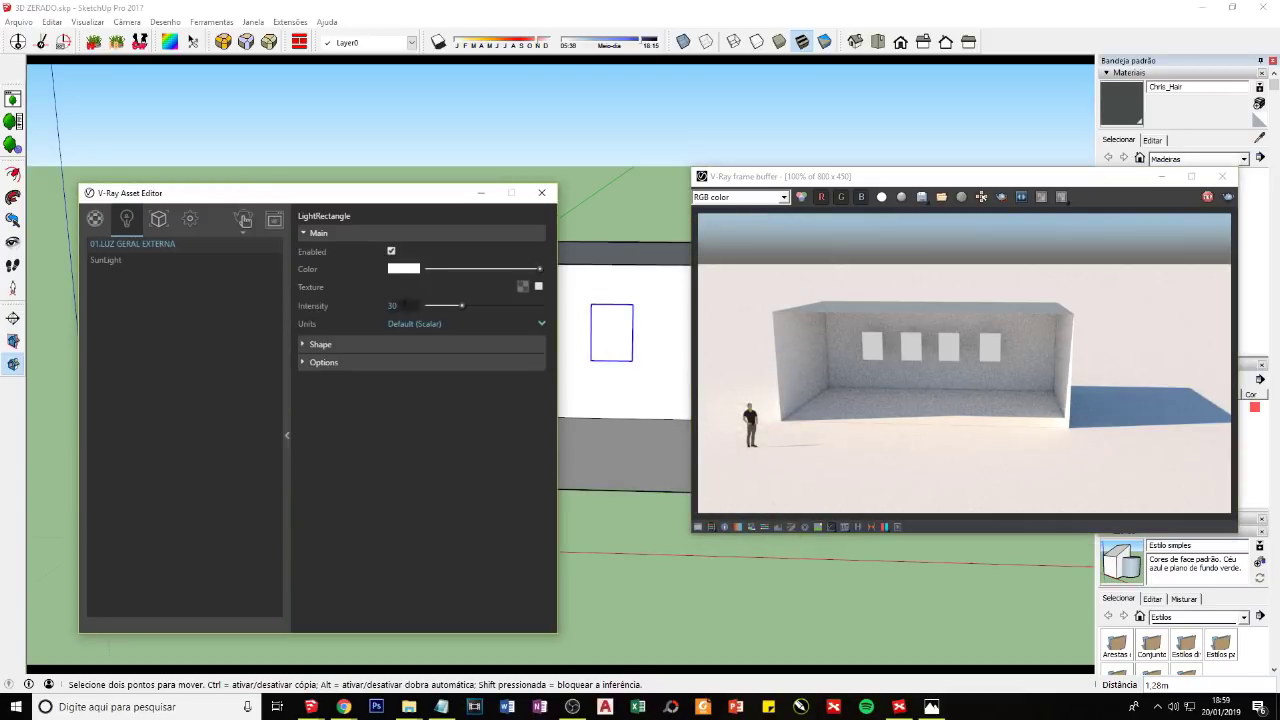
double_click(400, 306)
text(0)
key(Return)
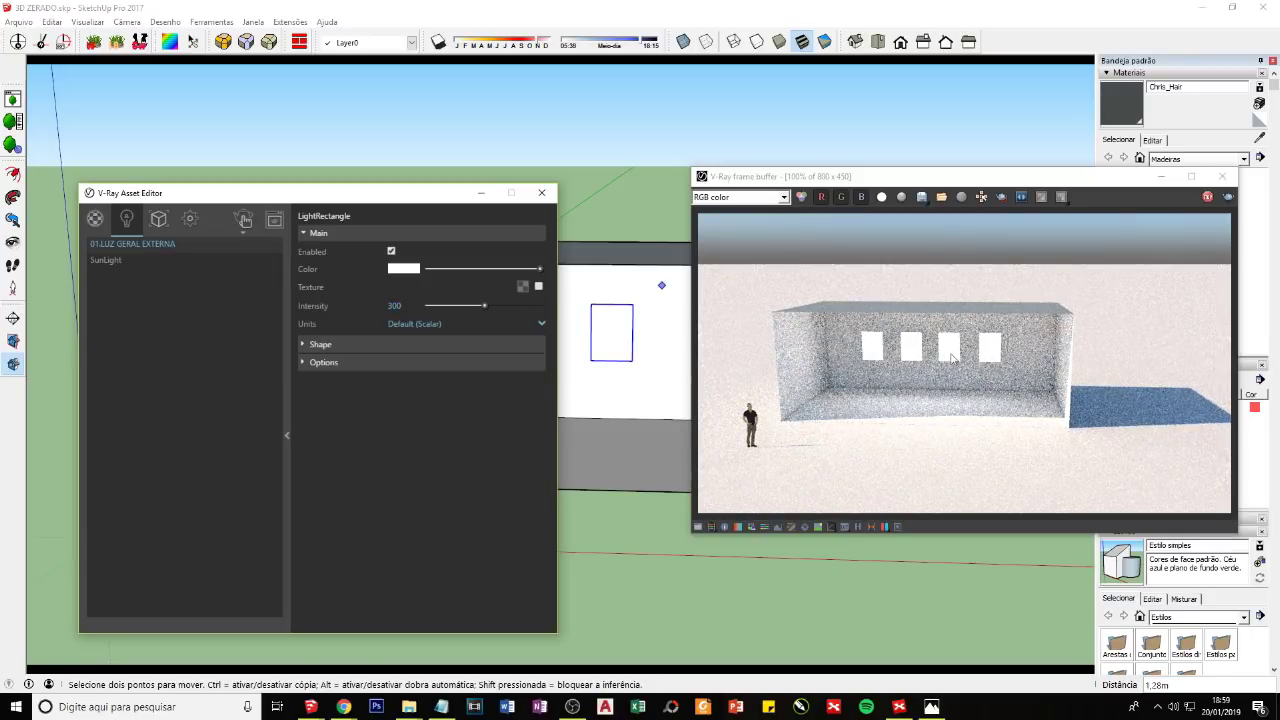
drag(413, 200, 377, 200)
Step: Minimize and reopen the Asset Editor, collapsing the light settings panel
click(442, 193)
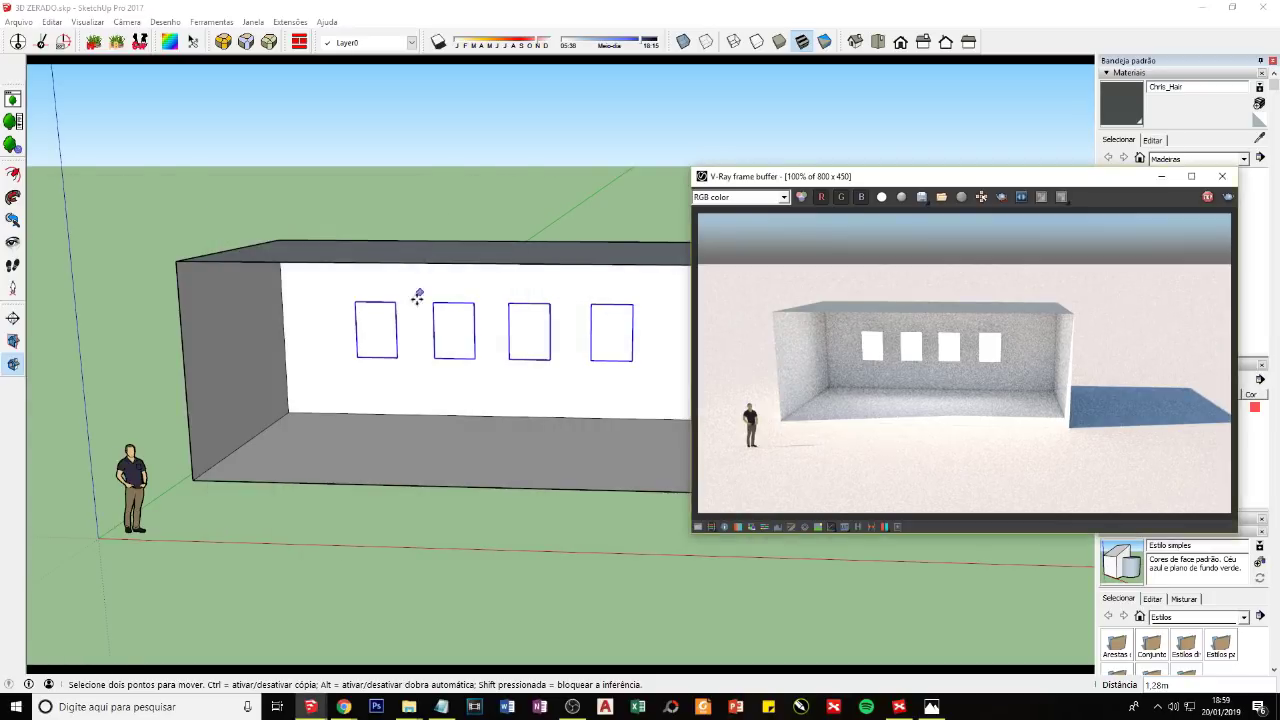
click(291, 14)
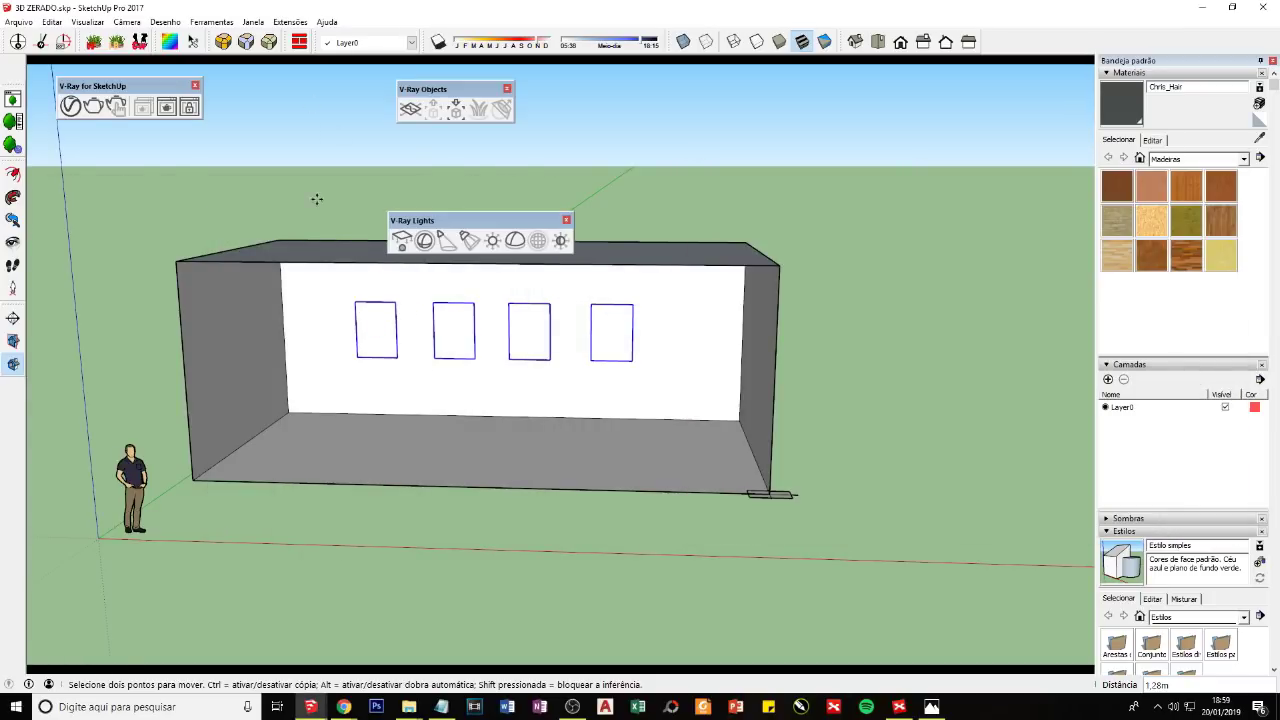
click(70, 106)
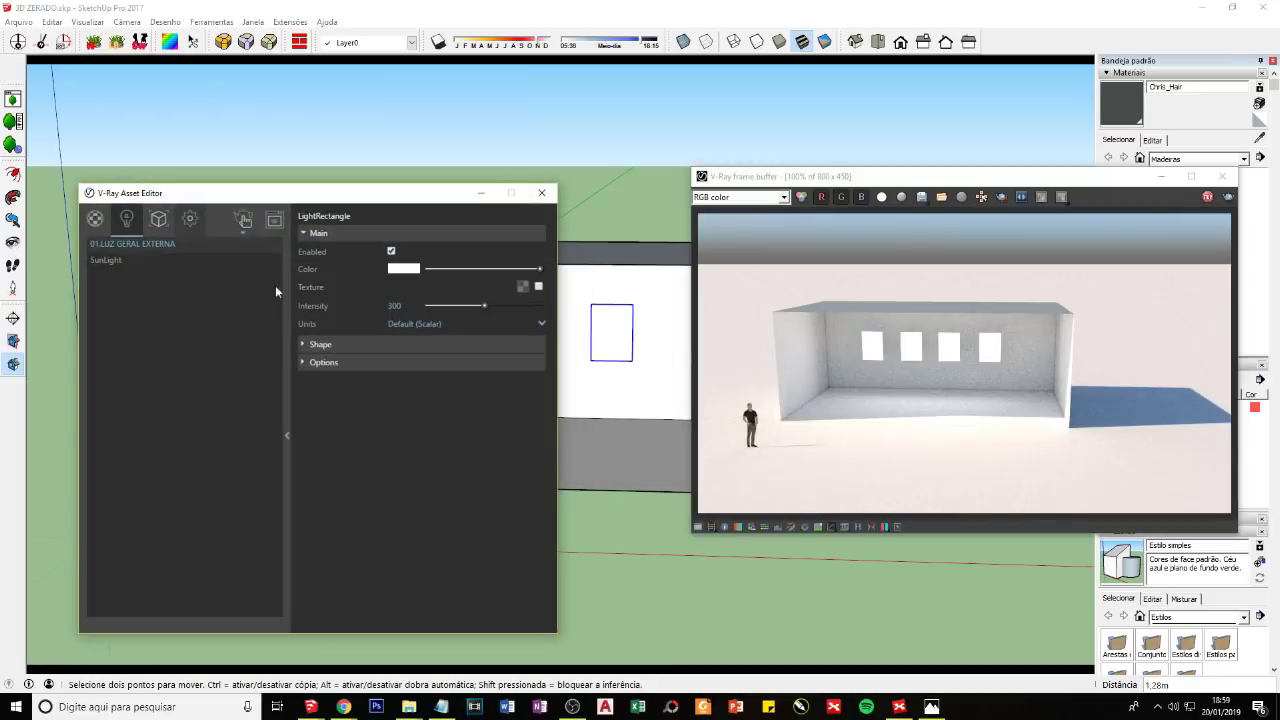
click(288, 396)
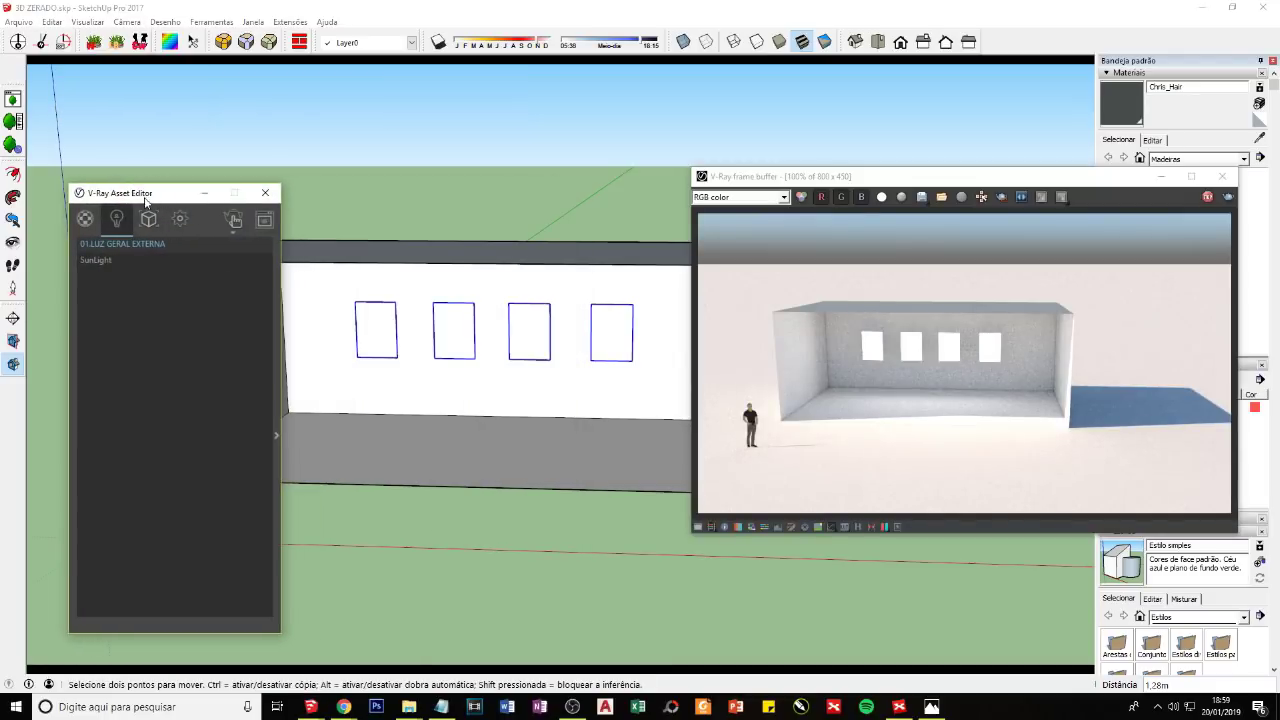
click(303, 6)
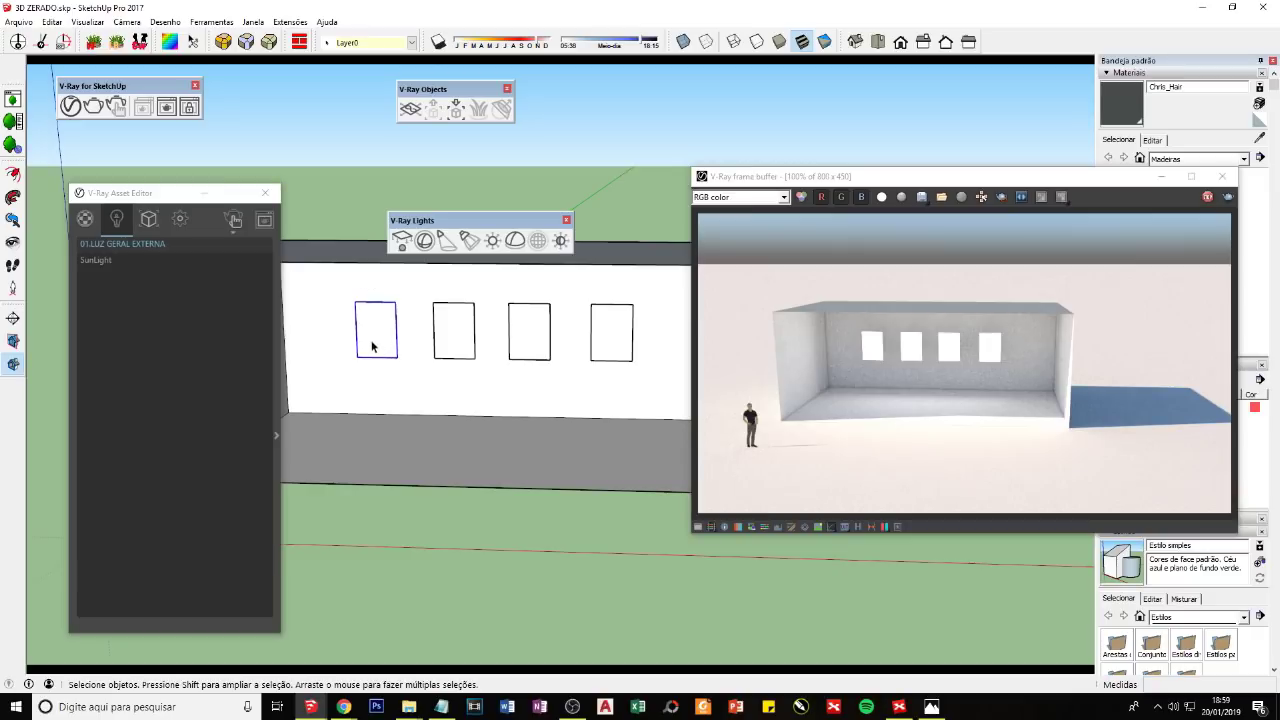
Step: Copy the window light from its lower-right corner down near the floor as a door light
key(m)
key(ctrl)
click(396, 357)
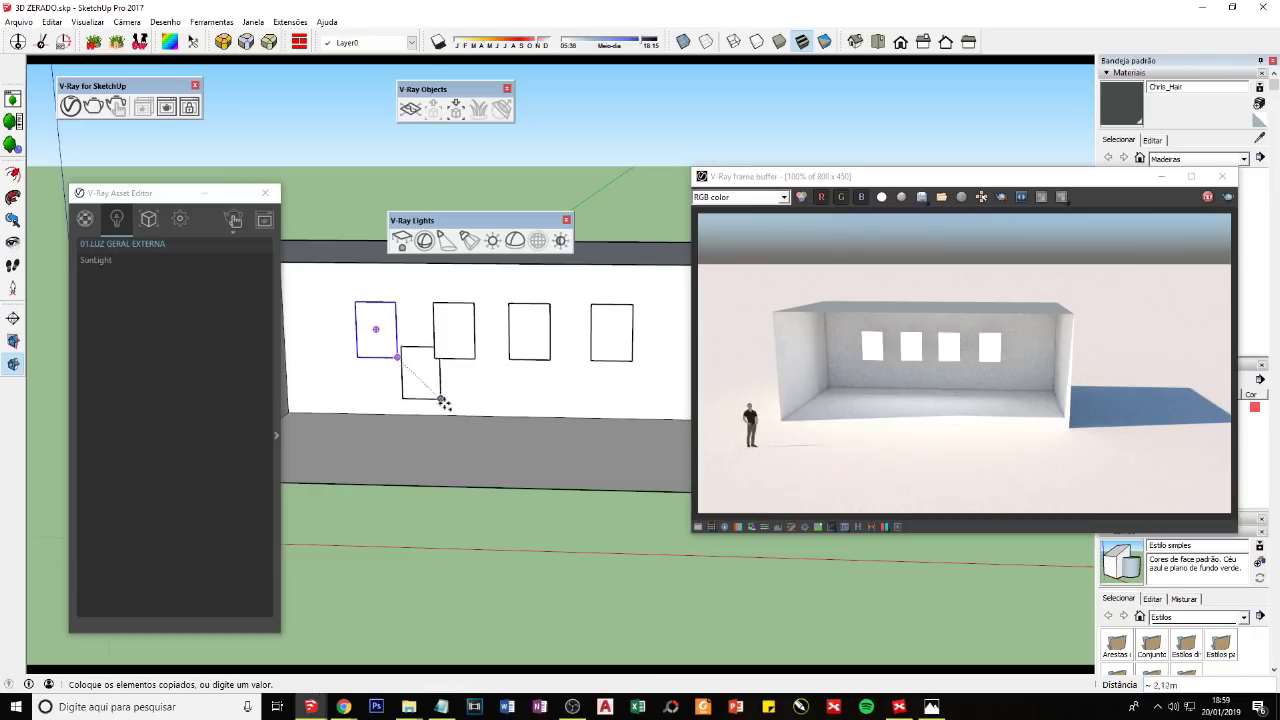
click(467, 464)
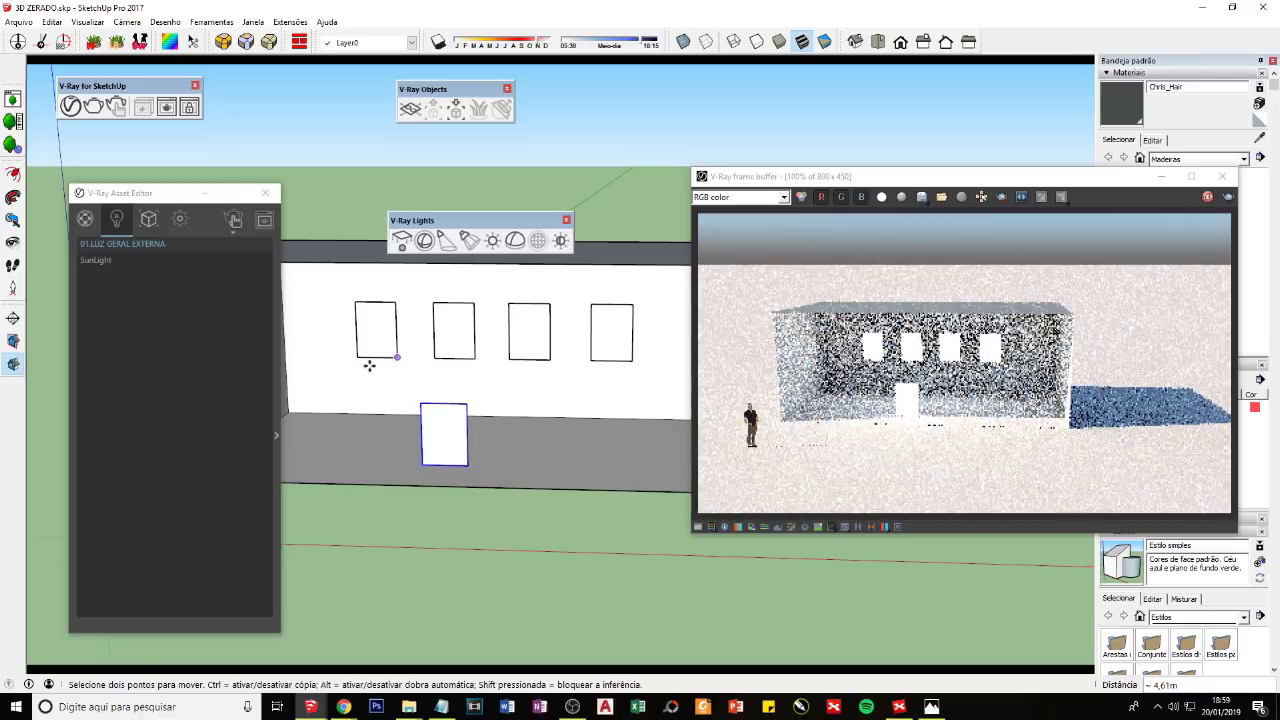
key(space)
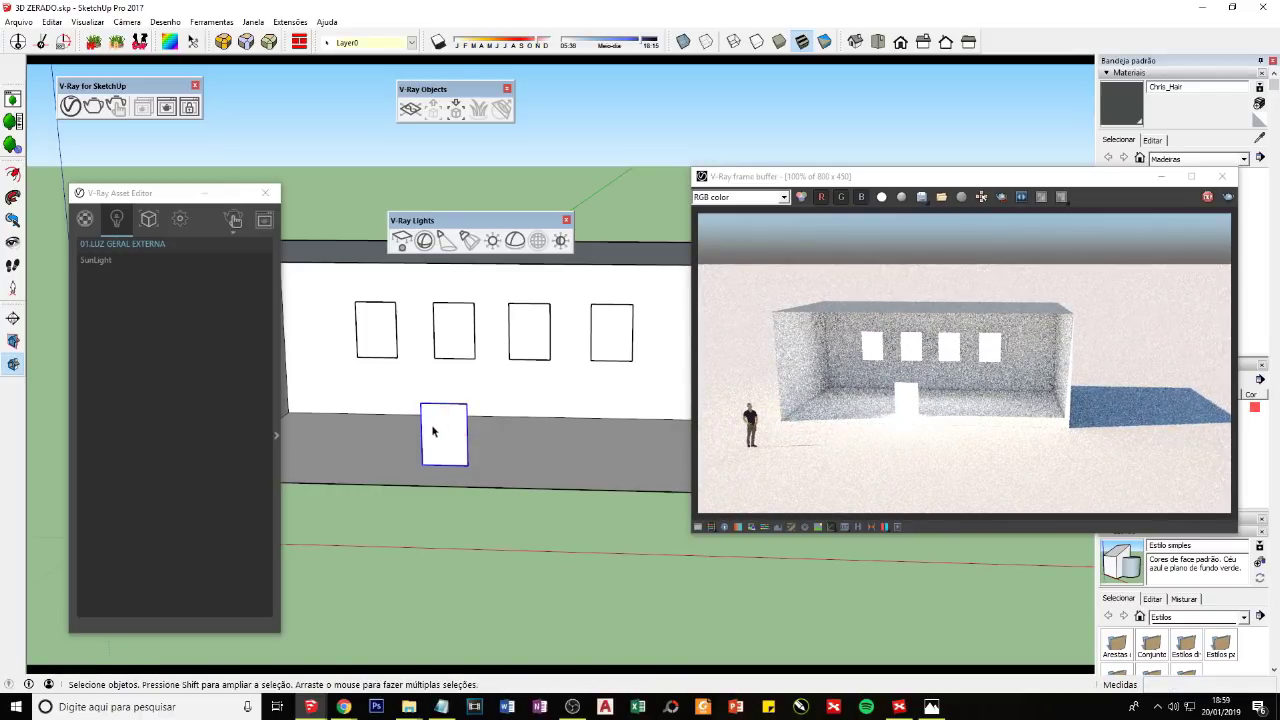
right_click(435, 435)
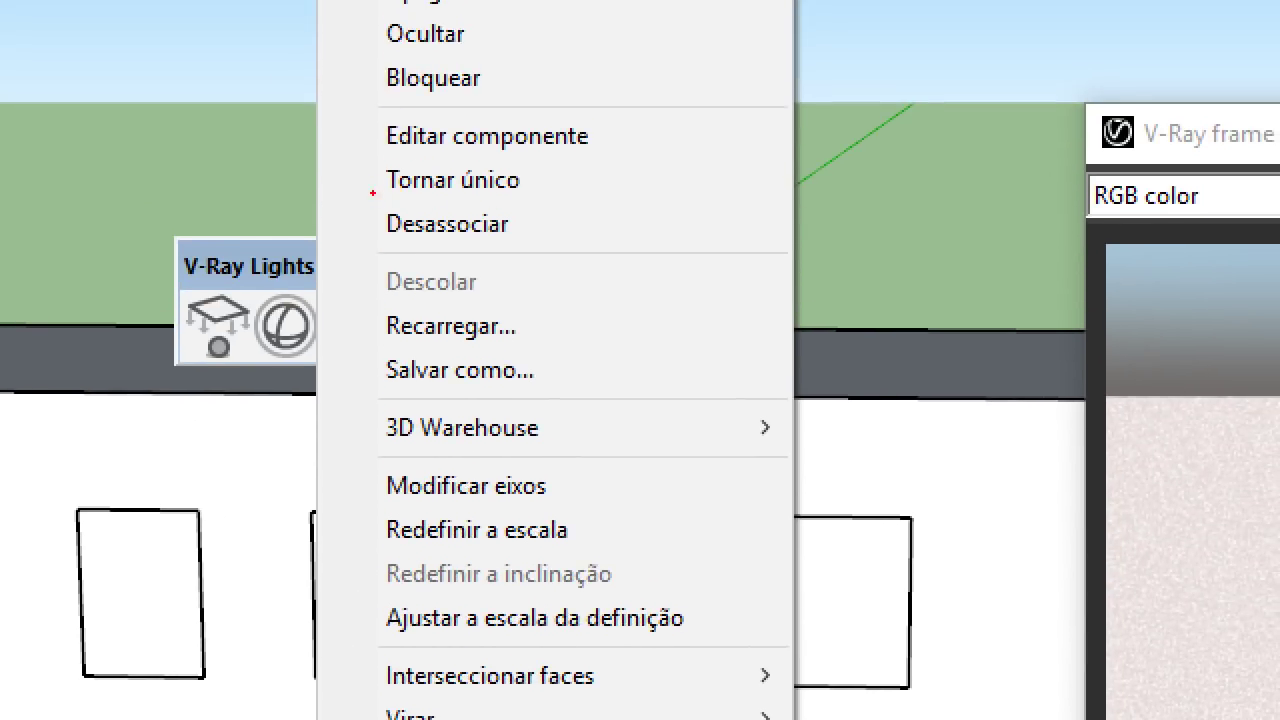
Step: Make the copied door light unique with Tornar único
mouse_move(372, 192)
mouse_down()
mouse_move(543, 197)
mouse_move(527, 156)
mouse_up()
drag(384, 154, 370, 192)
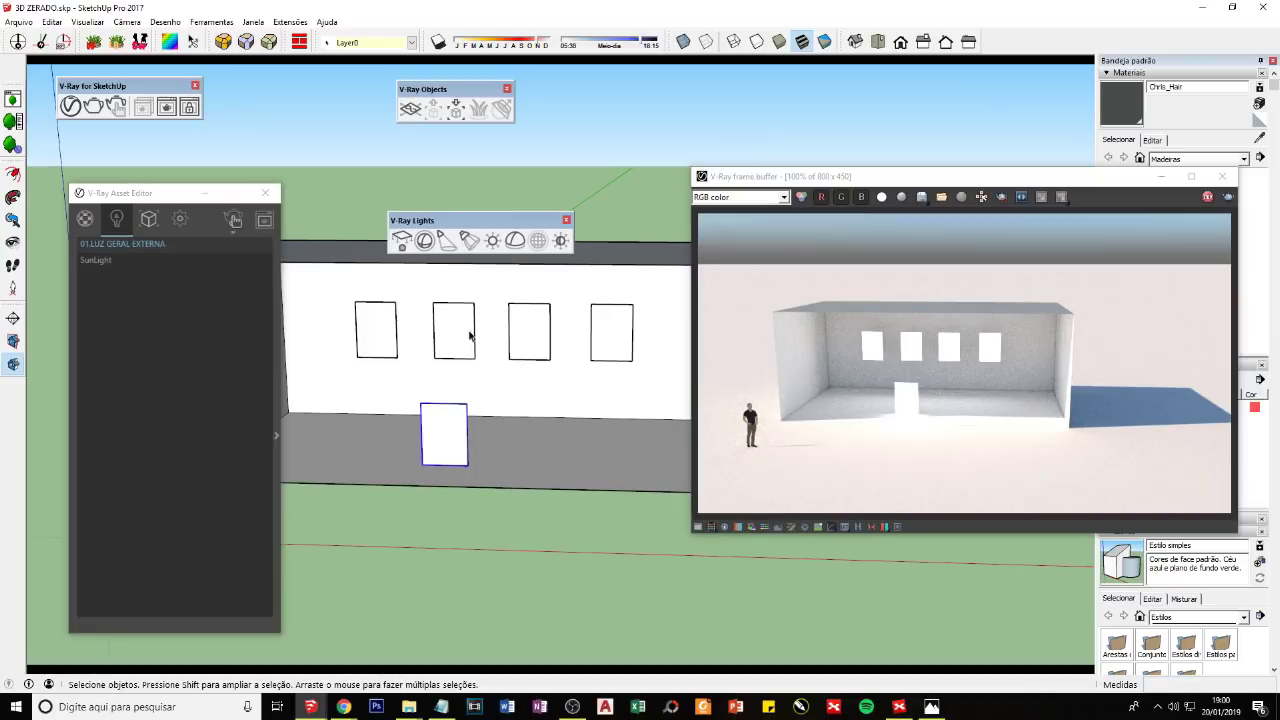
right_click(447, 432)
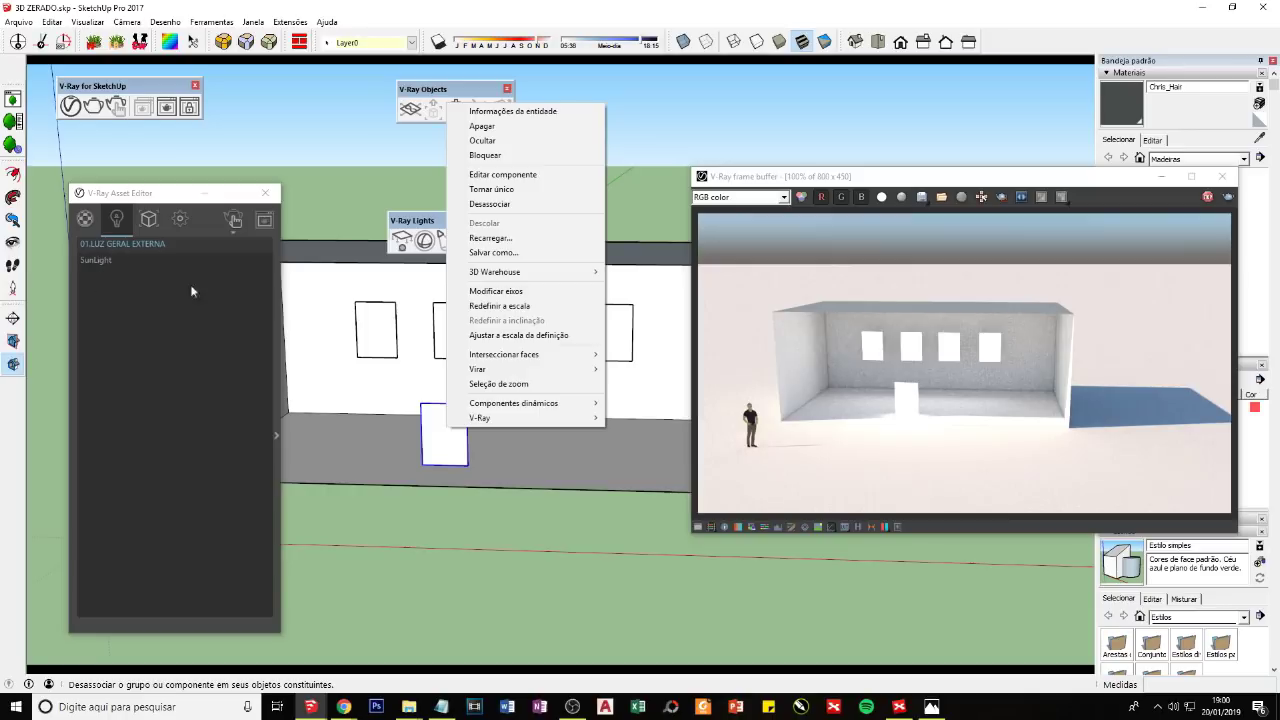
click(491, 189)
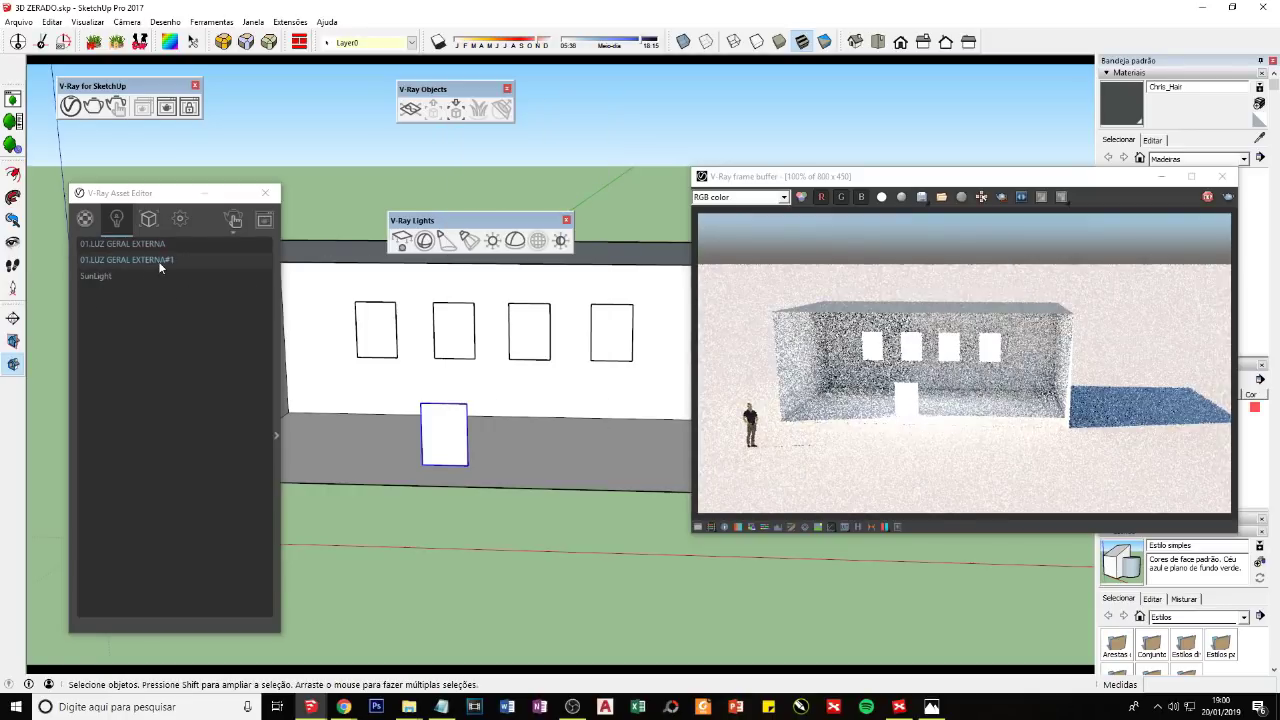
Step: Set the new 01.LUZ GERAL EXTERNA#1 light's colour to pink
click(272, 341)
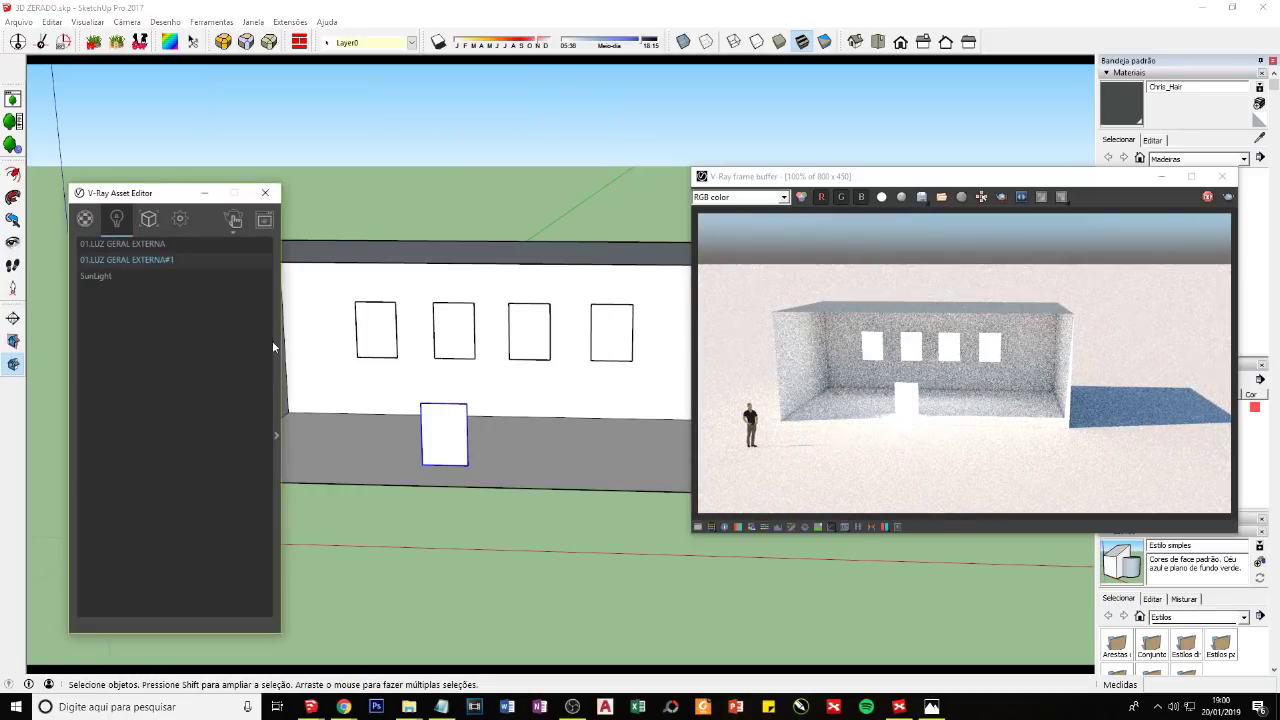
click(277, 314)
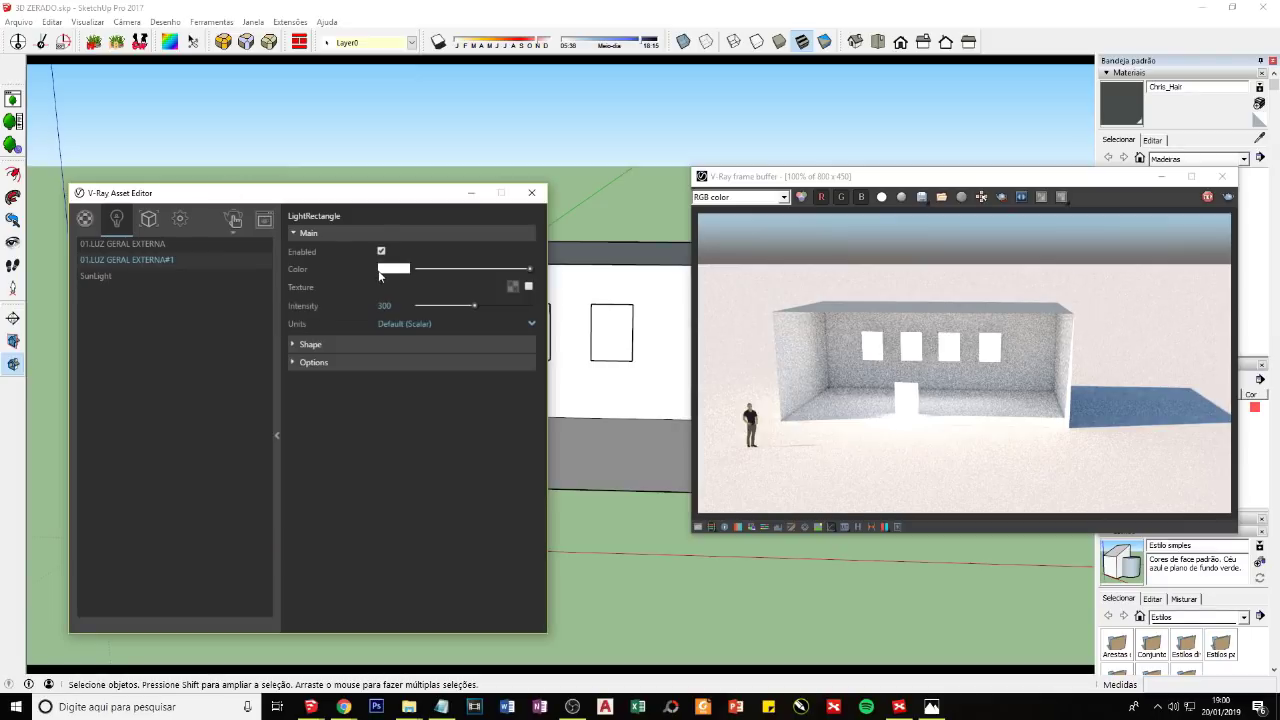
click(393, 268)
click(344, 243)
click(366, 287)
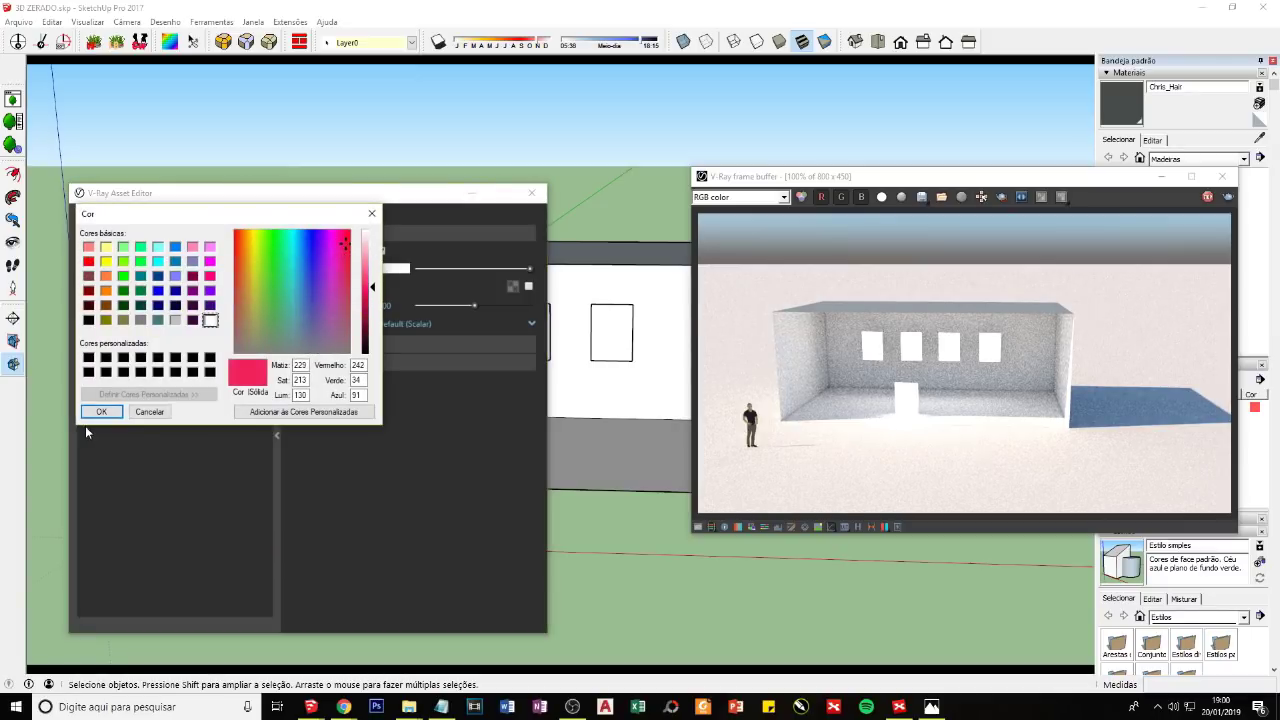
click(101, 411)
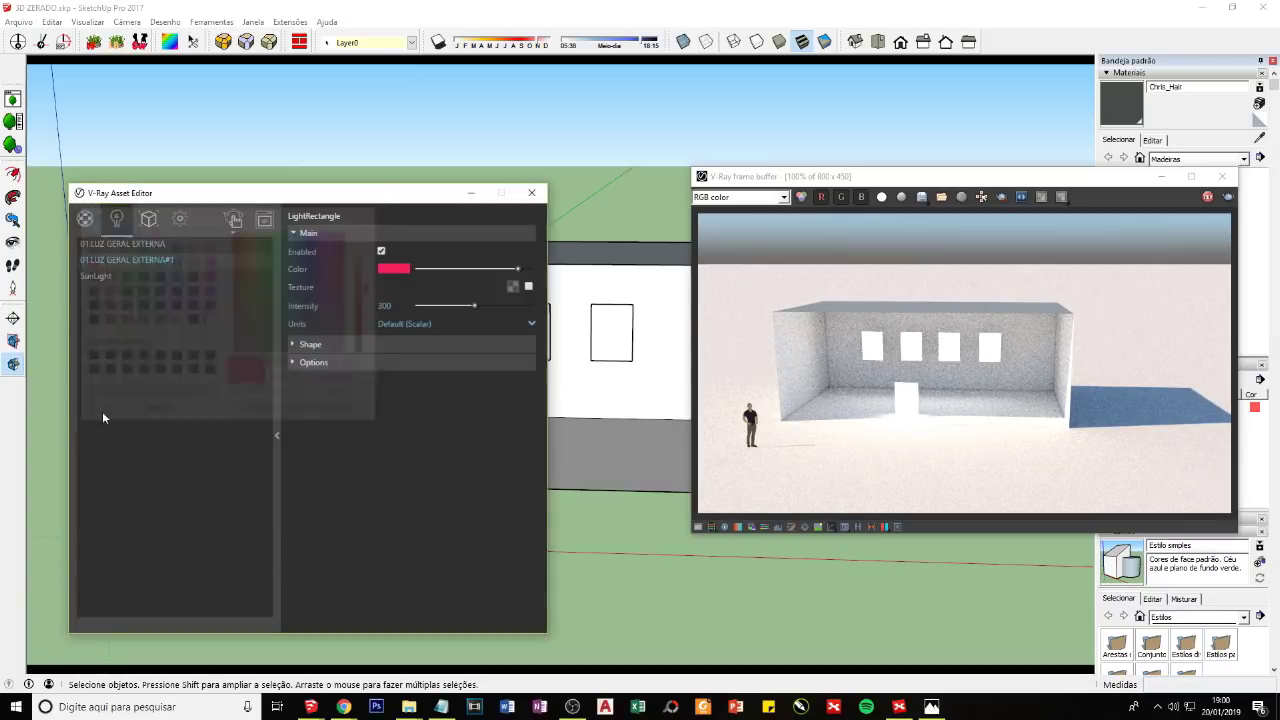
Step: Set the door light's intensity to 3000, re-render, and close the light editor
click(421, 304)
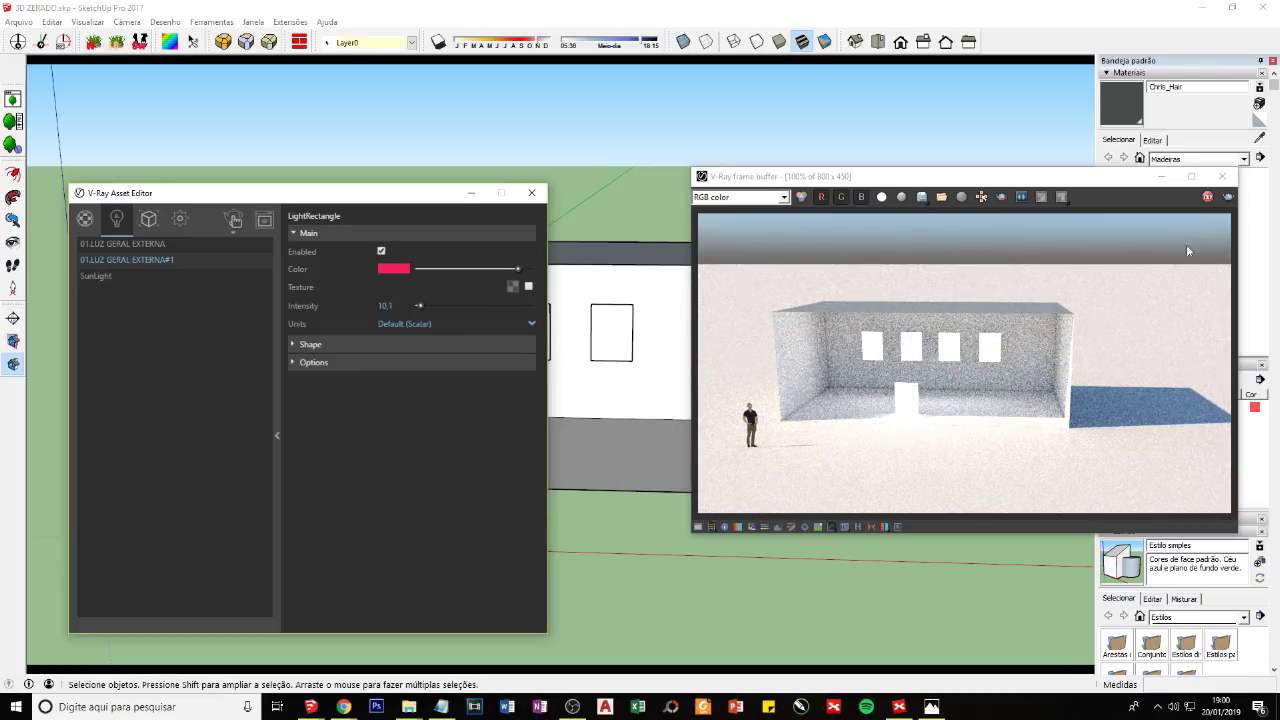
click(1207, 196)
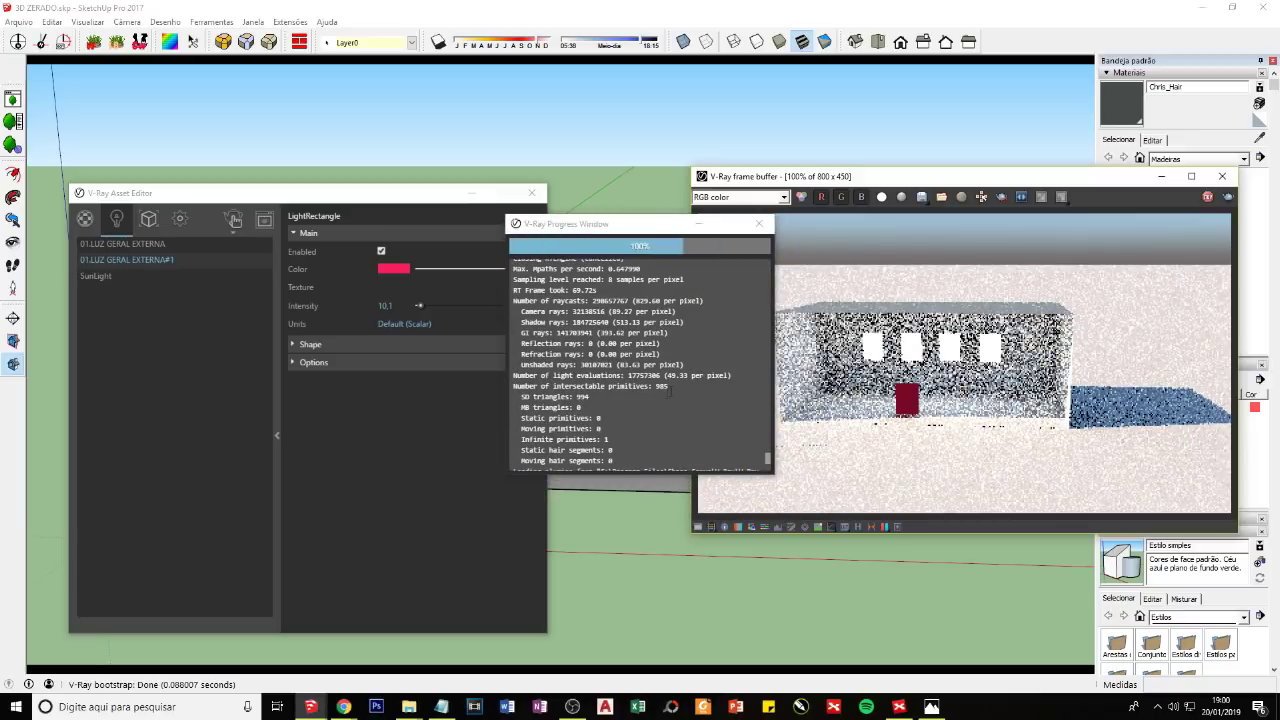
click(355, 306)
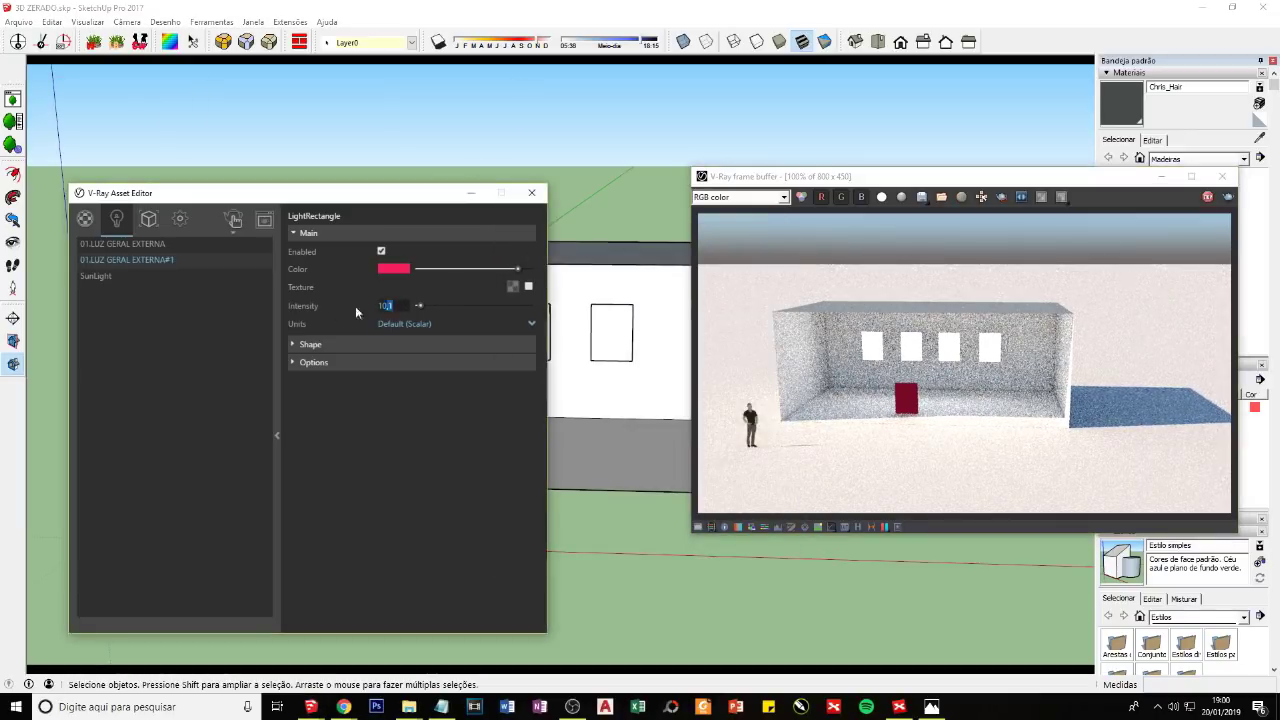
text(3000)
key(Return)
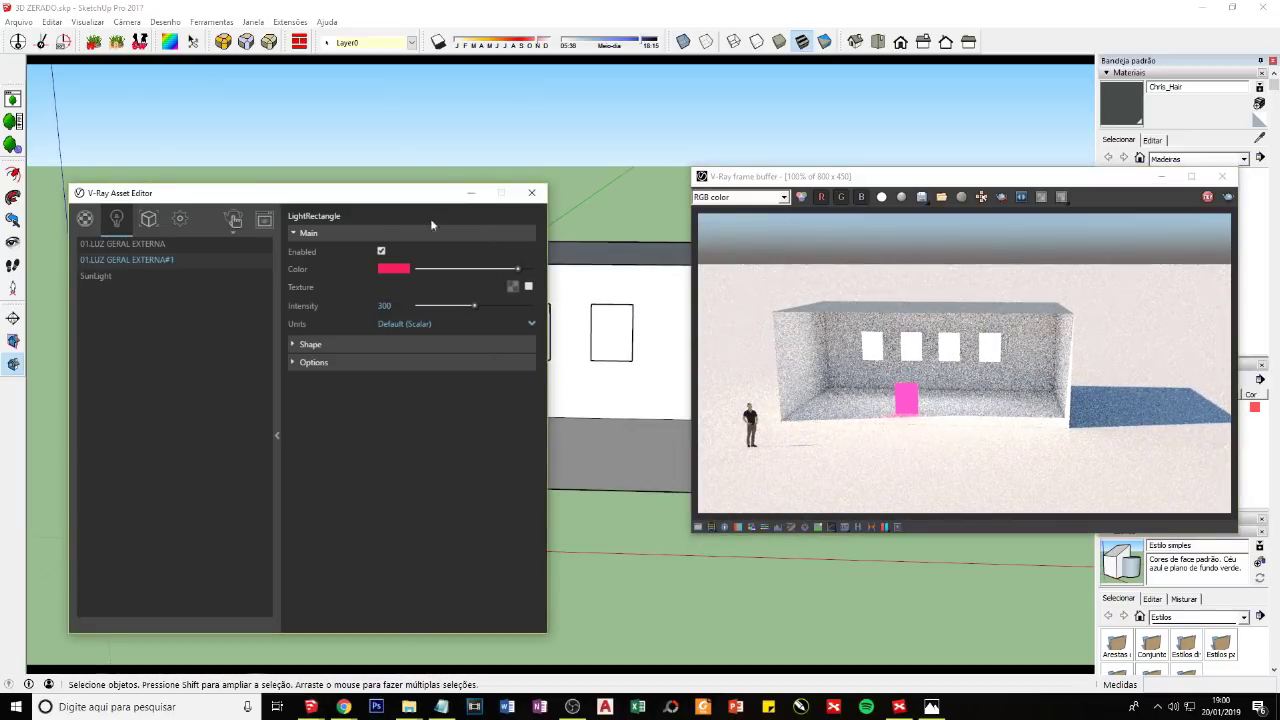
drag(273, 192, 201, 191)
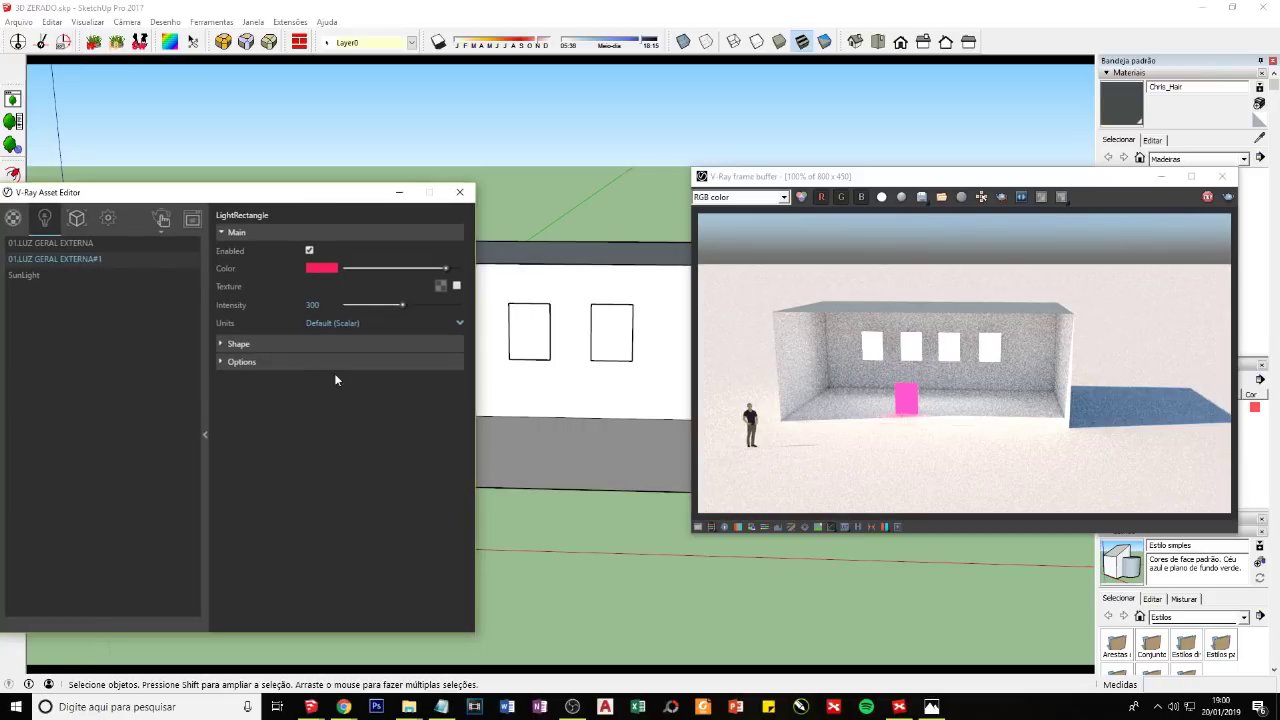
click(399, 192)
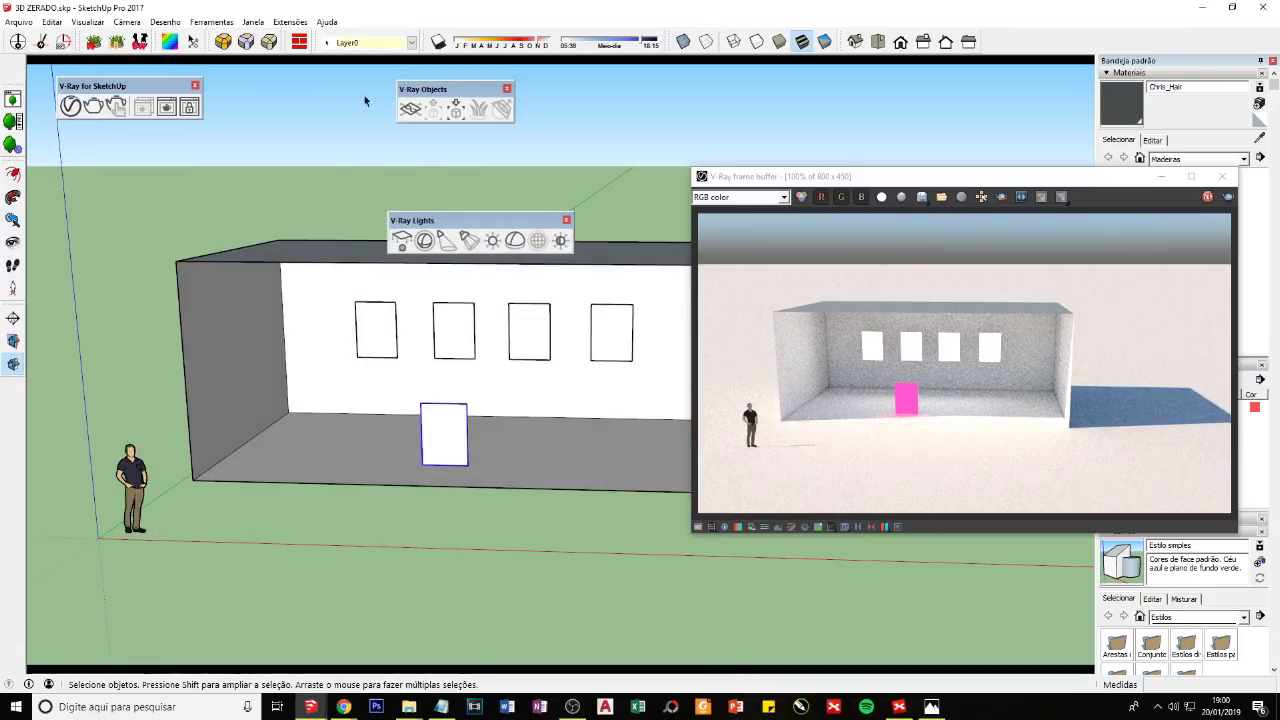
Step: Draw a rectangular plane light on the upper-left of the back wall
click(400, 243)
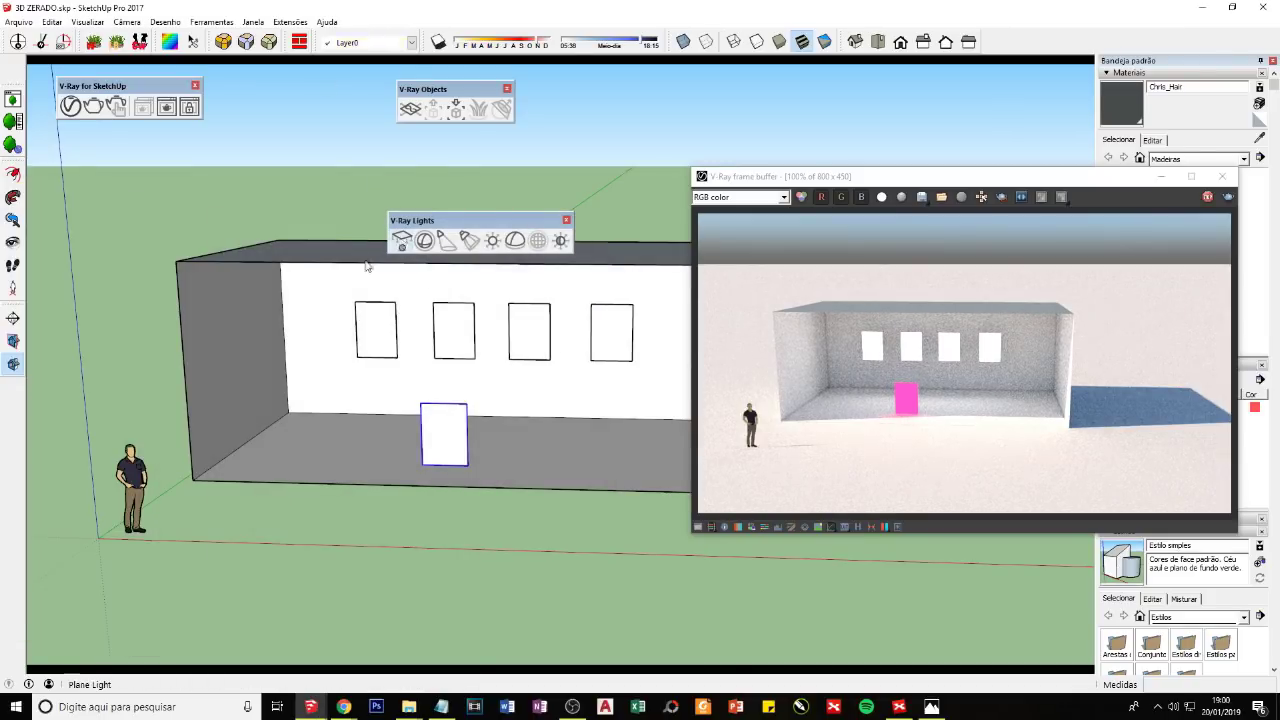
click(334, 284)
click(300, 341)
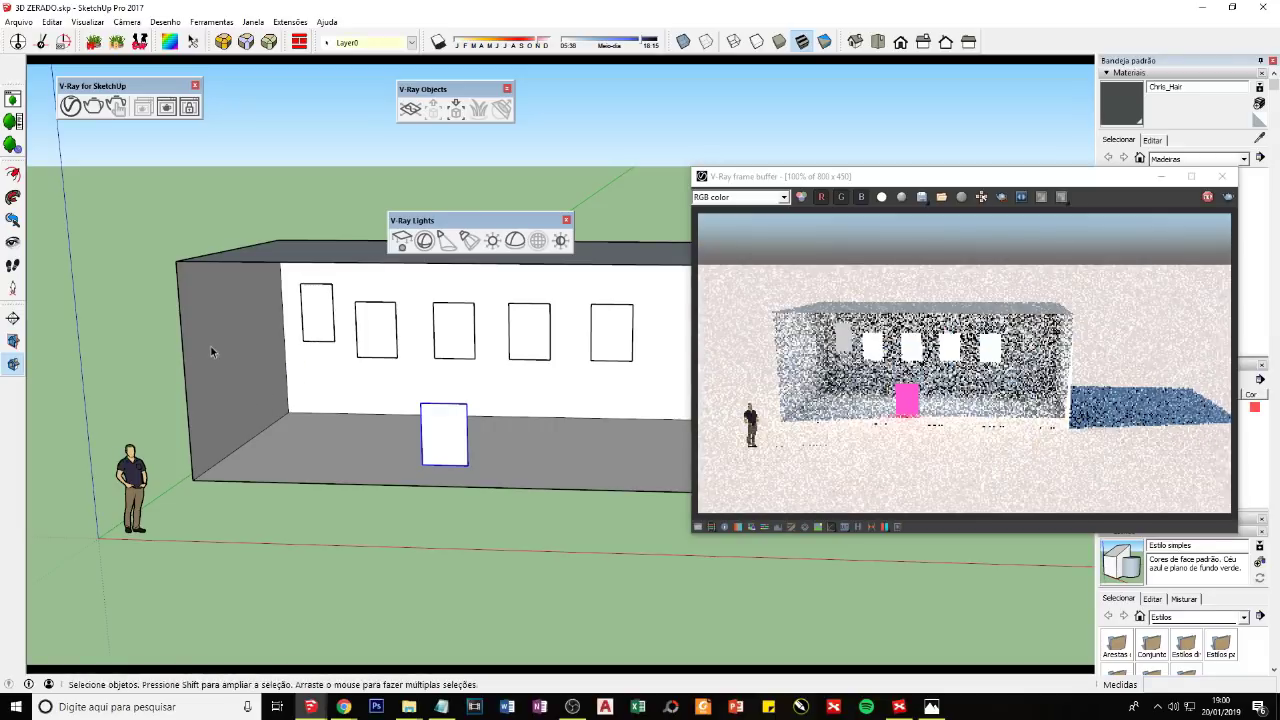
Step: Show the Asset Editor's lights list and select 01.LUZ GERAL EXTERNA#1
click(70, 106)
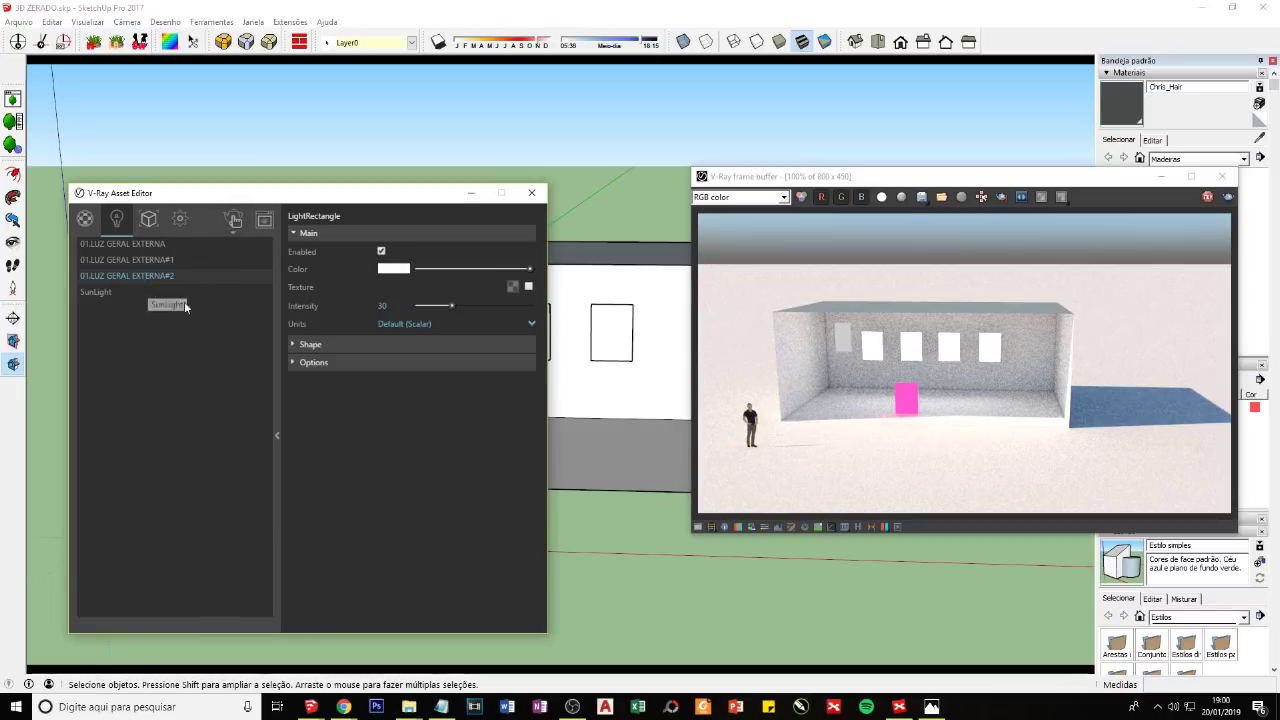
click(1155, 178)
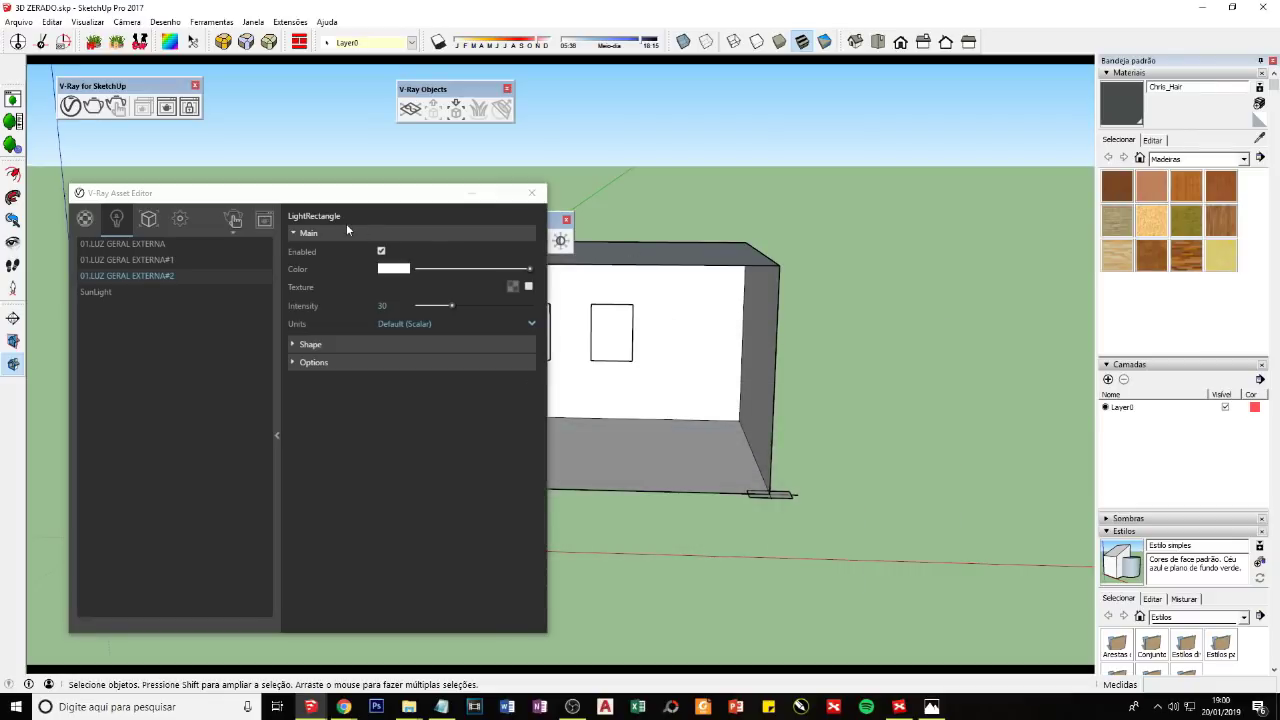
click(264, 222)
drag(146, 193, 126, 224)
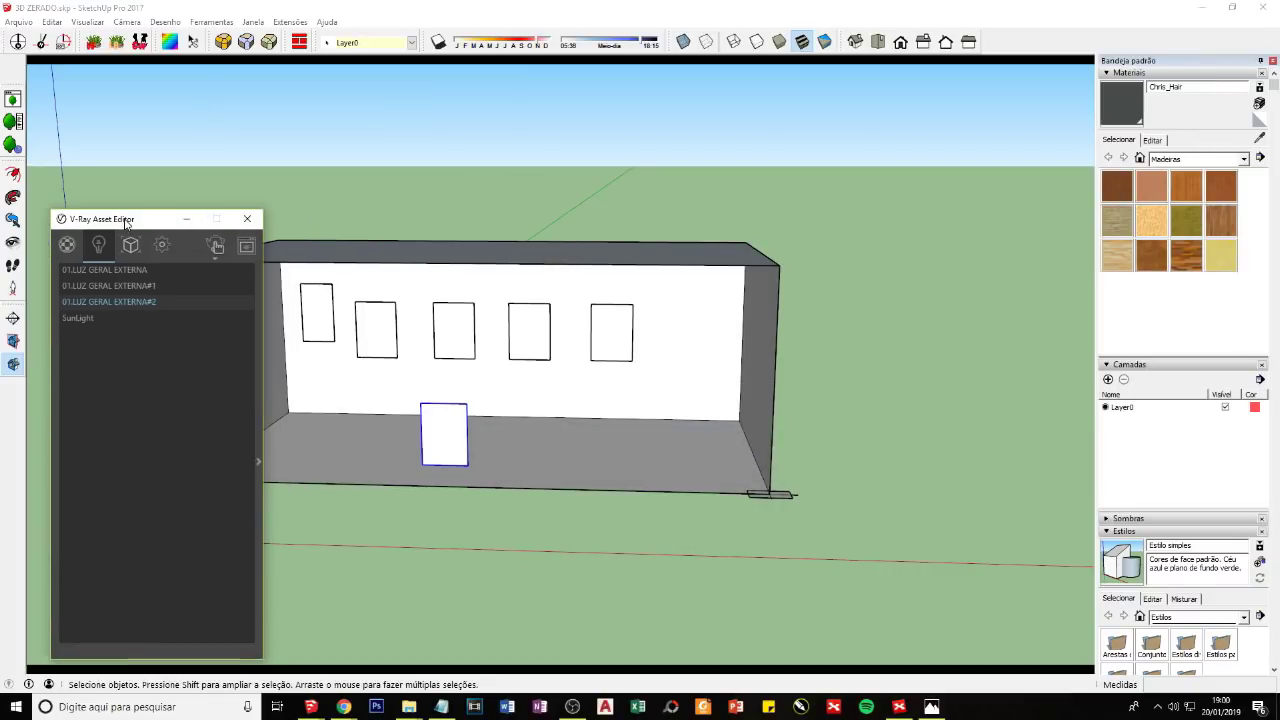
click(127, 291)
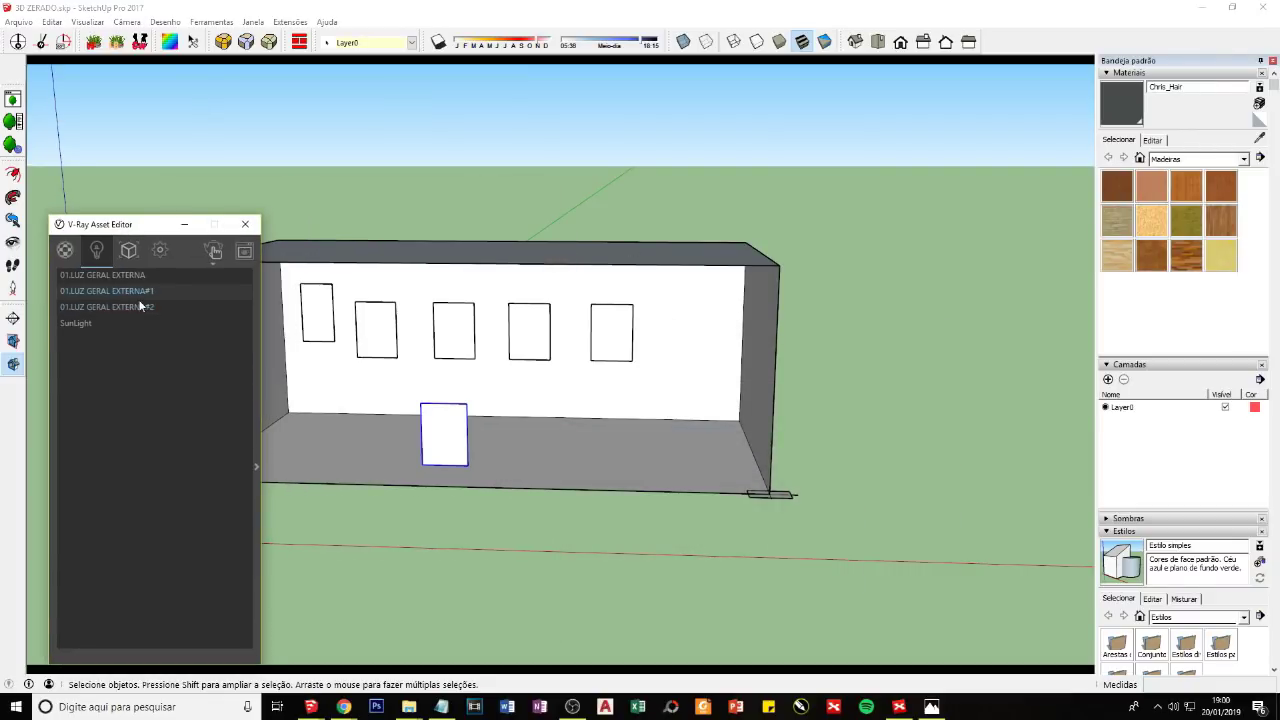
Step: Select the 01.LUZ GERAL EXTERNA window light instances in the model from the lights list
right_click(97, 290)
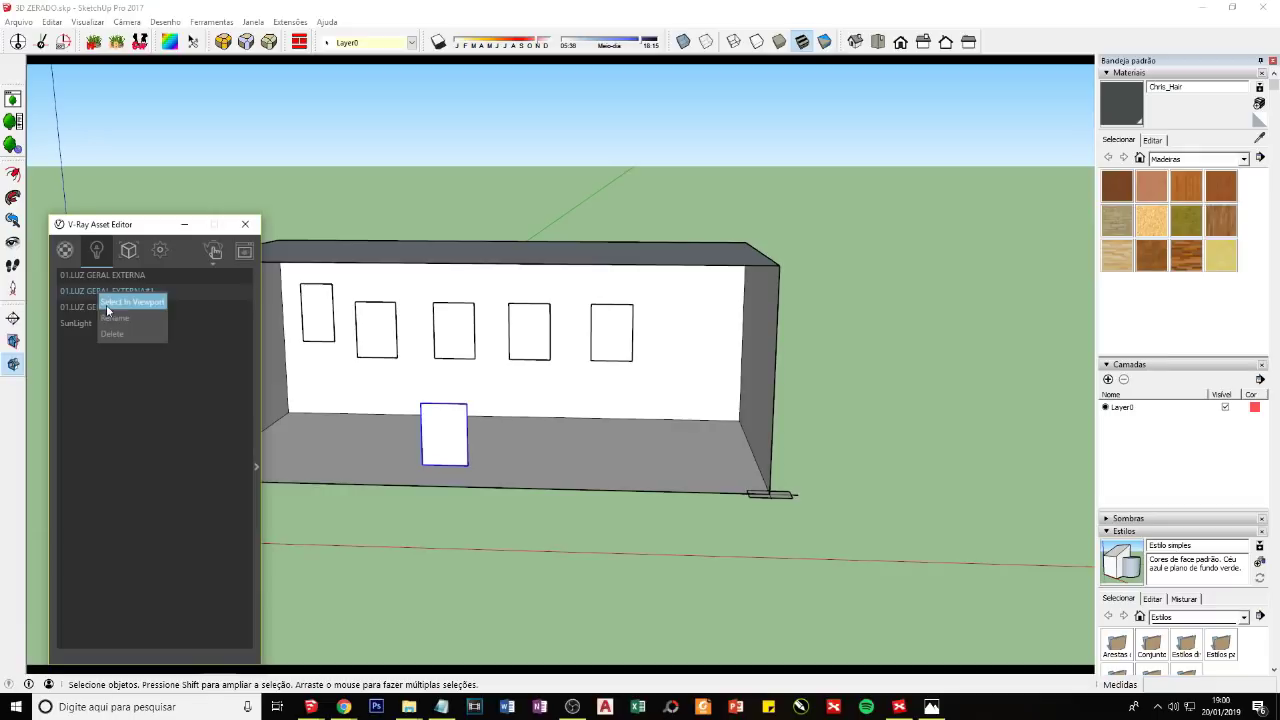
click(110, 307)
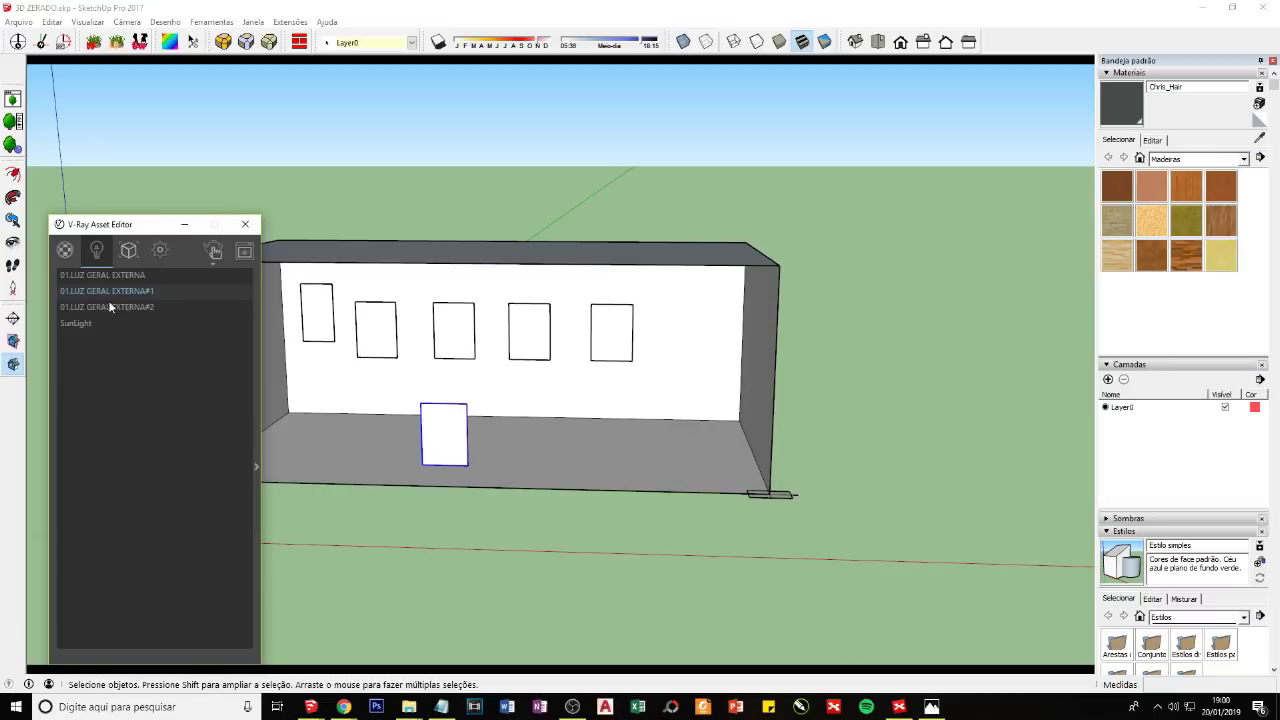
click(107, 279)
right_click(107, 279)
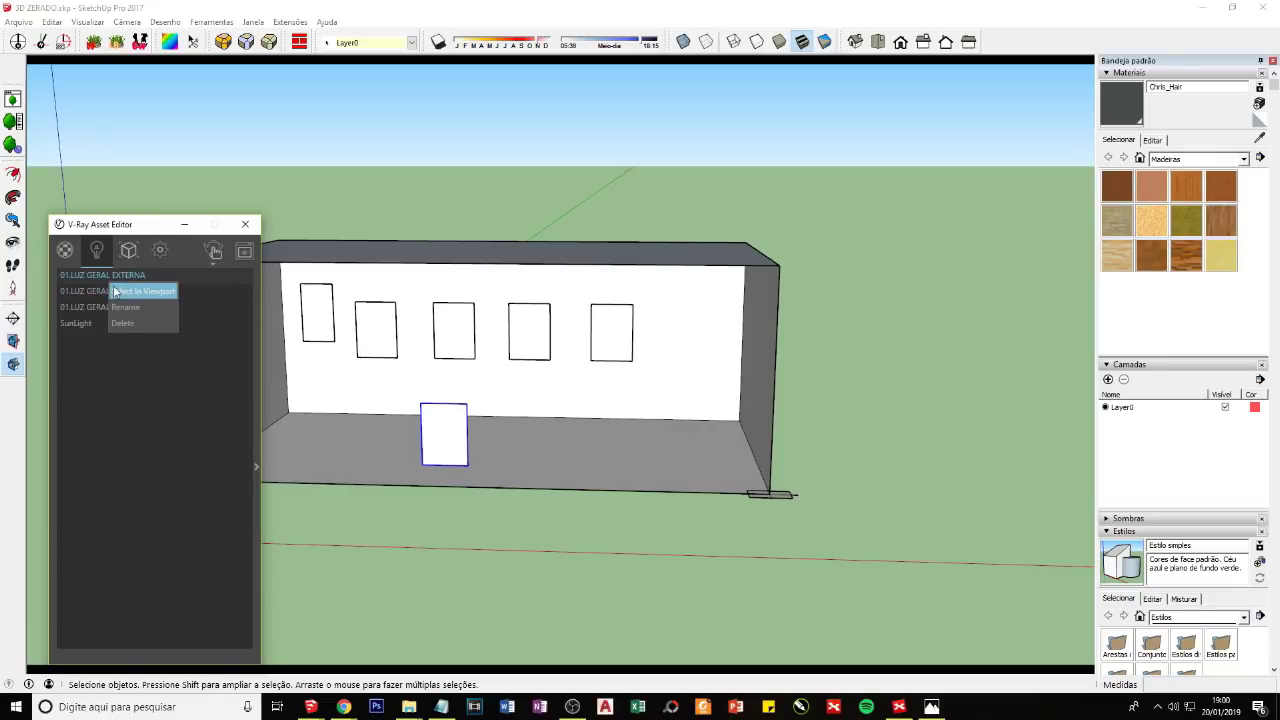
click(140, 291)
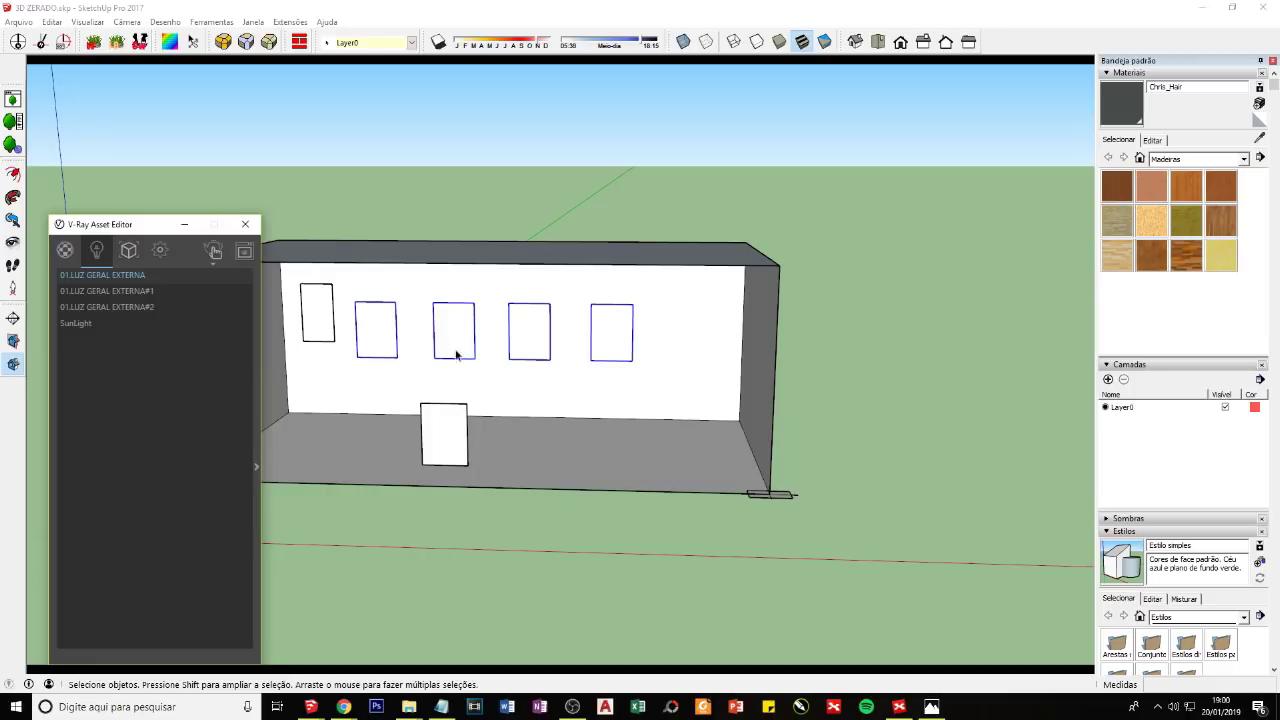
click(509, 436)
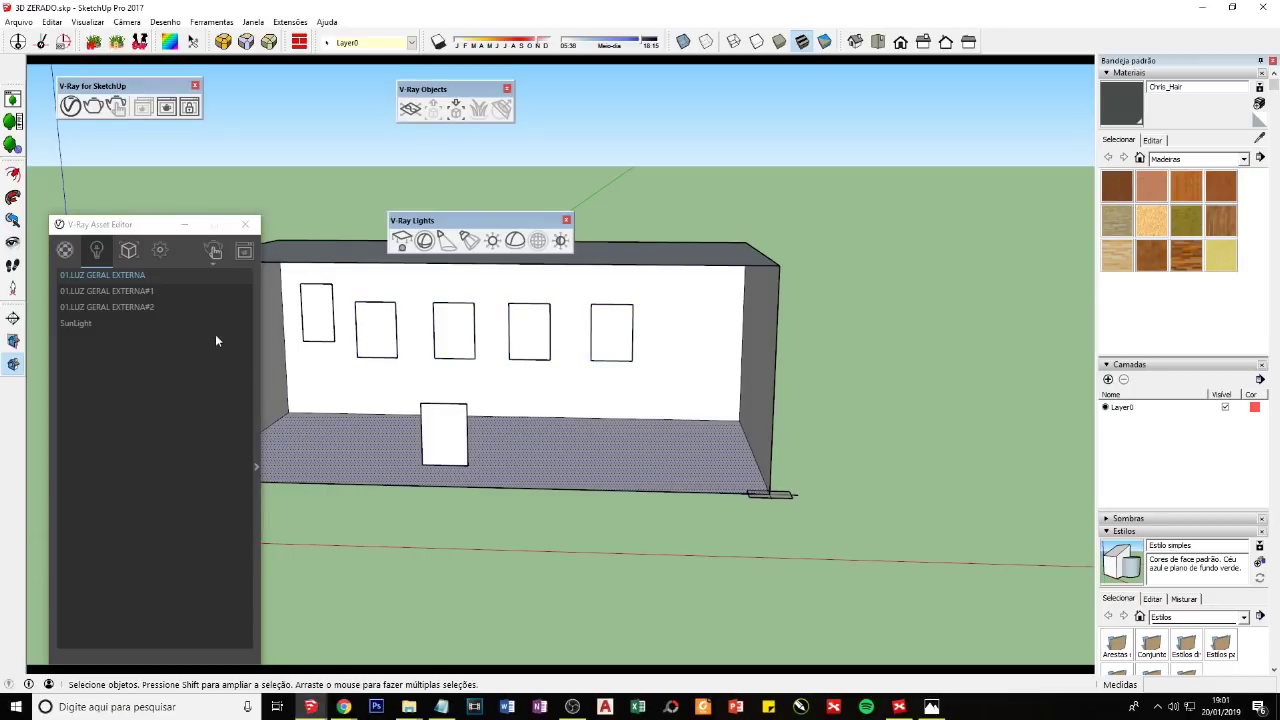
right_click(112, 279)
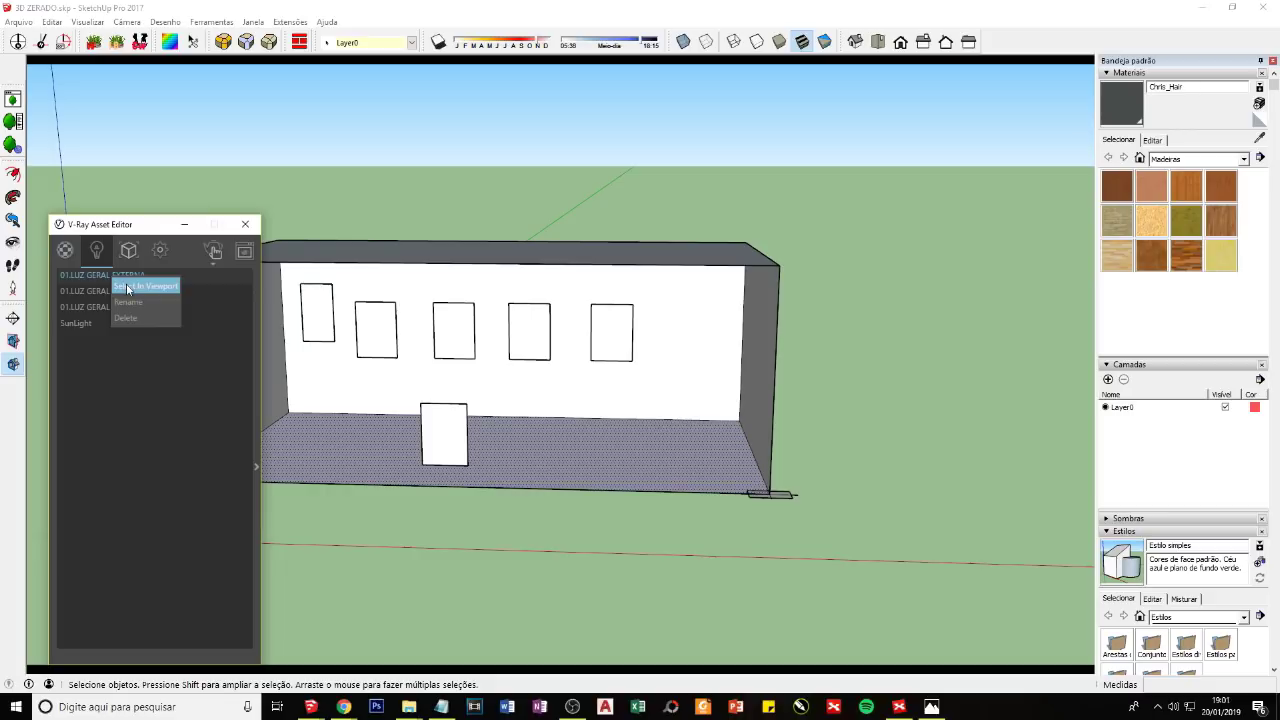
click(128, 287)
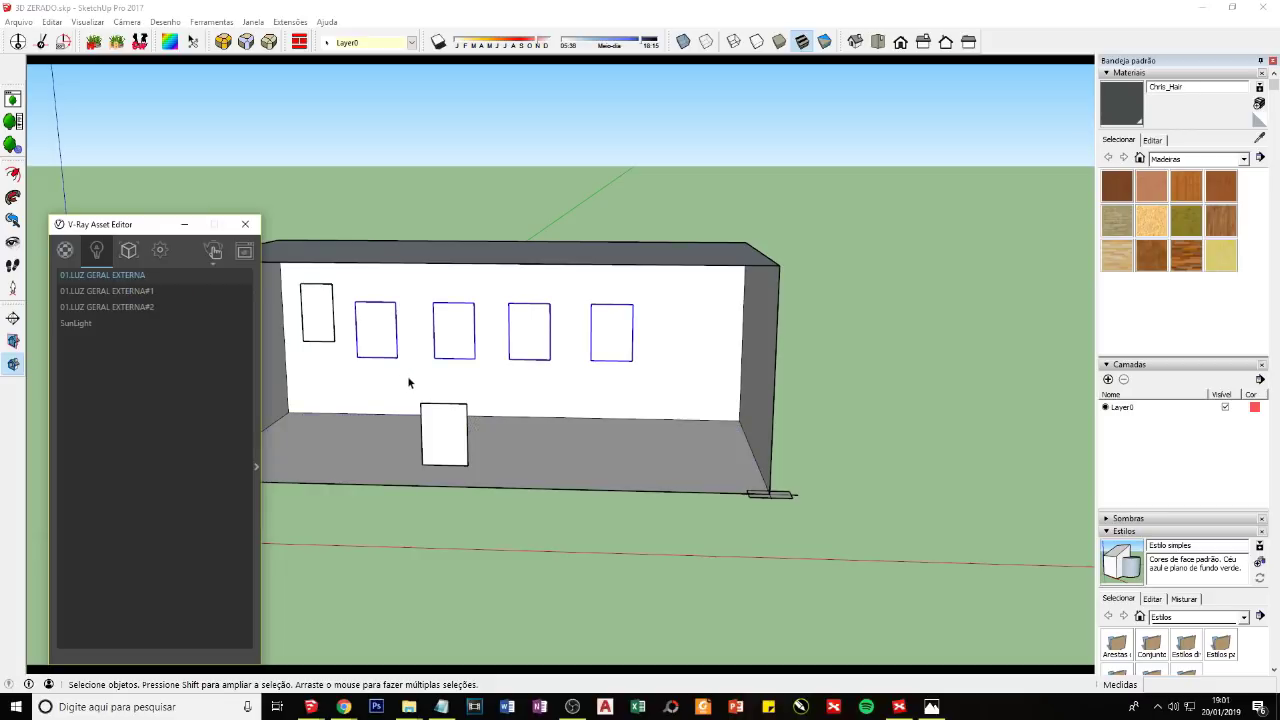
Step: Shift the selected window lights 0,90m right and add the fourth light to the selection
key(m)
click(443, 337)
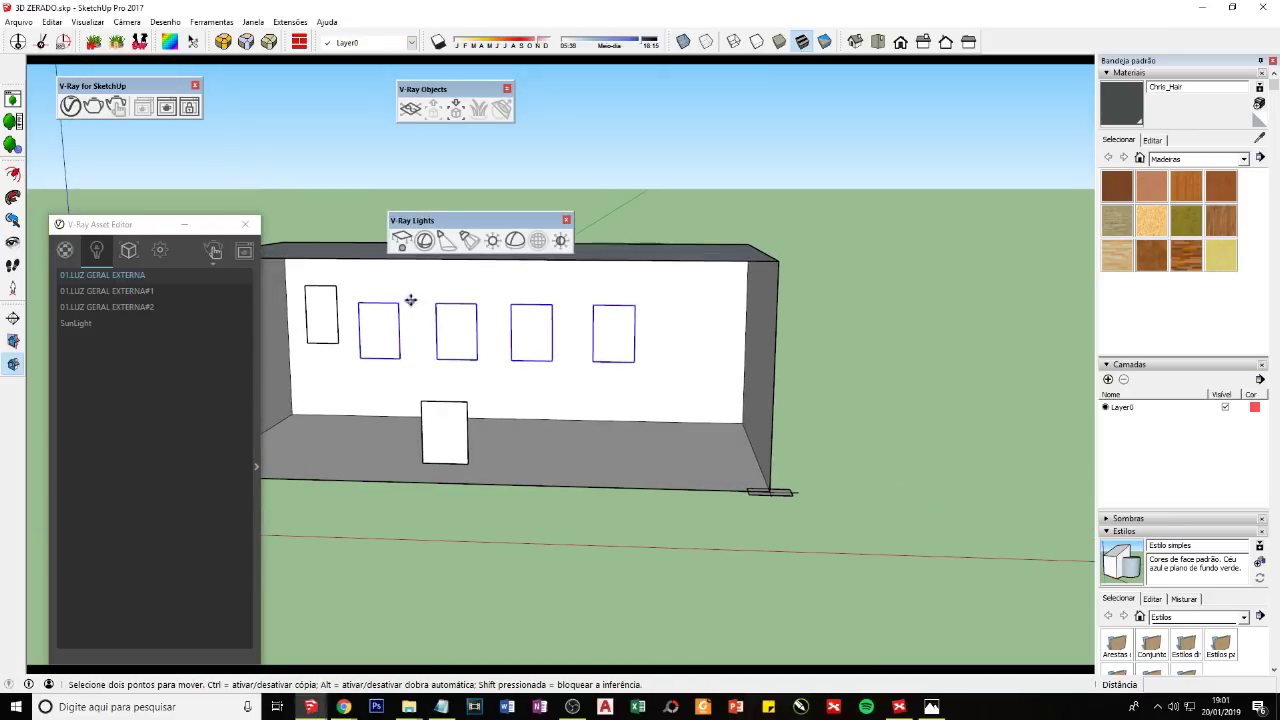
click(421, 287)
key(space)
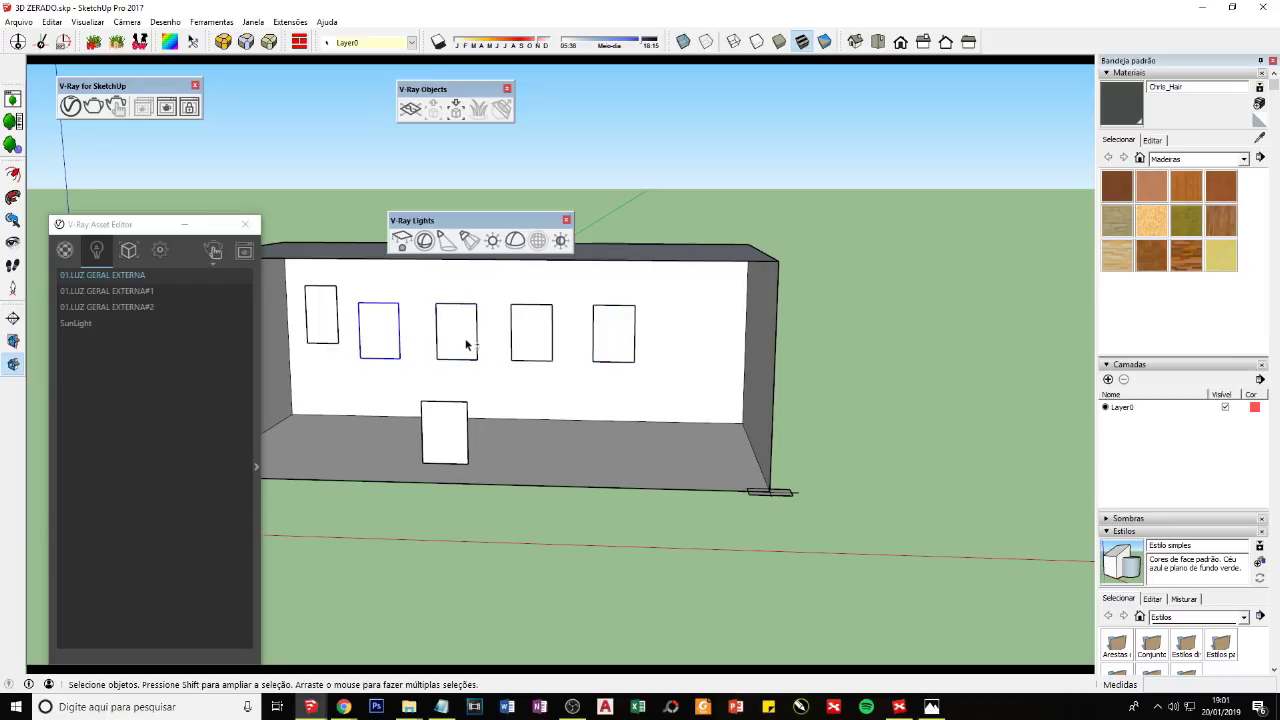
shift+click(538, 342)
Step: Delete 01.LUZ GERAL EXTERNA, #1 and #2, then start an interactive render
right_click(91, 277)
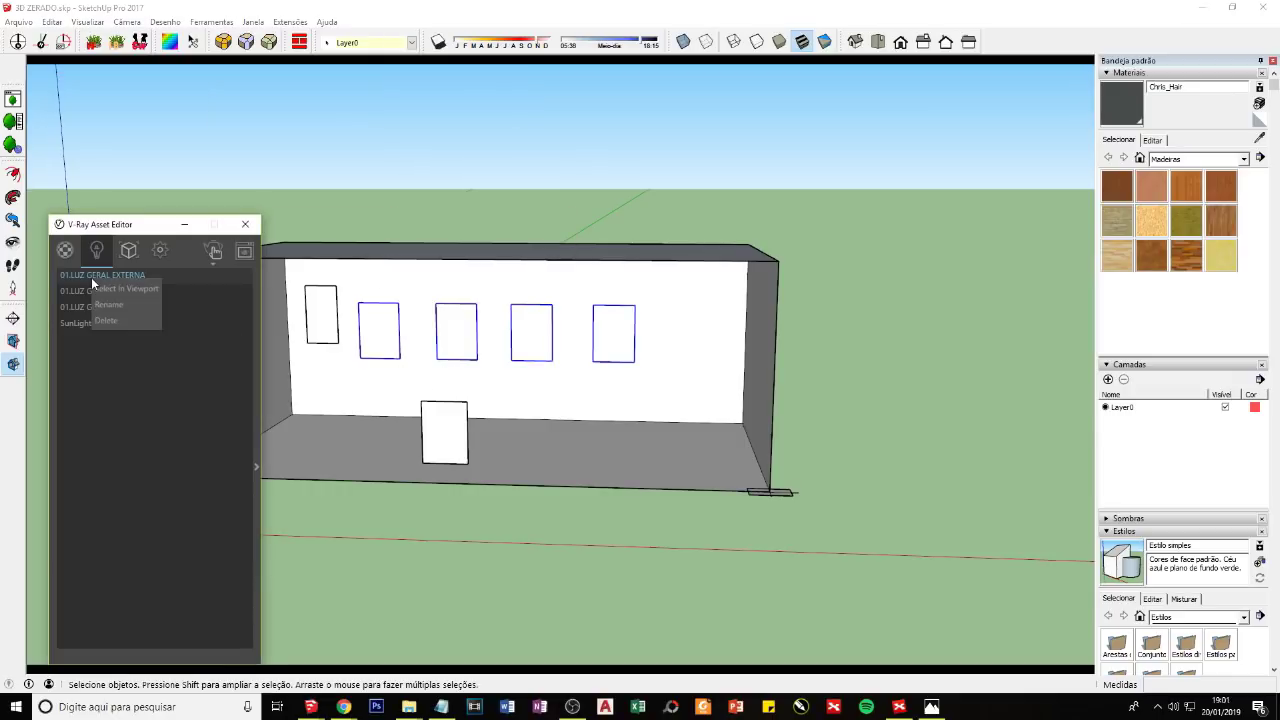
click(113, 326)
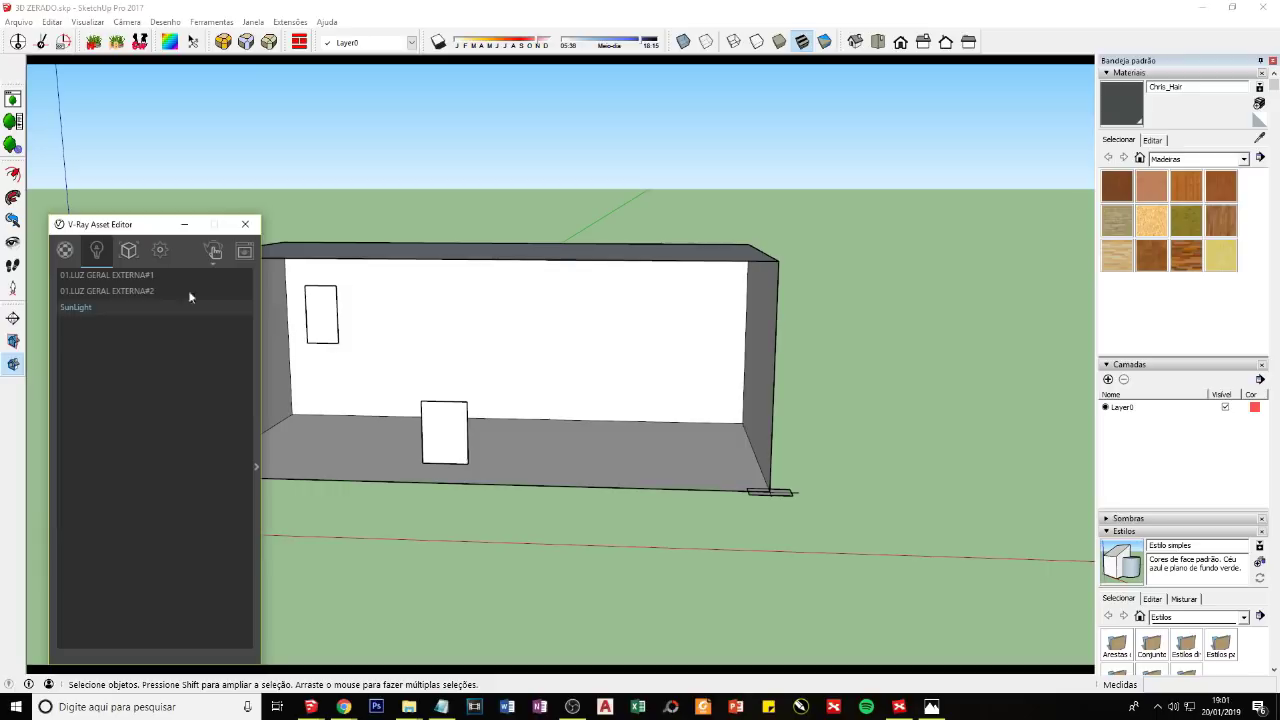
right_click(128, 277)
click(134, 316)
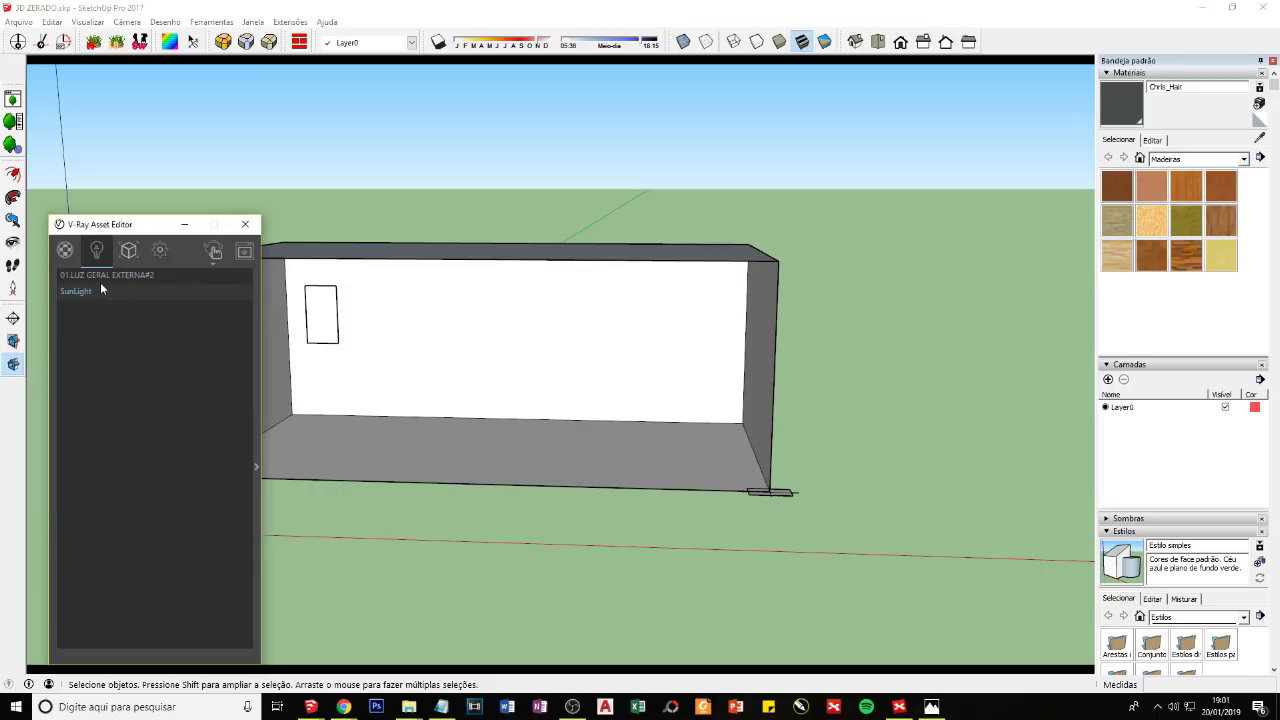
right_click(94, 271)
click(112, 306)
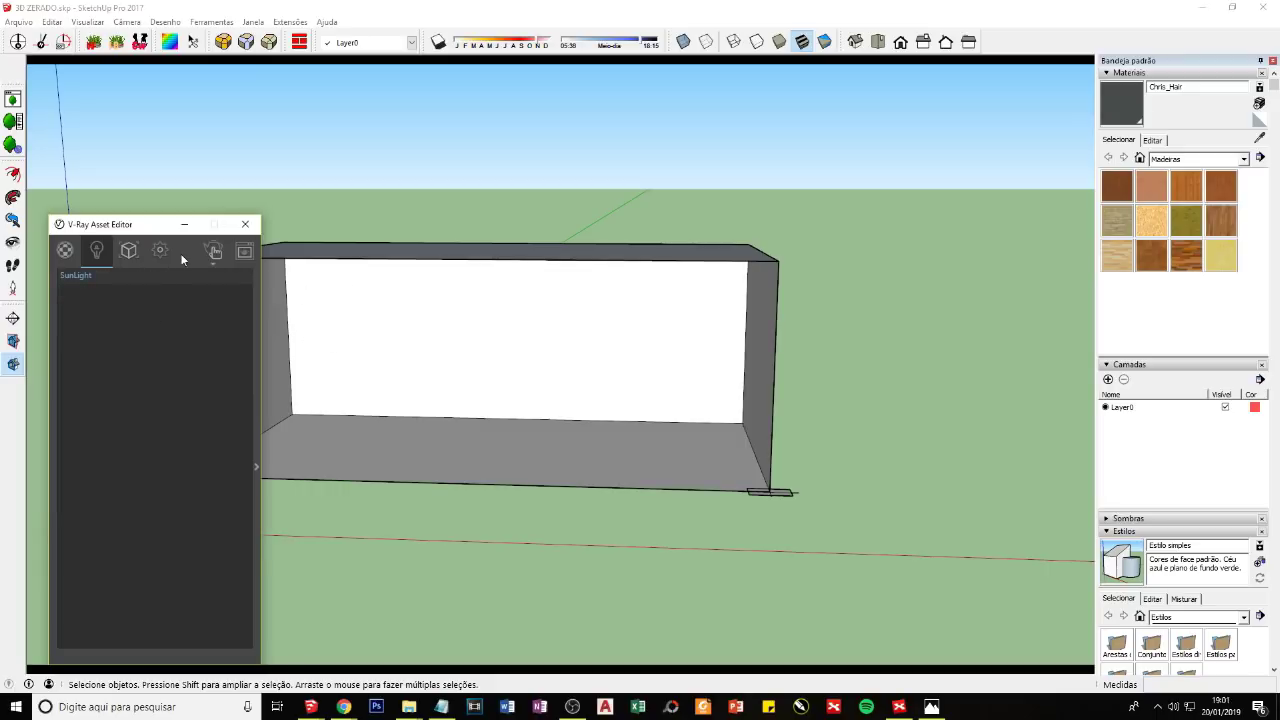
click(213, 250)
Step: Open SunLight's parameters and uncheck Enabled to turn the sun off
drag(215, 232, 241, 175)
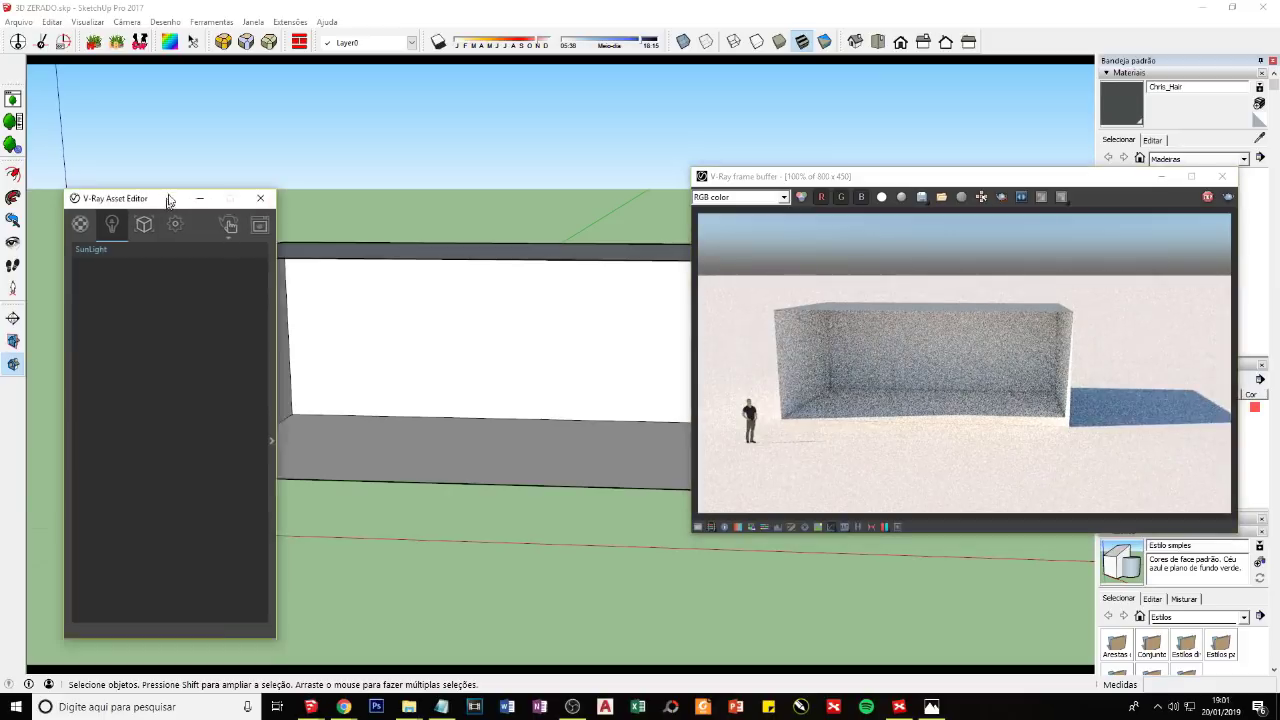
drag(756, 179, 608, 176)
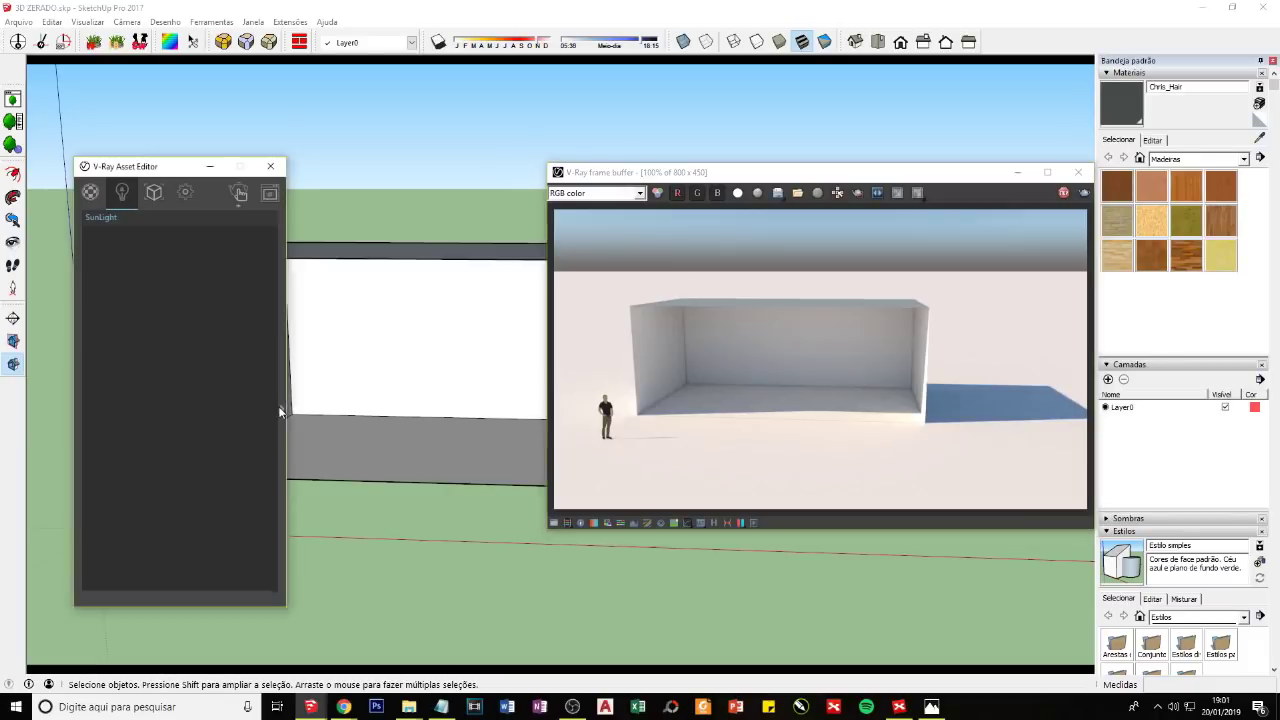
click(281, 409)
drag(322, 168, 276, 164)
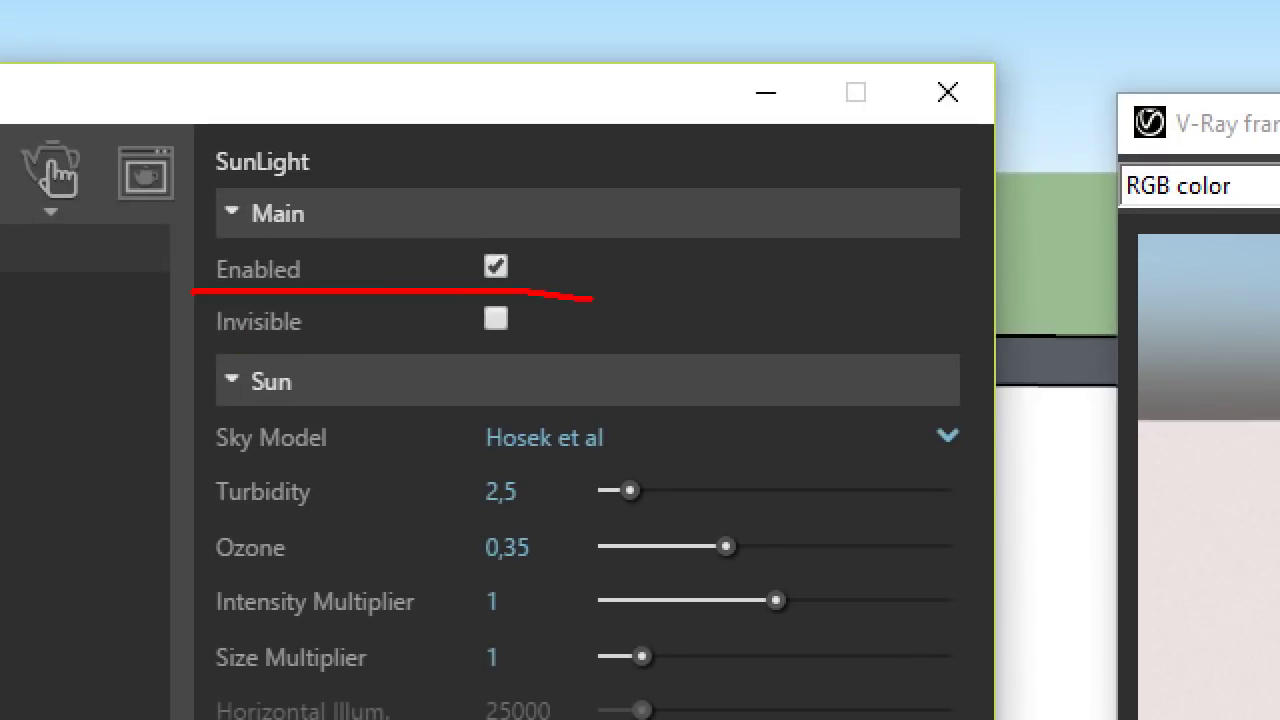
drag(592, 297, 189, 271)
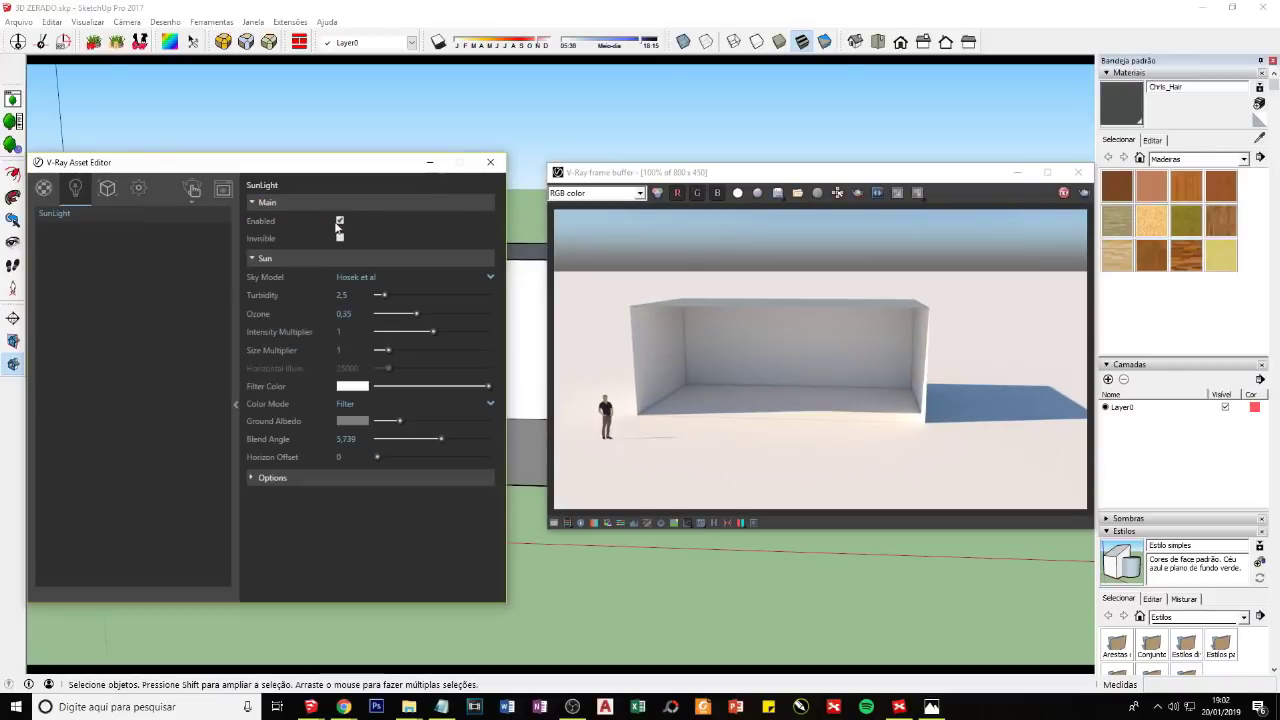
click(340, 220)
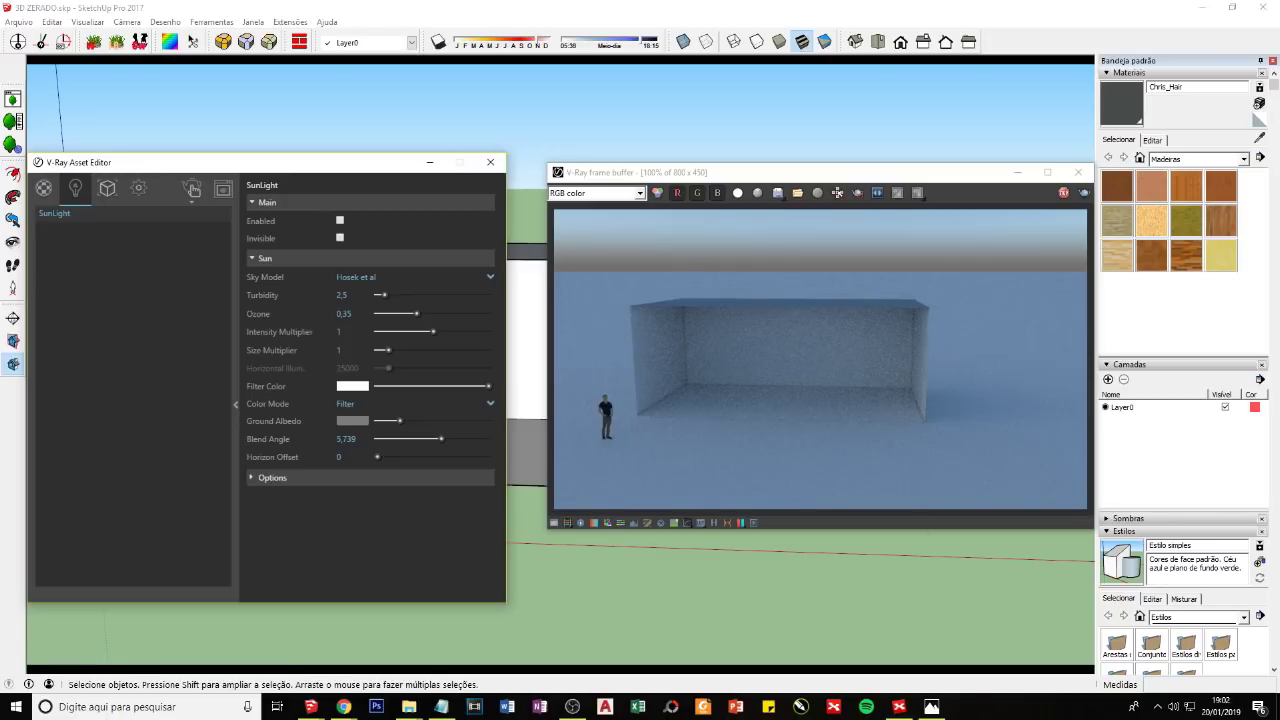
Step: Add the XMind note 'O fato de você desabilitar o sol, não significa que a noite vai chegar.'
click(899, 706)
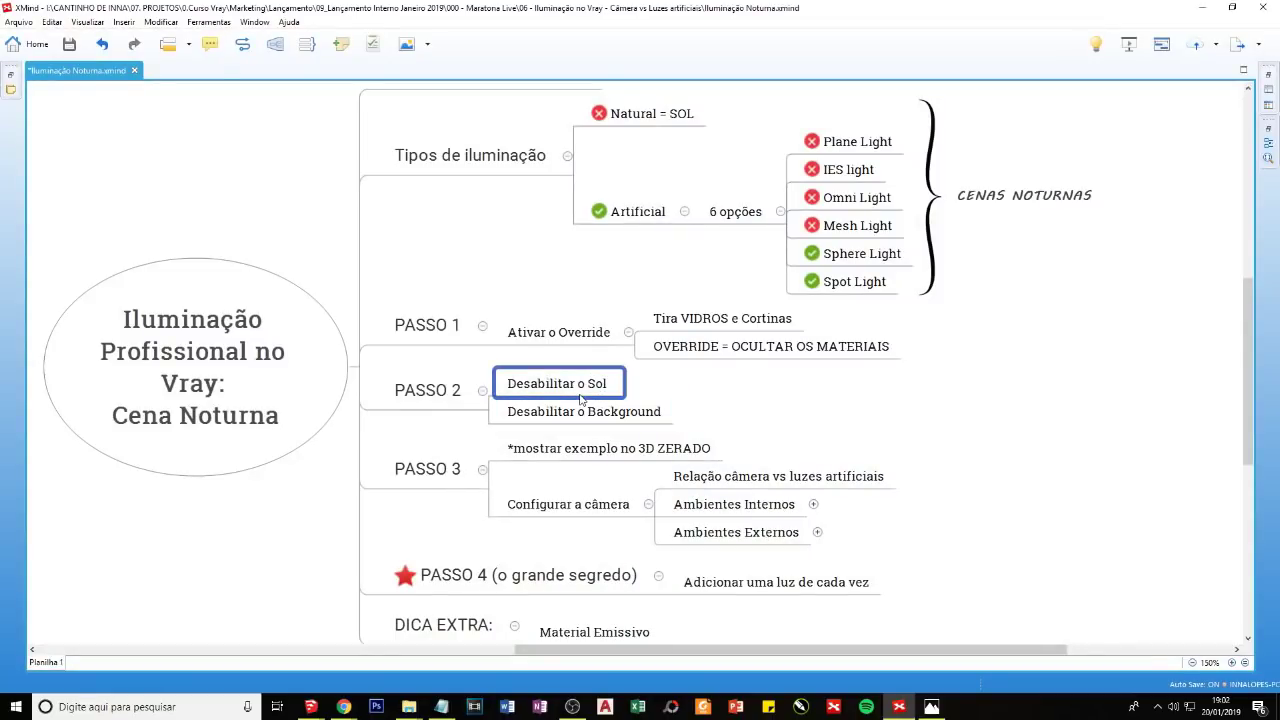
key(Tab)
text(o)
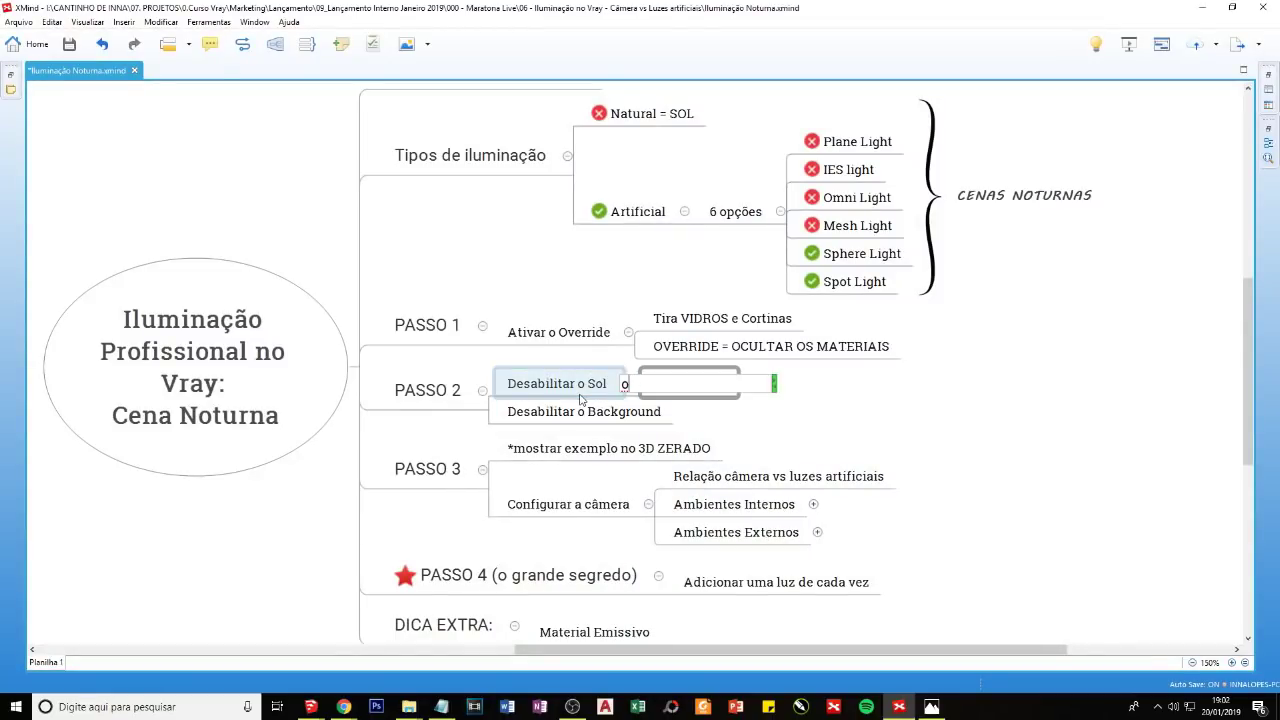
key(BackSpace)
text(O fato de )
text(você desabilit)
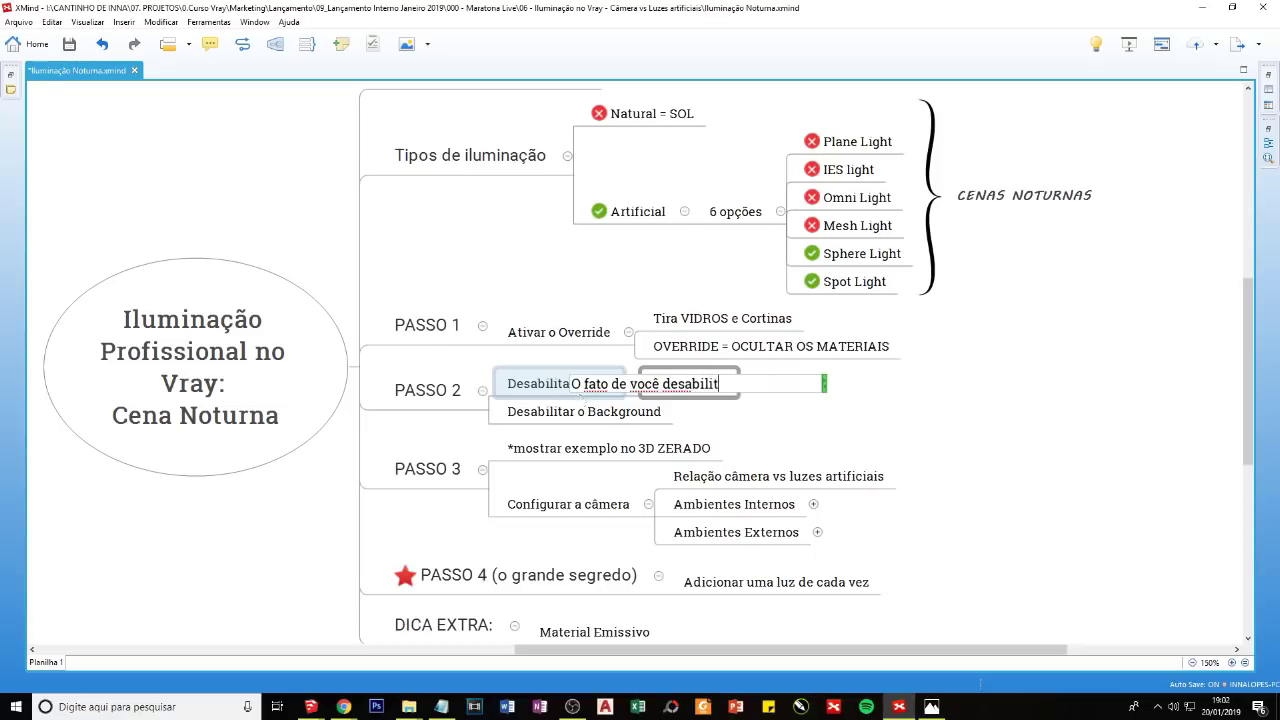
text(ar o sol, não sig)
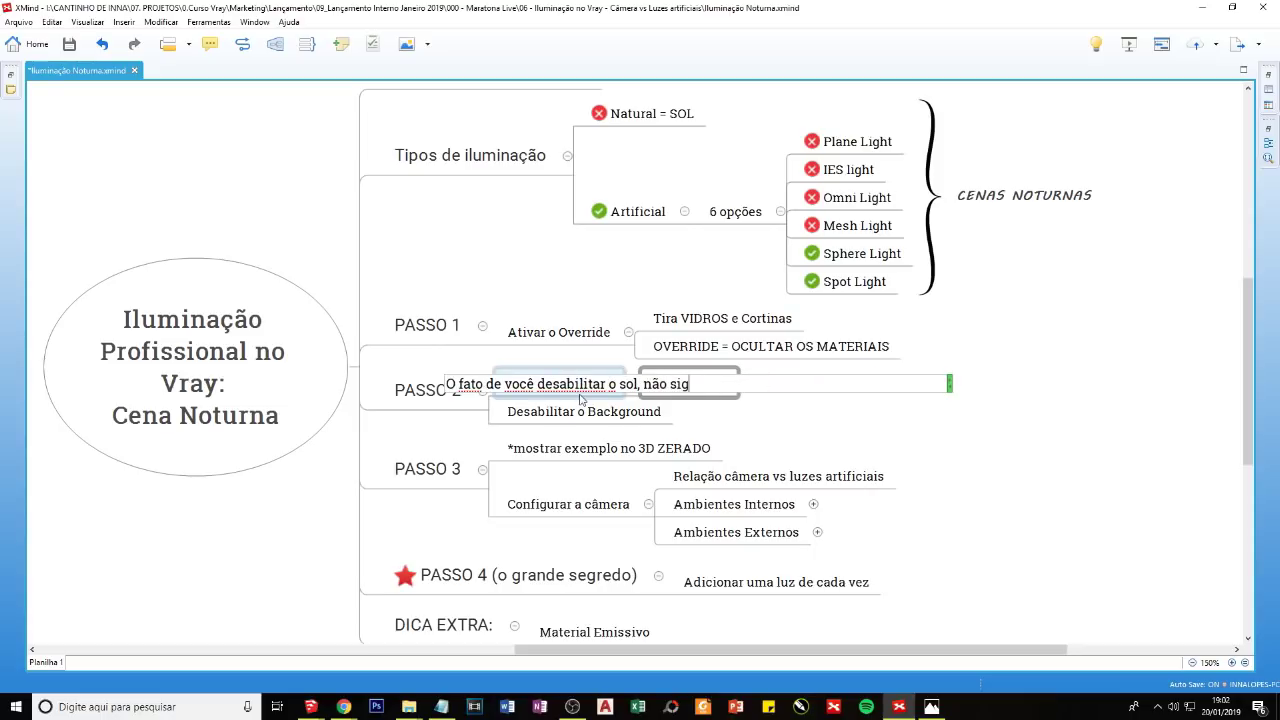
text(nifica que a noite)
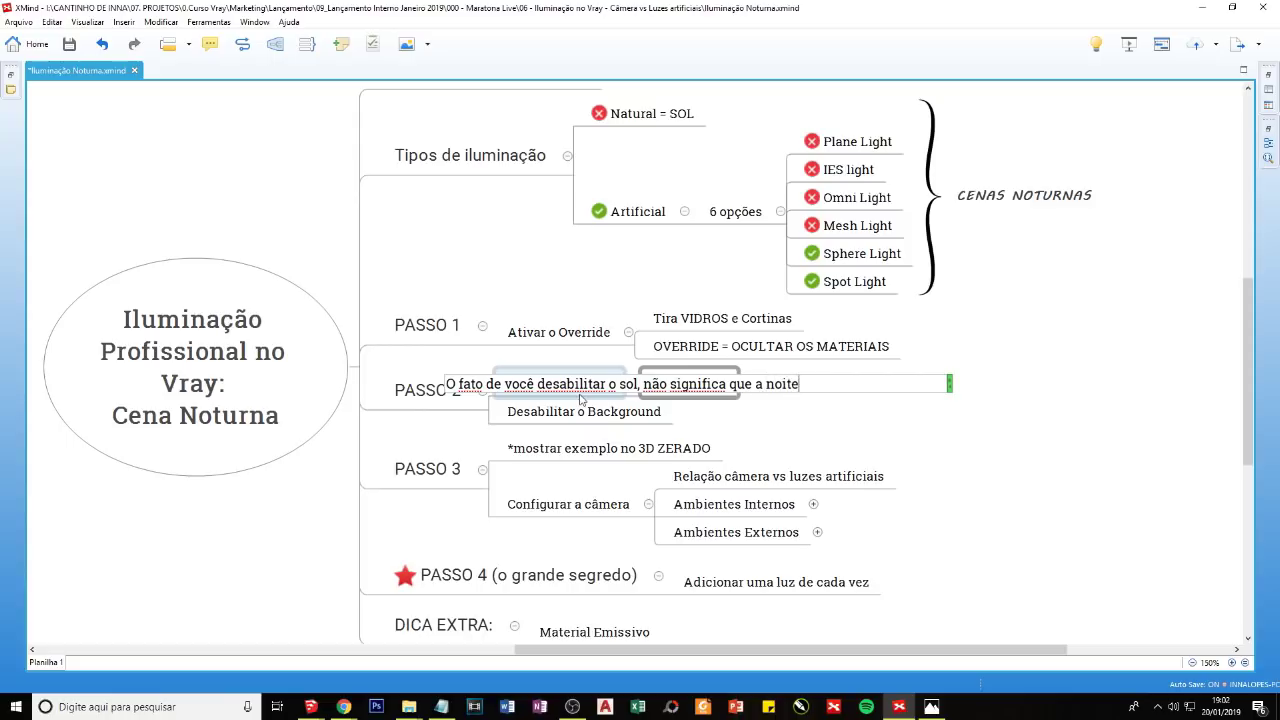
text( vai chegar.)
key(Return)
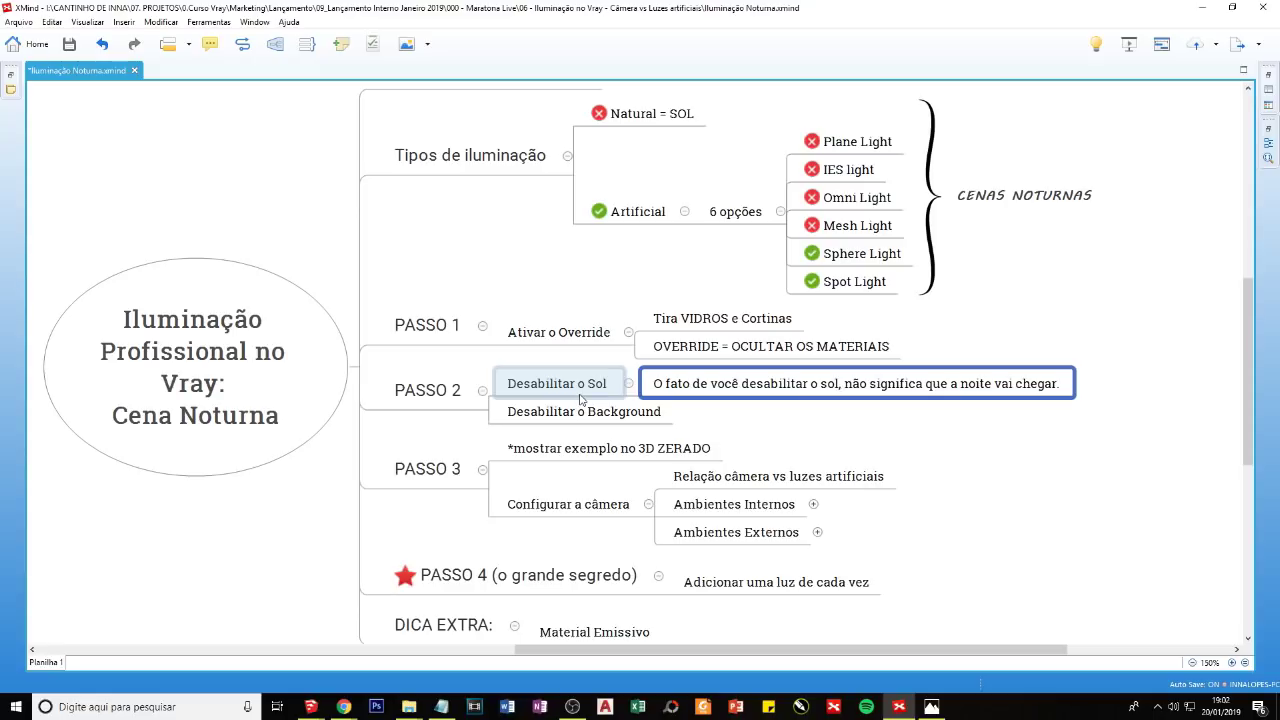
click(931, 707)
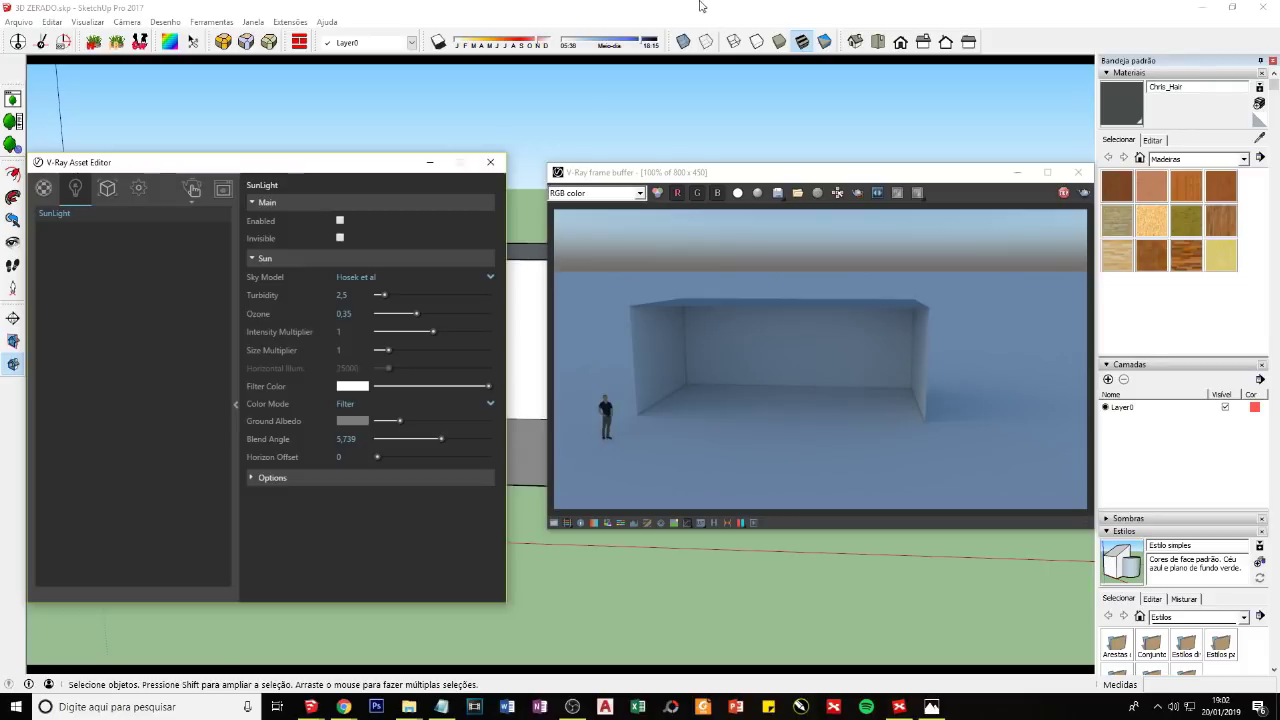
click(607, 45)
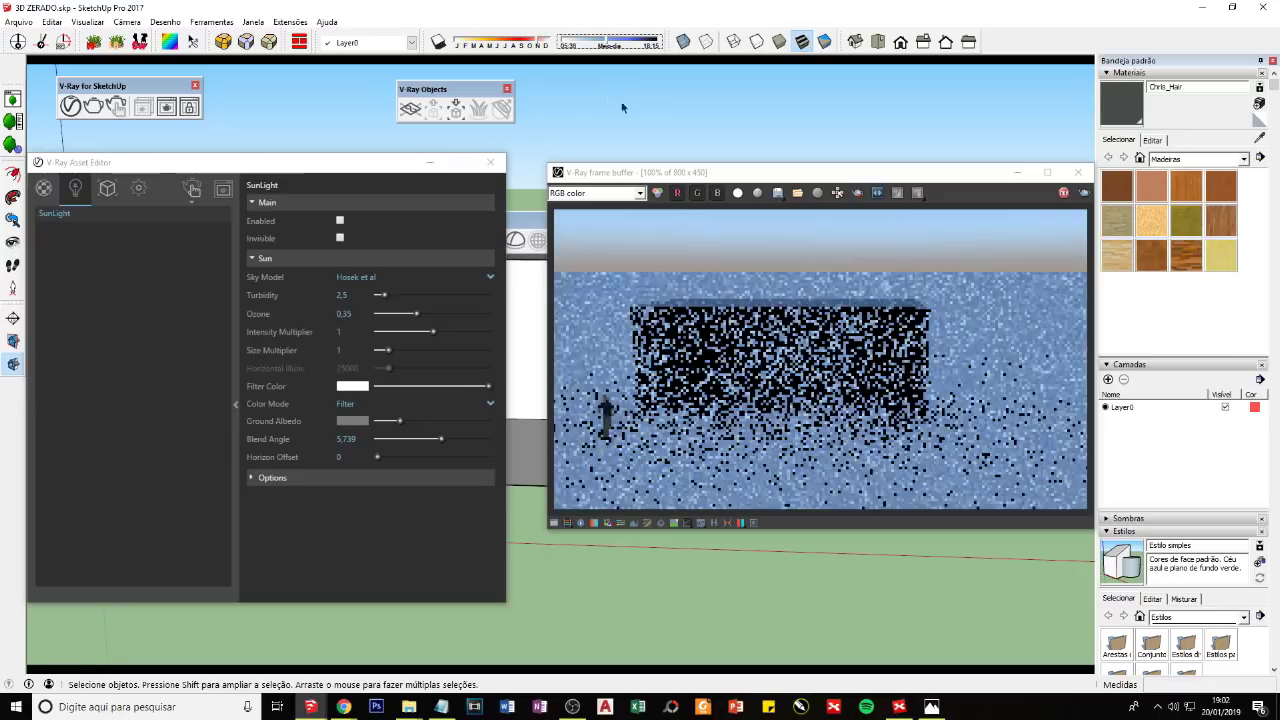
drag(627, 48, 650, 46)
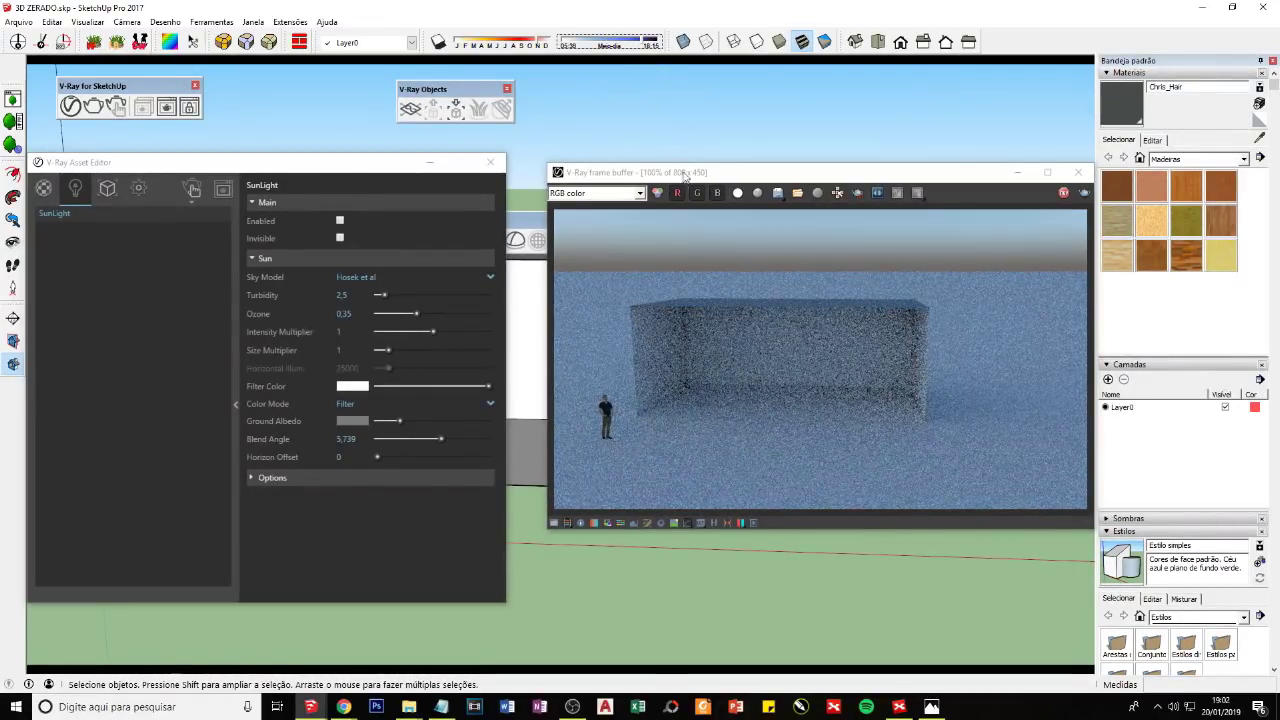
click(658, 45)
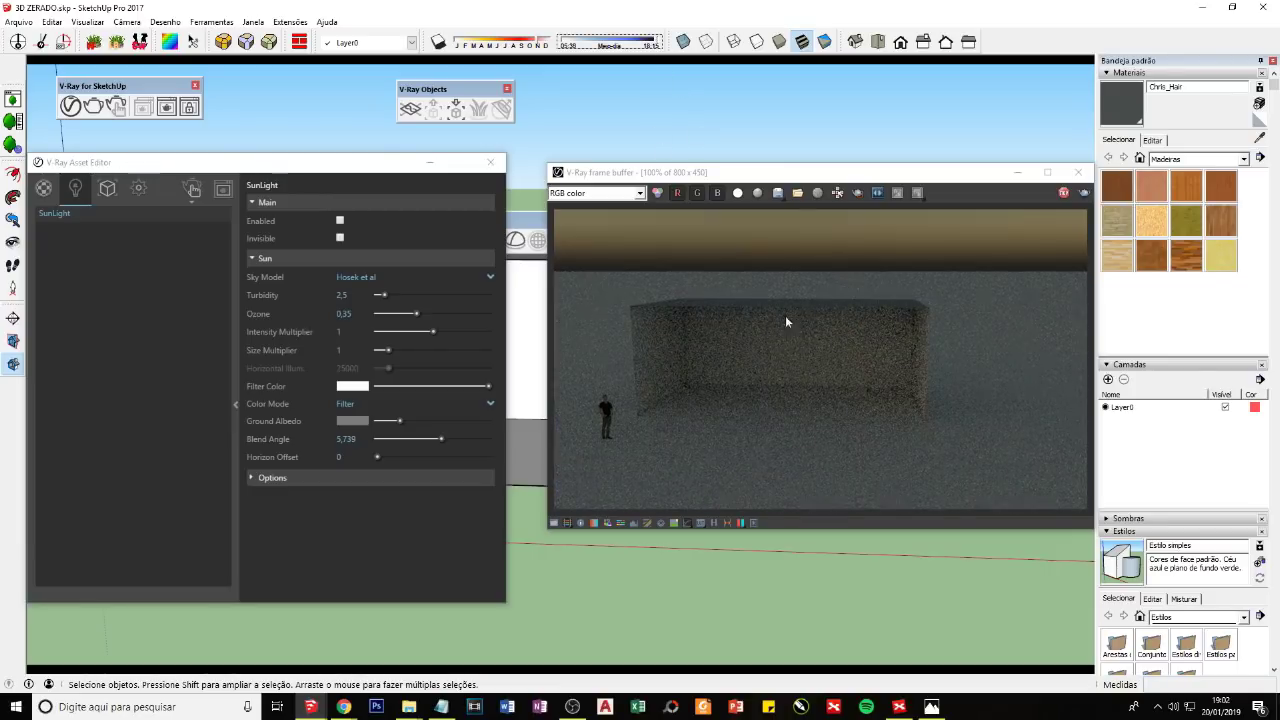
click(645, 44)
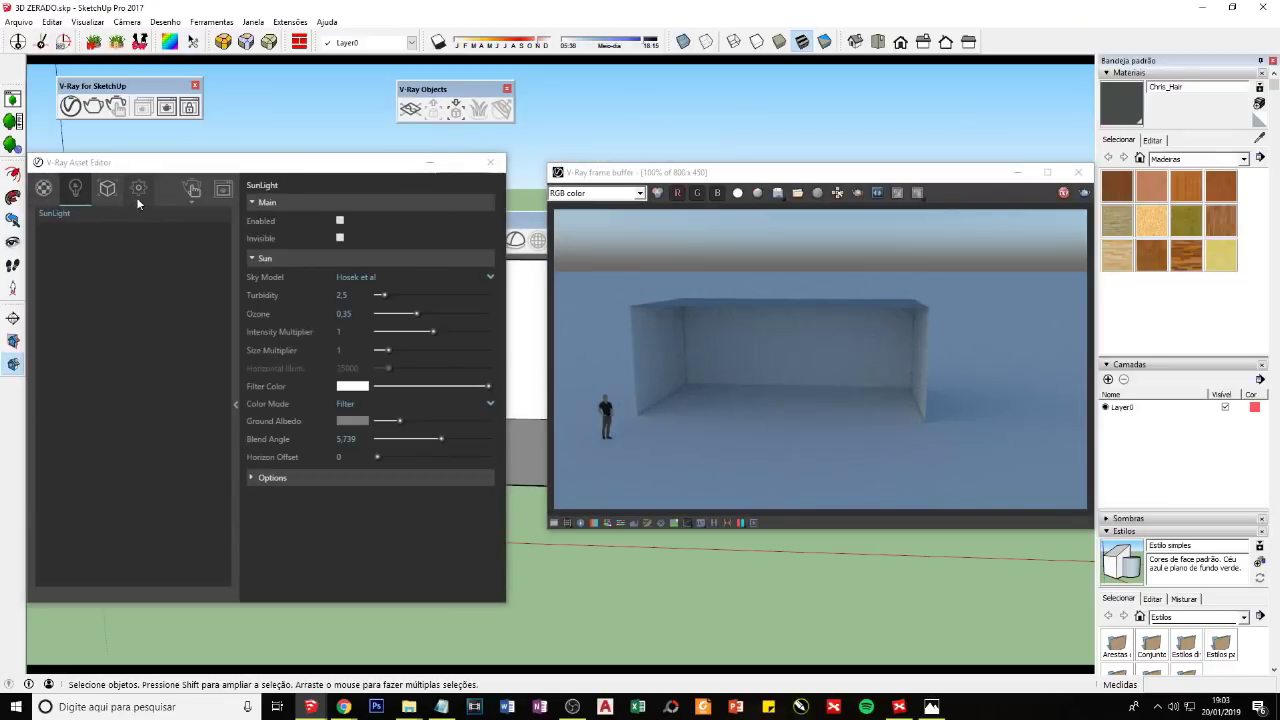
Step: Expand Environment in V-Ray's Settings tab and uncheck Background
click(138, 192)
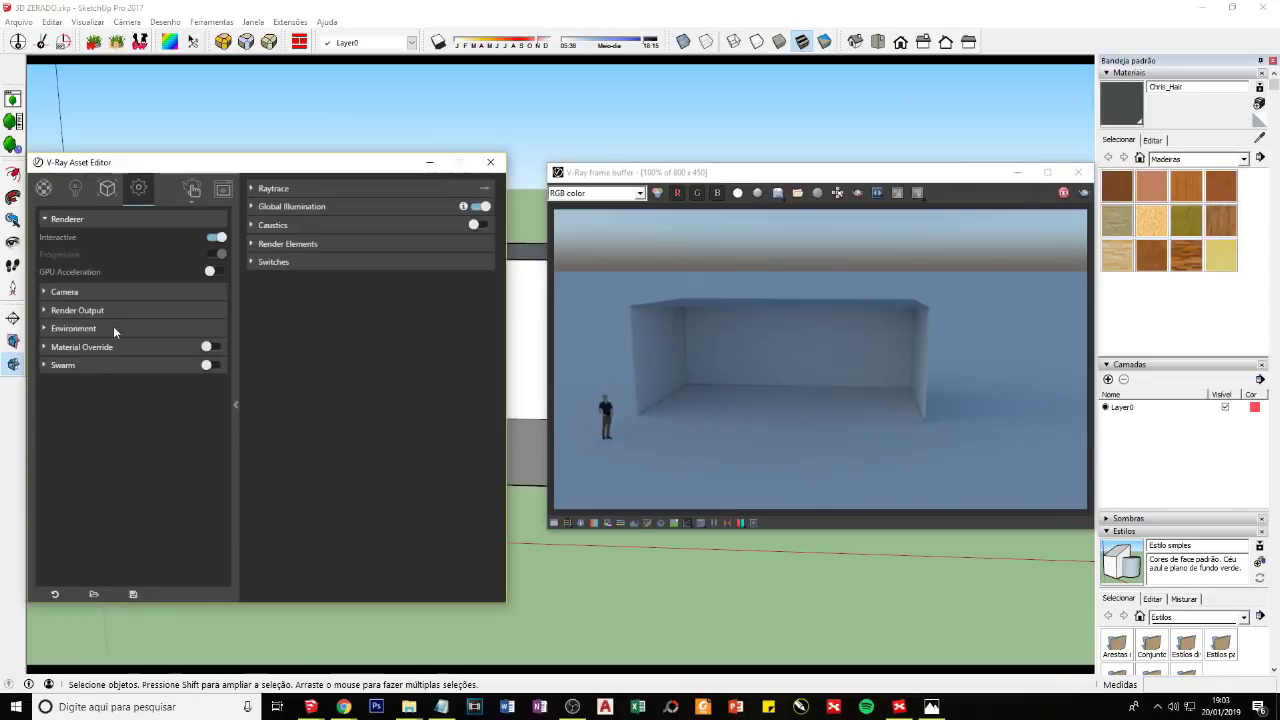
click(114, 328)
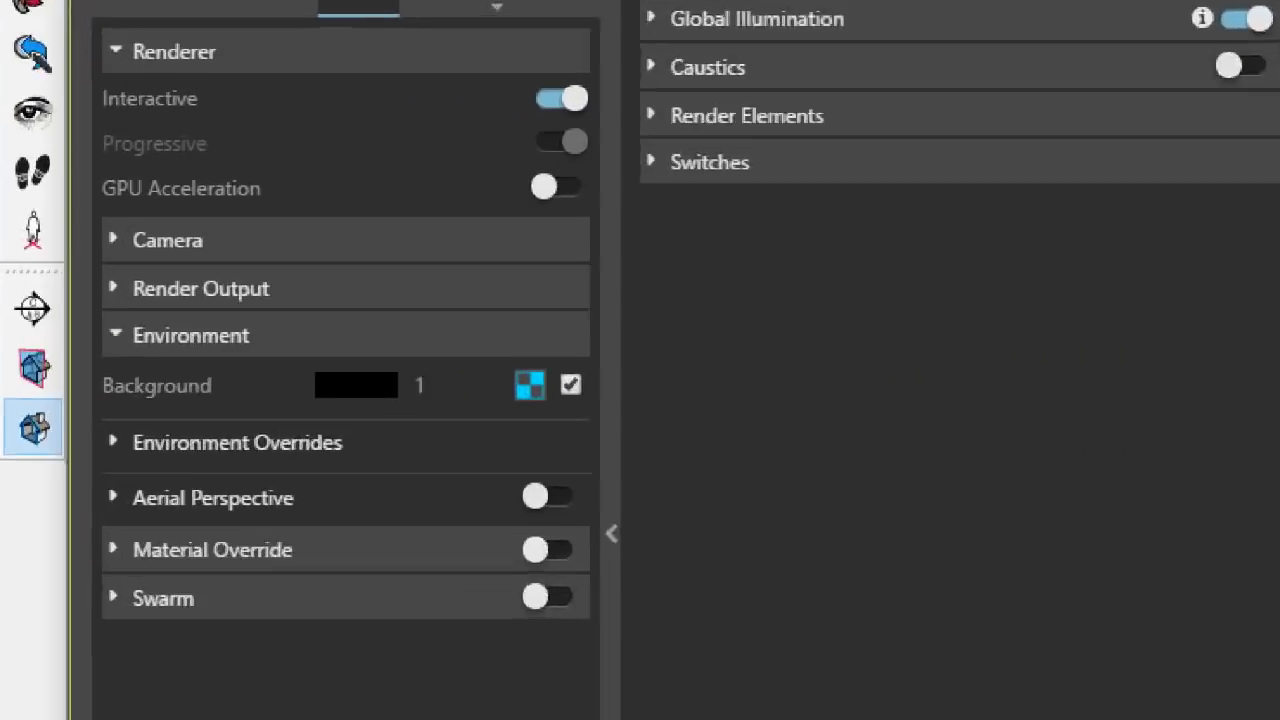
mouse_move(75, 422)
mouse_down()
mouse_move(100, 358)
mouse_move(115, 420)
mouse_up()
mouse_move(288, 330)
mouse_down()
mouse_move(316, 372)
mouse_move(264, 400)
mouse_move(290, 413)
mouse_up()
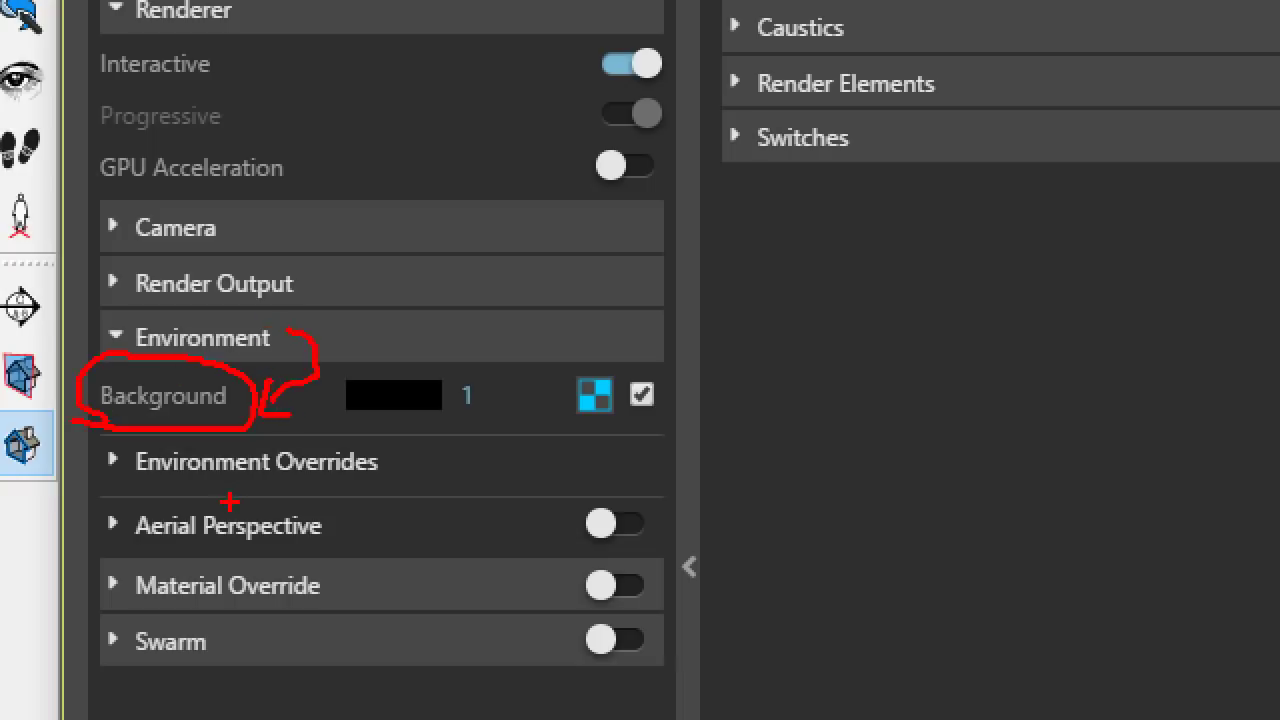
mouse_move(684, 369)
mouse_down()
mouse_move(557, 384)
mouse_move(666, 392)
mouse_move(670, 368)
mouse_up()
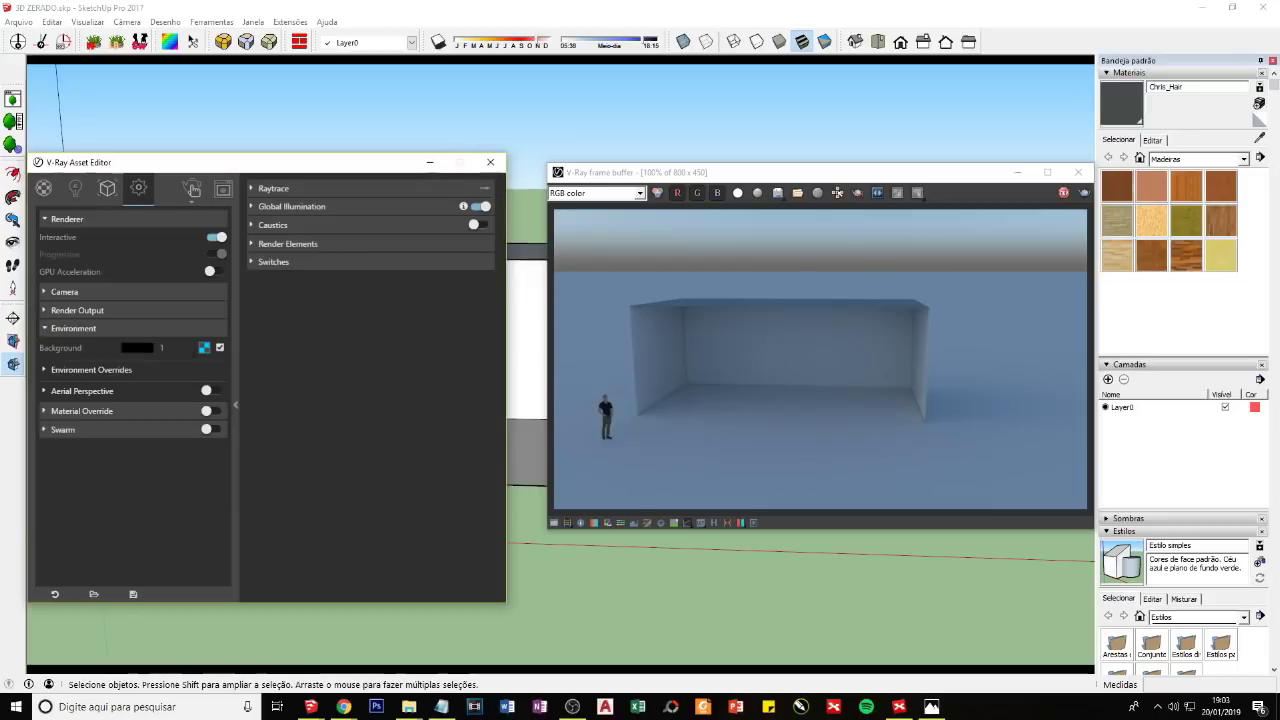
click(220, 347)
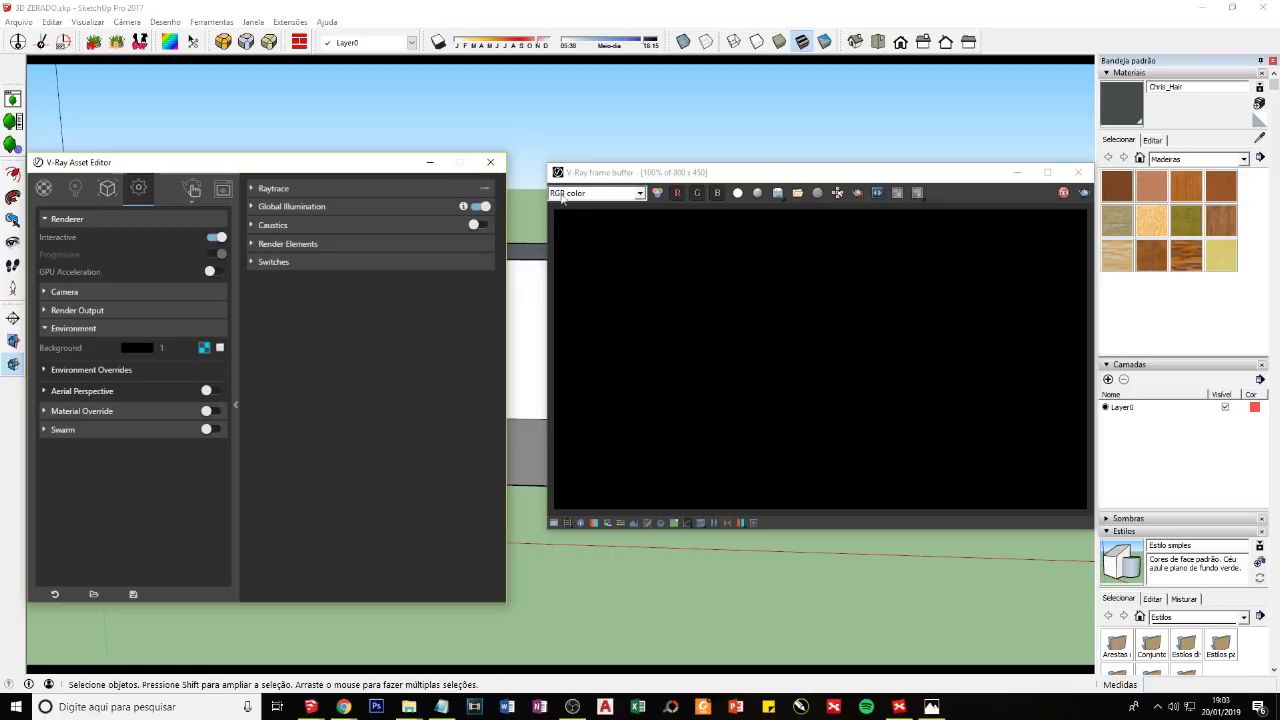
Step: Move the frame buffer aside, close the V-Ray Asset Editor, and return to the XMind map
drag(592, 176, 675, 177)
drag(397, 165, 239, 156)
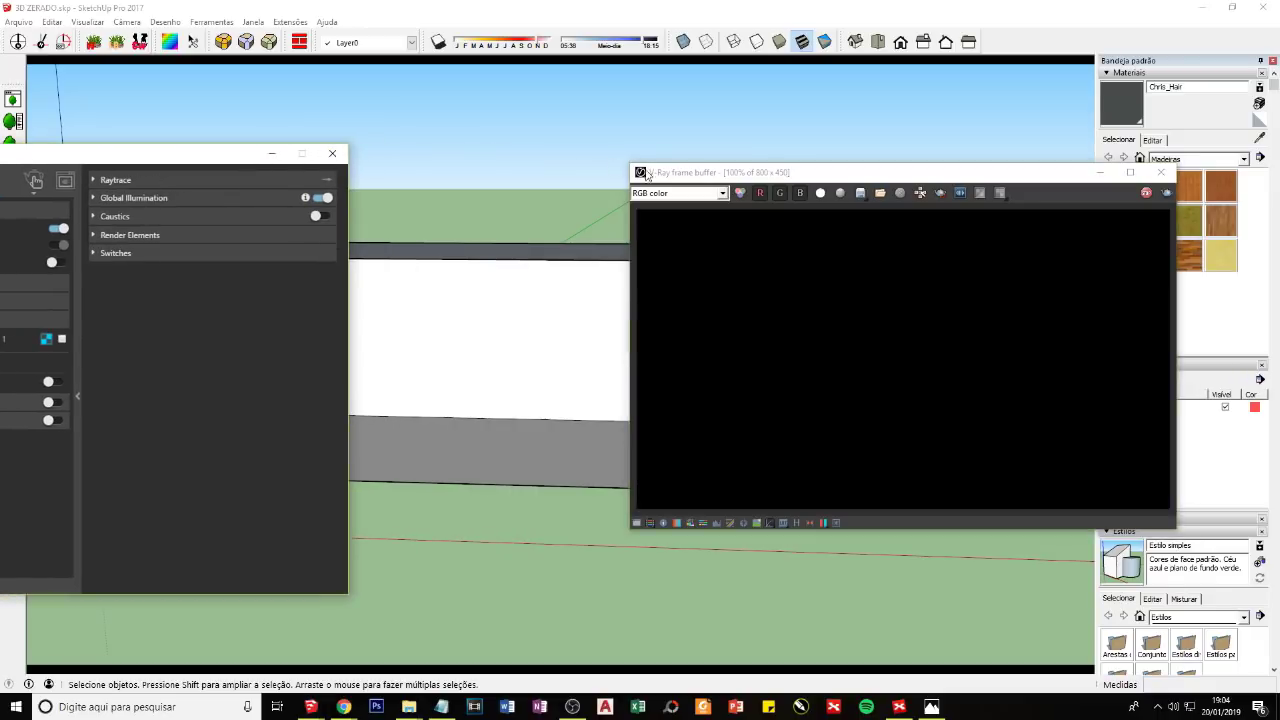
drag(671, 175, 777, 176)
click(271, 154)
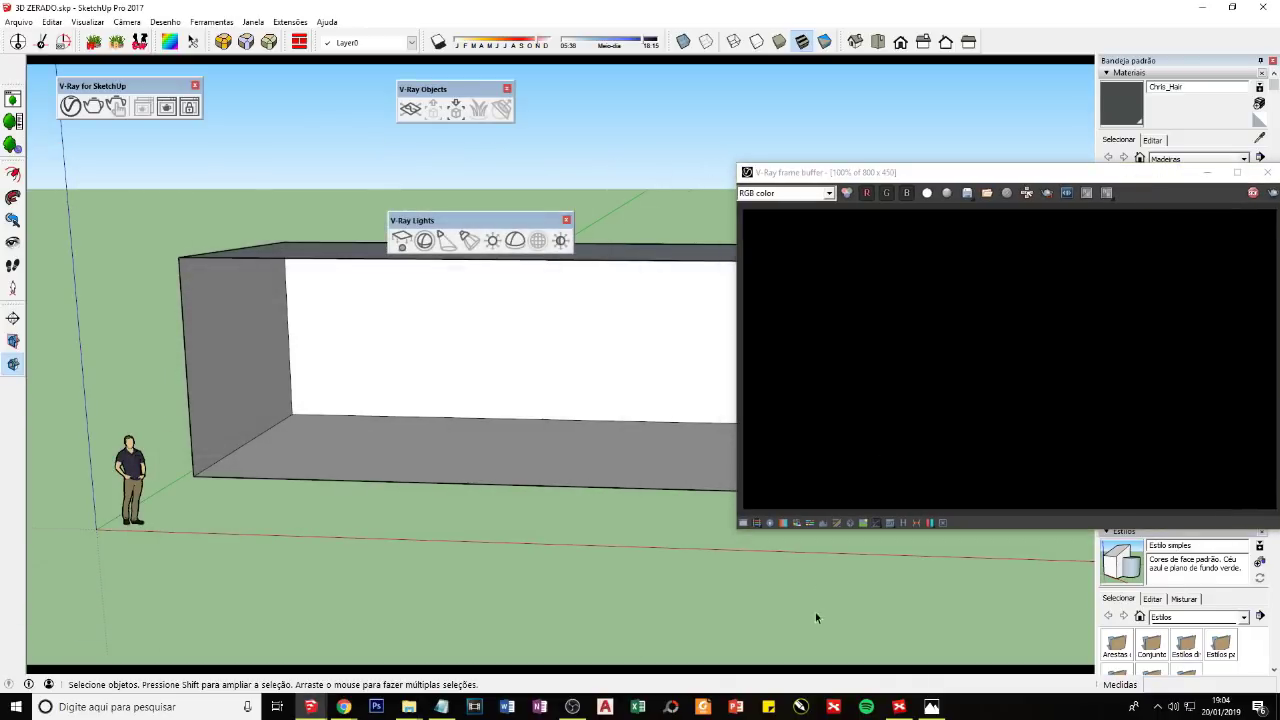
click(899, 706)
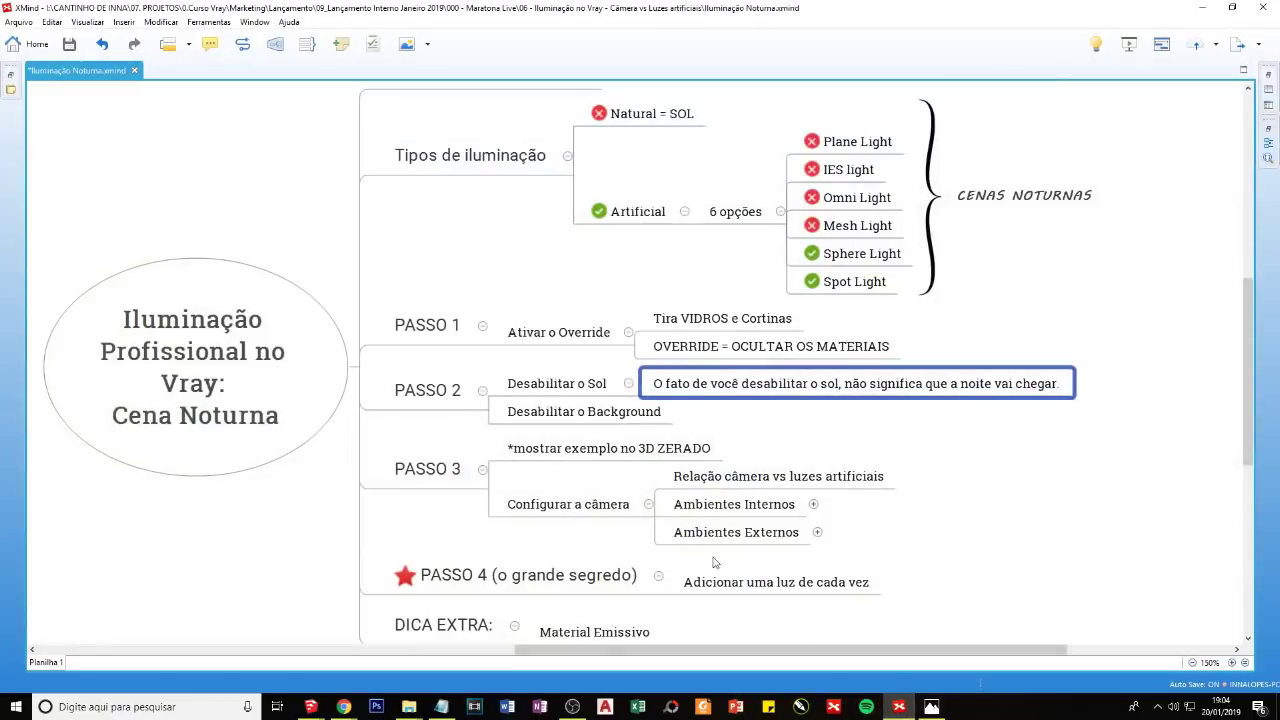
Step: Review the PASSO 2 and PASSO 3 topics, ending on 'Configurar a câmera'
click(421, 487)
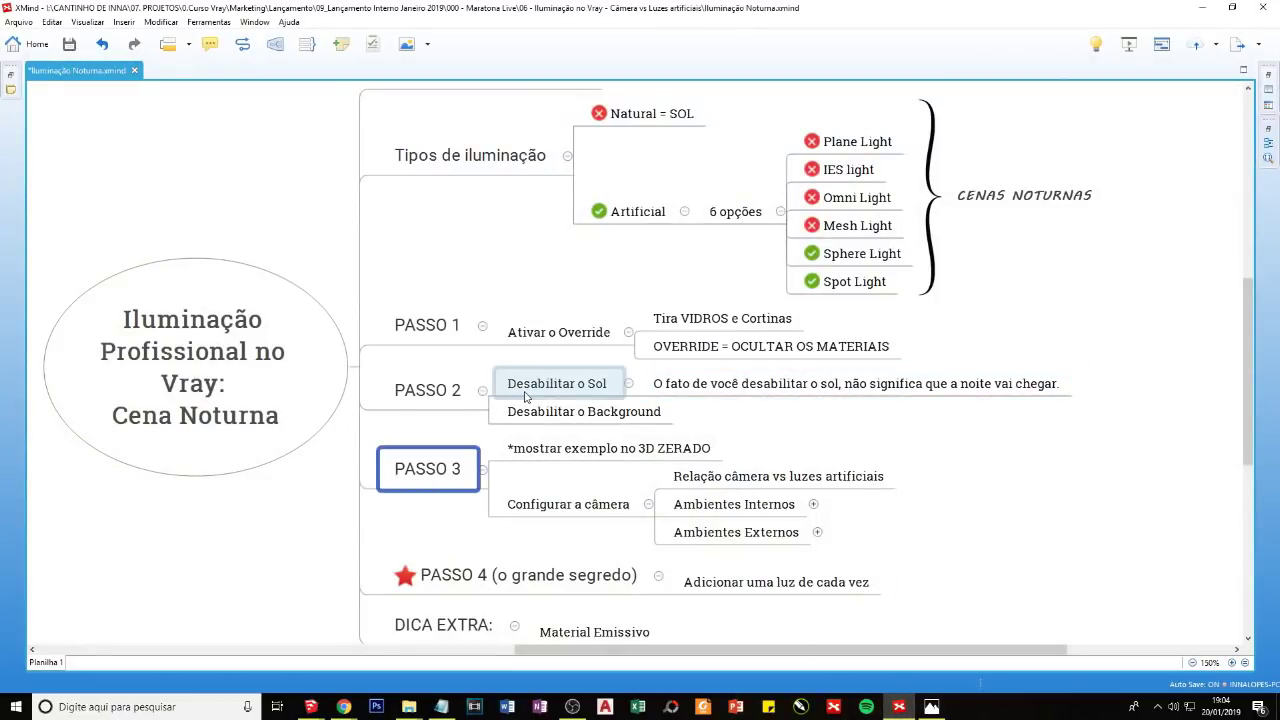
click(495, 386)
click(533, 421)
click(437, 482)
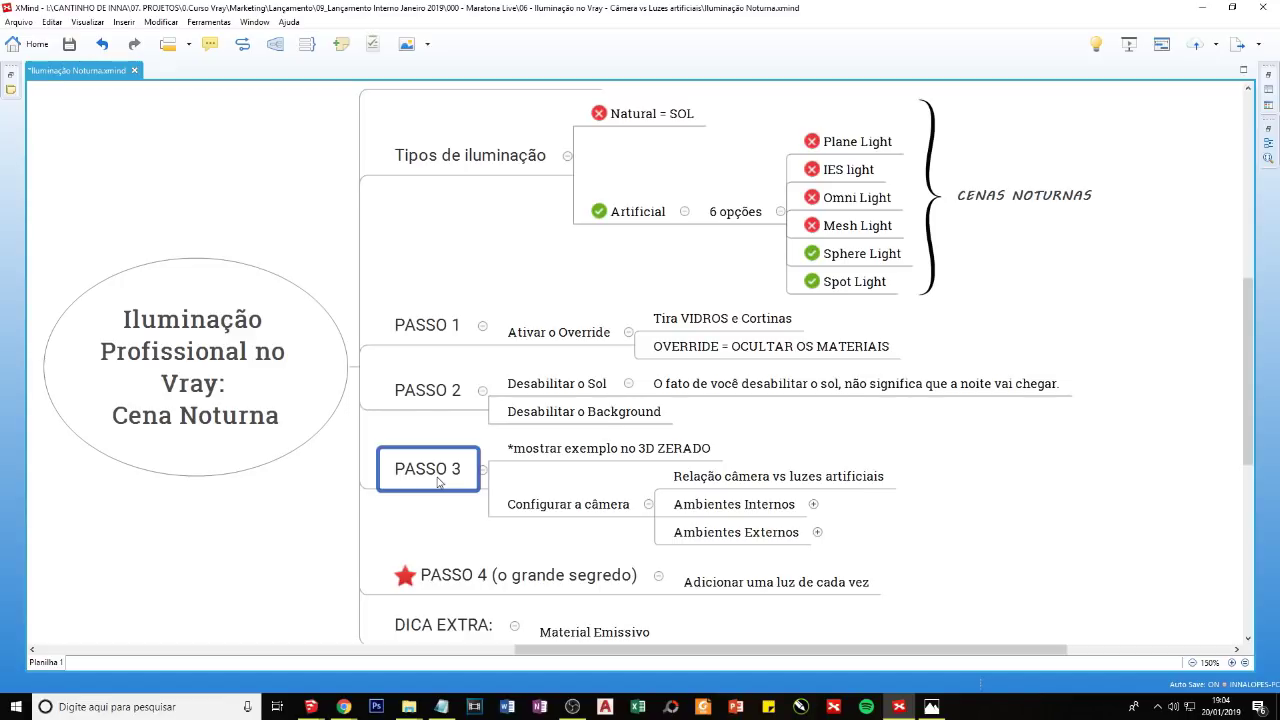
click(600, 510)
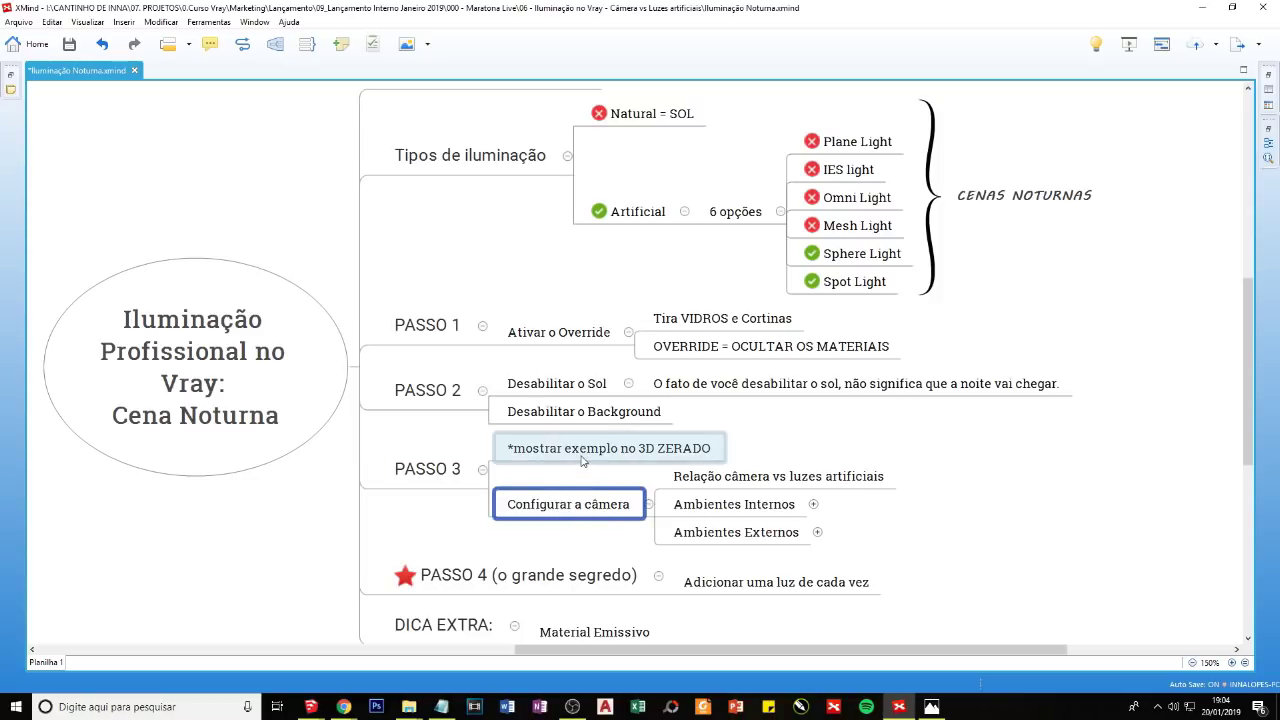
Step: Delete the '*mostrar exemplo no 3D ZERADO' topic and select 'Relação câmera vs luzes artificiais'
click(580, 466)
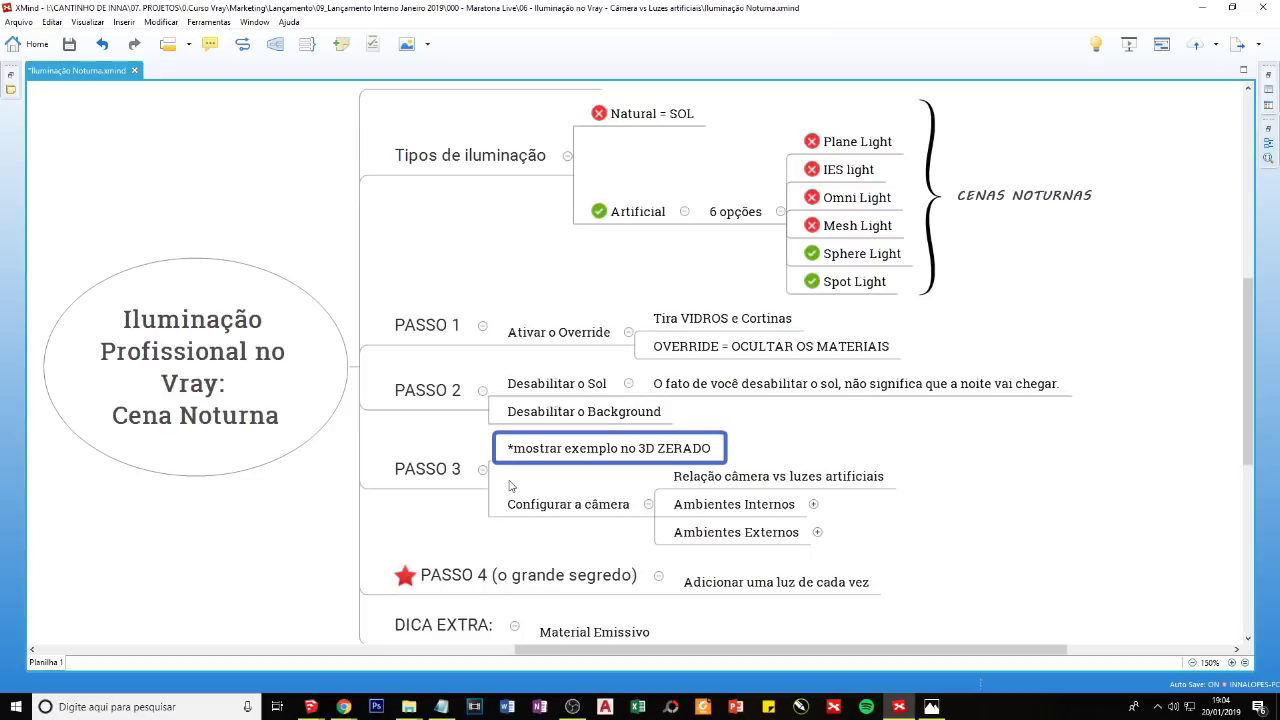
key(Delete)
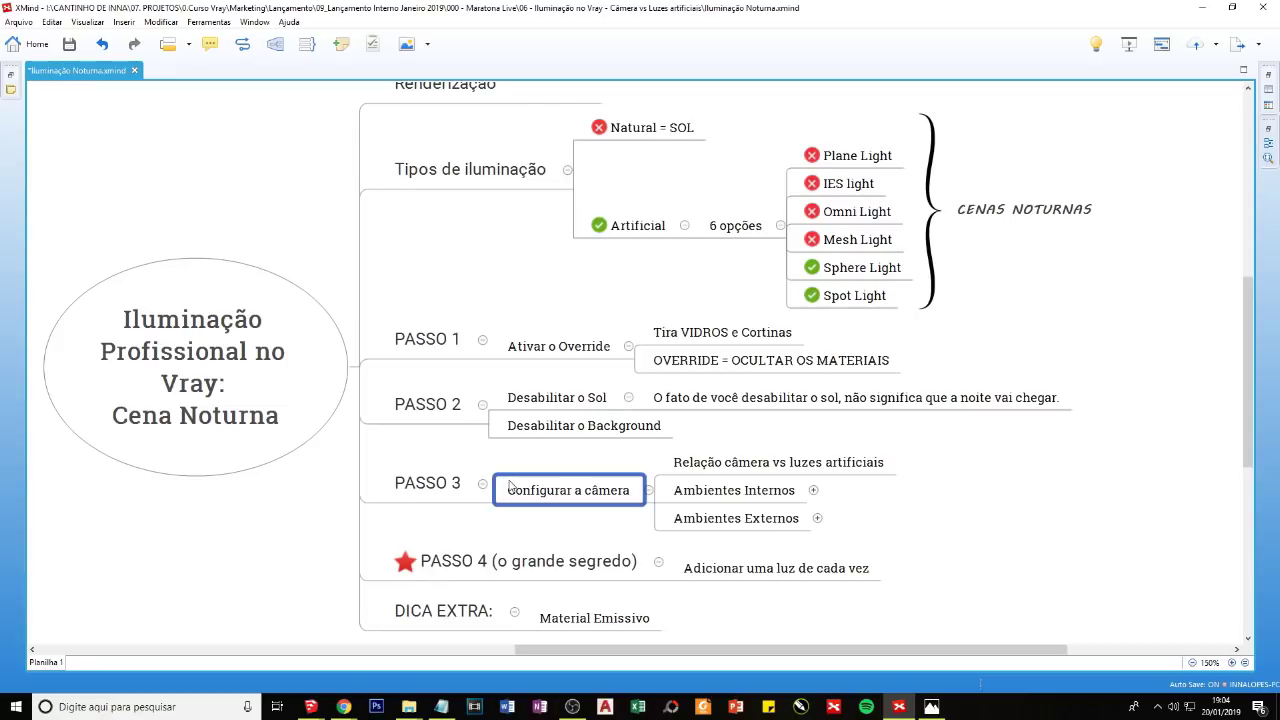
click(728, 468)
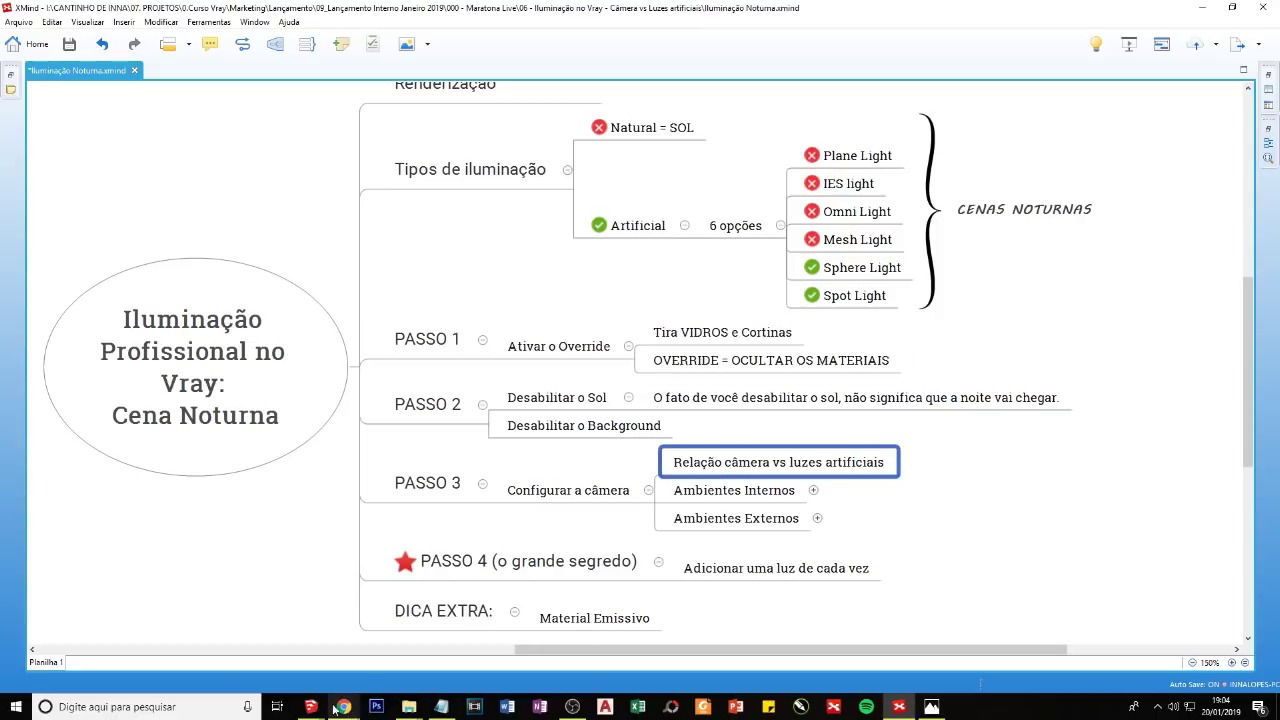
click(479, 657)
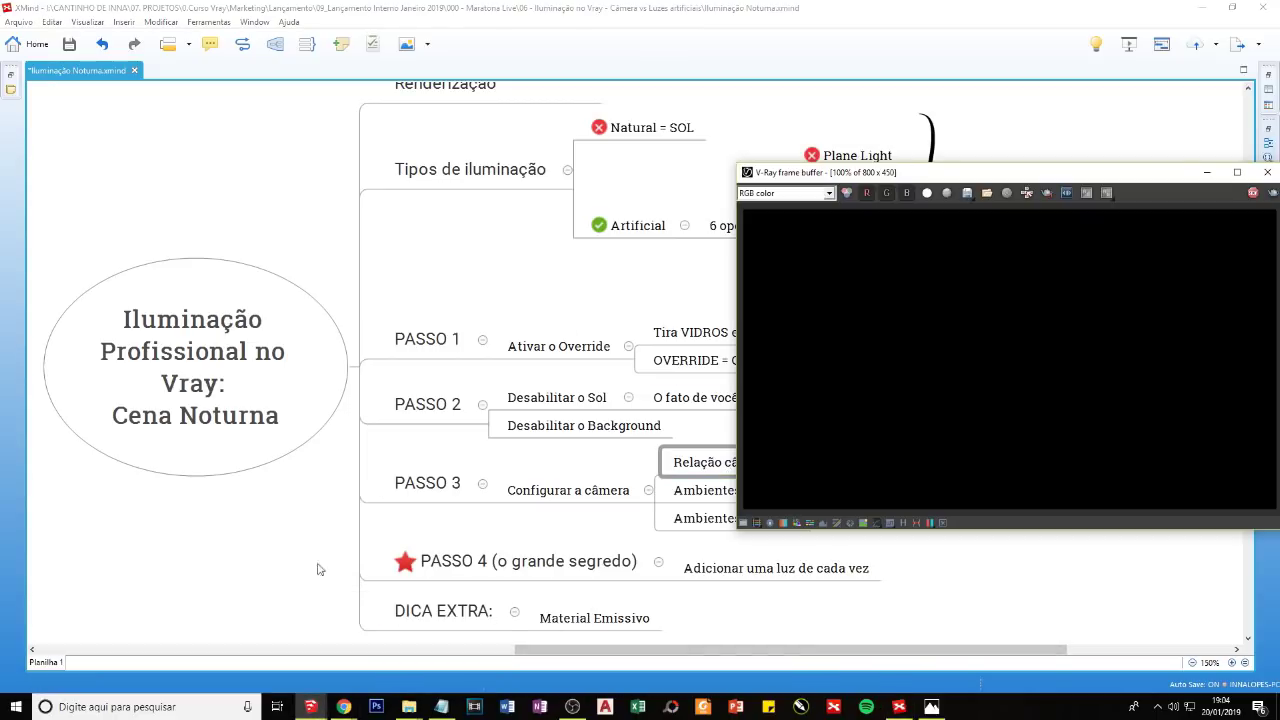
click(300, 701)
mouse_move(311, 706)
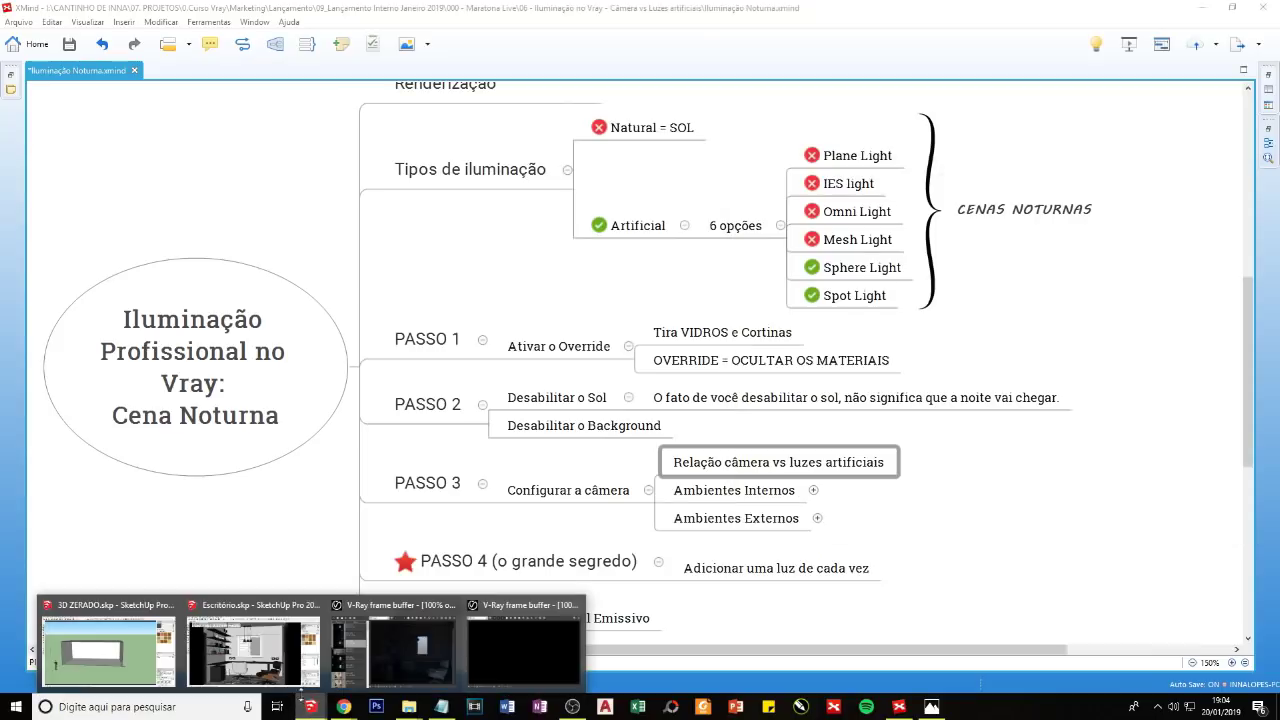
Step: Switch to the 3D ZERADO.skp model, then bring the Notepad workshop notes forward
click(140, 655)
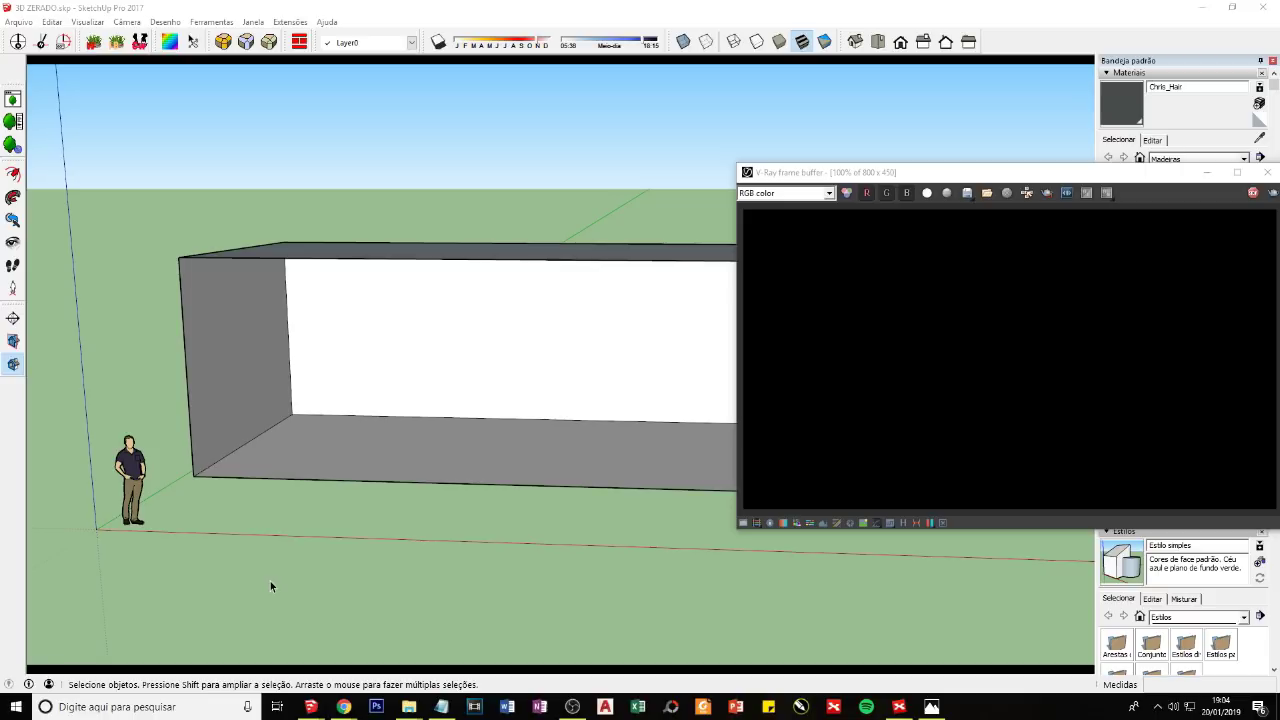
click(441, 706)
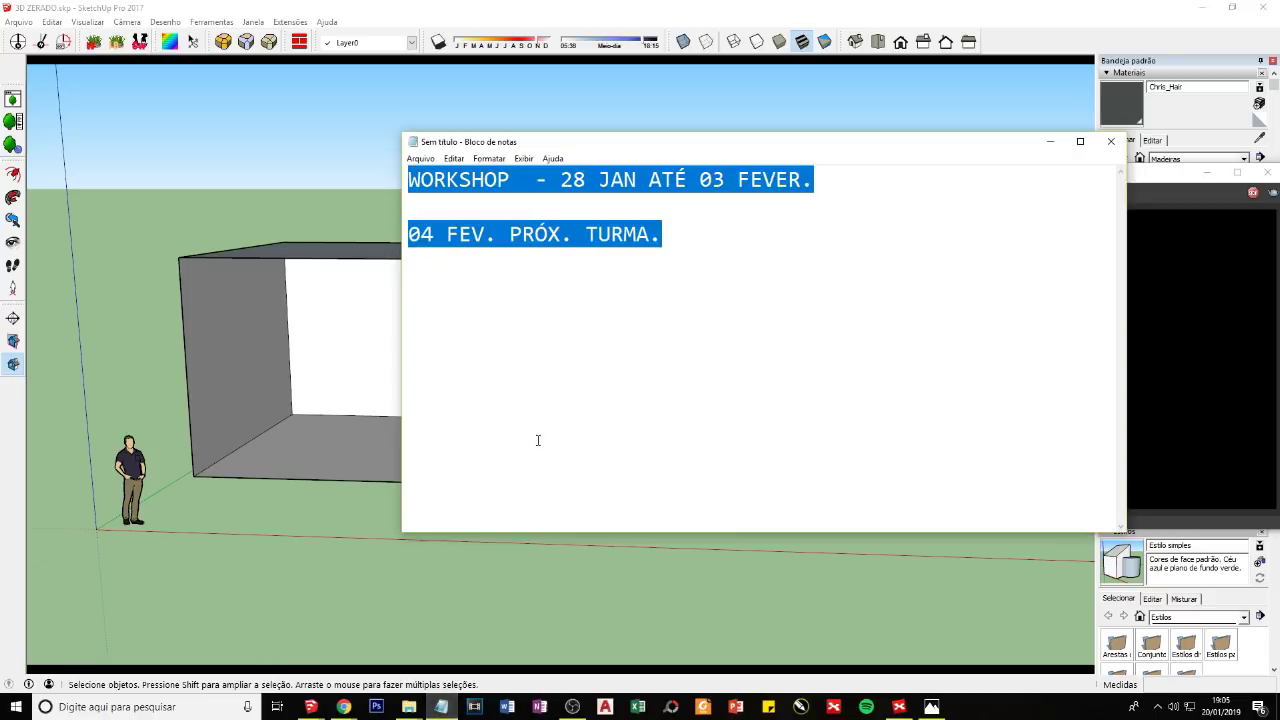
Step: Replace the workshop dates with 'existe uma relação muito próxima entre as configurações da câmera do V-ray com as luzes artificiais.'
text(existe u)
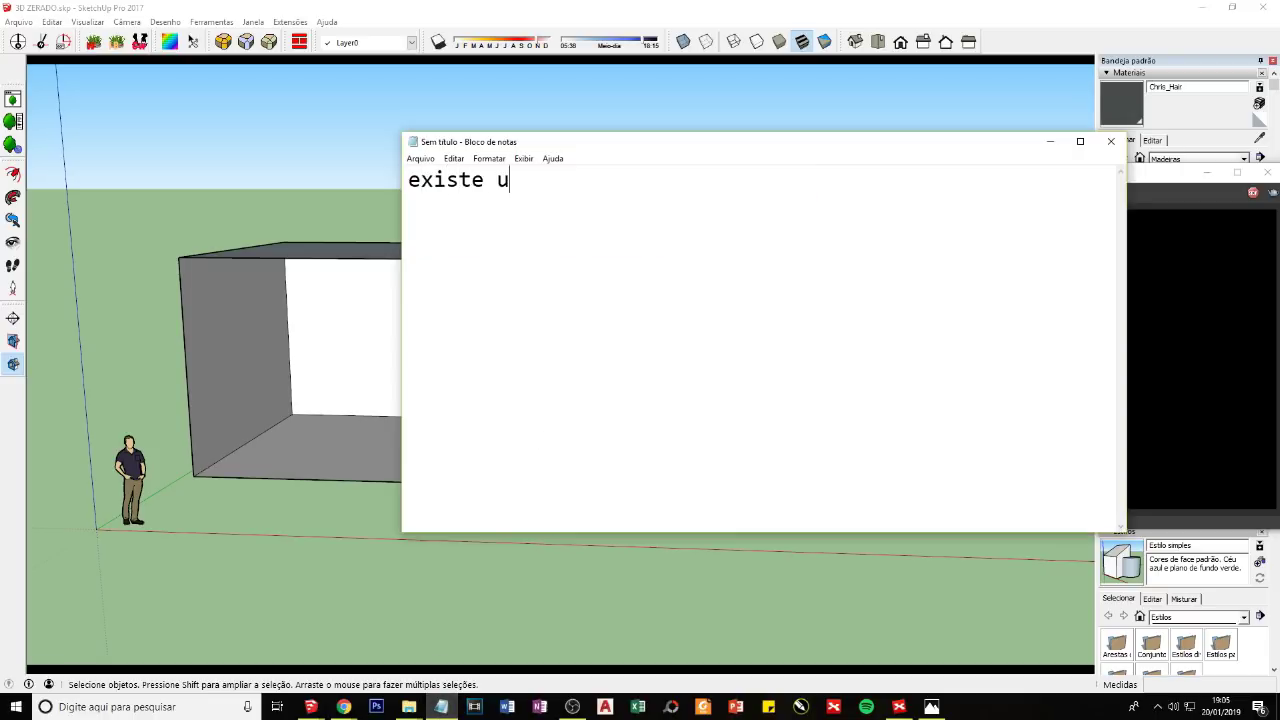
text(ma rela)
text(ção muito pró)
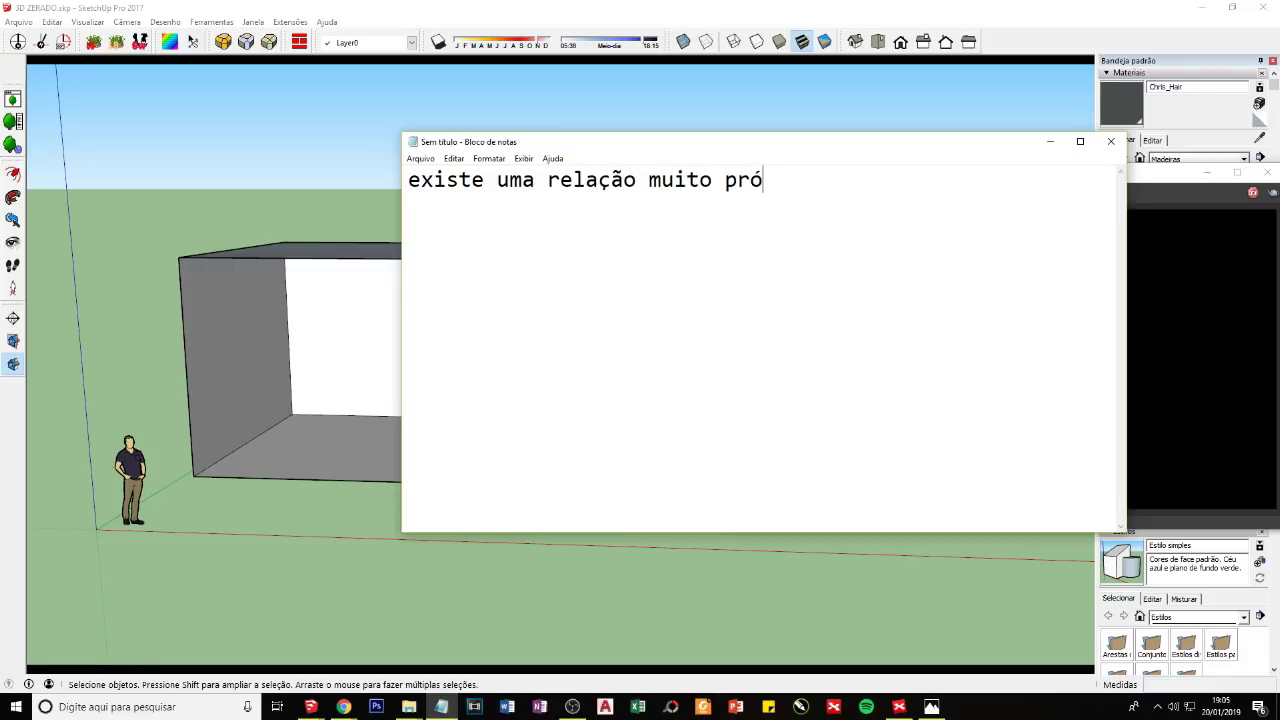
text(xima entre as)
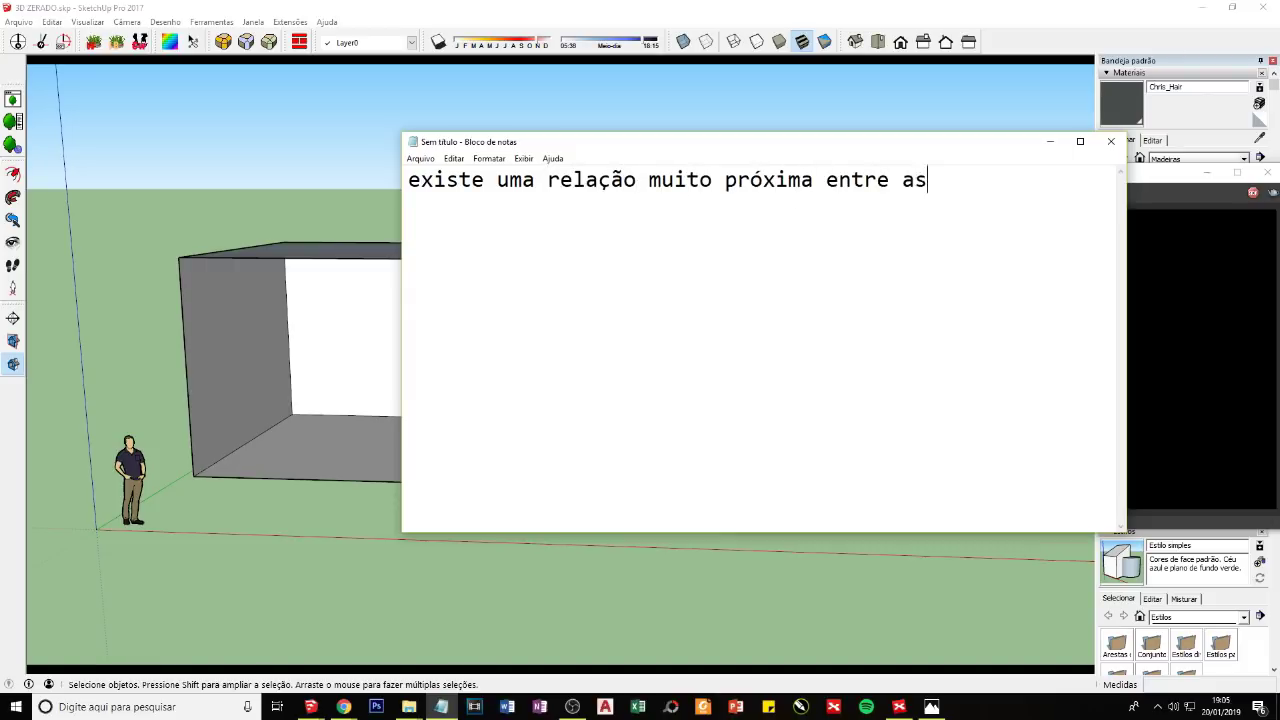
text( configurações d)
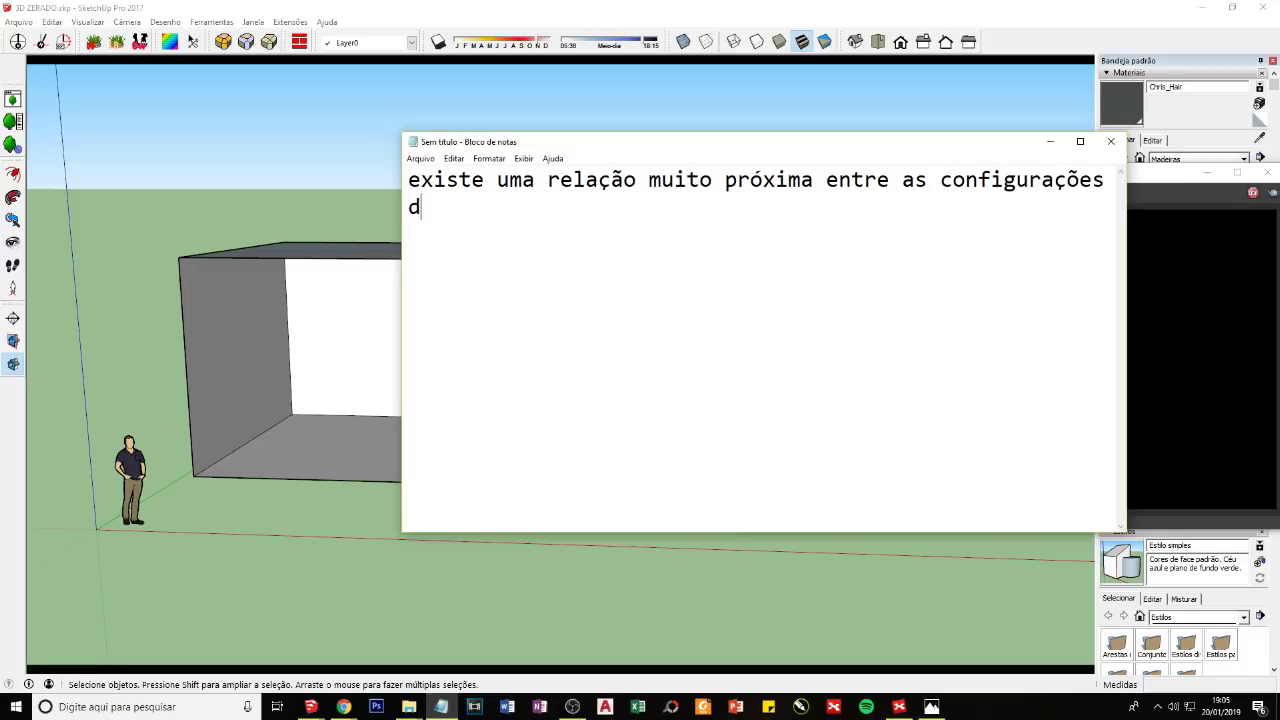
text(a câmera do v)
key(BackSpace)
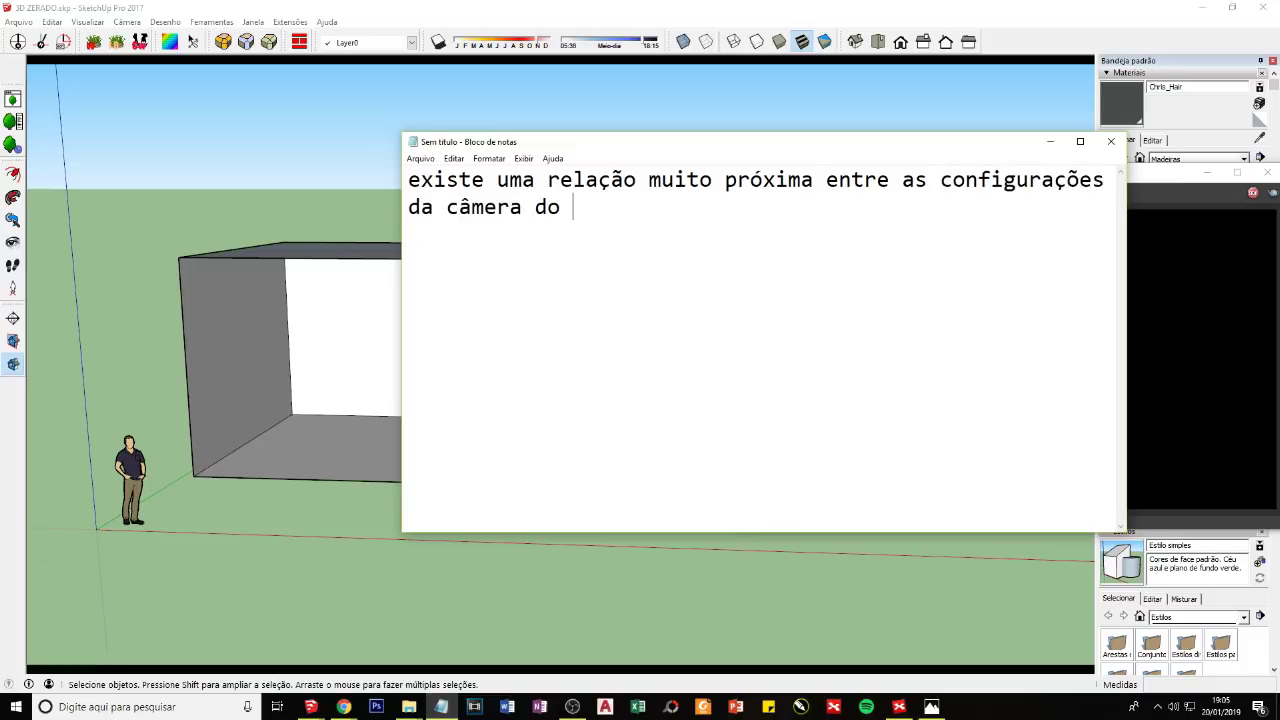
text(V-ray com as l)
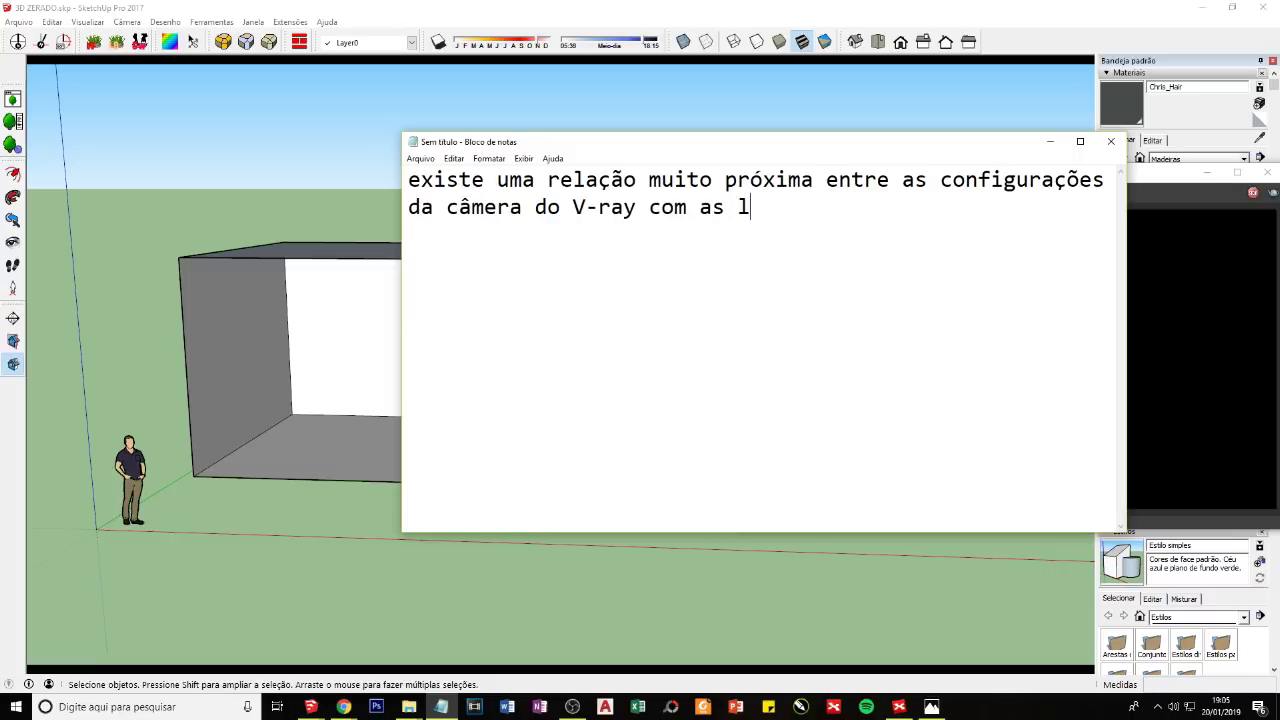
text(uzes artifici)
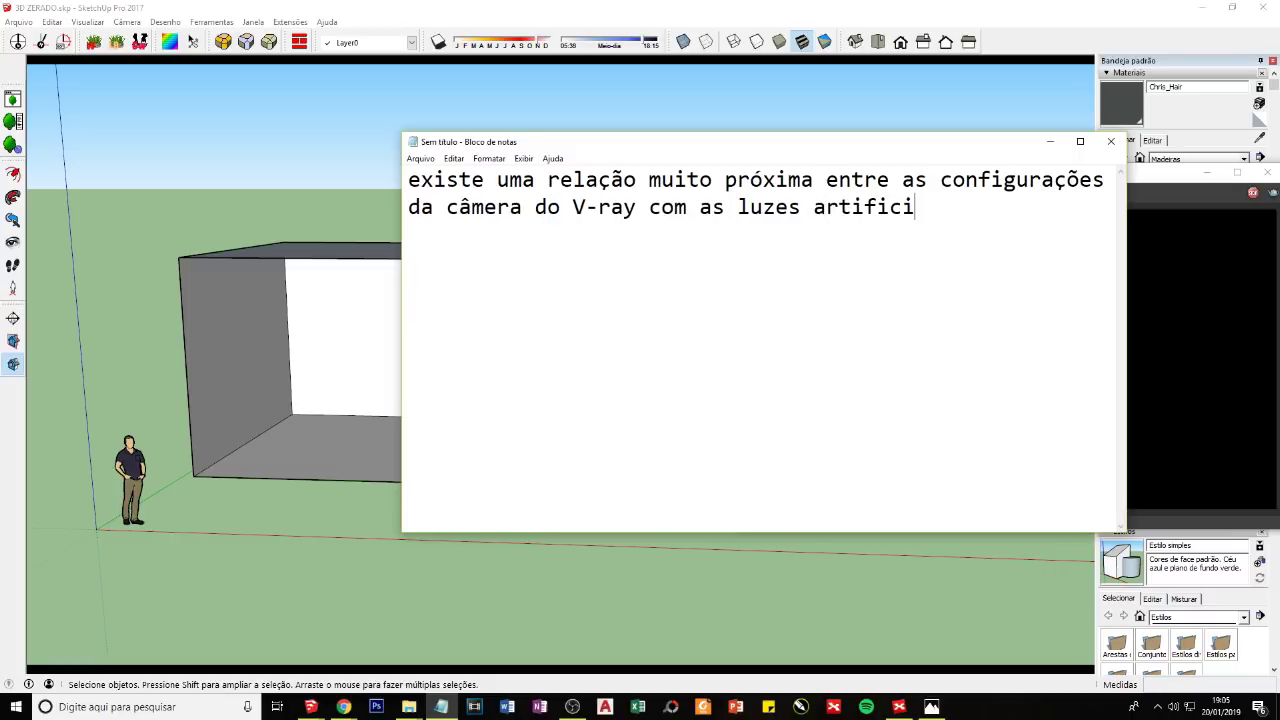
text(ais.)
Step: Minimize Notepad, dock the V-Ray Lights toolbar, and orbit and zoom into the box
click(1051, 141)
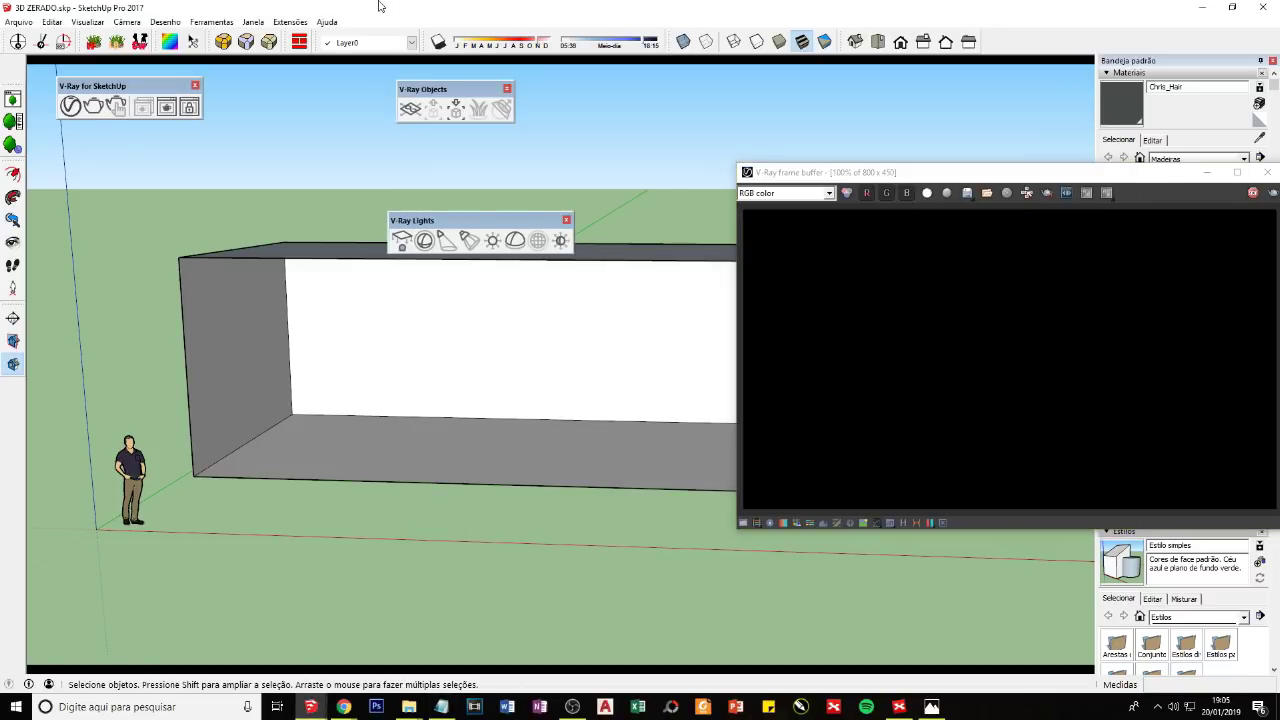
drag(444, 224, 264, 96)
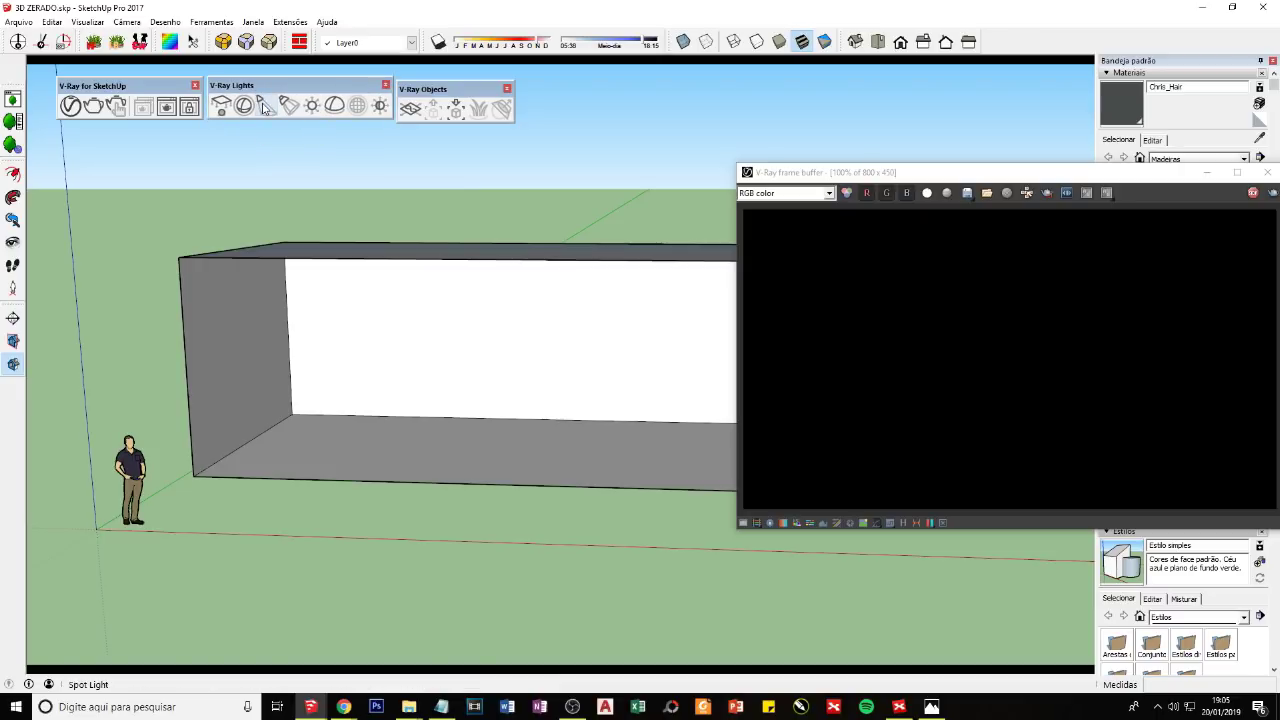
middle_drag(388, 318, 391, 191)
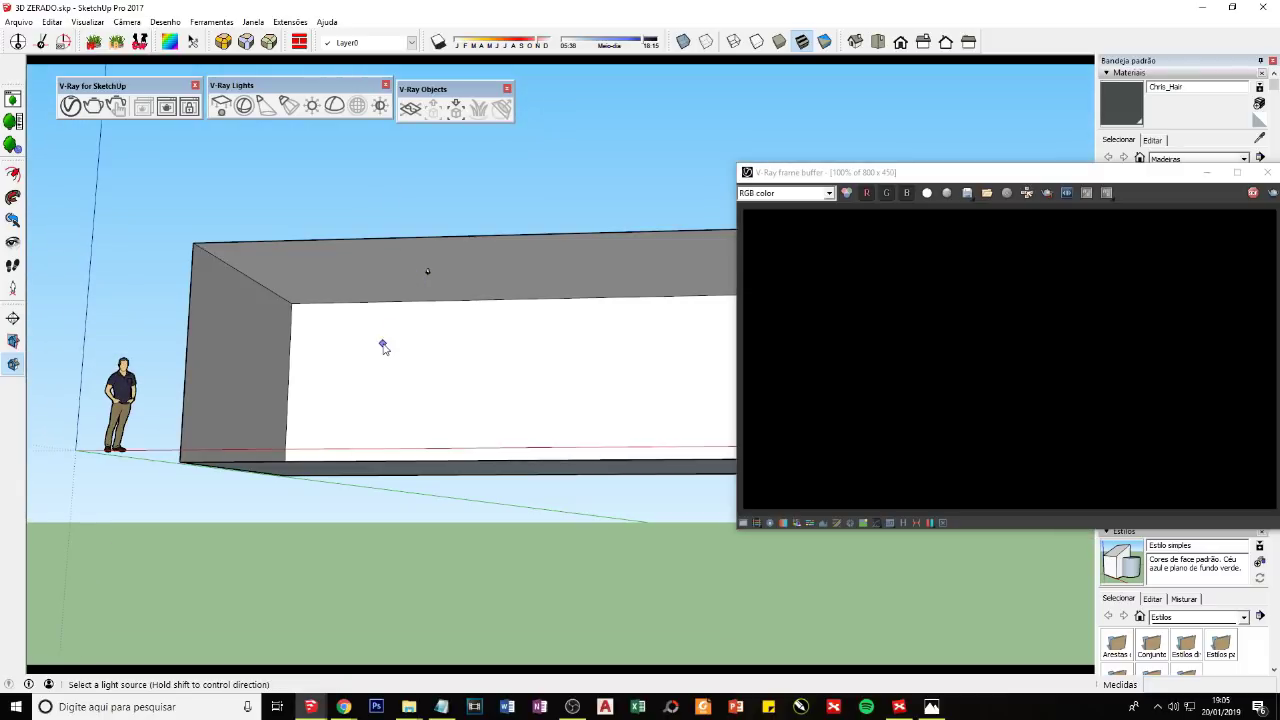
middle_drag(408, 286, 419, 313)
scroll(422, 290, up, 3)
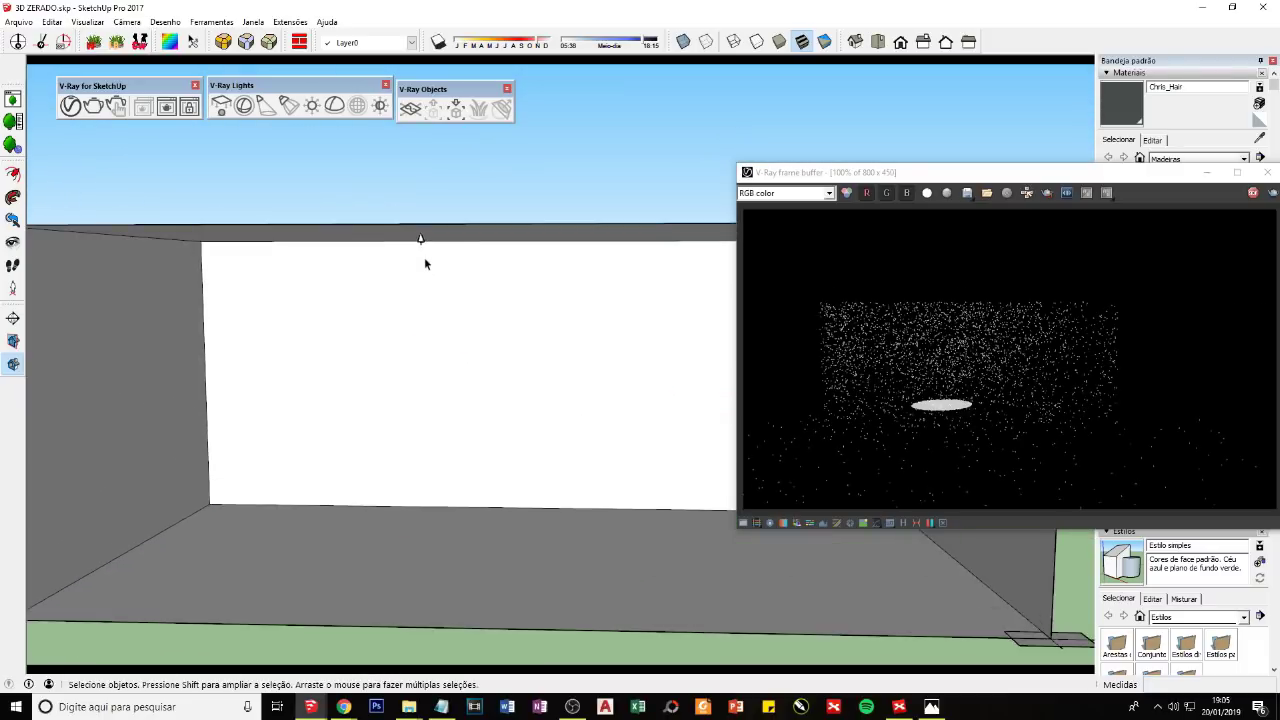
scroll(423, 240, up, 3)
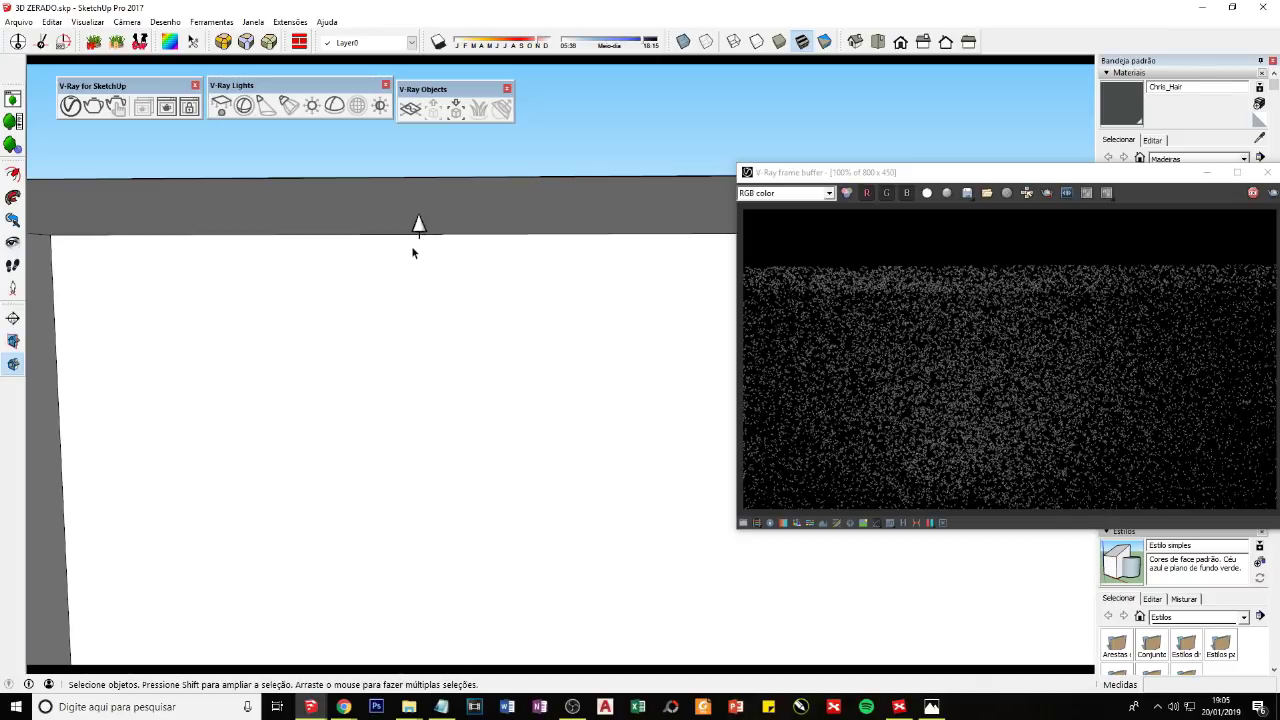
Step: Scale up the spot light at the top of the box and show its V-Ray light properties
click(418, 222)
scroll(428, 289, down, 1)
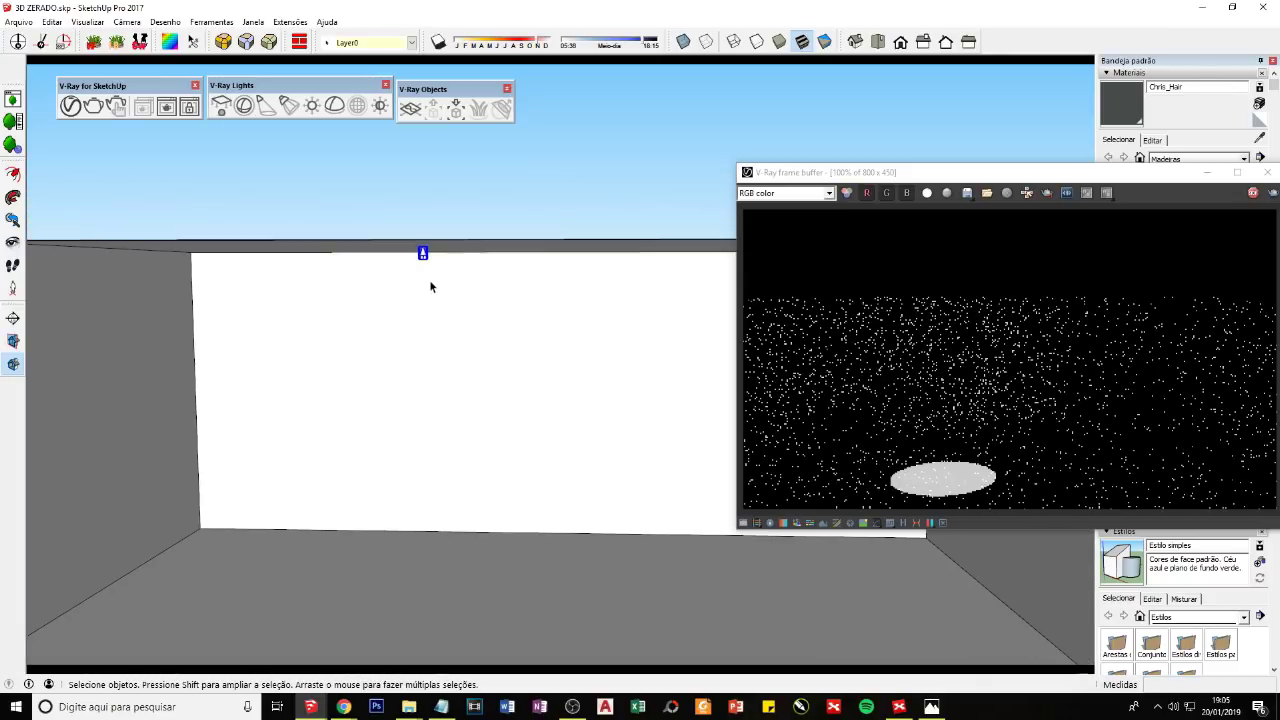
scroll(430, 280, down, 2)
key(s)
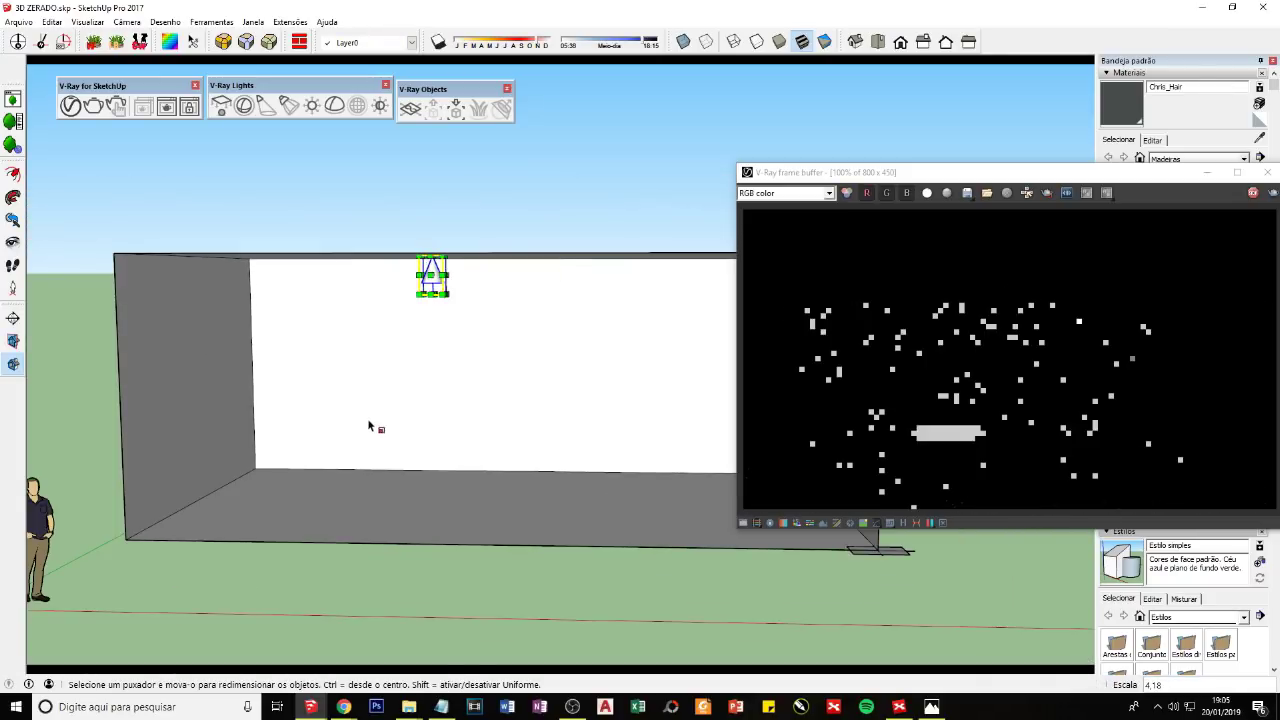
mouse_move(349, 535)
middle_down()
mouse_move(453, 484)
mouse_move(434, 420)
middle_up()
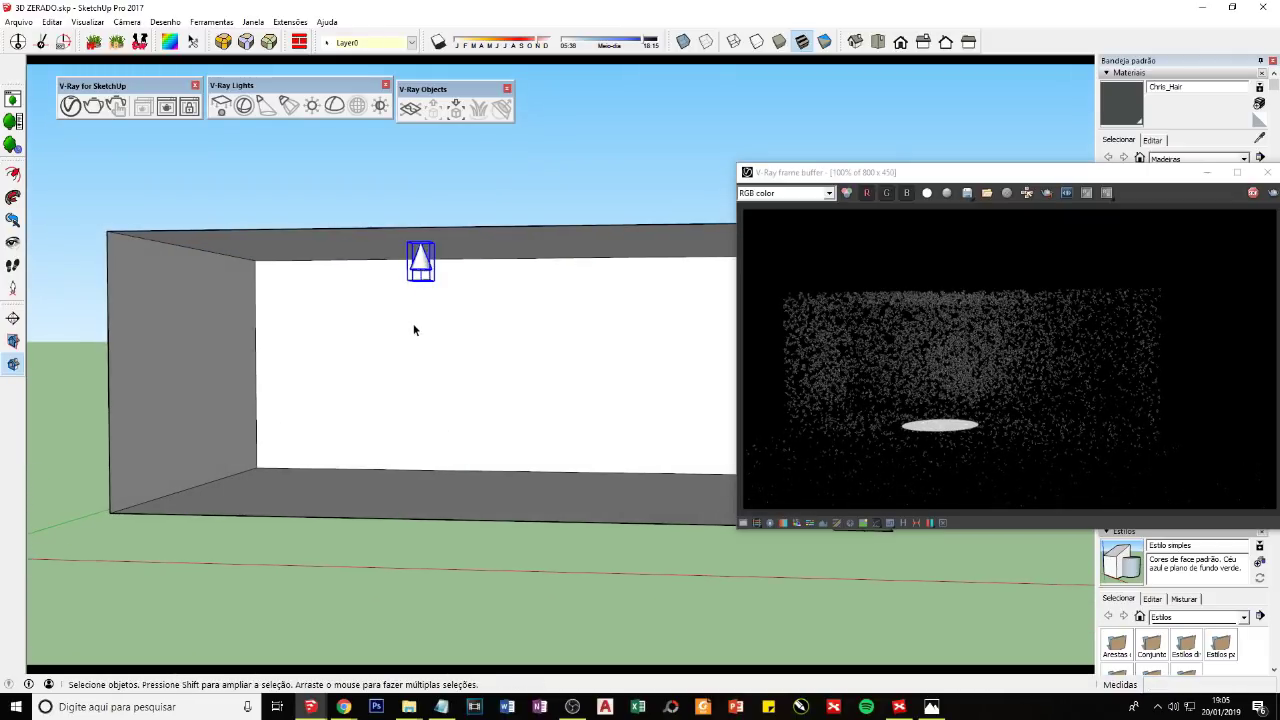
scroll(505, 388, up, 1)
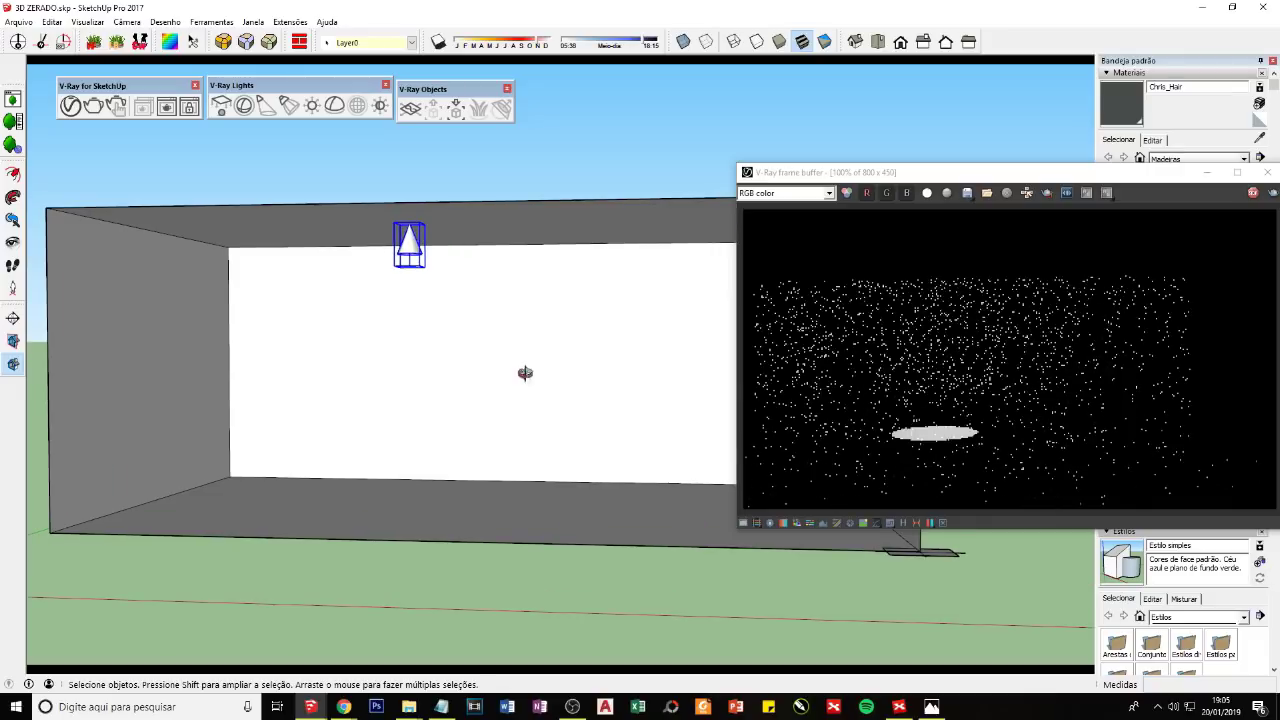
scroll(480, 368, up, 1)
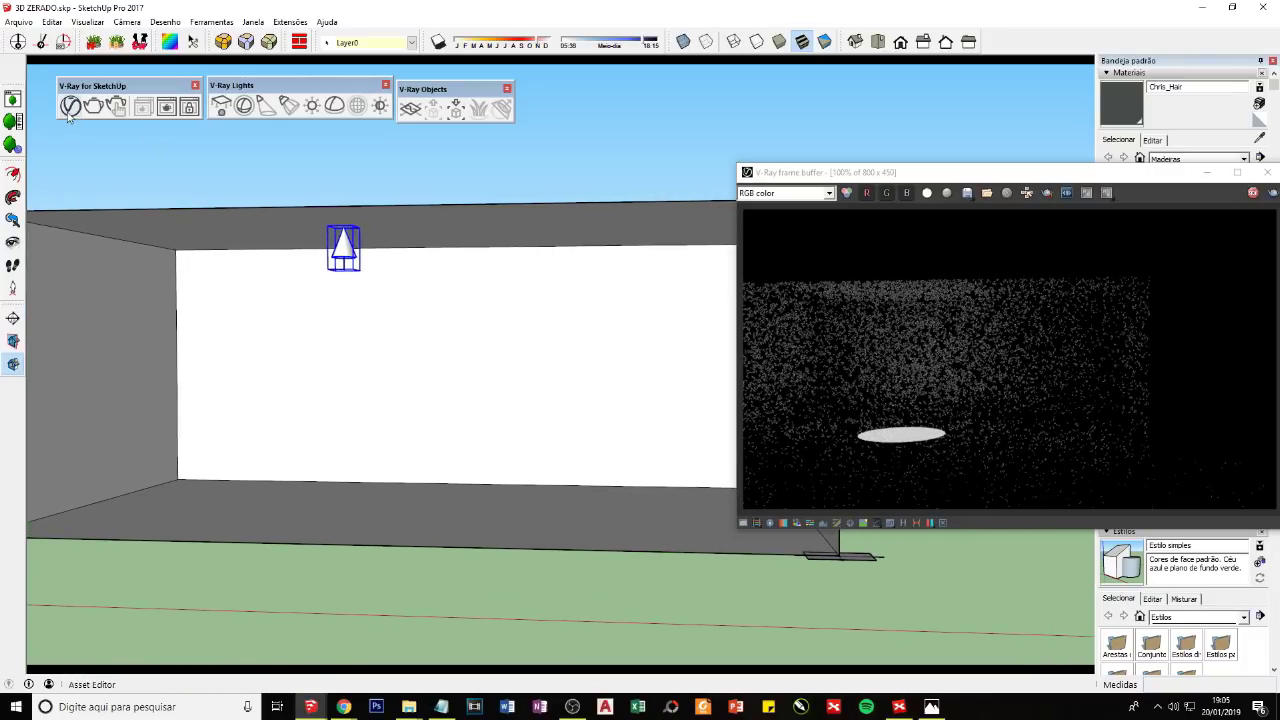
mouse_move(544, 515)
middle_down()
mouse_move(523, 477)
mouse_move(500, 477)
mouse_move(346, 306)
middle_up()
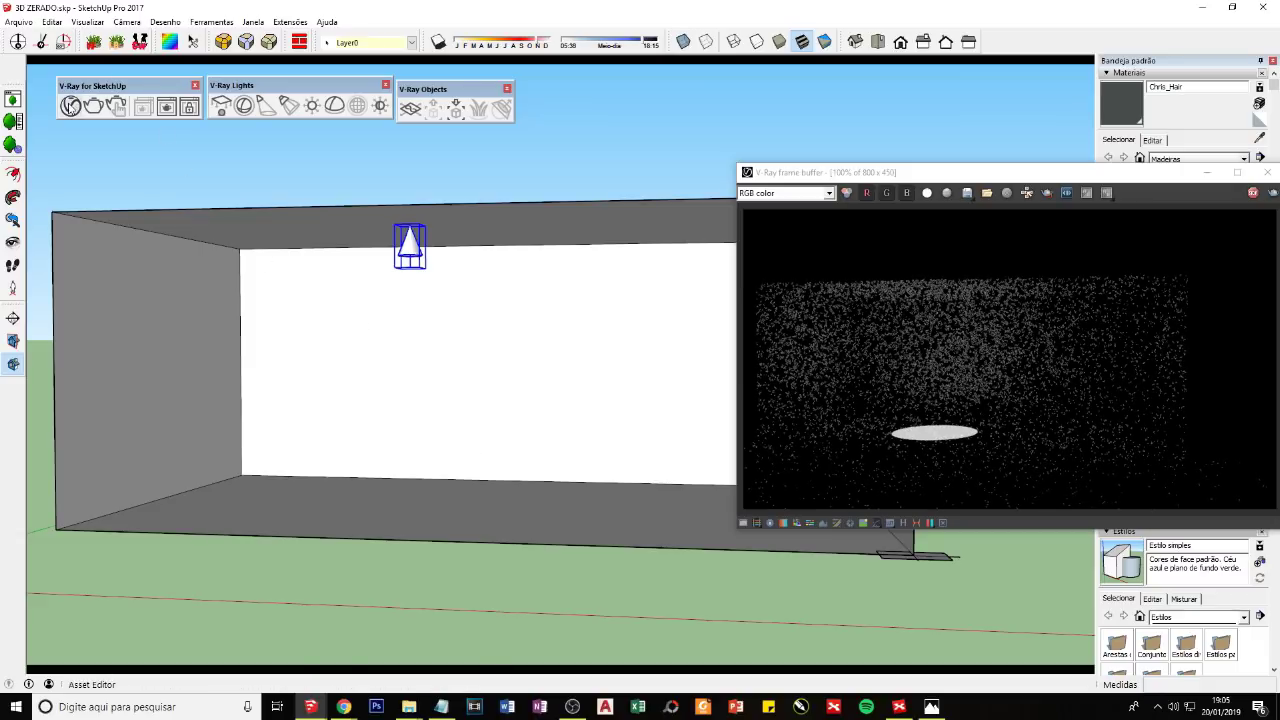
click(70, 105)
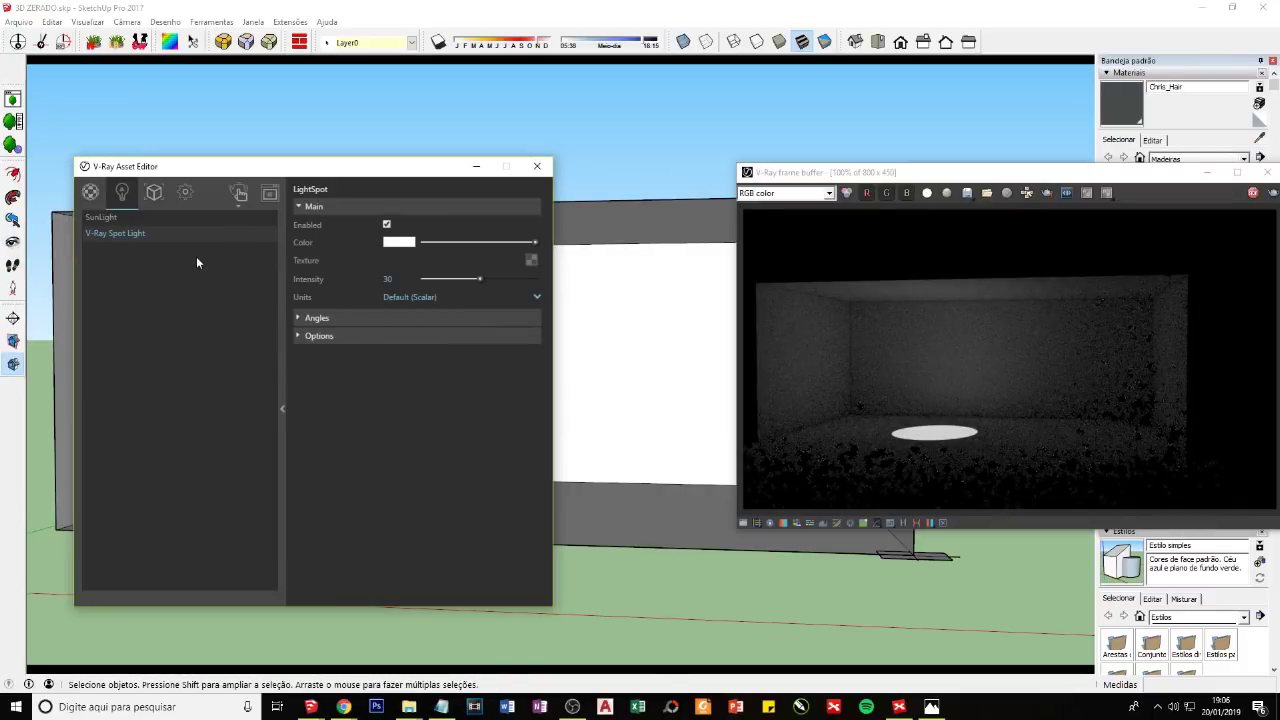
Step: Show the V-Ray render settings and expand the Camera rollout with Exposure Value 14.24
click(185, 193)
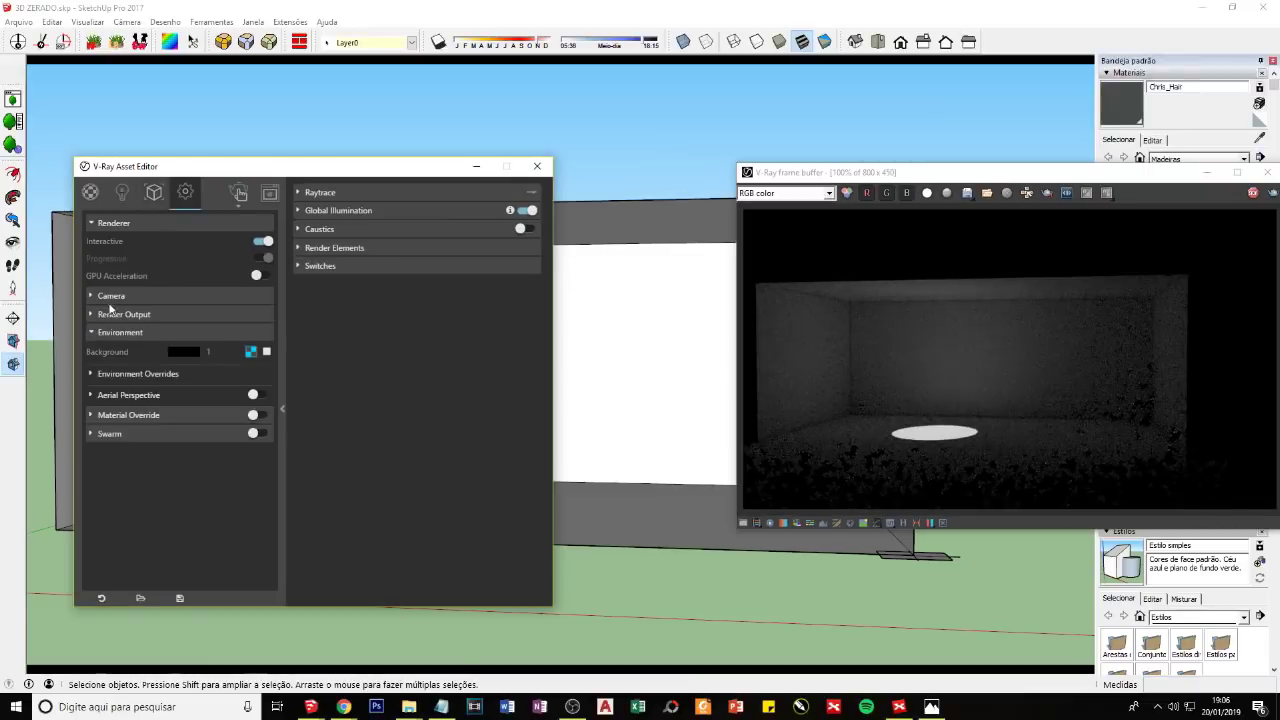
click(112, 296)
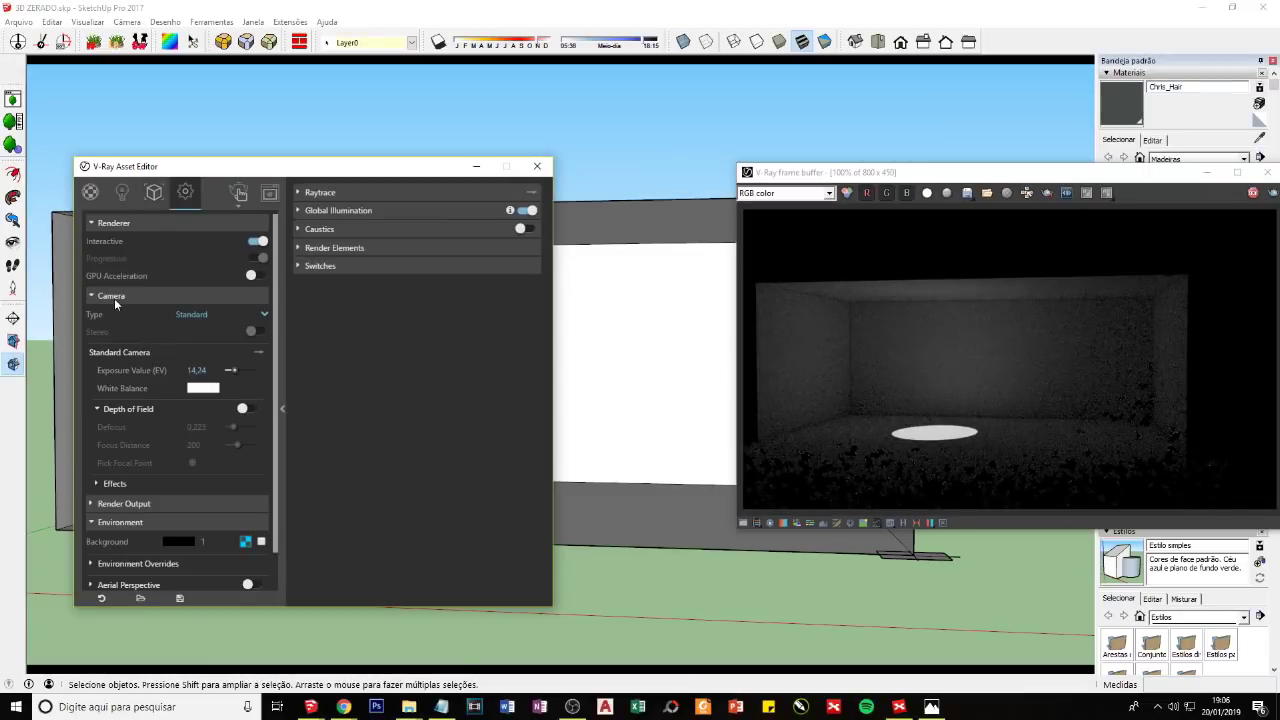
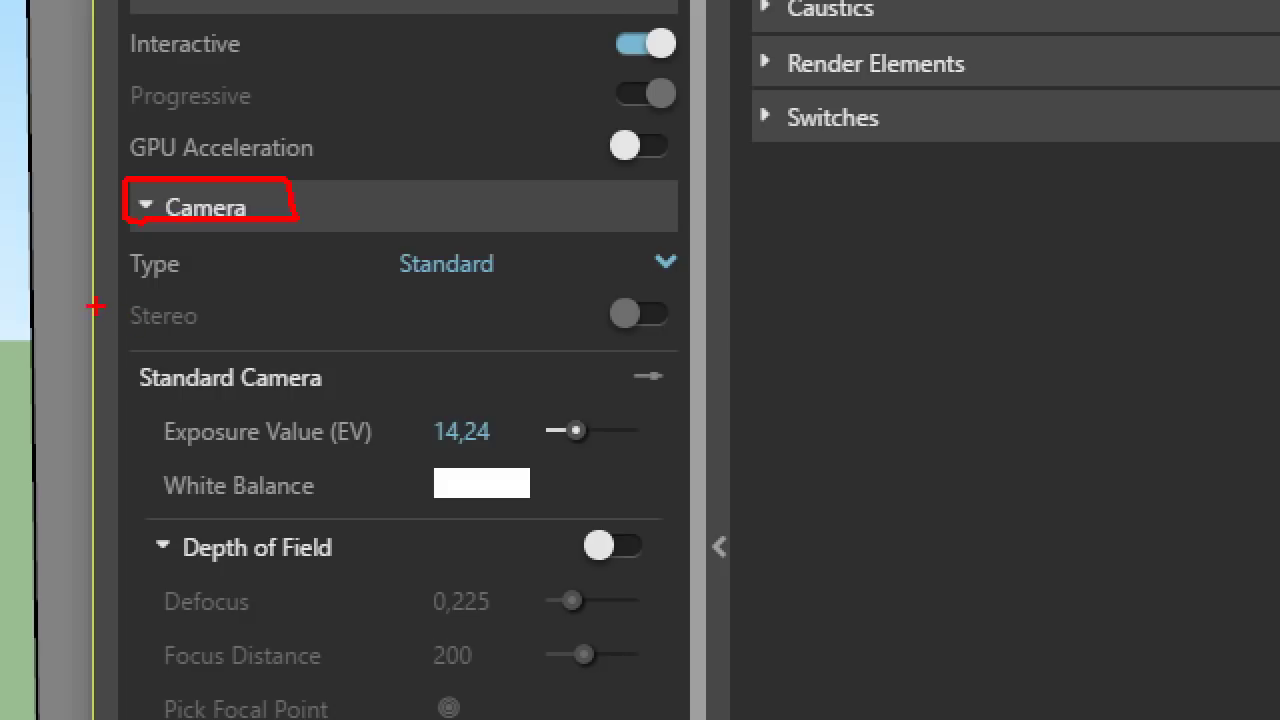
Step: Point out the camera Type and Exposure Value, then test frame buffer exposure correction at 4.89 and -2.74
drag(116, 290, 122, 228)
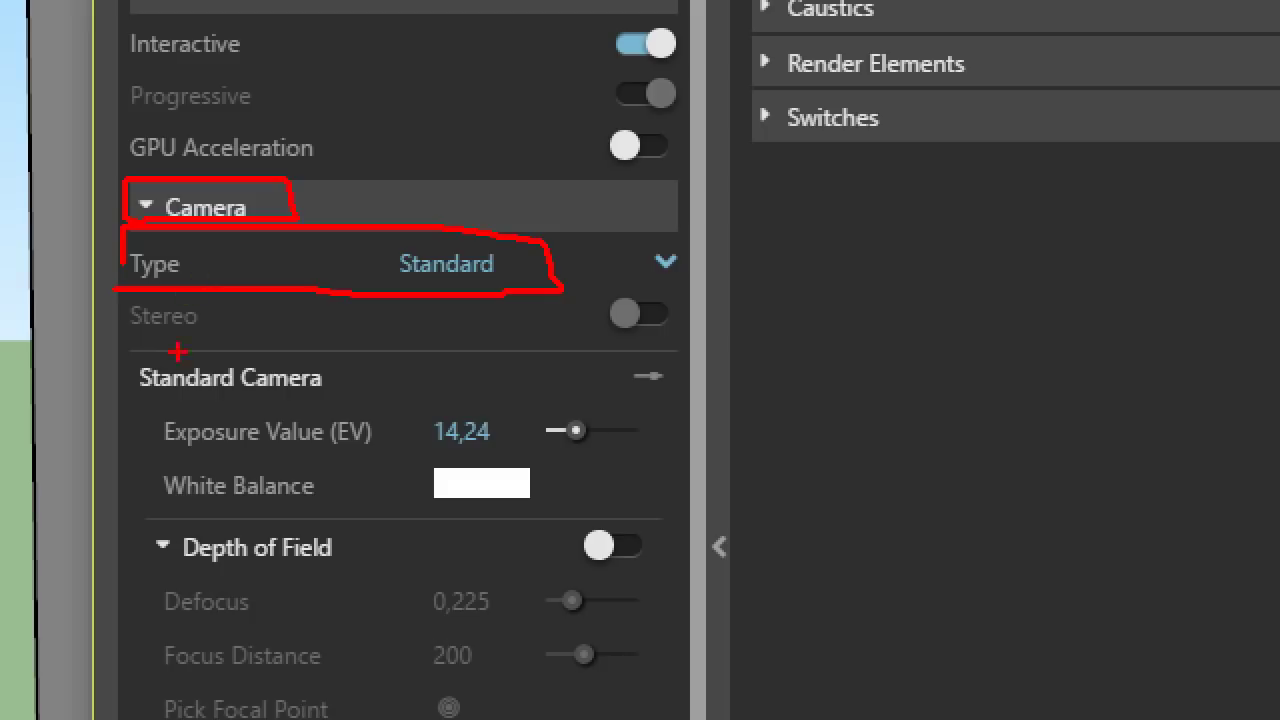
mouse_move(147, 418)
mouse_down()
mouse_move(150, 462)
mouse_move(362, 462)
mouse_move(392, 410)
mouse_move(148, 412)
mouse_up()
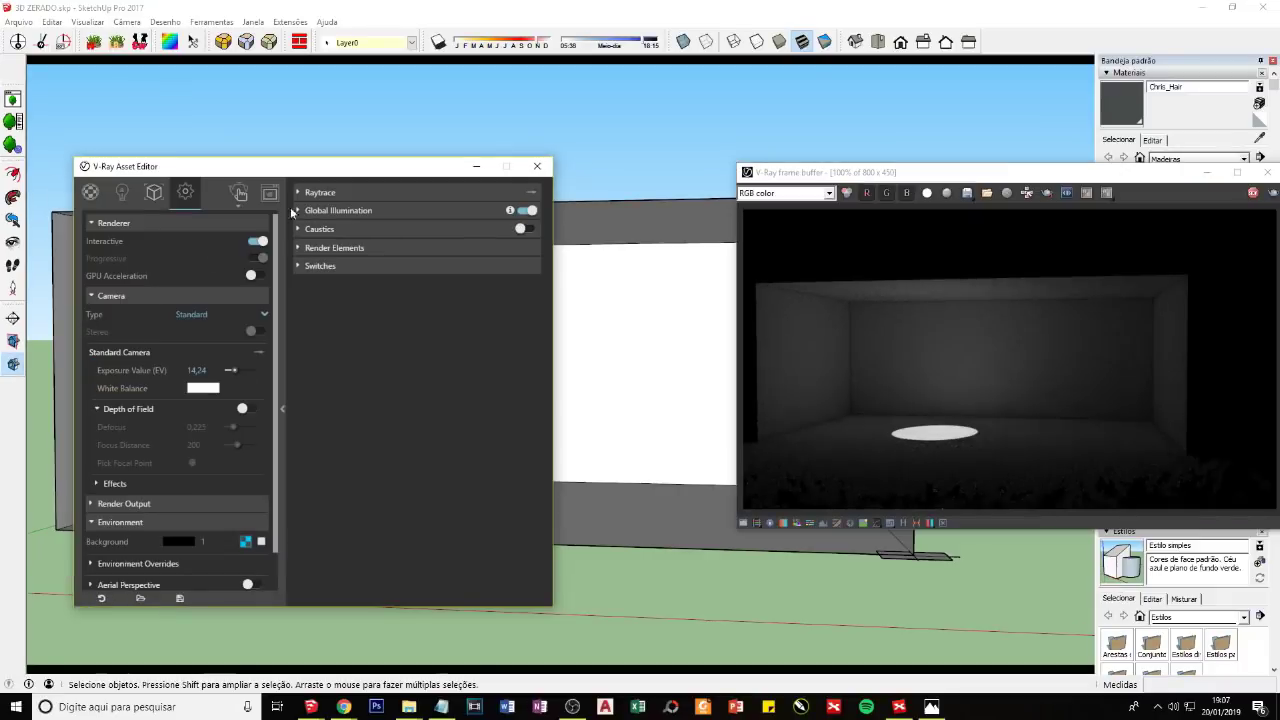
drag(762, 183, 482, 183)
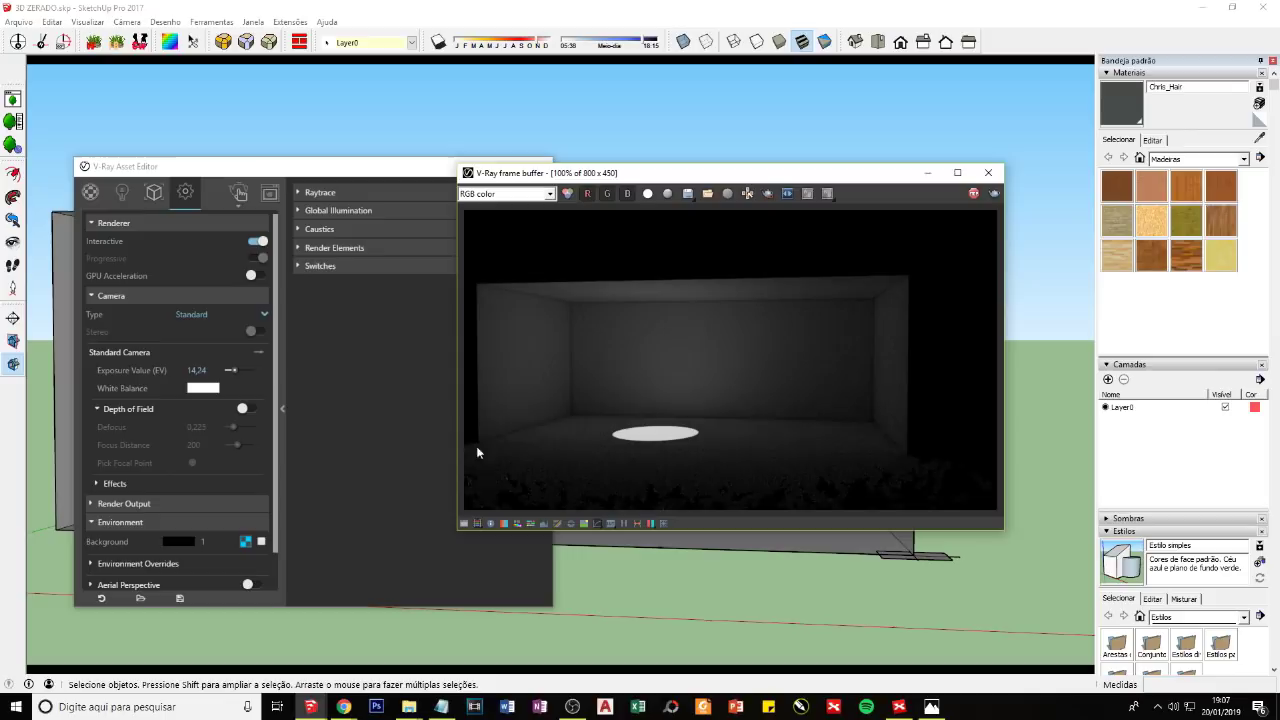
click(463, 524)
click(1016, 211)
click(1050, 211)
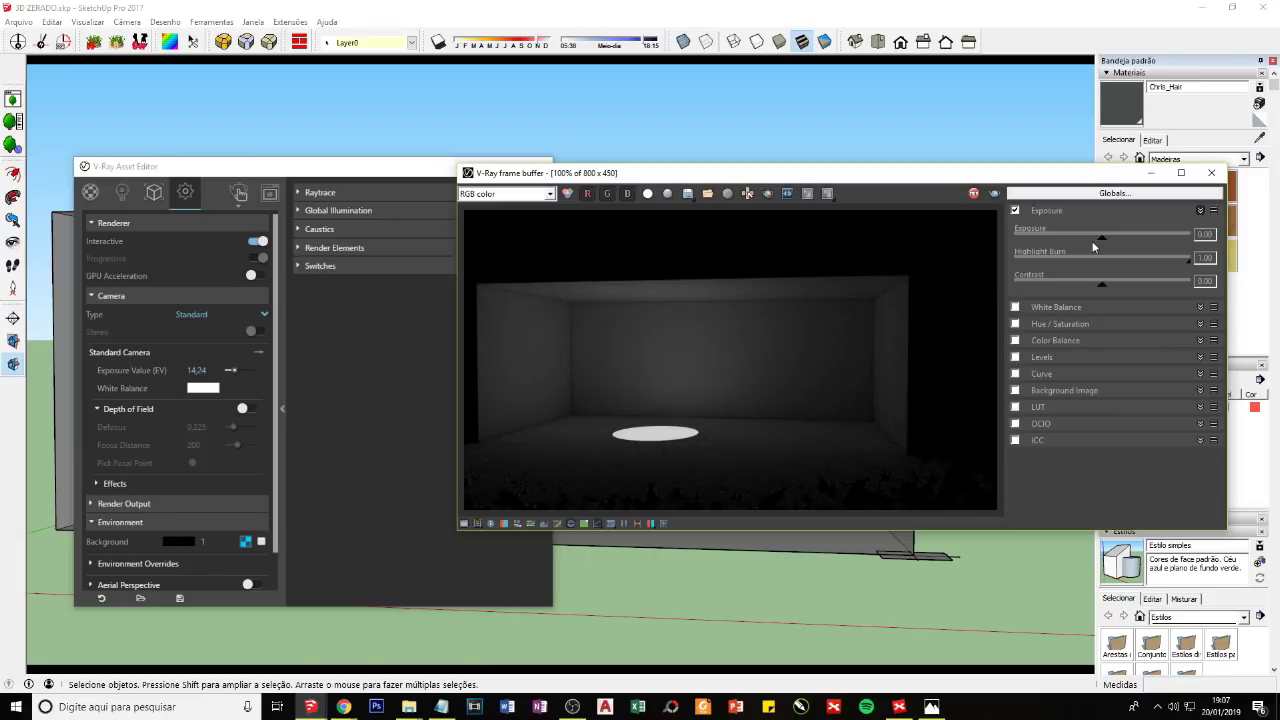
drag(1102, 238, 1189, 240)
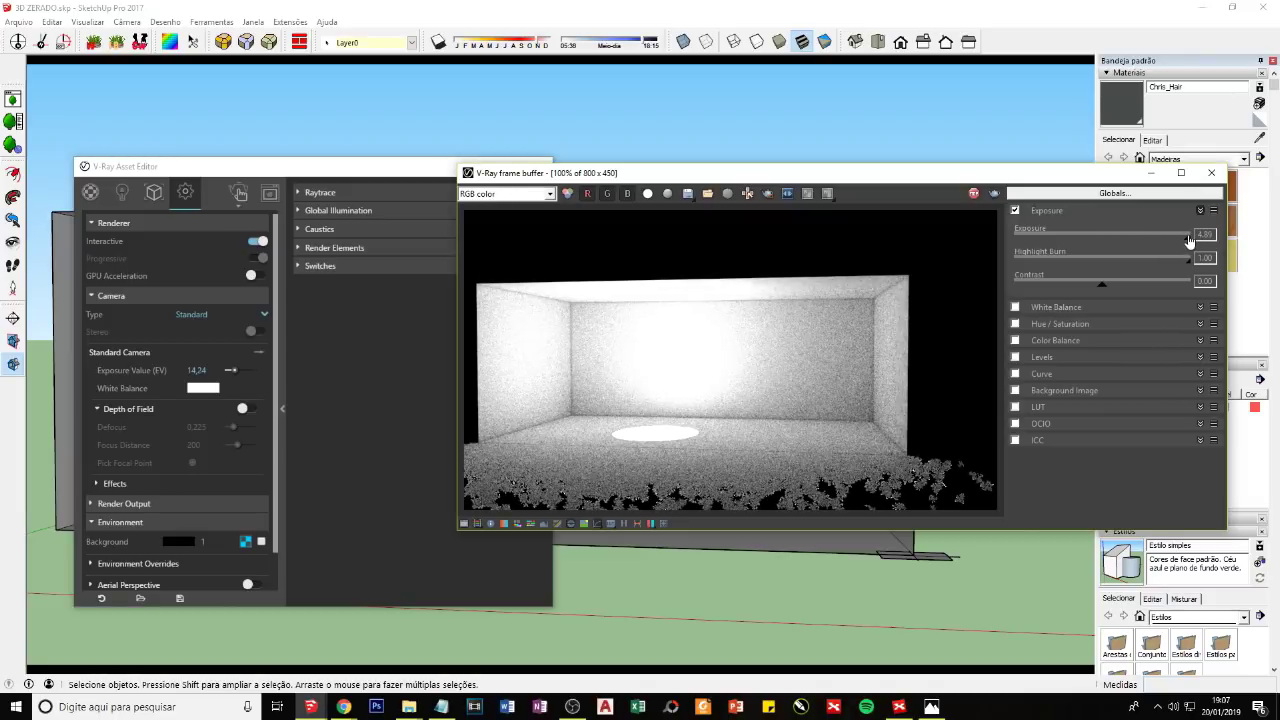
drag(1189, 240, 1050, 254)
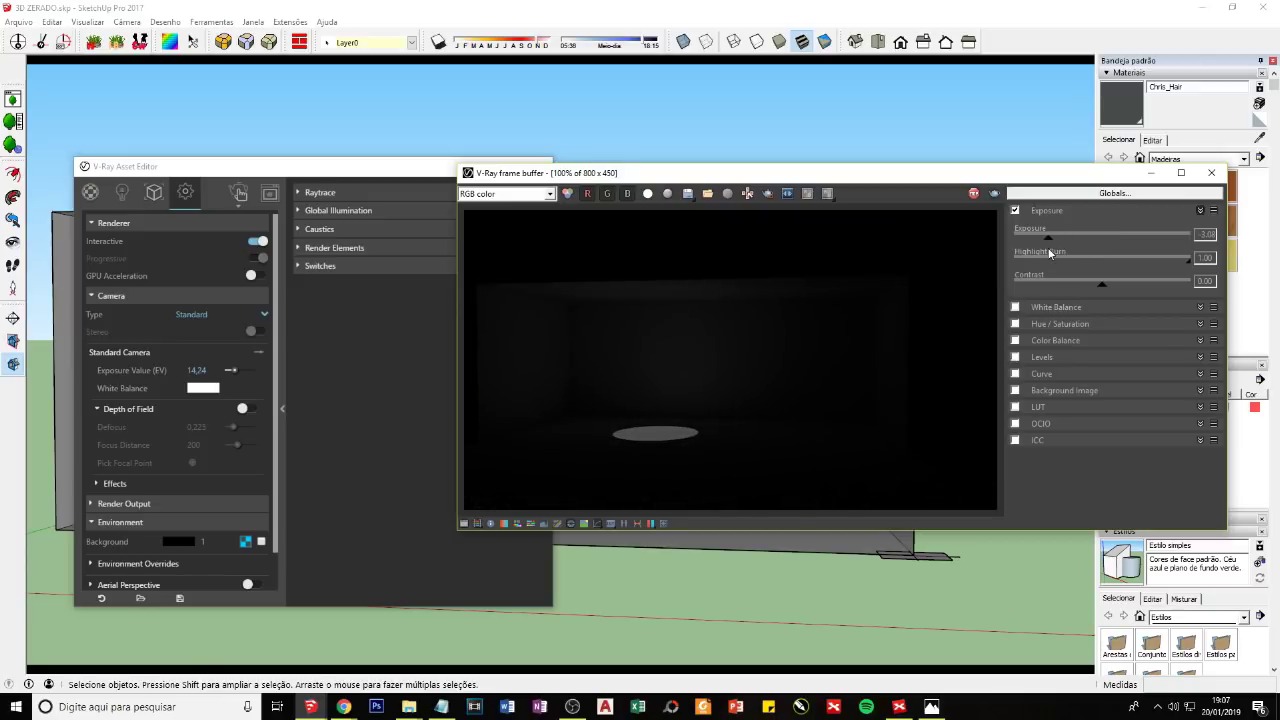
Step: Reset the exposure correction to 0.00, turn it off and close the corrections panel
right_click(1198, 230)
click(1255, 252)
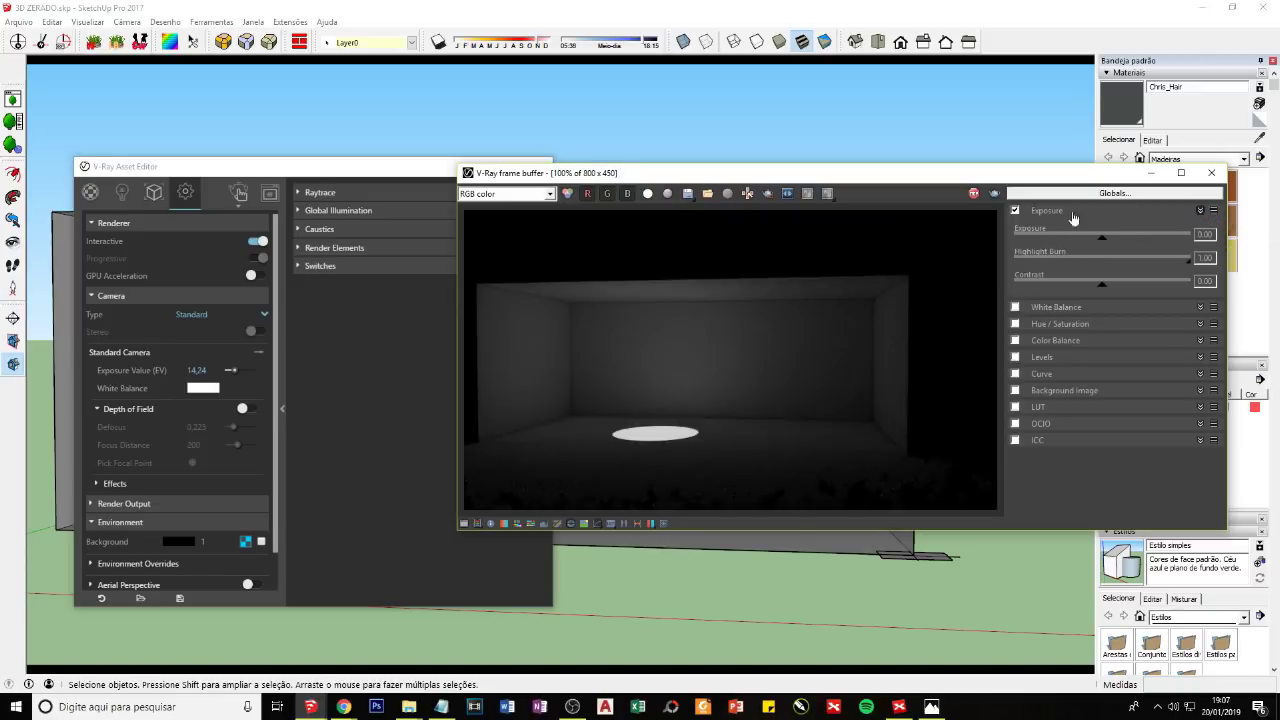
click(1016, 210)
click(464, 523)
drag(525, 181, 640, 177)
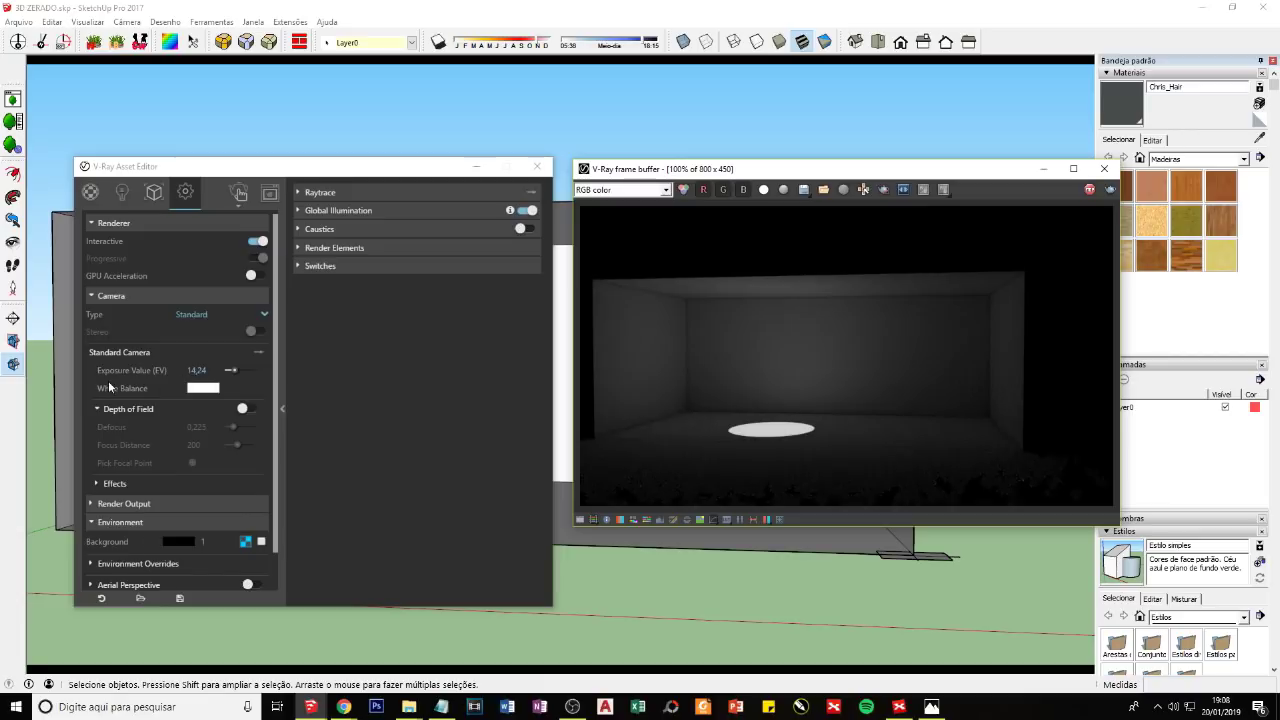
Step: Highlight the camera's 14,24 Exposure Value and its exposure mode switch
click(196, 370)
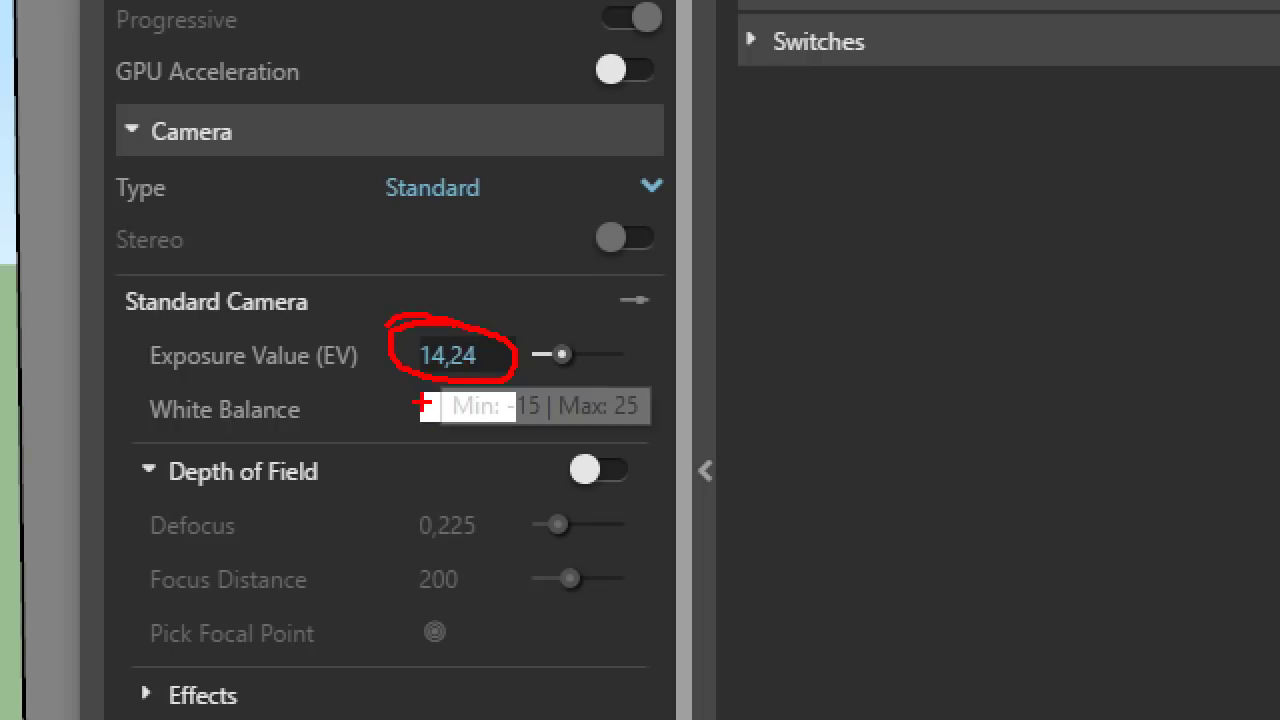
drag(145, 376, 476, 377)
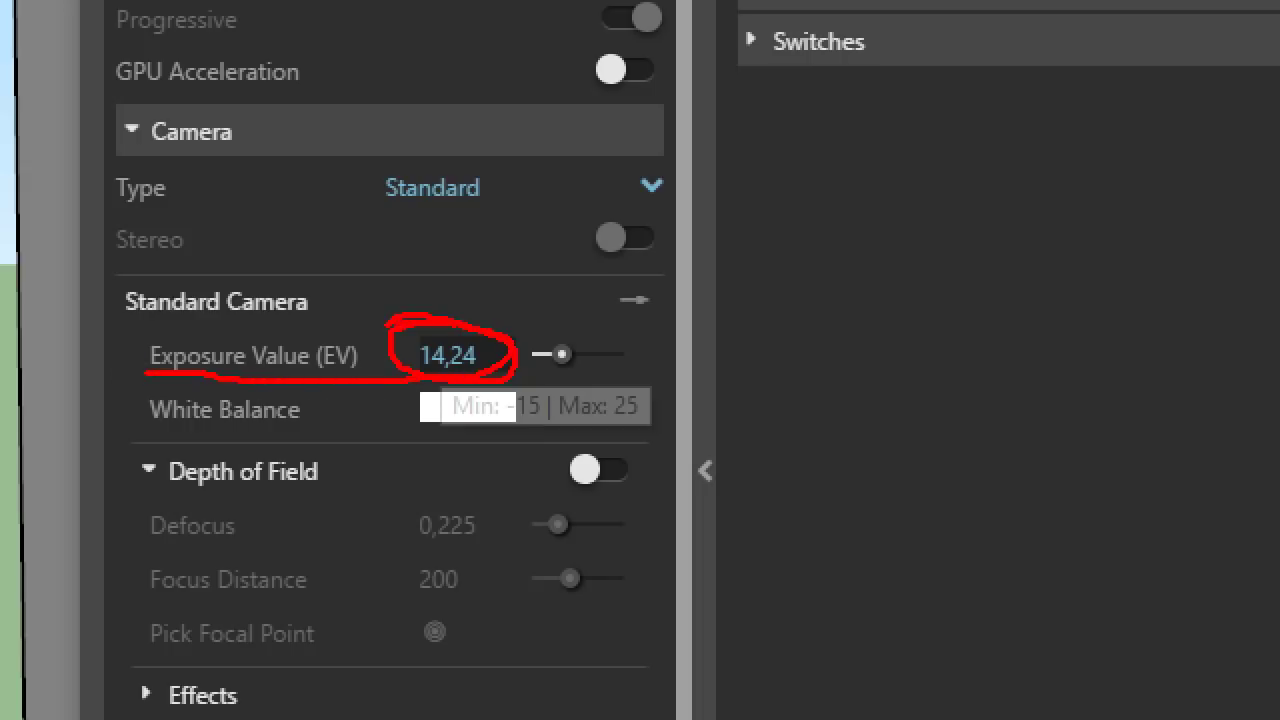
drag(390, 322, 138, 372)
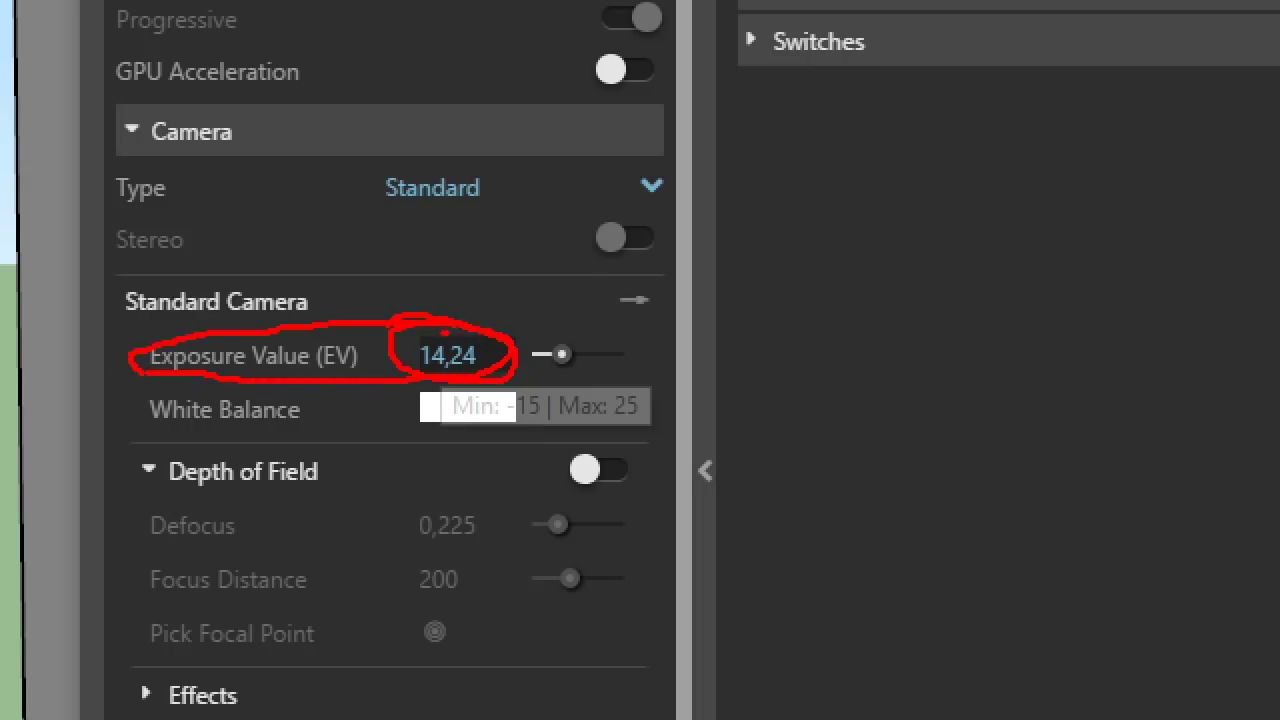
drag(494, 362, 428, 366)
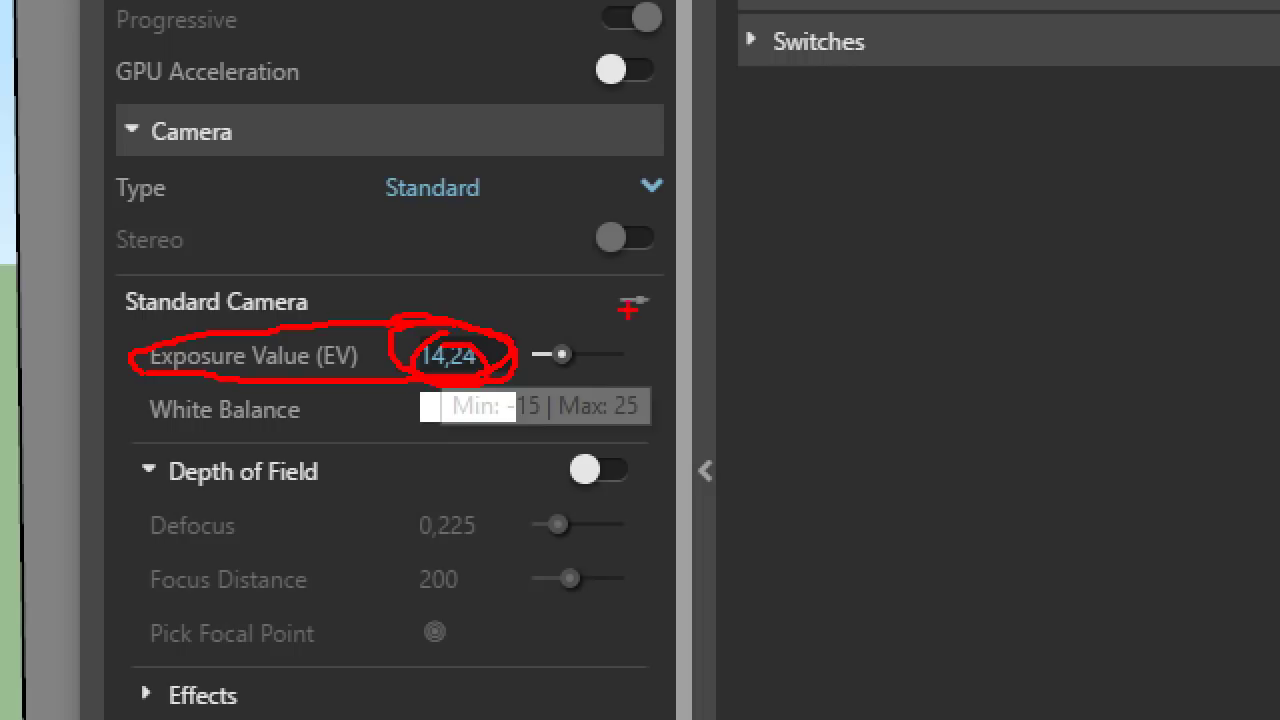
drag(652, 286, 598, 288)
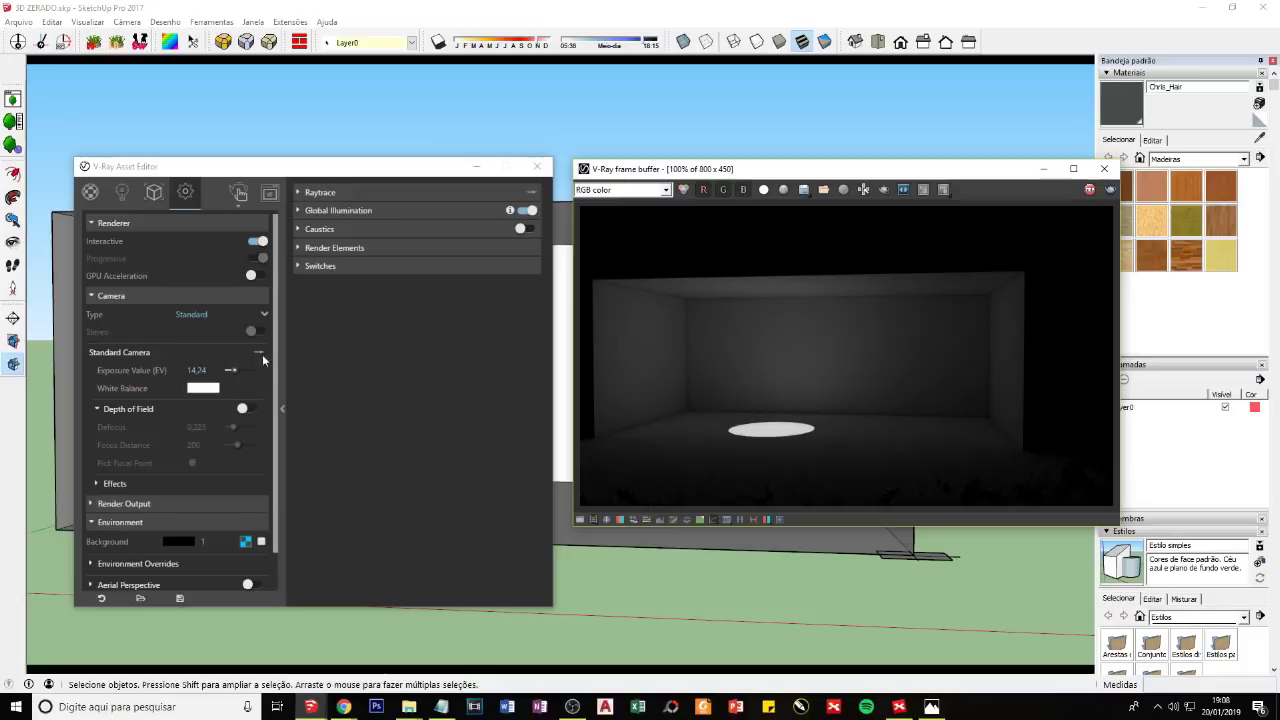
Step: Switch the Standard Camera to ISO 100, aperture 8 and shutter 300, then show the spot light settings
click(258, 355)
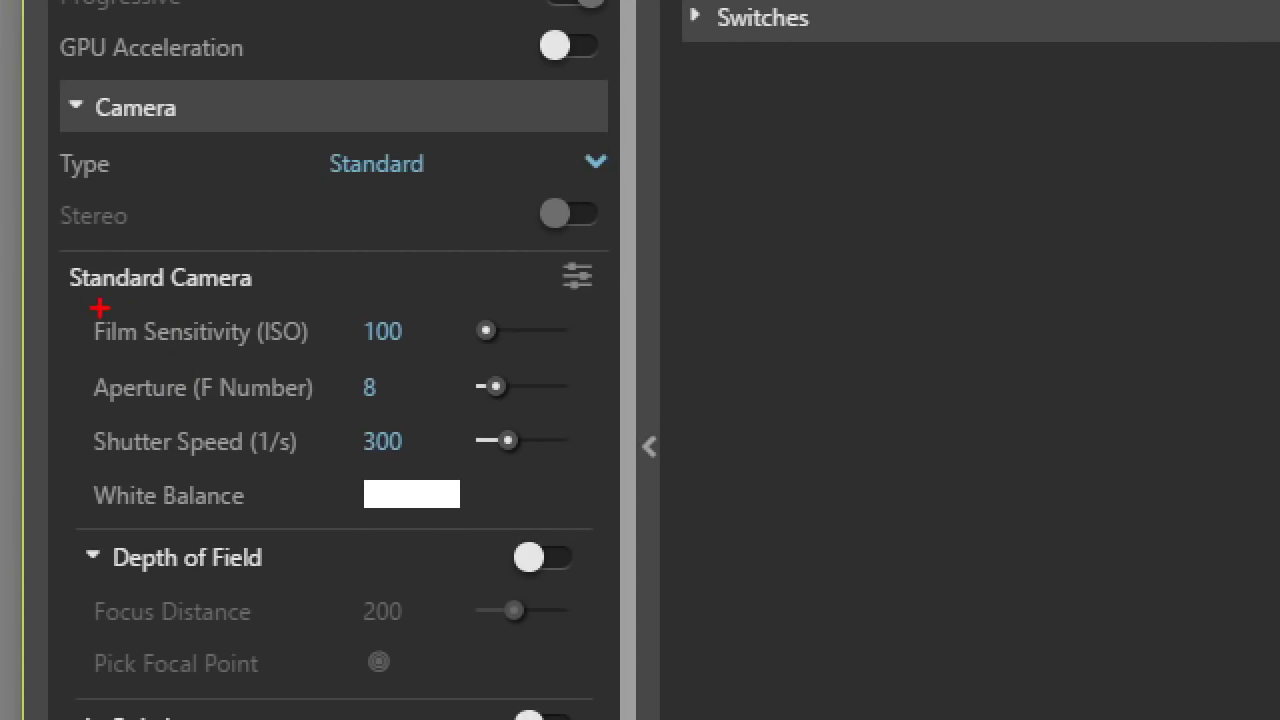
mouse_move(104, 309)
mouse_down()
mouse_move(75, 311)
mouse_move(72, 440)
mouse_up()
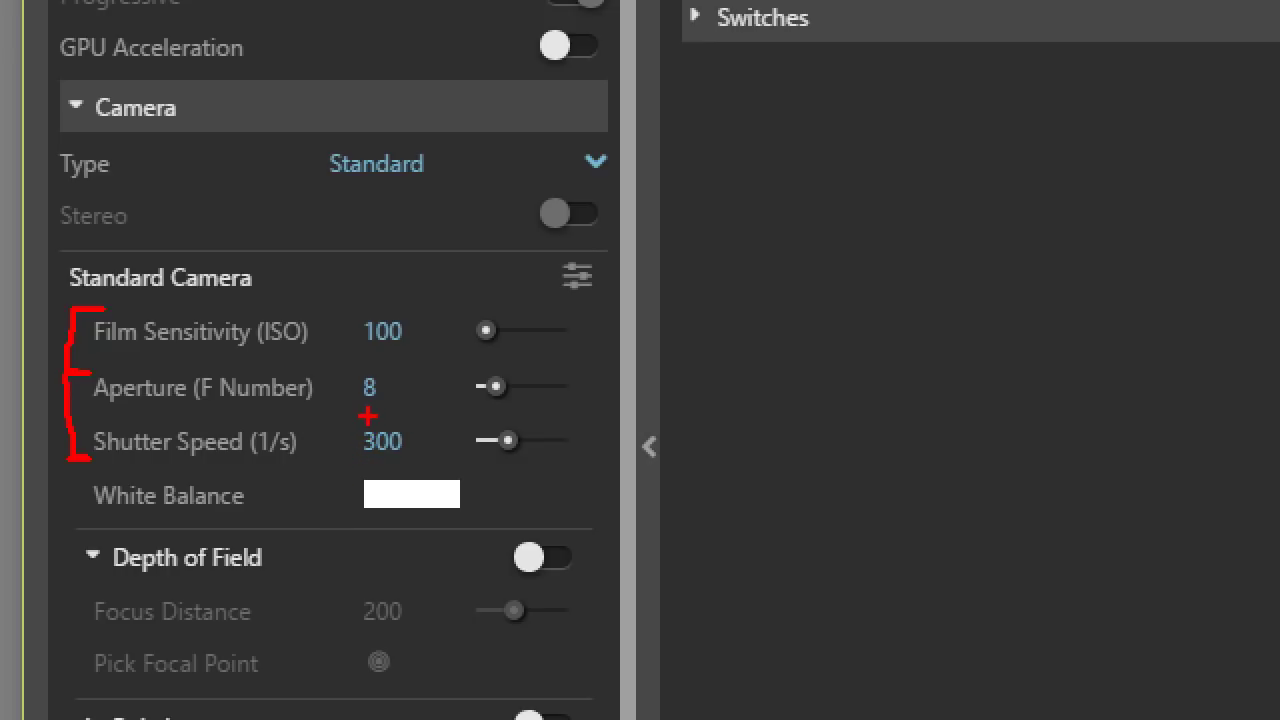
mouse_move(76, 466)
mouse_down()
mouse_move(330, 467)
mouse_move(160, 412)
mouse_move(70, 413)
mouse_move(59, 457)
mouse_move(100, 475)
mouse_up()
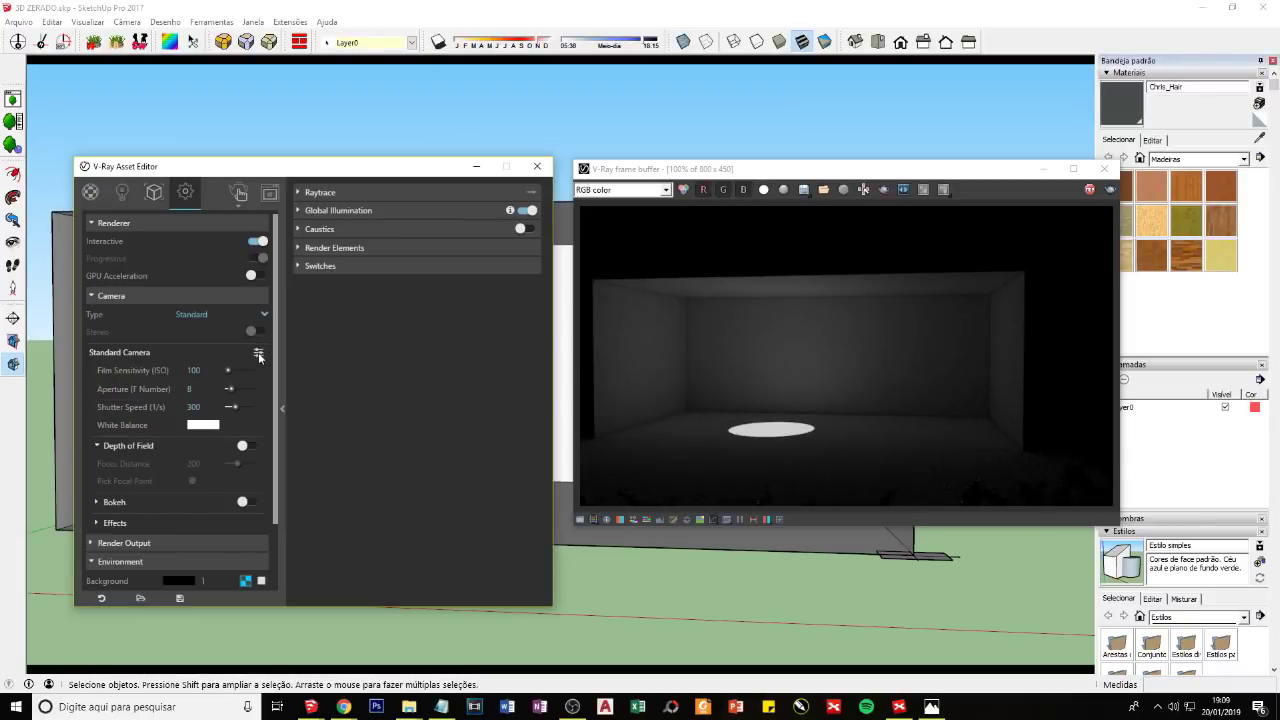
click(258, 352)
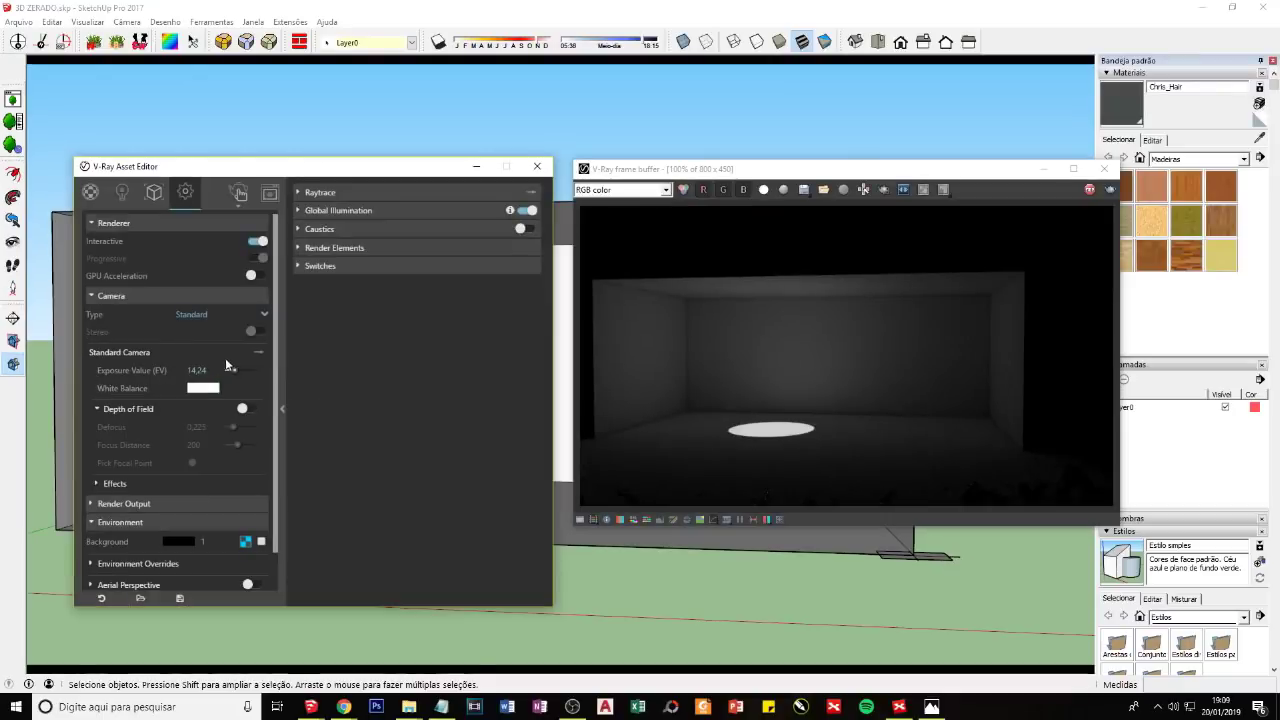
click(258, 351)
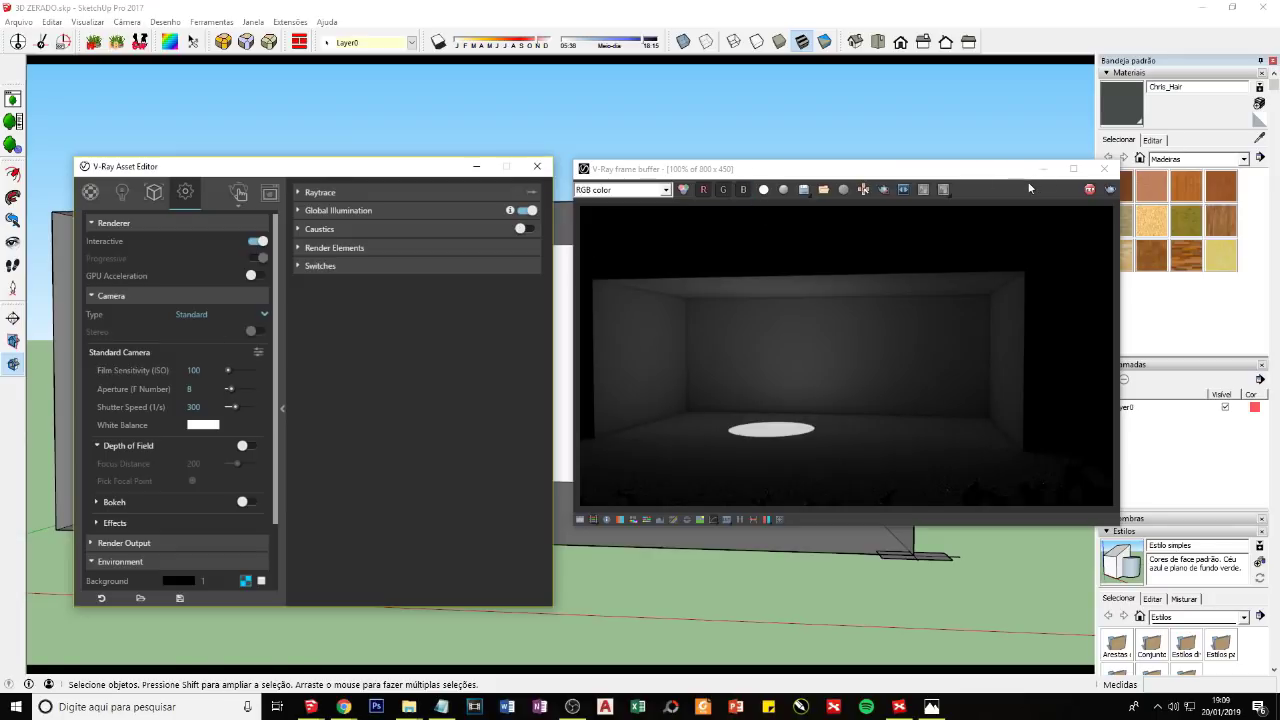
drag(1029, 170, 987, 170)
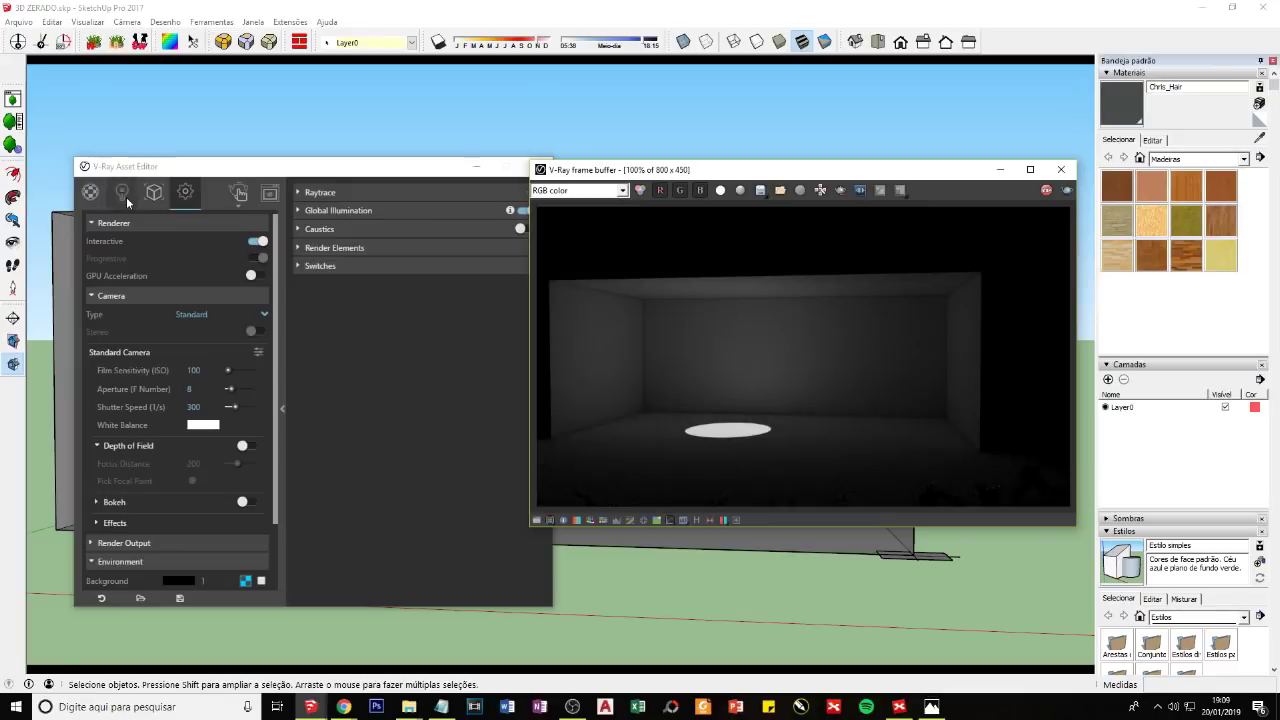
click(126, 197)
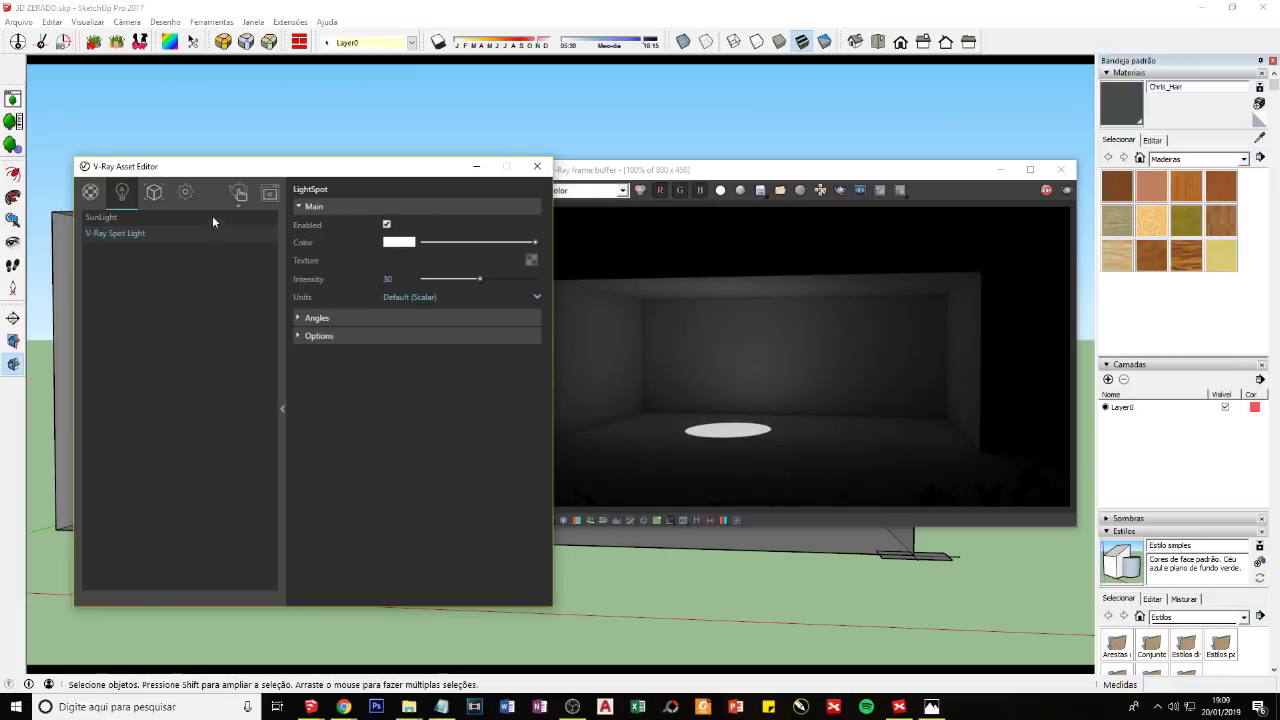
Step: Change the camera Shutter Speed from 300 to 50
click(185, 192)
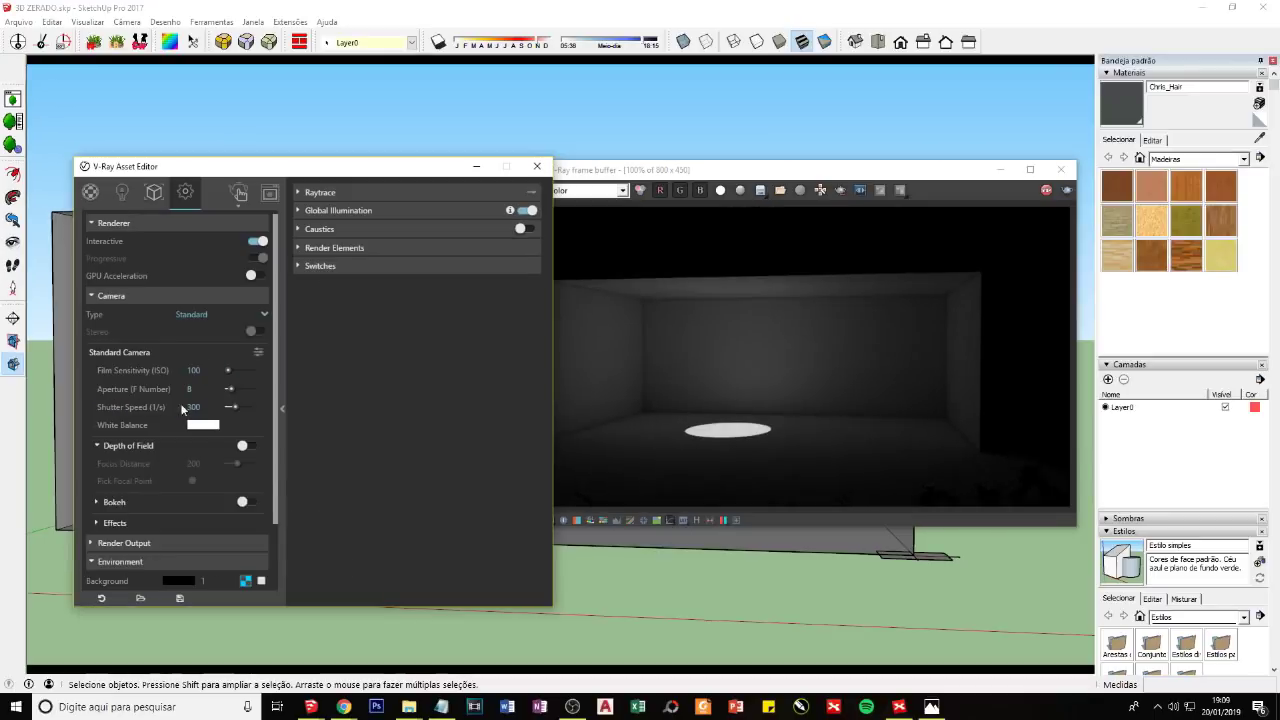
drag(205, 407, 126, 411)
text(0)
key(Return)
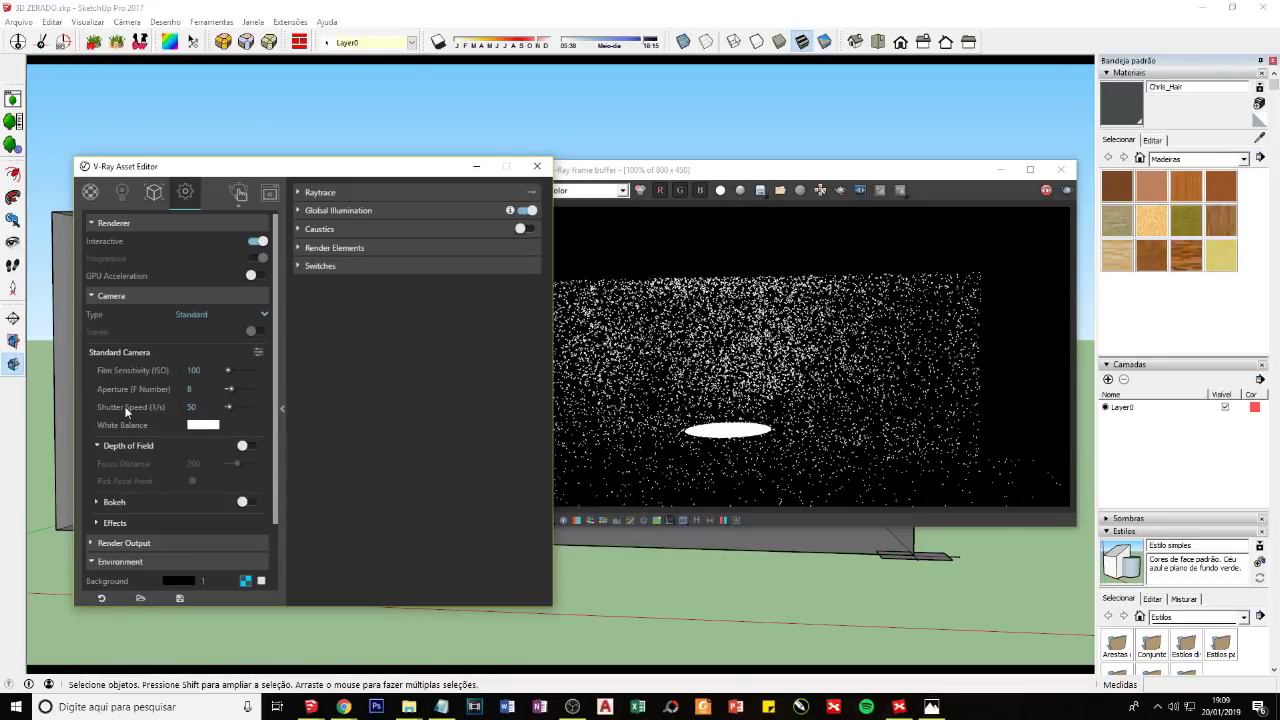
drag(728, 167, 817, 130)
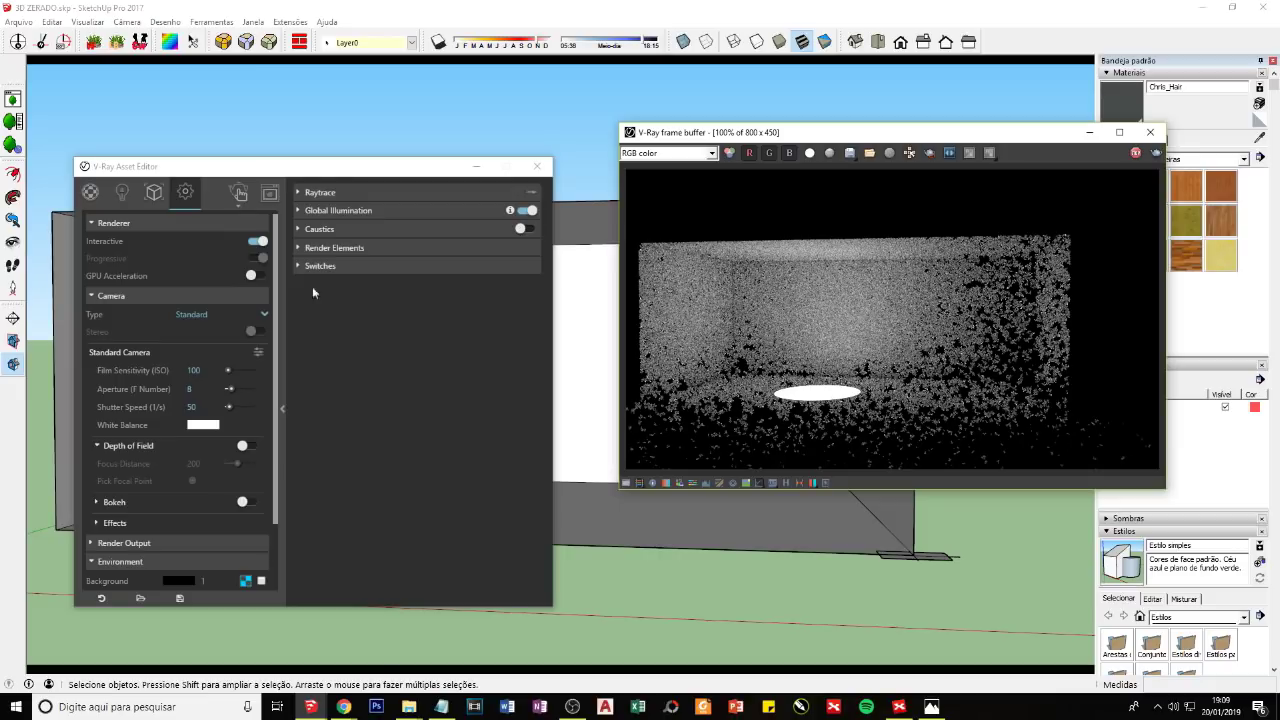
Step: Lower the V-Ray Spot Light's intensity from 30 and return to the render settings
click(121, 192)
double_click(387, 279)
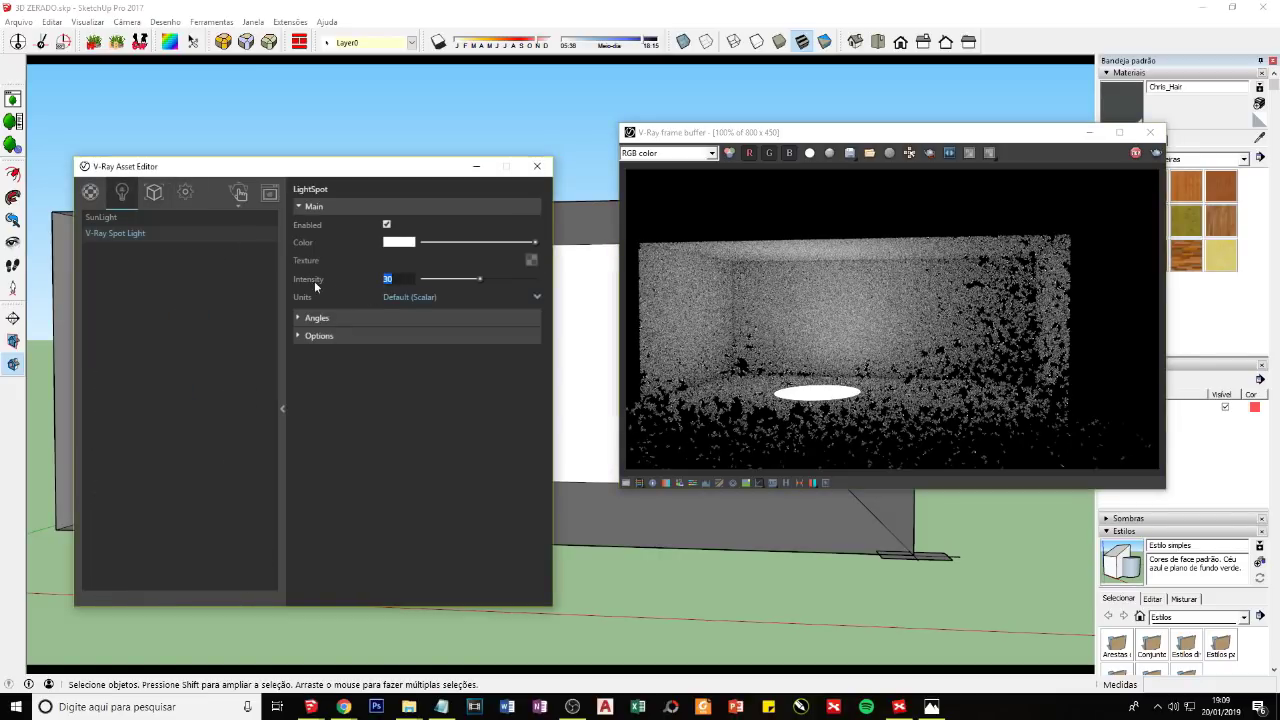
text(1)
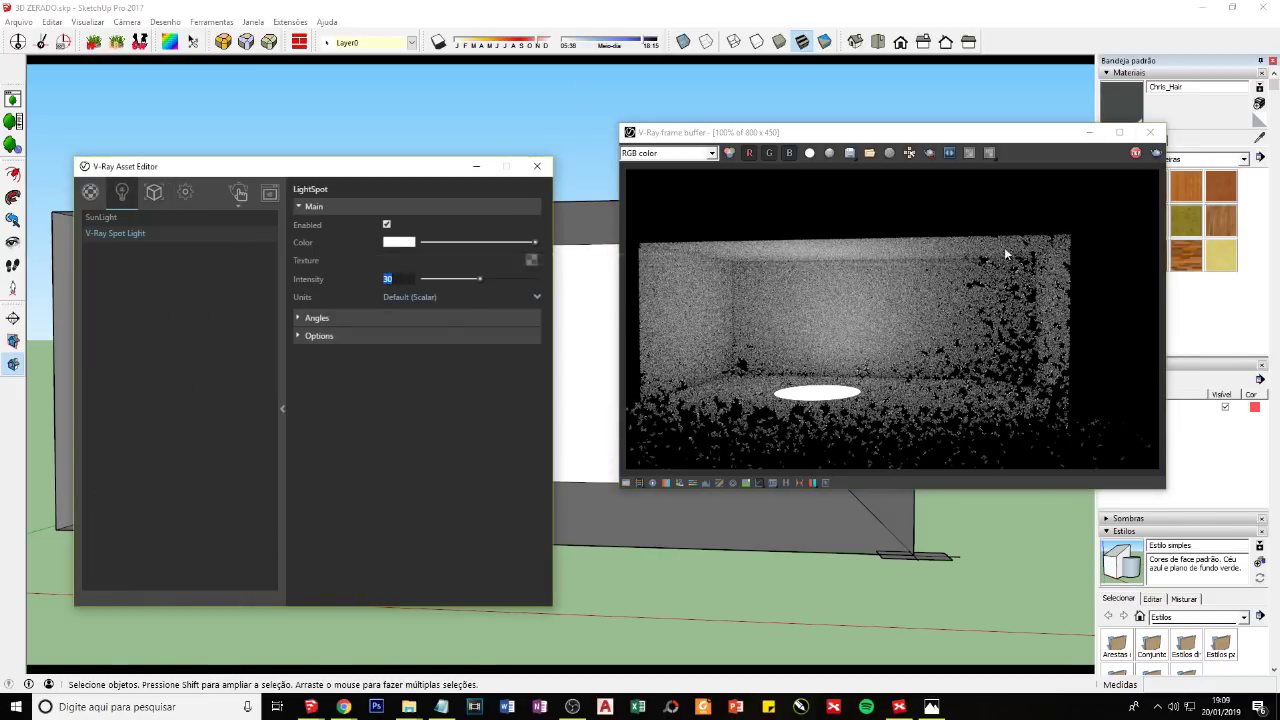
click(764, 335)
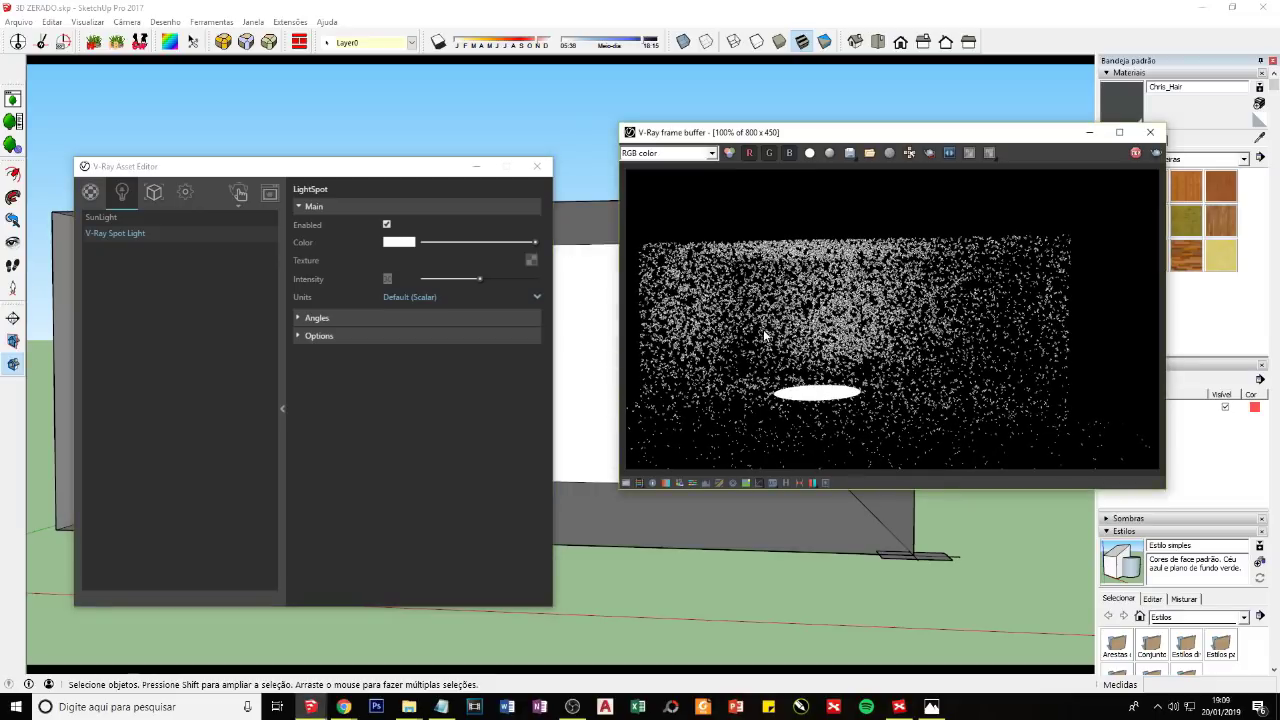
click(184, 193)
text(50)
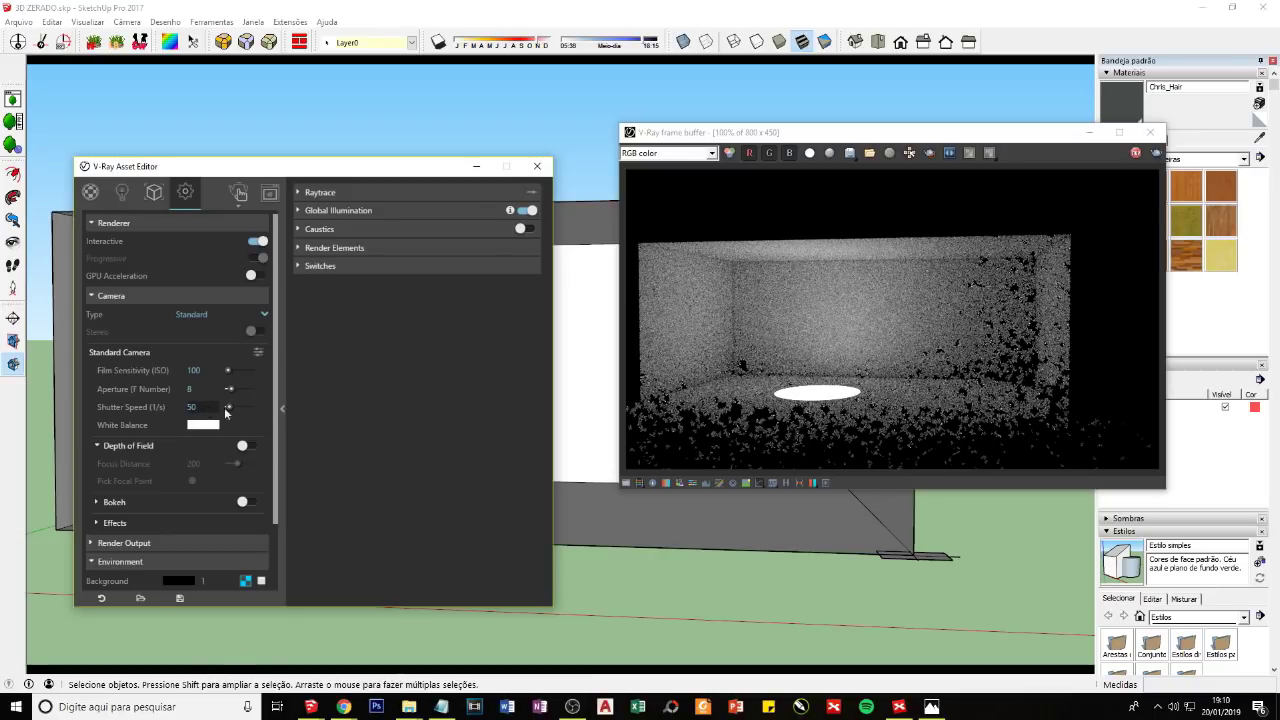
Step: Tilt the spot light about 19 degrees with the Rotate tool
drag(435, 178, 302, 322)
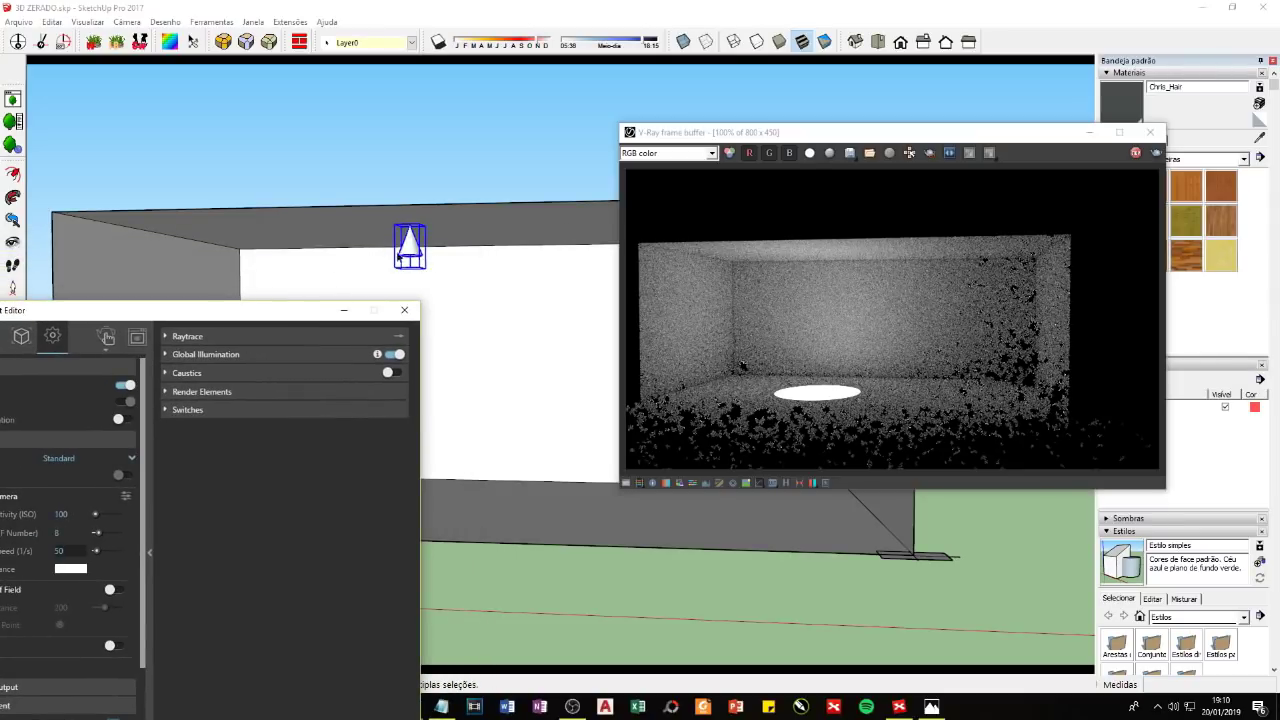
drag(303, 310, 453, 270)
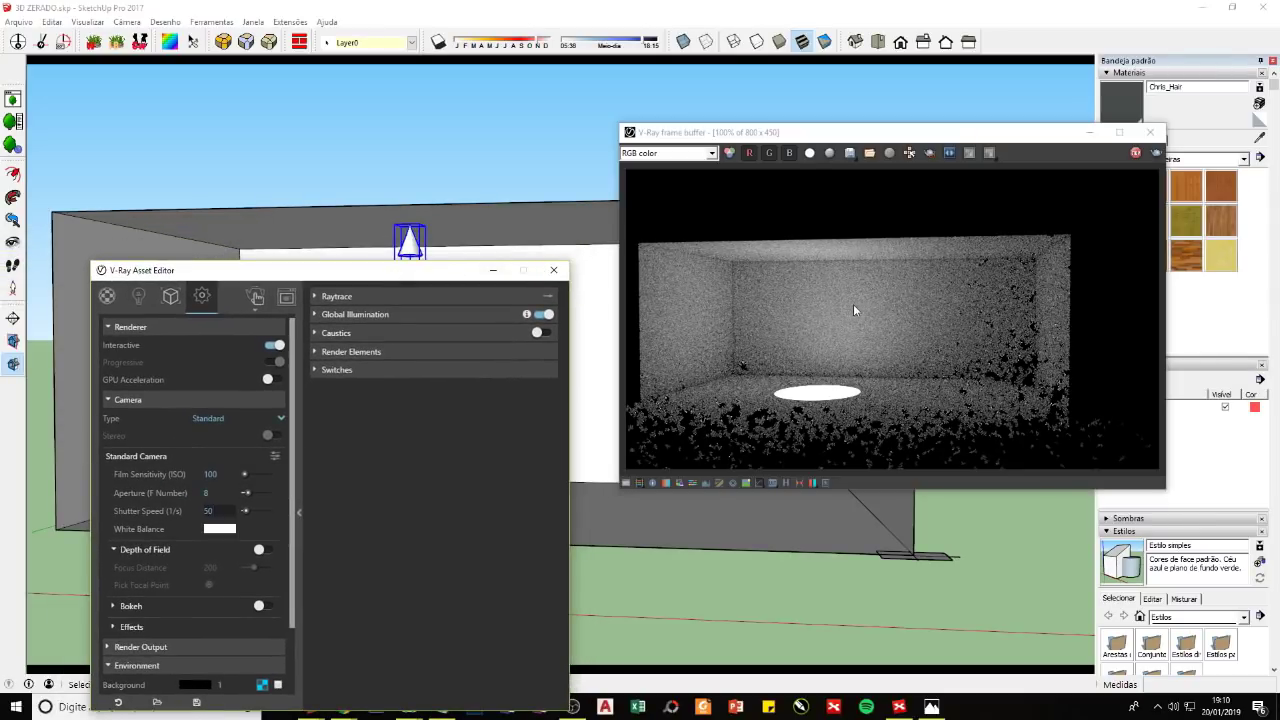
click(407, 256)
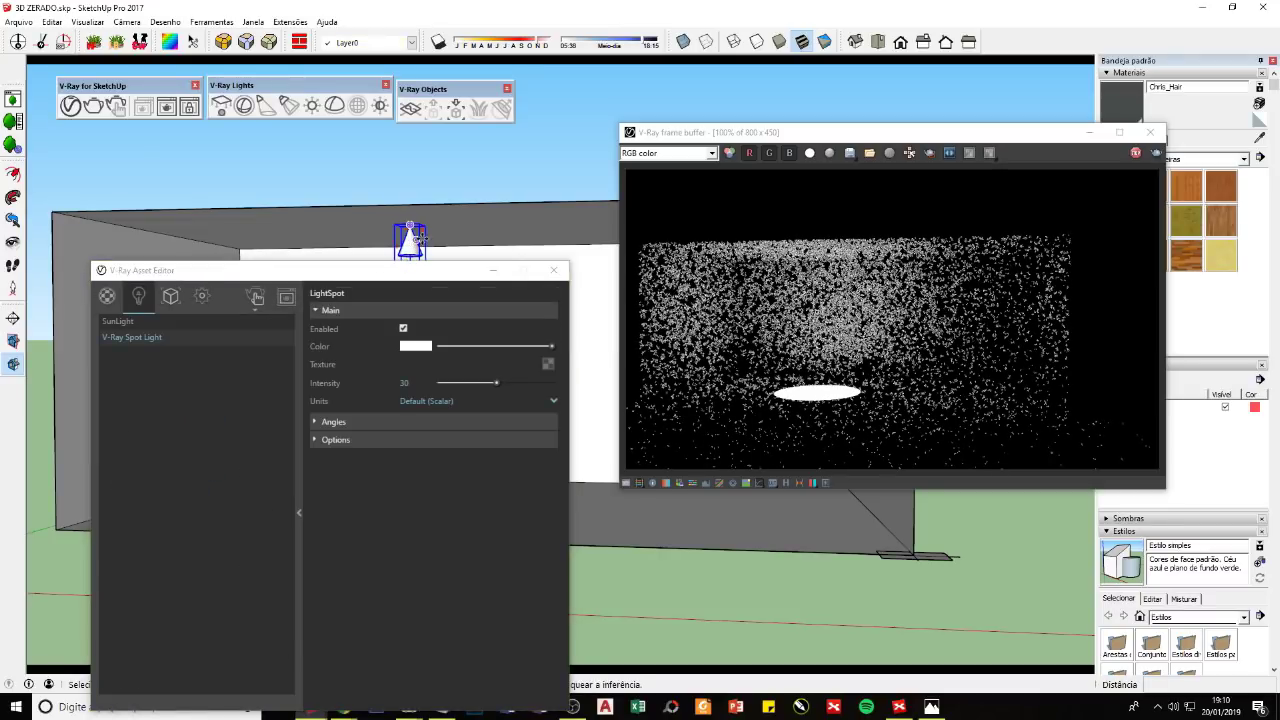
key(q)
click(407, 232)
click(450, 228)
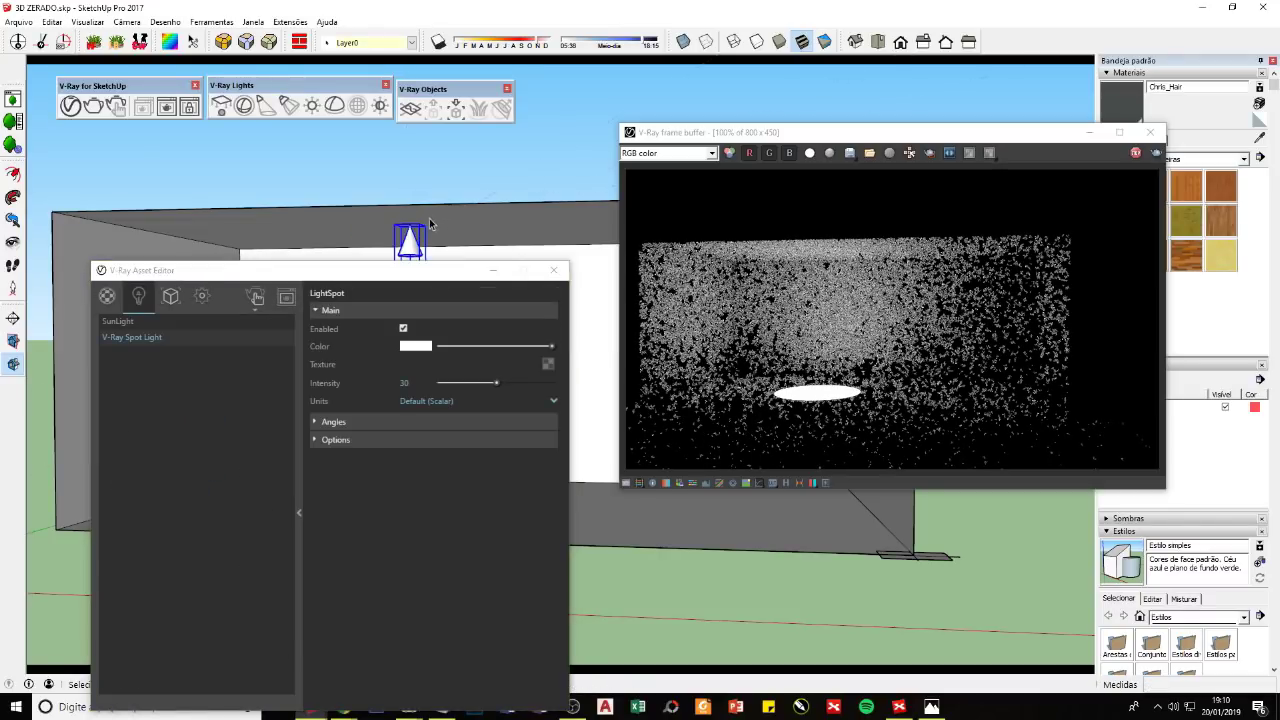
Step: Copy the spot light to the right as a 3x array of evenly spaced copies
key(m)
ctrl+drag(424, 217, 485, 217)
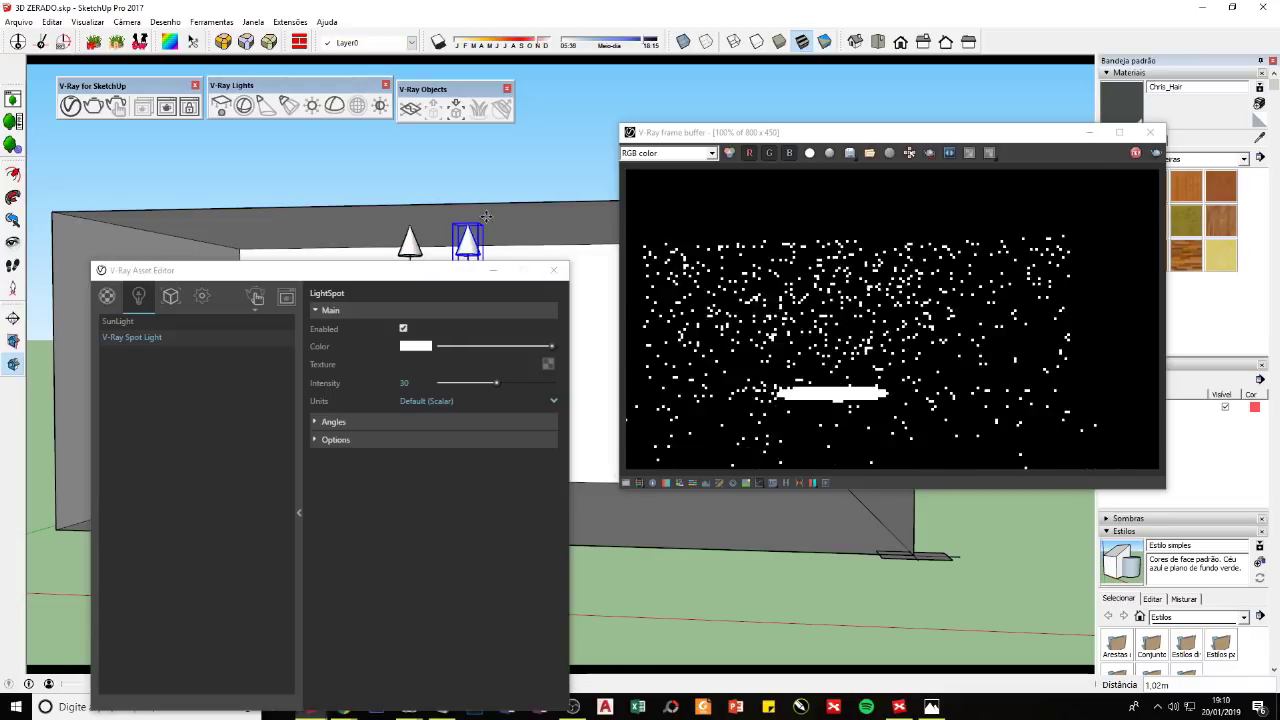
text(3x)
key(Return)
key(space)
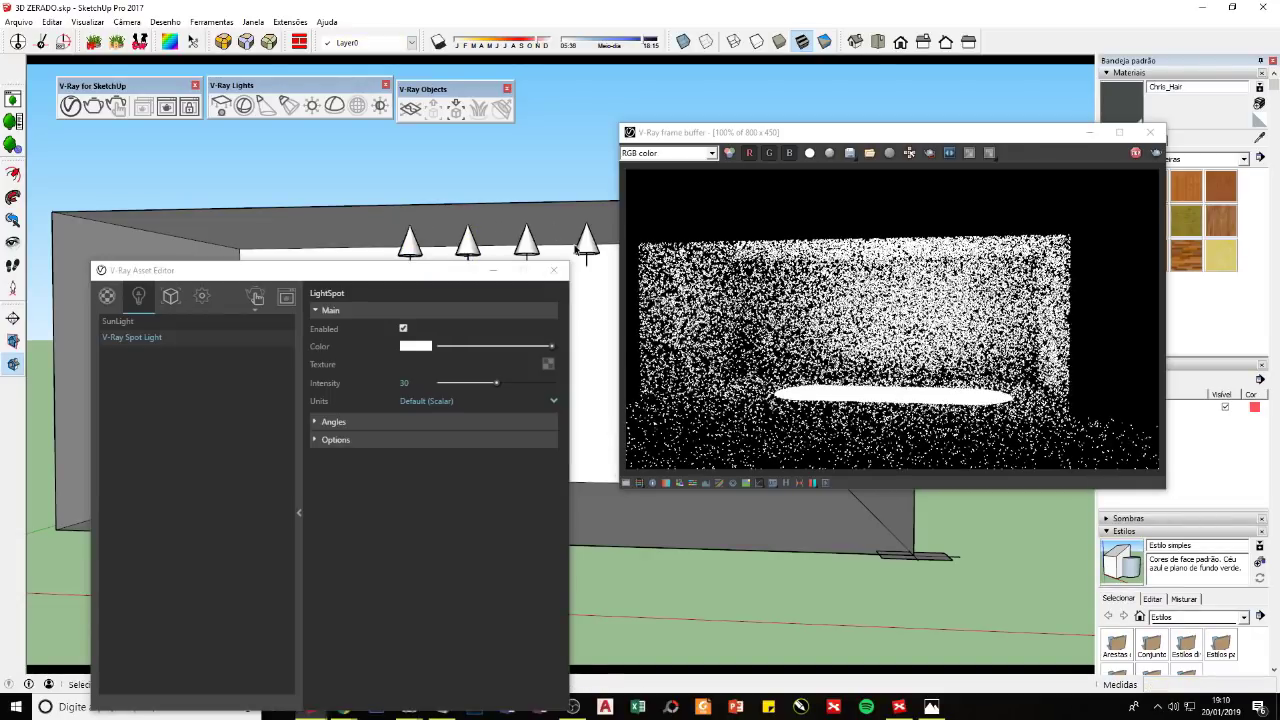
Step: Make the fourth, third and second spot light copies unique
click(585, 250)
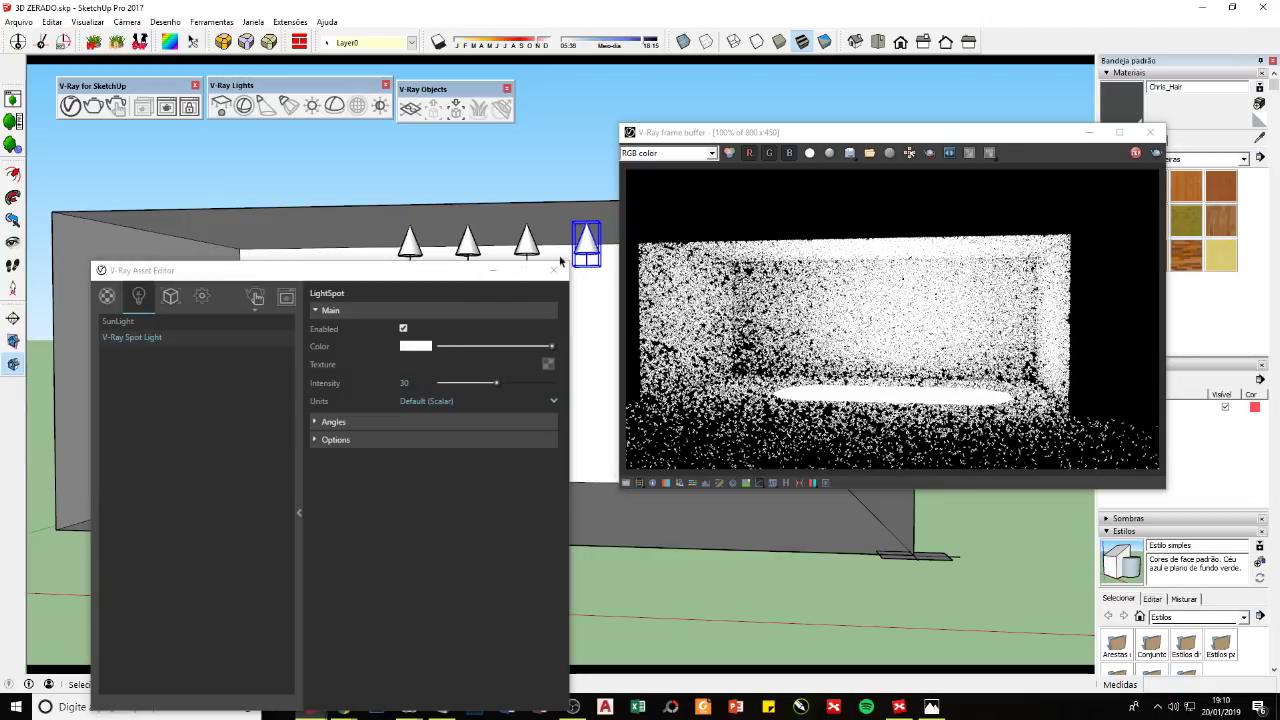
right_click(591, 249)
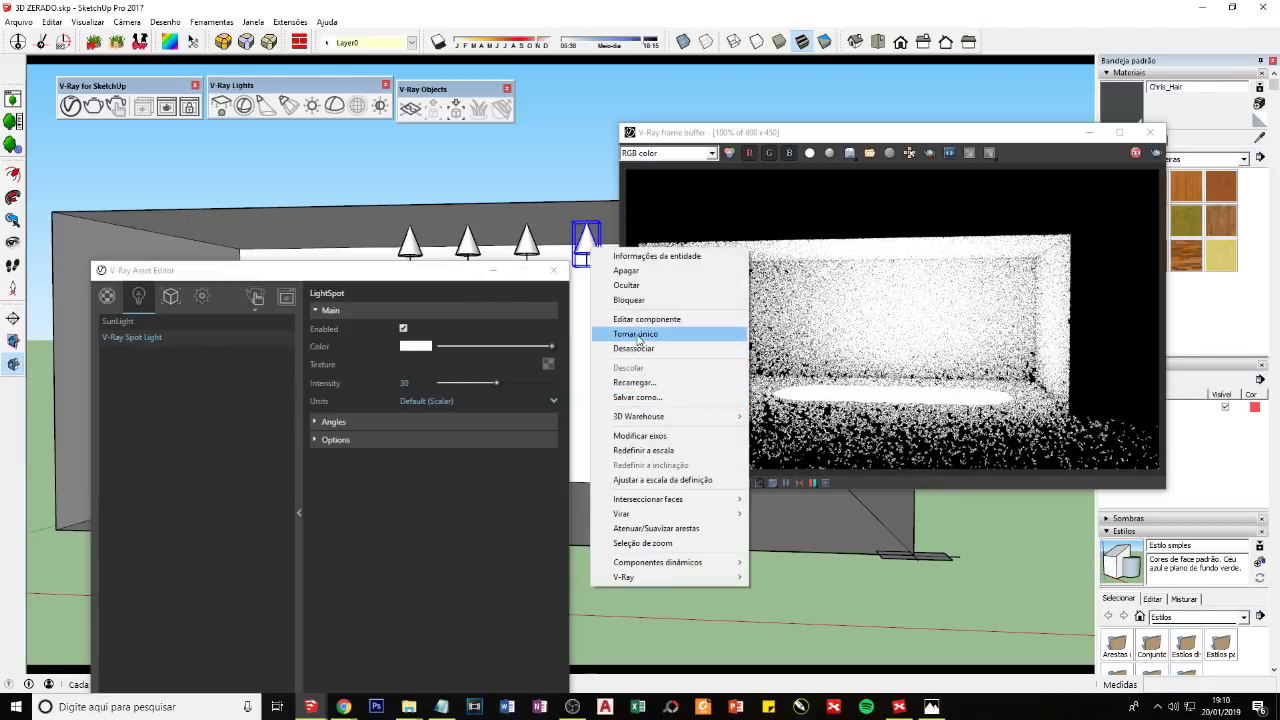
click(637, 334)
right_click(527, 248)
click(572, 333)
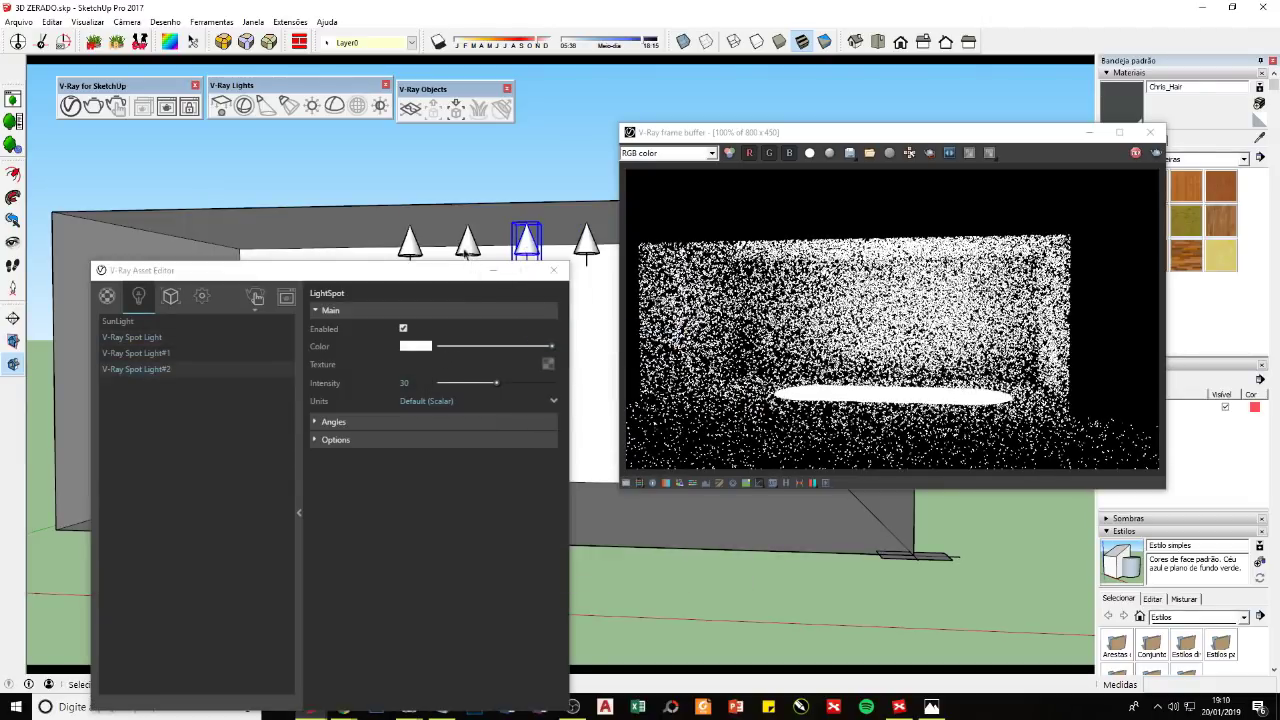
right_click(464, 253)
click(509, 338)
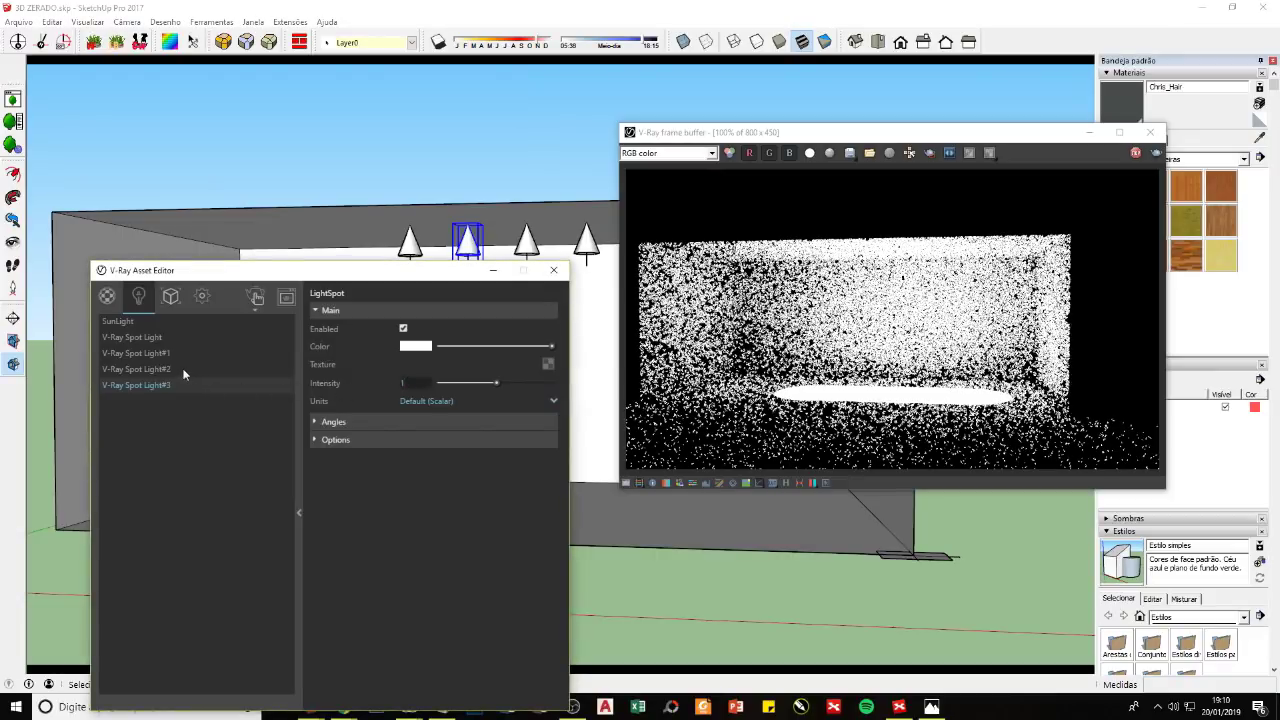
Step: Set the first V-Ray Spot Light's intensity to 2
click(184, 369)
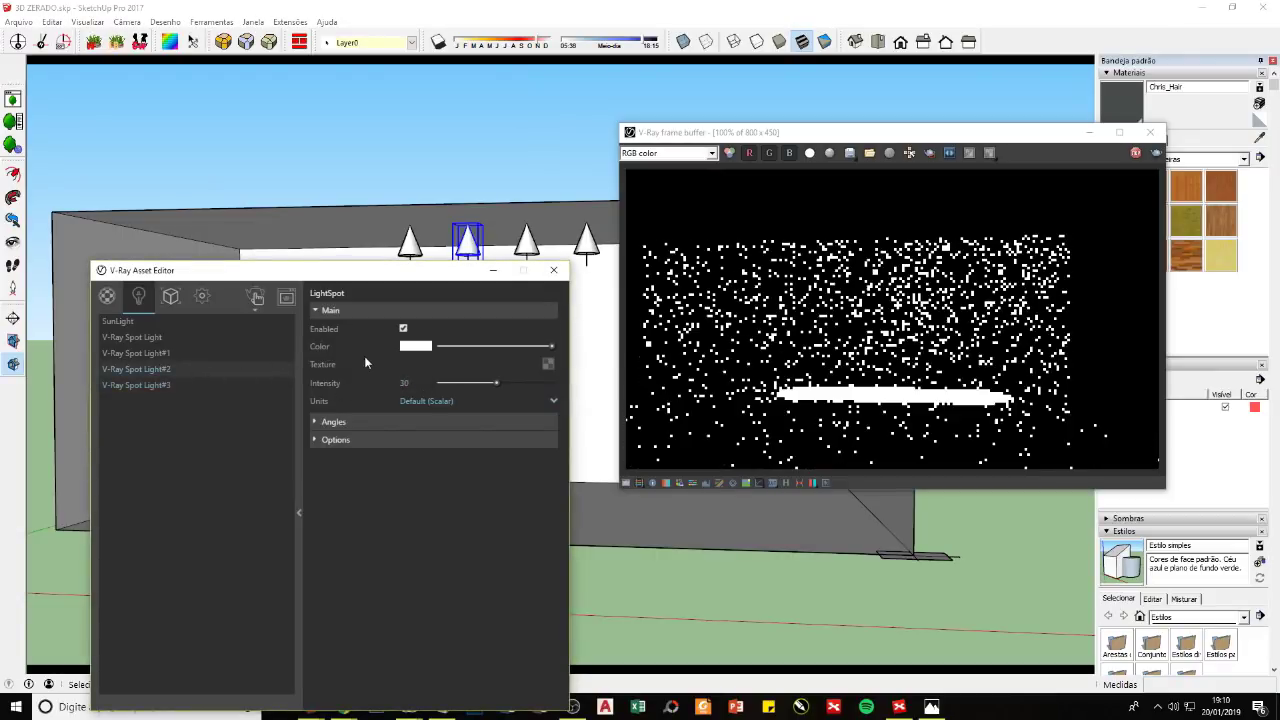
click(136, 353)
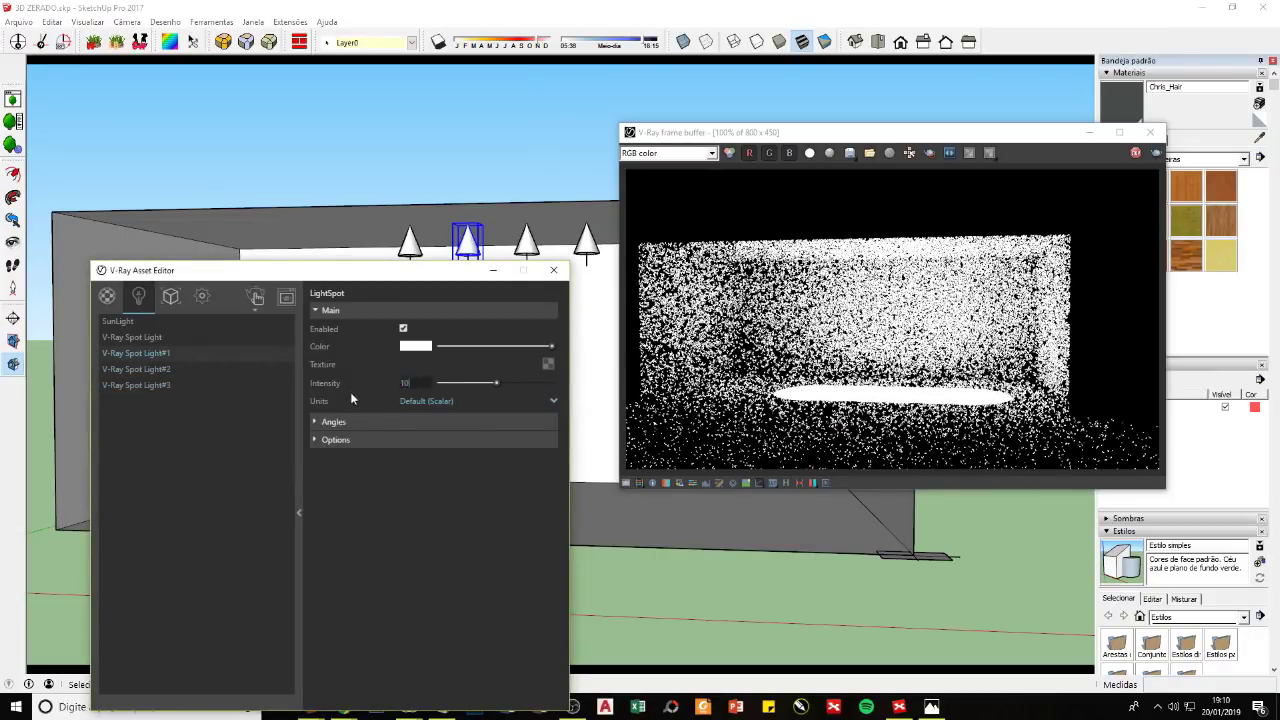
click(150, 340)
text(2)
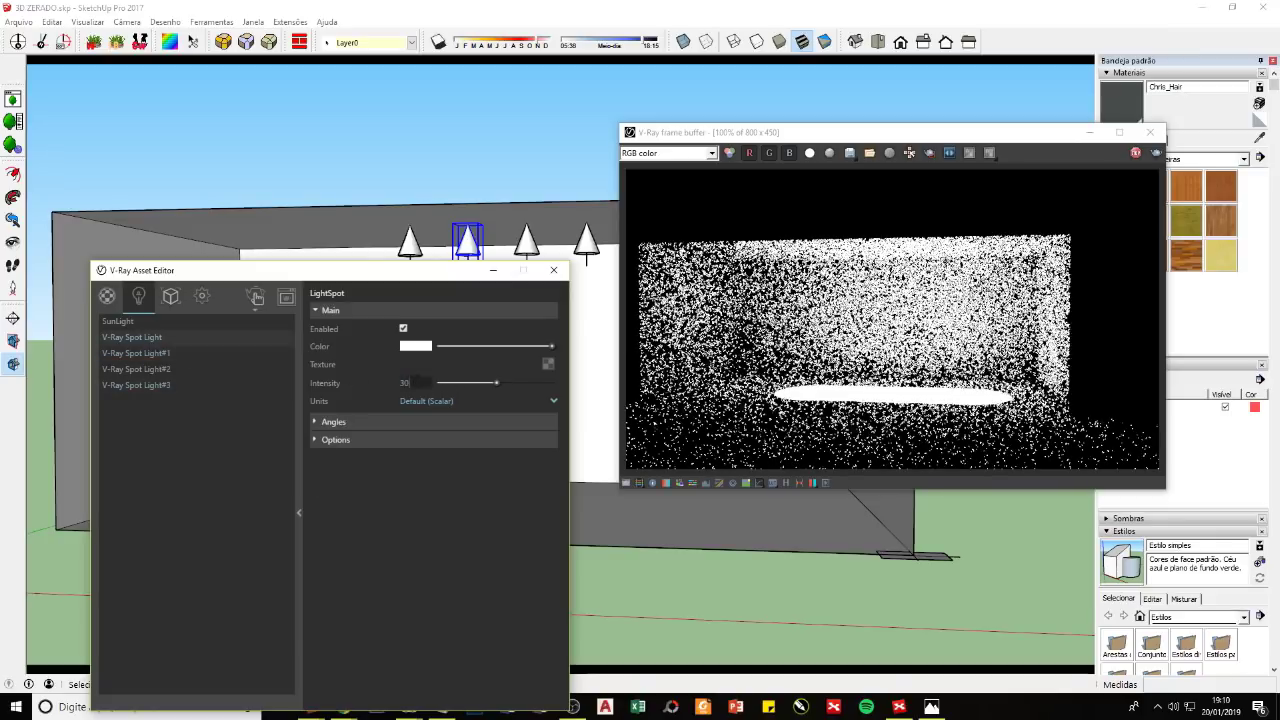
key(Return)
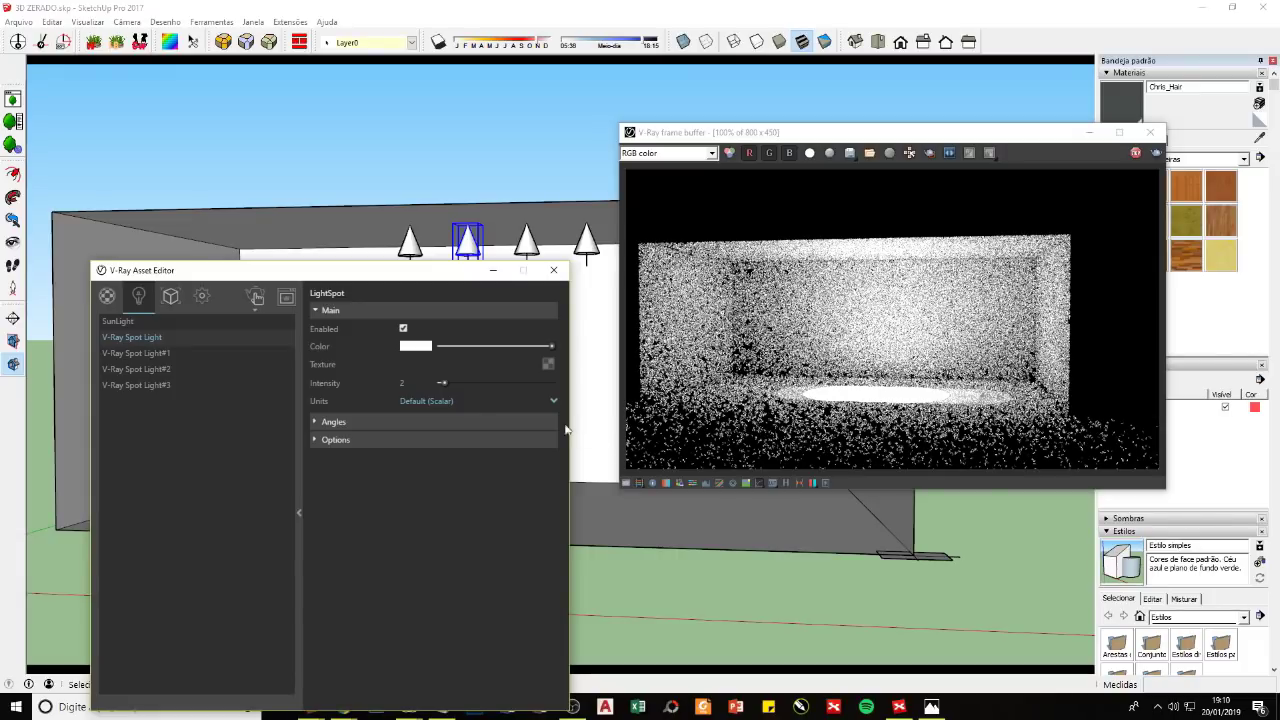
Step: Check Spot Lights #1 and #2 intensities, then disable the first spot light
click(172, 370)
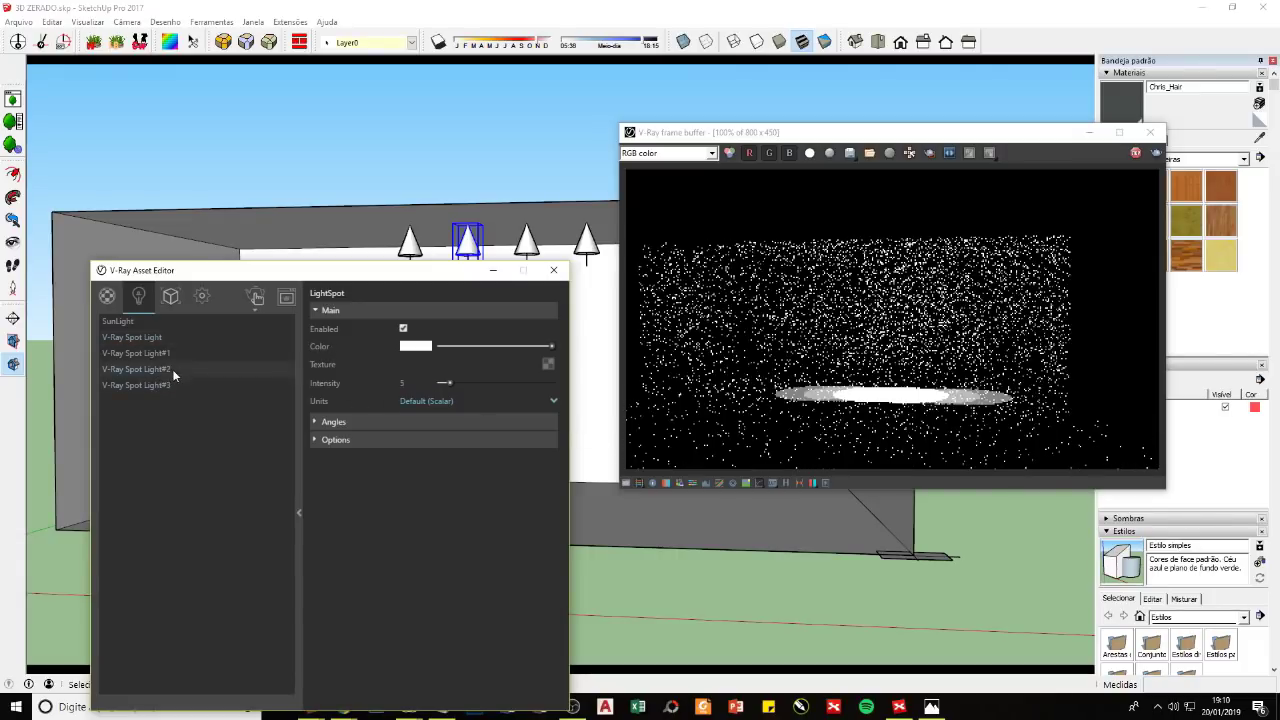
click(160, 353)
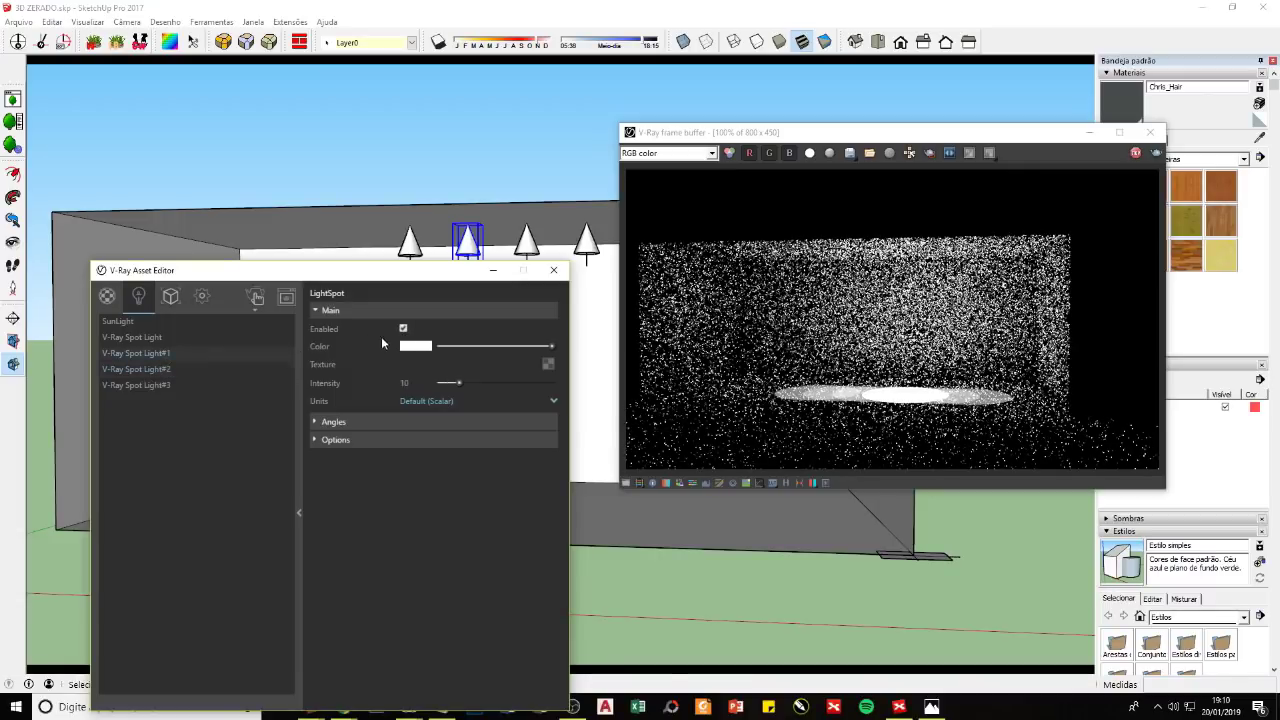
click(156, 338)
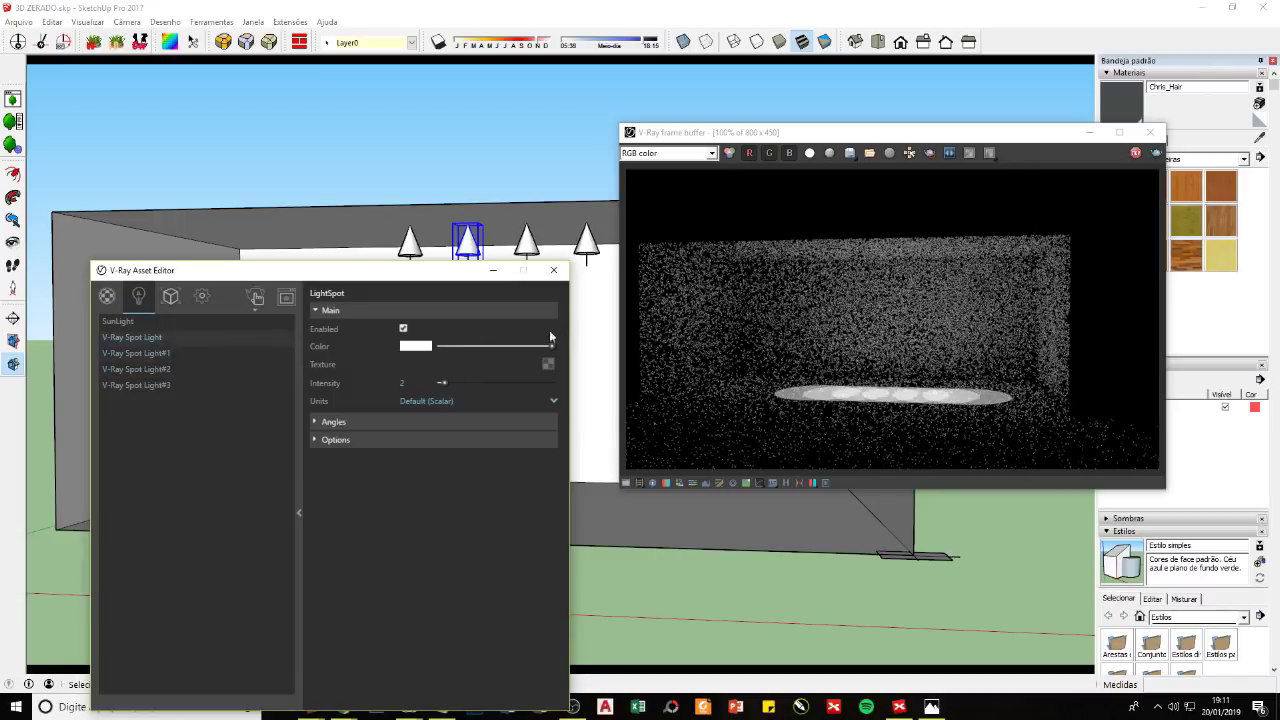
click(403, 328)
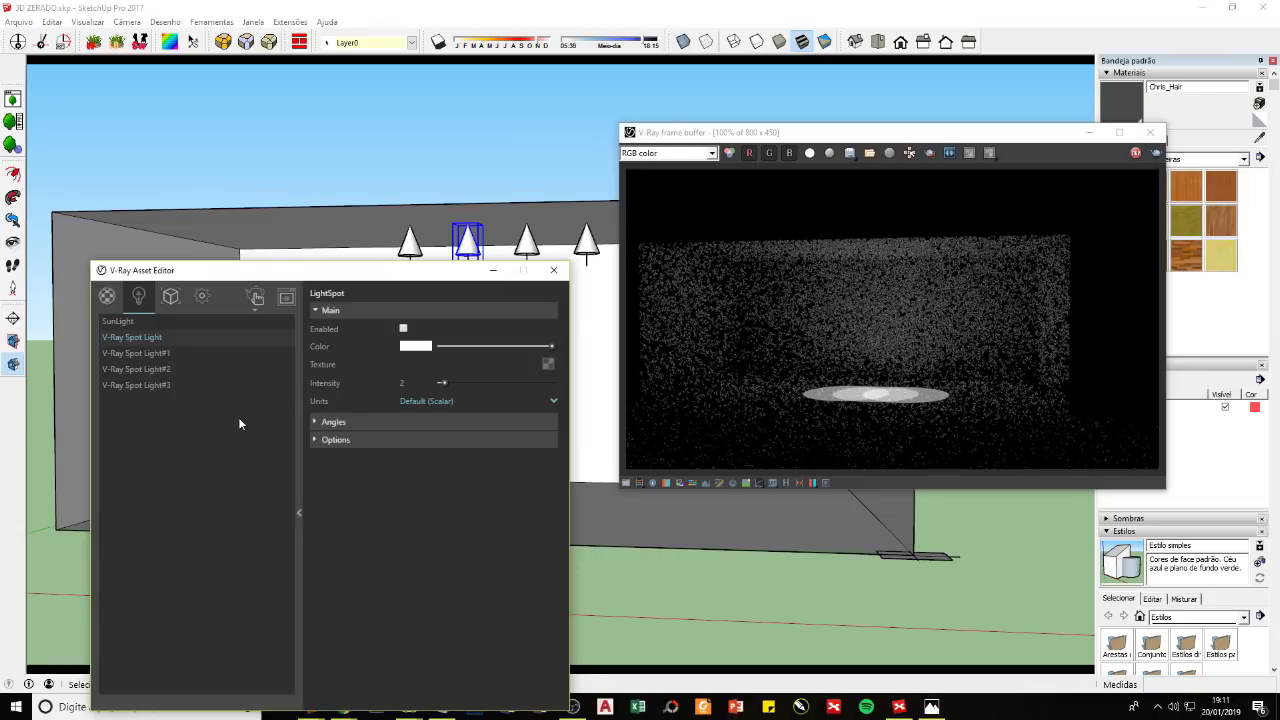
Step: Enter a camera shutter speed of 10 in the V-Ray render settings
click(203, 297)
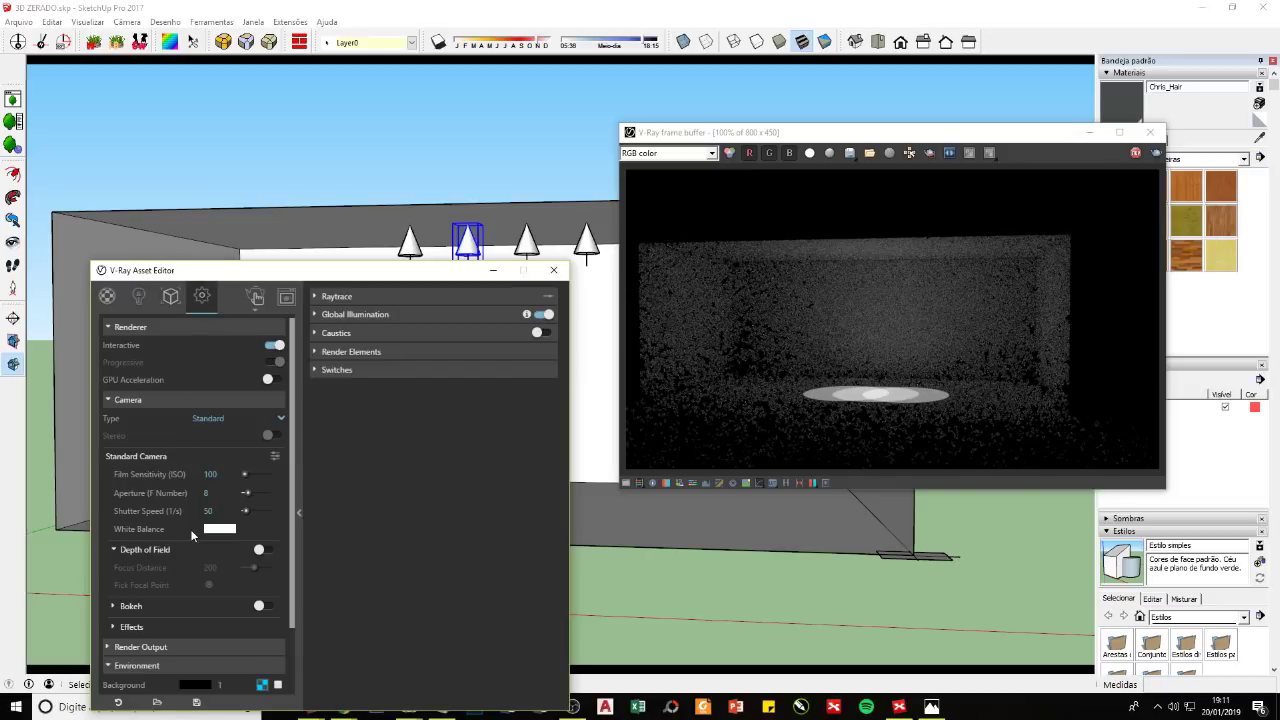
scroll(190, 529, down, 2)
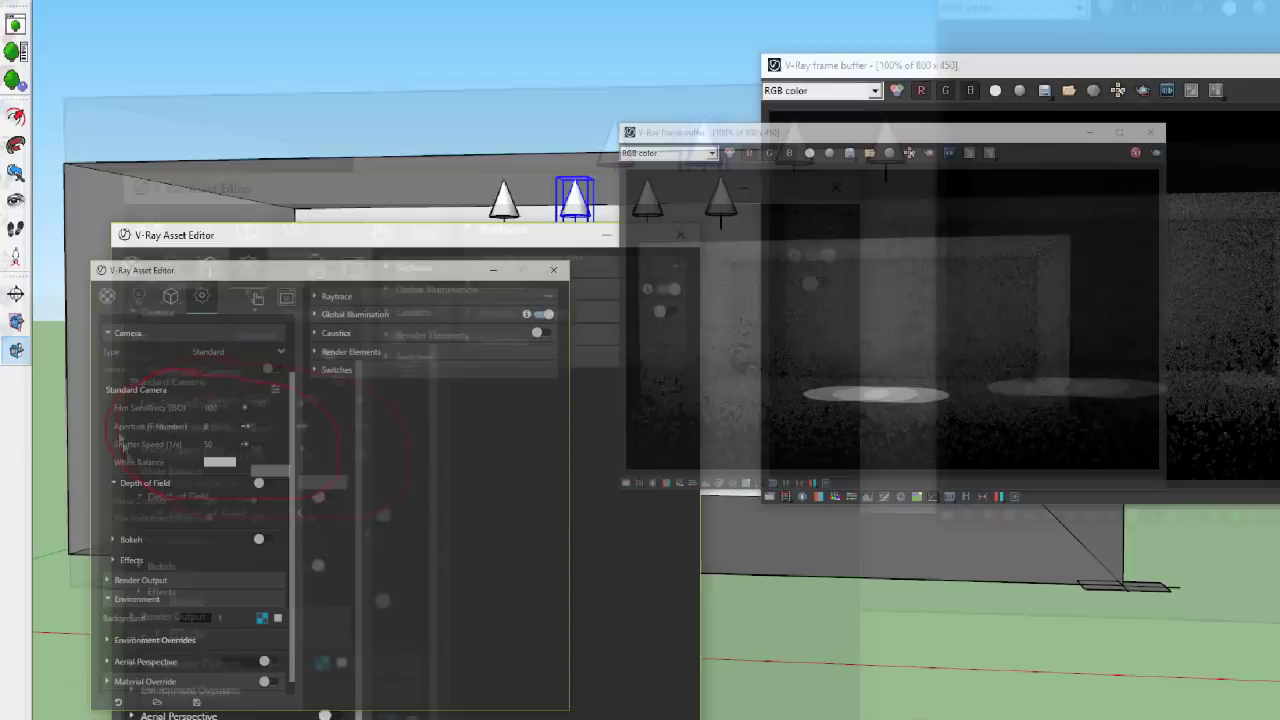
text(1)
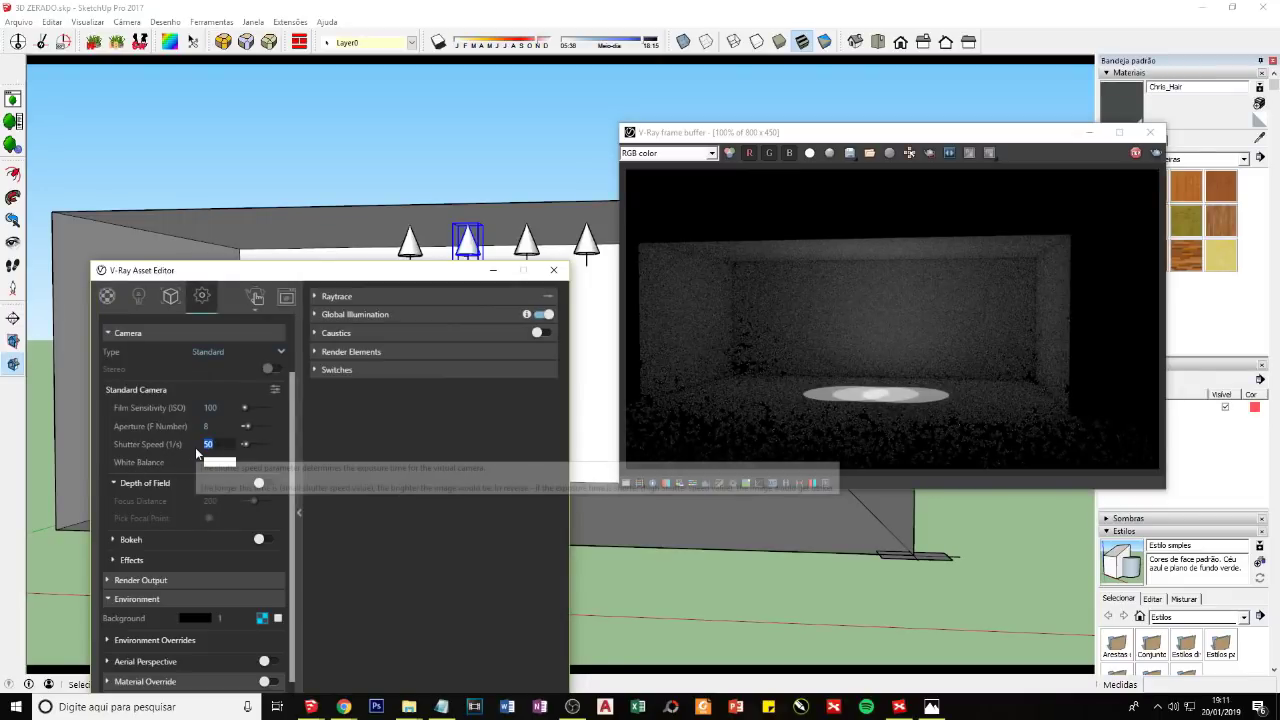
text(0)
Step: Apply the new shutter speed, going from 200 to 10
key(Return)
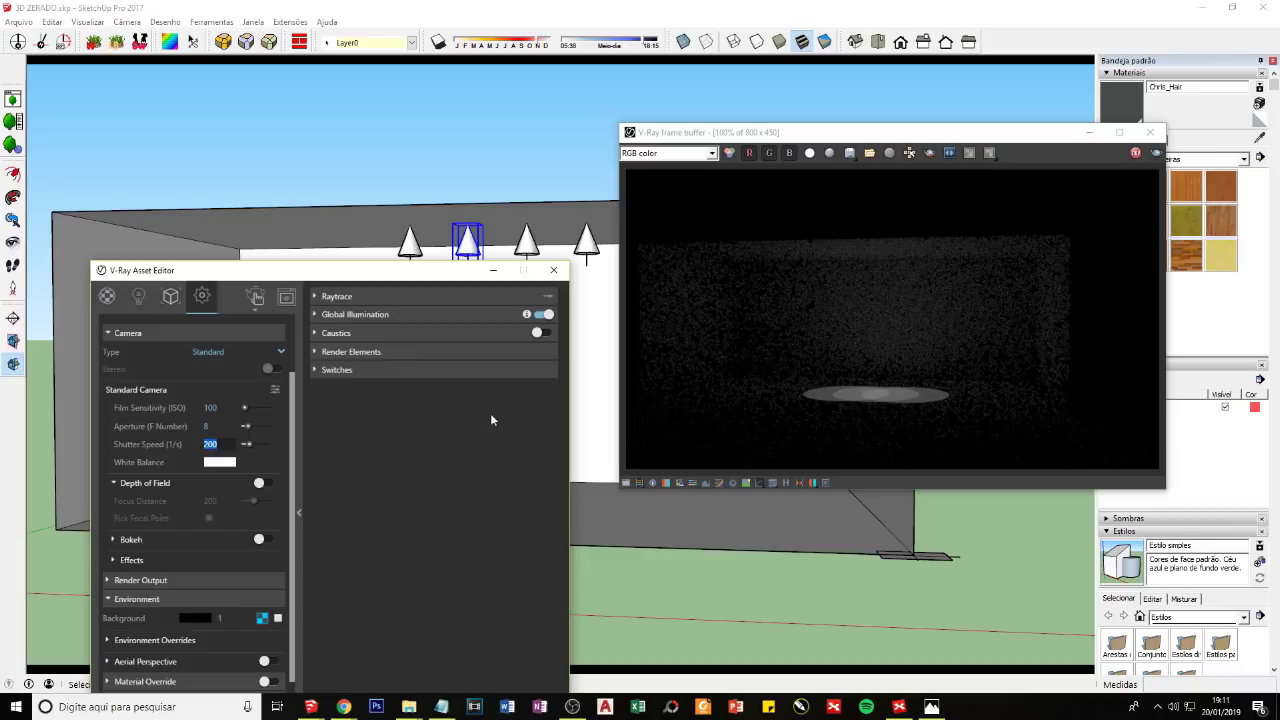
text(10)
key(Return)
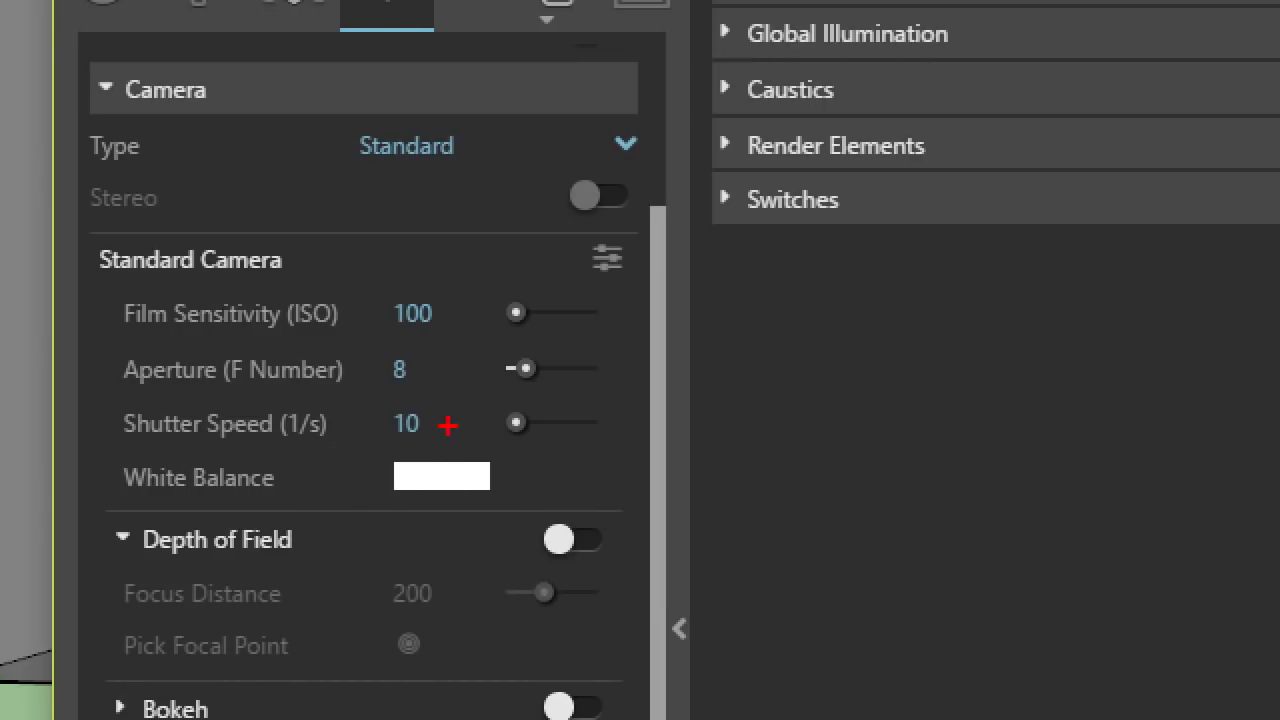
drag(446, 405, 385, 404)
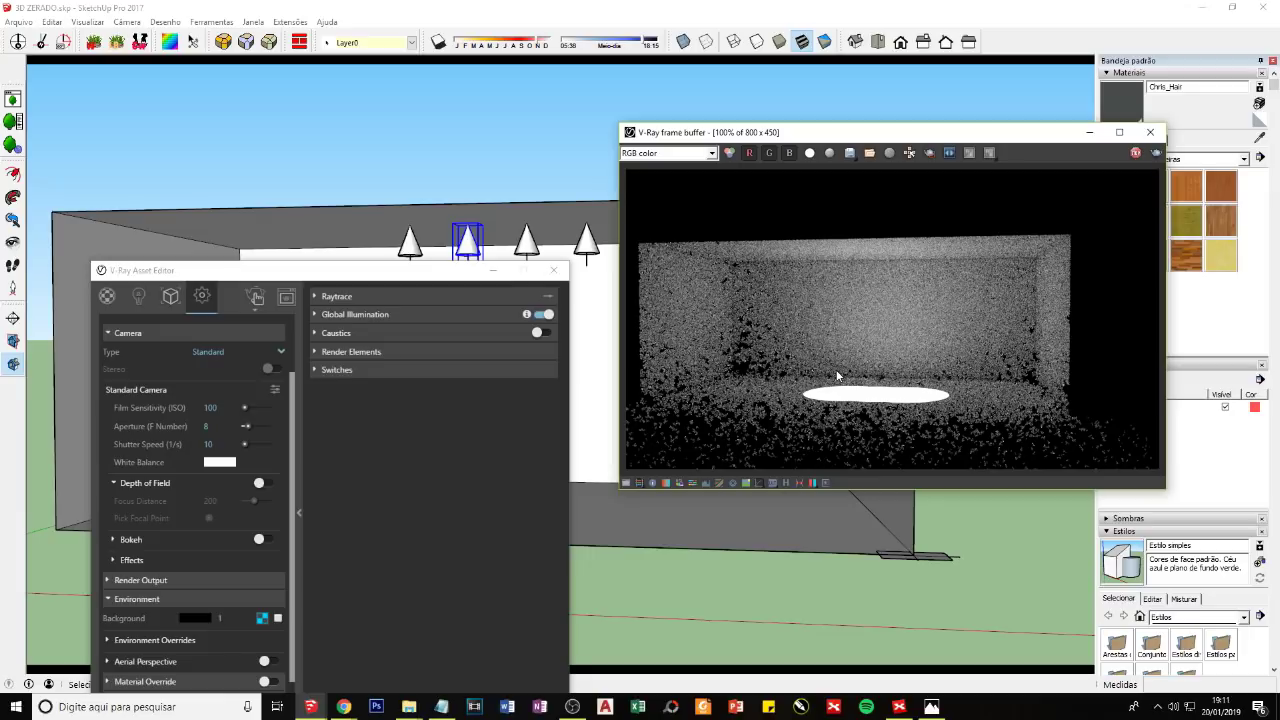
Step: Review the intensities of V-Ray Spot Lights #2 and #3, then return to settings
click(139, 297)
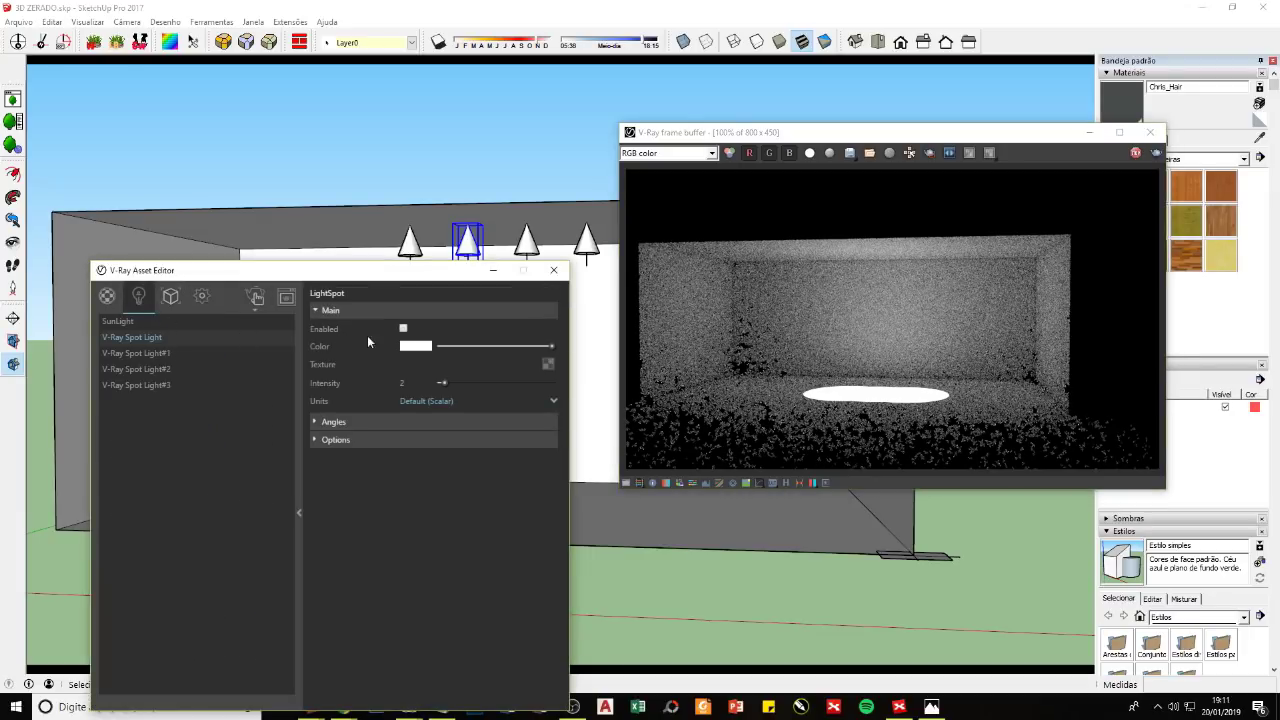
click(182, 369)
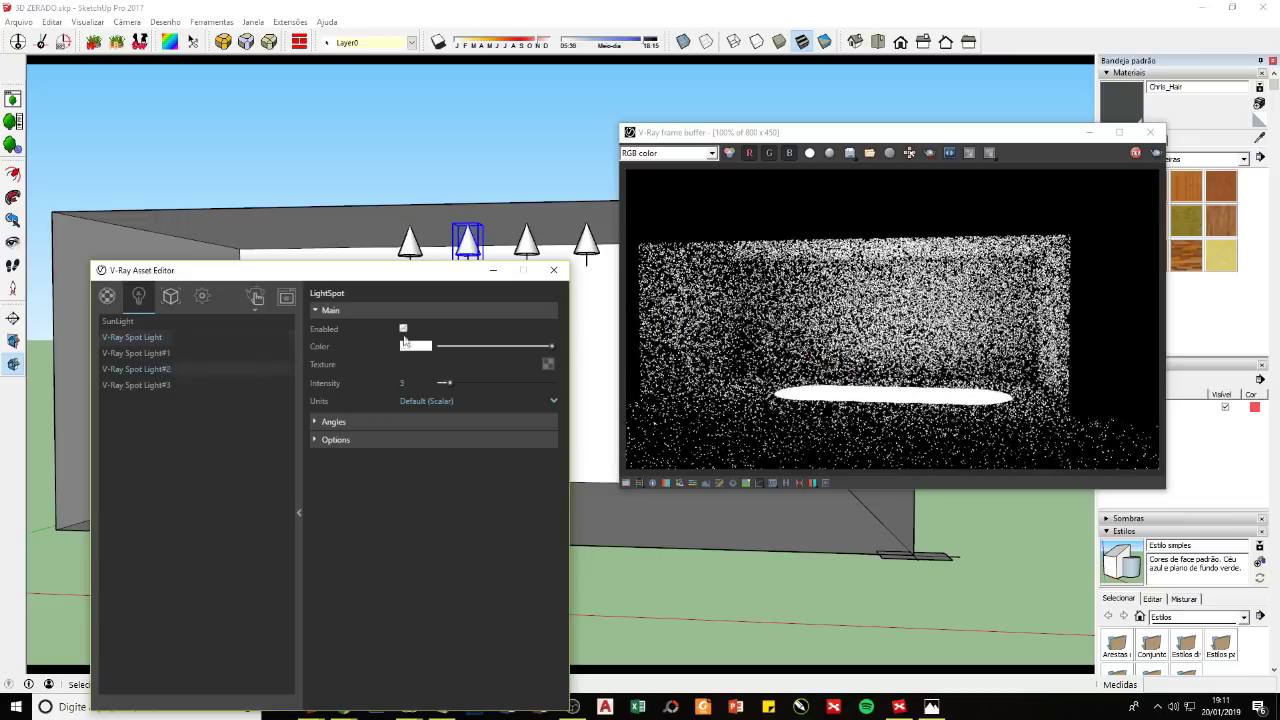
click(179, 385)
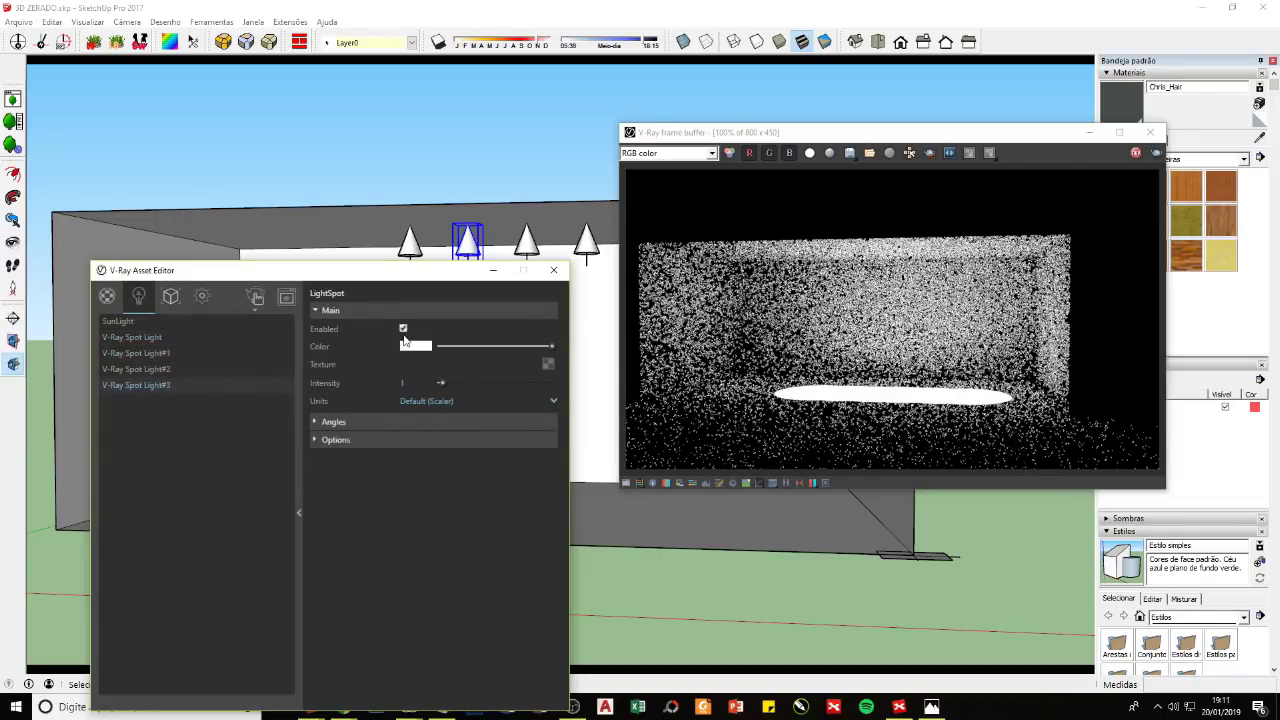
click(202, 296)
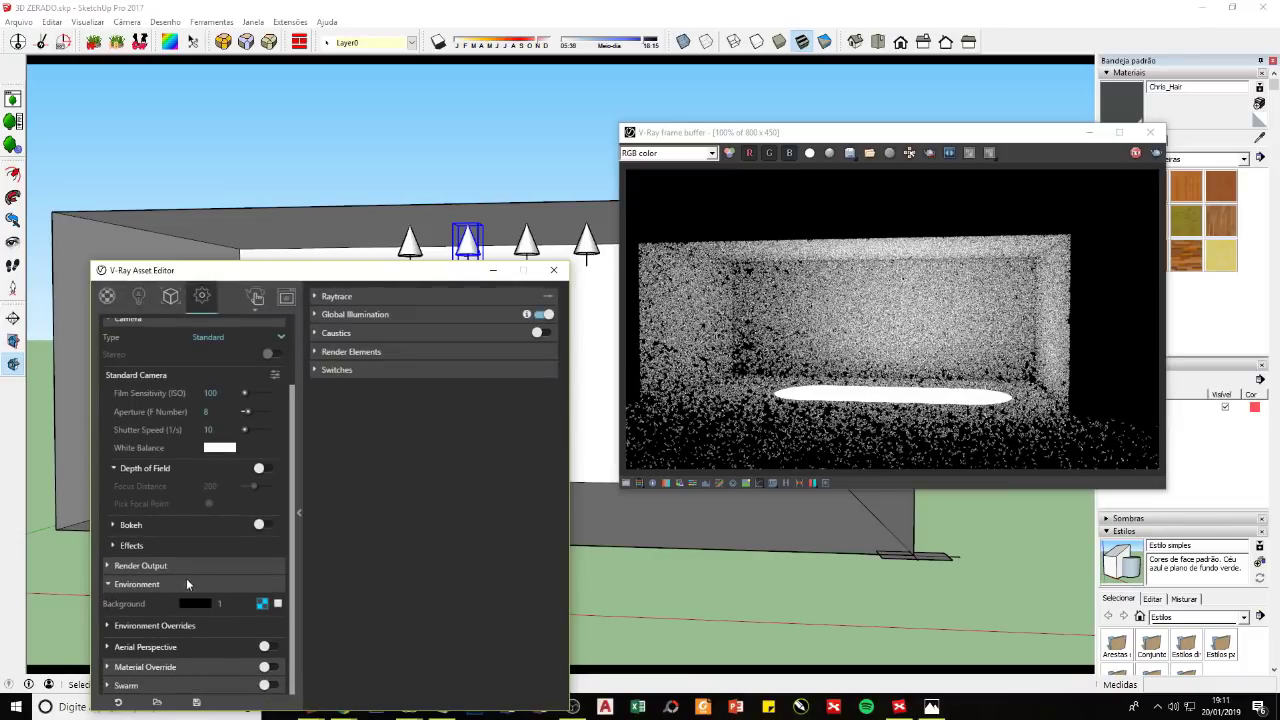
Step: Select the shutter speed value in the camera settings and highlight it for viewers
scroll(155, 495, up, 2)
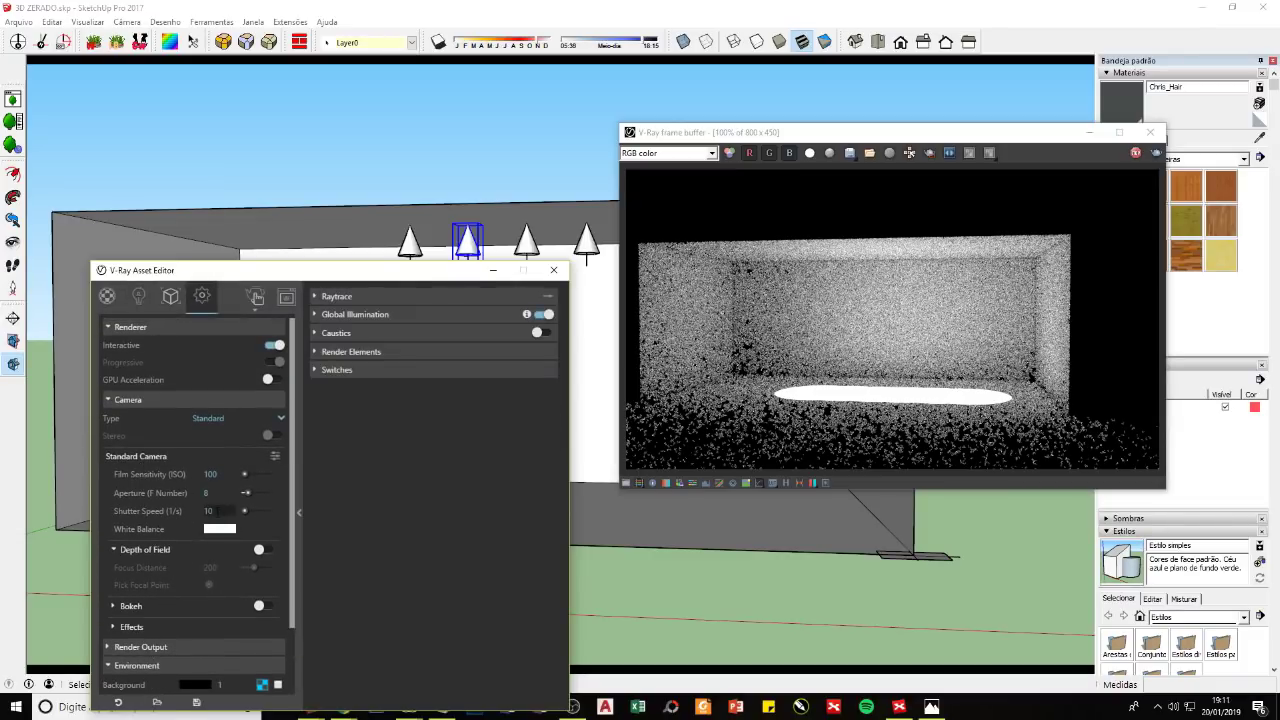
double_click(208, 511)
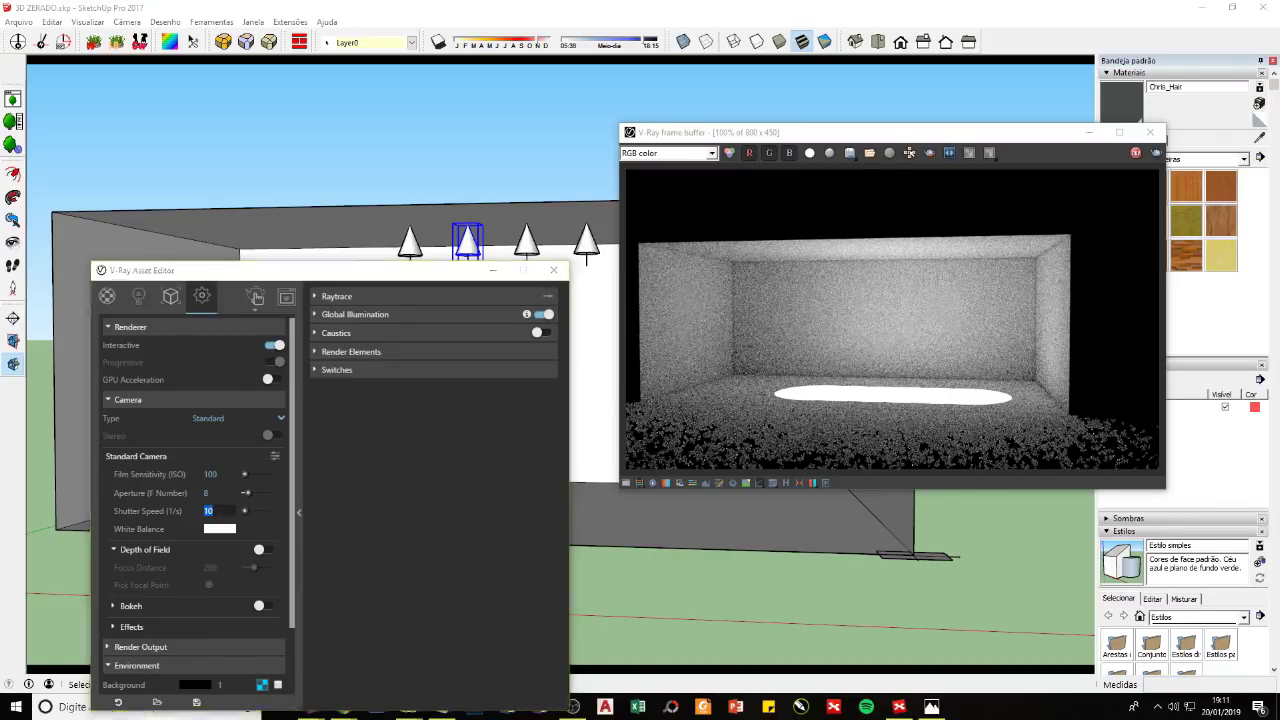
key(ctrl+1)
mouse_move(114, 437)
mouse_down()
mouse_move(93, 516)
mouse_move(120, 262)
mouse_up()
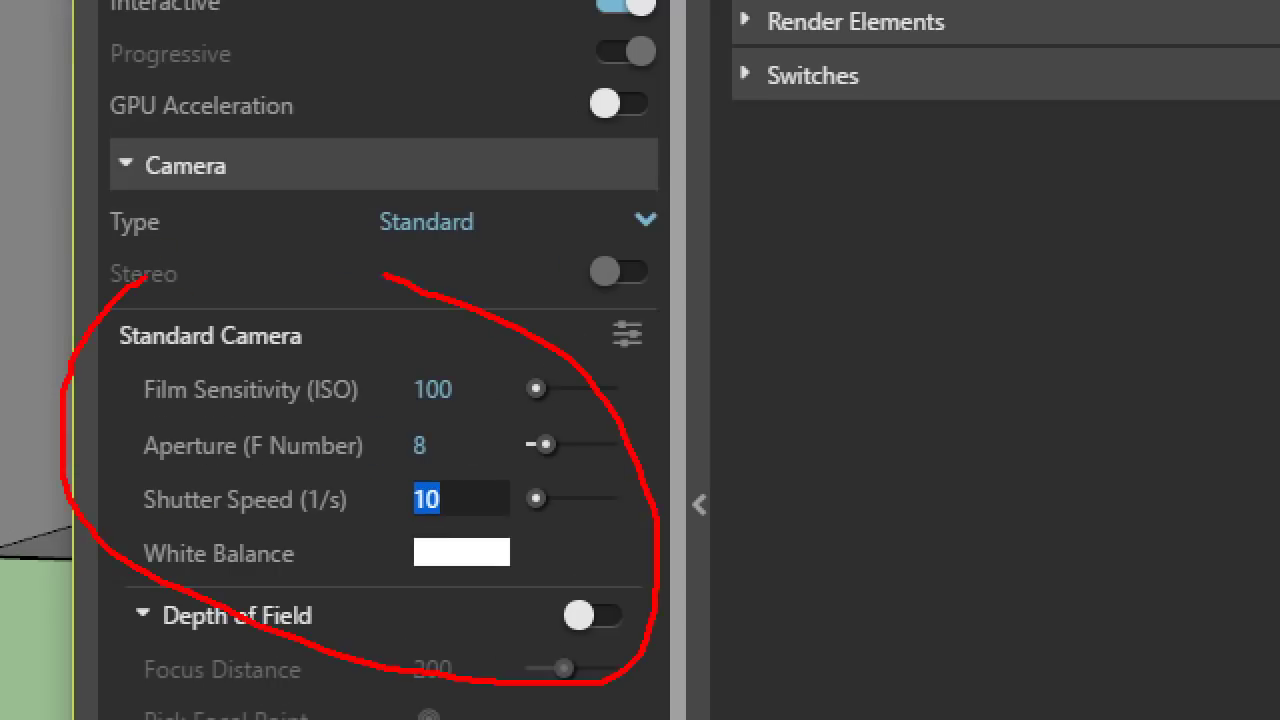
key(Escape)
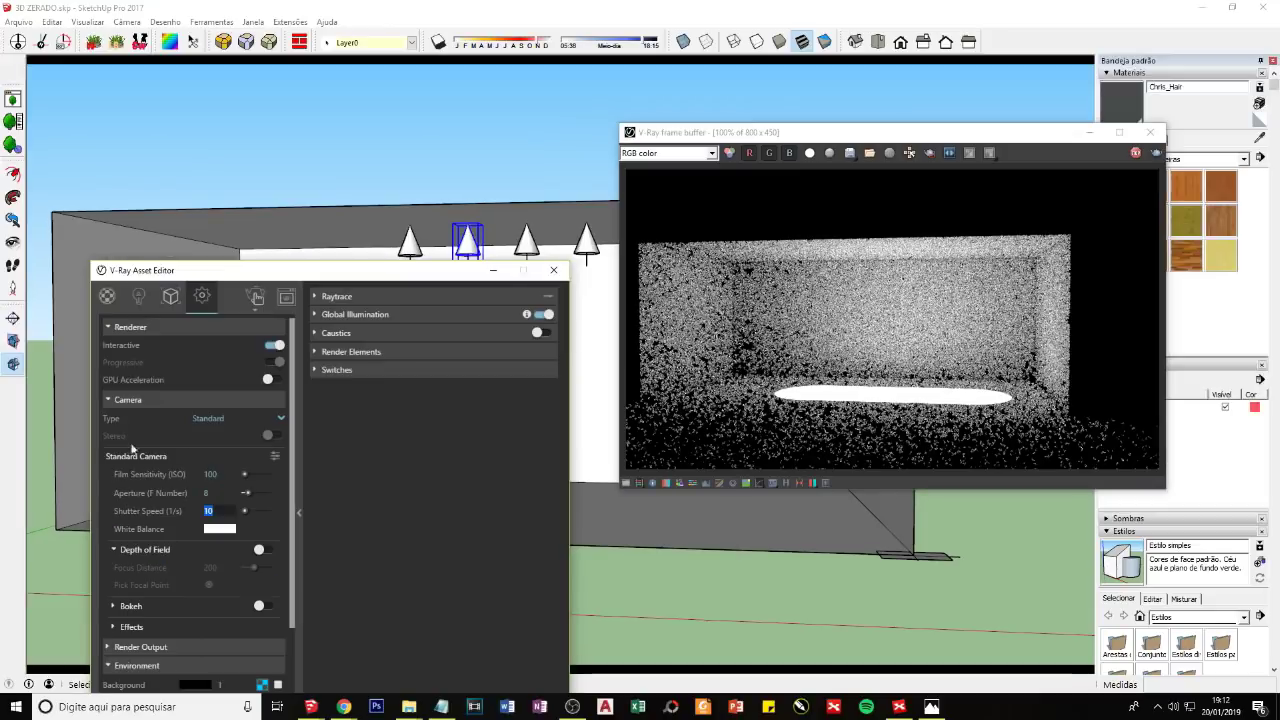
Step: Flip between the lights list and render settings in the Asset Editor
click(138, 298)
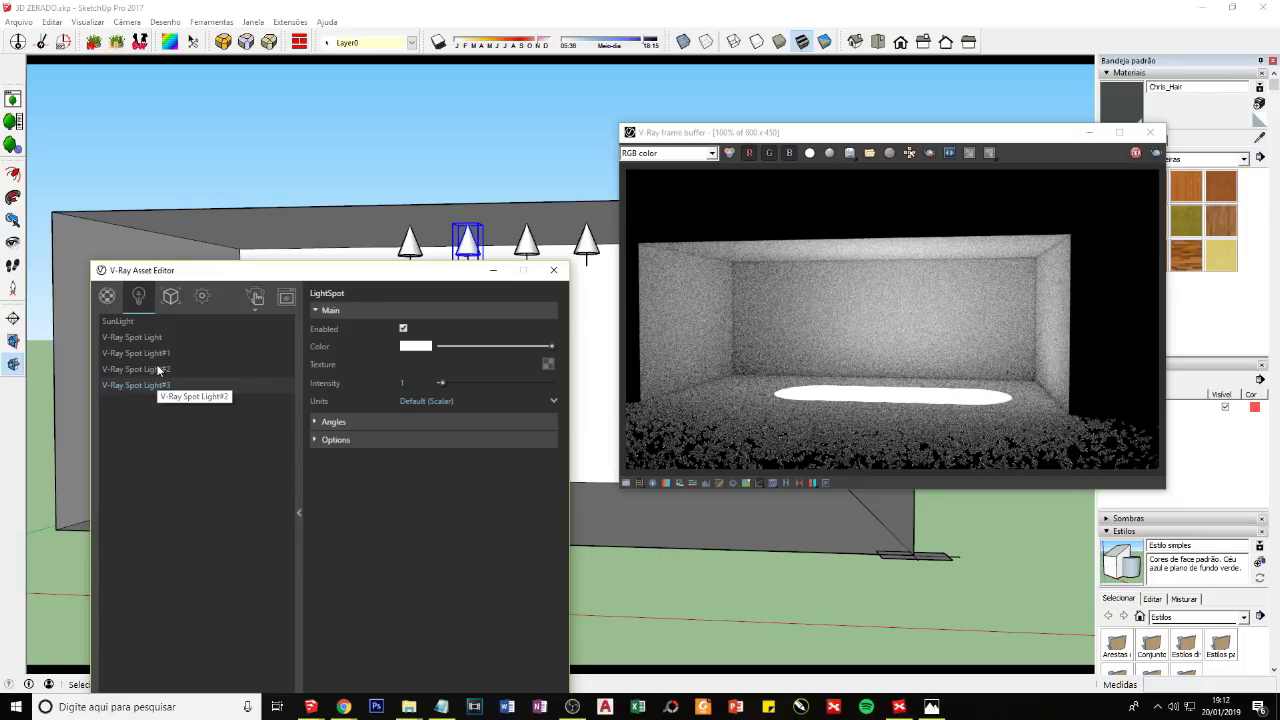
click(202, 296)
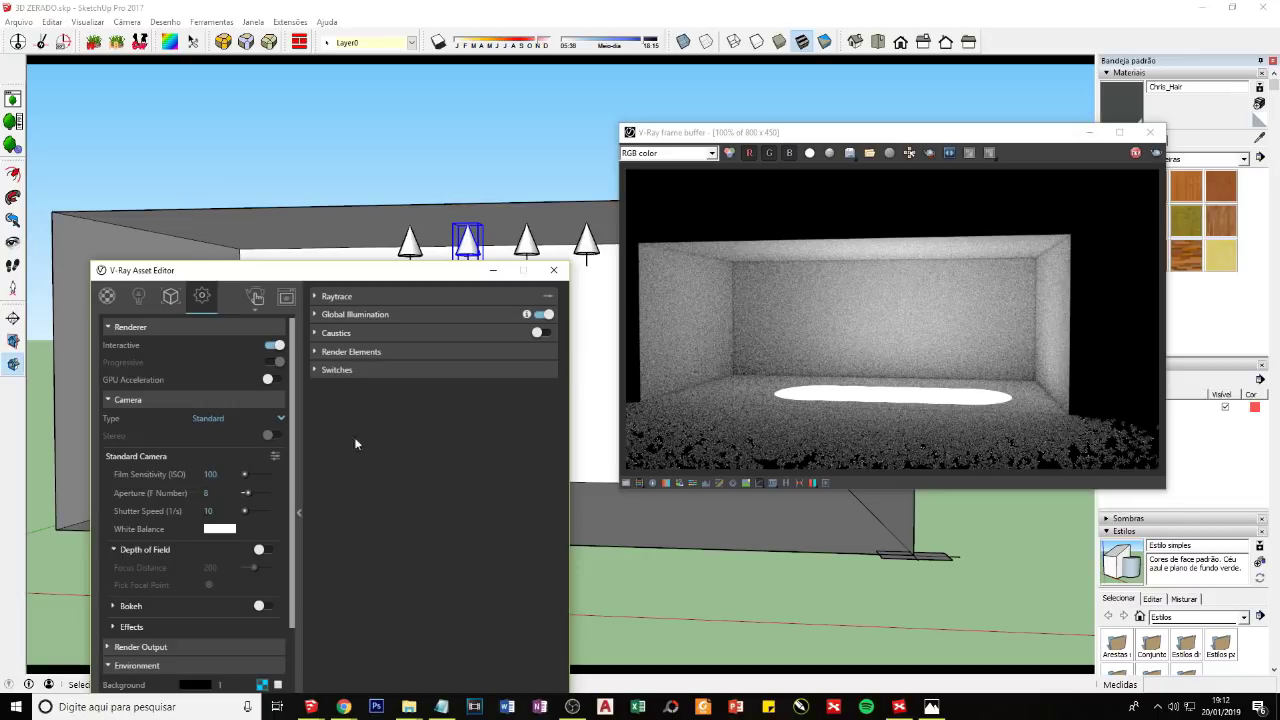
click(138, 296)
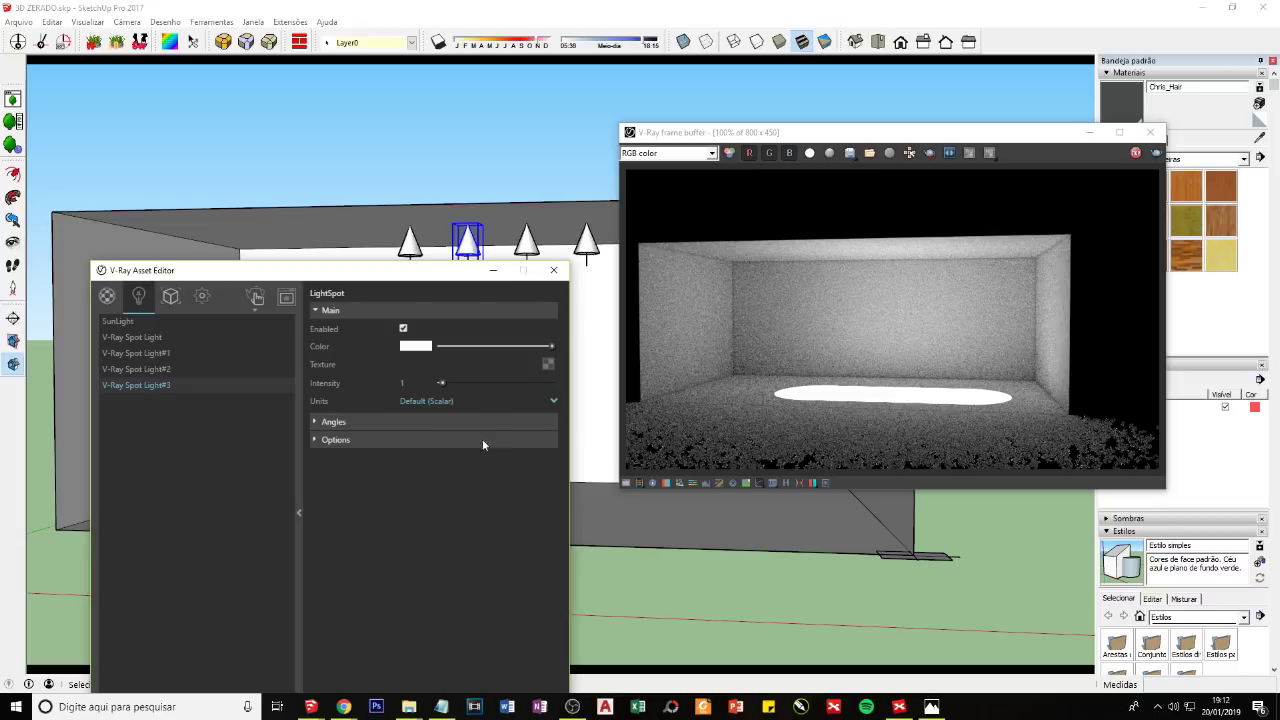
click(204, 298)
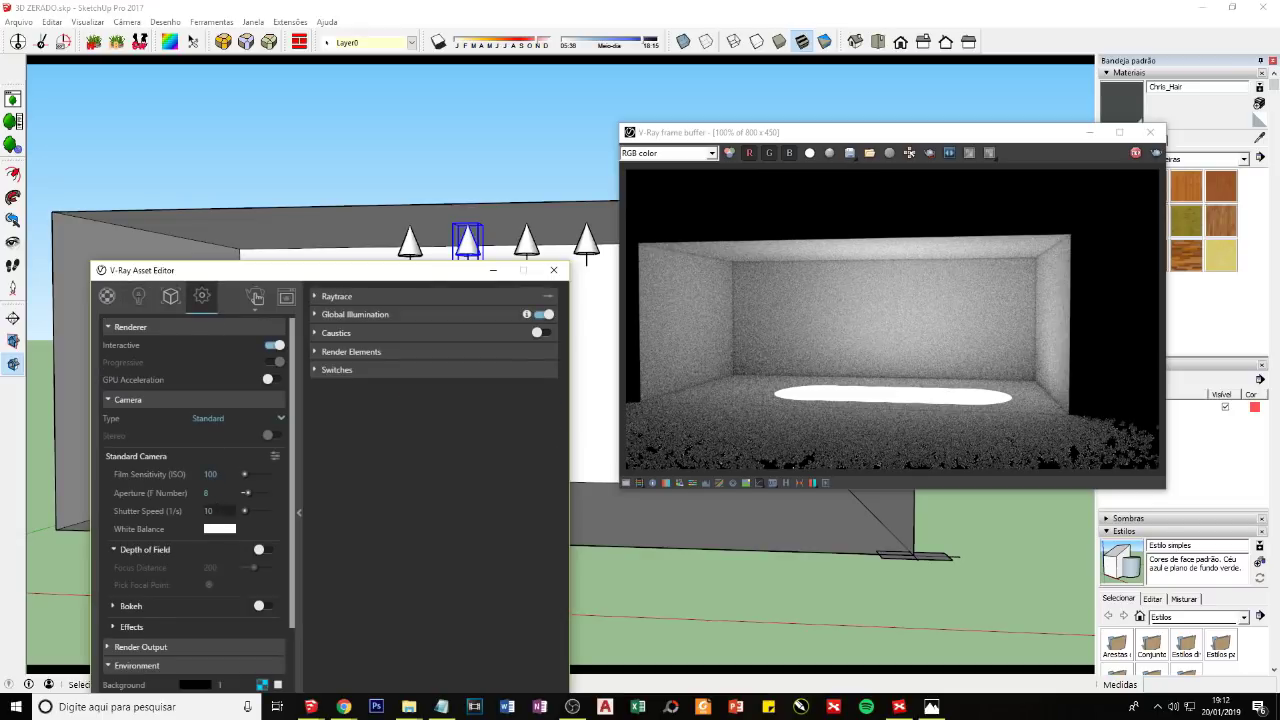
click(144, 300)
Step: Delete V-Ray Spot Lights #3, #2 and #1 and the two remaining cone lights
right_click(150, 391)
click(165, 420)
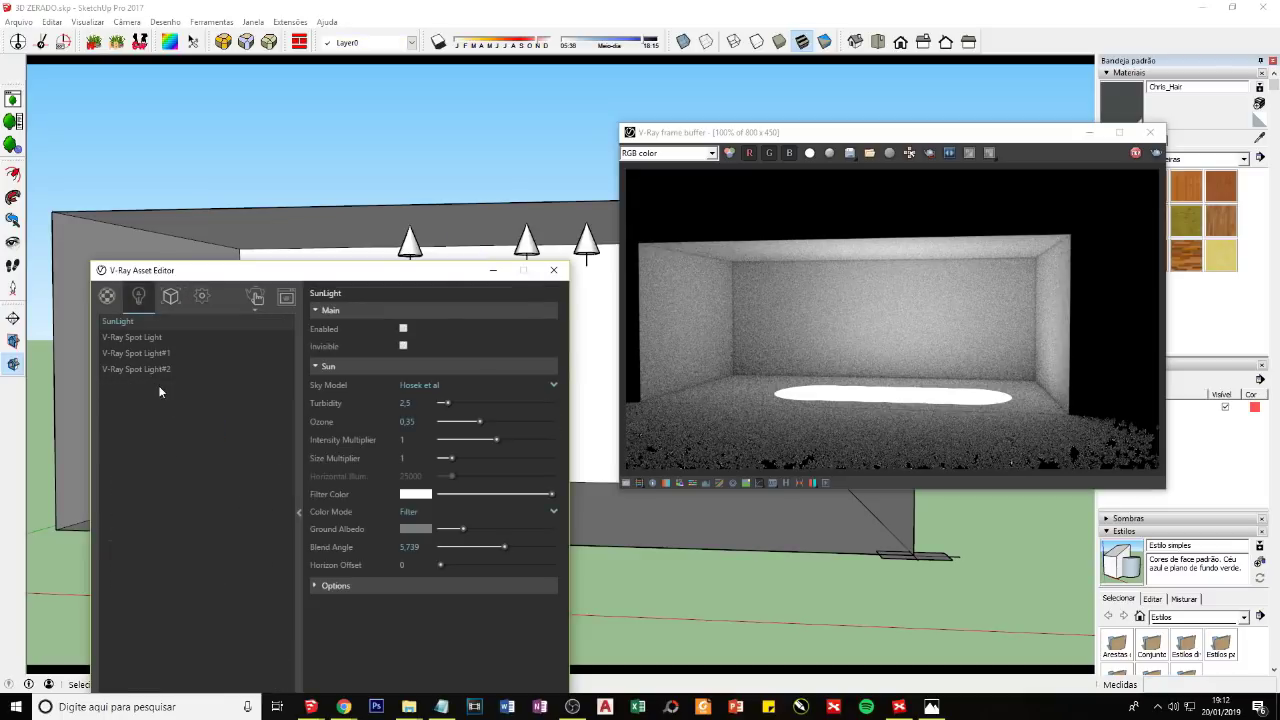
right_click(158, 372)
click(168, 400)
right_click(164, 355)
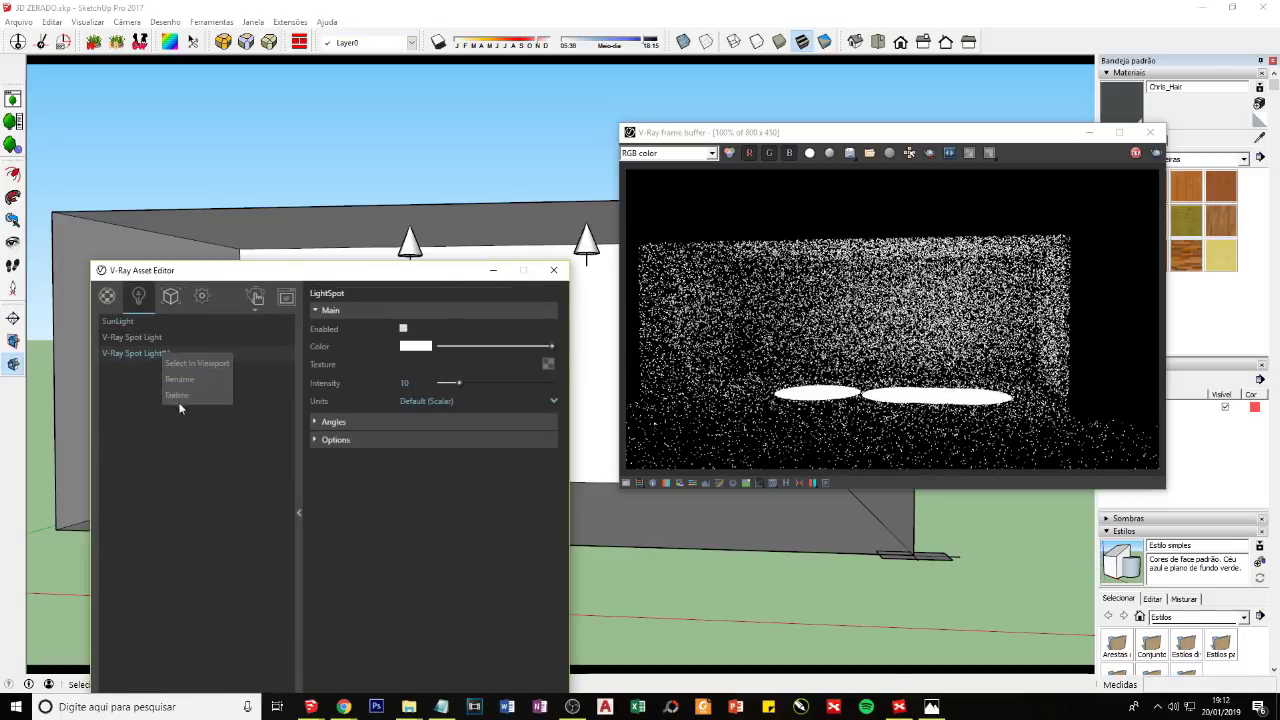
click(177, 388)
drag(630, 208, 744, 271)
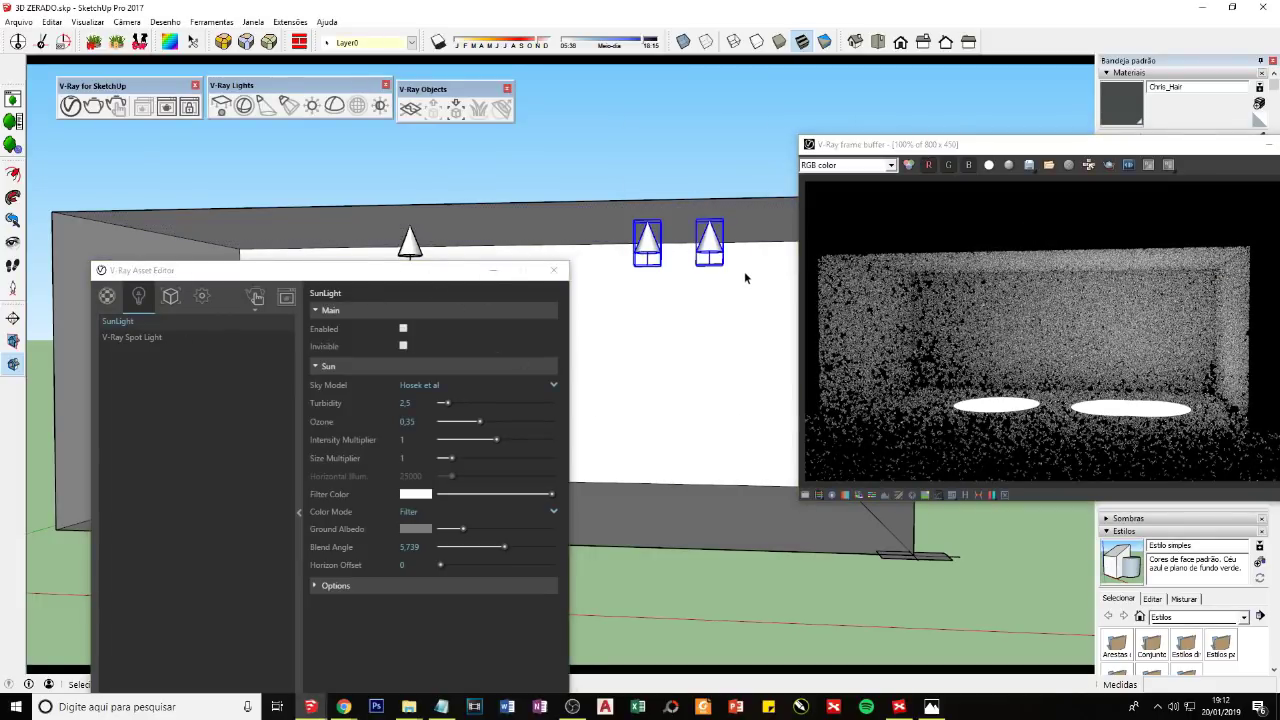
key(Delete)
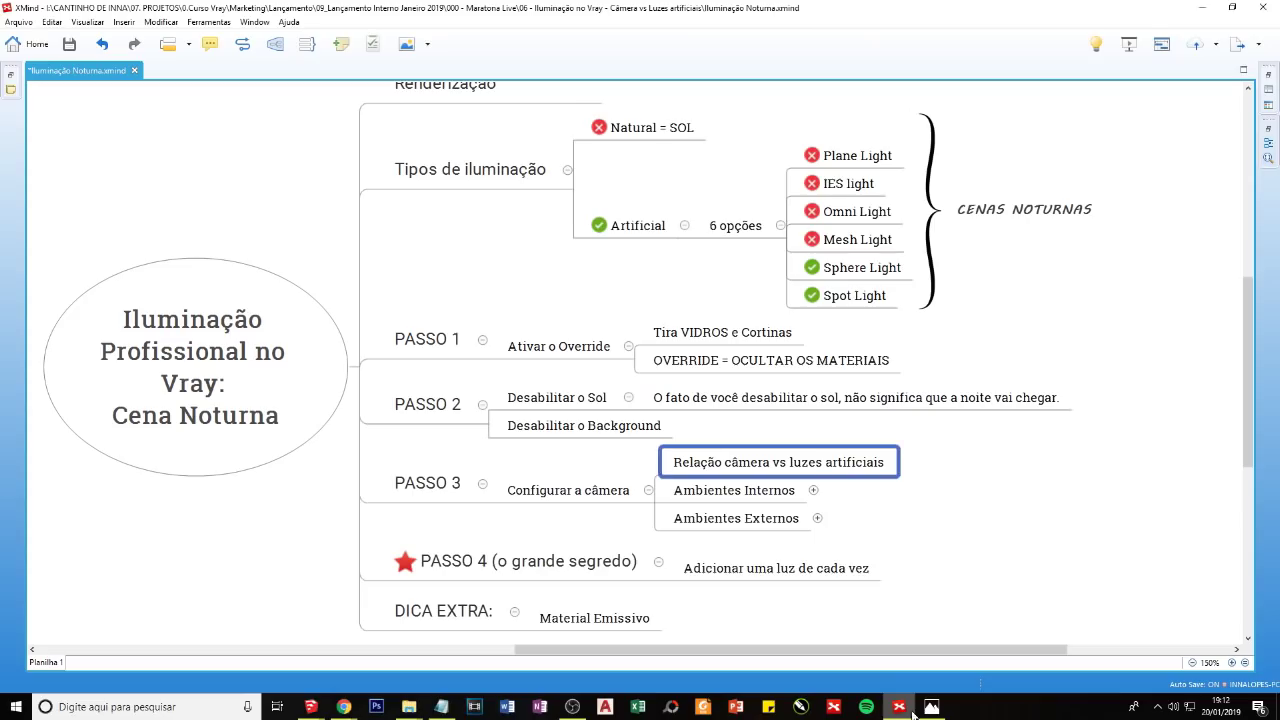
Step: Expand the Ambientes Internos and Ambientes Externos topics in the XMind mind map
key(alt+Tab)
right_drag(824, 507, 671, 490)
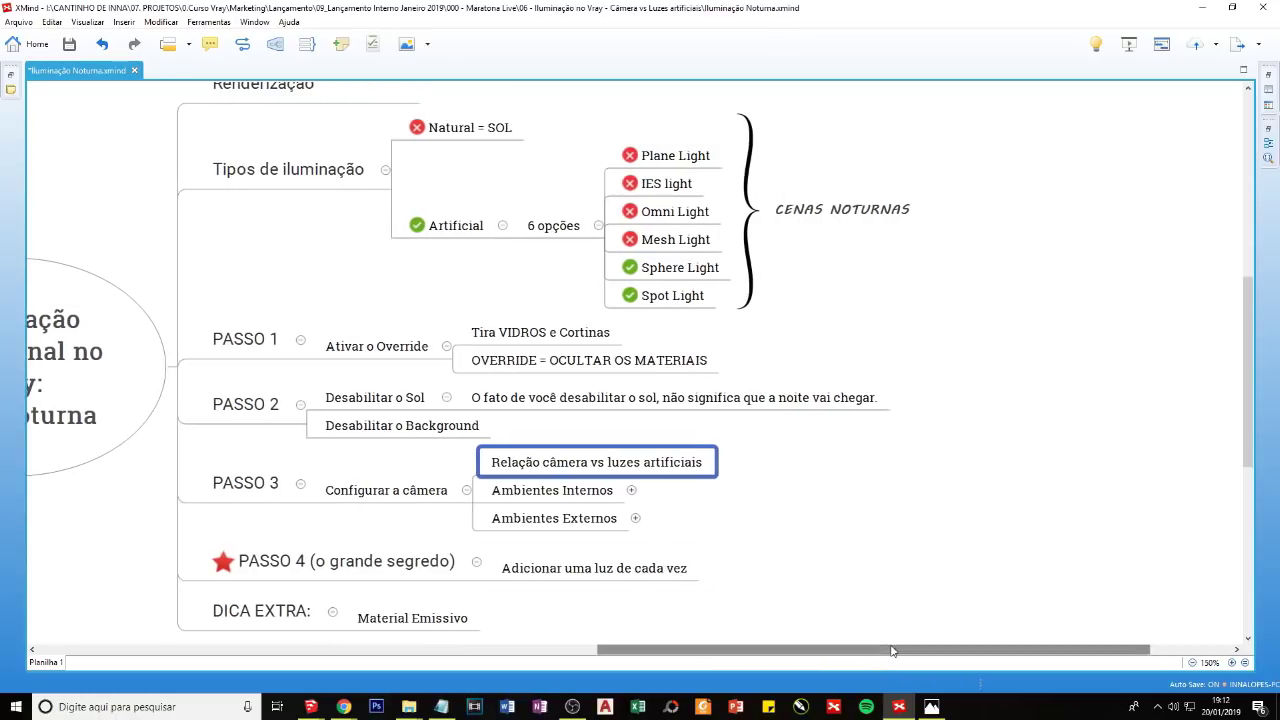
click(632, 491)
click(635, 518)
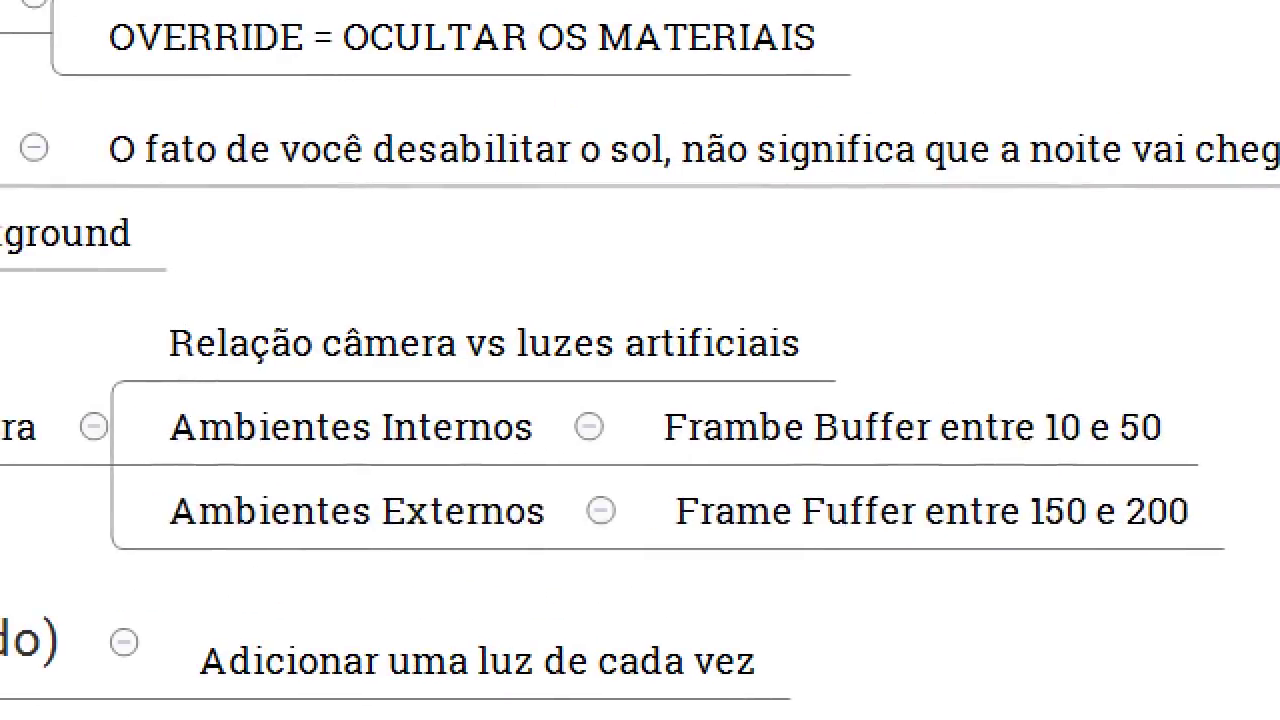
Step: Mark up the revealed frame buffer ranges in the mind map
mouse_move(156, 454)
mouse_down()
mouse_move(888, 478)
mouse_move(1184, 472)
mouse_up()
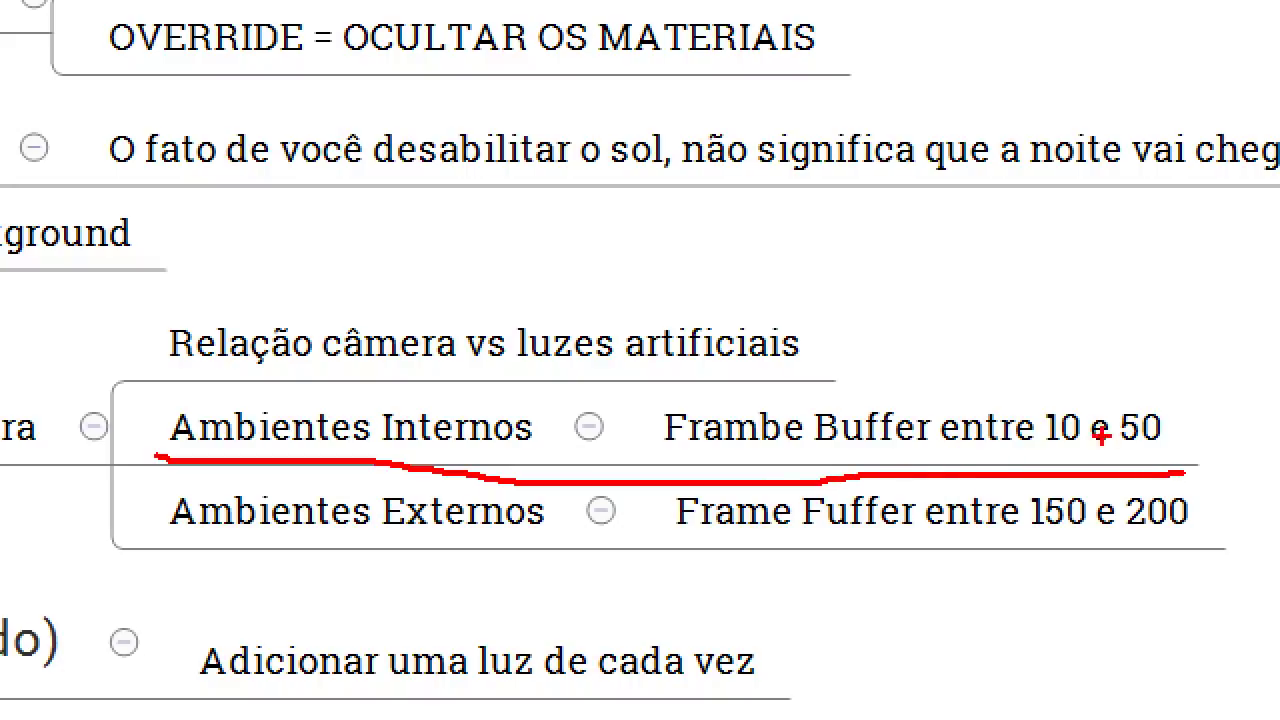
mouse_move(1078, 403)
mouse_down()
mouse_move(1042, 400)
mouse_move(1038, 448)
mouse_move(1080, 405)
mouse_move(1200, 446)
mouse_up()
mouse_move(795, 392)
mouse_down()
mouse_move(696, 386)
mouse_move(902, 490)
mouse_move(858, 398)
mouse_up()
drag(148, 532, 478, 544)
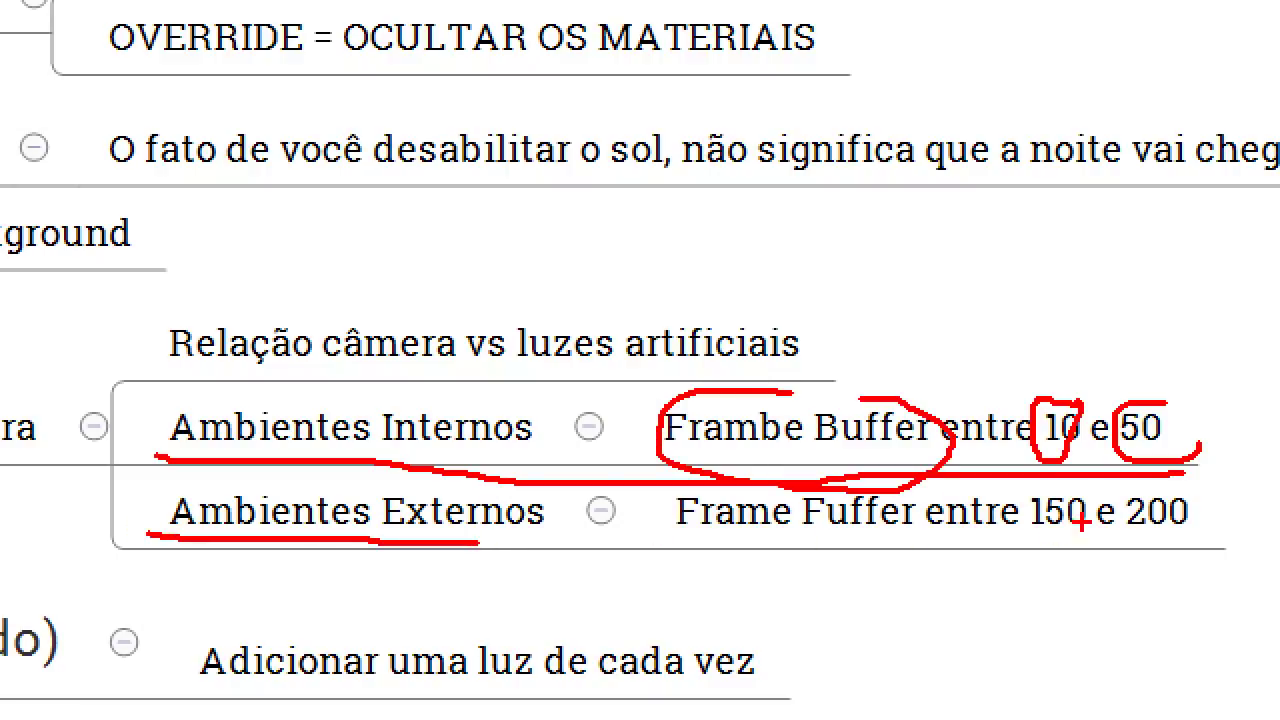
mouse_move(1105, 490)
mouse_down()
mouse_move(1030, 482)
mouse_move(1058, 541)
mouse_move(1090, 512)
mouse_move(1220, 488)
mouse_up()
key(Escape)
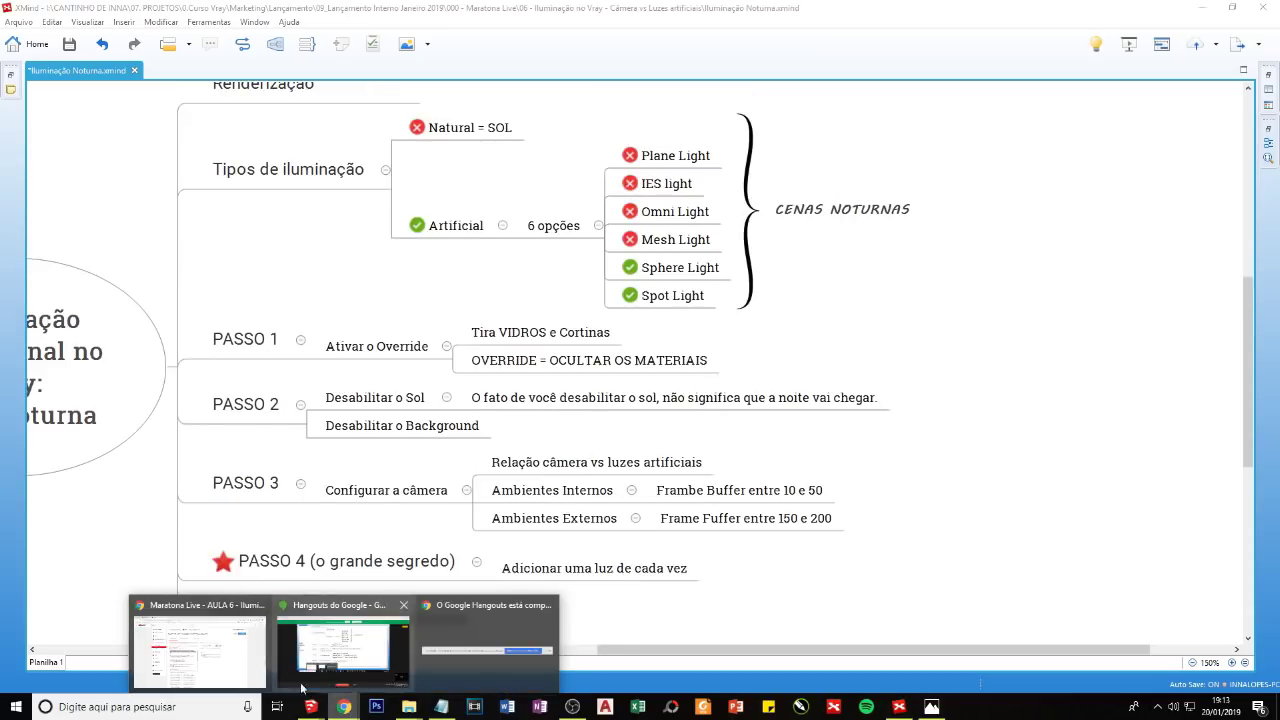
Step: Return to the 3D ZERADO SketchUp model via the taskbar
click(437, 670)
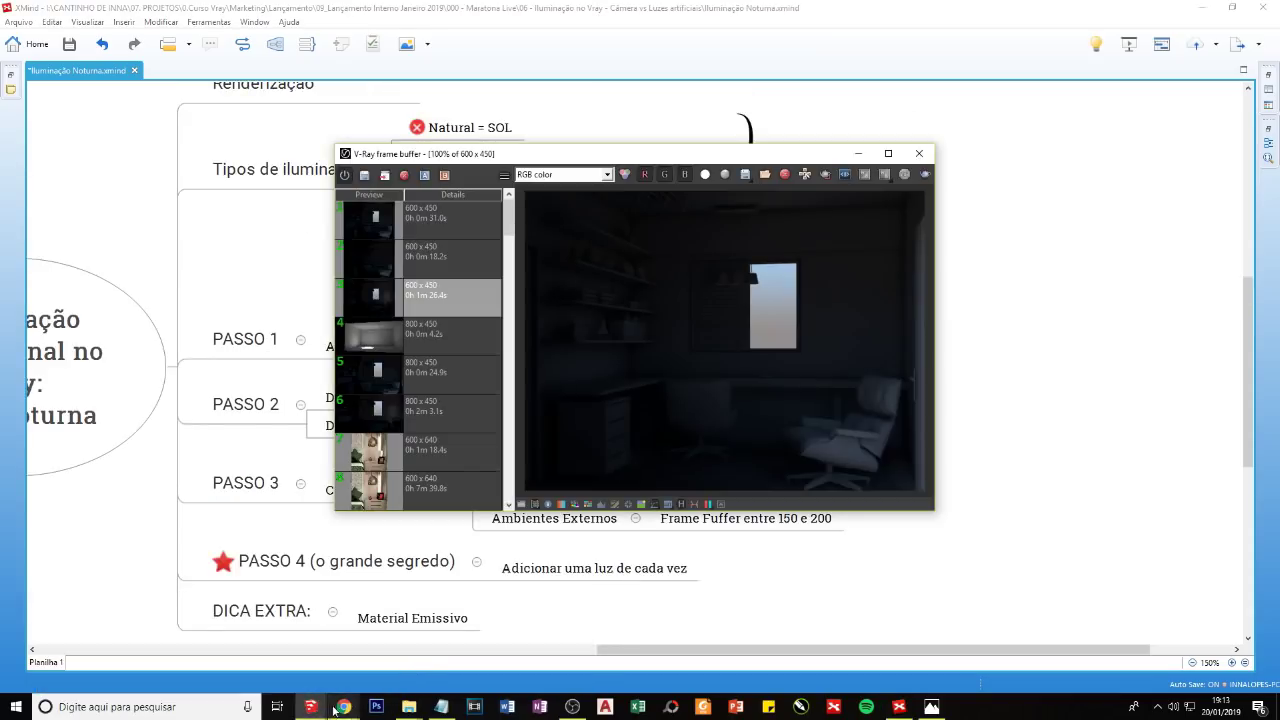
click(255, 660)
mouse_move(310, 707)
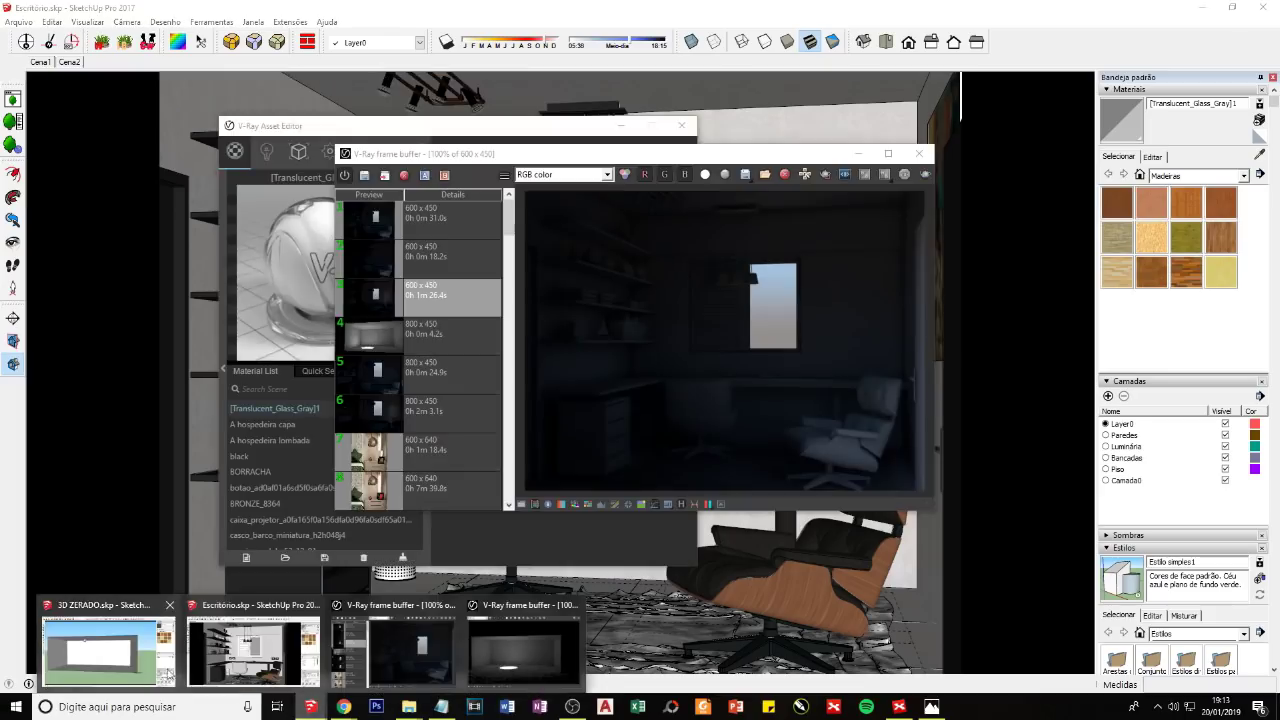
click(138, 660)
Step: Display the Standard camera settings (ISO 100, aperture 8, shutter speed 10) and point out the shutter speed
click(209, 298)
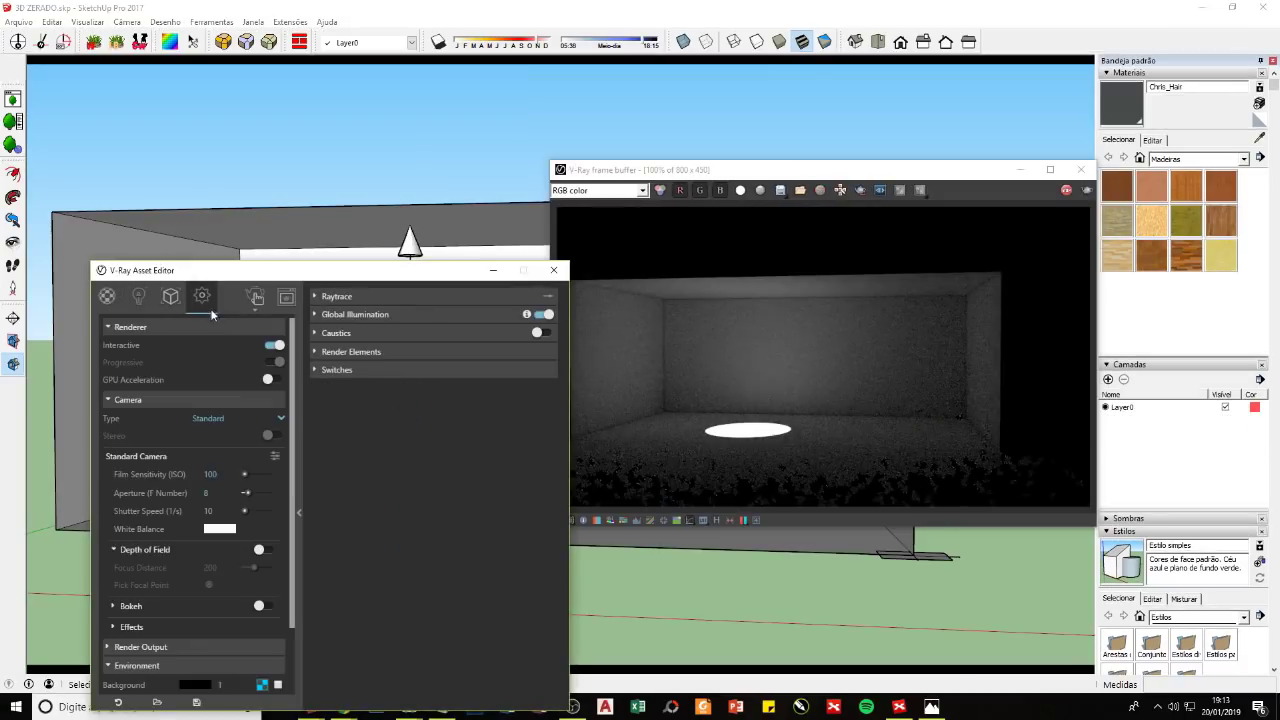
drag(224, 276, 265, 206)
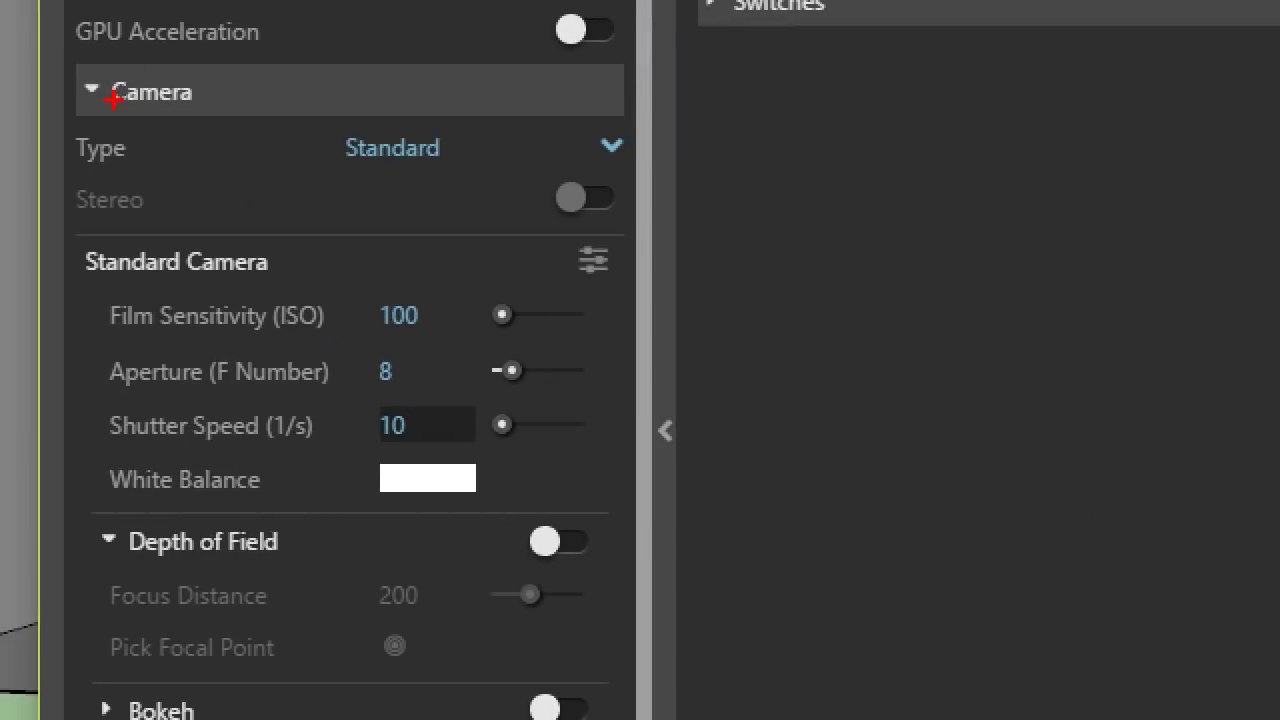
drag(620, 242, 636, 248)
mouse_move(92, 452)
mouse_down()
mouse_move(580, 398)
mouse_move(86, 418)
mouse_up()
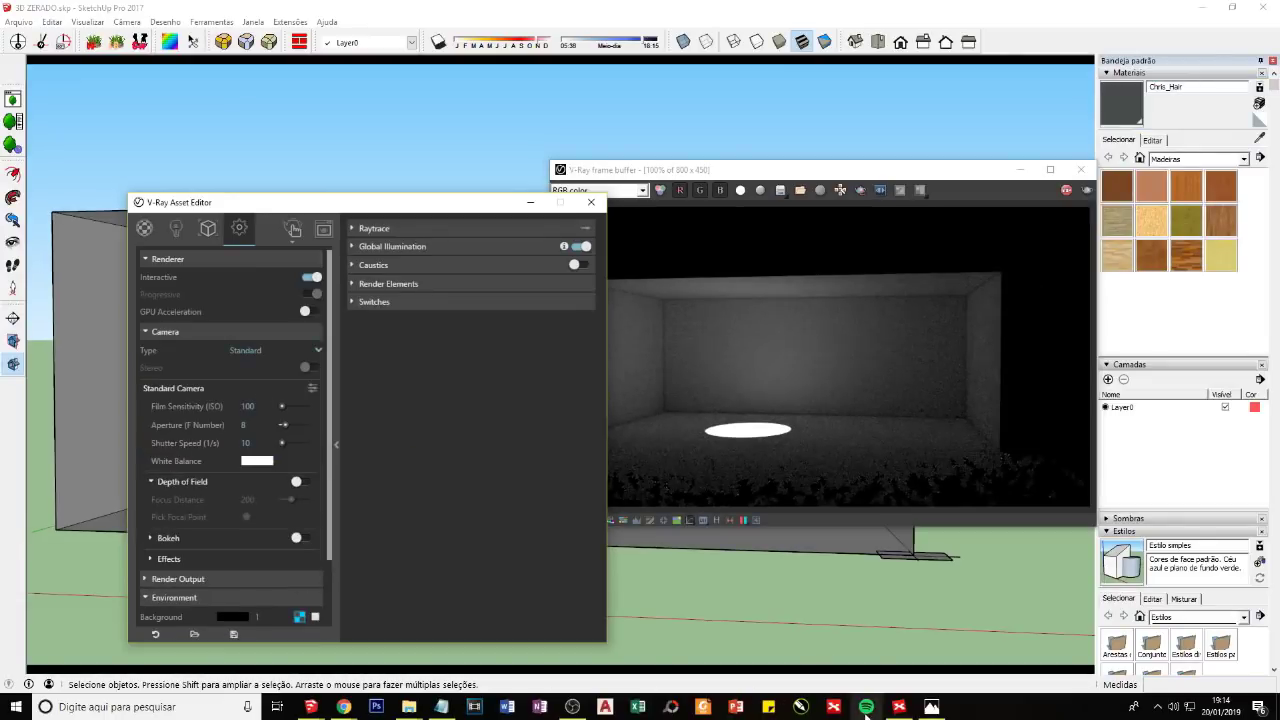
Step: Step from PASSO 3 to PASSO 4 (o grande segredo) in XMind, then return to SketchUp
click(900, 710)
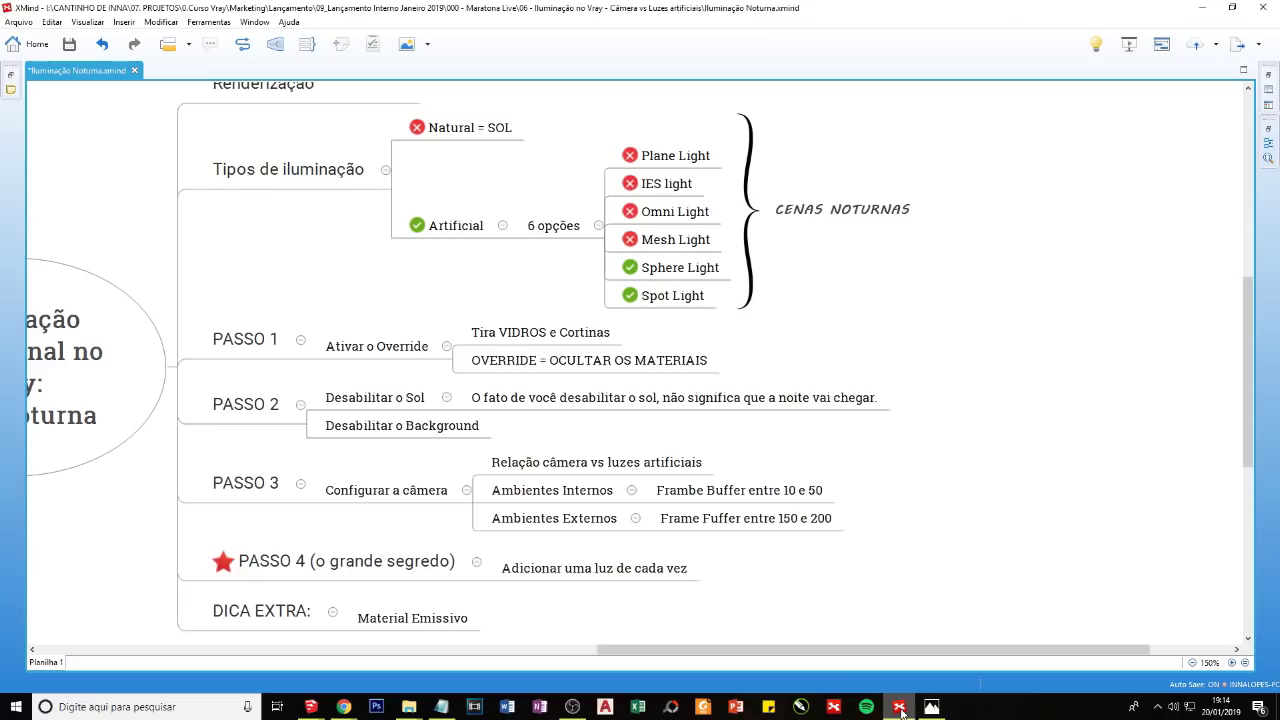
click(272, 496)
click(282, 559)
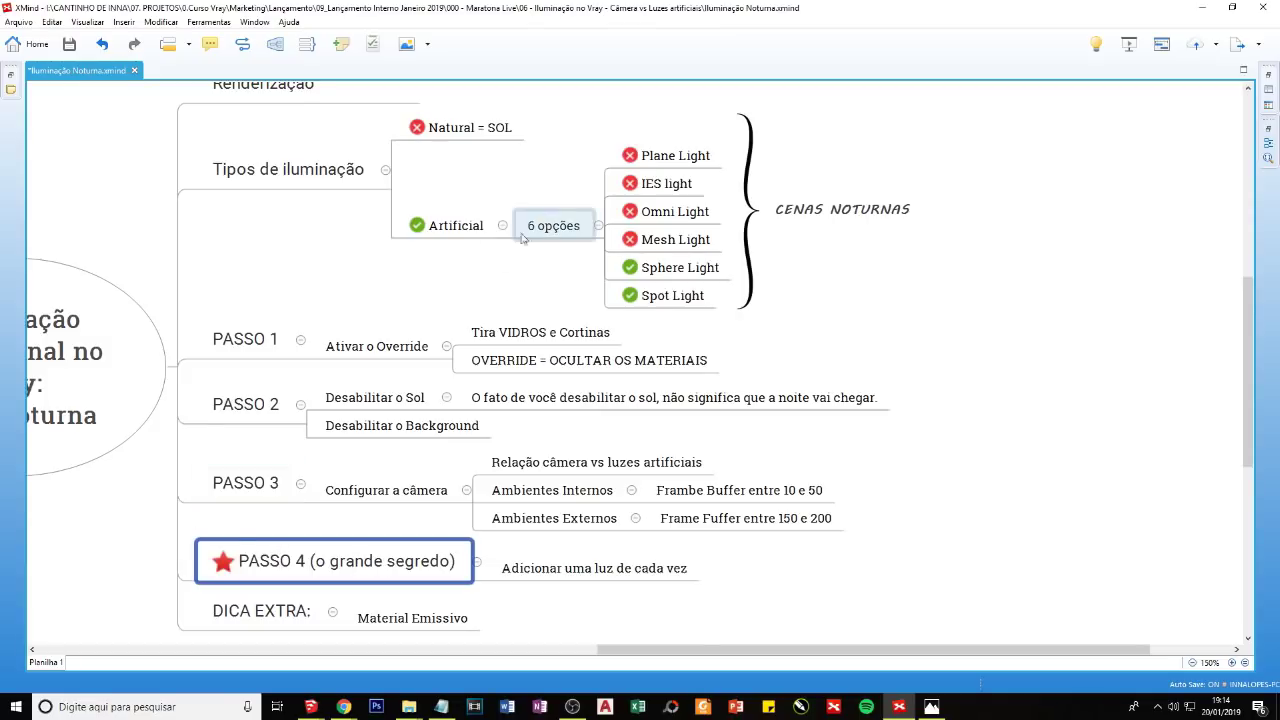
click(899, 707)
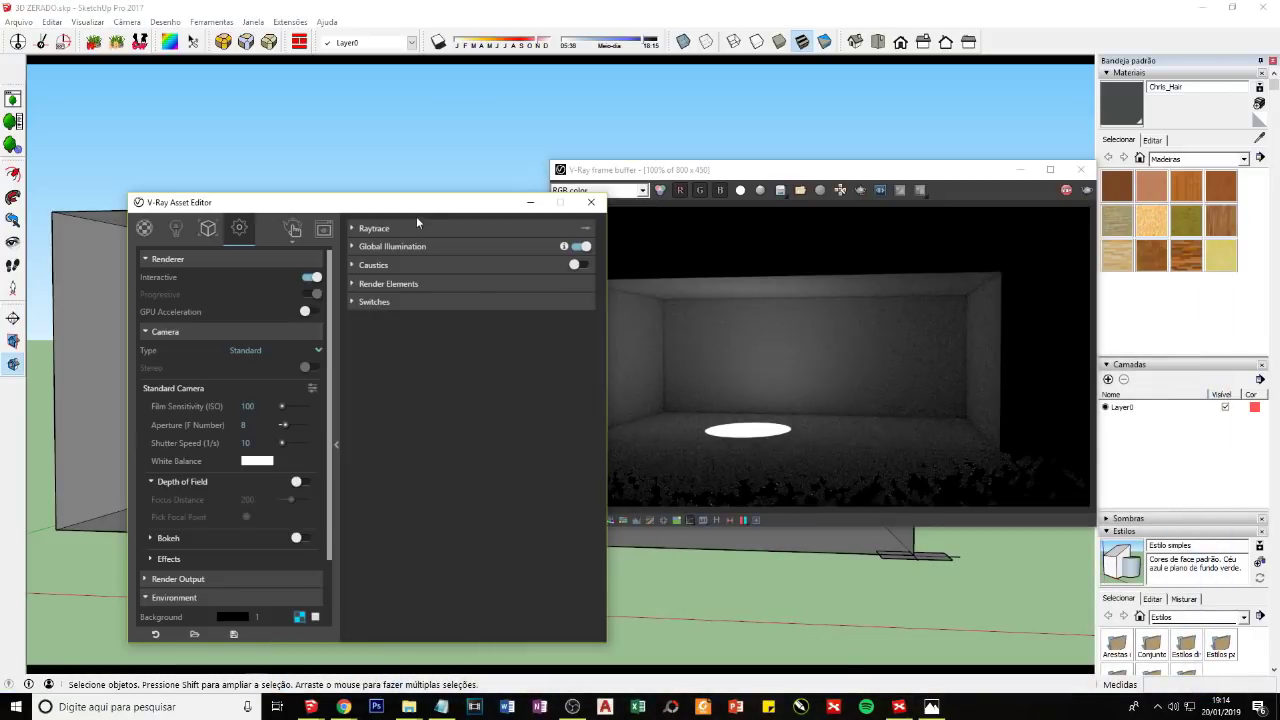
Step: Collapse and shift the Asset Editor, reposition the frame buffer and zoom in on the light
drag(418, 206, 355, 206)
click(271, 427)
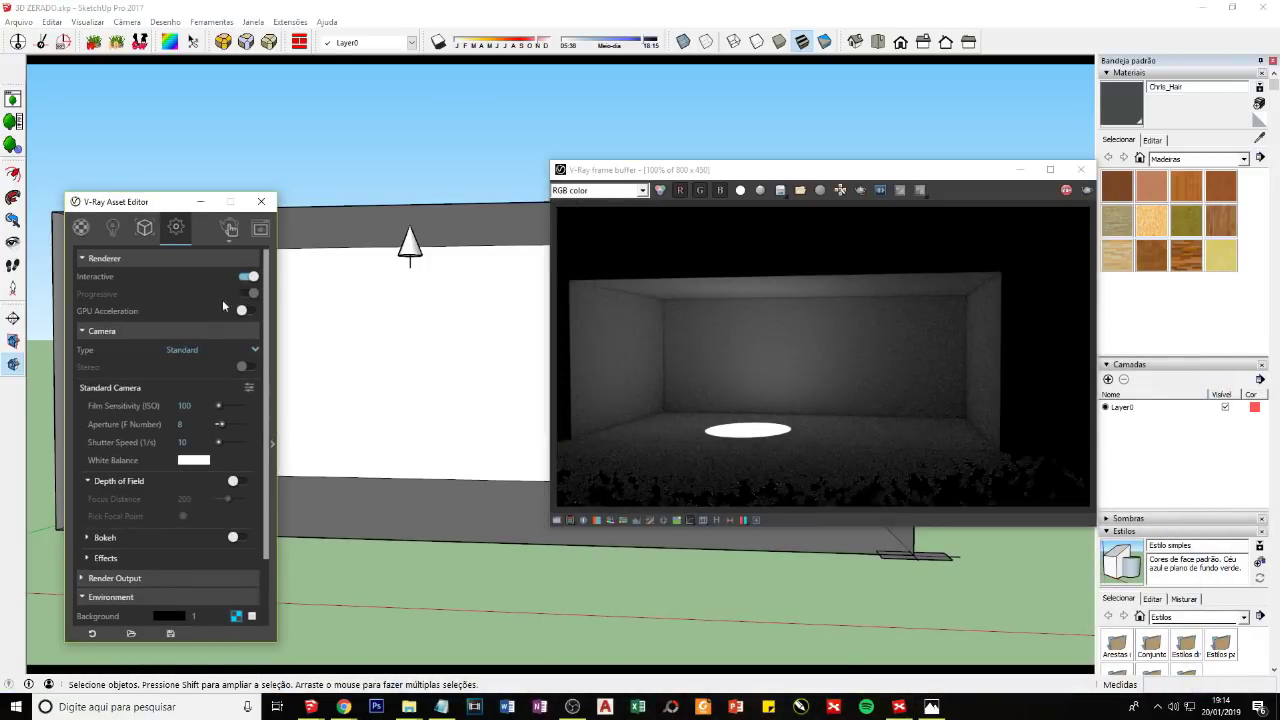
drag(150, 203, 114, 201)
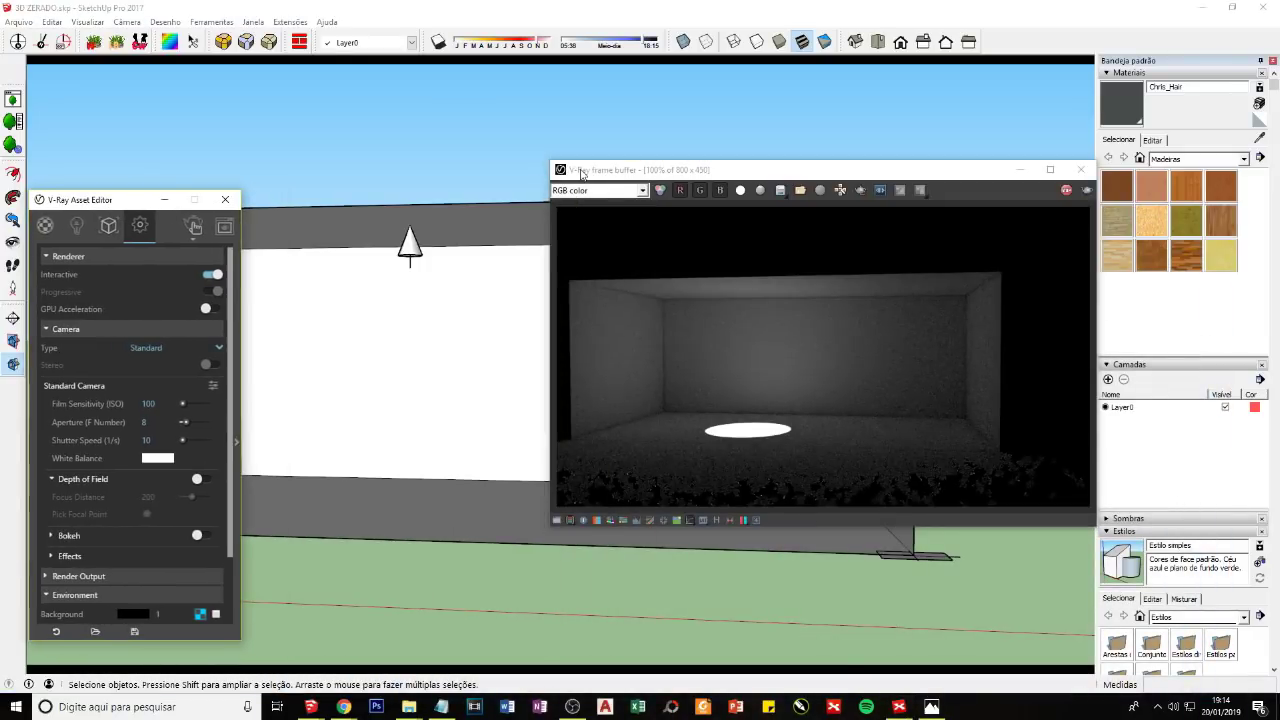
drag(579, 172, 591, 188)
scroll(430, 320, up, 2)
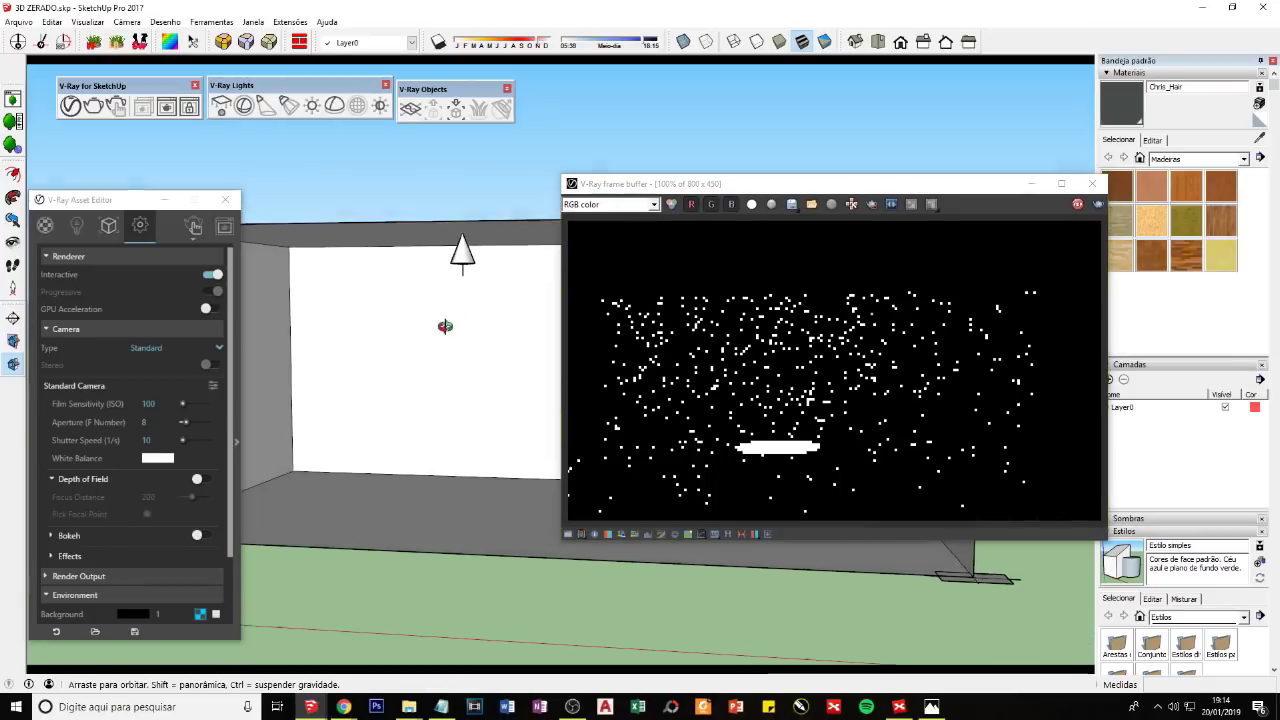
scroll(462, 341, up, 1)
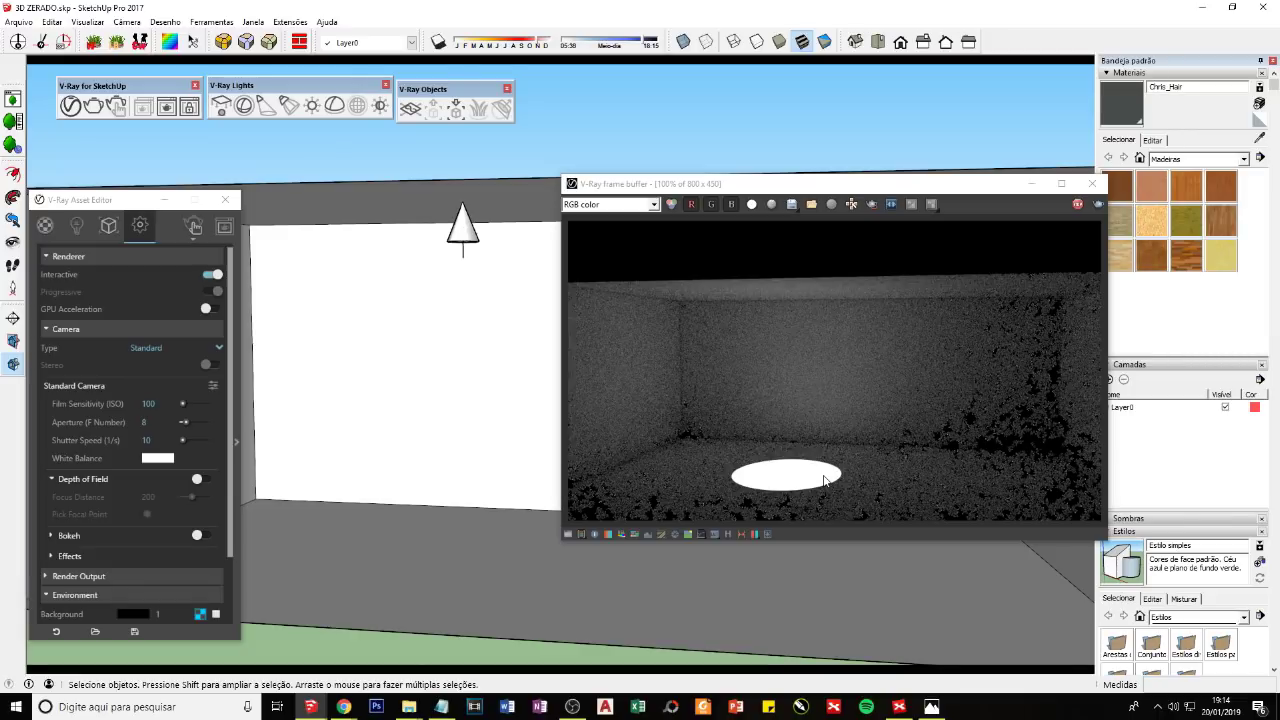
Step: Rotate the spot light through several tilts, trying 45 degrees and ending at 90
click(465, 228)
key(q)
click(460, 228)
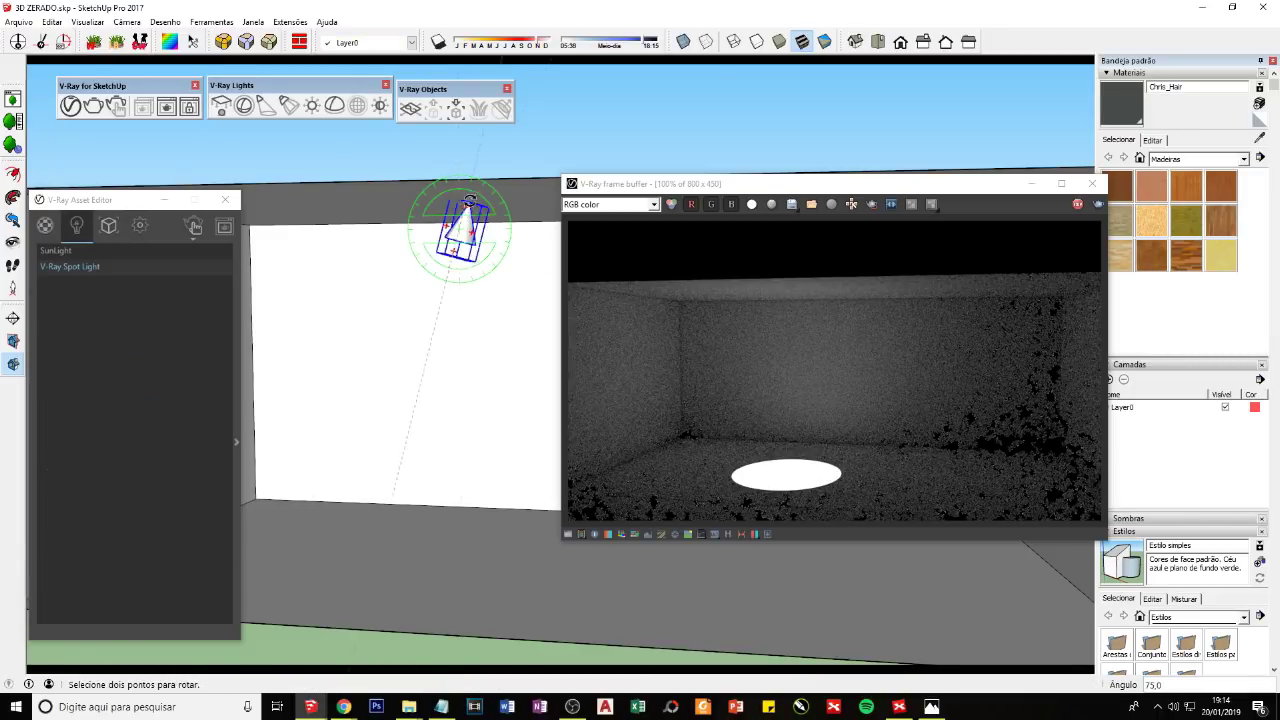
click(469, 199)
key(m)
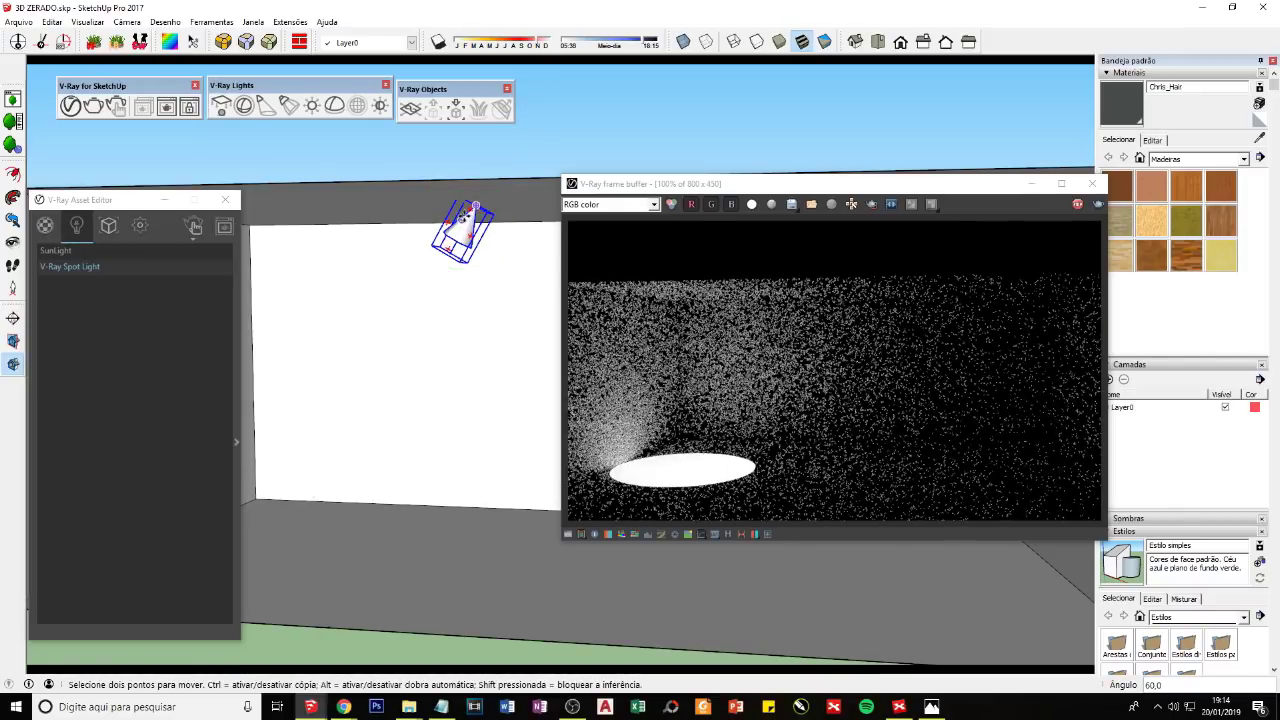
key(q)
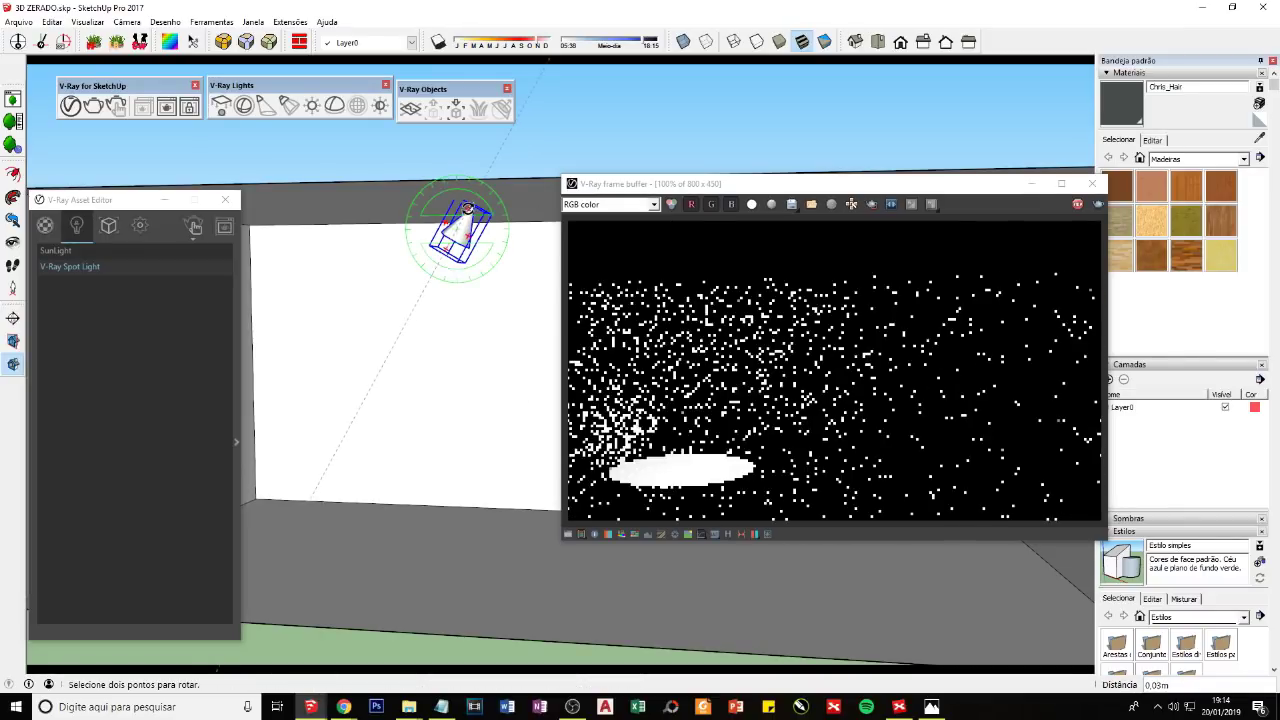
click(467, 208)
key(m)
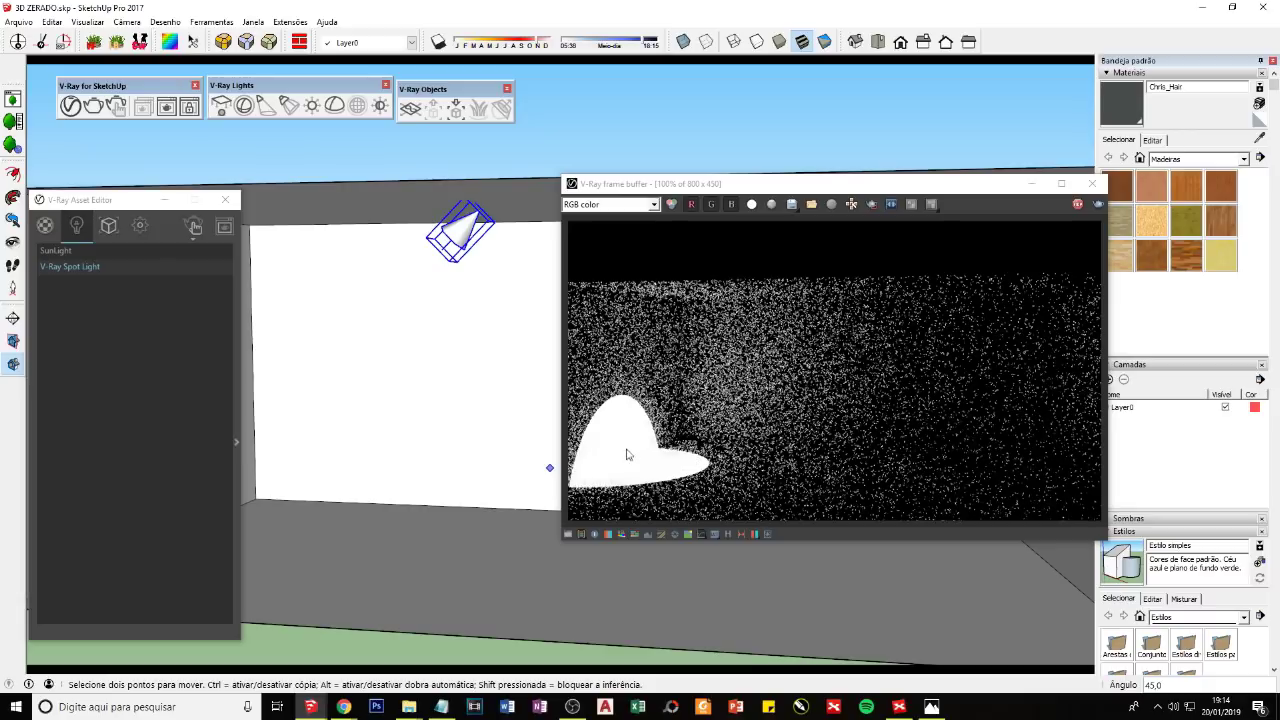
key(q)
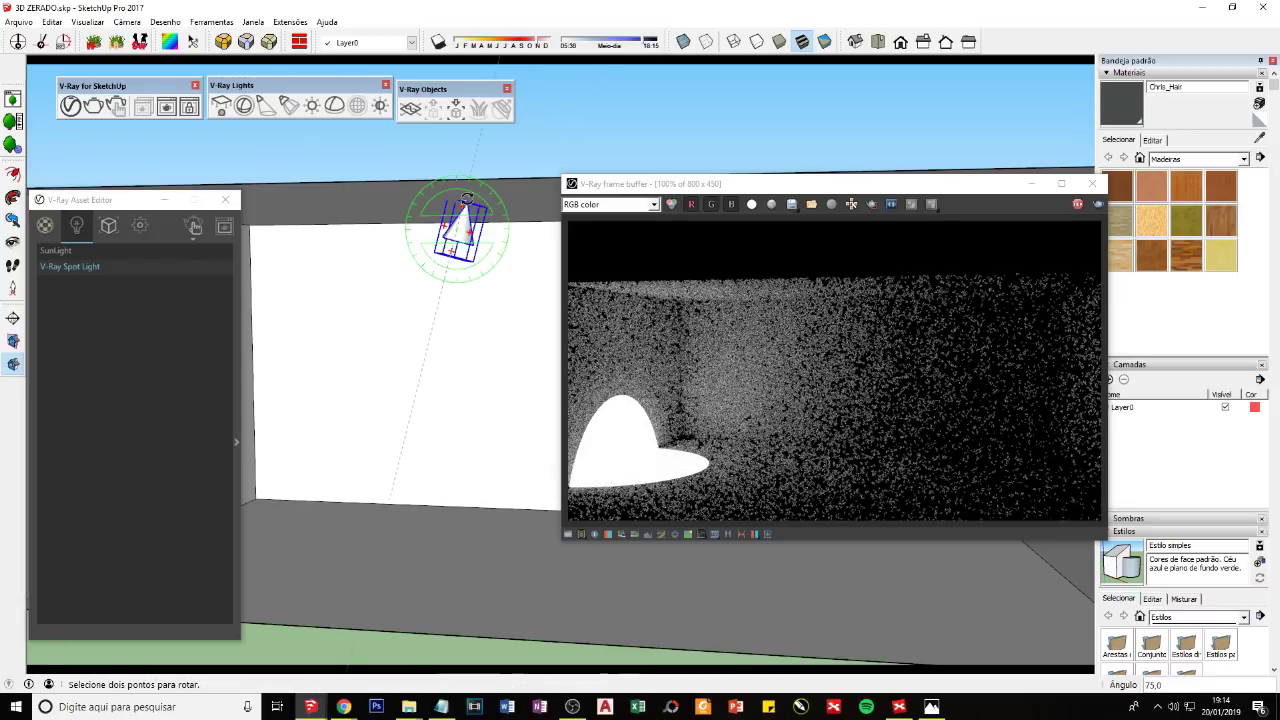
click(462, 196)
Step: Open the V-Ray Spot Light settings beside the model and toggle the light off
key(m)
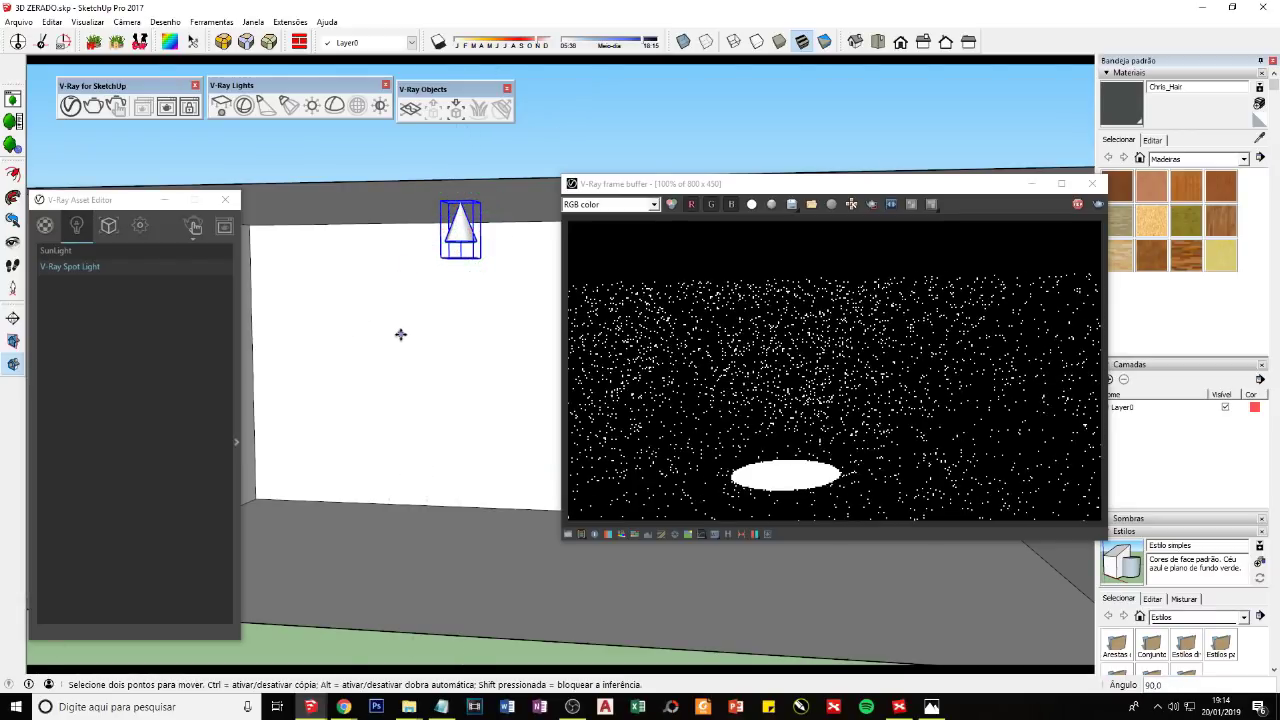
key(space)
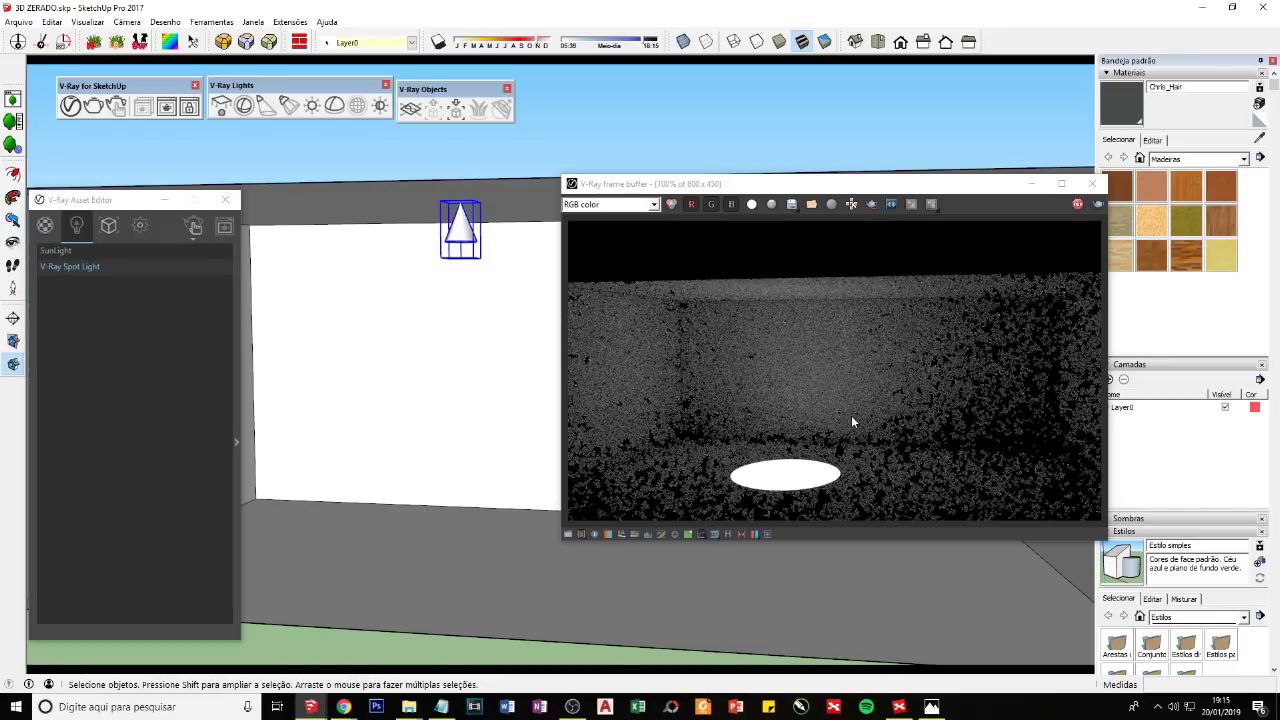
click(235, 442)
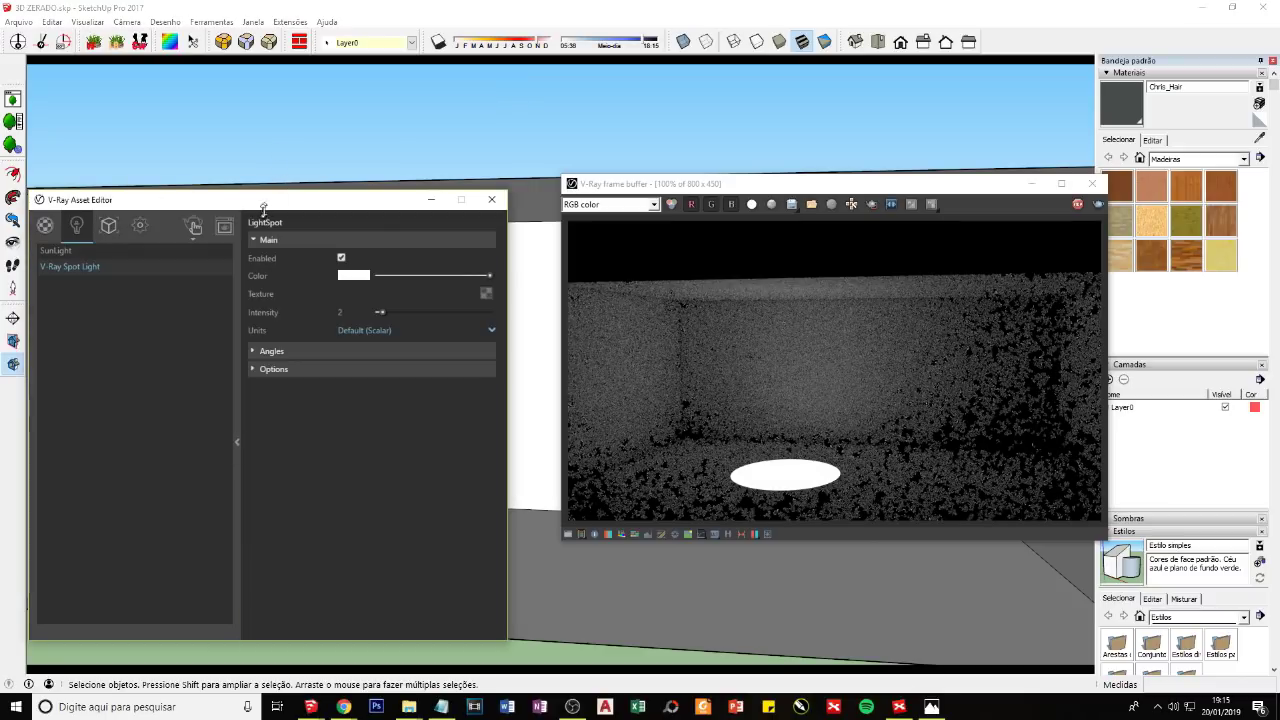
mouse_move(261, 207)
mouse_down()
mouse_move(179, 243)
mouse_move(192, 209)
mouse_up()
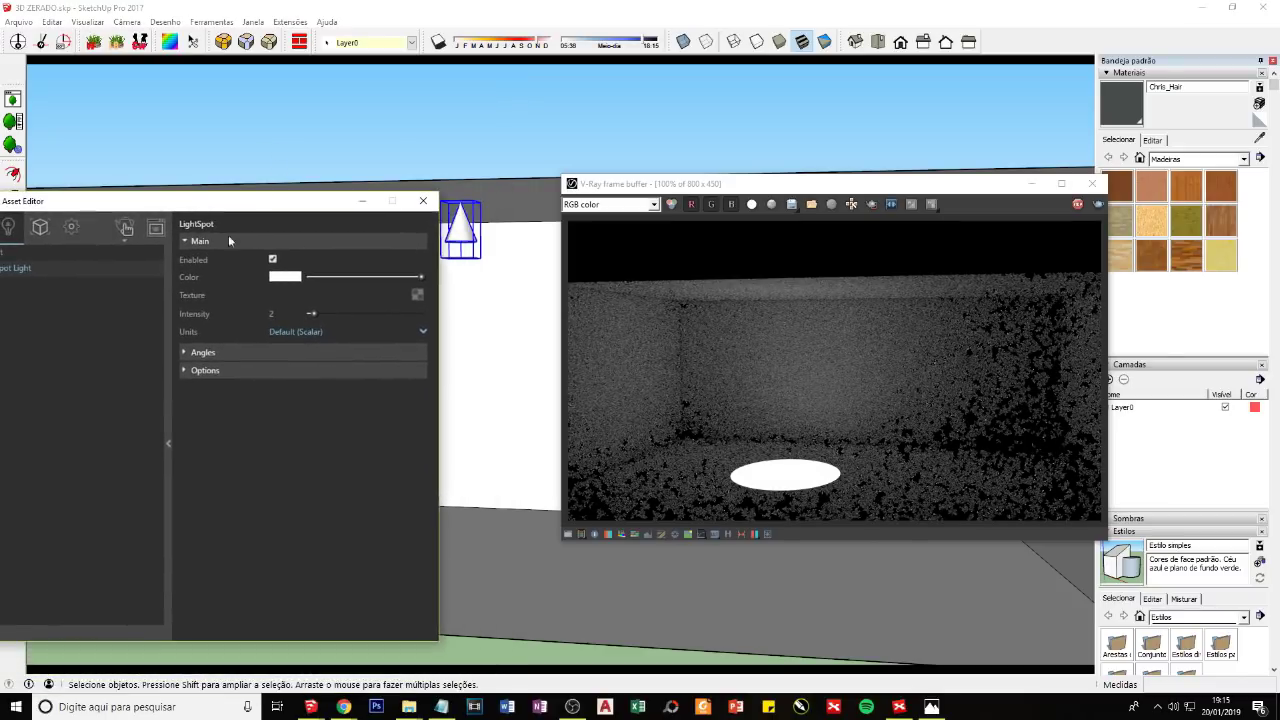
click(271, 260)
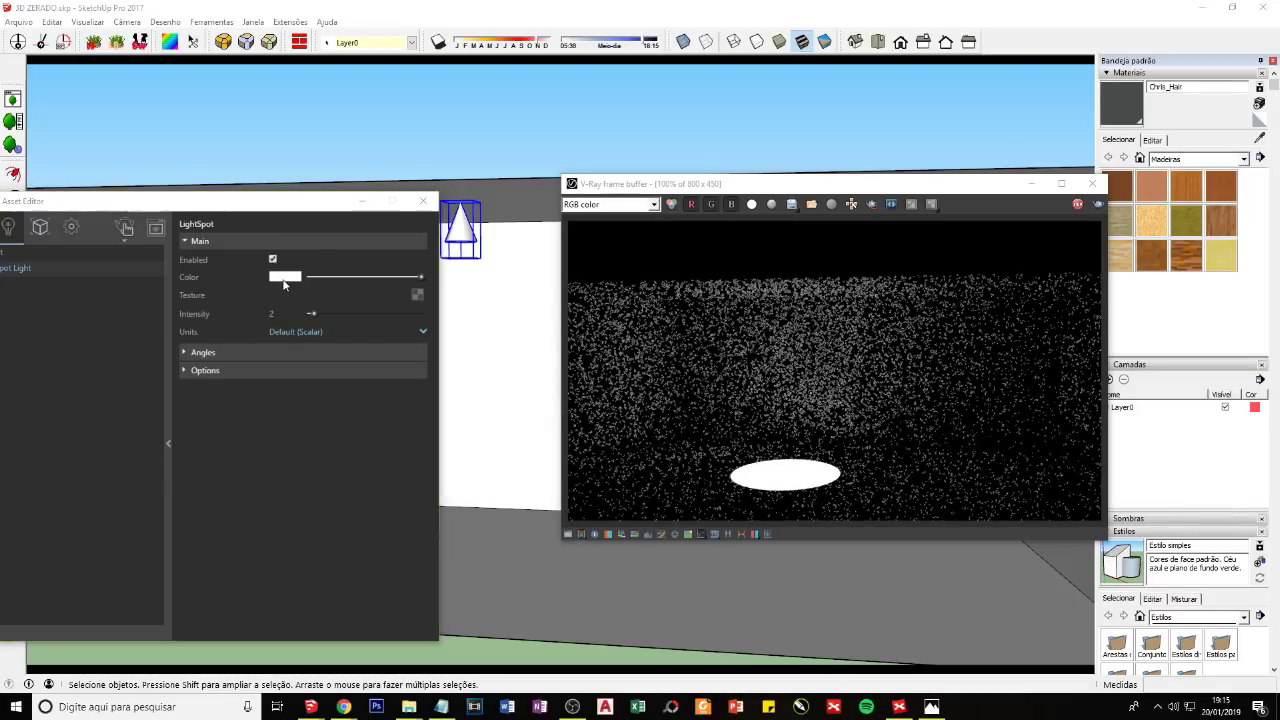
Step: Set the light colour to a warm off-white of red 255, green 243, blue 230
click(285, 276)
click(174, 242)
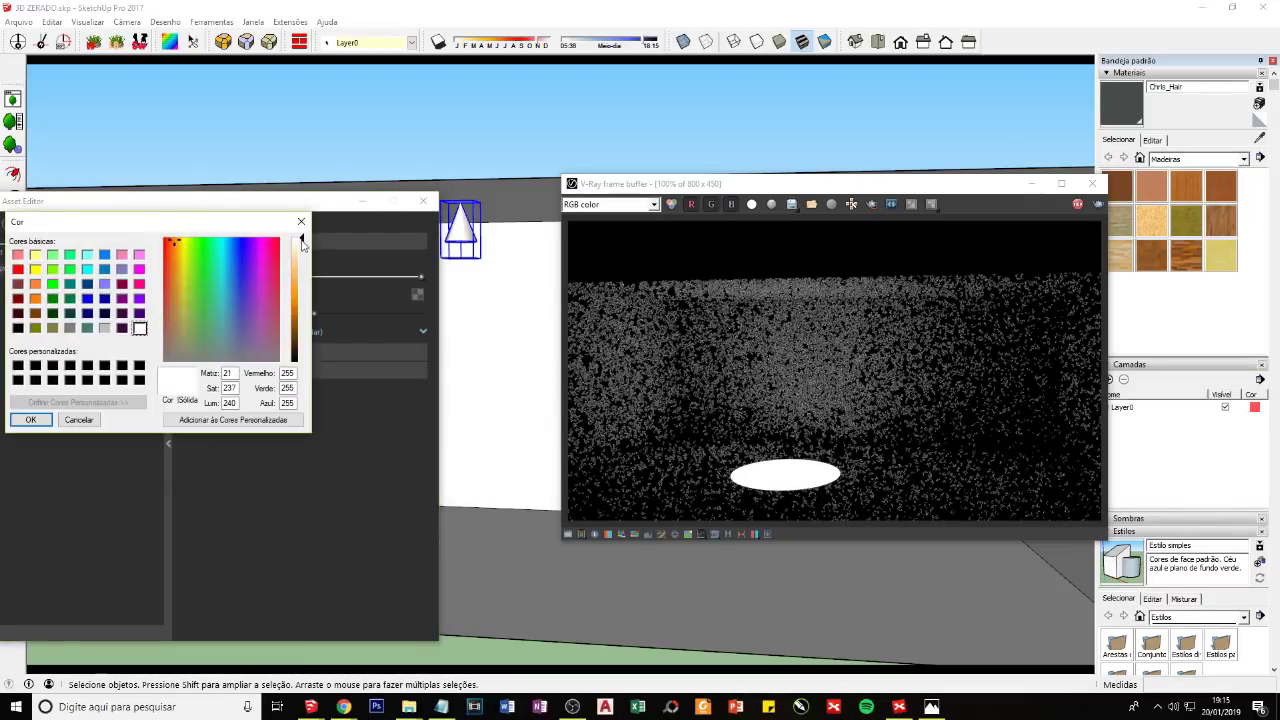
drag(302, 242, 302, 248)
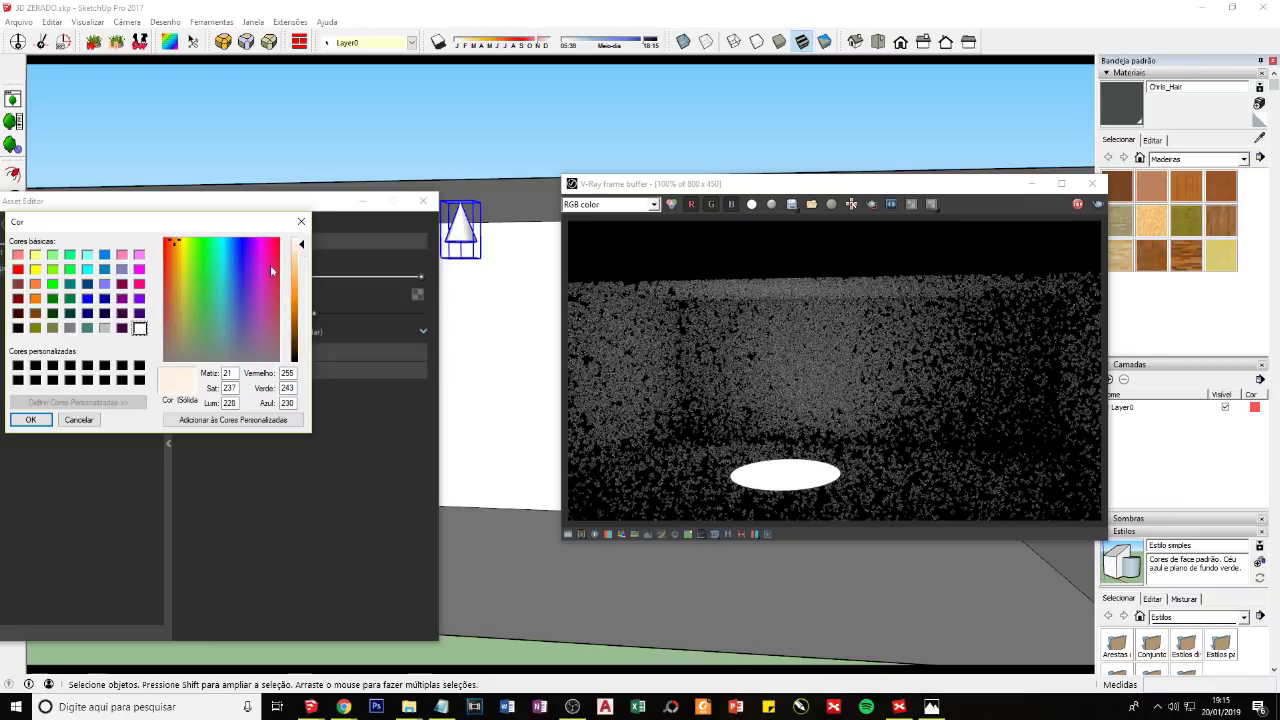
Step: Apply the warm pale pink light colour and expand the Angles and Options rollouts
click(49, 419)
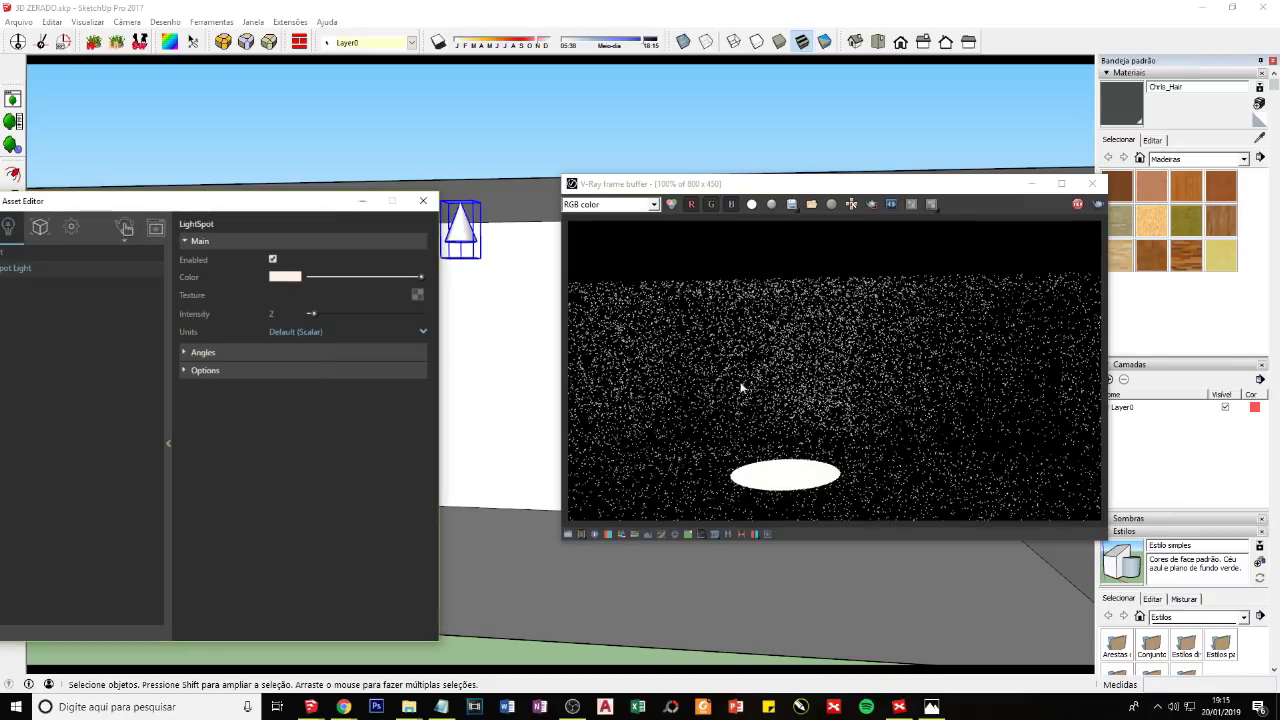
double_click(272, 314)
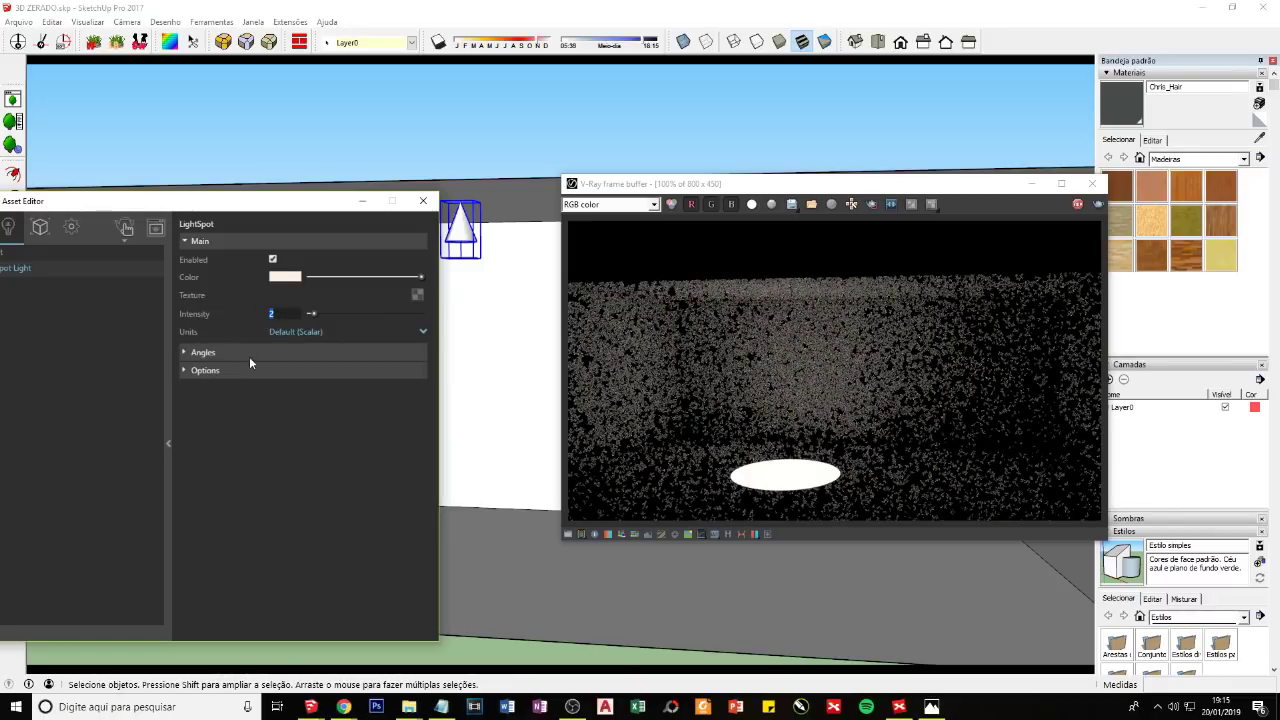
click(204, 353)
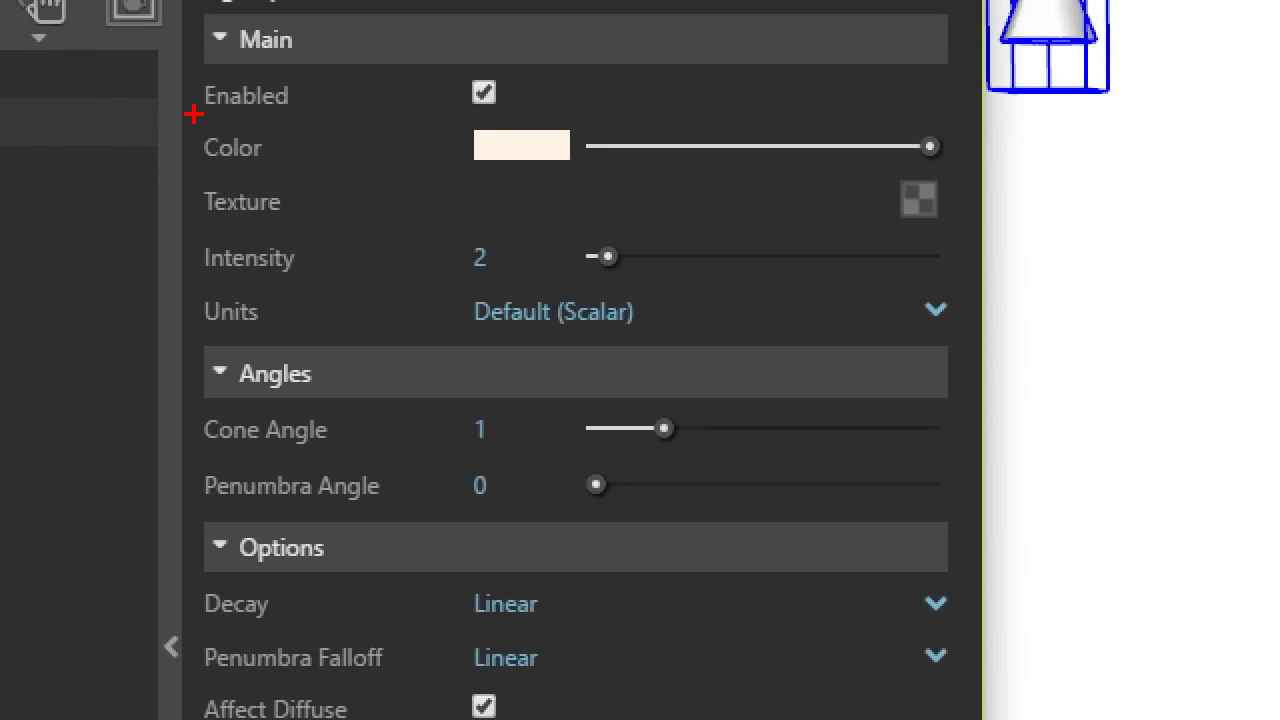
Step: Mark up the spot light's angle and option settings on screen
drag(192, 116, 507, 105)
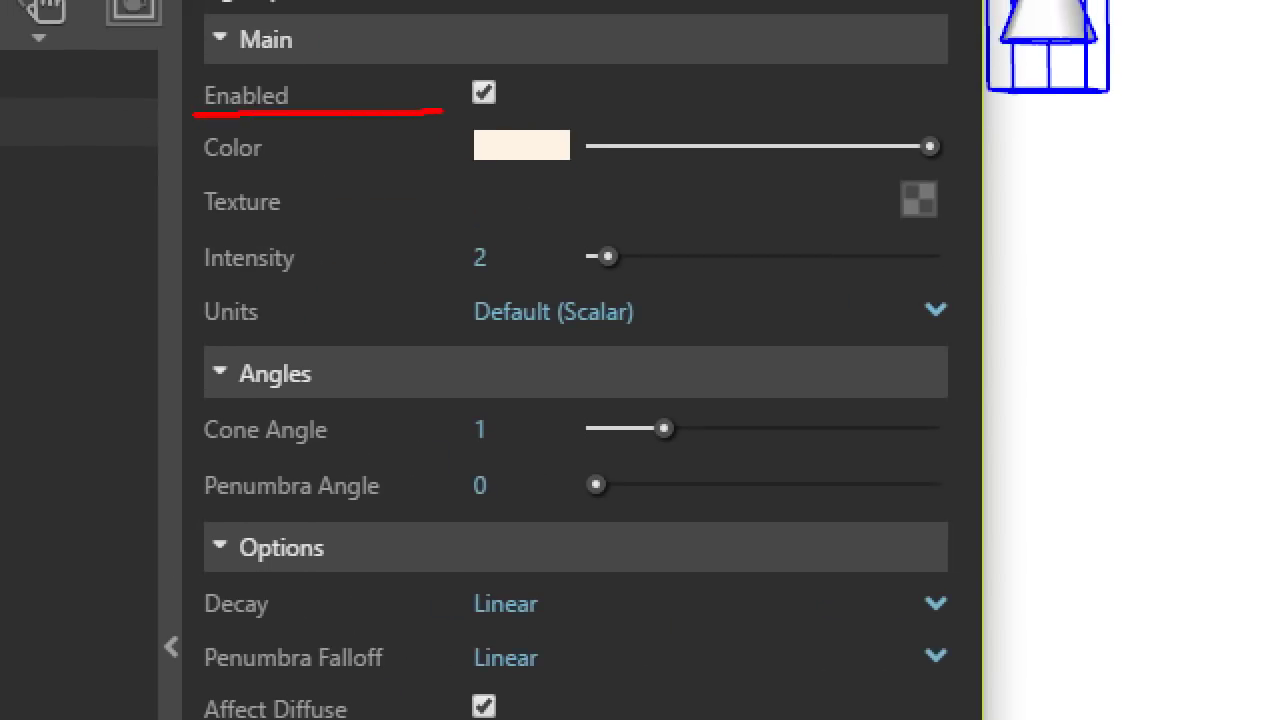
drag(188, 165, 570, 163)
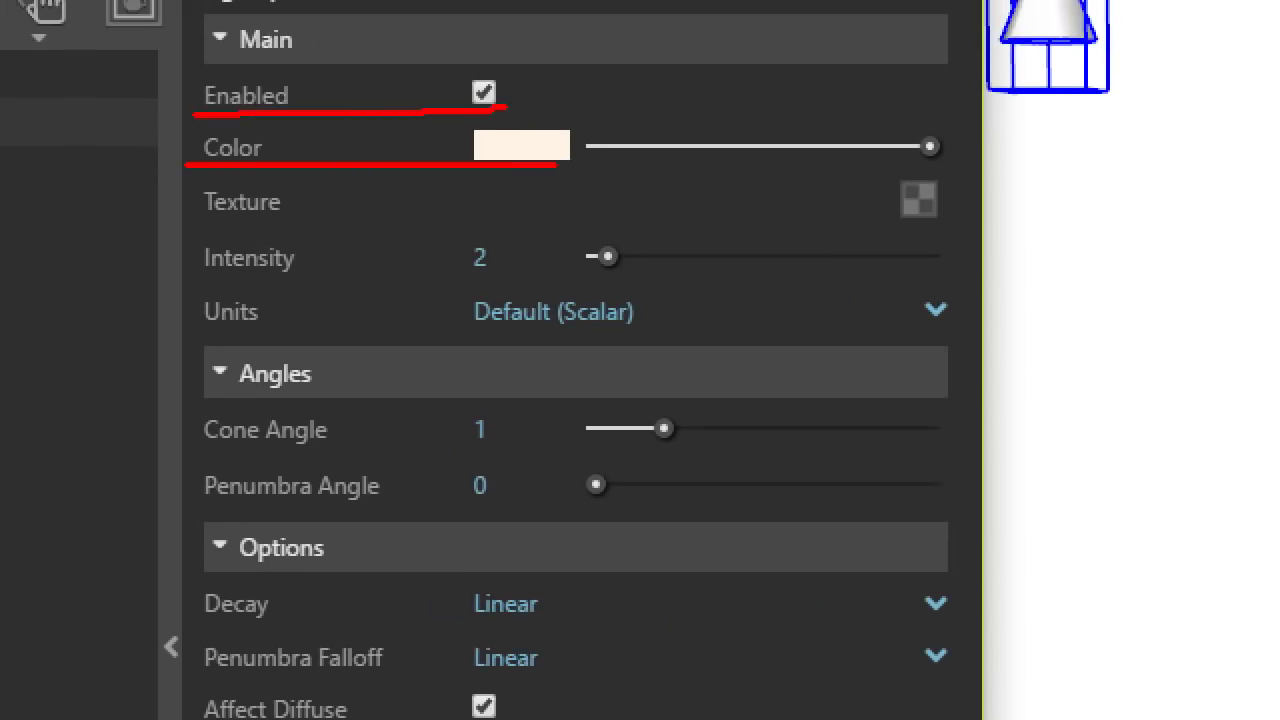
drag(536, 104, 547, 142)
drag(182, 277, 500, 268)
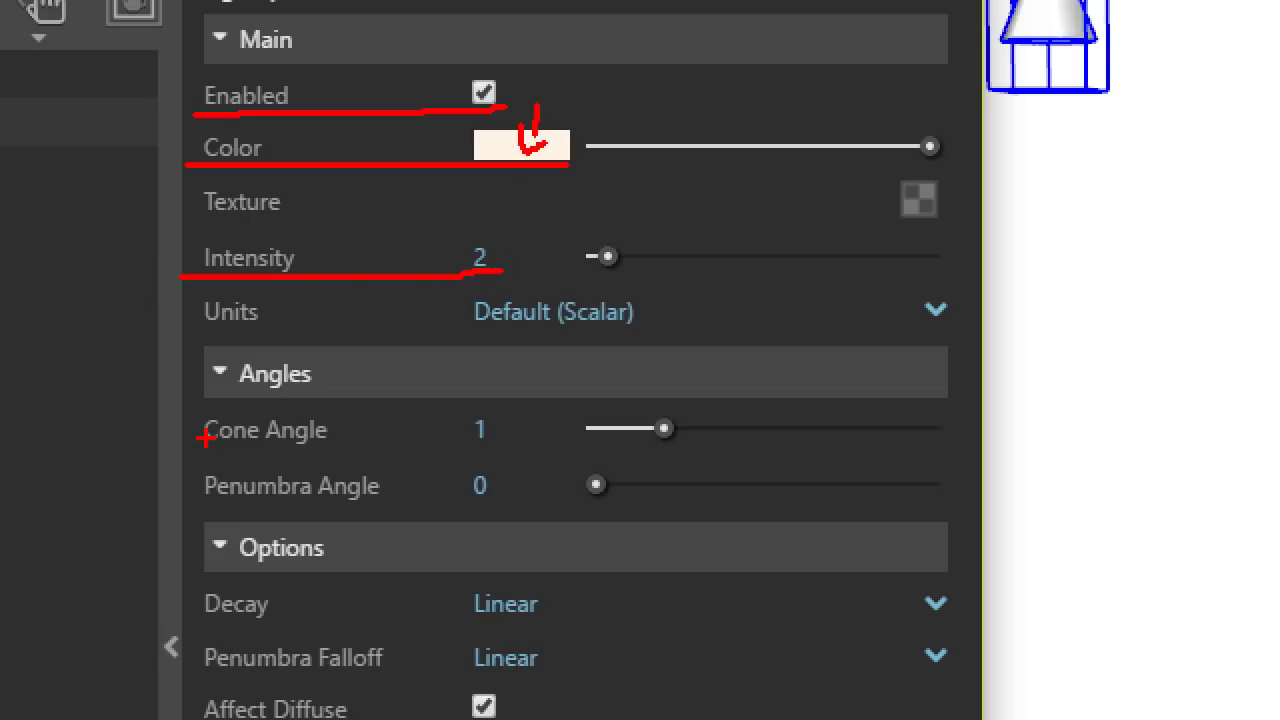
drag(314, 336, 296, 325)
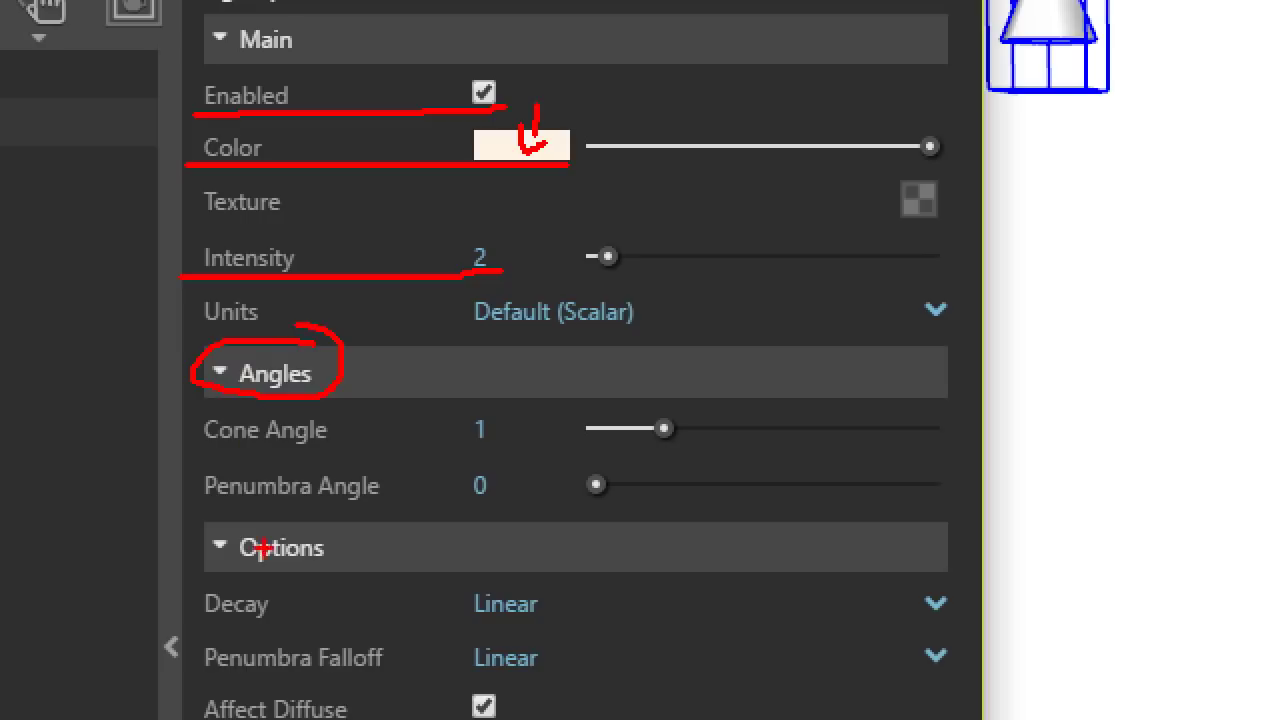
drag(200, 524, 362, 576)
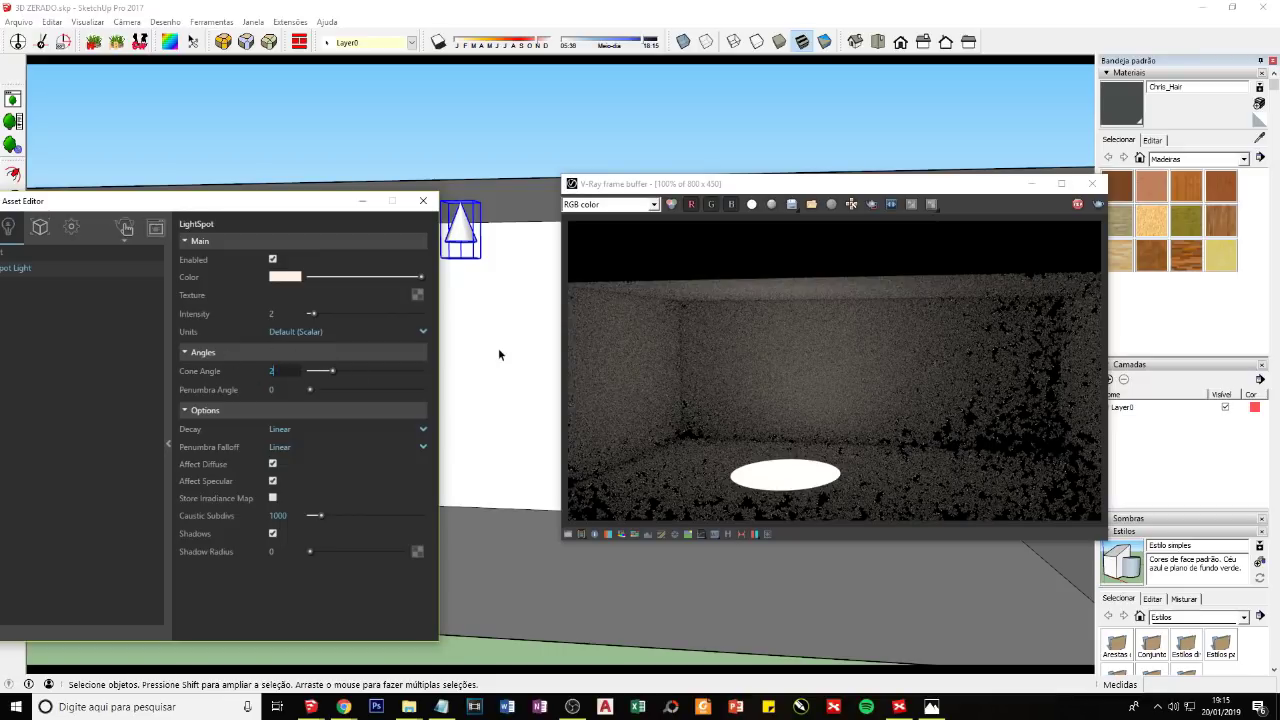
Step: Set the spot light's cone angle to 2 and check the render
text(2)
key(Return)
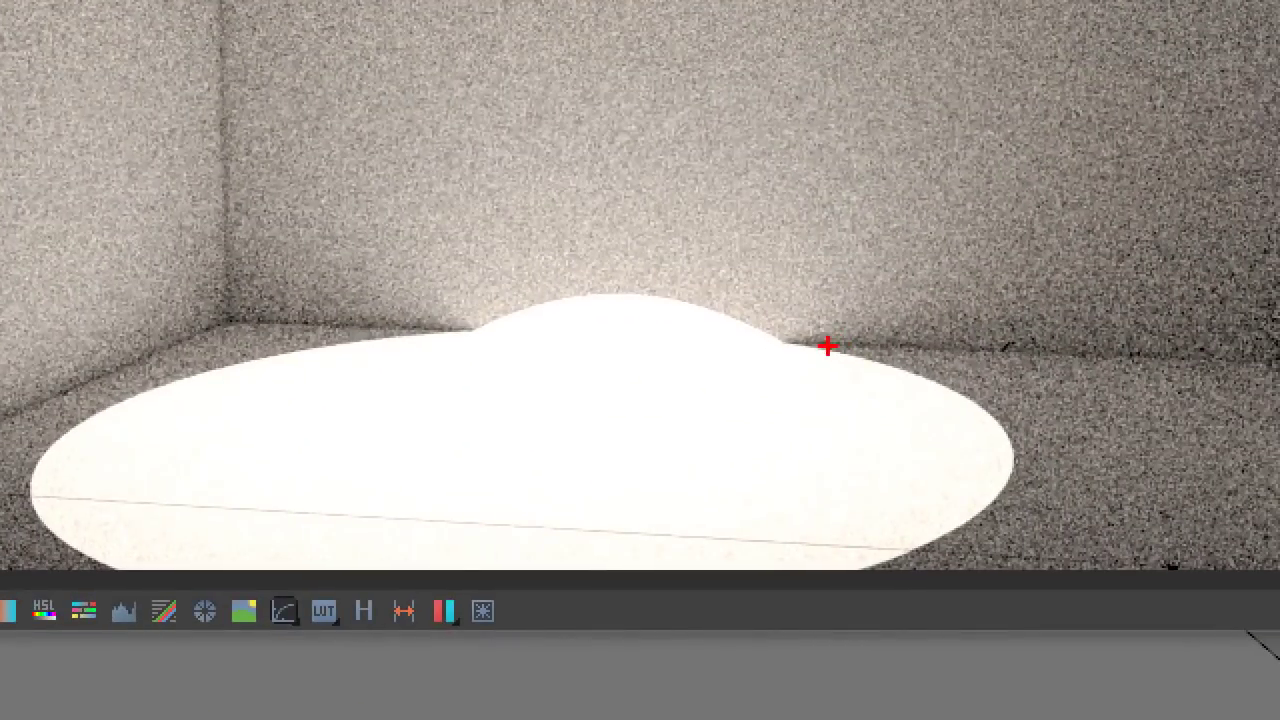
mouse_move(828, 346)
mouse_down()
mouse_move(874, 577)
mouse_move(972, 486)
mouse_move(944, 372)
mouse_move(650, 280)
mouse_move(215, 320)
mouse_move(40, 490)
mouse_move(170, 568)
mouse_move(346, 551)
mouse_up()
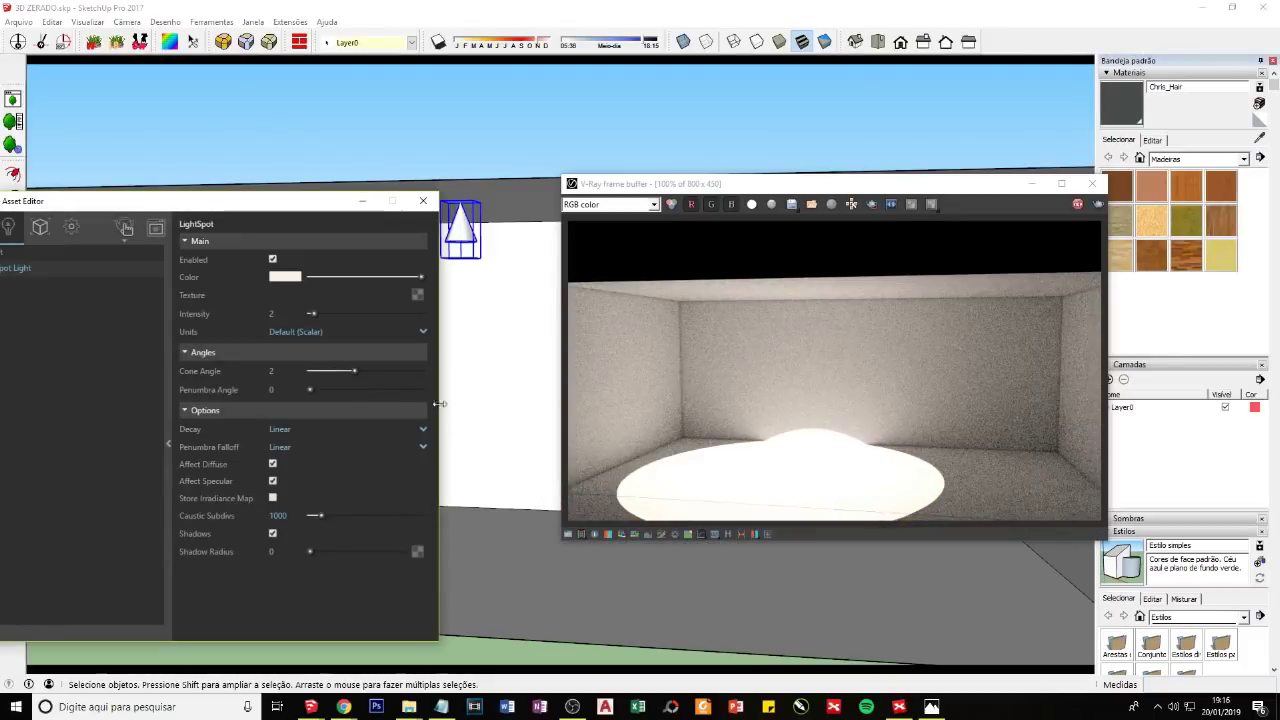
Step: Narrow the cone angle to 0,5 with a 0,5 penumbra angle
click(283, 371)
text(0,5)
key(Return)
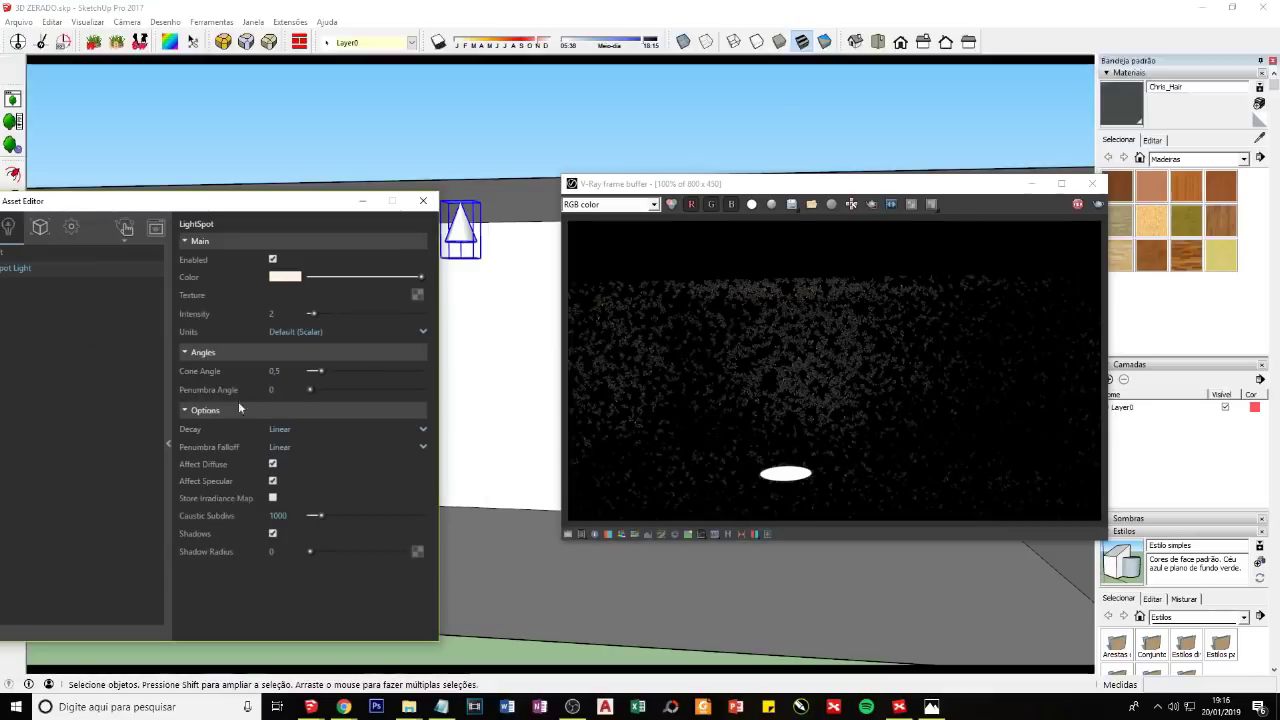
text(,5)
key(Return)
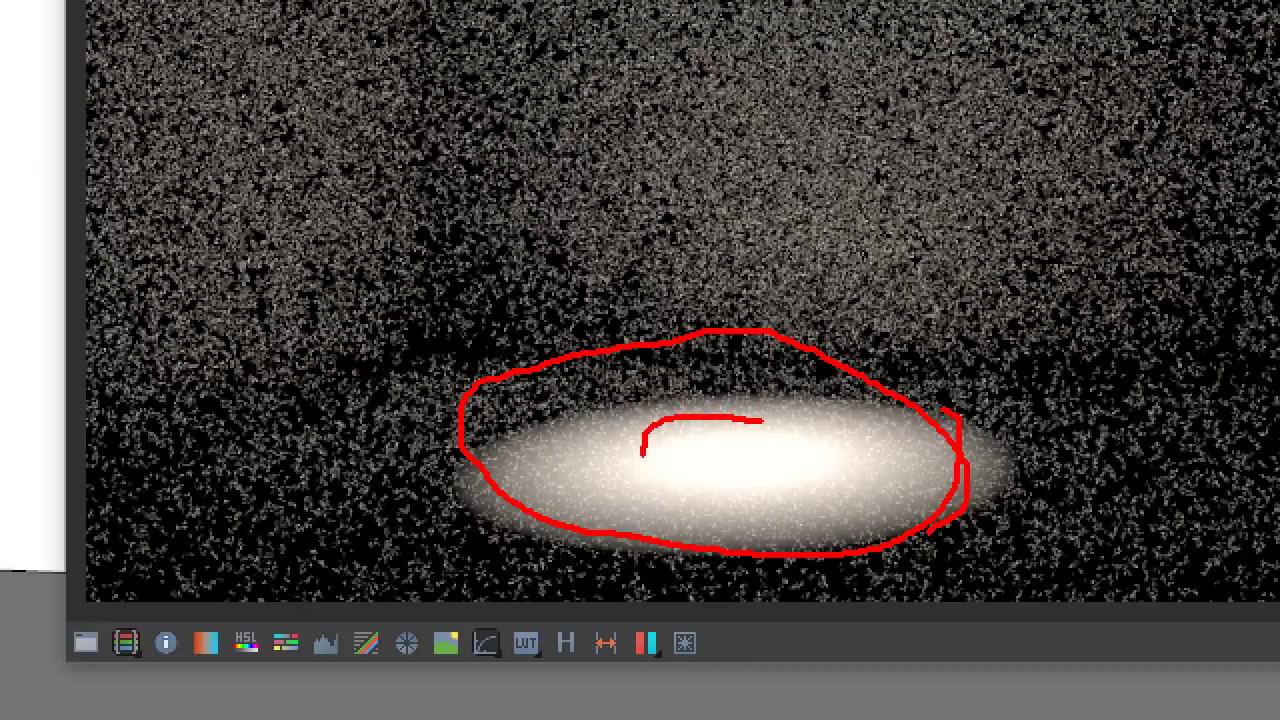
drag(540, 447, 390, 437)
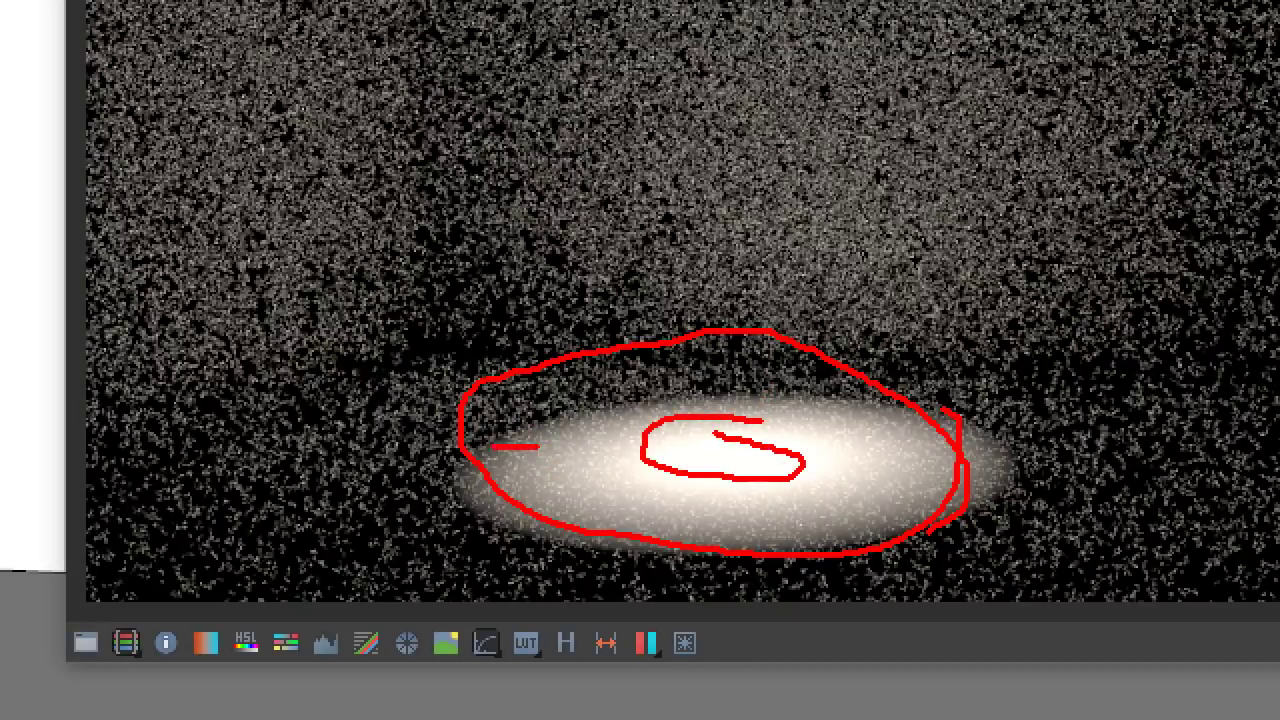
mouse_move(937, 456)
mouse_down()
mouse_move(1082, 456)
mouse_move(1066, 470)
mouse_up()
drag(400, 430, 405, 455)
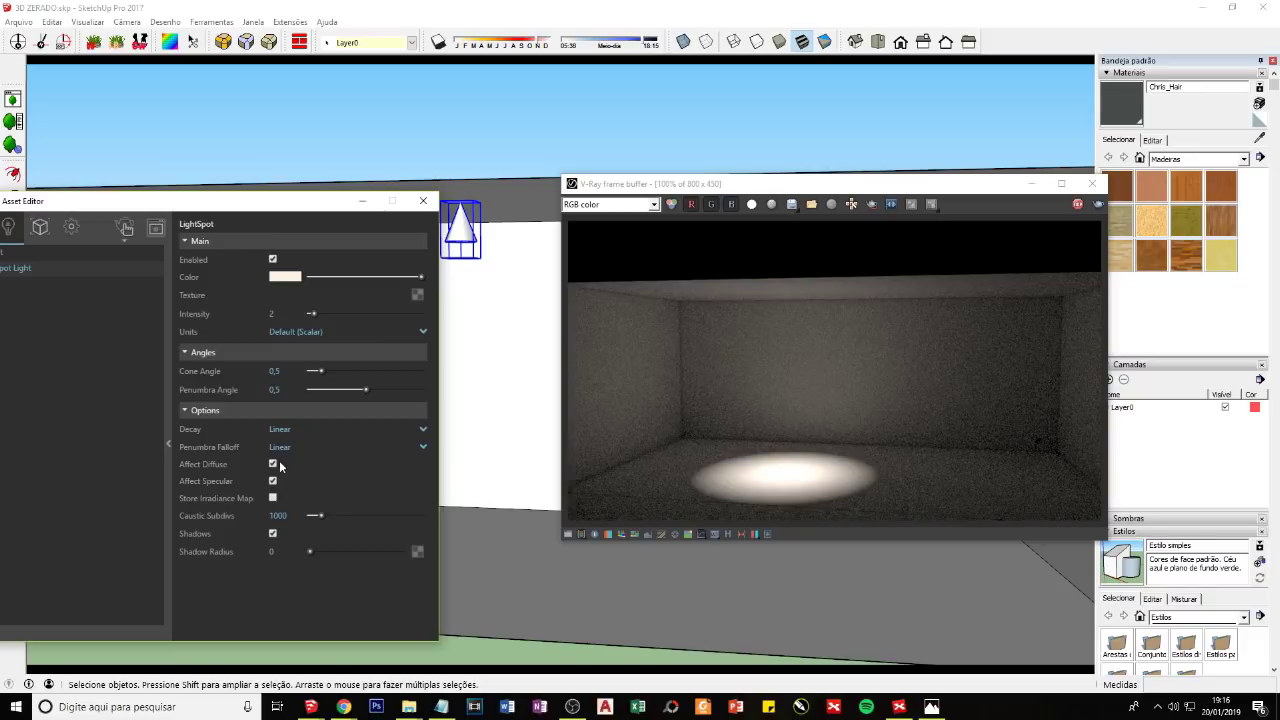
Step: Disable Store Irradiance Map and Affect Specular, then set cone angle 0,1 and penumbra 1
click(273, 498)
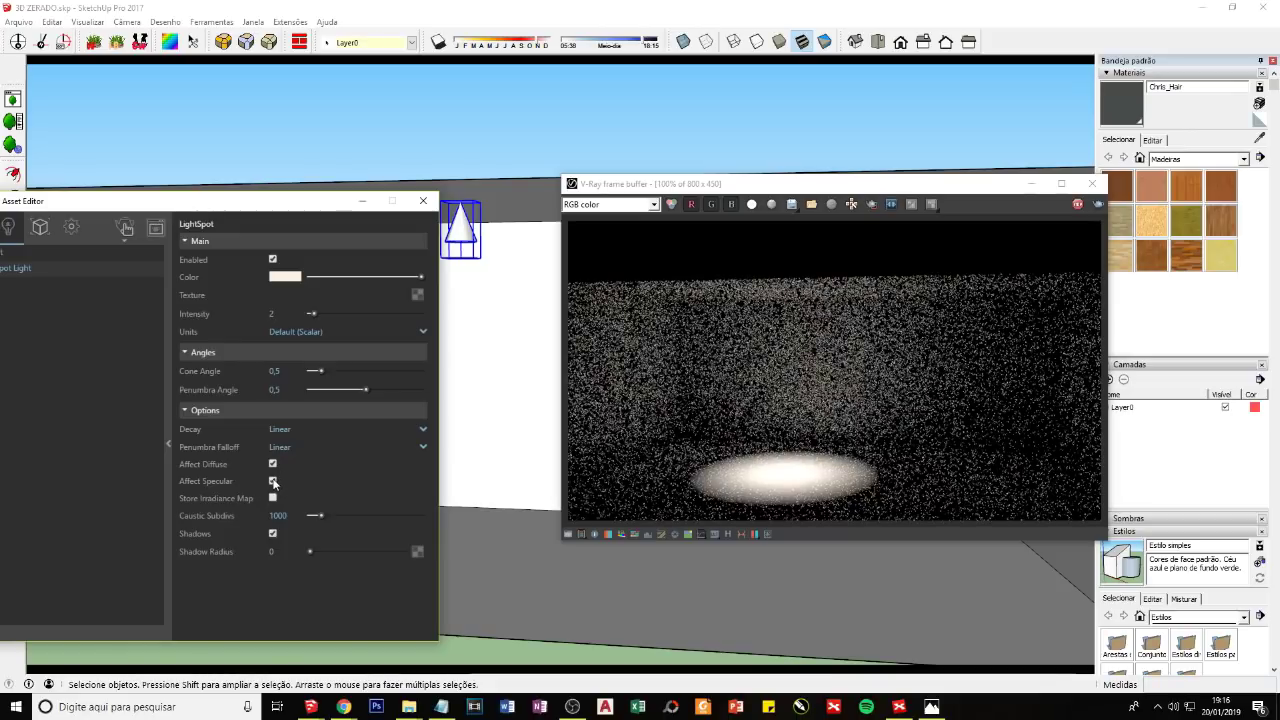
click(273, 481)
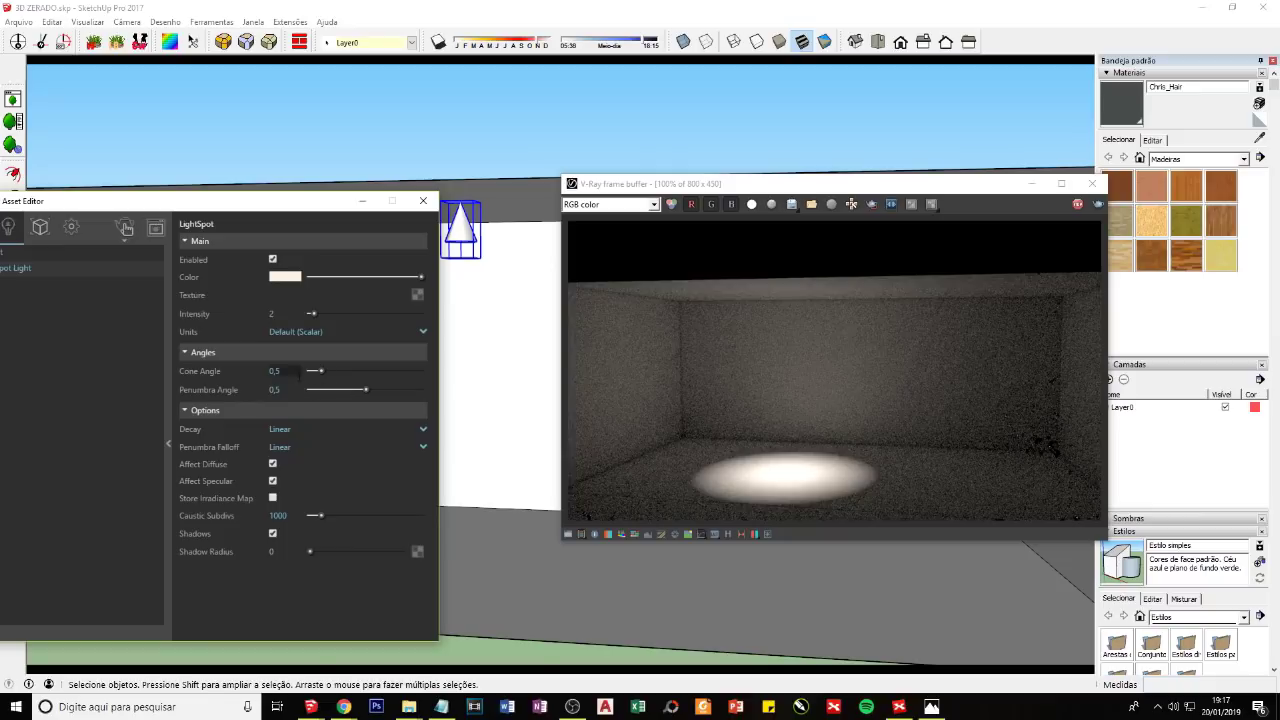
click(210, 378)
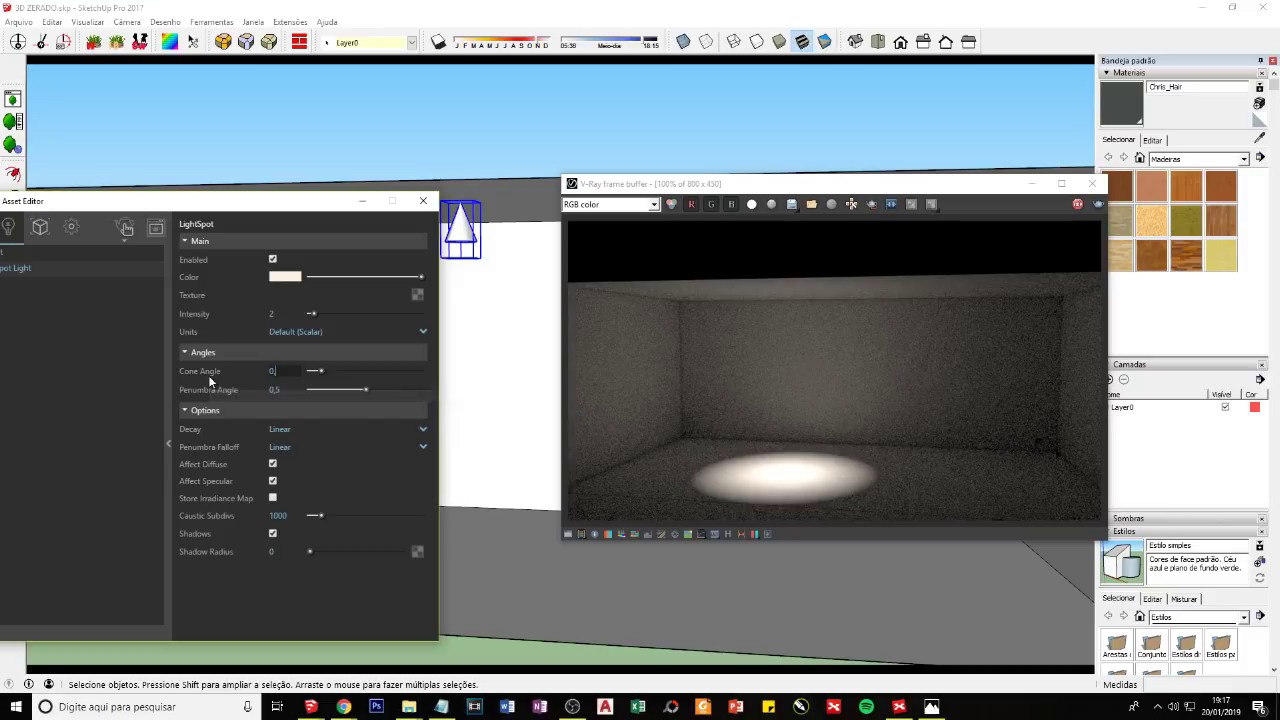
text(0,1)
key(Return)
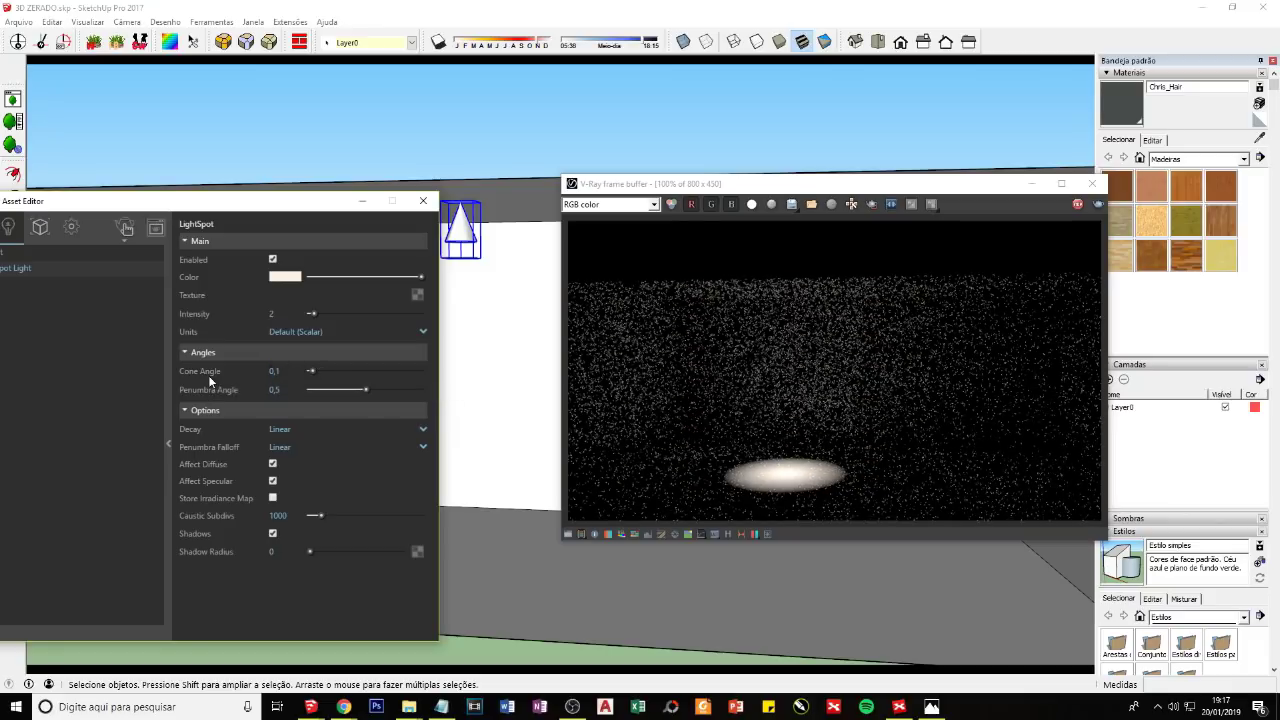
click(235, 396)
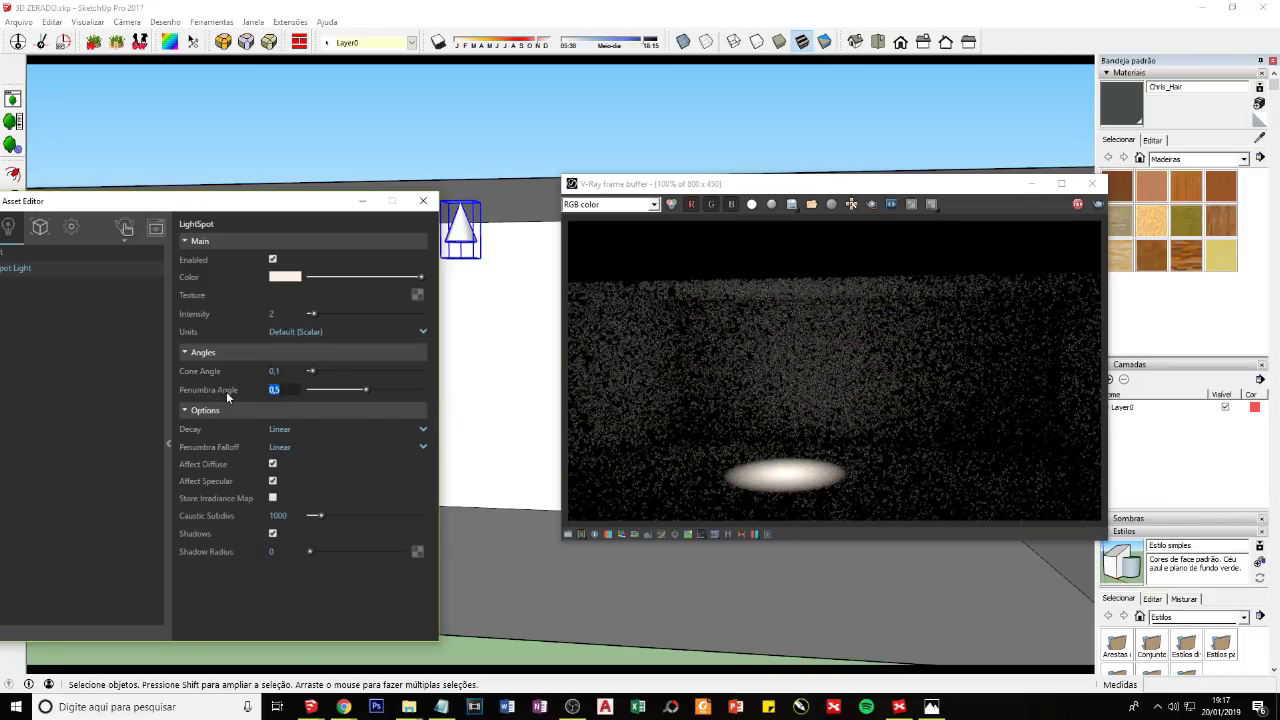
text(1)
key(Return)
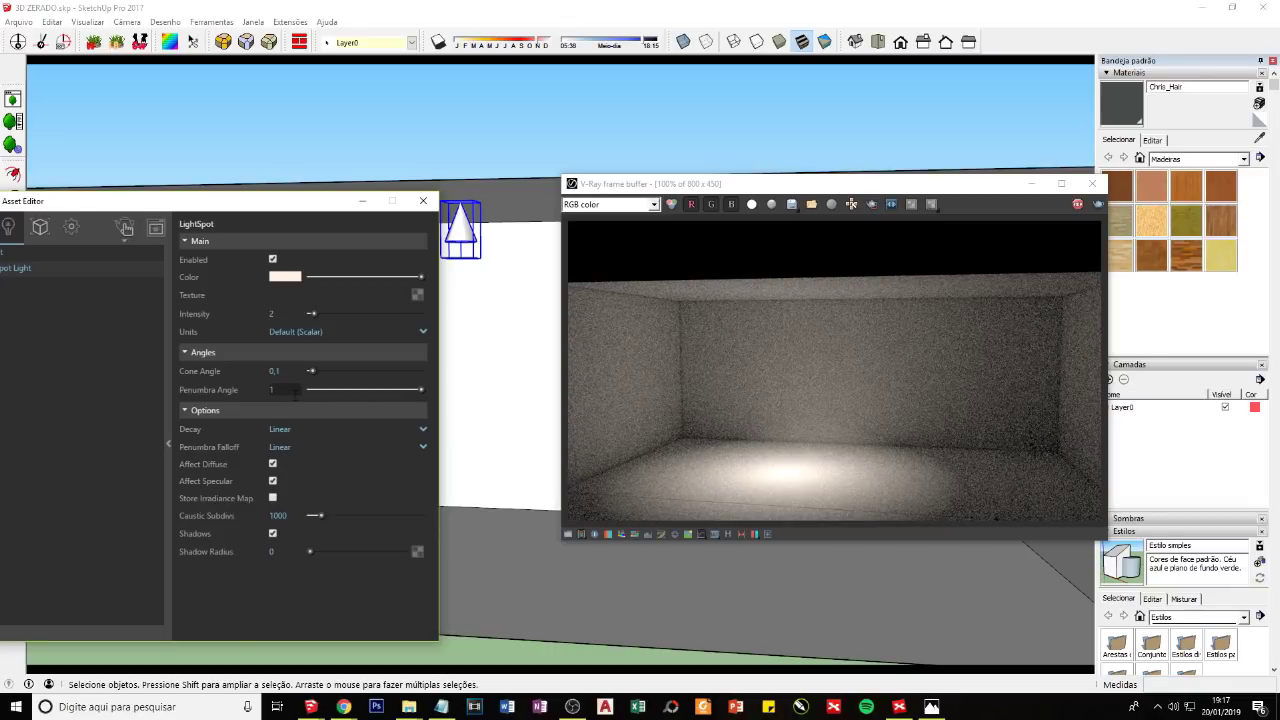
Step: Draw a rectangle on the left wall and push/pull it out into a box
drag(822, 205, 917, 190)
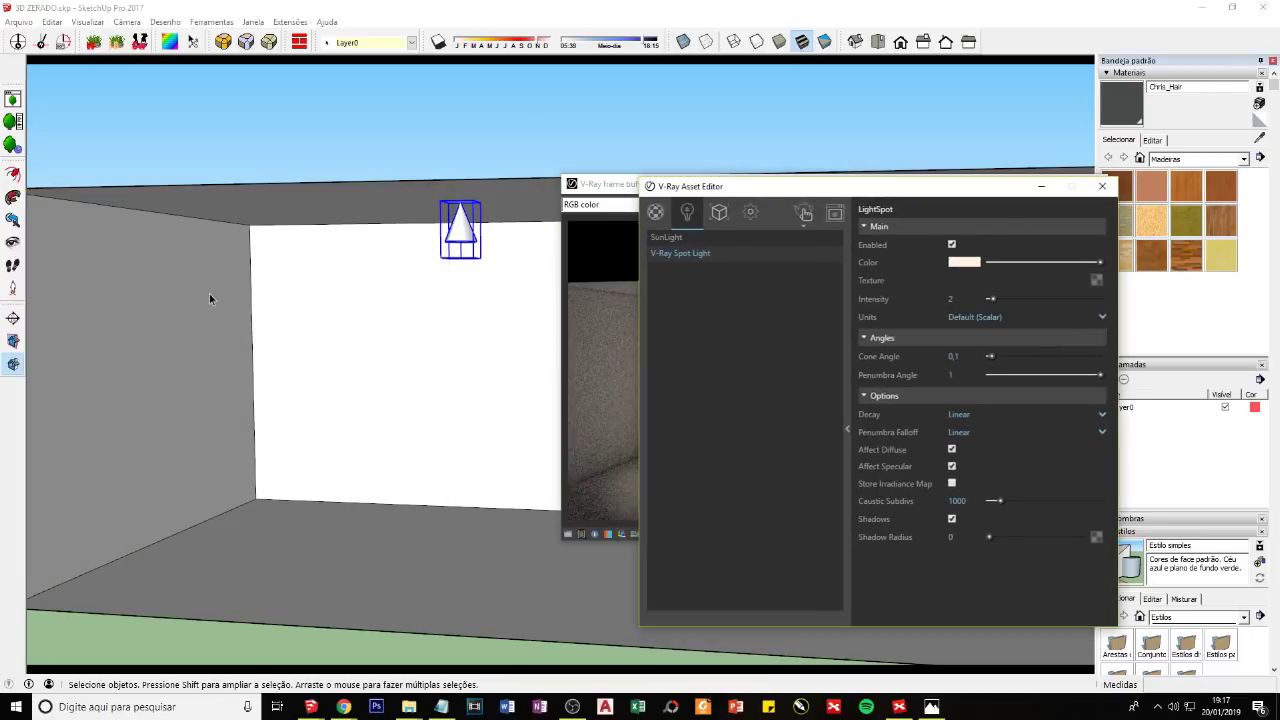
click(175, 345)
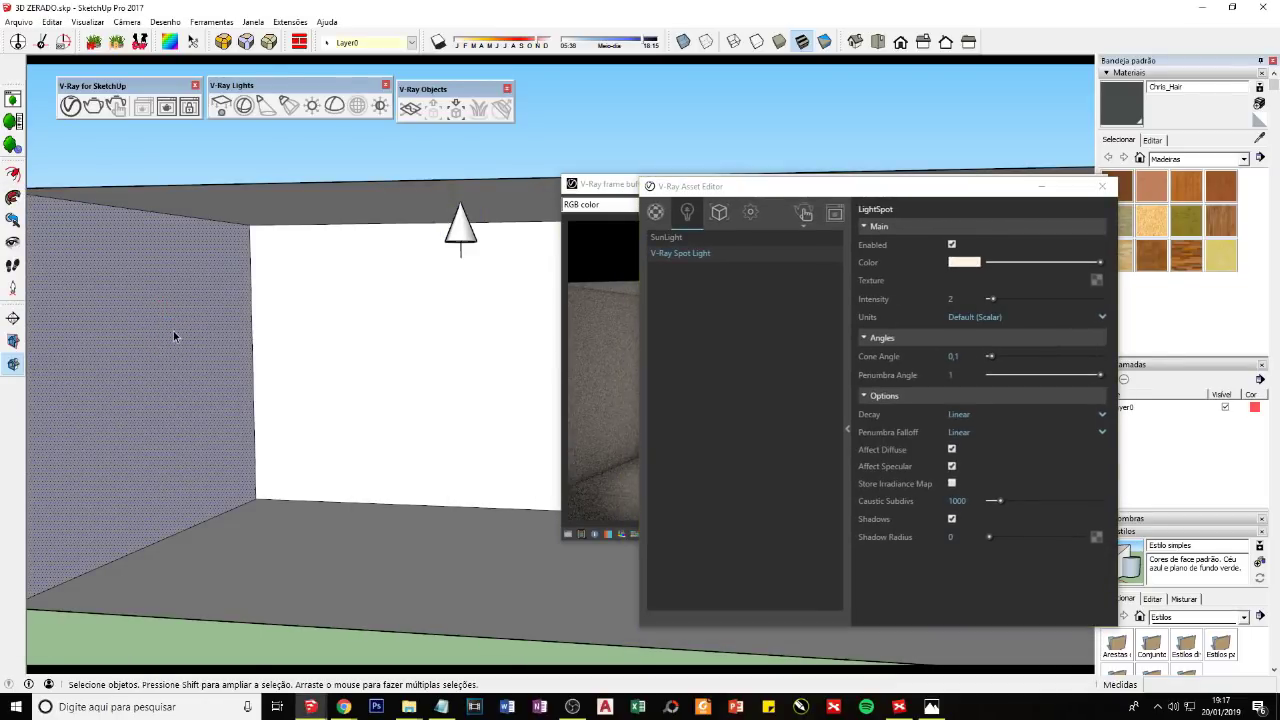
right_click(173, 336)
click(210, 450)
key(r)
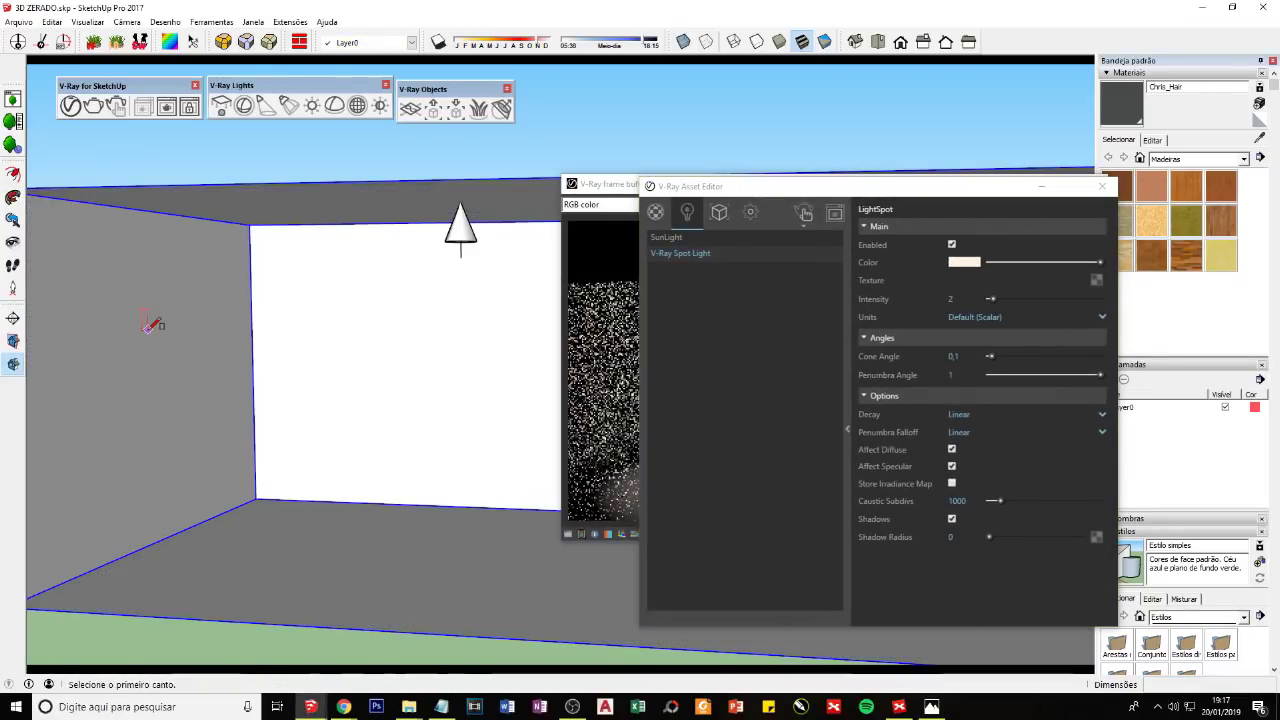
click(147, 327)
click(103, 403)
key(p)
drag(120, 365, 440, 370)
key(space)
Step: Move the light settings aside to reveal the render and mark the box's floor shadow
drag(740, 186, 150, 203)
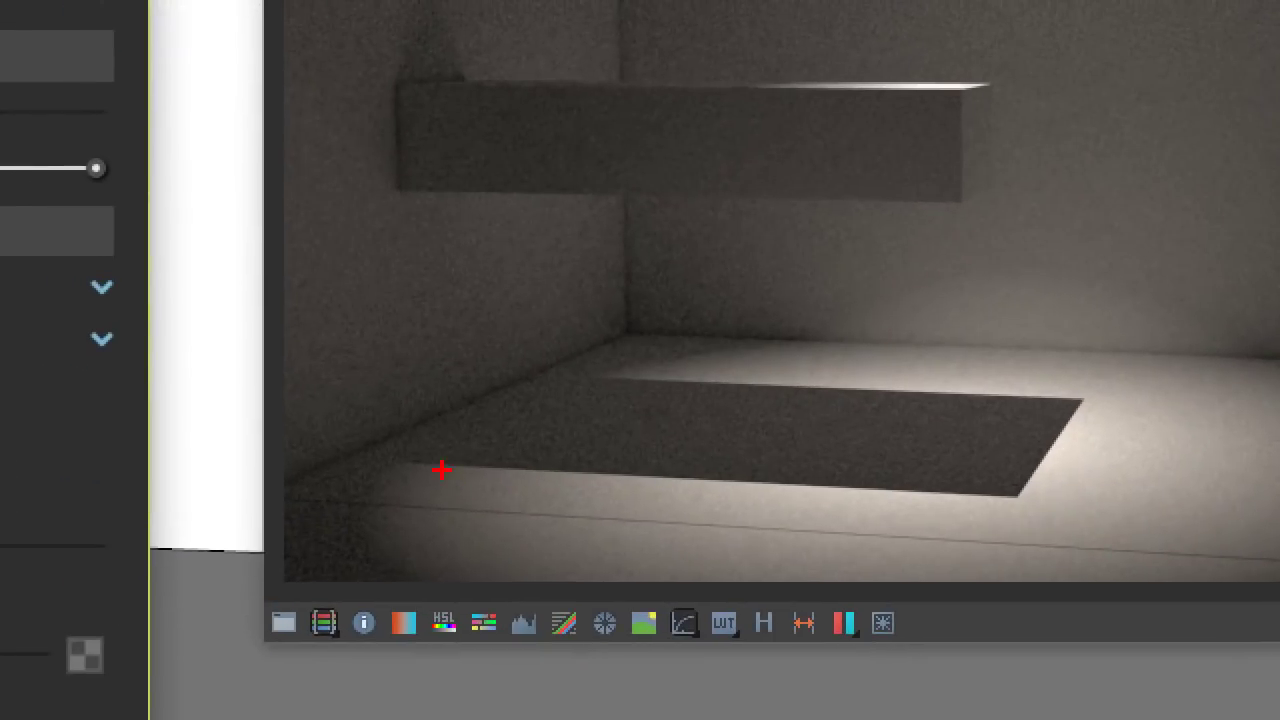
mouse_move(428, 462)
mouse_down()
mouse_move(1054, 384)
mouse_move(792, 388)
mouse_move(506, 366)
mouse_up()
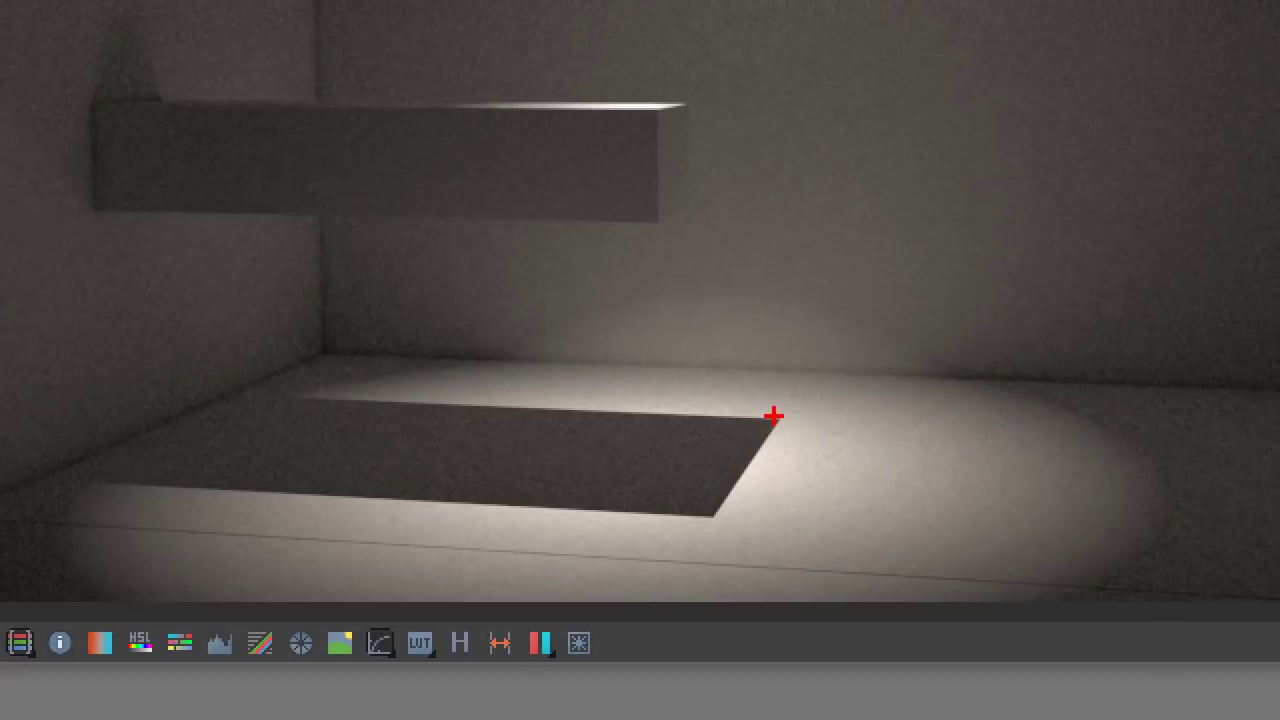
drag(771, 417, 706, 520)
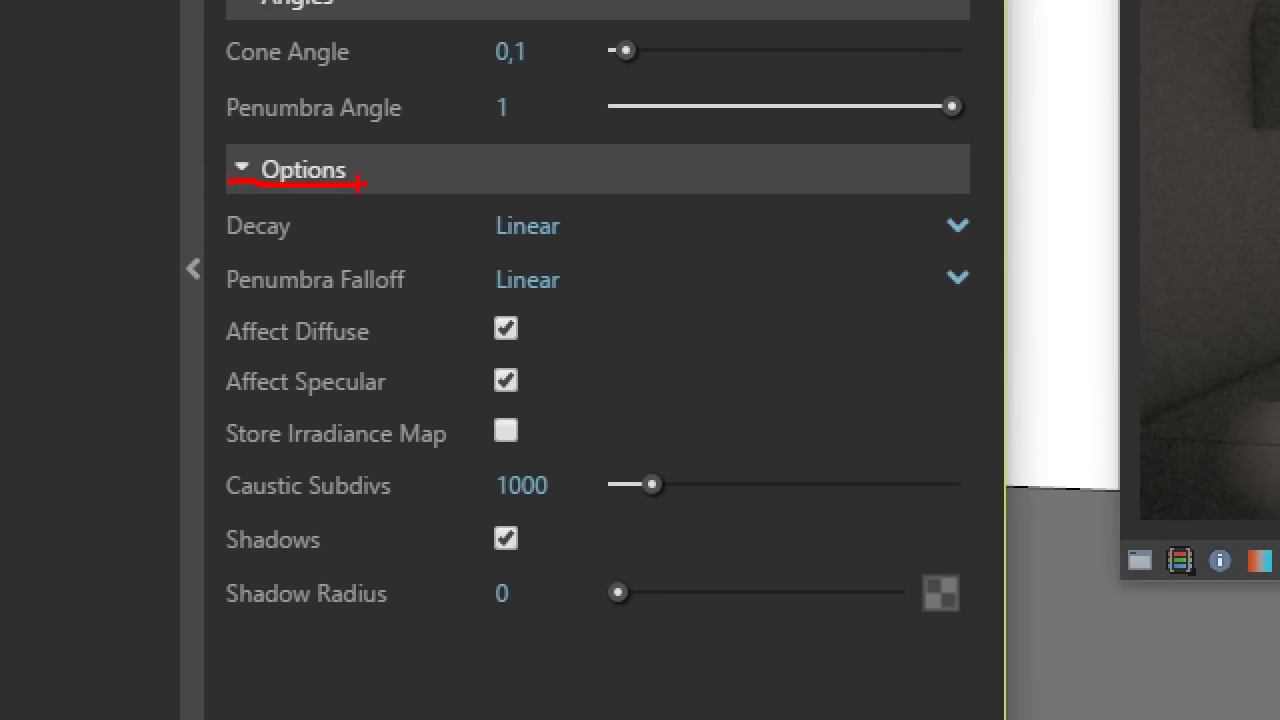
Step: Lower the spot light's Shadow Radius to 1 and watch the soft floor shadow
mouse_move(220, 622)
mouse_down()
mouse_move(543, 616)
mouse_move(245, 638)
mouse_up()
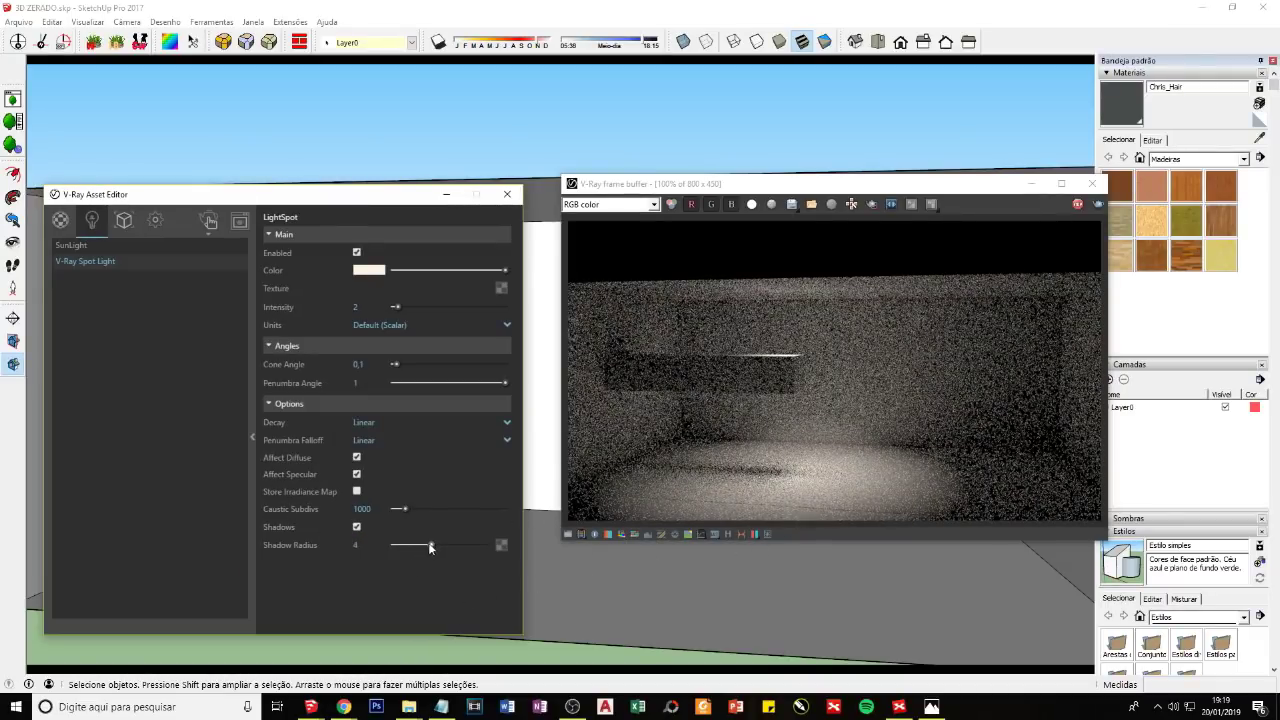
drag(431, 544, 403, 544)
click(607, 536)
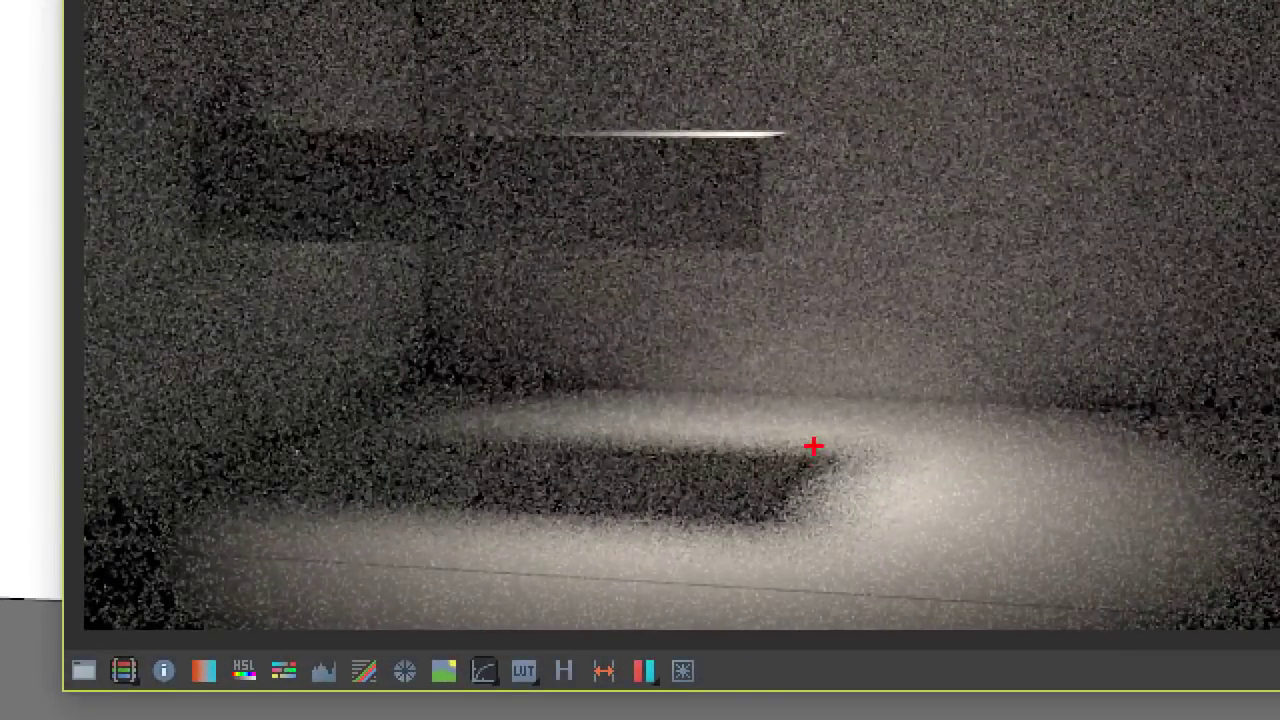
mouse_move(813, 447)
mouse_down()
mouse_move(780, 516)
mouse_move(835, 479)
mouse_move(876, 480)
mouse_move(872, 490)
mouse_up()
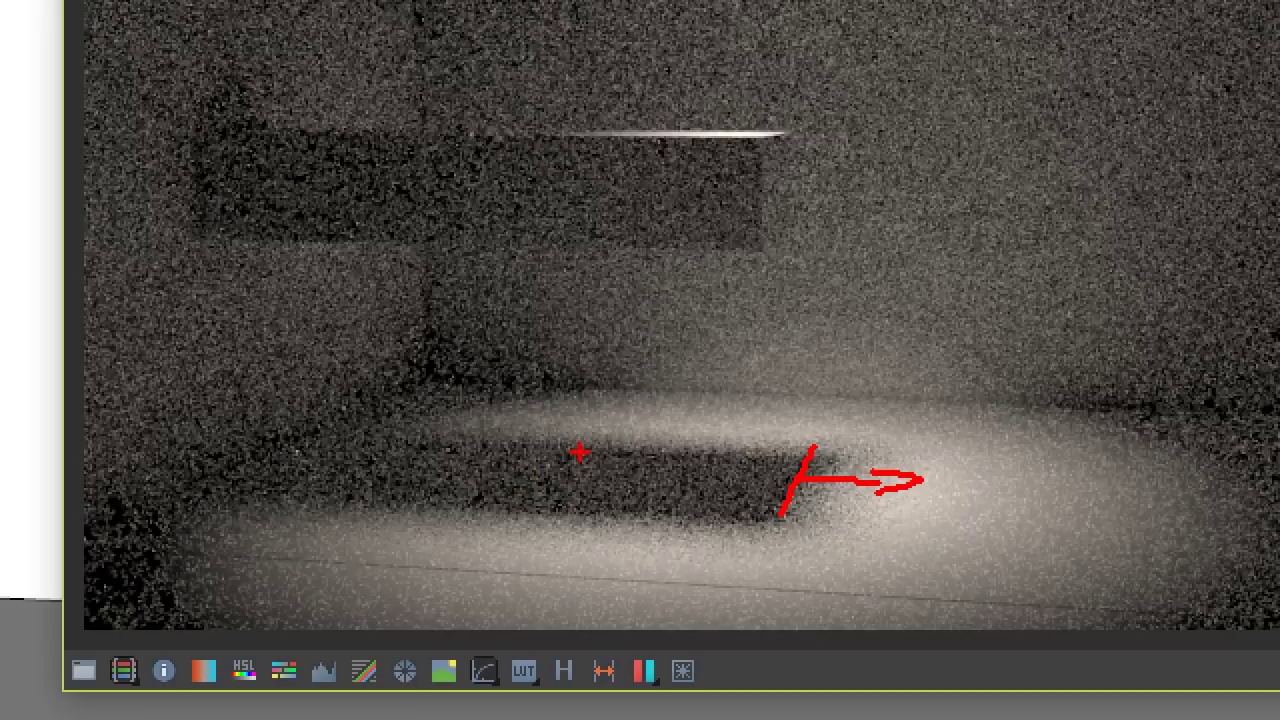
mouse_move(541, 523)
mouse_down()
mouse_move(517, 555)
mouse_move(543, 552)
mouse_up()
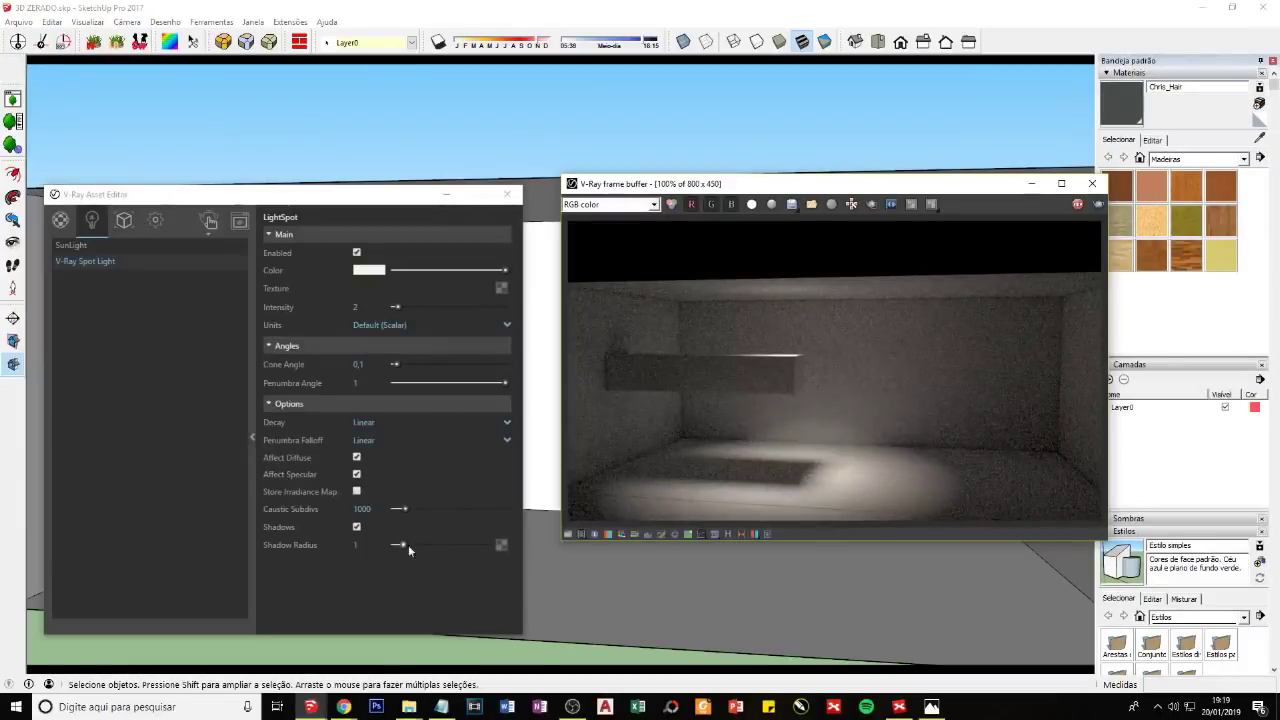
Step: Try a Shadow Radius of 0,5, then undo it back to 1
double_click(360, 545)
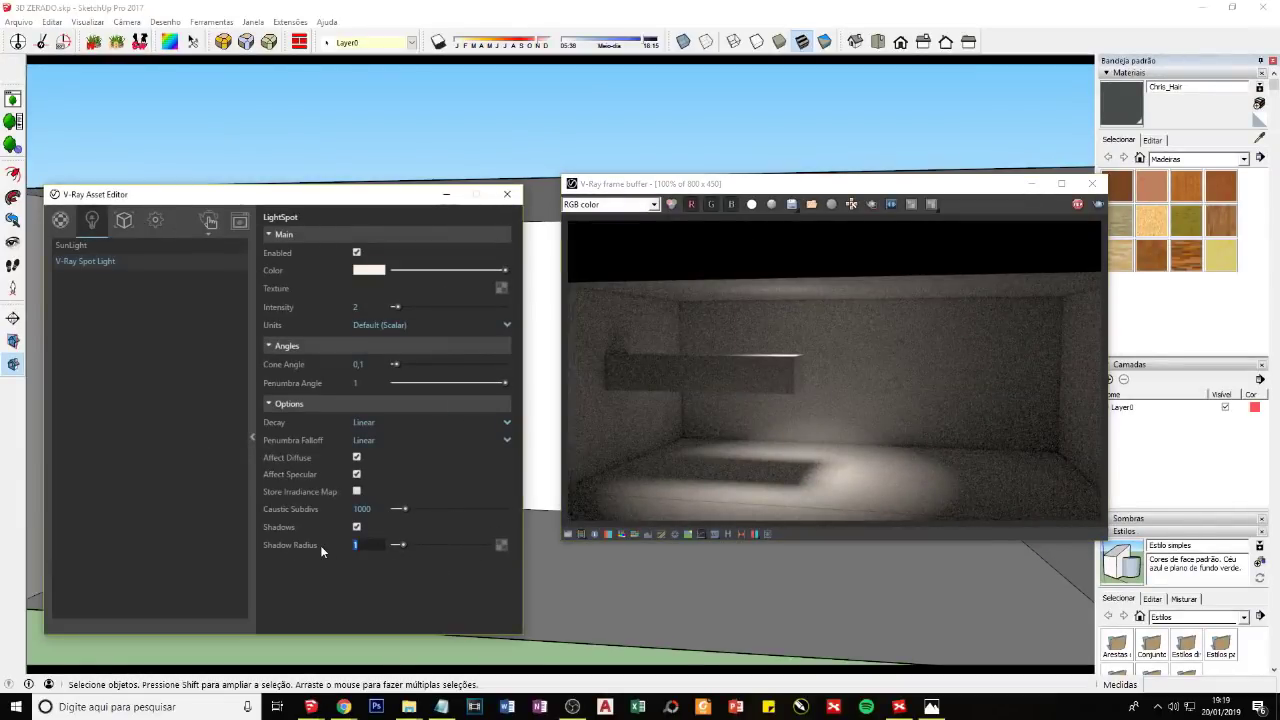
text(0,5)
key(Return)
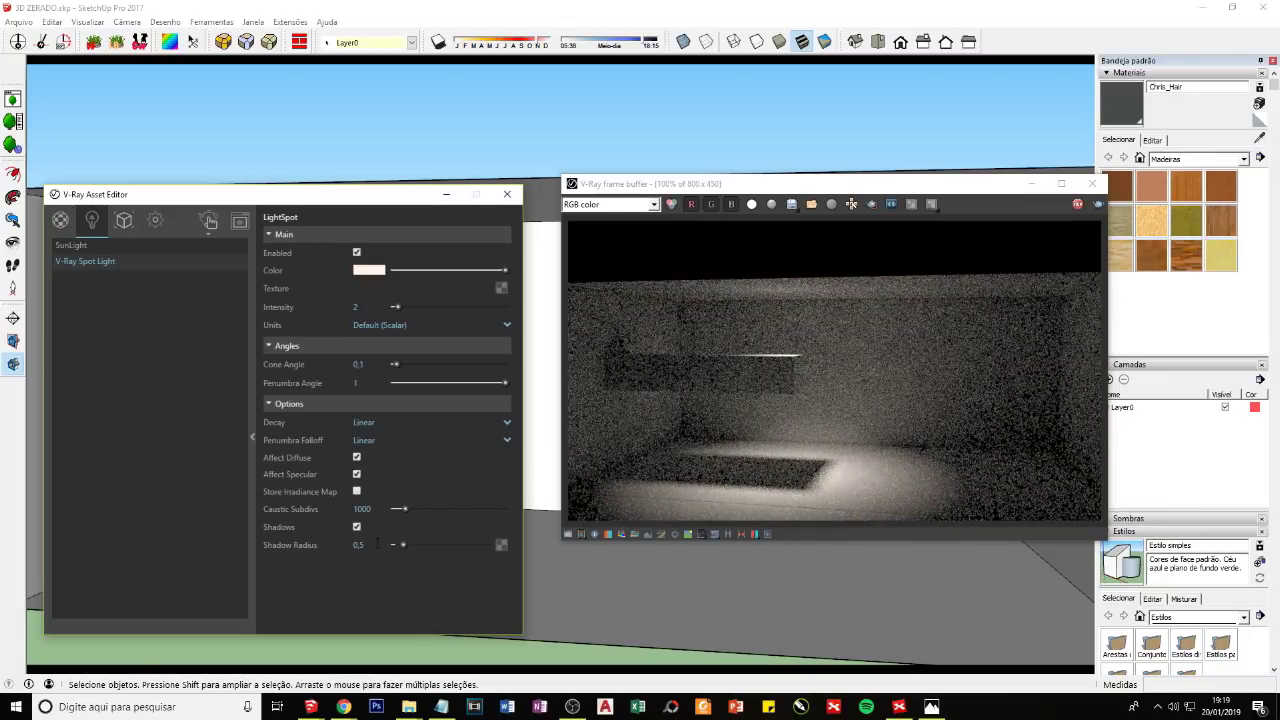
key(ctrl+z)
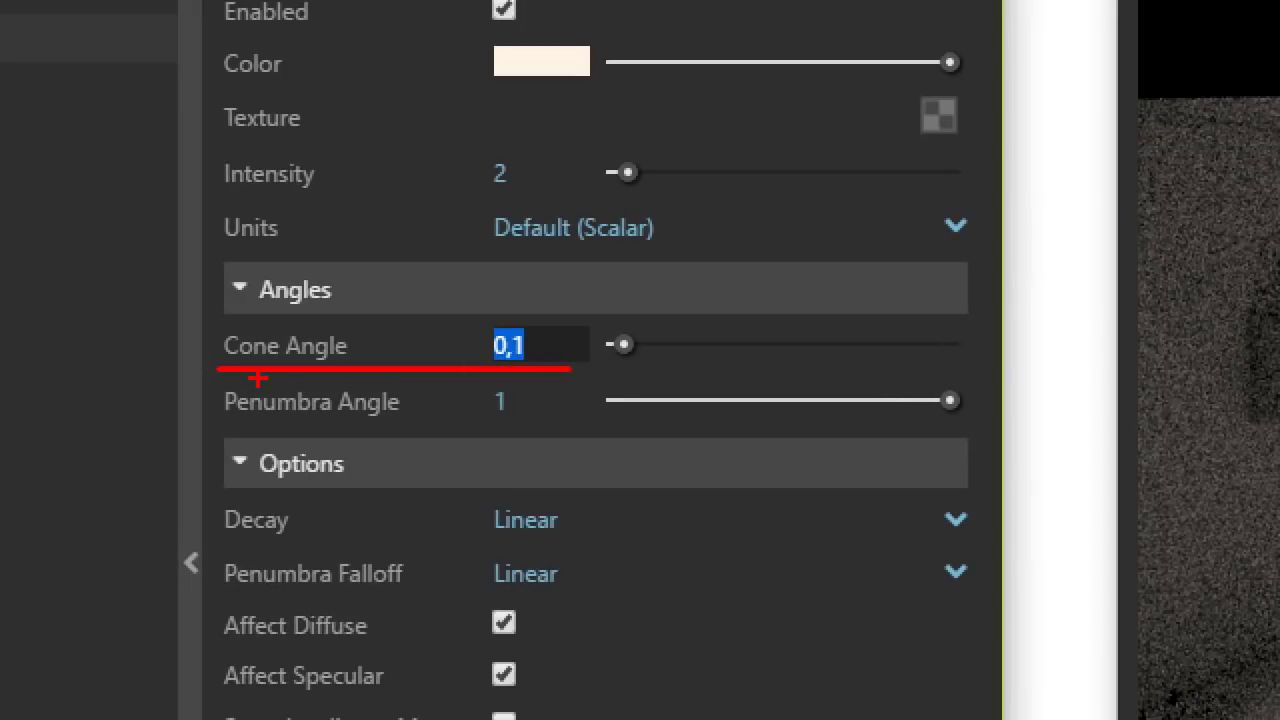
mouse_move(544, 322)
mouse_down()
mouse_move(488, 317)
mouse_move(500, 367)
mouse_move(546, 345)
mouse_move(508, 323)
mouse_up()
drag(210, 424, 518, 422)
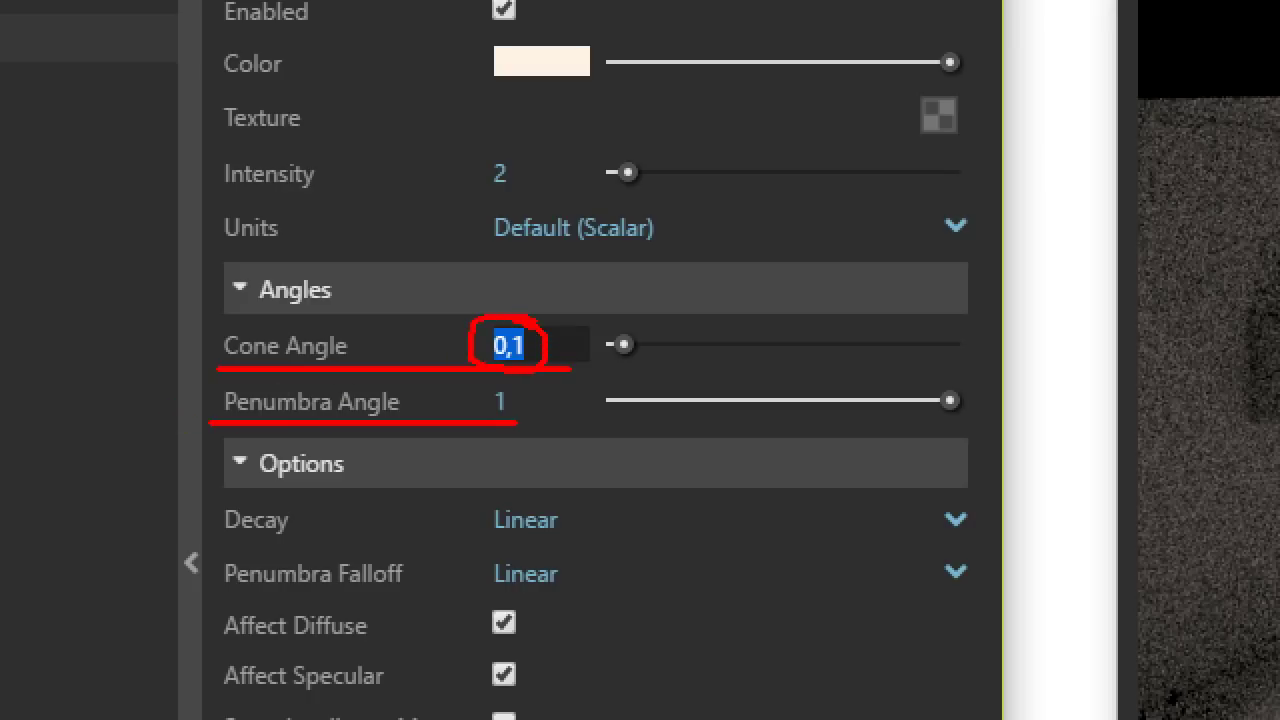
mouse_move(474, 372)
mouse_down()
mouse_move(446, 428)
mouse_move(520, 378)
mouse_up()
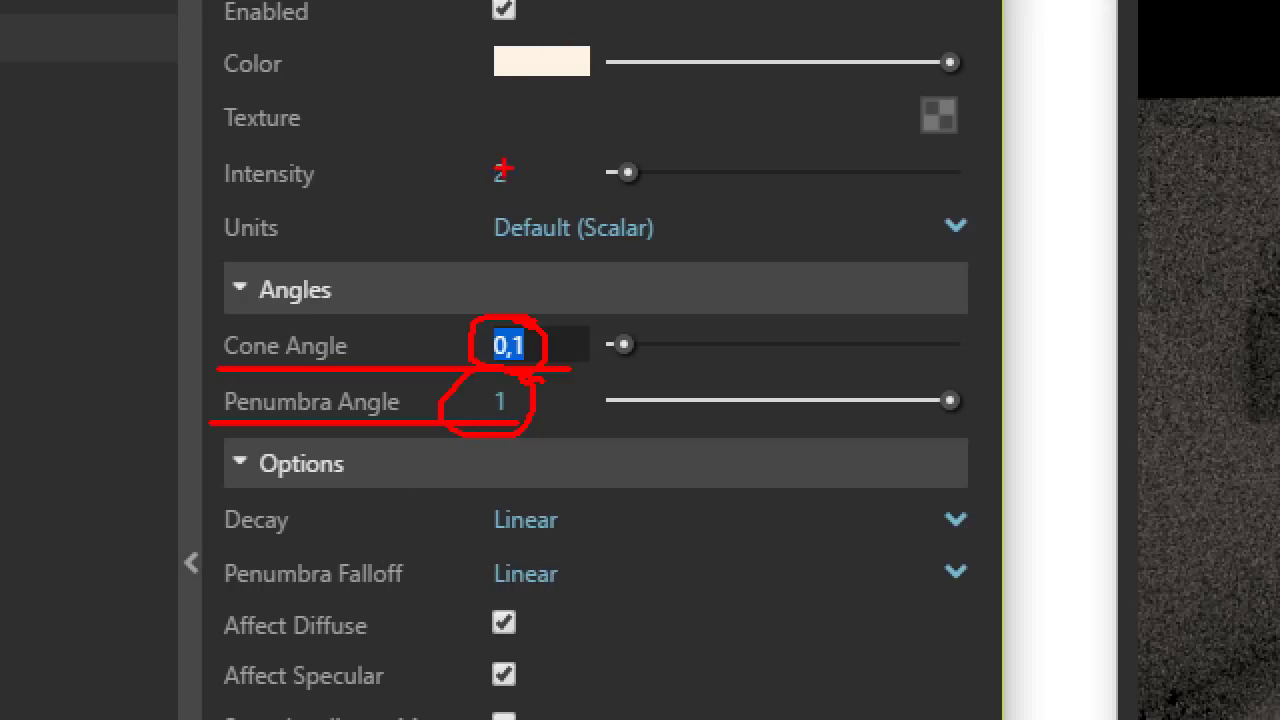
mouse_move(505, 150)
mouse_down()
mouse_move(472, 186)
mouse_move(512, 153)
mouse_up()
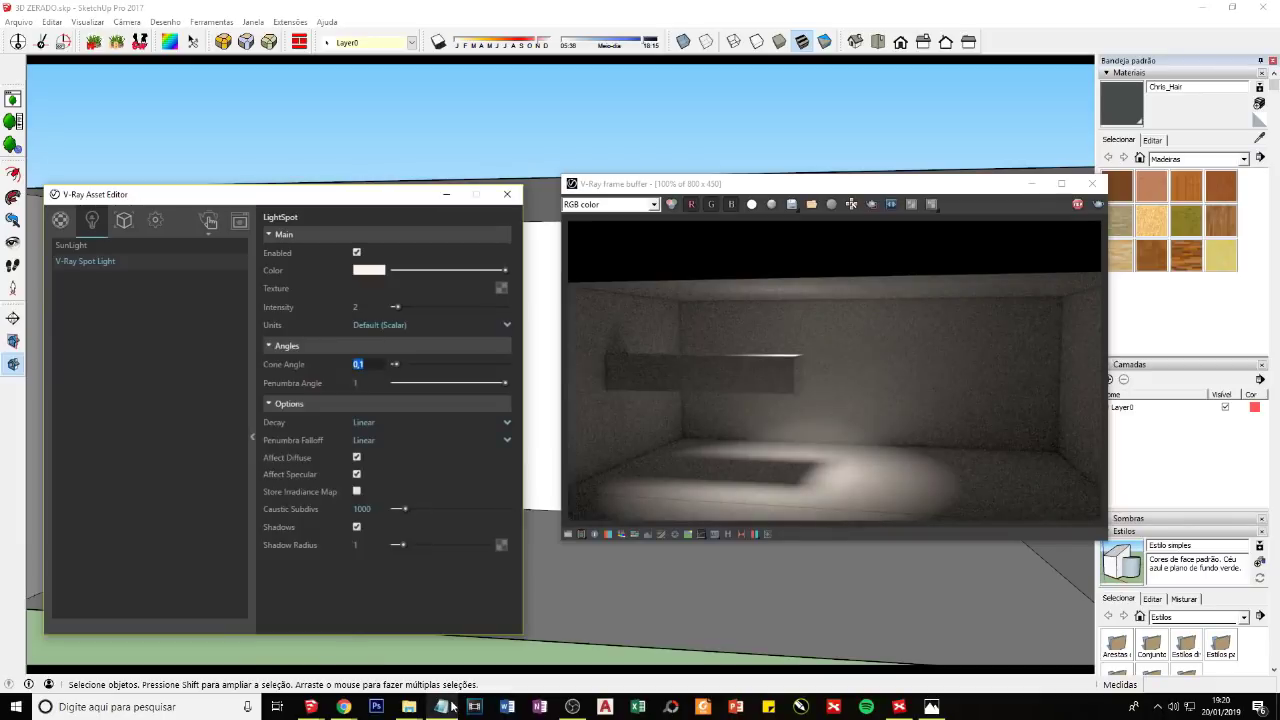
Step: Replace the Notepad note's text with the number 1.000.000
click(452, 707)
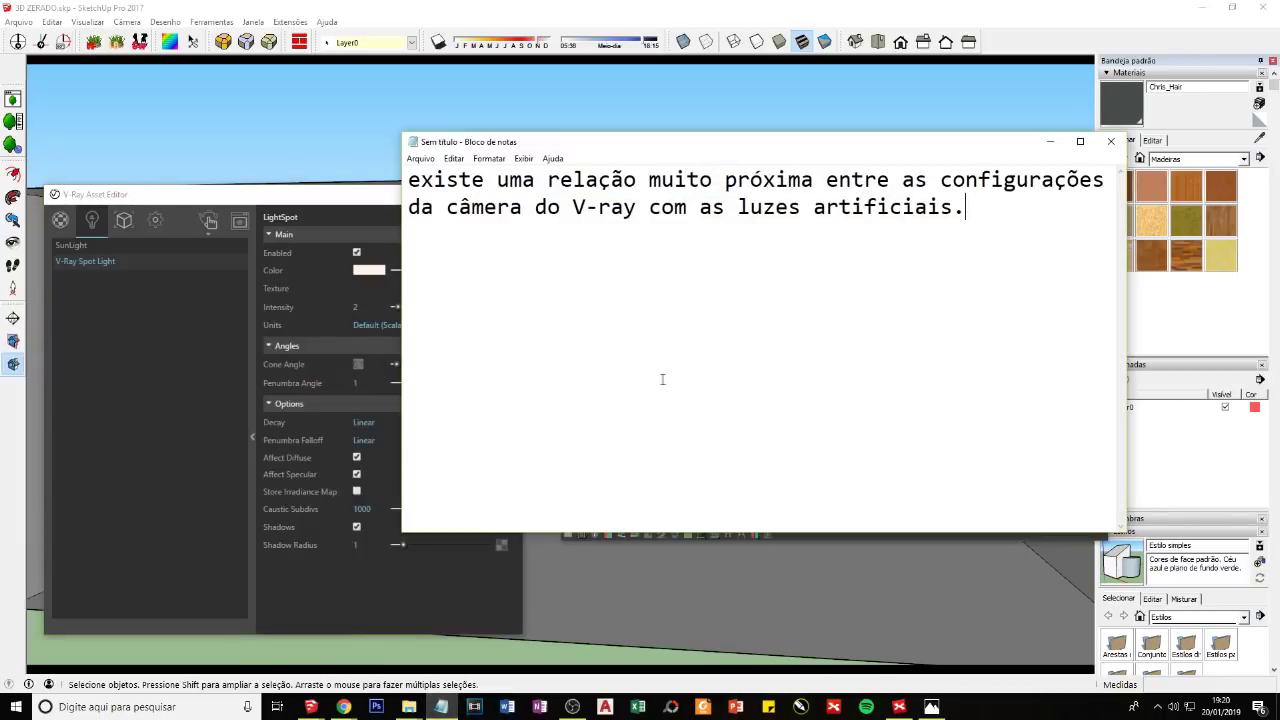
key(ctrl+a)
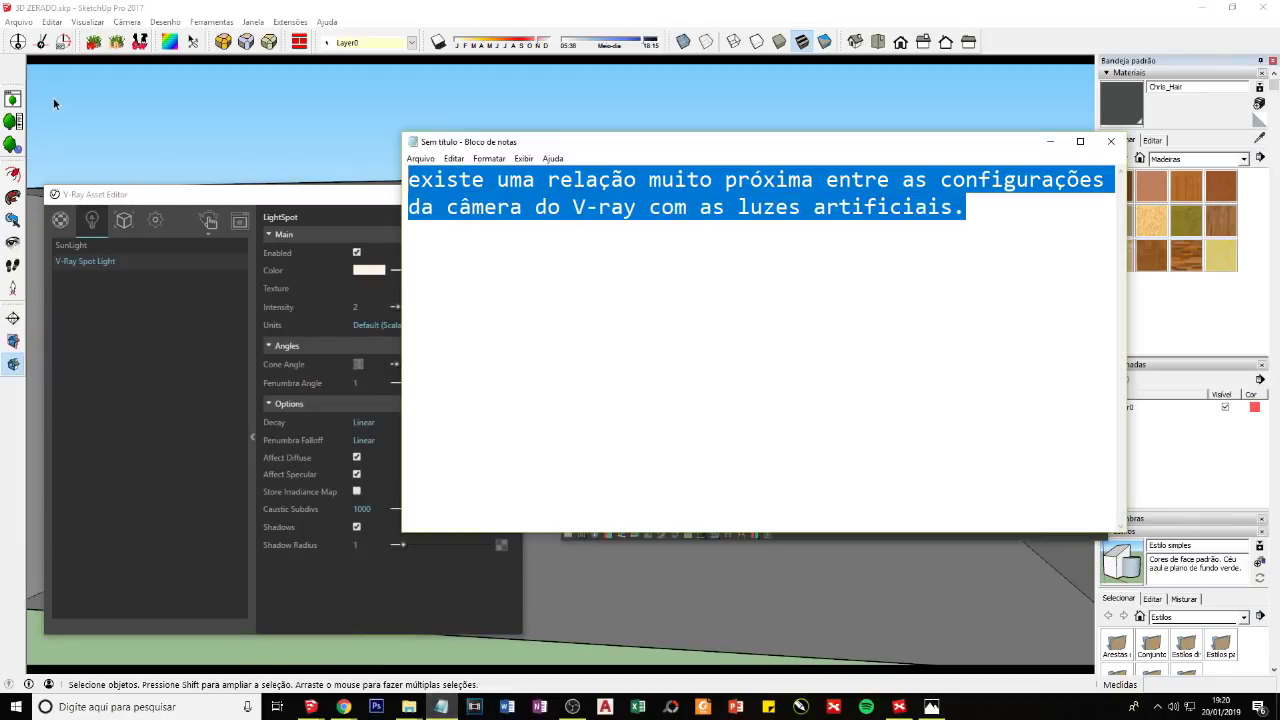
text(10000)
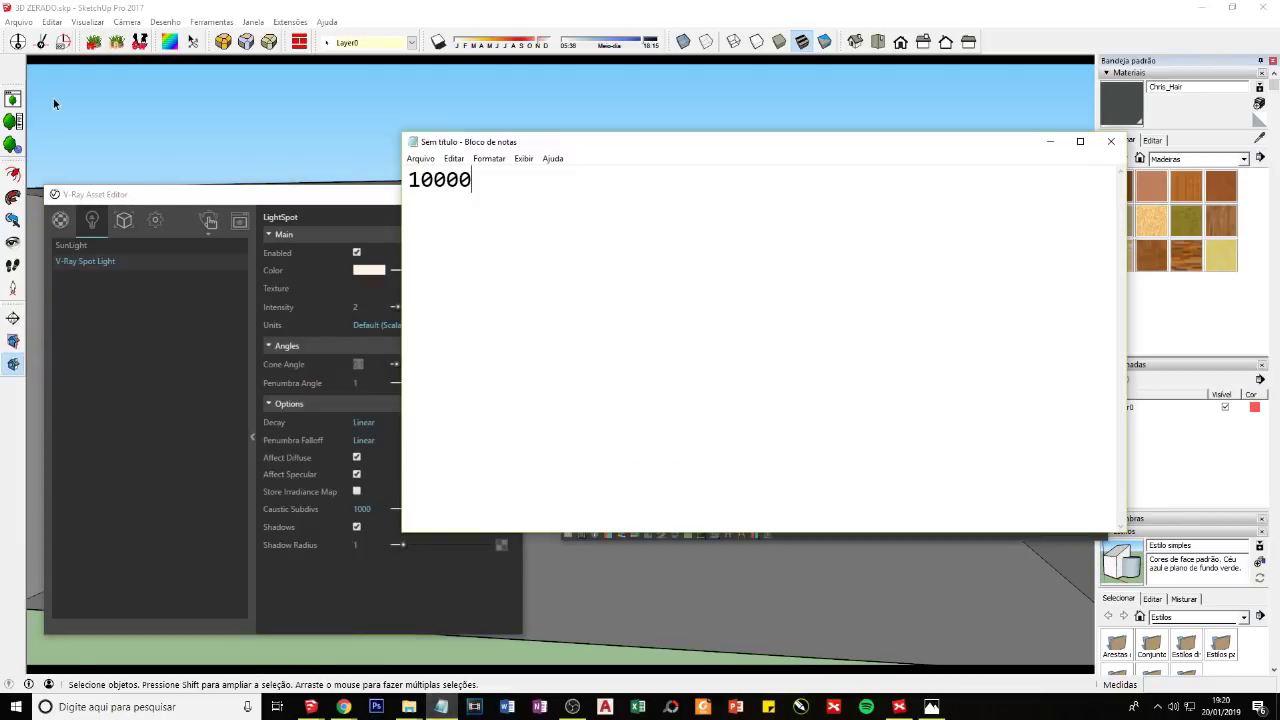
text(0000)
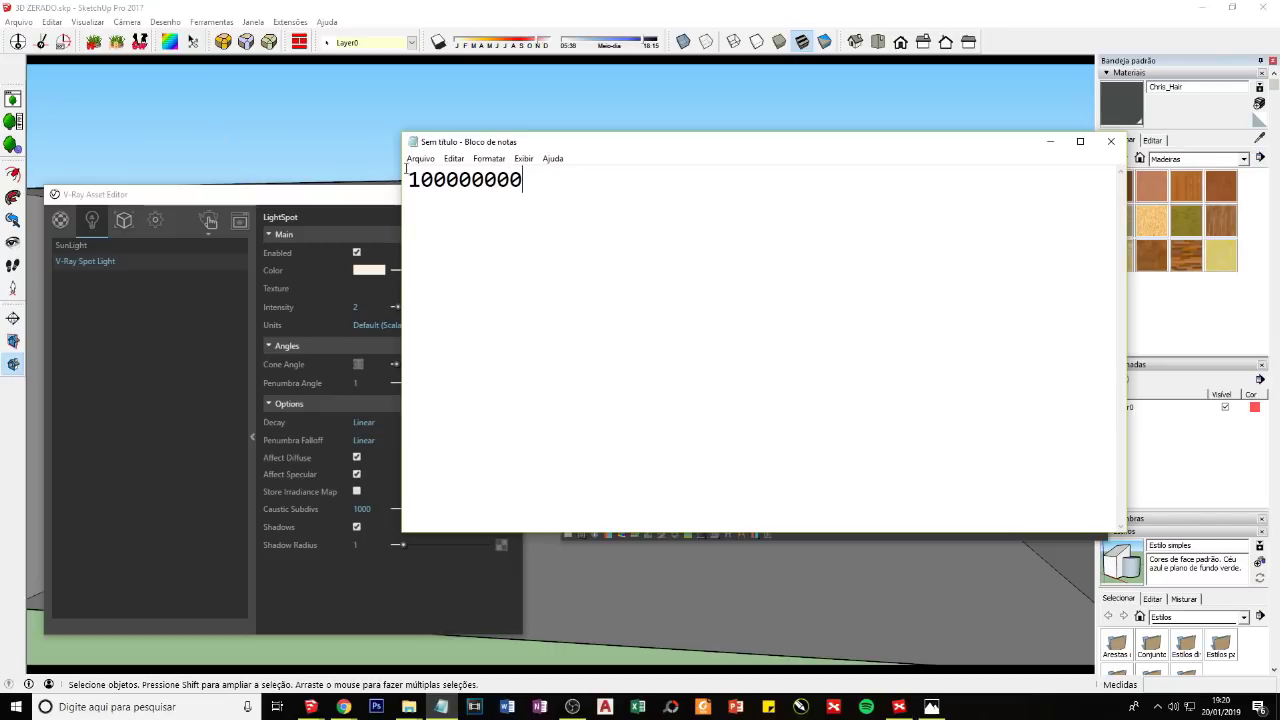
text(.)
click(446, 180)
text(.)
drag(447, 180, 426, 180)
key(BackSpace)
click(491, 240)
click(345, 320)
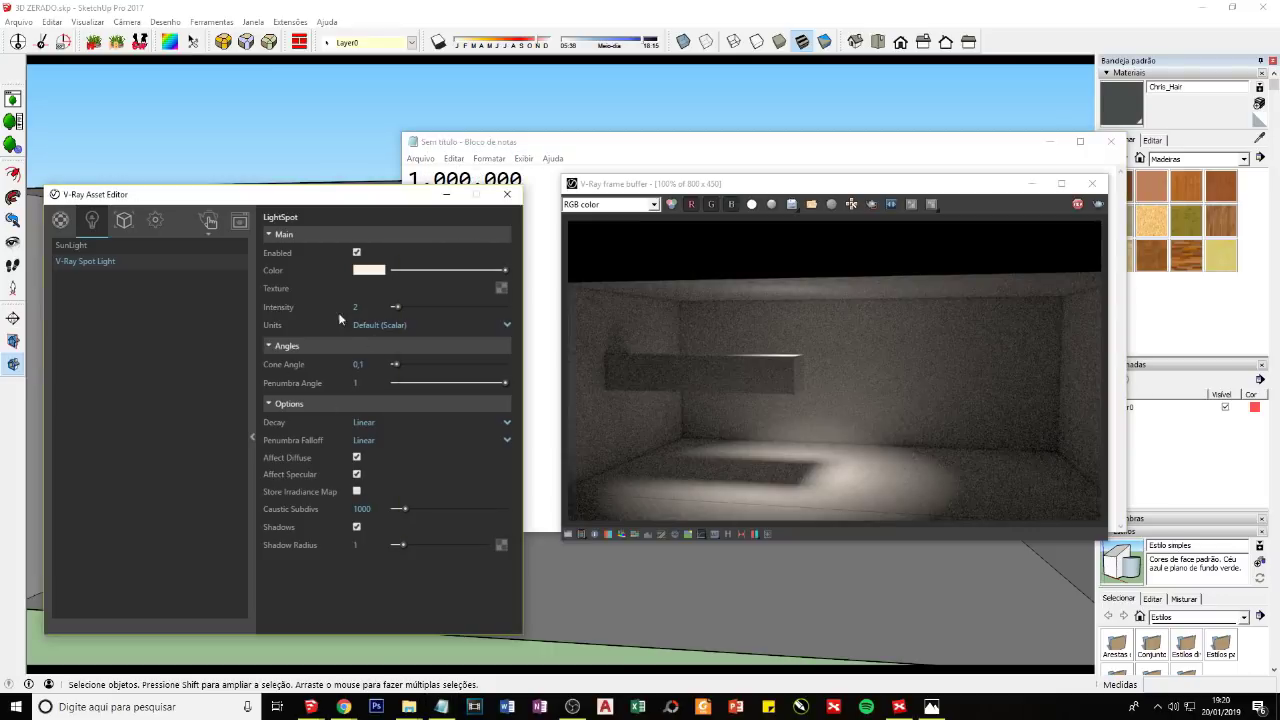
key(ctrl+1)
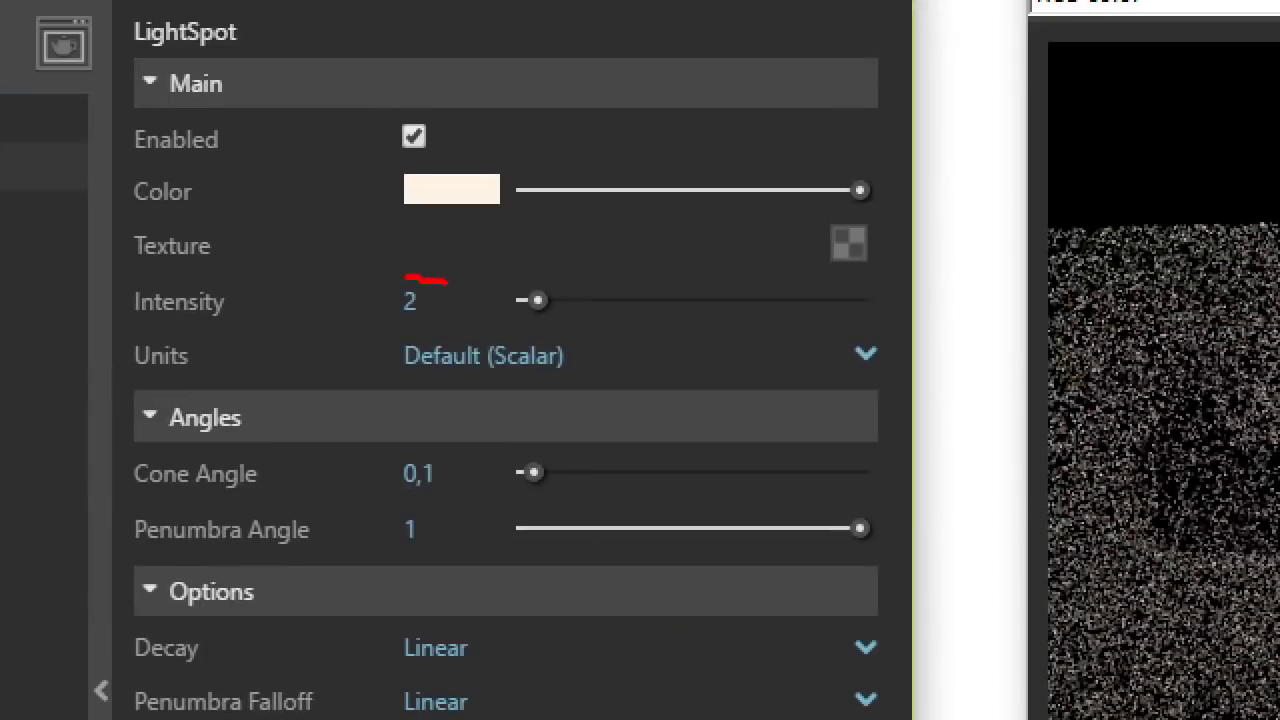
drag(366, 302, 367, 303)
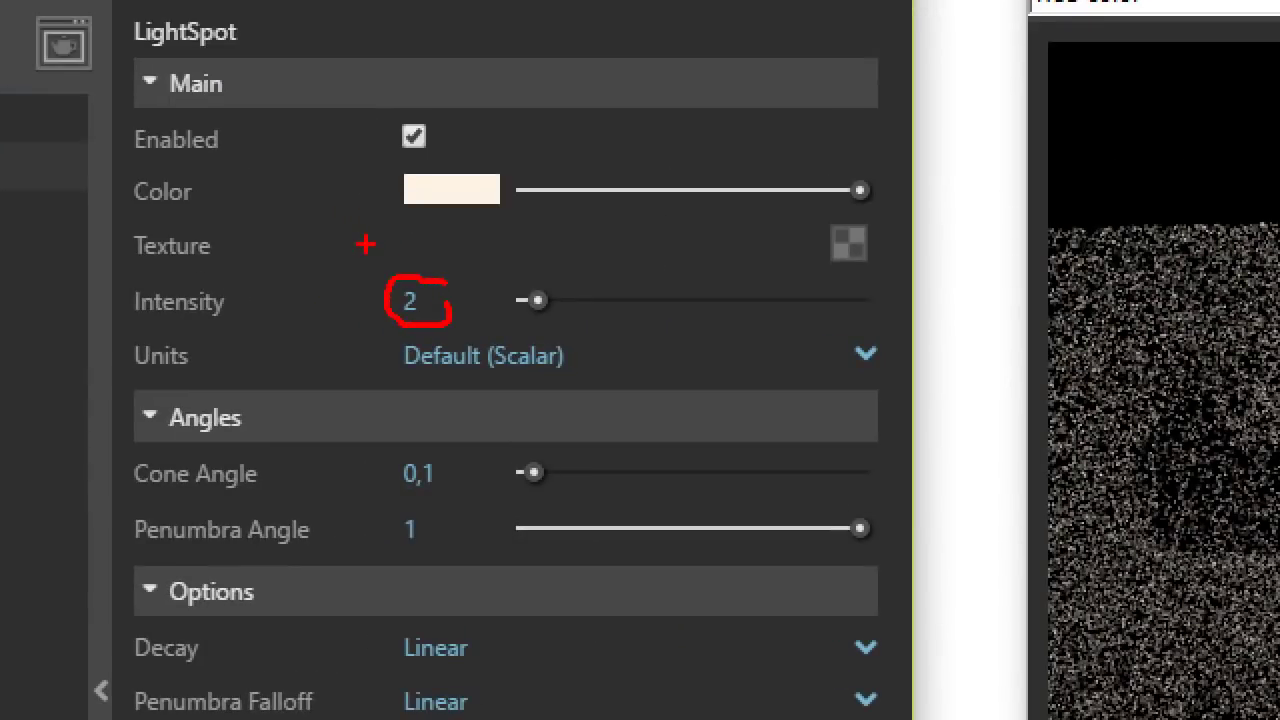
key(Escape)
click(1053, 147)
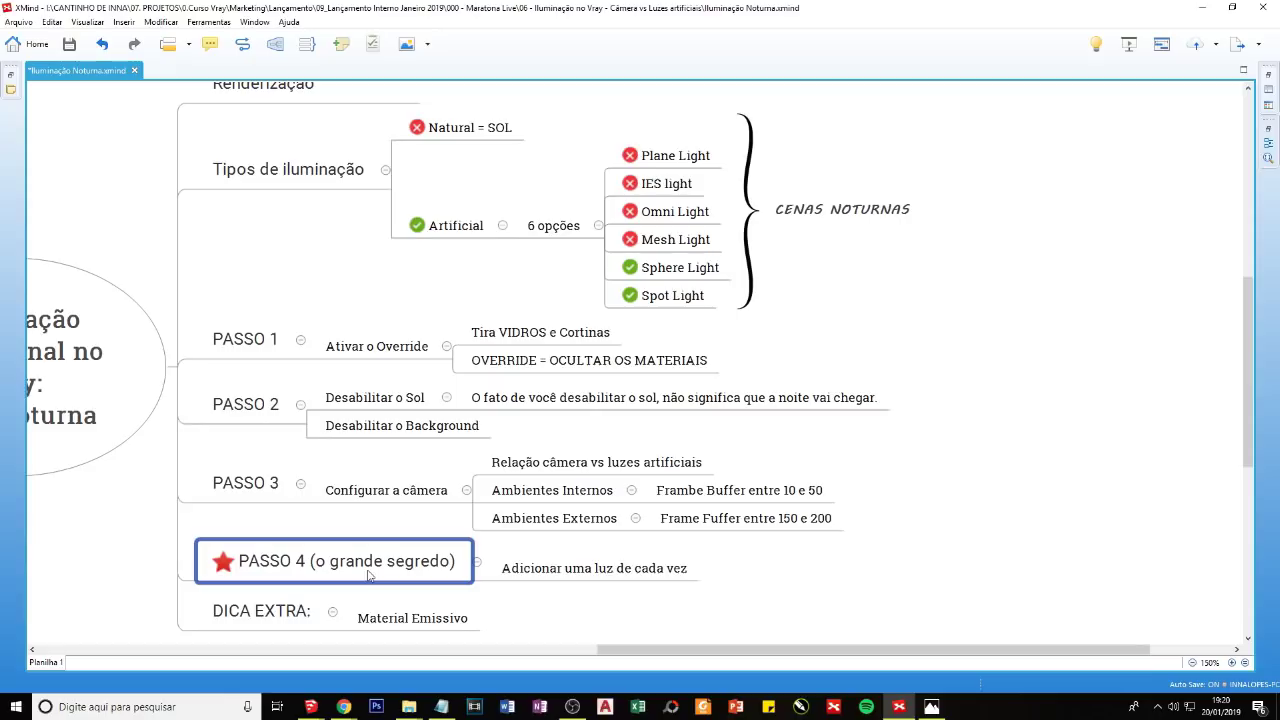
Step: Annotate the PASSO 4 and 'Adicionar uma luz de cada vez' topics, then return to the Escritório model
key(ctrl+1)
mouse_move(260, 462)
mouse_down()
mouse_move(948, 477)
mouse_move(32, 545)
mouse_up()
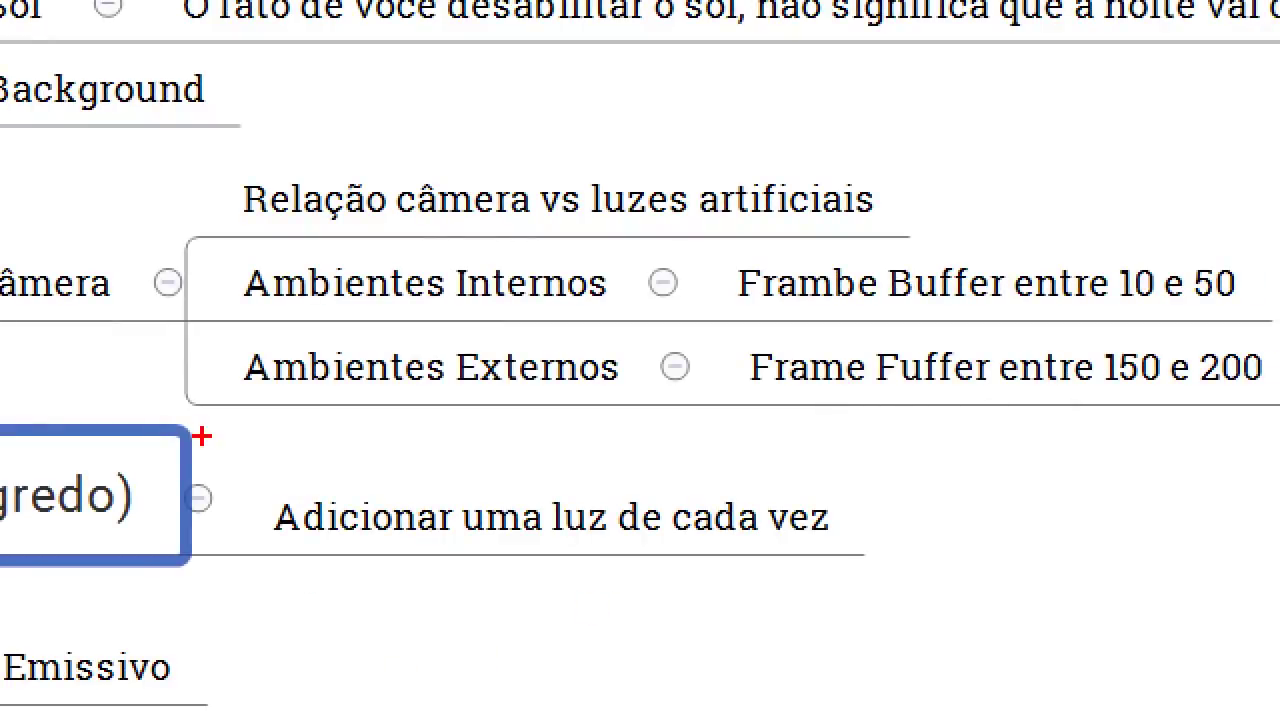
mouse_move(298, 468)
mouse_down()
mouse_move(277, 500)
mouse_move(736, 608)
mouse_move(624, 442)
mouse_move(292, 451)
mouse_up()
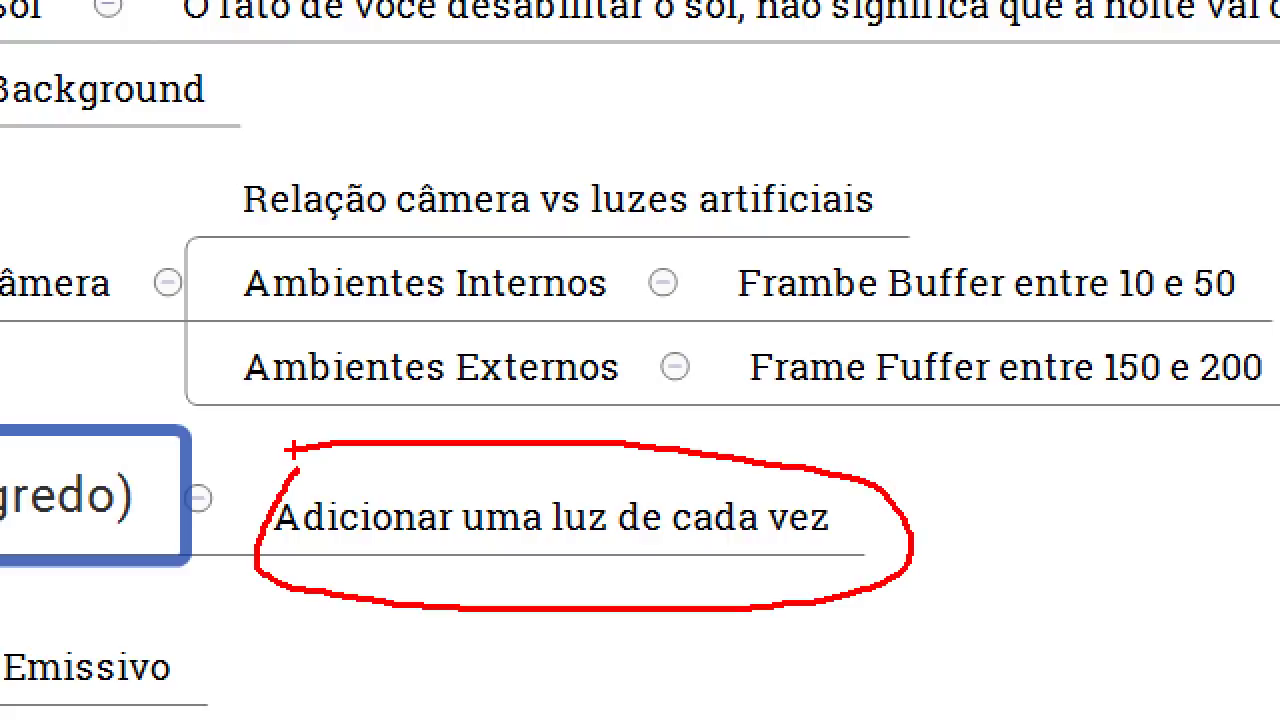
key(Escape)
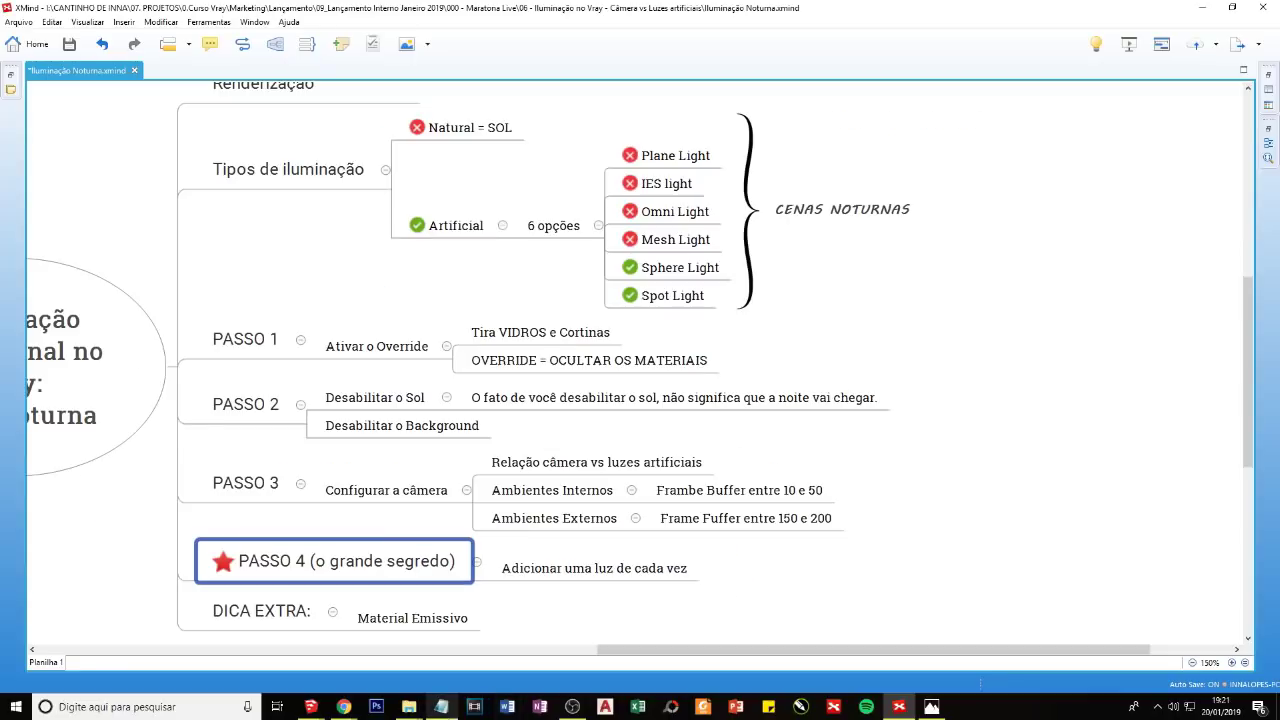
click(315, 650)
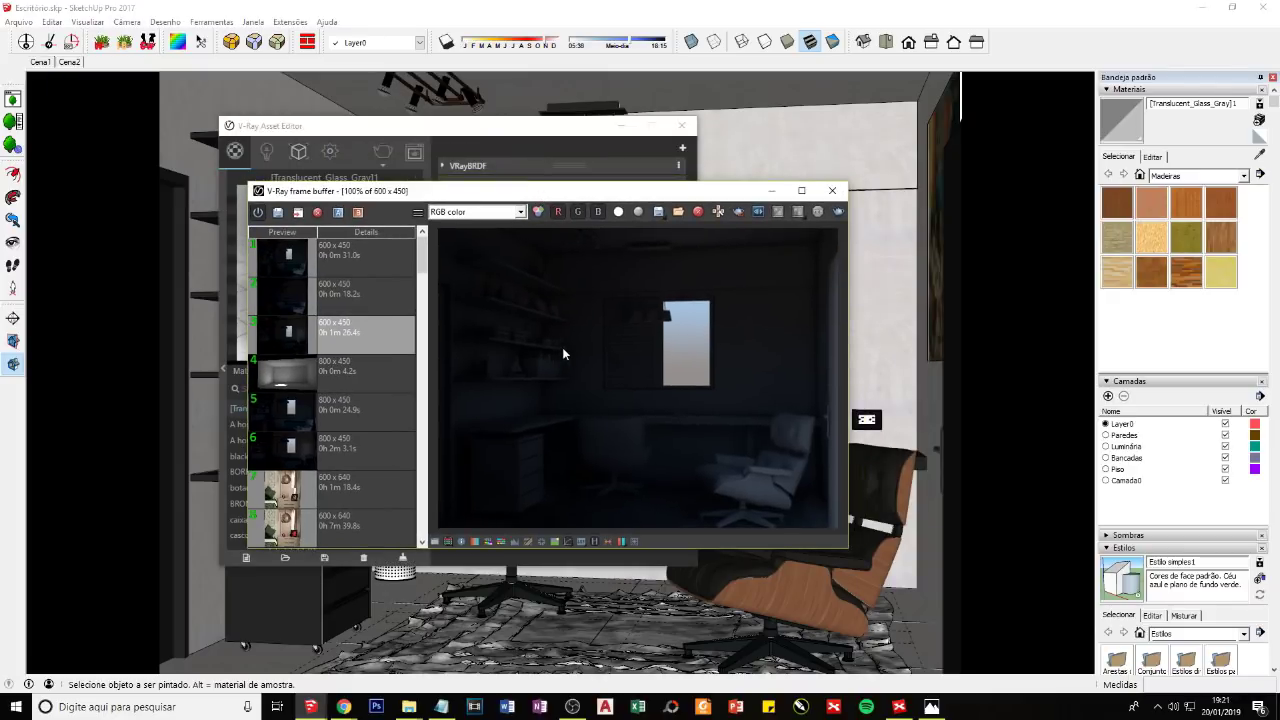
Step: Load the first history render, minimize the frame buffer, review PASSO 2 and 3, return to SketchUp
click(359, 262)
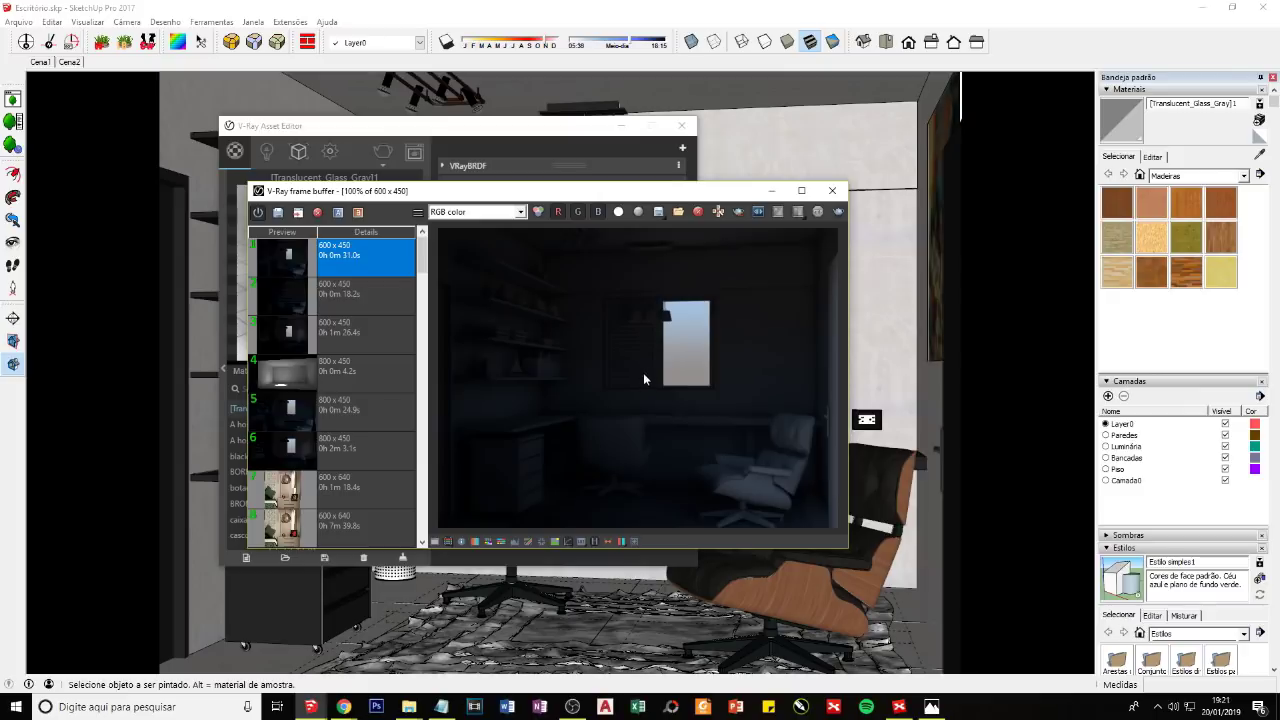
click(771, 190)
click(899, 706)
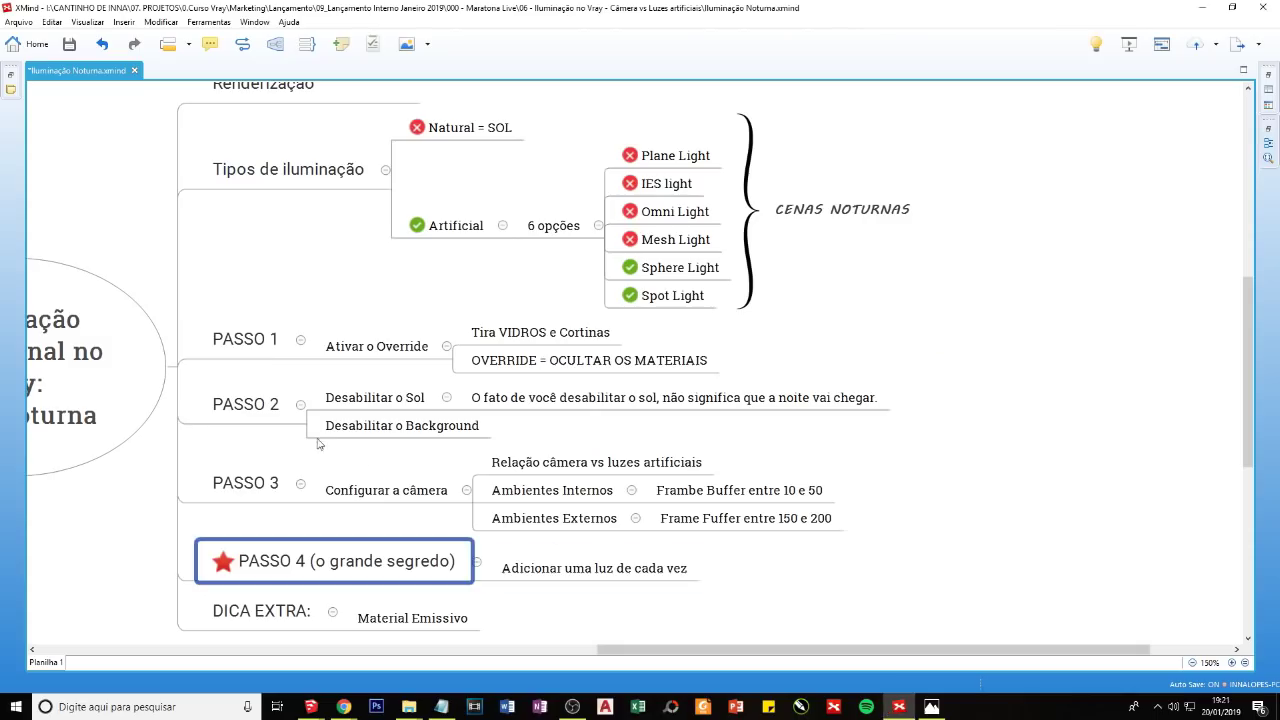
click(240, 412)
click(245, 481)
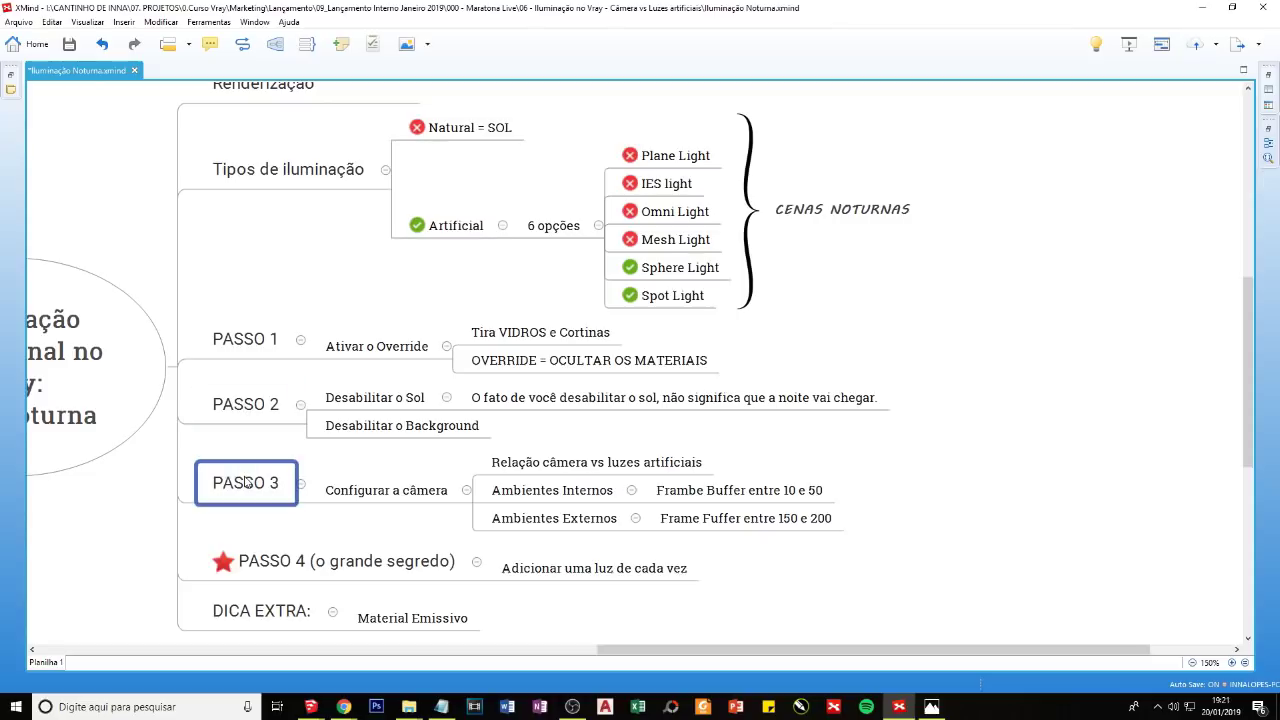
mouse_move(311, 707)
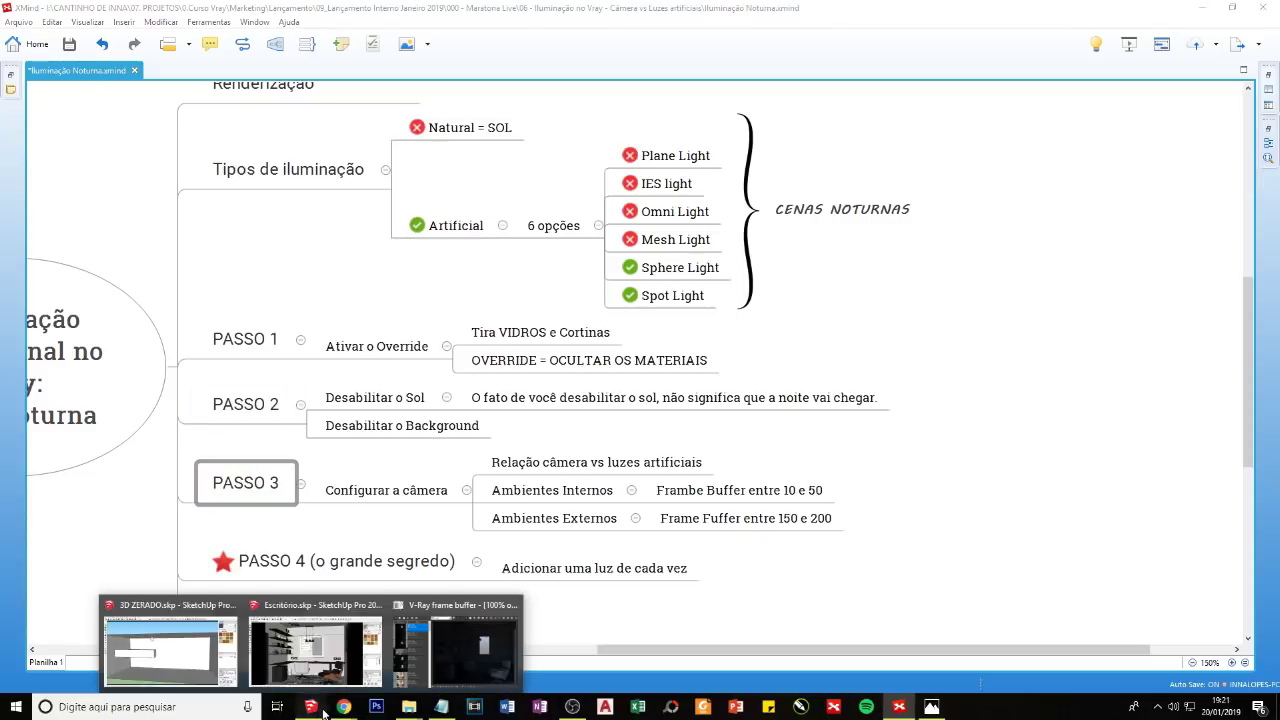
click(283, 648)
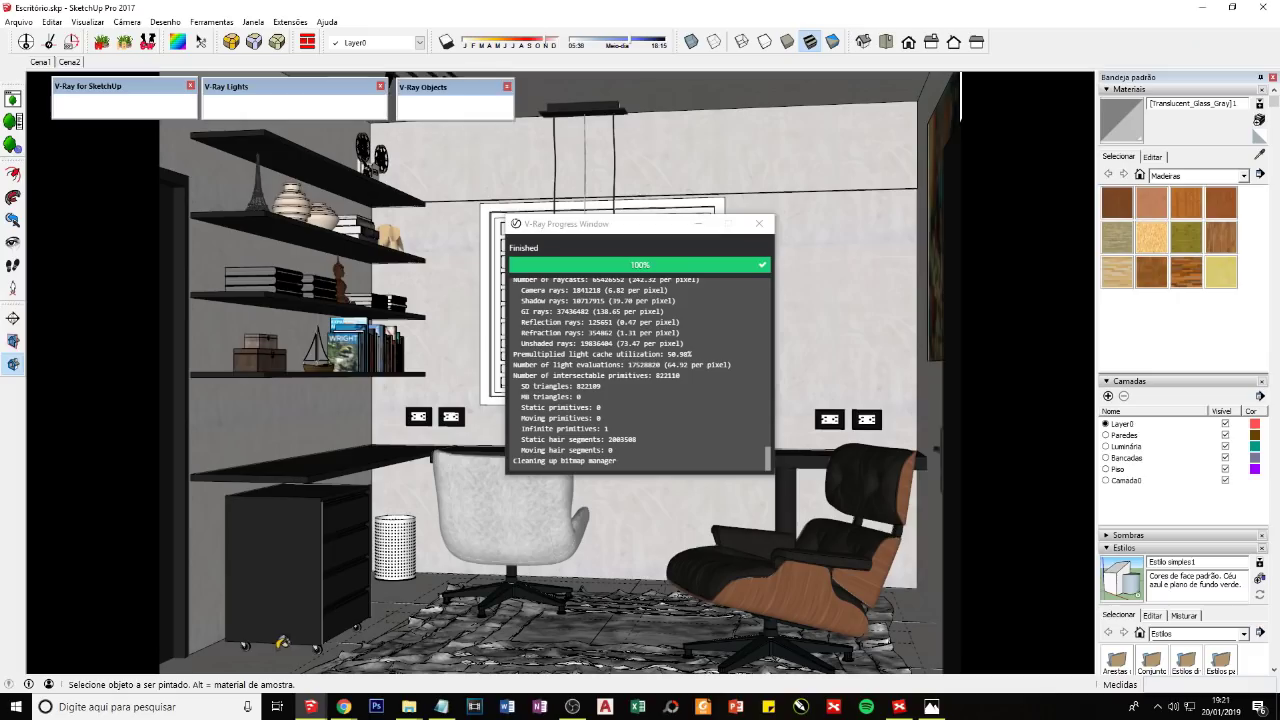
click(697, 223)
Step: Disable the V-Ray SunLight in the Lights list and show the render settings
click(428, 266)
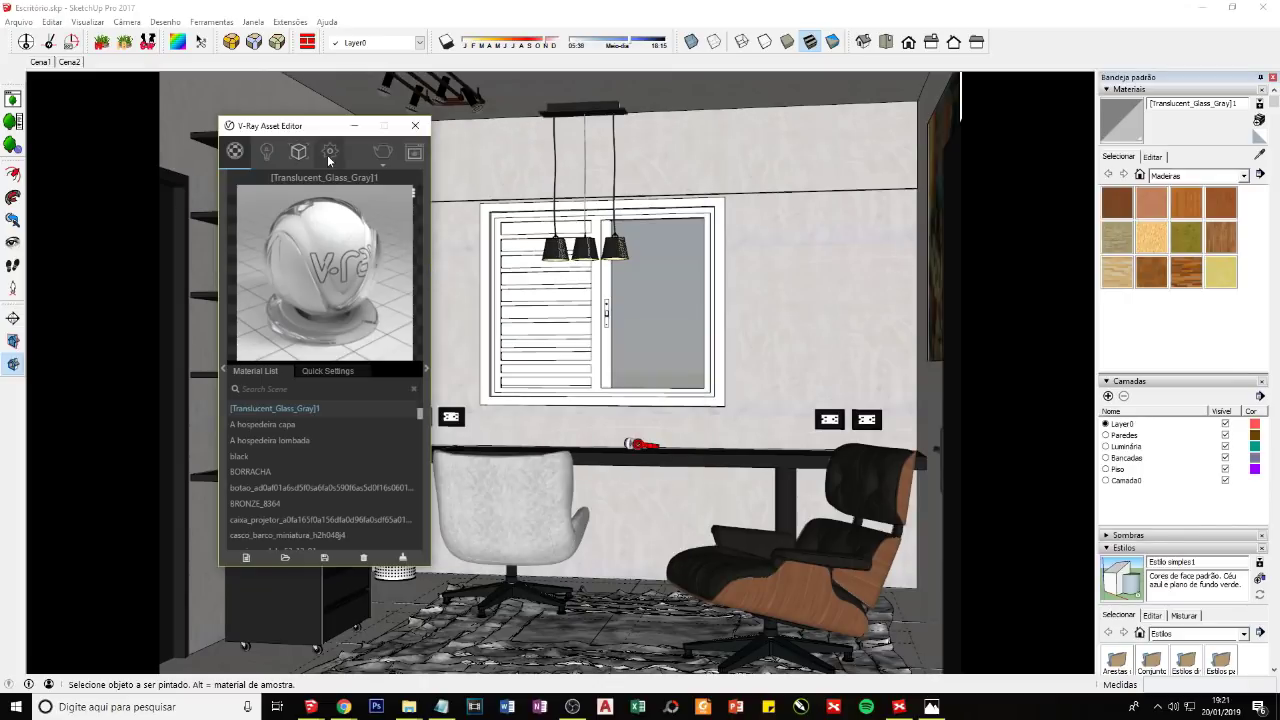
click(267, 153)
click(425, 264)
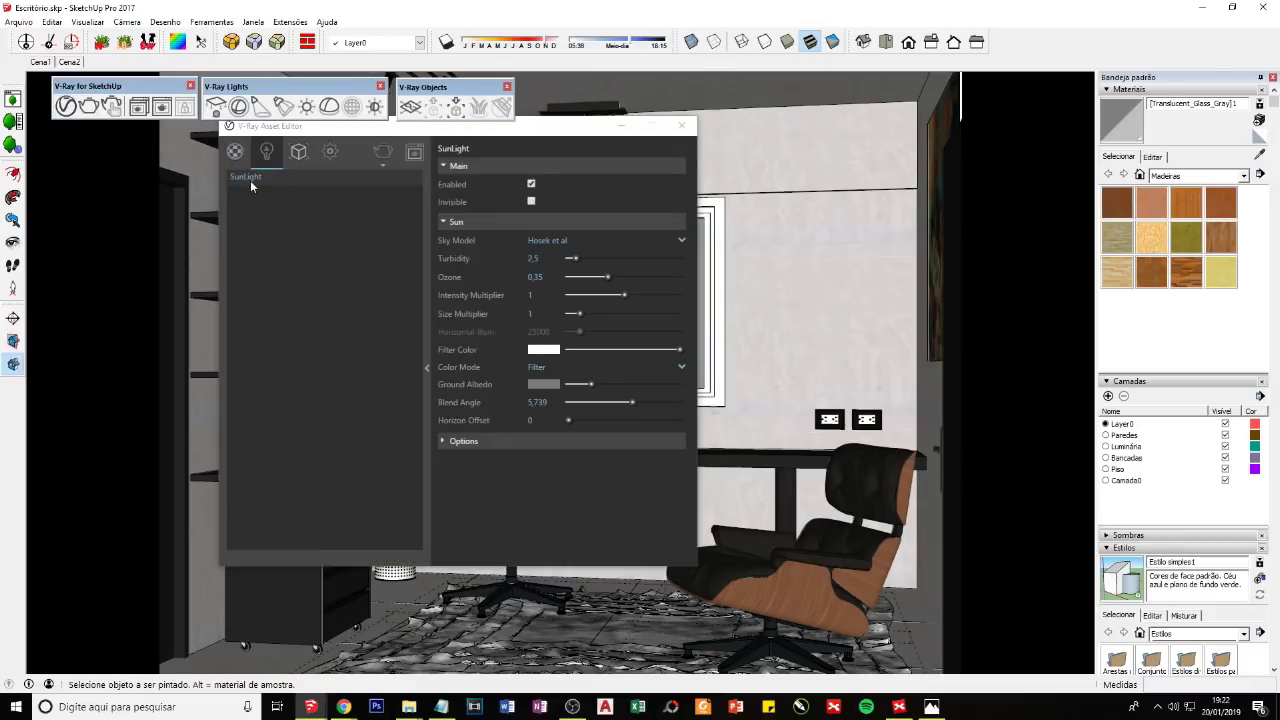
click(434, 341)
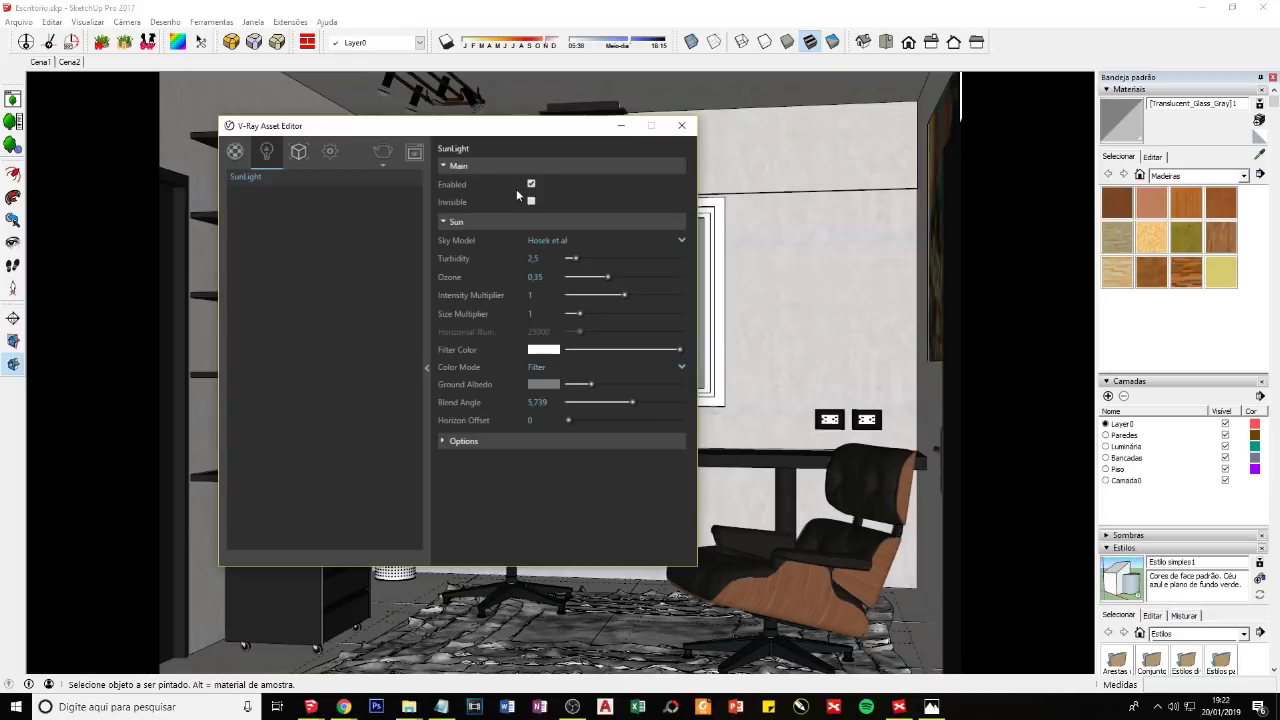
click(330, 155)
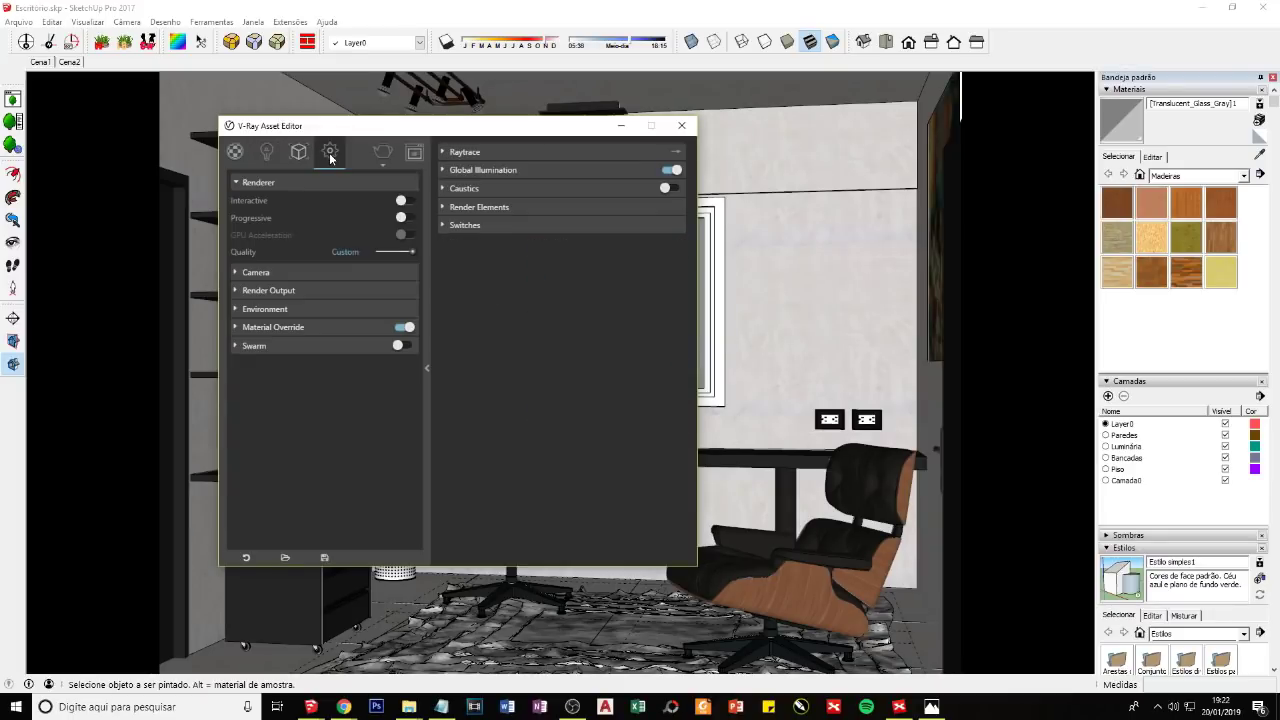
Step: Switch the camera to ISO/Aperture/Shutter exposure with shutter speed 10 and start interactive rendering
click(266, 309)
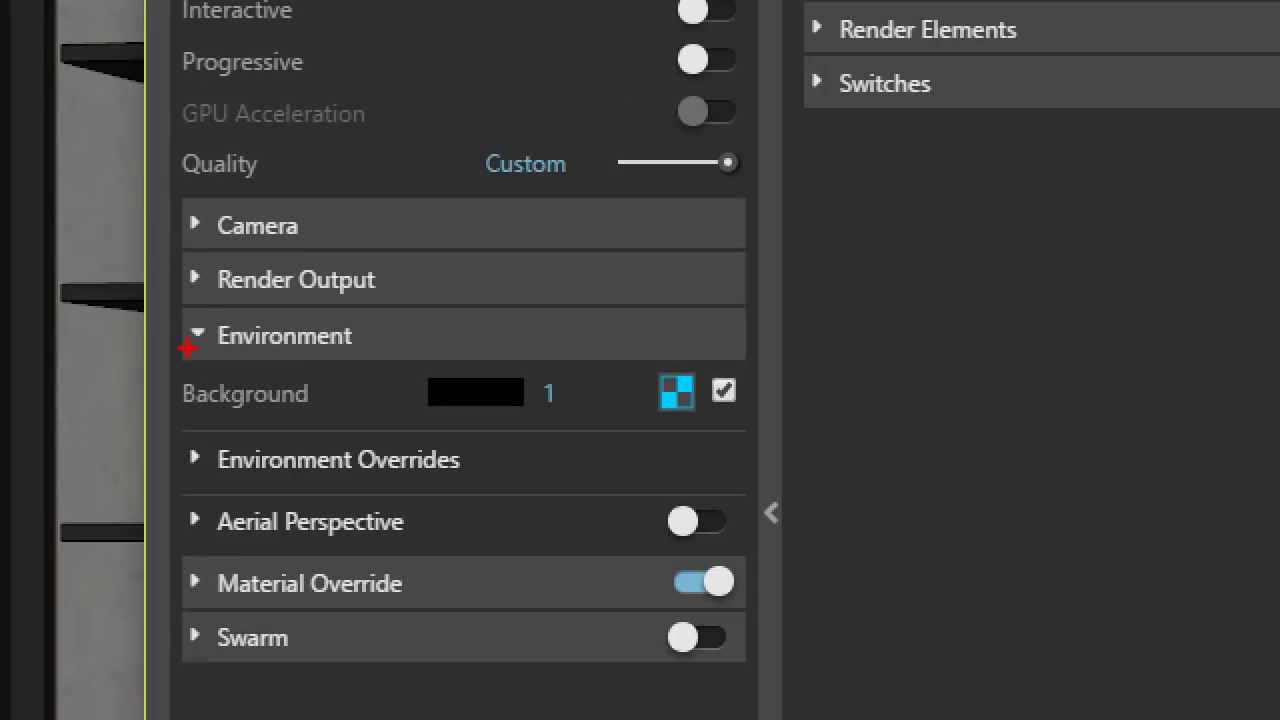
drag(714, 366, 639, 355)
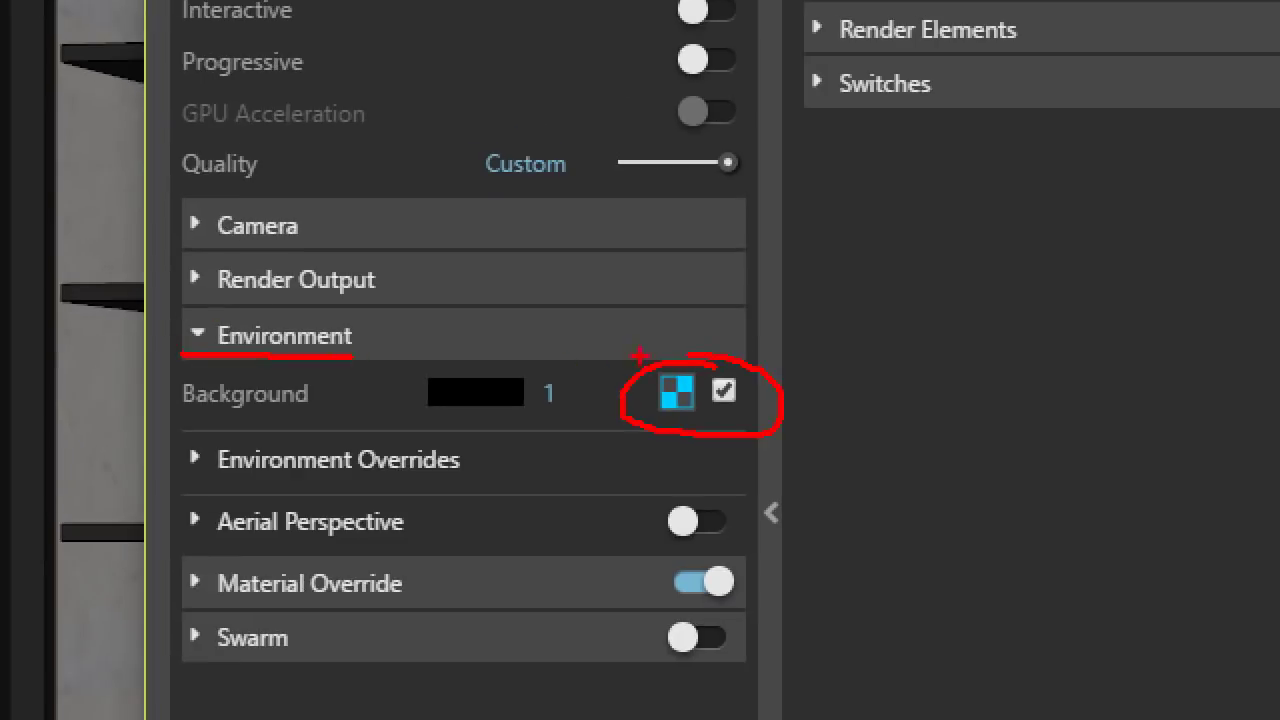
drag(196, 416, 350, 416)
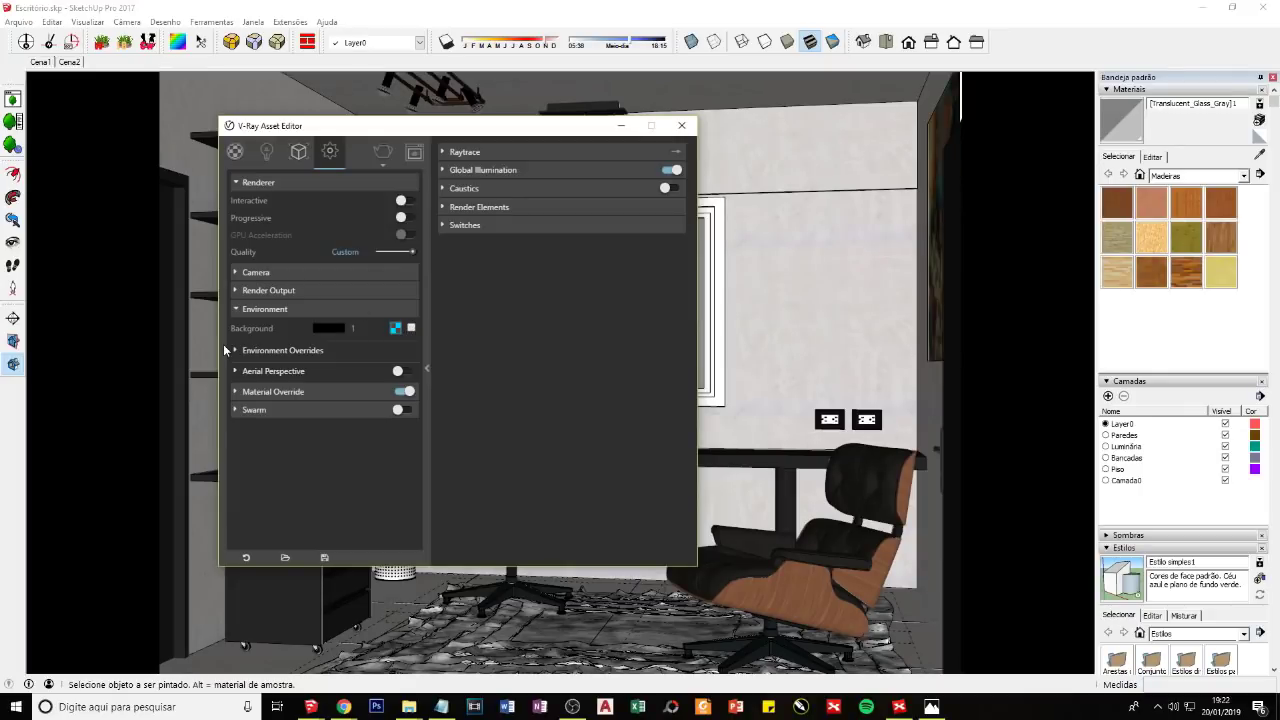
click(297, 272)
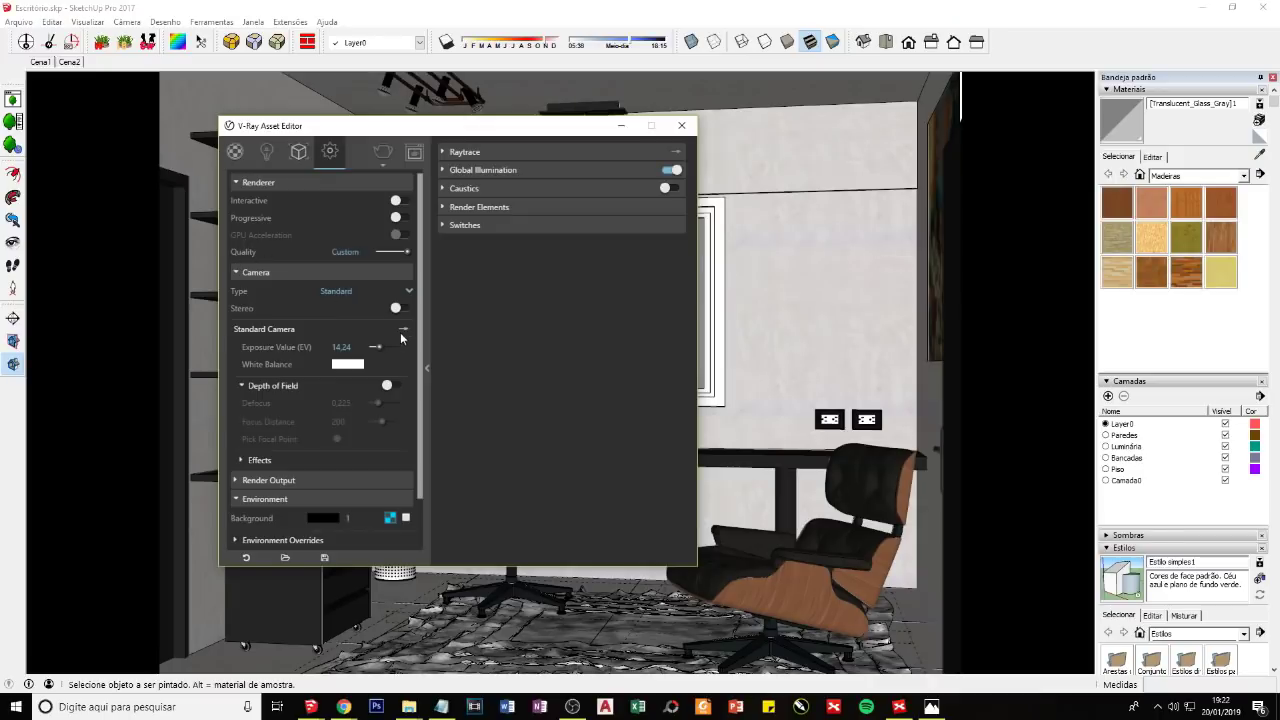
click(402, 330)
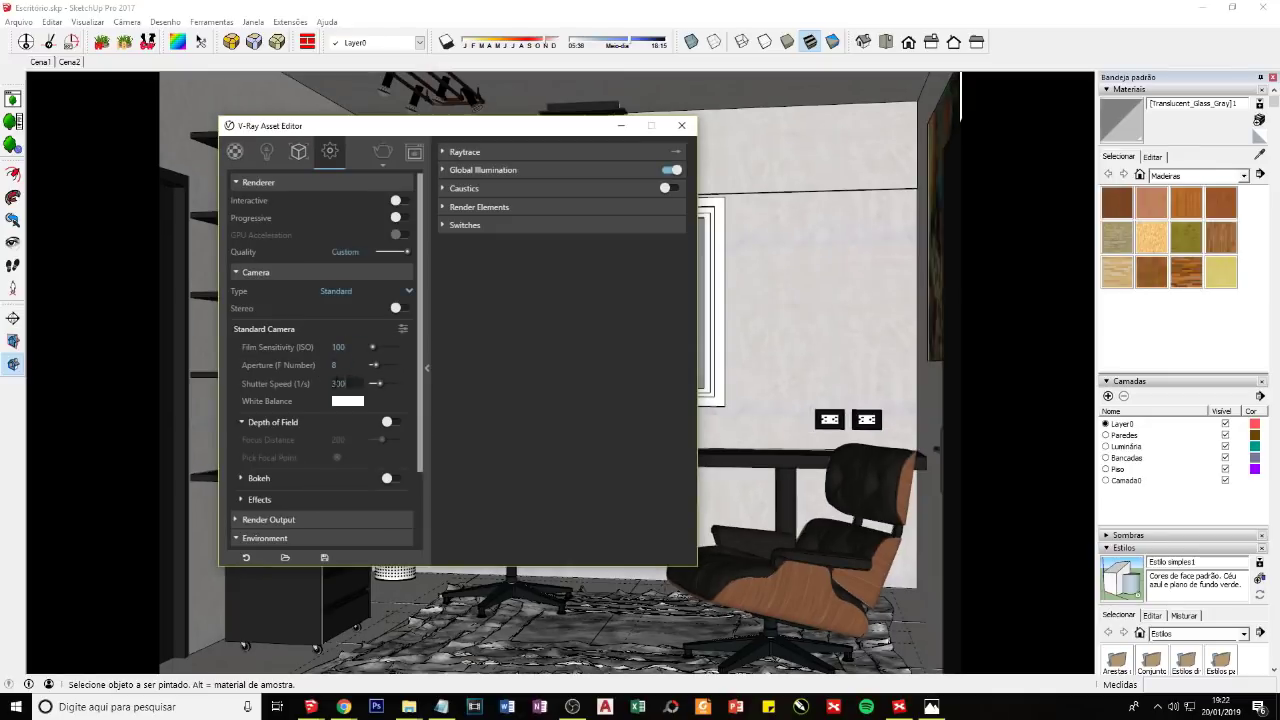
text(10)
key(Return)
drag(408, 138, 329, 139)
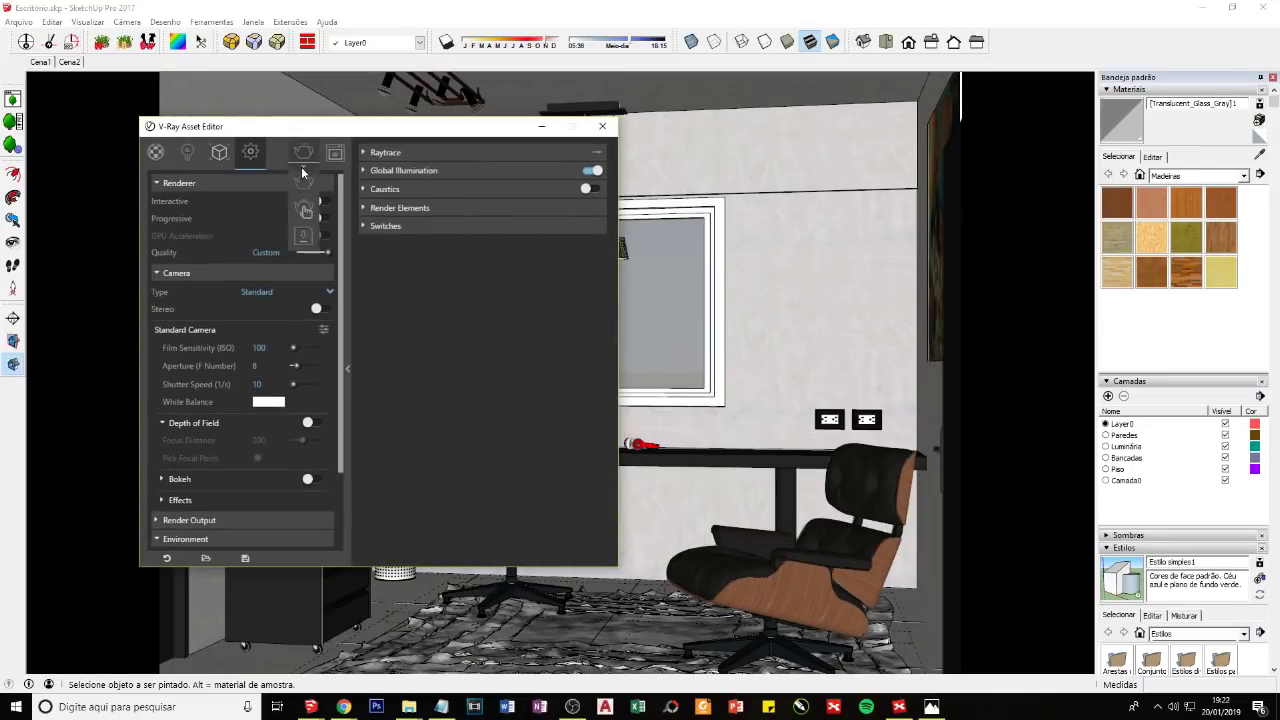
click(304, 210)
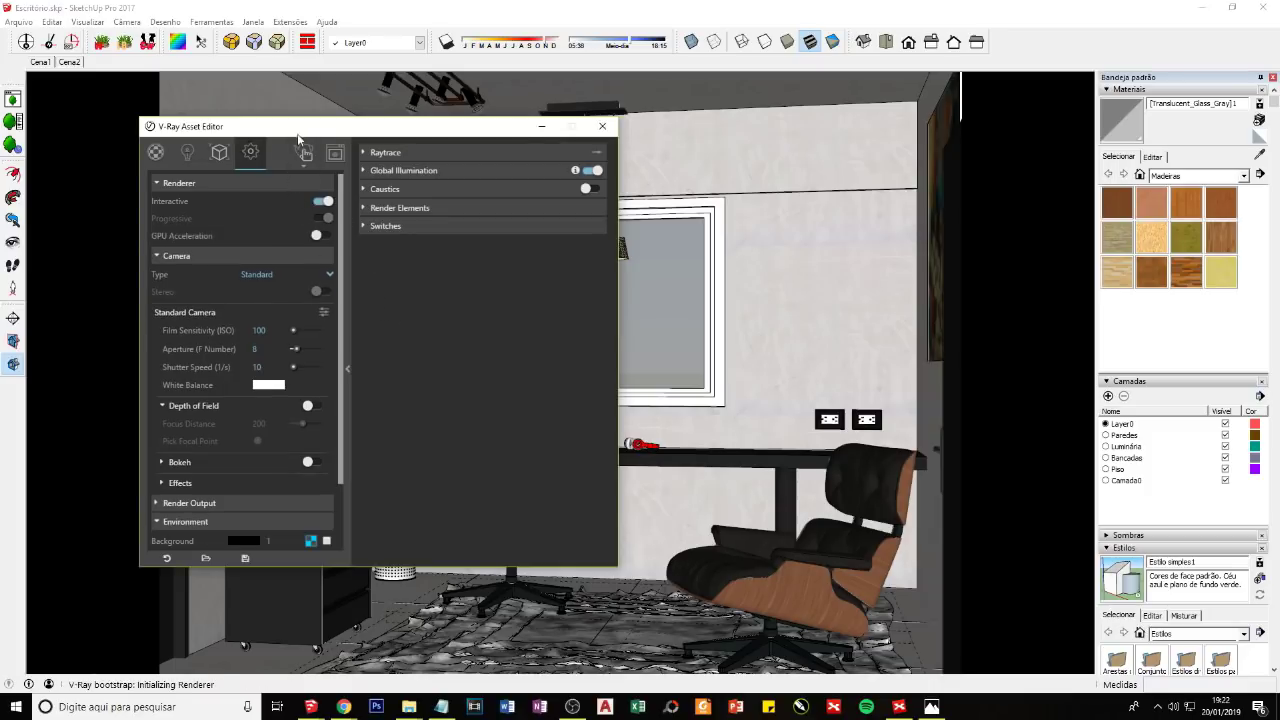
Step: Close the frame buffer and Asset Editor, and minimize the render Progress Window
drag(298, 136, 281, 216)
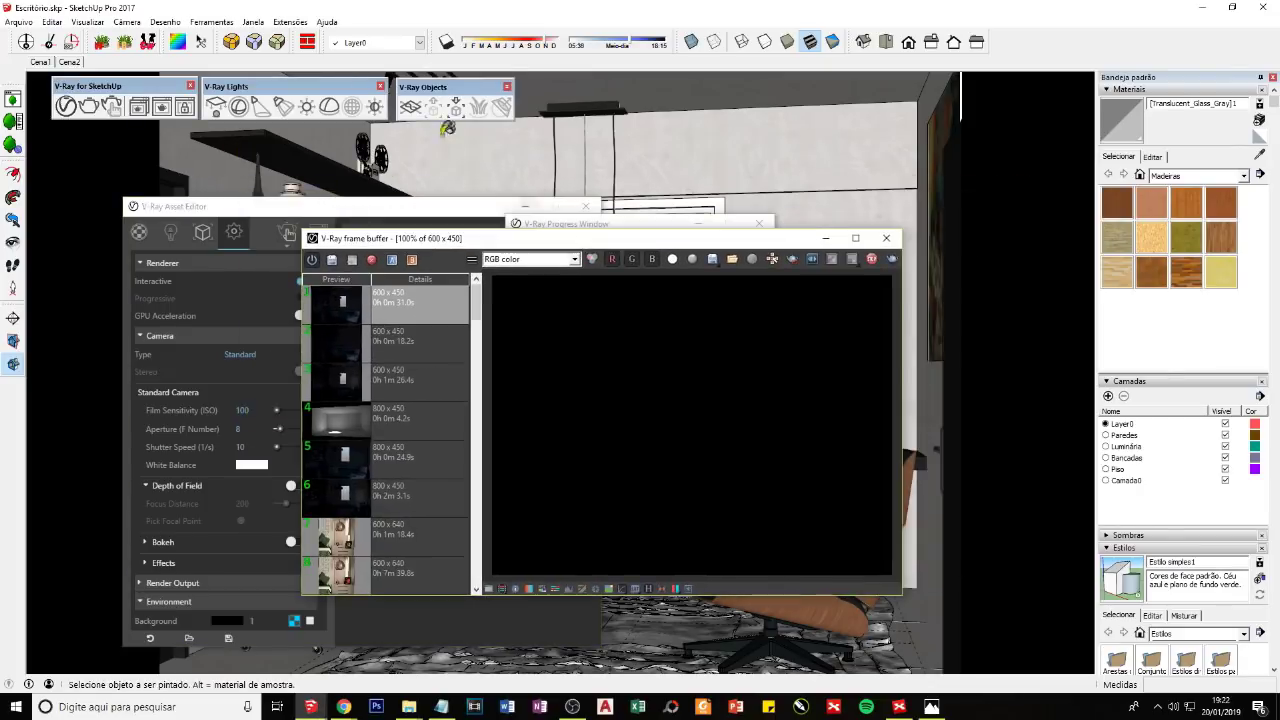
click(824, 238)
click(524, 206)
click(703, 226)
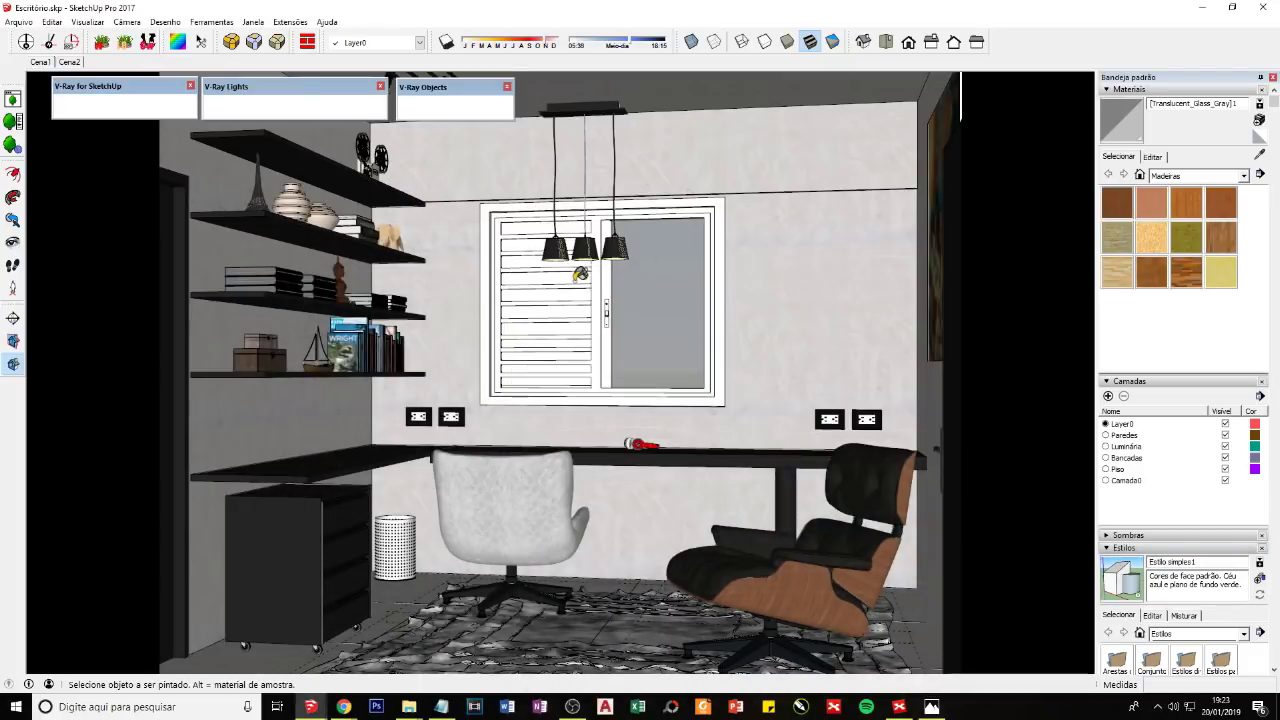
Step: Zoom in and orbit up to view the three lit pendant lamps
scroll(587, 326, up, 2)
scroll(587, 326, up, 2)
scroll(587, 326, up, 3)
scroll(587, 326, up, 2)
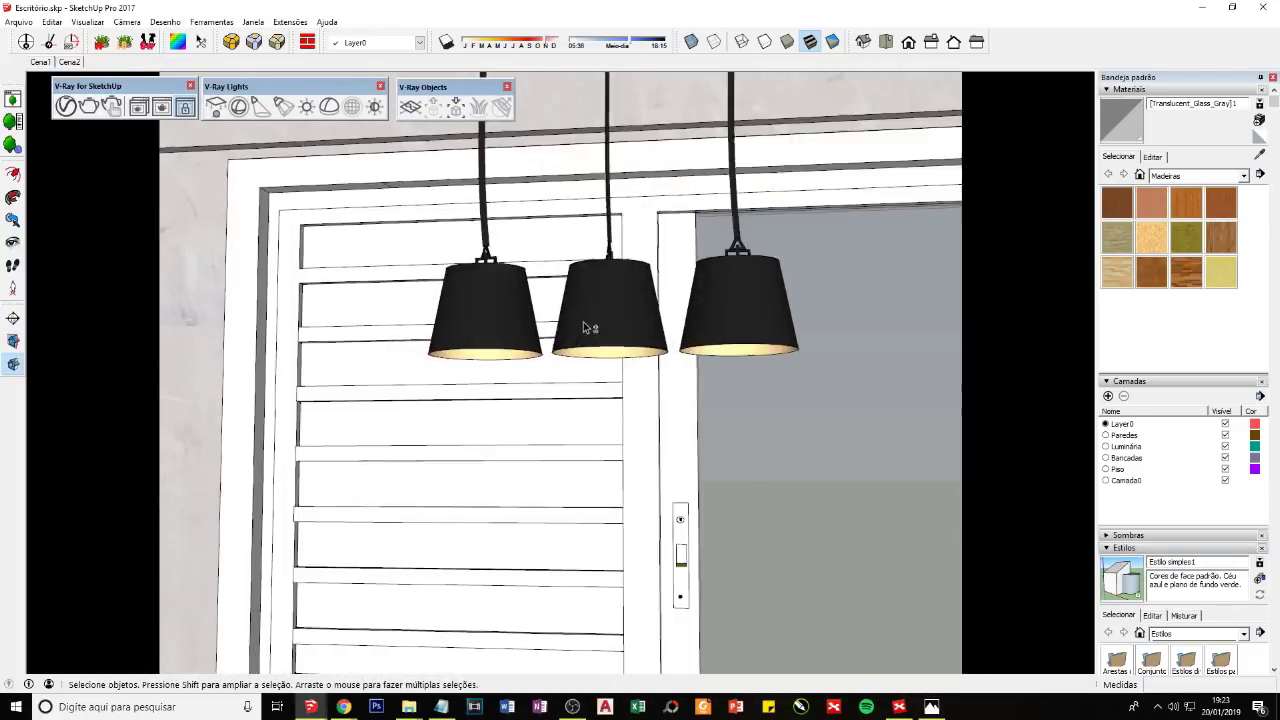
scroll(583, 321, up, 2)
scroll(590, 300, up, 2)
scroll(481, 403, up, 2)
middle_drag(481, 403, 443, 390)
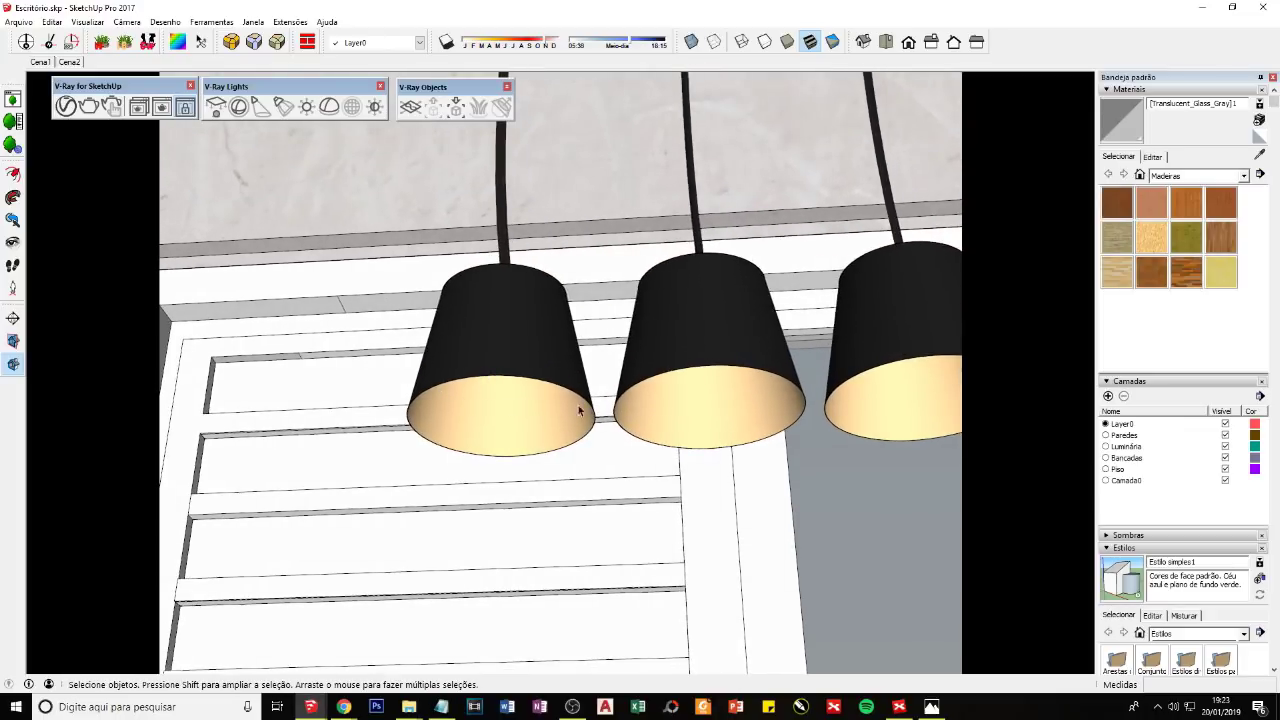
mouse_move(578, 410)
middle_down()
mouse_move(533, 502)
mouse_move(586, 372)
middle_up()
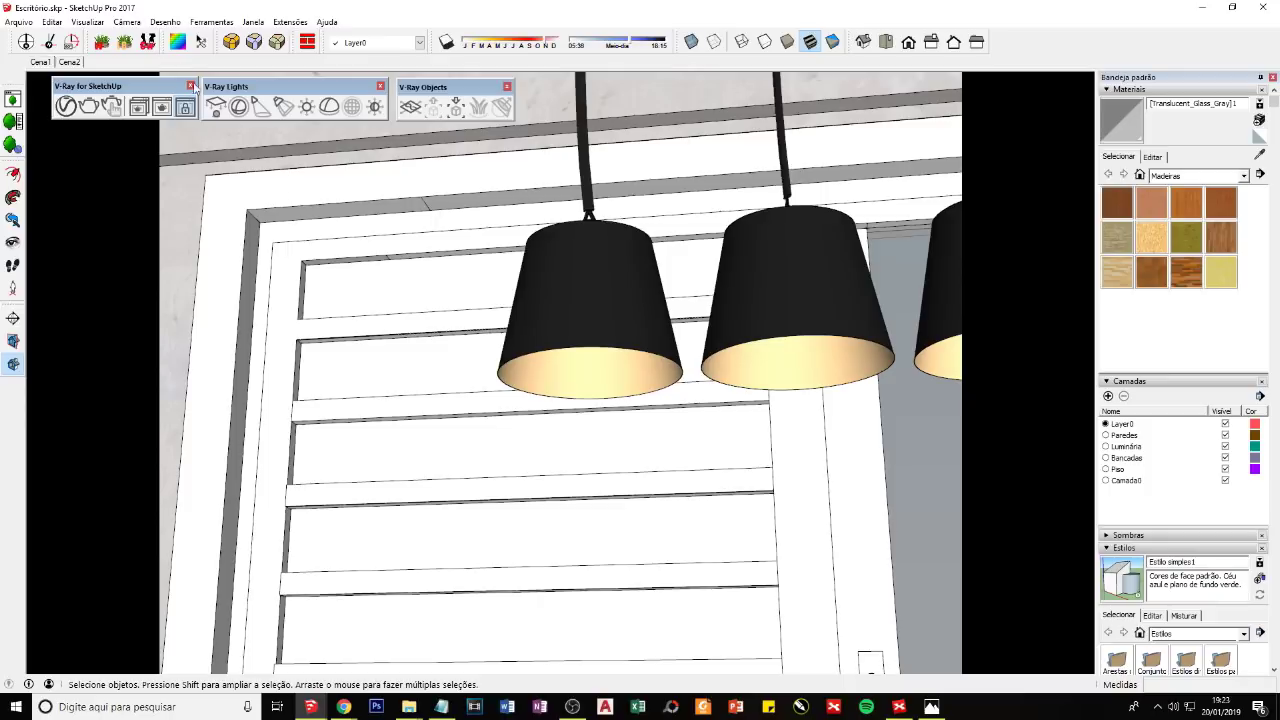
Step: Collapse the frame buffer's render history and move the frame buffer to the left edge
click(161, 107)
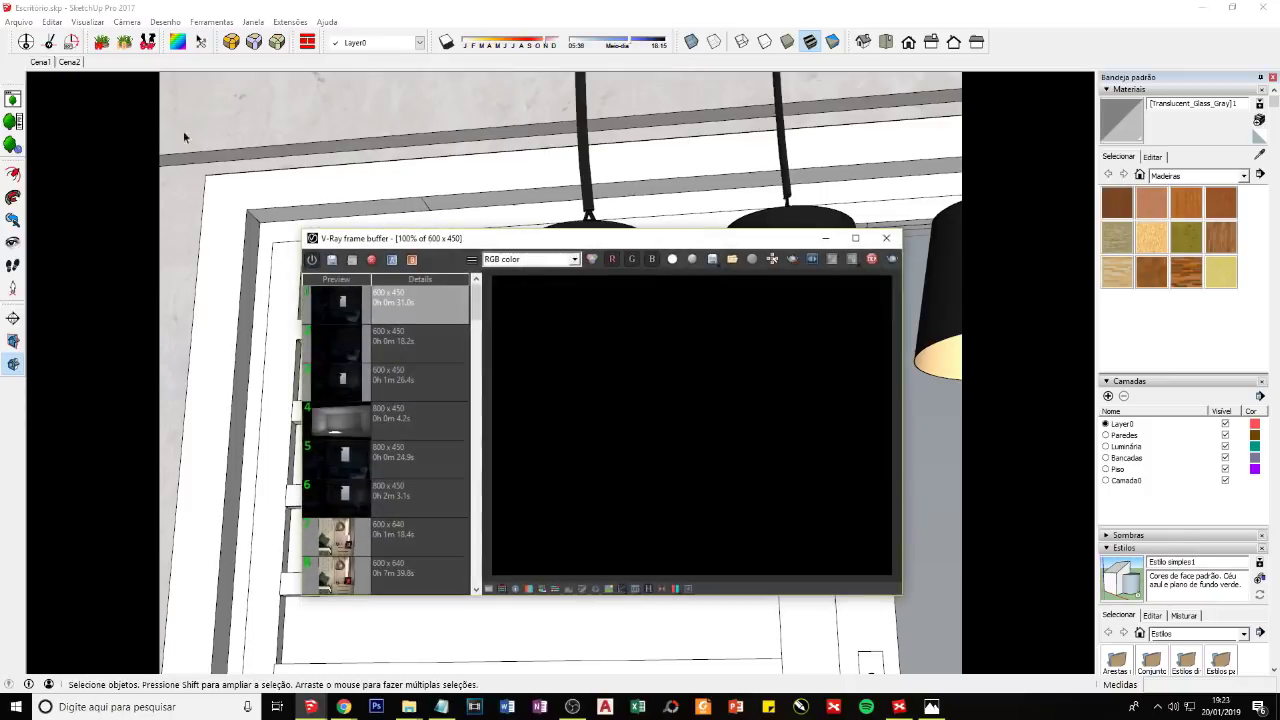
click(645, 595)
drag(585, 240, 80, 314)
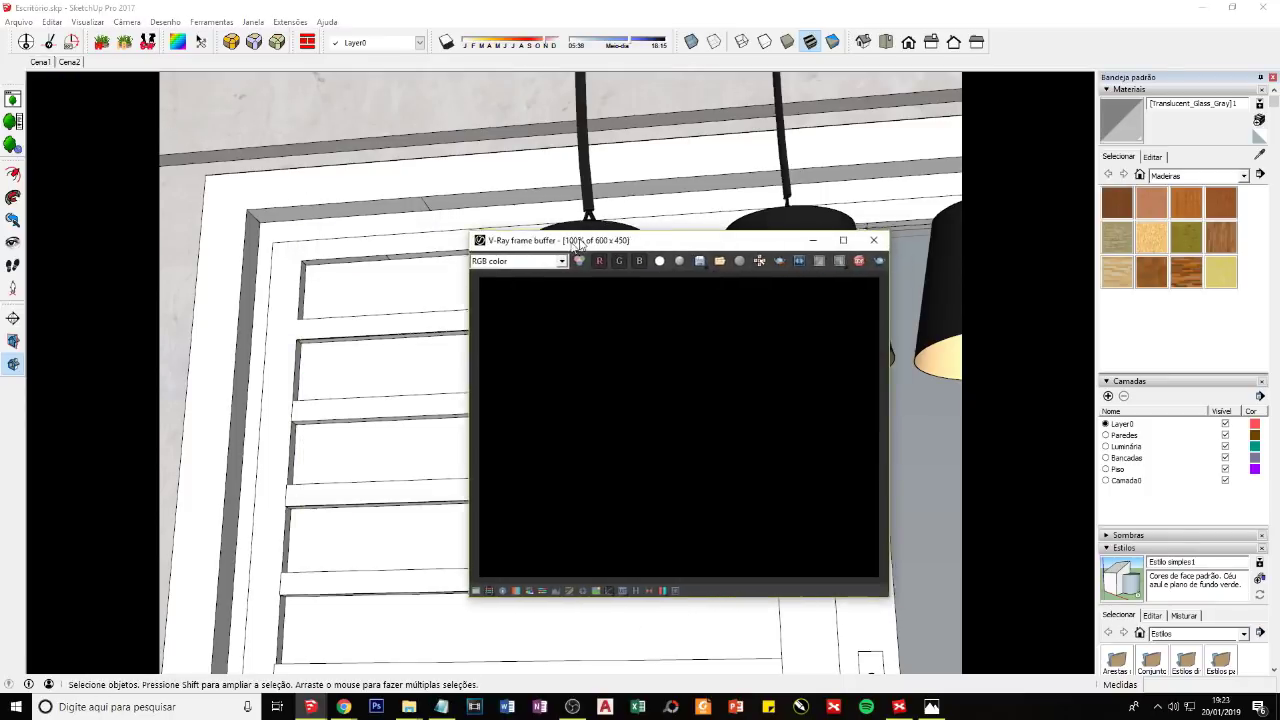
click(139, 6)
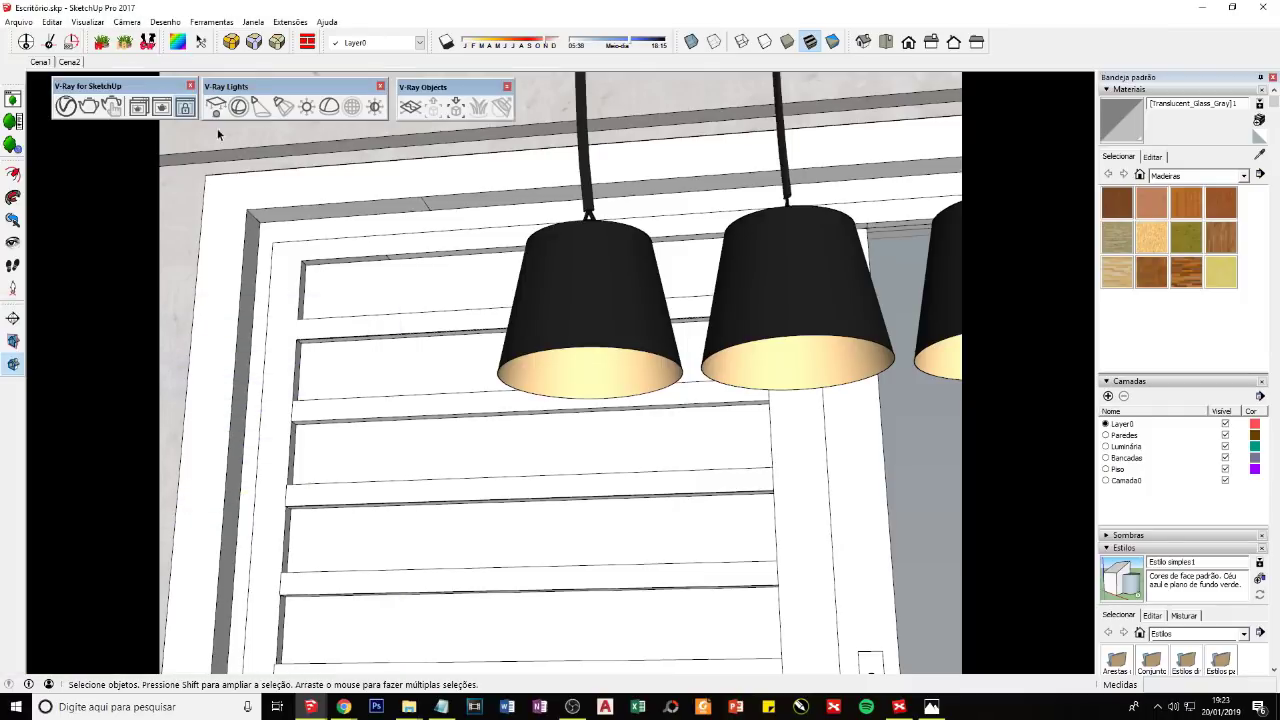
click(161, 107)
Step: Place a V-Ray spot light inside the first pendant lamp and scale it down to a short shape
mouse_move(470, 290)
middle_down()
mouse_move(553, 213)
mouse_move(526, 177)
mouse_move(500, 277)
mouse_move(566, 300)
mouse_move(600, 340)
middle_up()
click(524, 192)
key(s)
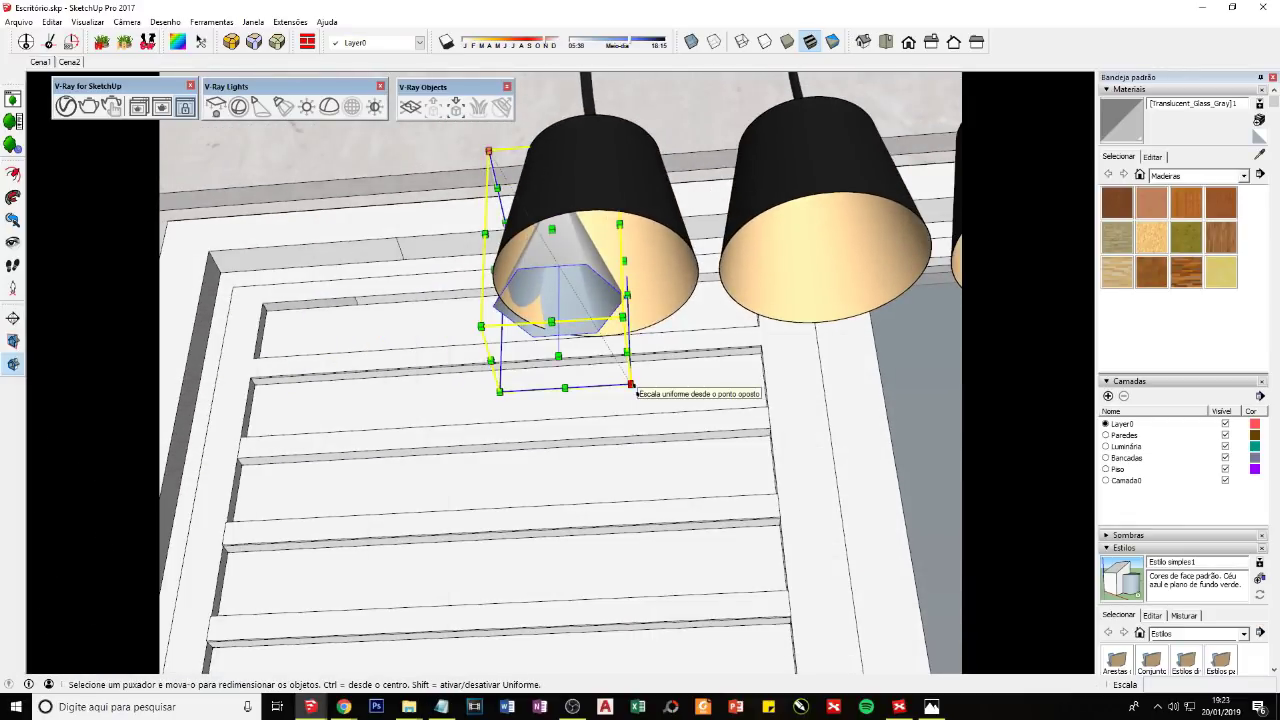
drag(634, 390, 603, 343)
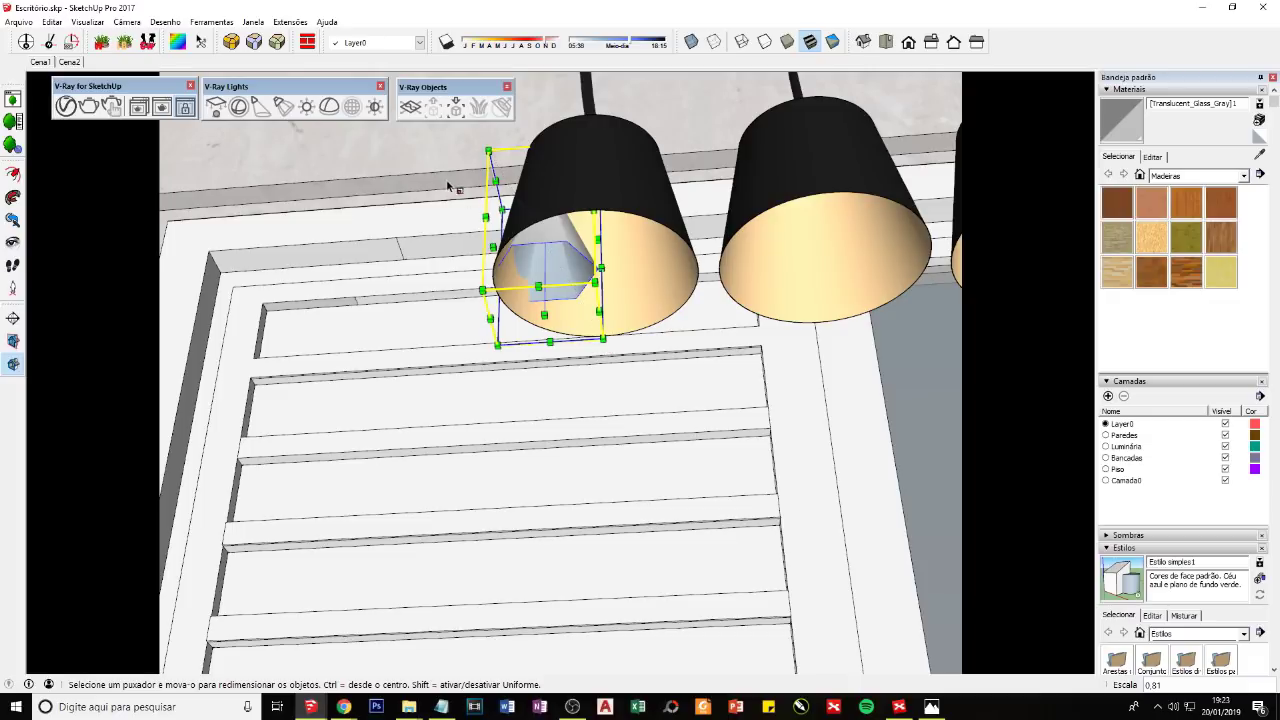
key(m)
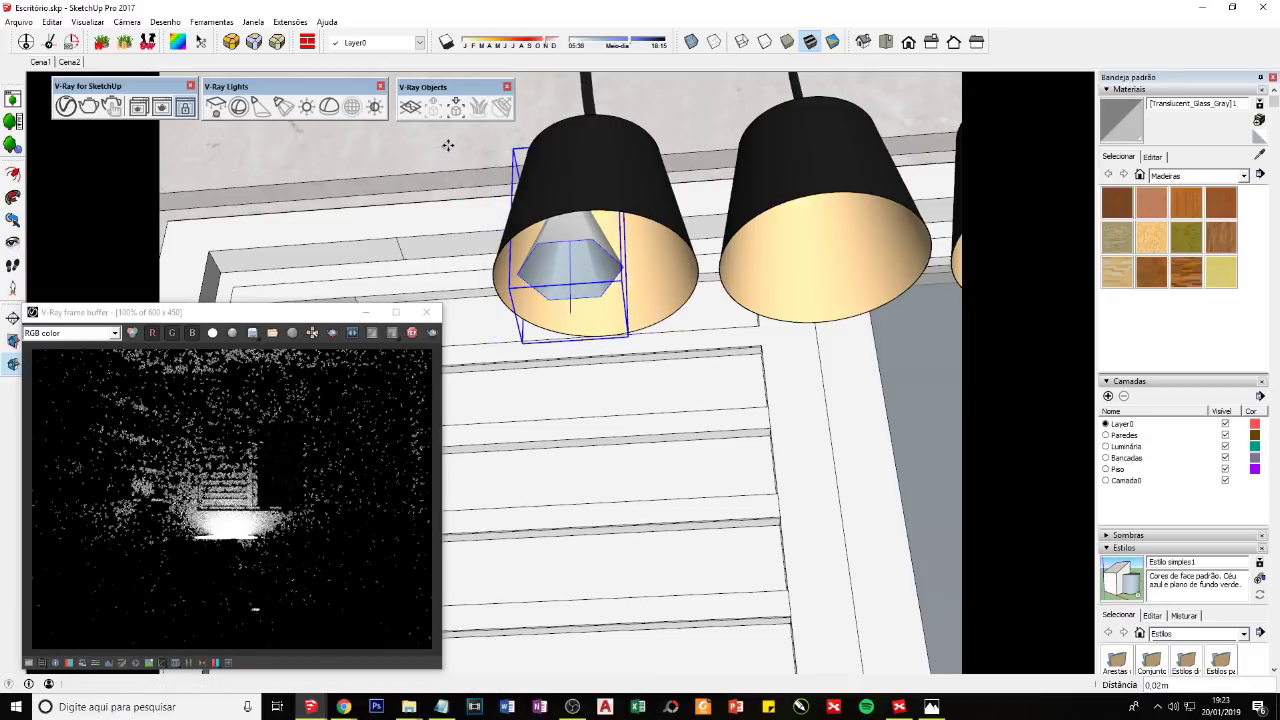
mouse_move(464, 205)
middle_down()
mouse_move(477, 270)
mouse_move(581, 427)
middle_up()
key(s)
drag(634, 470, 609, 436)
Step: Start a Ctrl-move copy of the spot light toward the second lamp
key(m)
scroll(475, 465, up, 5)
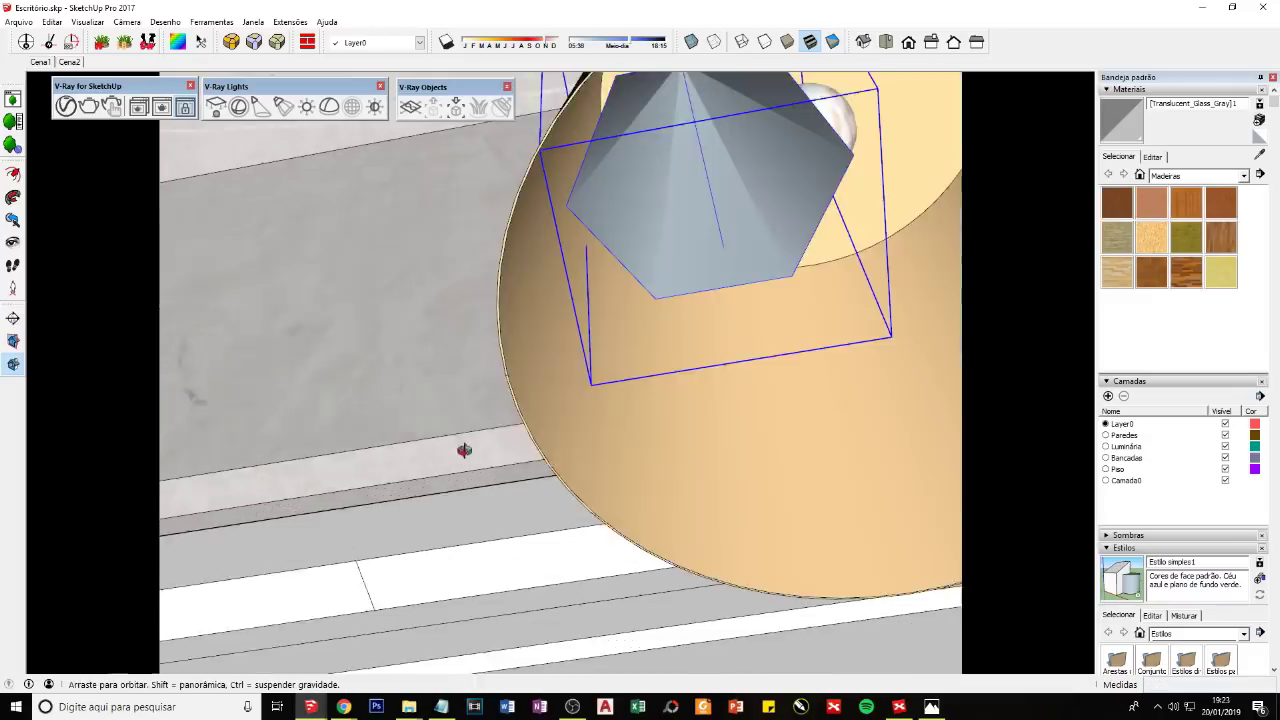
middle_drag(487, 363, 674, 333)
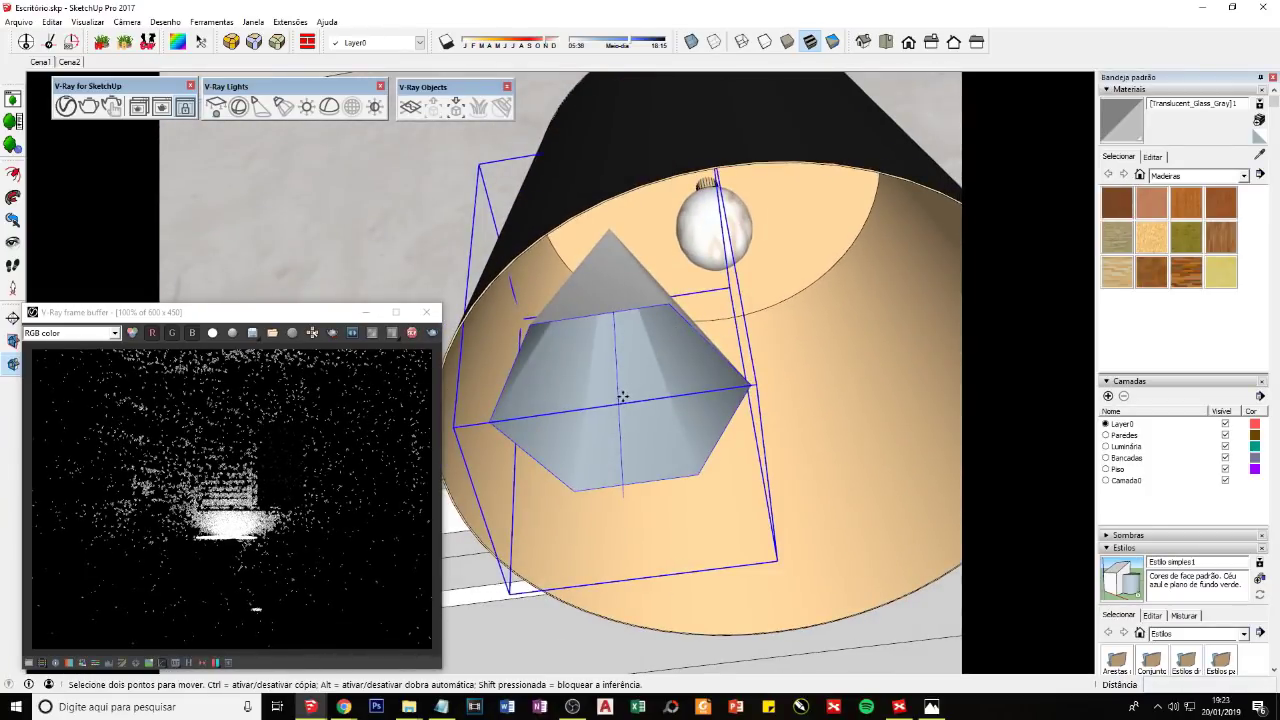
scroll(674, 333, down, 2)
scroll(700, 350, down, 2)
scroll(732, 362, down, 2)
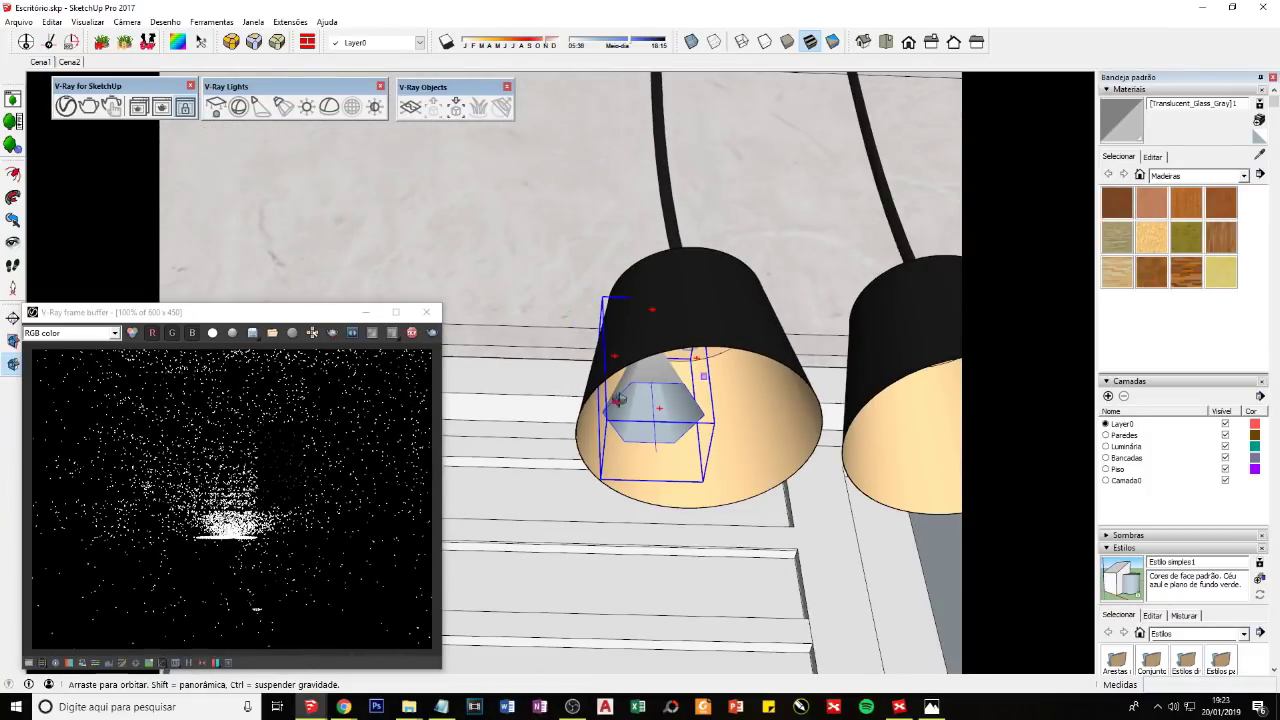
scroll(710, 325, down, 3)
scroll(693, 296, down, 1)
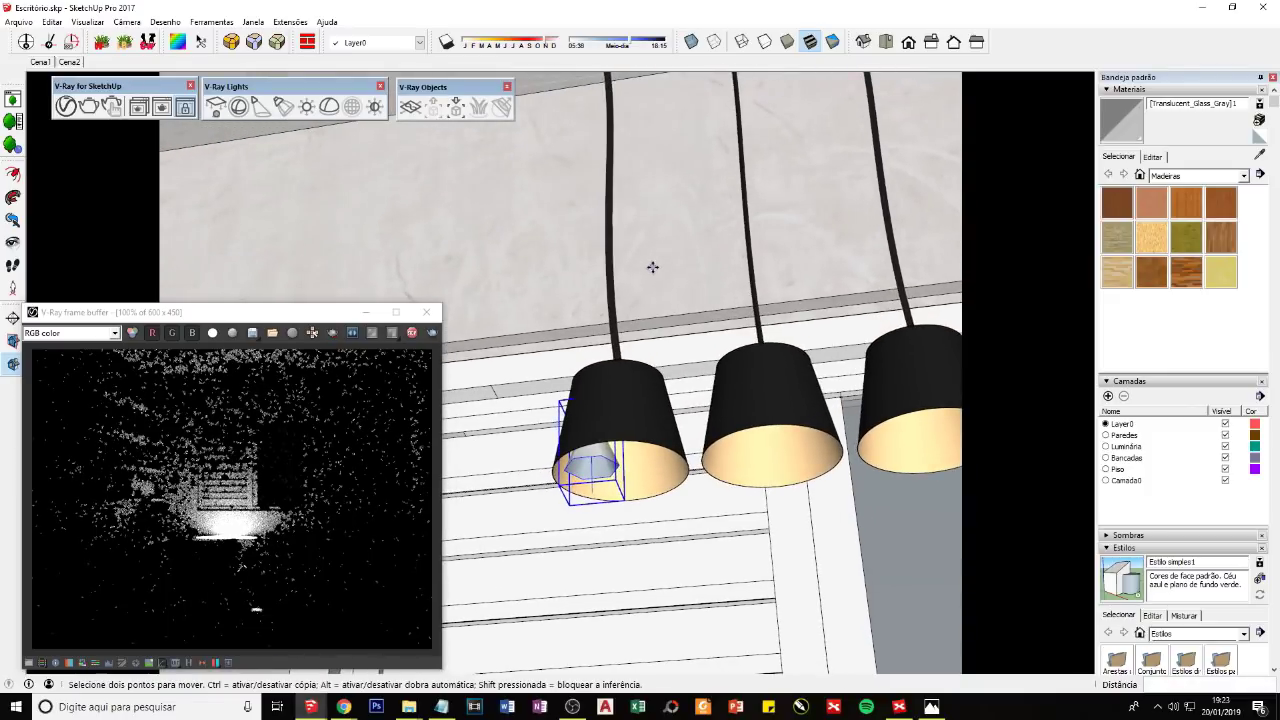
click(652, 266)
key(ctrl)
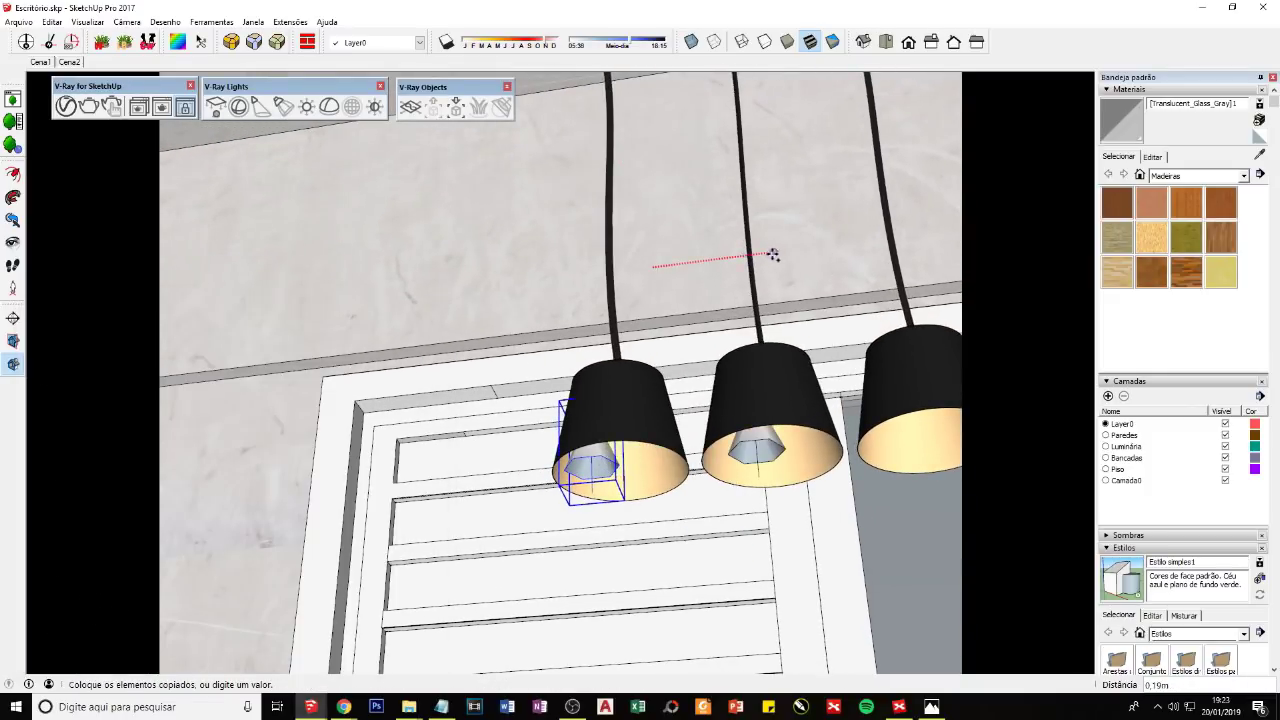
Step: Drop the spot light copy inside the second pendant lamp
click(776, 322)
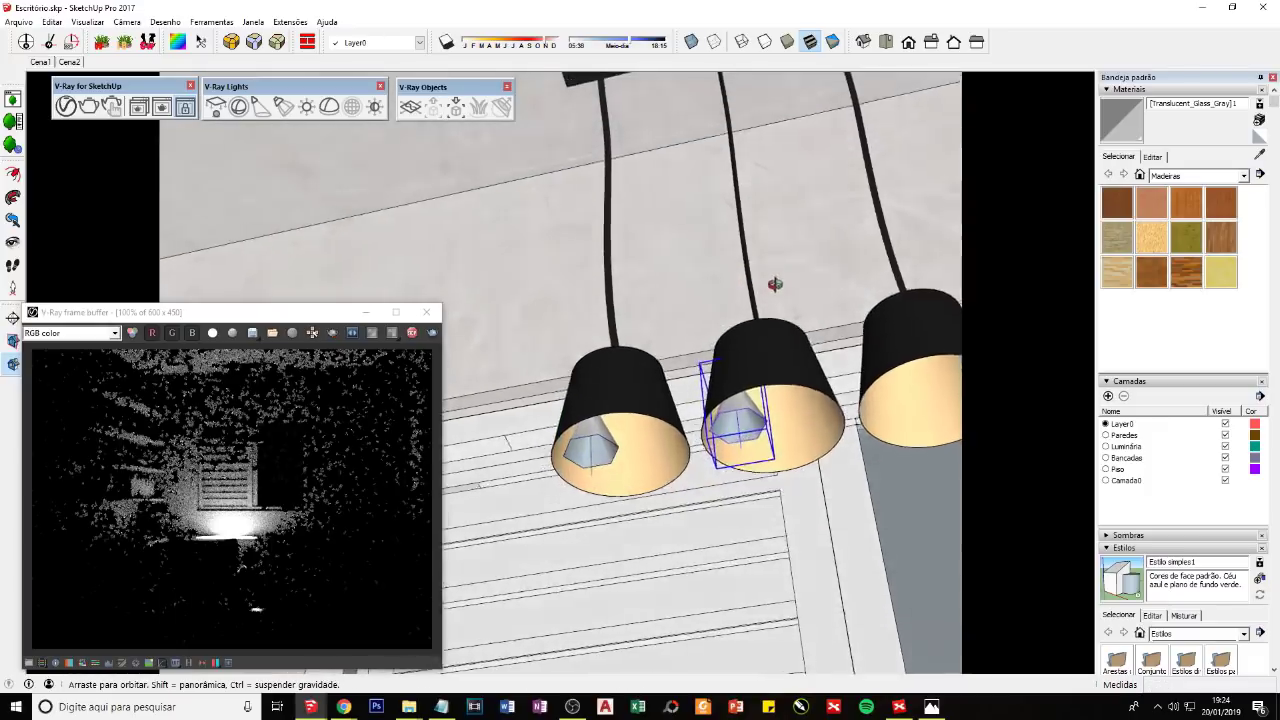
middle_drag(771, 286, 646, 297)
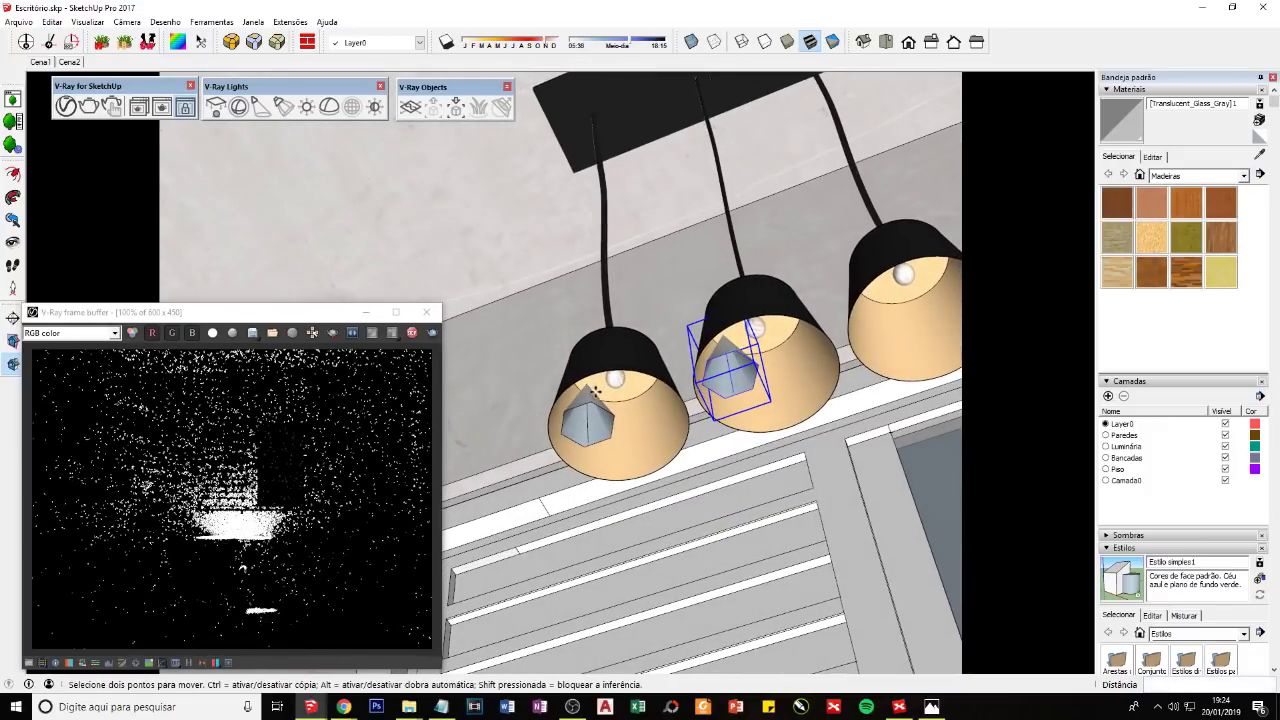
key(space)
scroll(597, 386, up, 2)
scroll(590, 380, up, 3)
scroll(567, 375, up, 3)
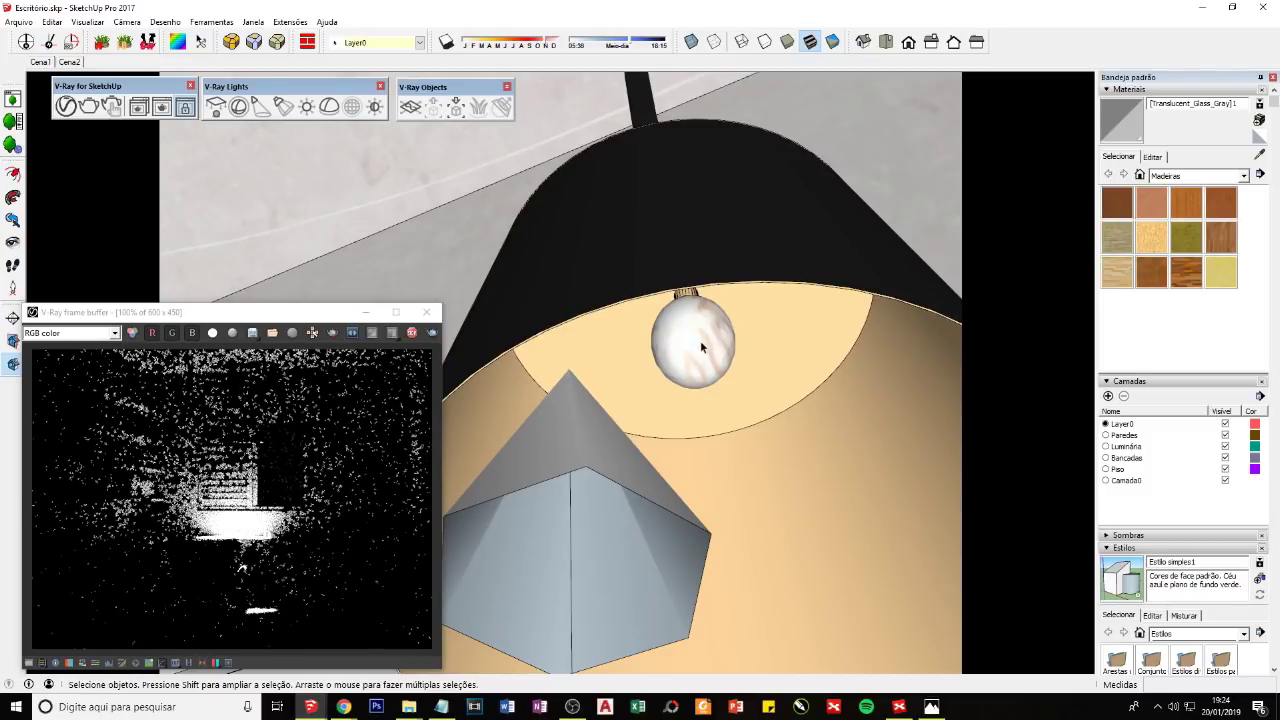
Step: Select the spot lights in the middle, right and left lamps in turn
click(568, 382)
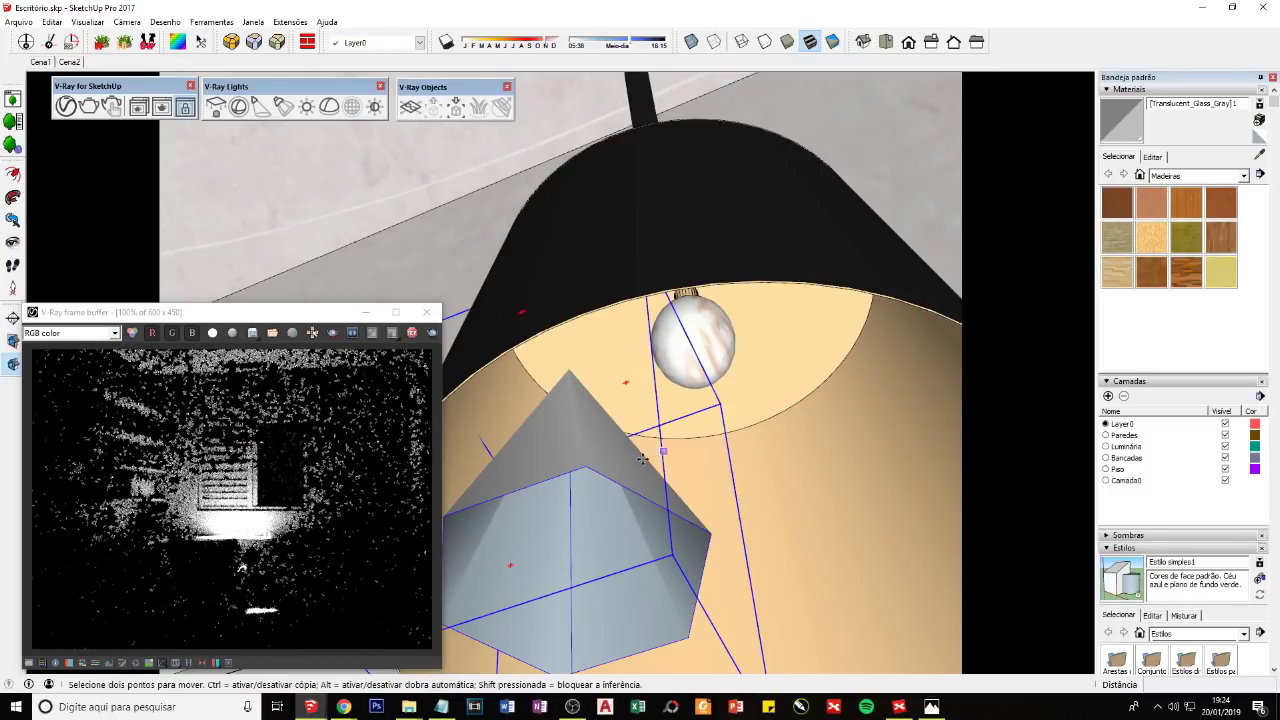
scroll(632, 466, down, 2)
scroll(632, 466, down, 3)
scroll(790, 400, down, 2)
click(809, 410)
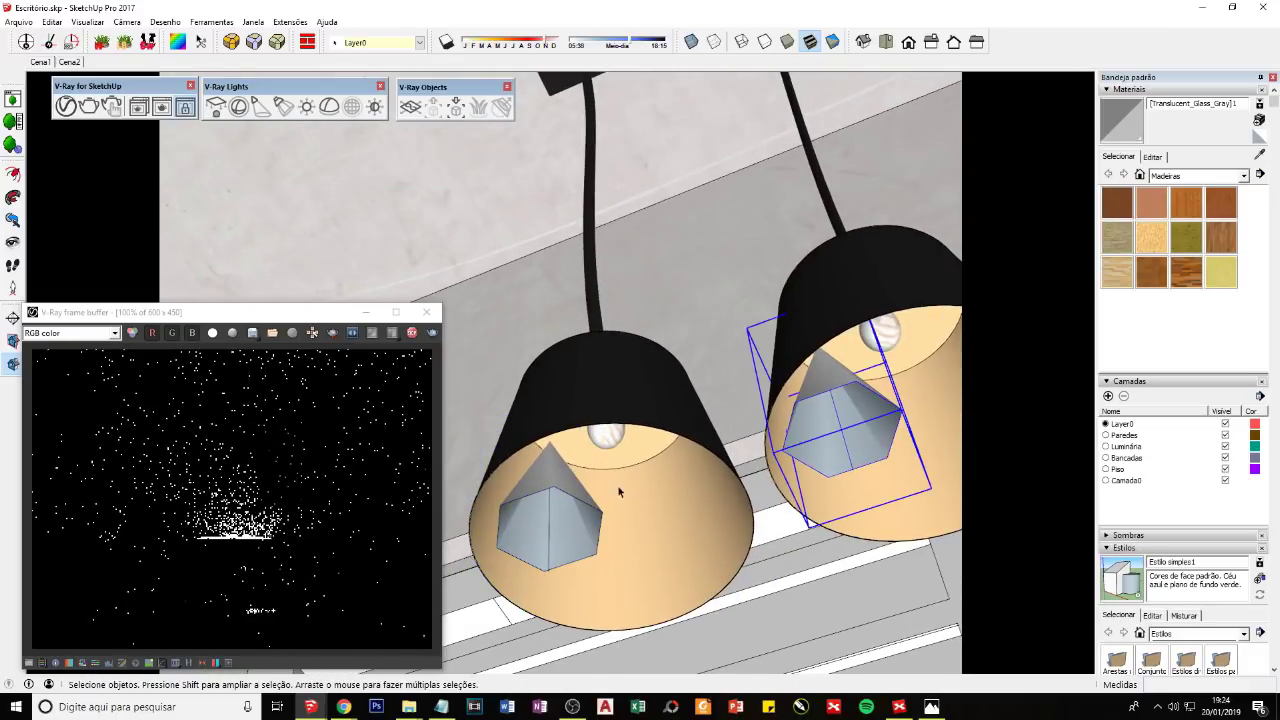
scroll(520, 500, up, 1)
scroll(500, 505, up, 1)
scroll(479, 507, up, 1)
click(479, 507)
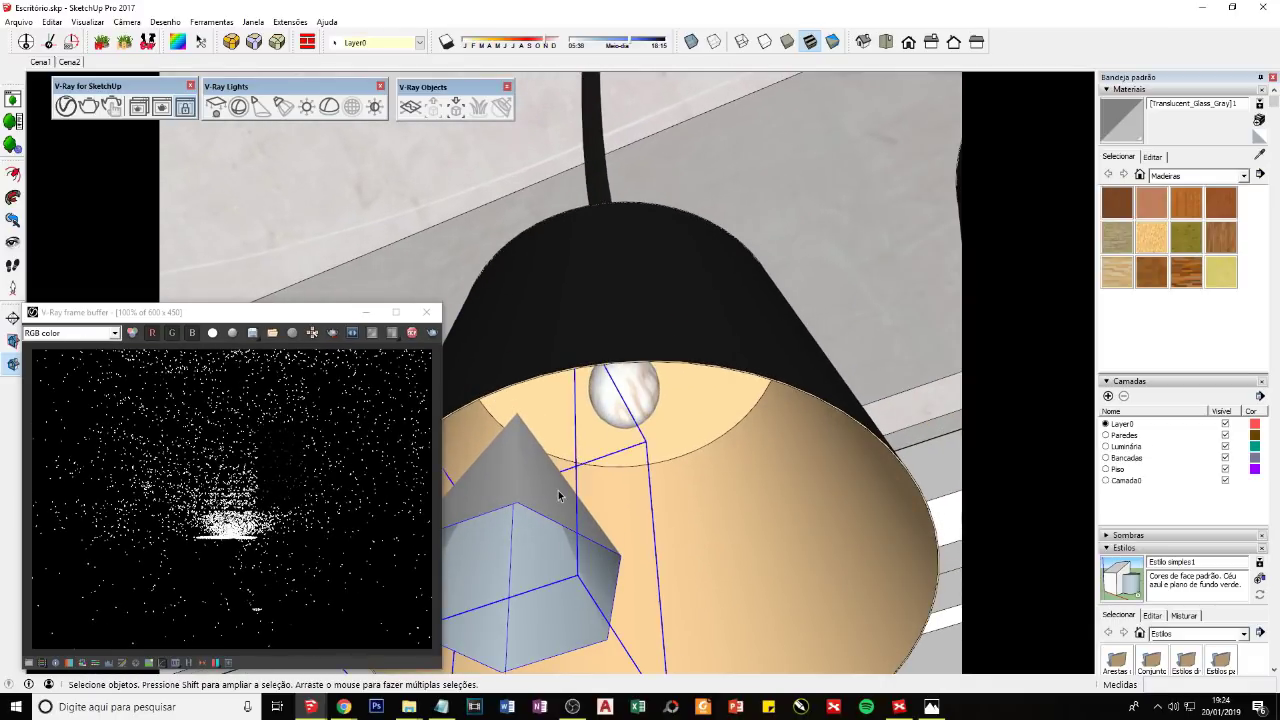
Step: Move the left lamp's spot light up toward the shade centre, then cancel with Esc
key(m)
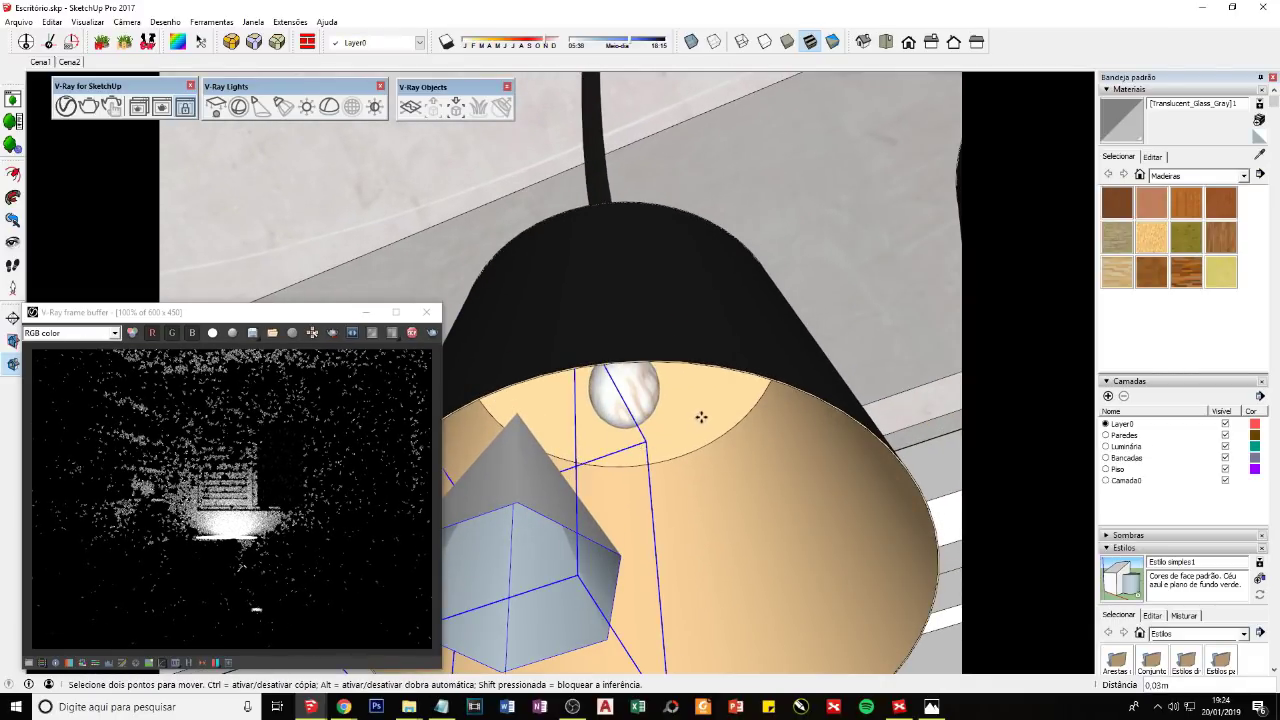
click(700, 417)
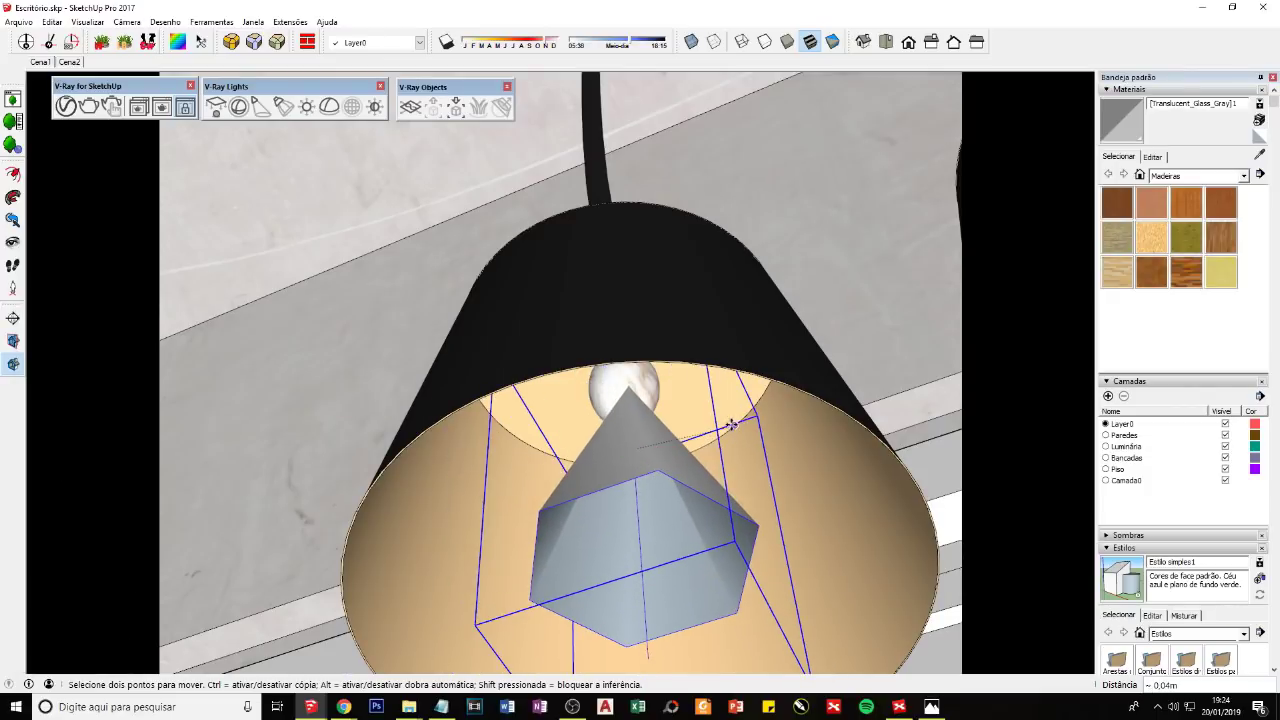
mouse_move(474, 591)
middle_down()
mouse_move(675, 497)
mouse_move(822, 463)
middle_up()
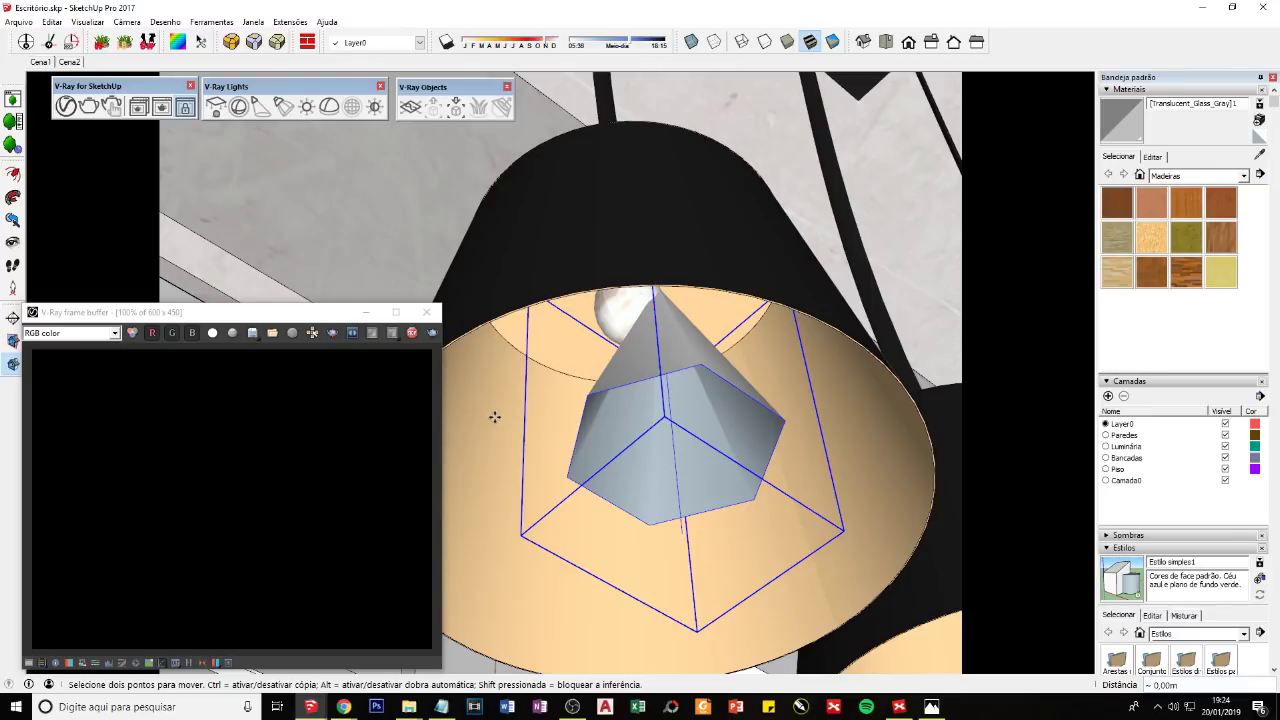
drag(494, 417, 503, 466)
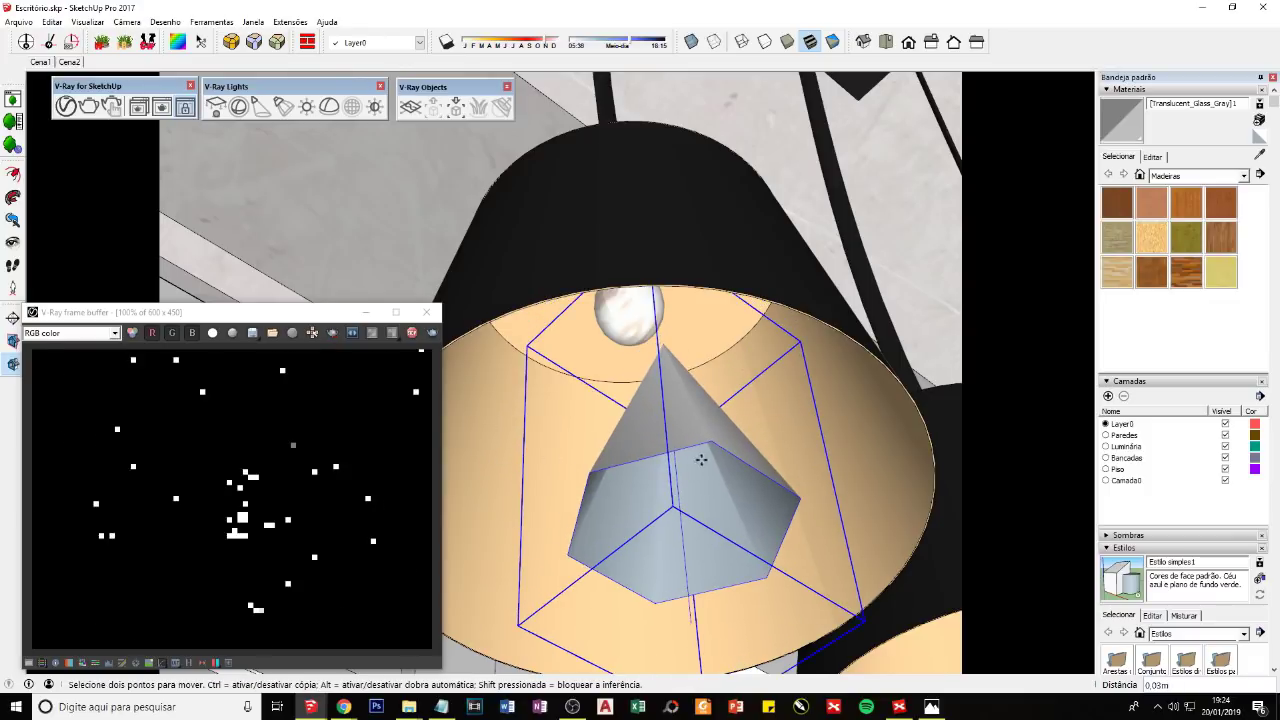
key(Escape)
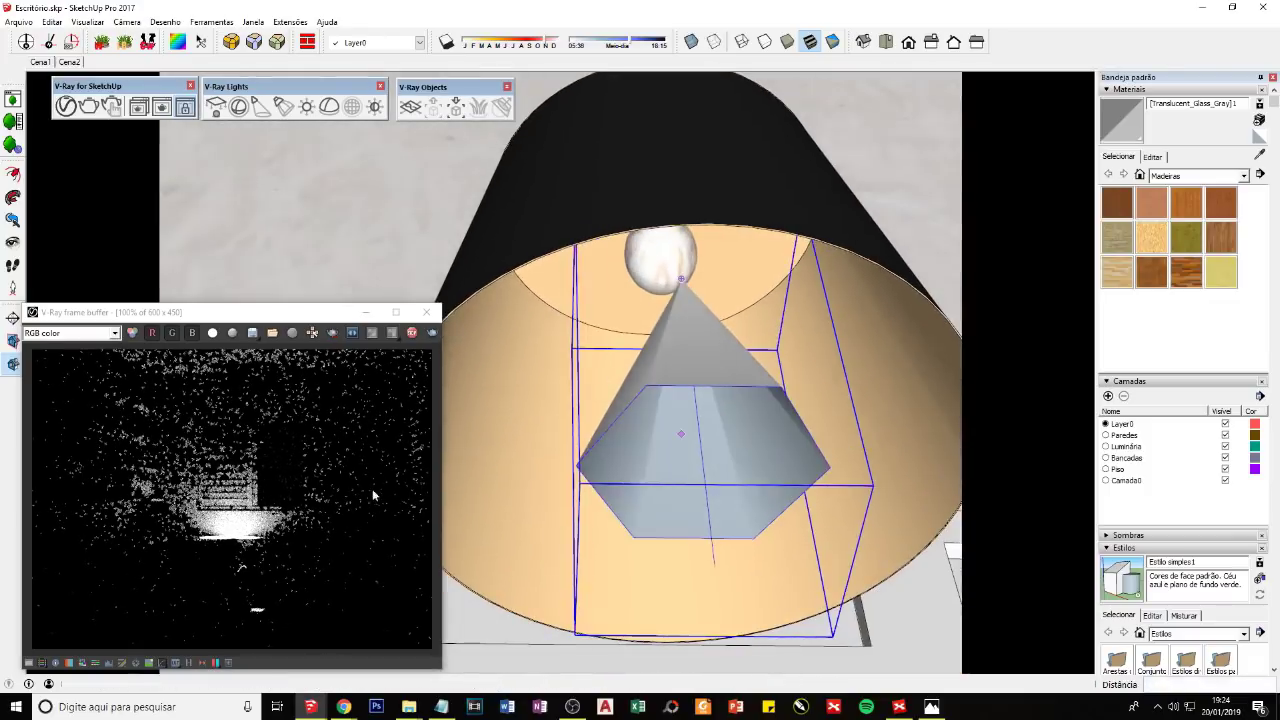
scroll(575, 410, down, 3)
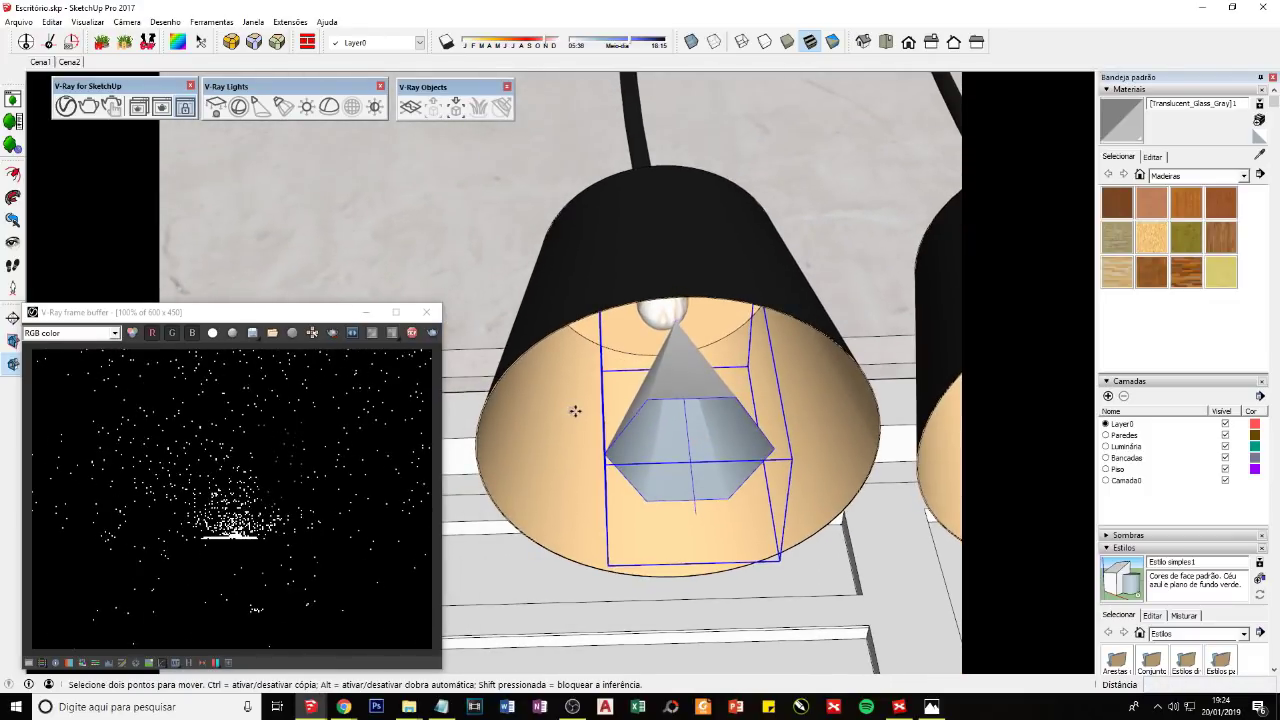
mouse_move(575, 410)
middle_down()
mouse_move(601, 424)
mouse_move(628, 412)
mouse_move(606, 400)
middle_up()
Step: Ctrl-move a copy of the spot light into the third pendant lamp
key(m)
scroll(660, 355, up, 2)
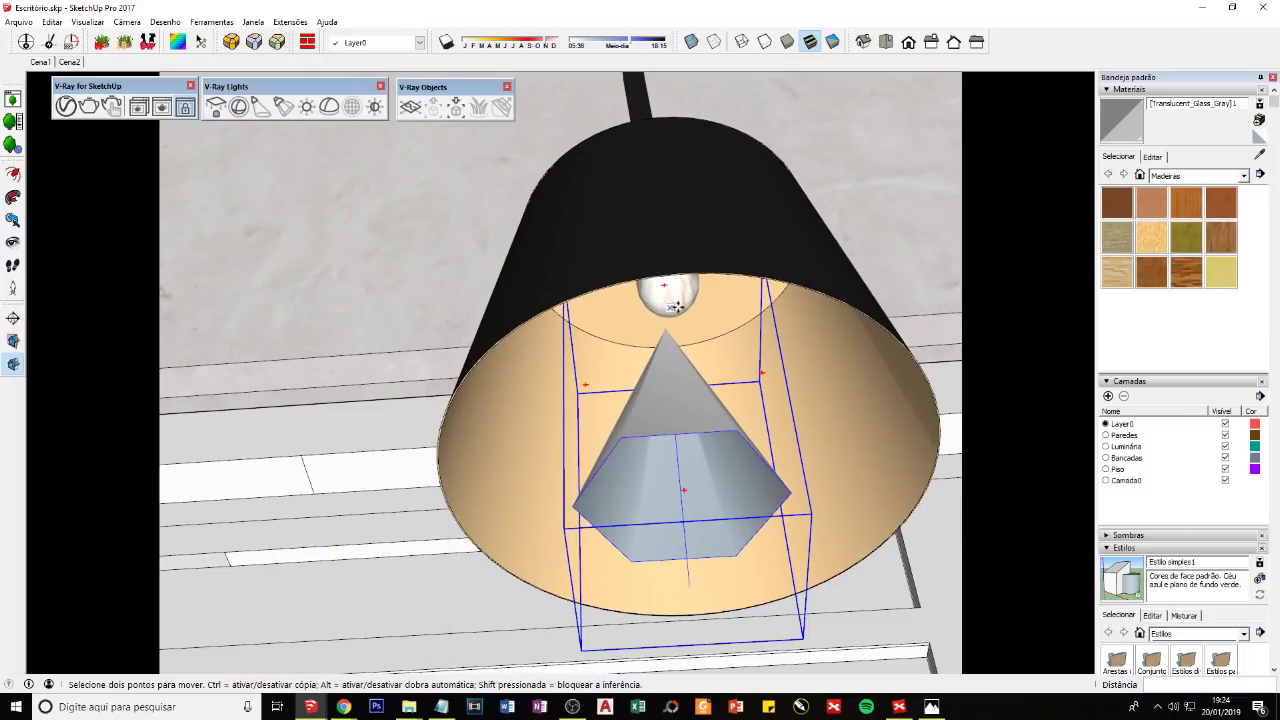
click(608, 308)
key(ctrl)
middle_drag(612, 306, 659, 300)
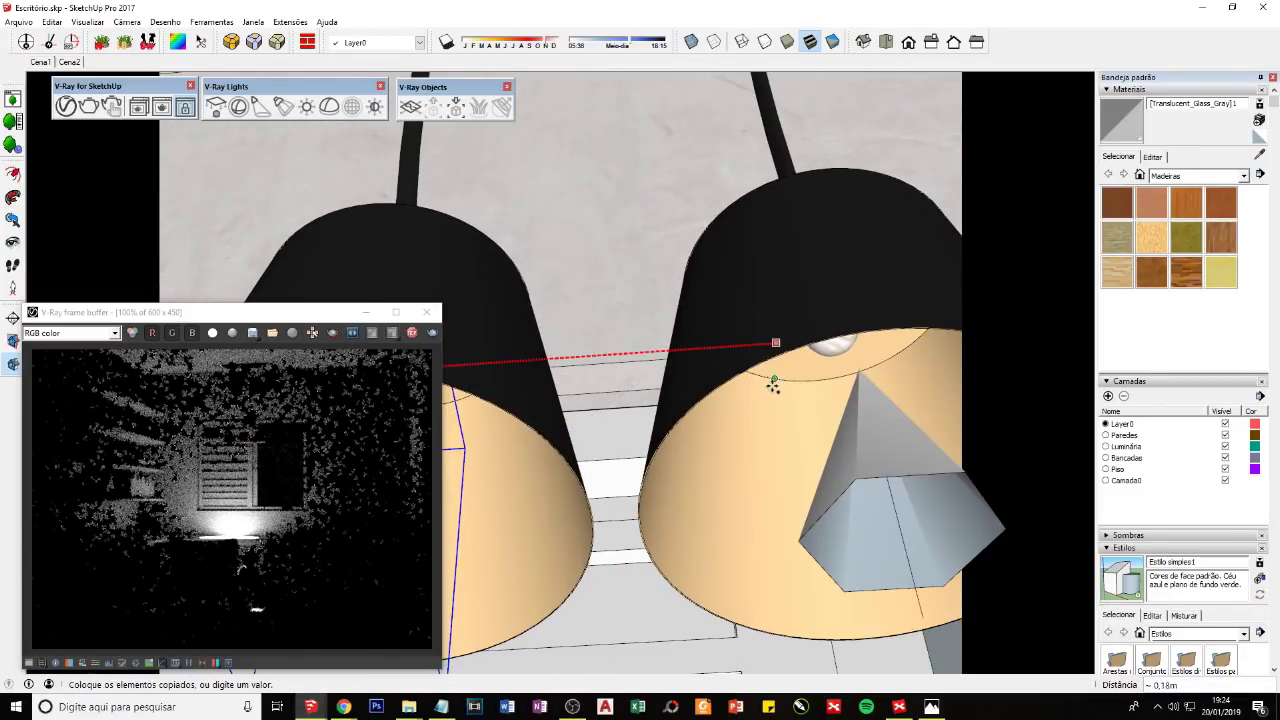
middle_drag(766, 385, 785, 364)
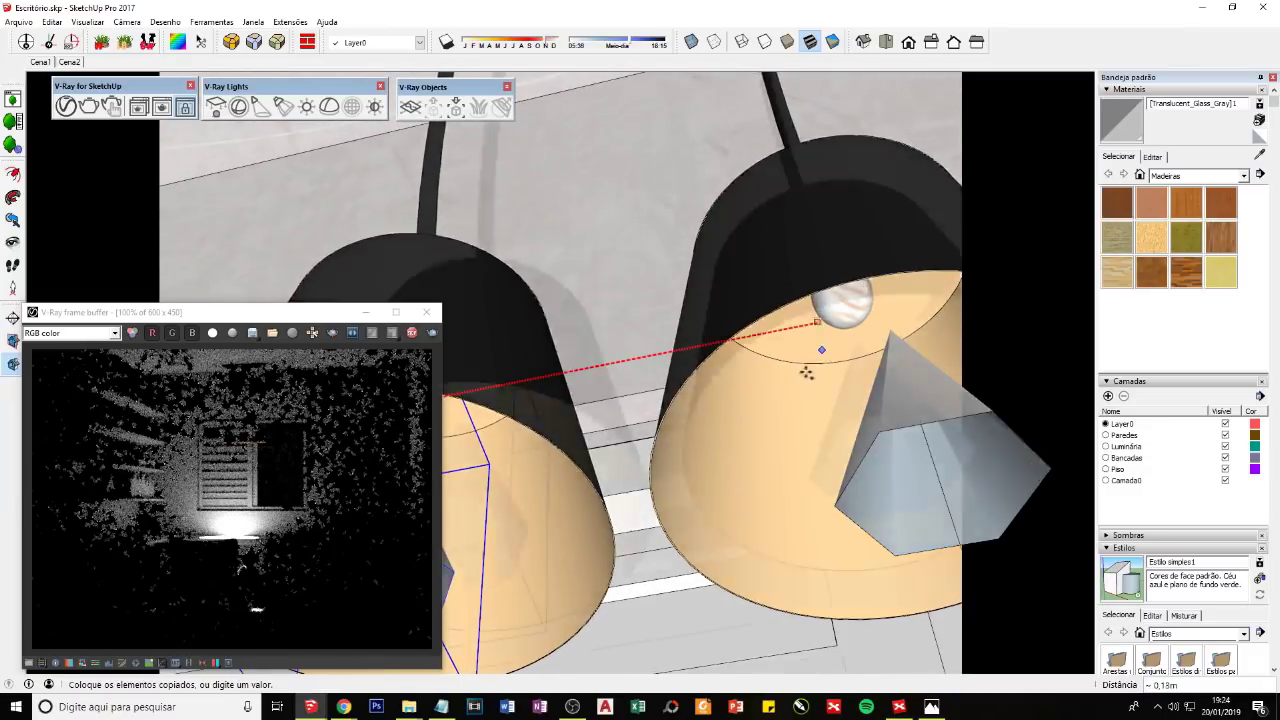
mouse_move(815, 413)
middle_down()
mouse_move(779, 331)
mouse_move(687, 340)
middle_up()
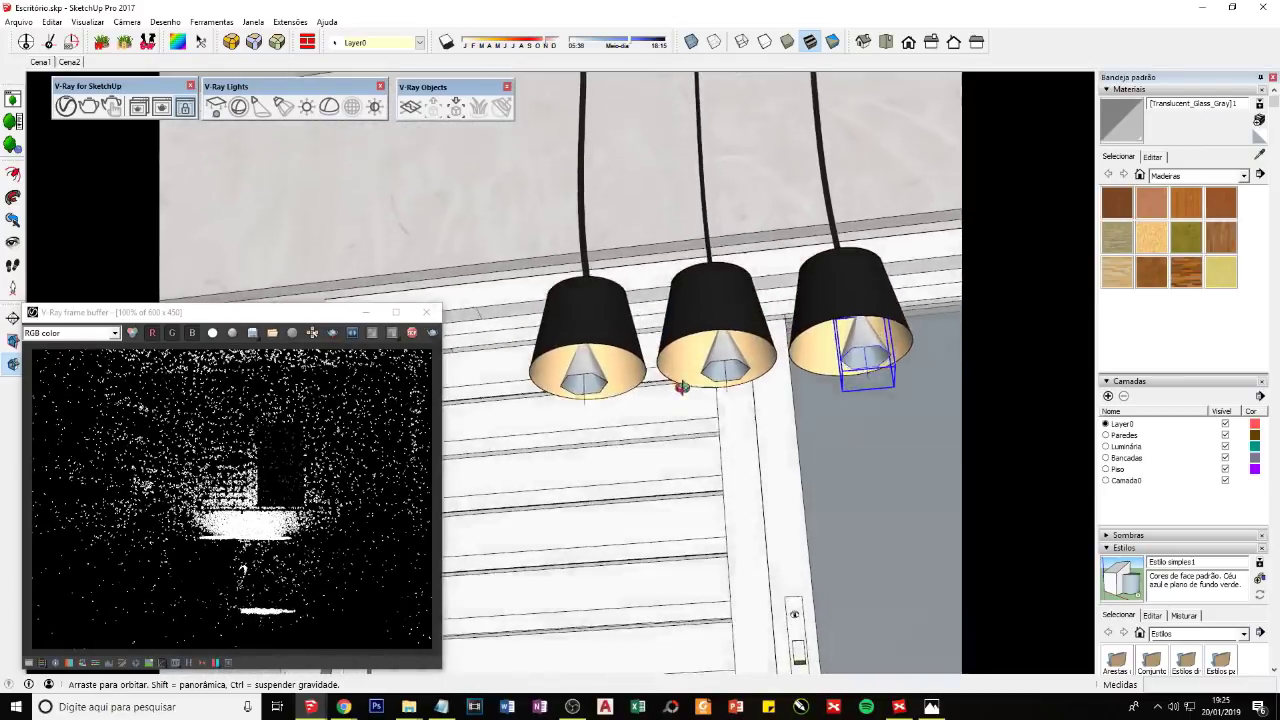
scroll(748, 349, up, 3)
scroll(726, 354, up, 2)
middle_drag(726, 354, 705, 400)
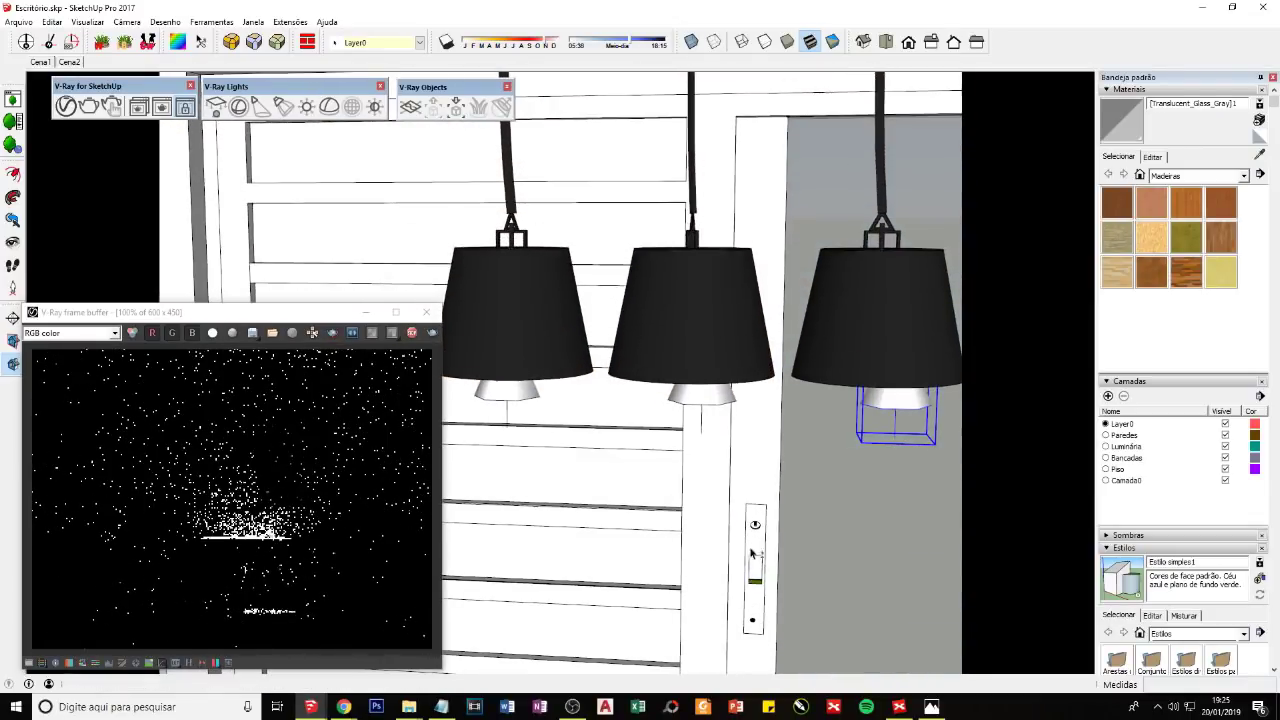
Step: In the V-Ray Asset Editor, set the spot light colour to a pale yellow
click(65, 106)
drag(530, 129, 765, 131)
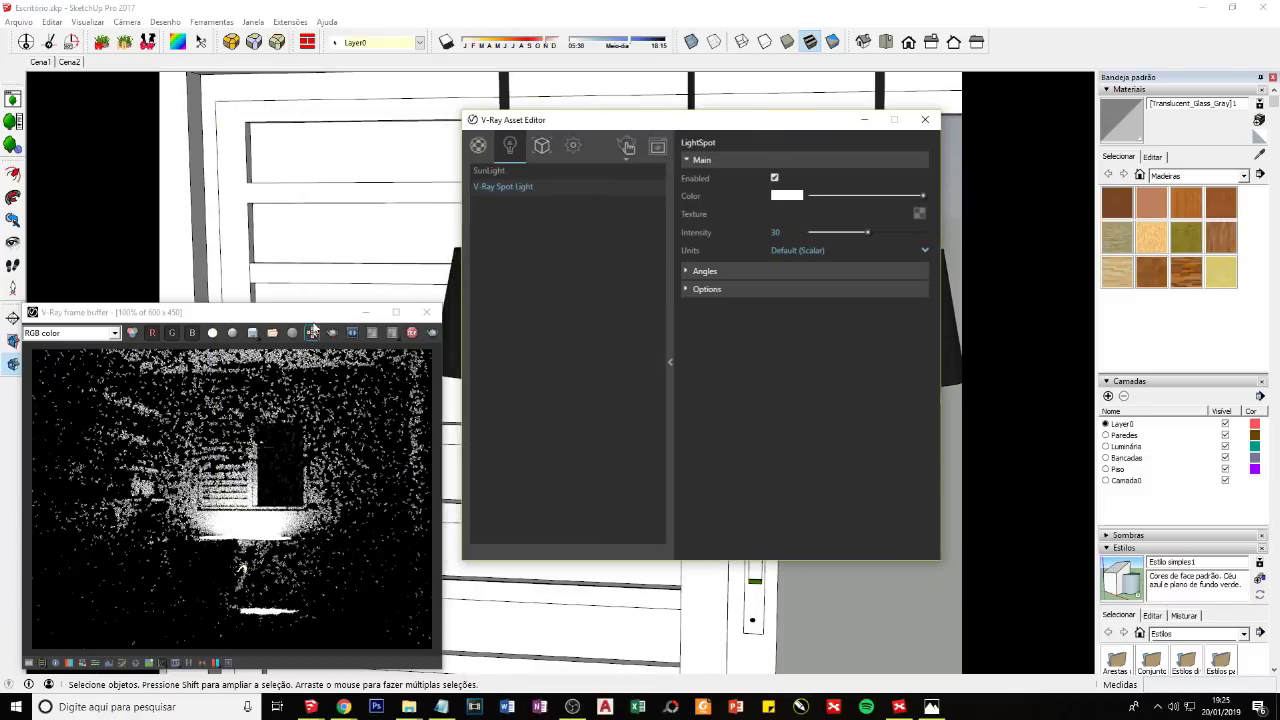
drag(290, 312, 290, 148)
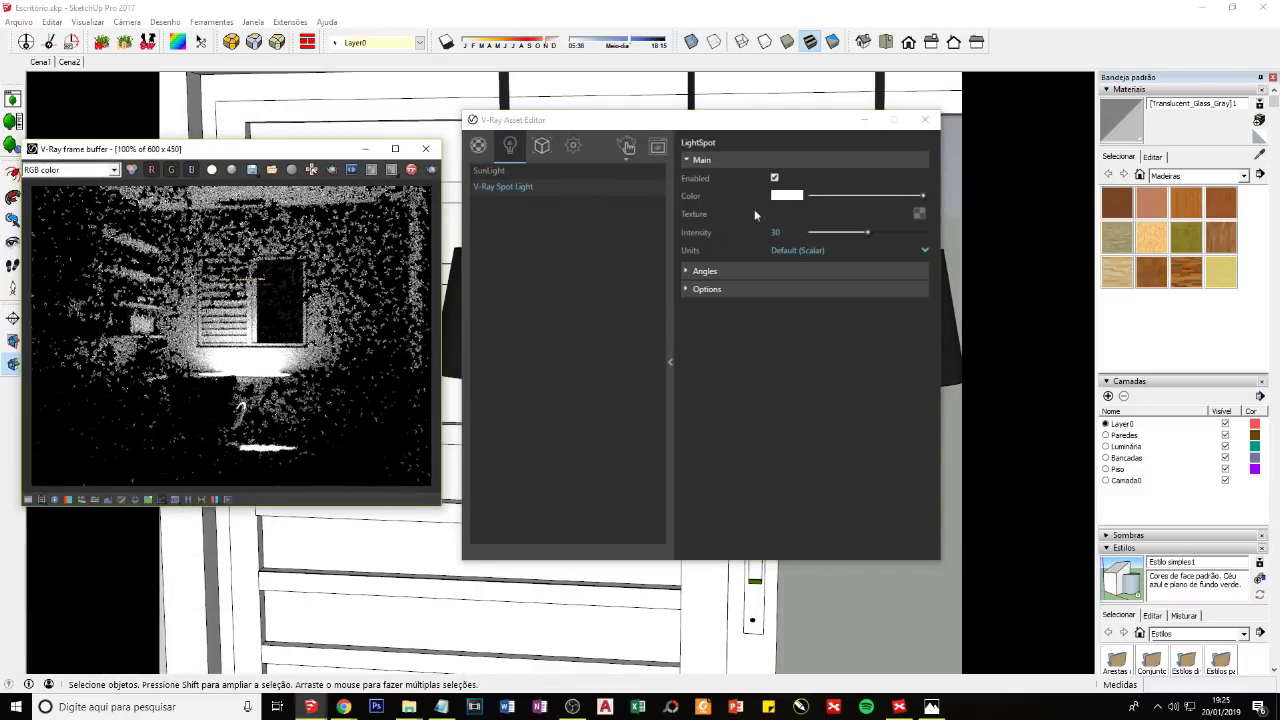
click(785, 197)
click(646, 164)
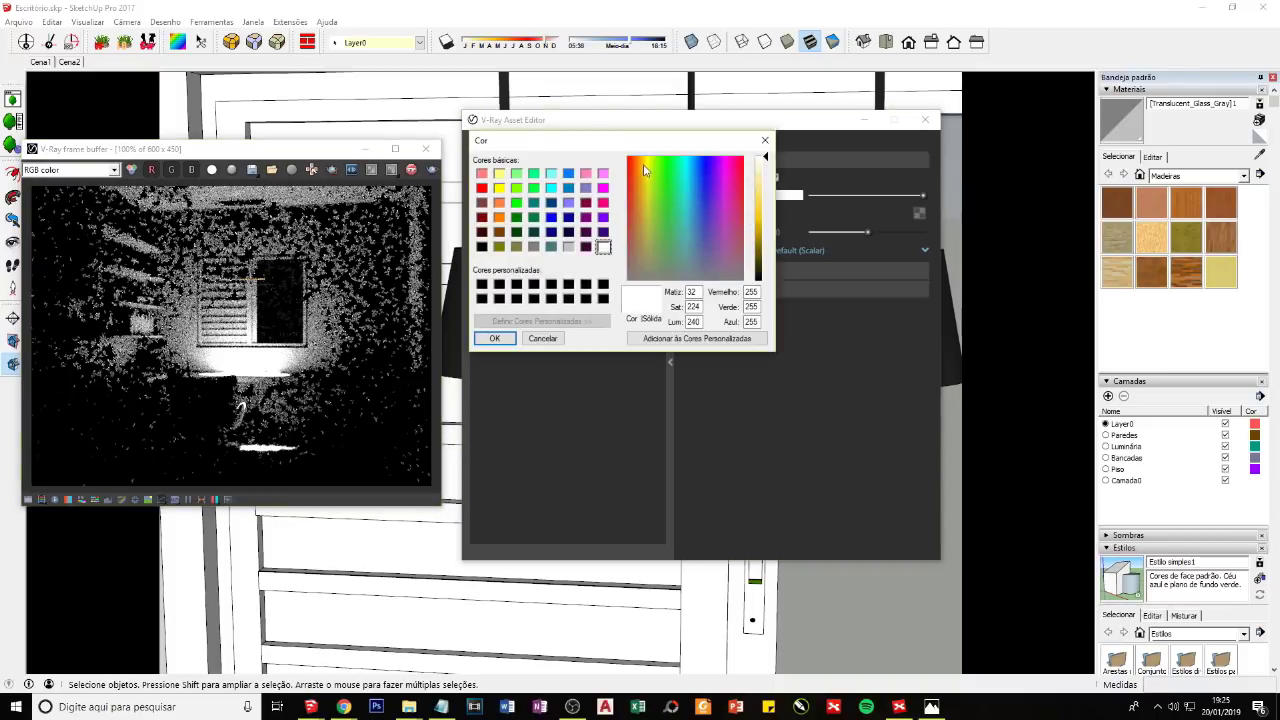
click(768, 174)
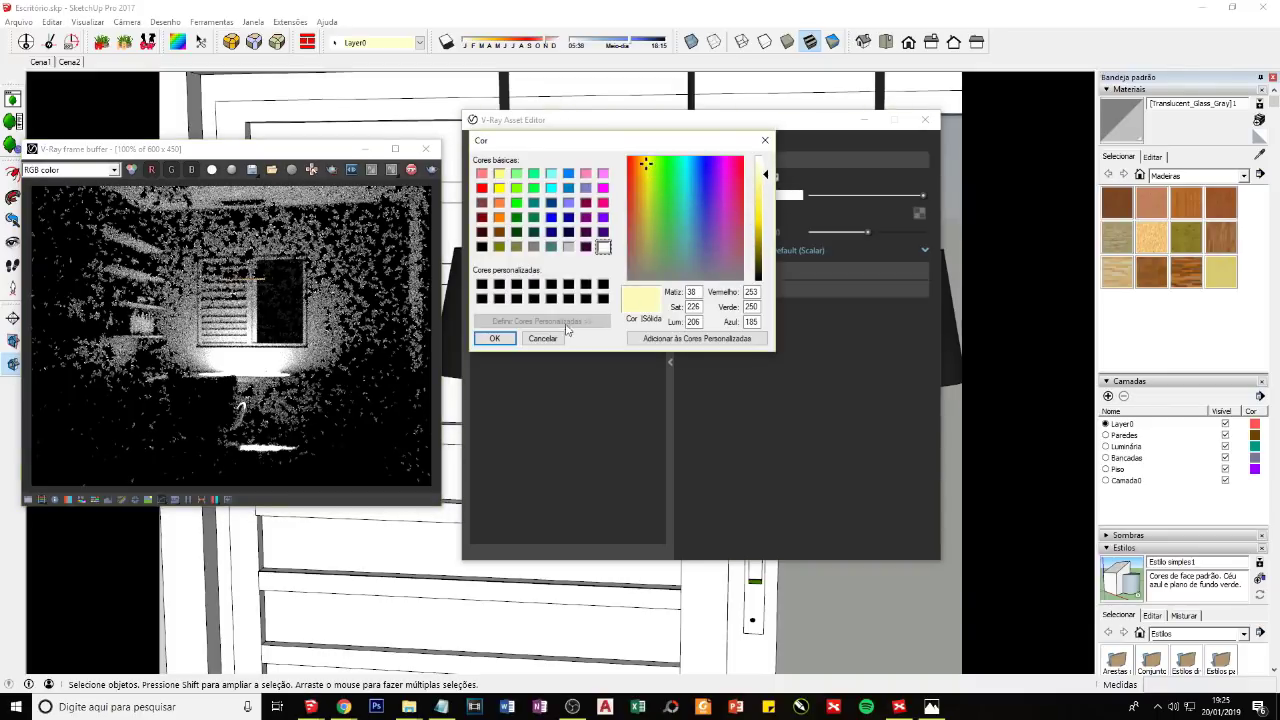
click(506, 342)
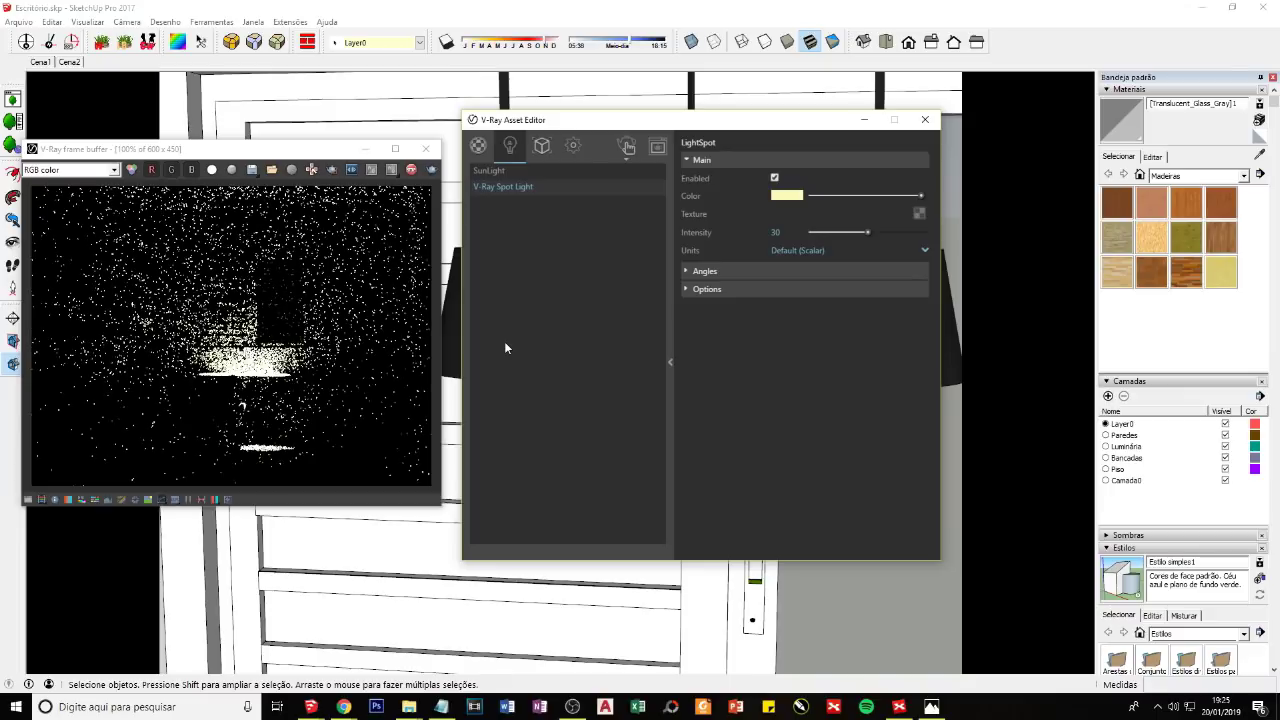
Step: Shift the spot light colour toward a pale peach
click(789, 196)
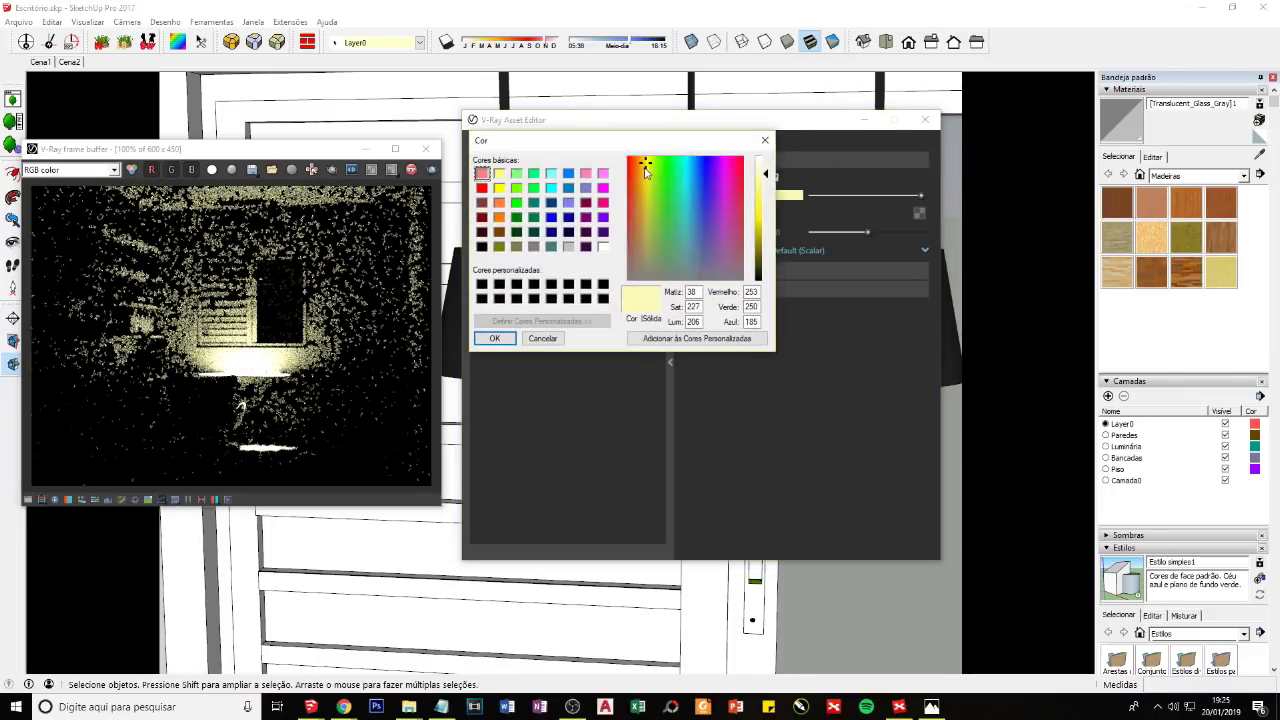
drag(644, 168, 637, 163)
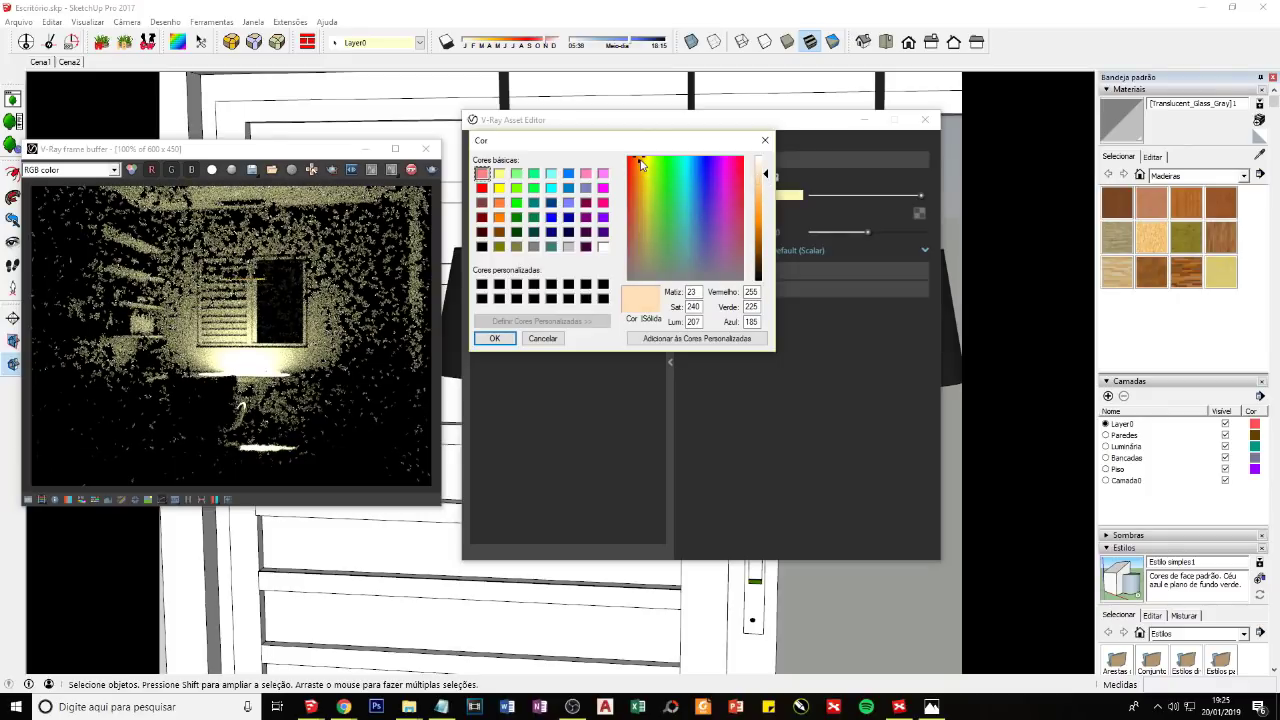
drag(637, 163, 640, 164)
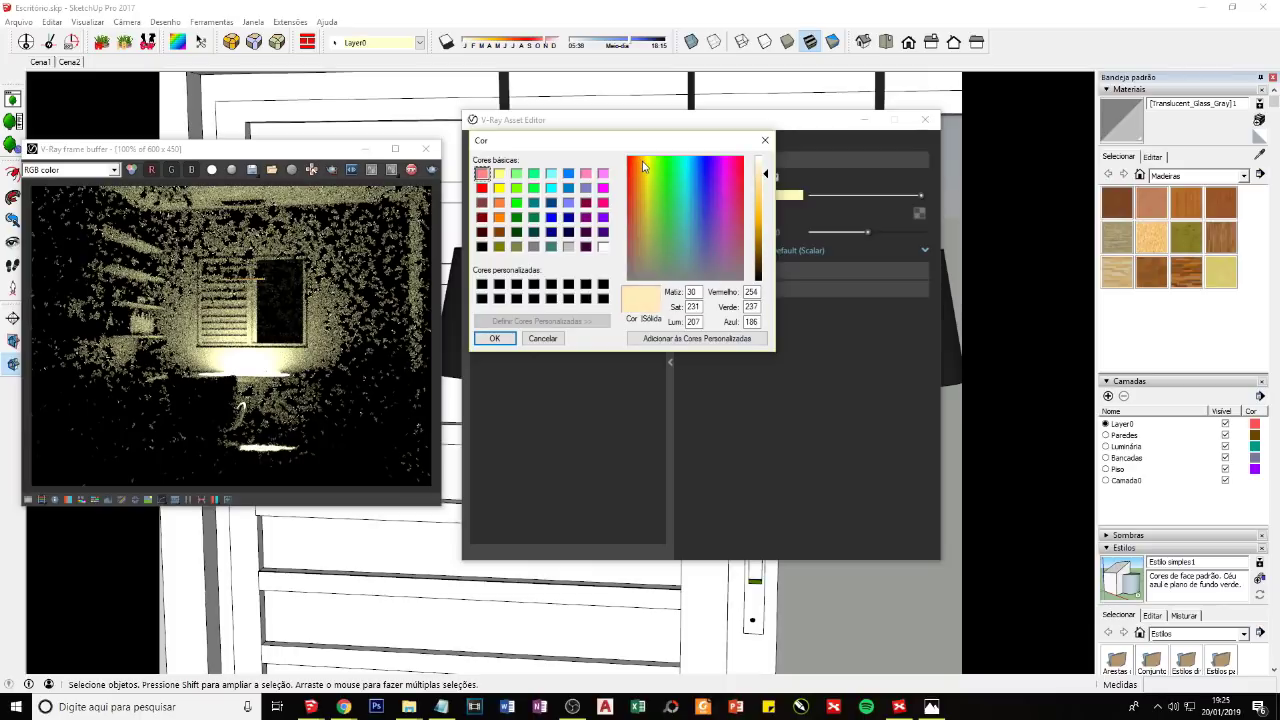
click(494, 339)
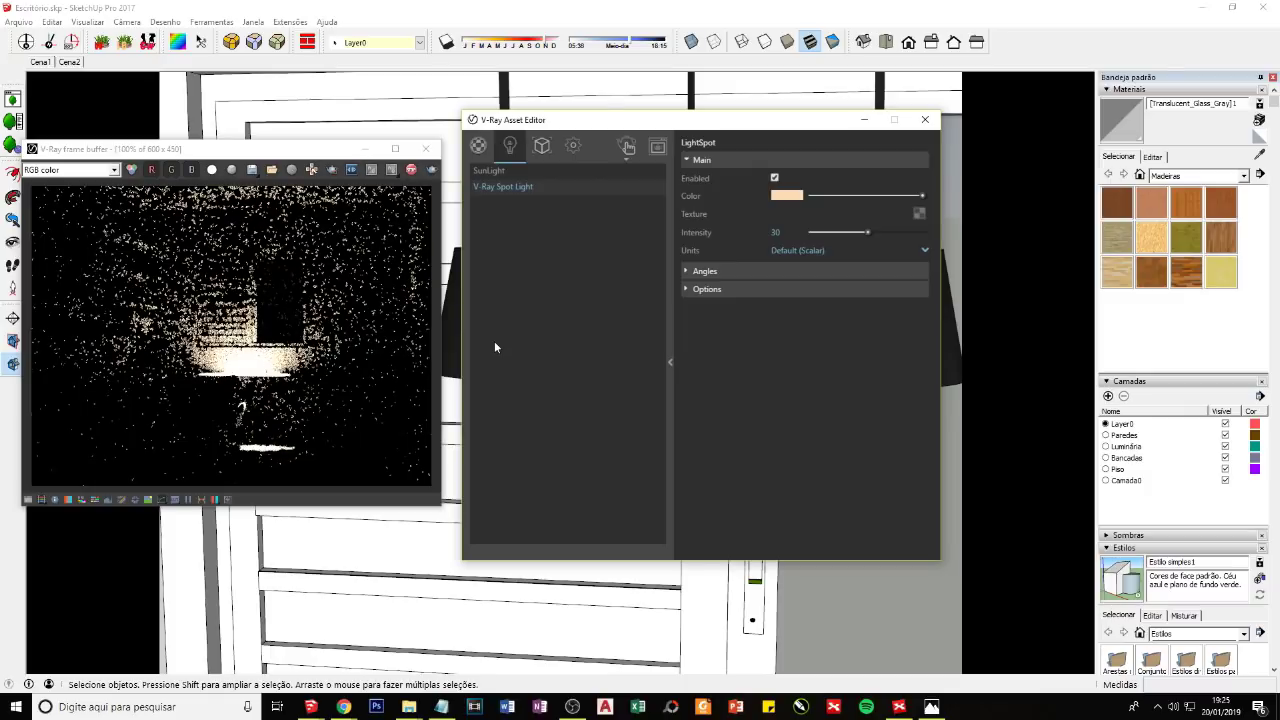
Step: Enter the light colour as RGB 255, 237, 221 and apply it
click(783, 196)
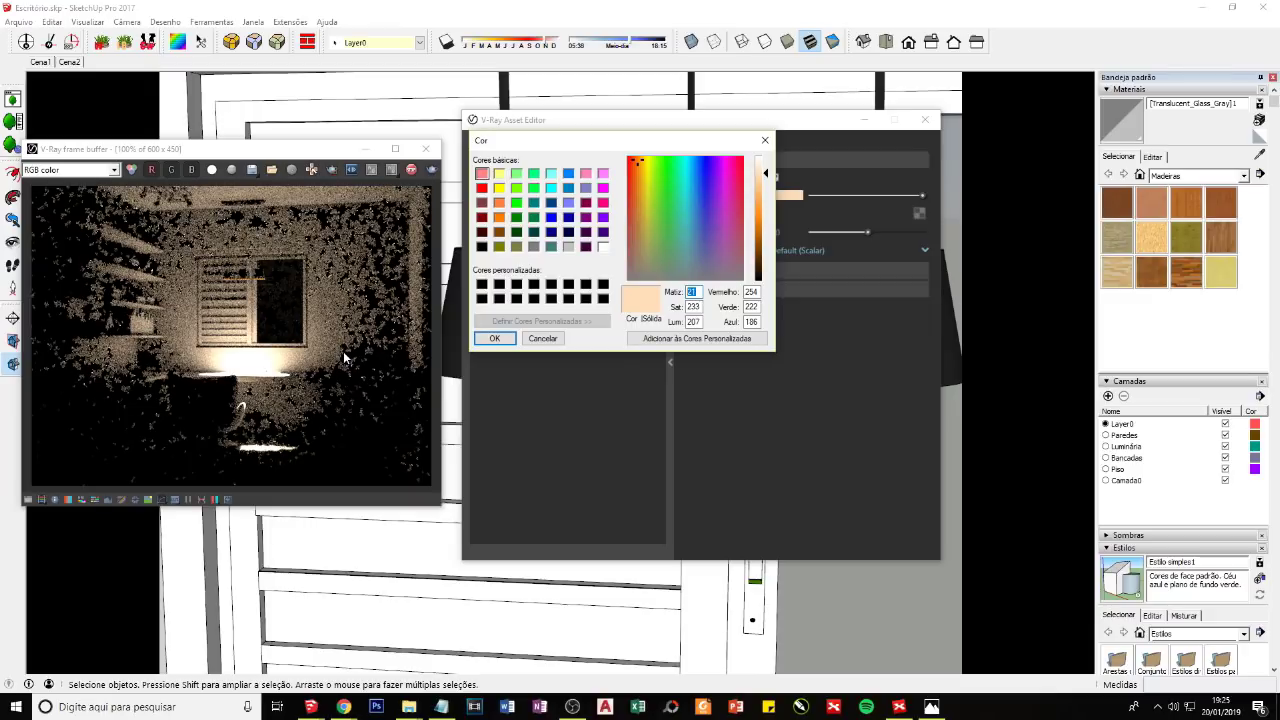
text(19)
key(Tab)
text(240)
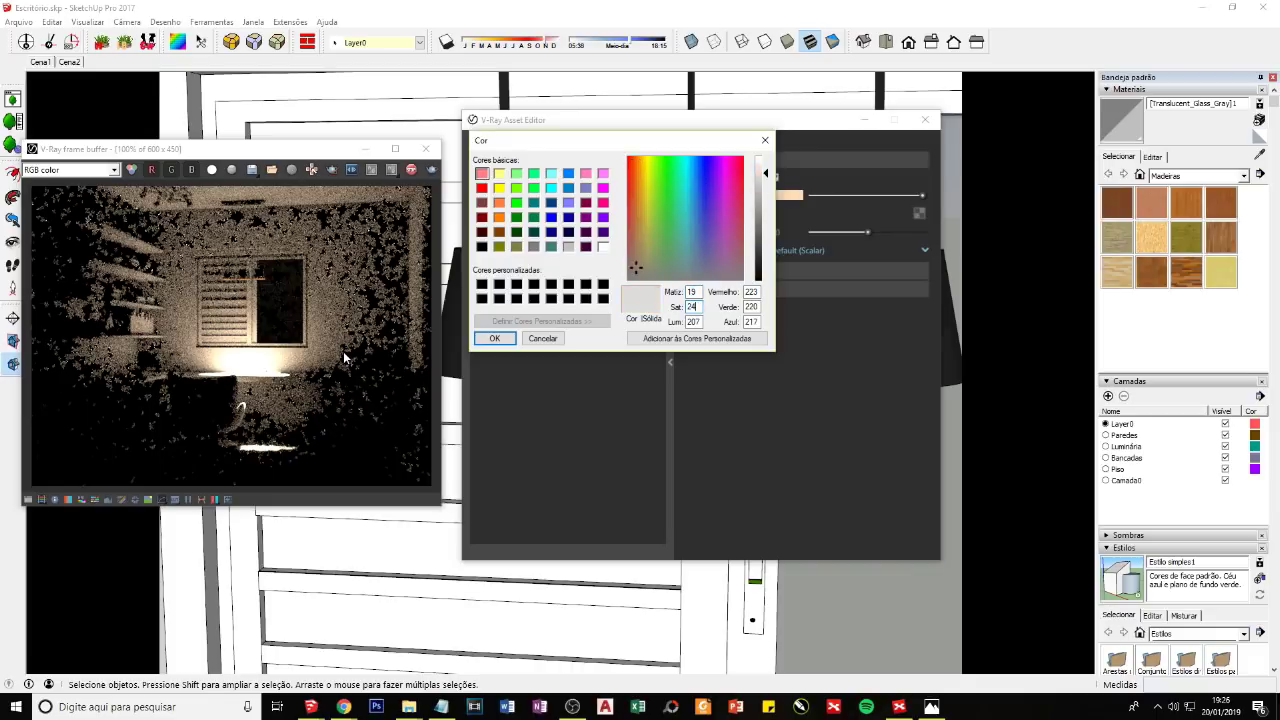
key(Tab)
text(22)
text(25)
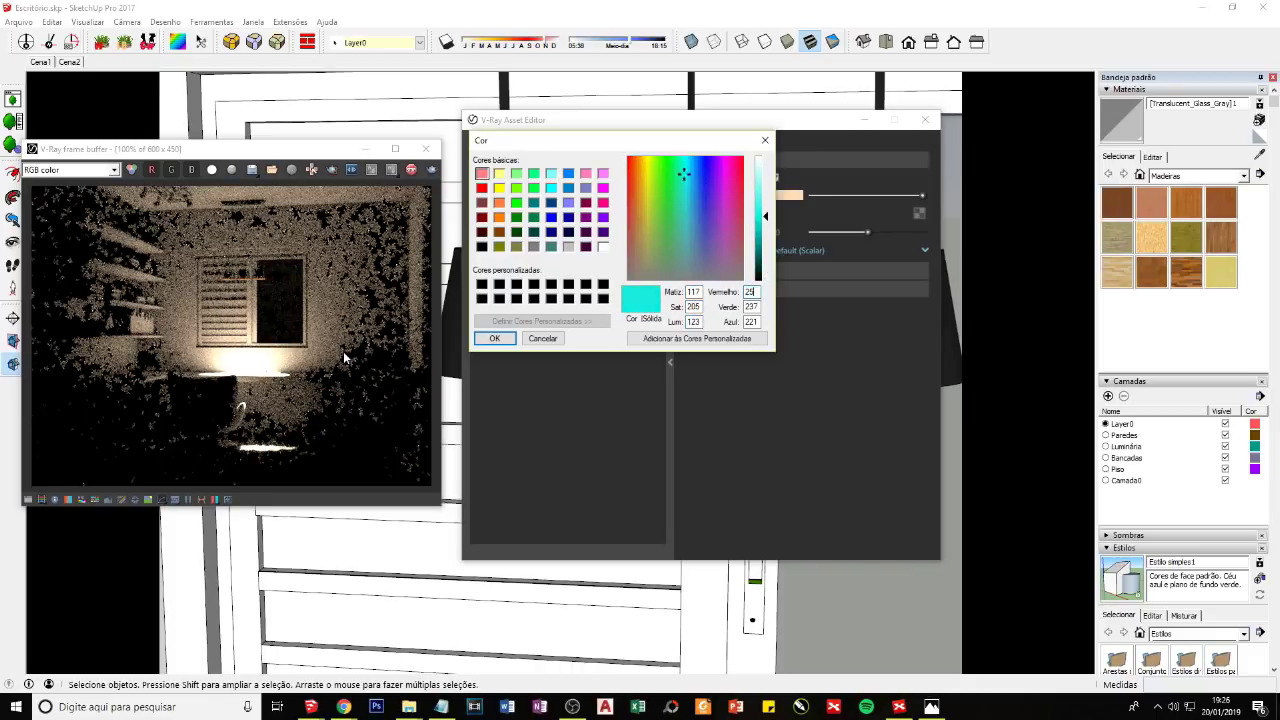
text(5)
key(Tab)
text(237)
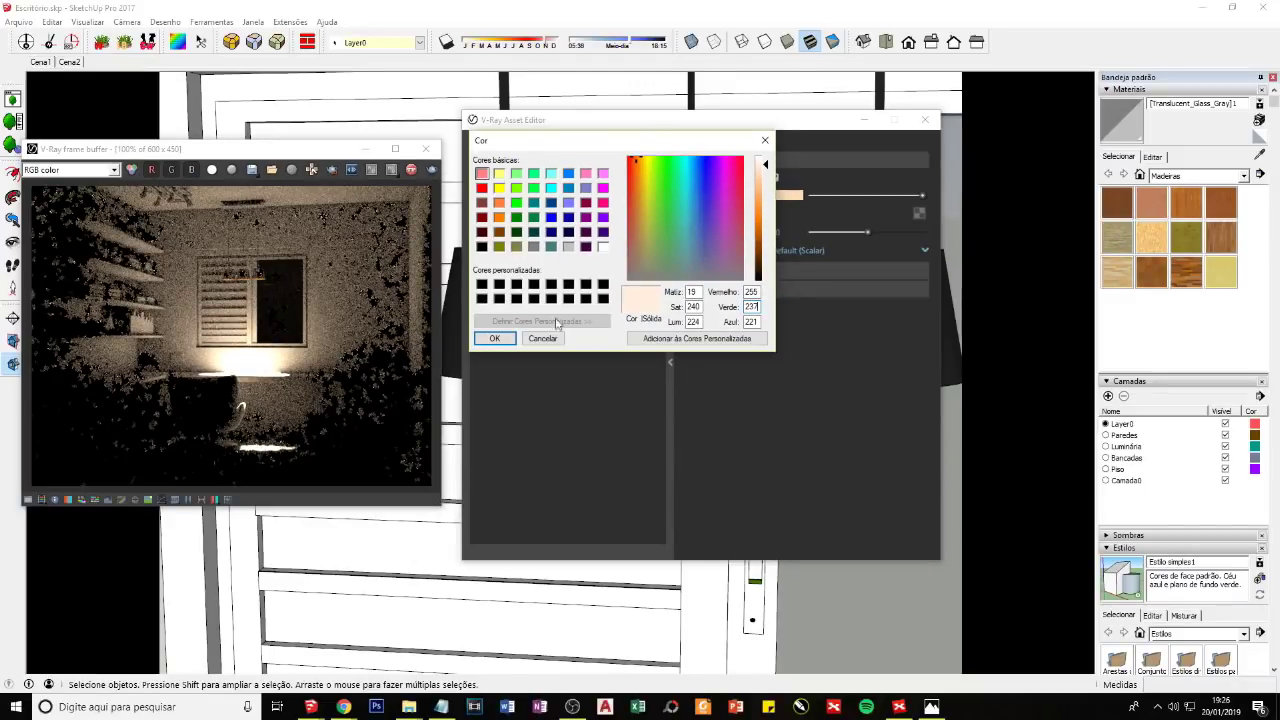
click(494, 338)
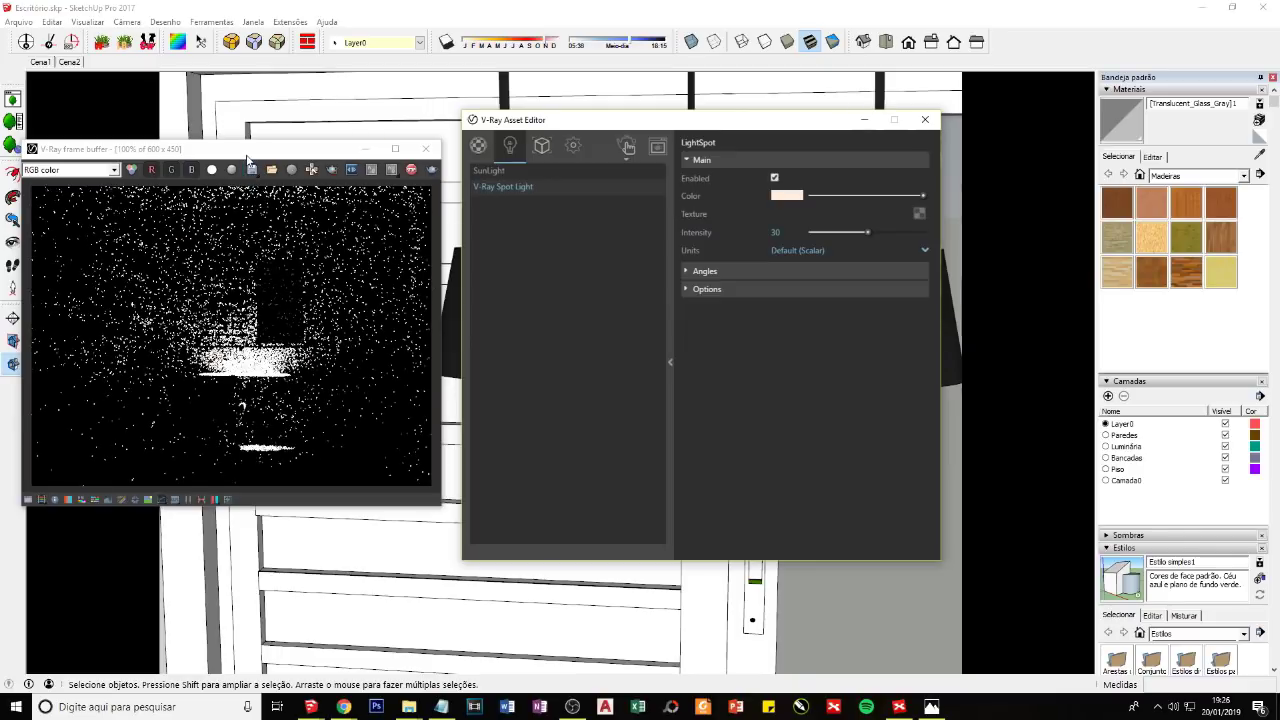
Step: Set the spot light's cone angle to 0,1 and penumbra angle to 1
drag(247, 156, 265, 138)
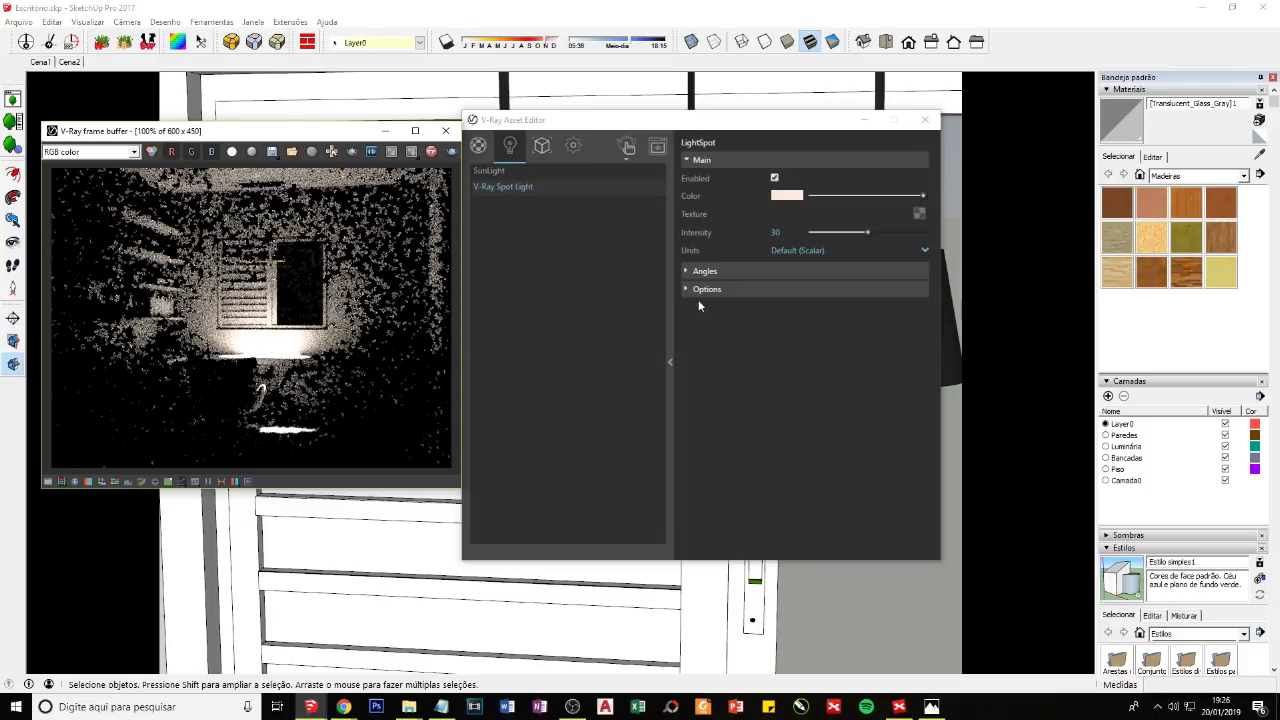
click(724, 274)
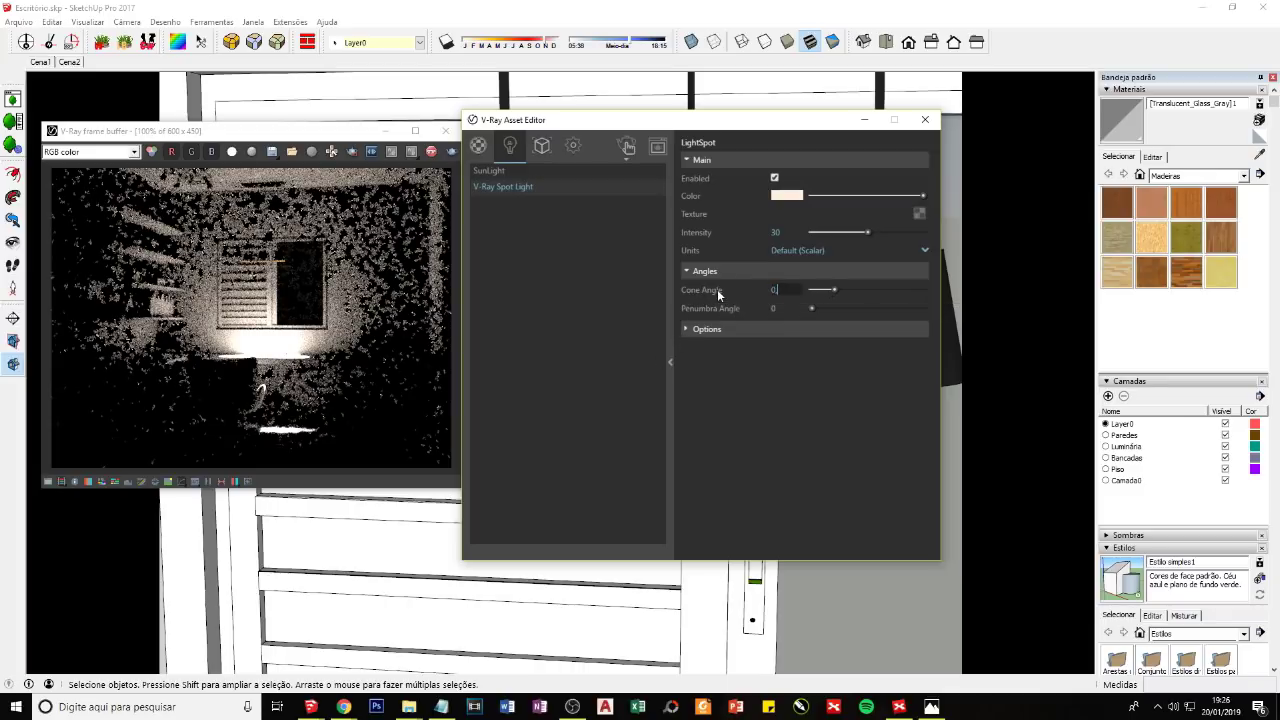
text(0,1)
key(Return)
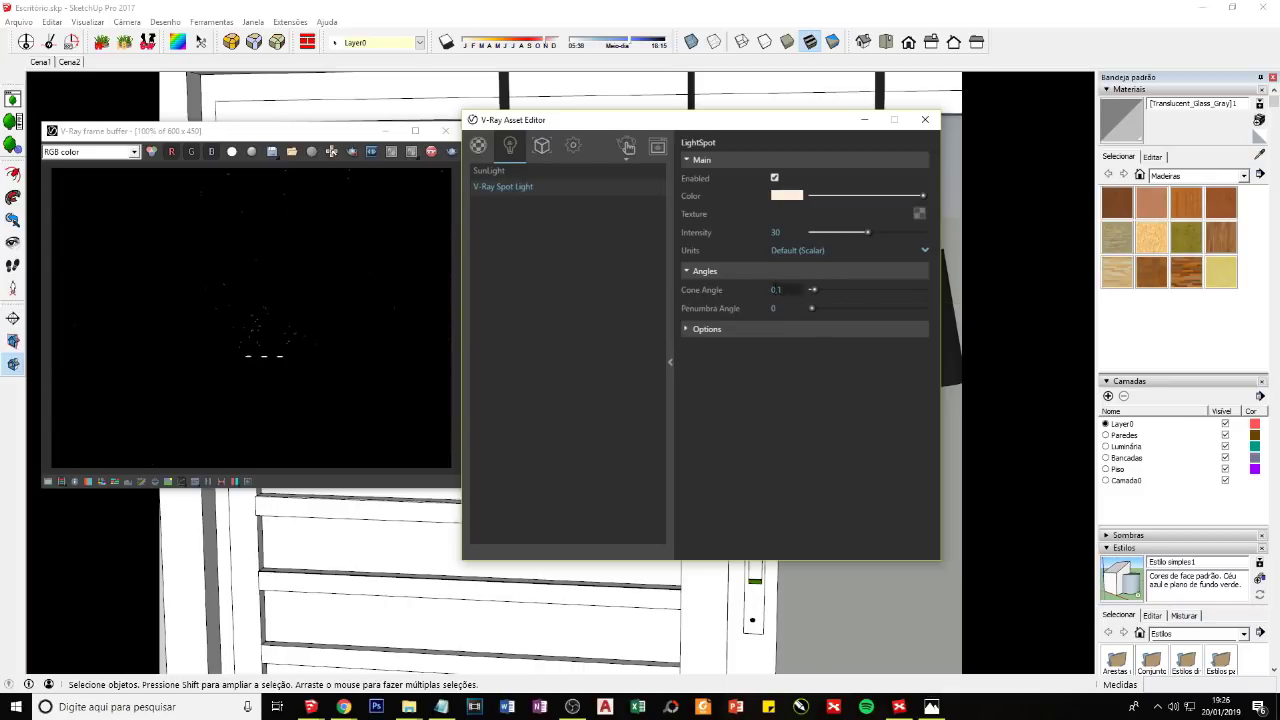
key(Tab)
text(1)
key(Return)
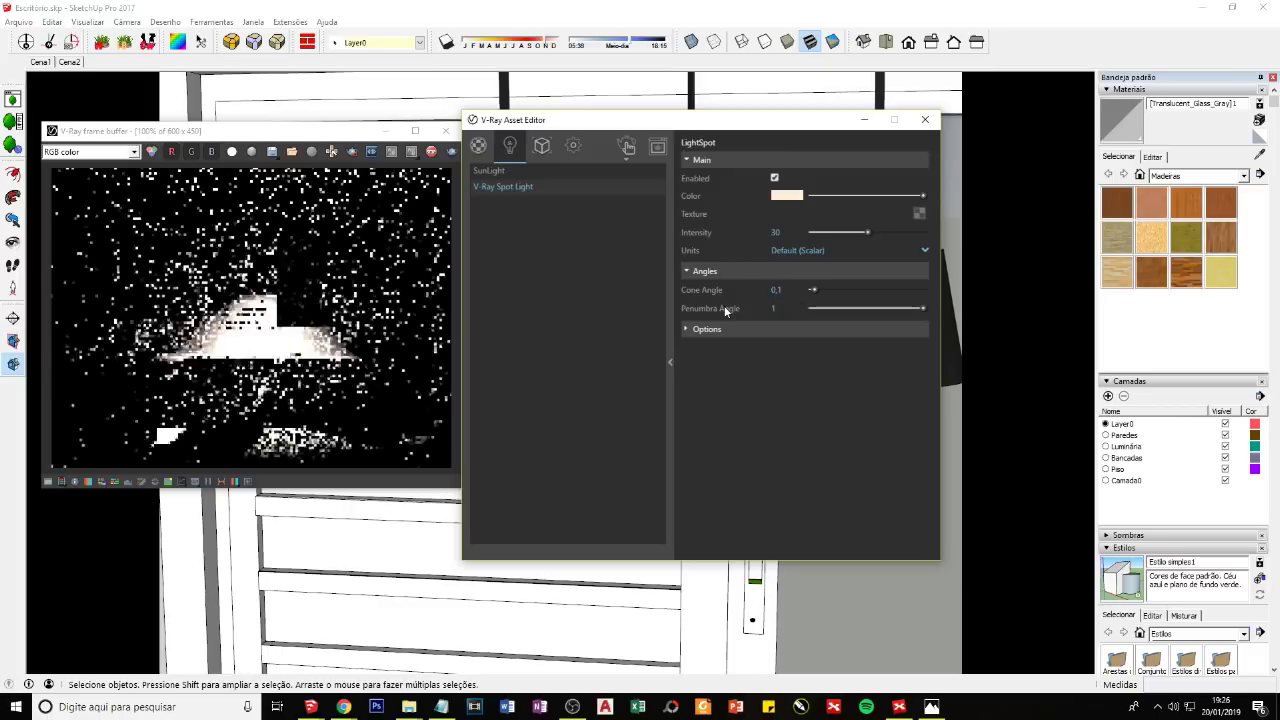
Step: Raise the spot light's Shadow Radius to 3 and lower its Intensity to 2
click(706, 329)
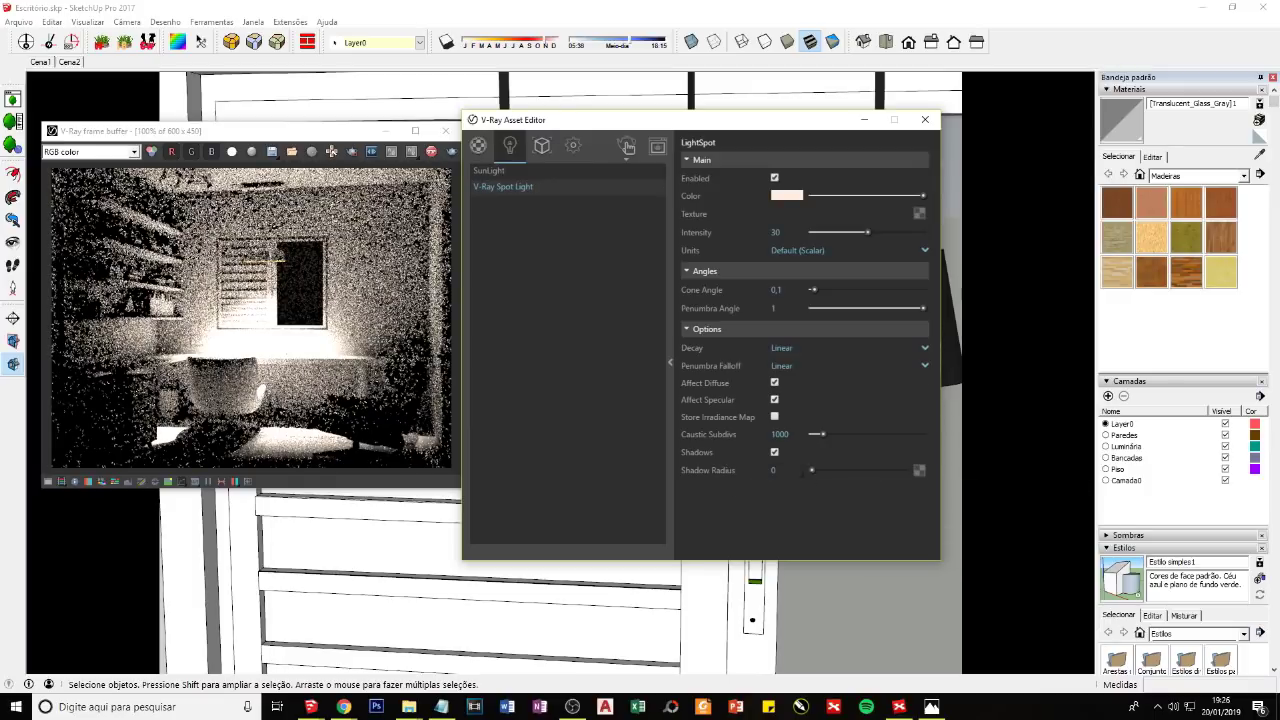
drag(826, 470, 838, 470)
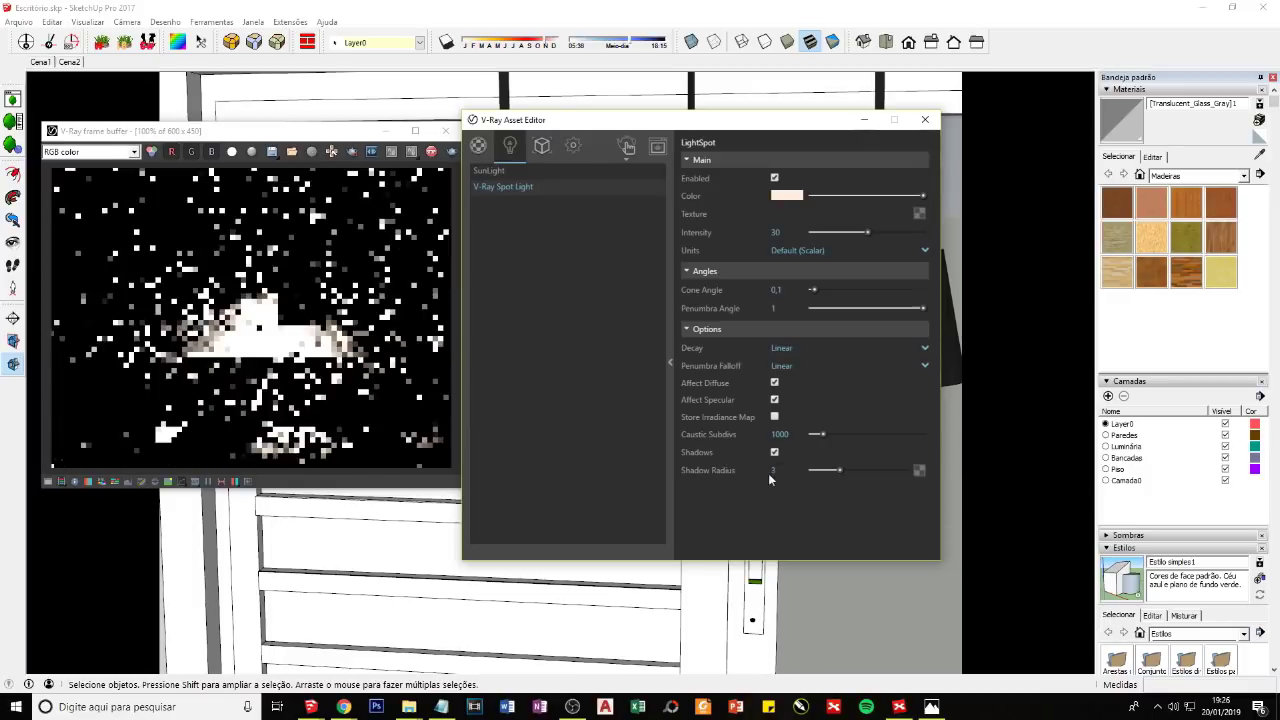
click(775, 232)
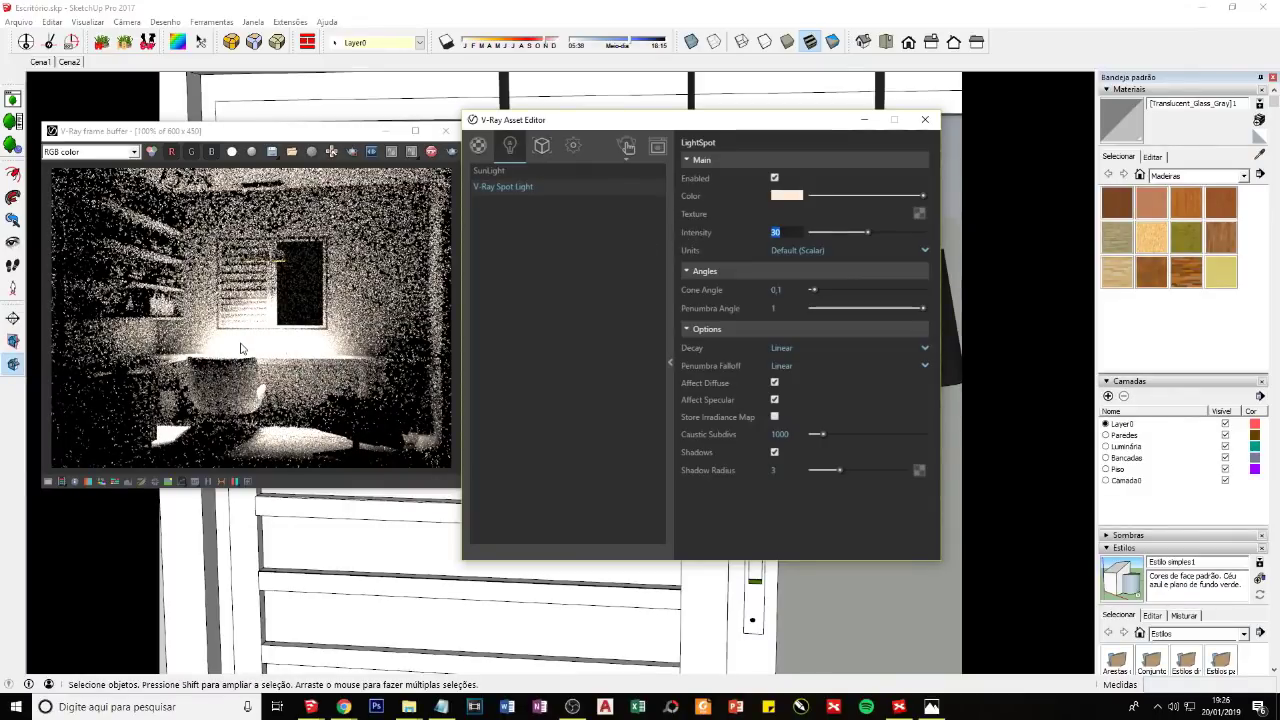
text(2)
key(Return)
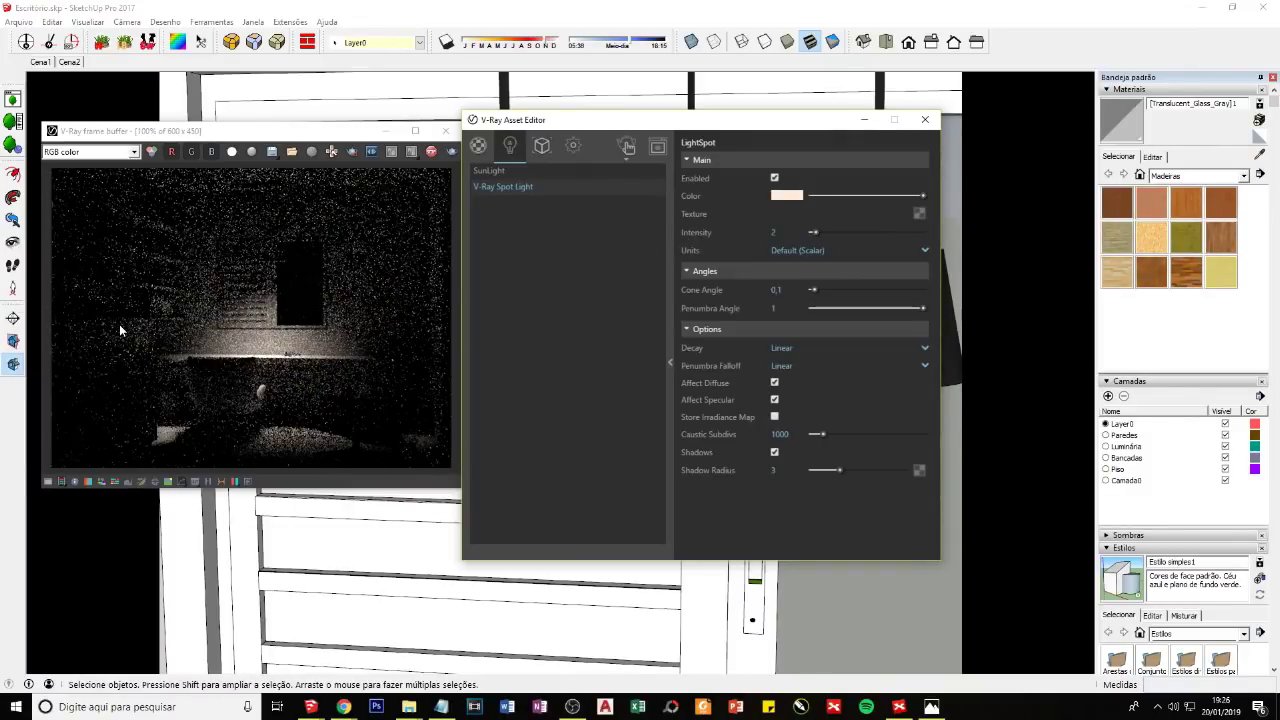
drag(540, 119, 758, 137)
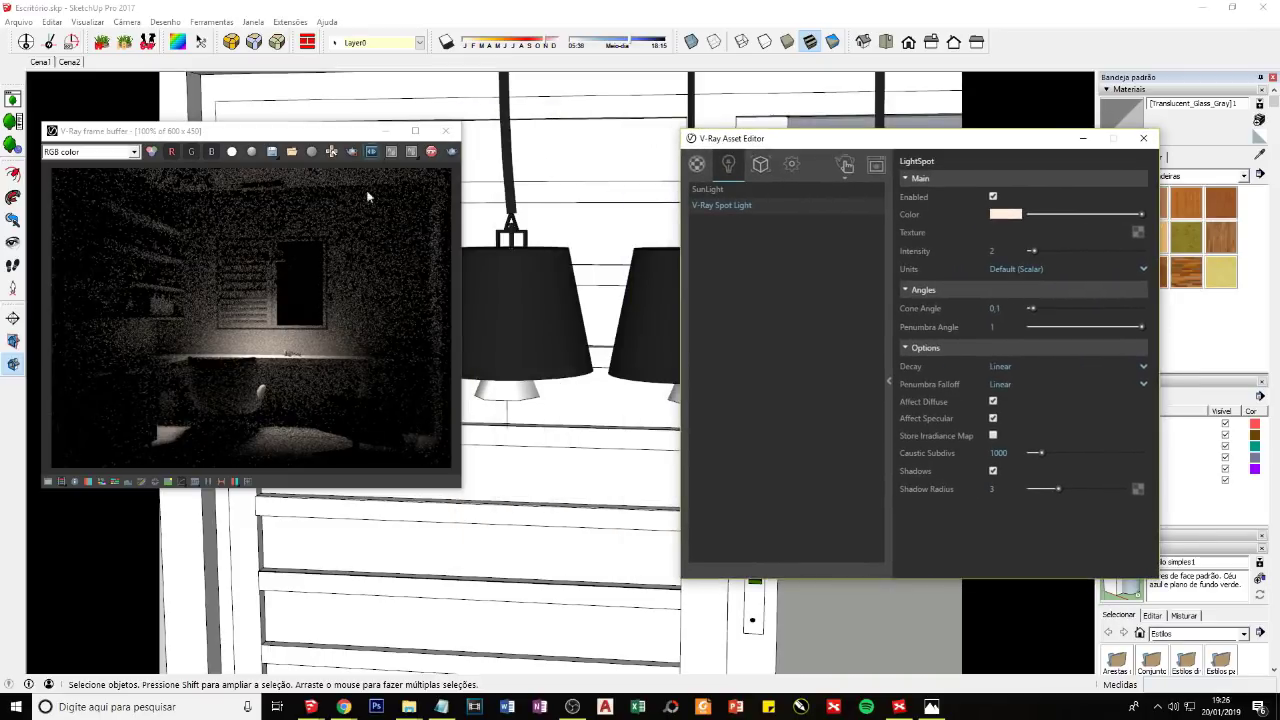
Step: Tilt the first lamp's spot light with Rotate and nudge it 0.02m left
click(502, 398)
scroll(502, 398, up, 2)
scroll(545, 335, up, 2)
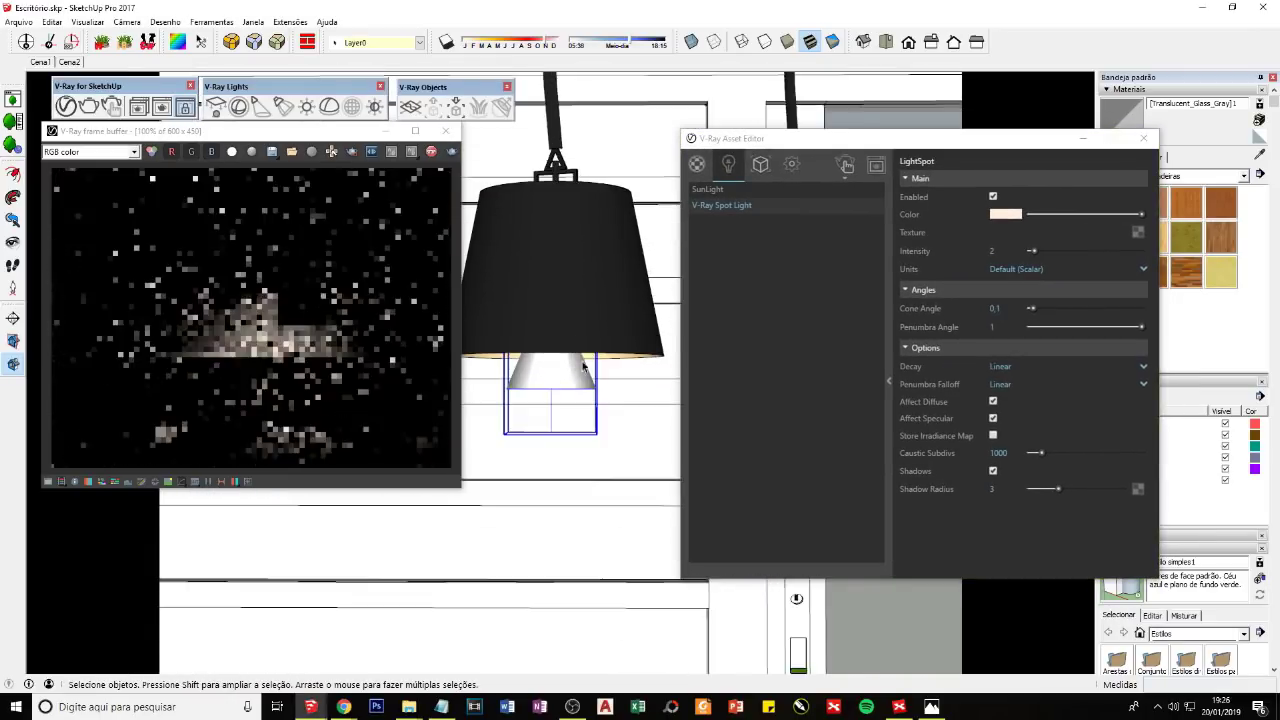
scroll(580, 370, up, 1)
scroll(586, 360, up, 1)
key(q)
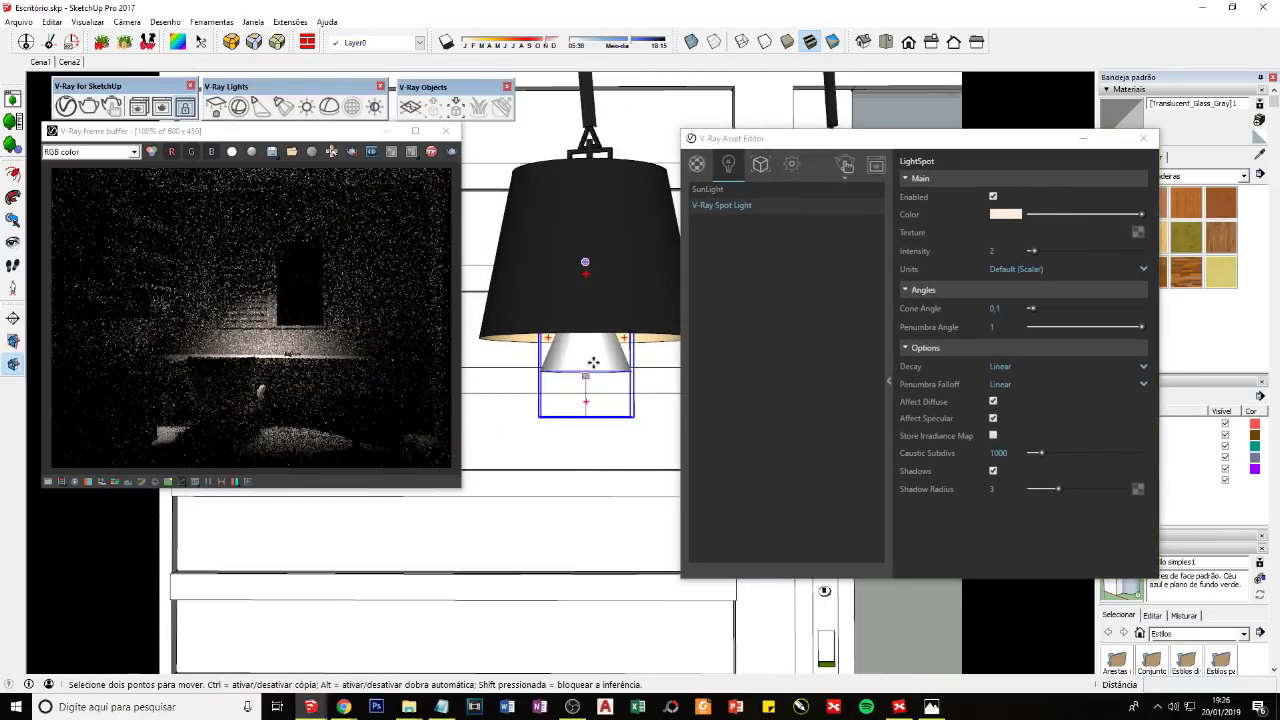
click(583, 401)
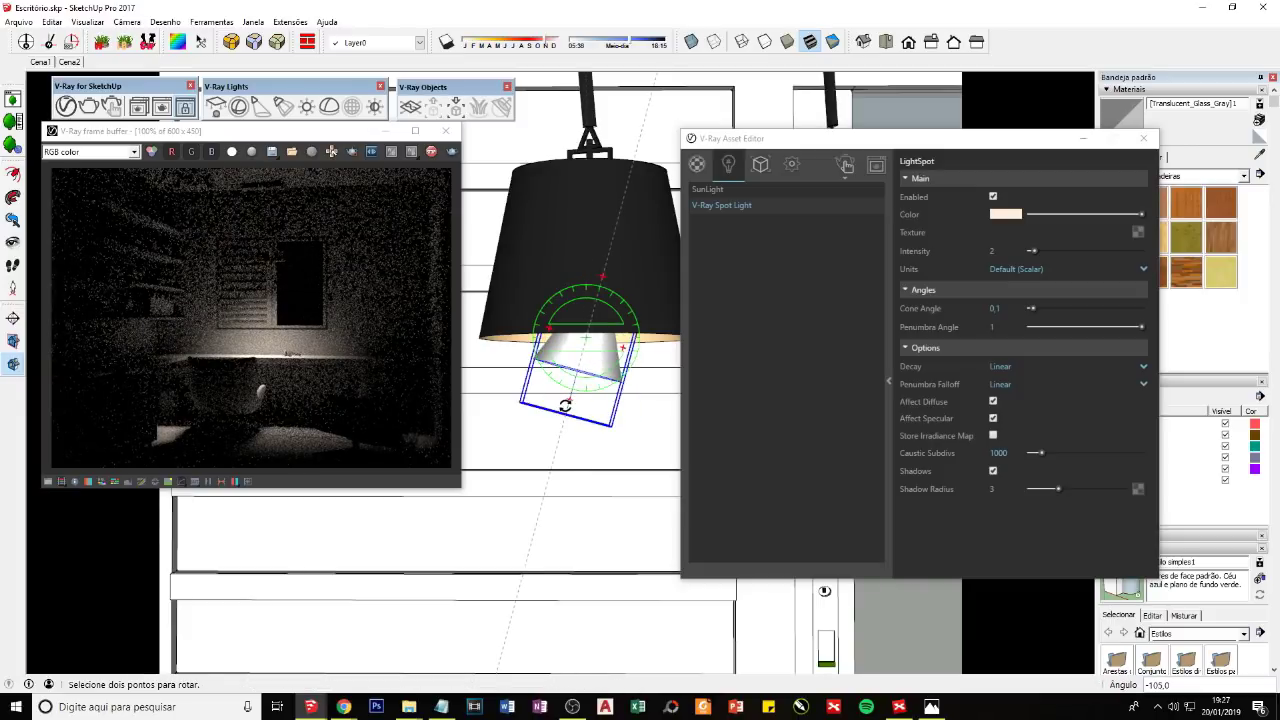
click(563, 403)
key(m)
click(645, 457)
click(623, 457)
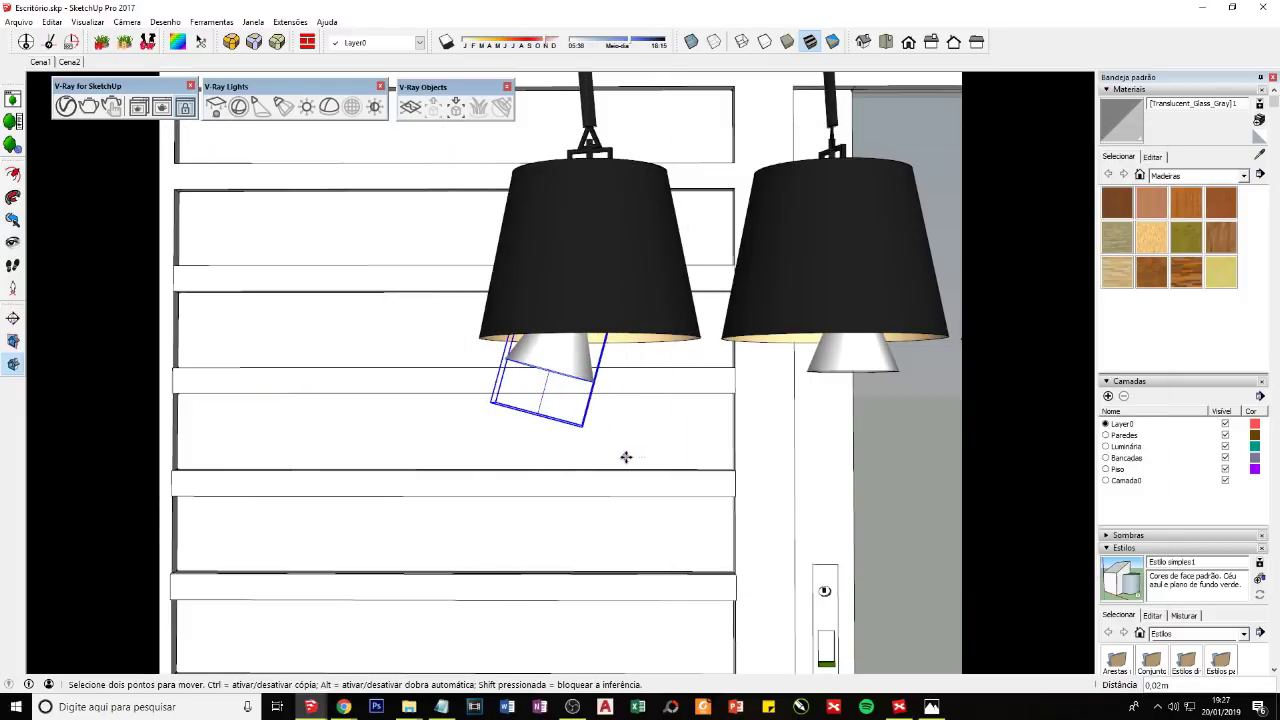
Step: Tilt the next lamp's spot light about 67 degrees and nudge it 0.01m right
click(163, 108)
middle_drag(540, 380, 600, 372)
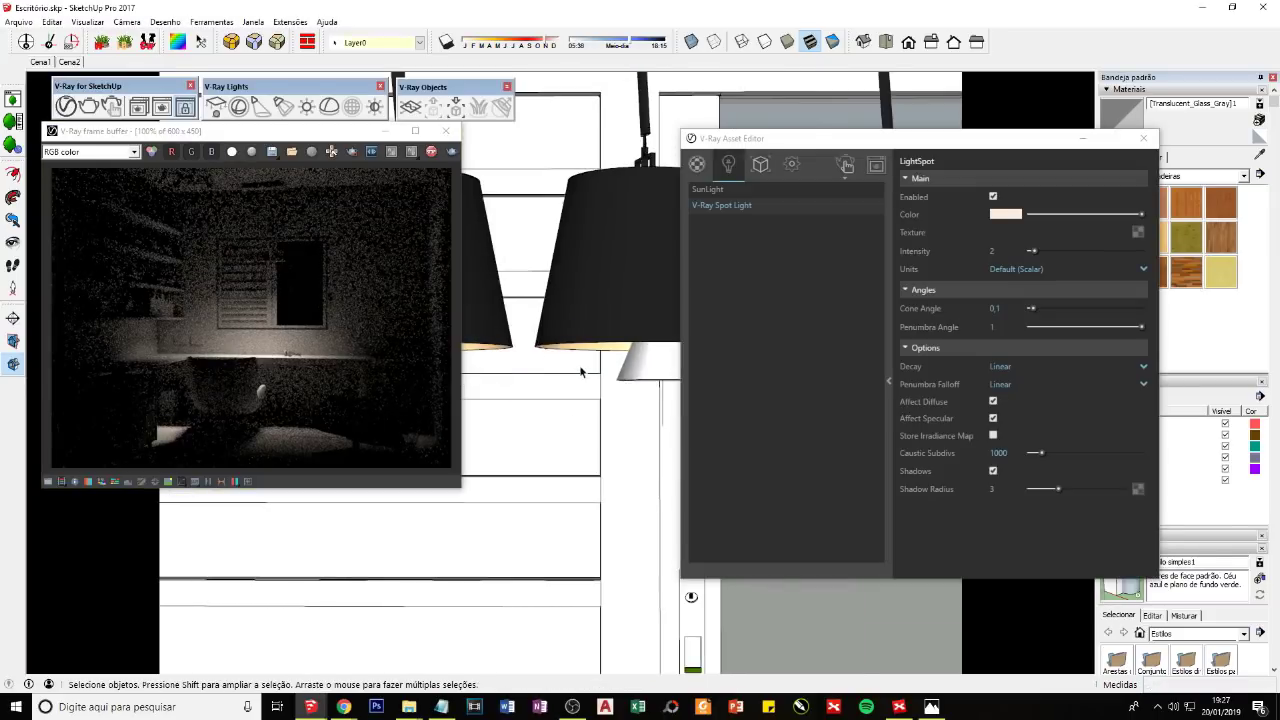
click(600, 372)
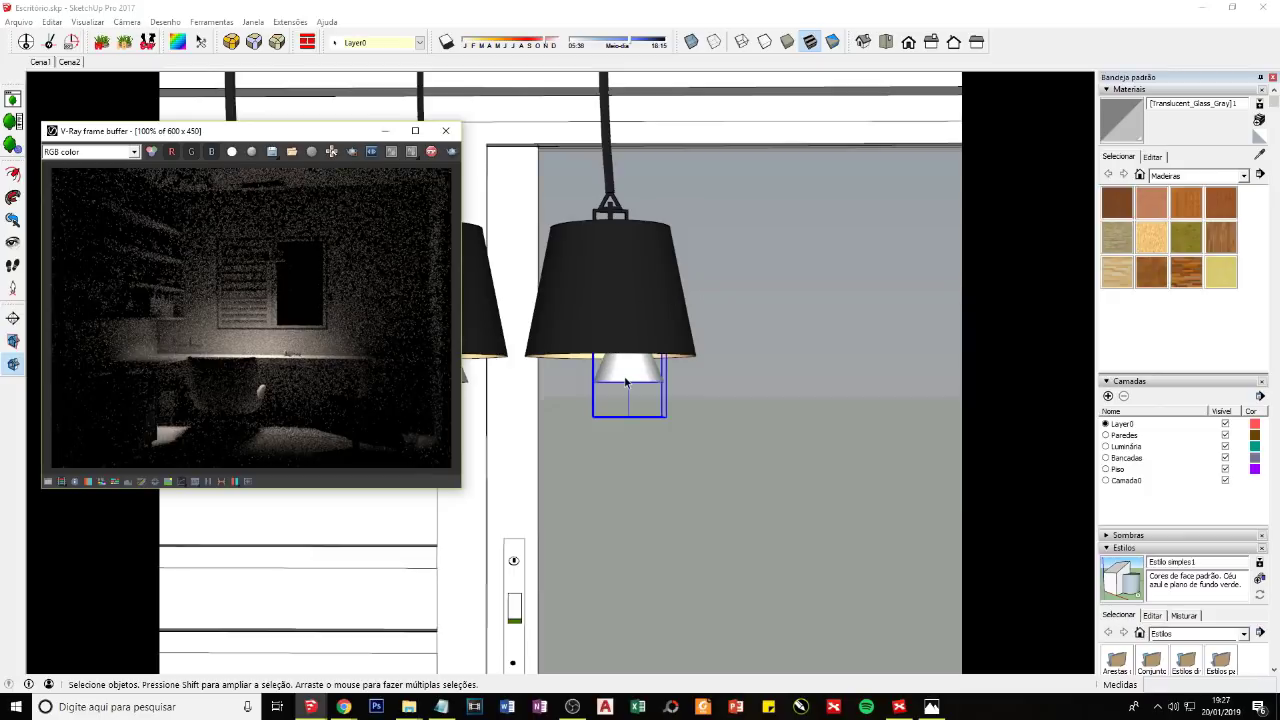
click(626, 381)
key(q)
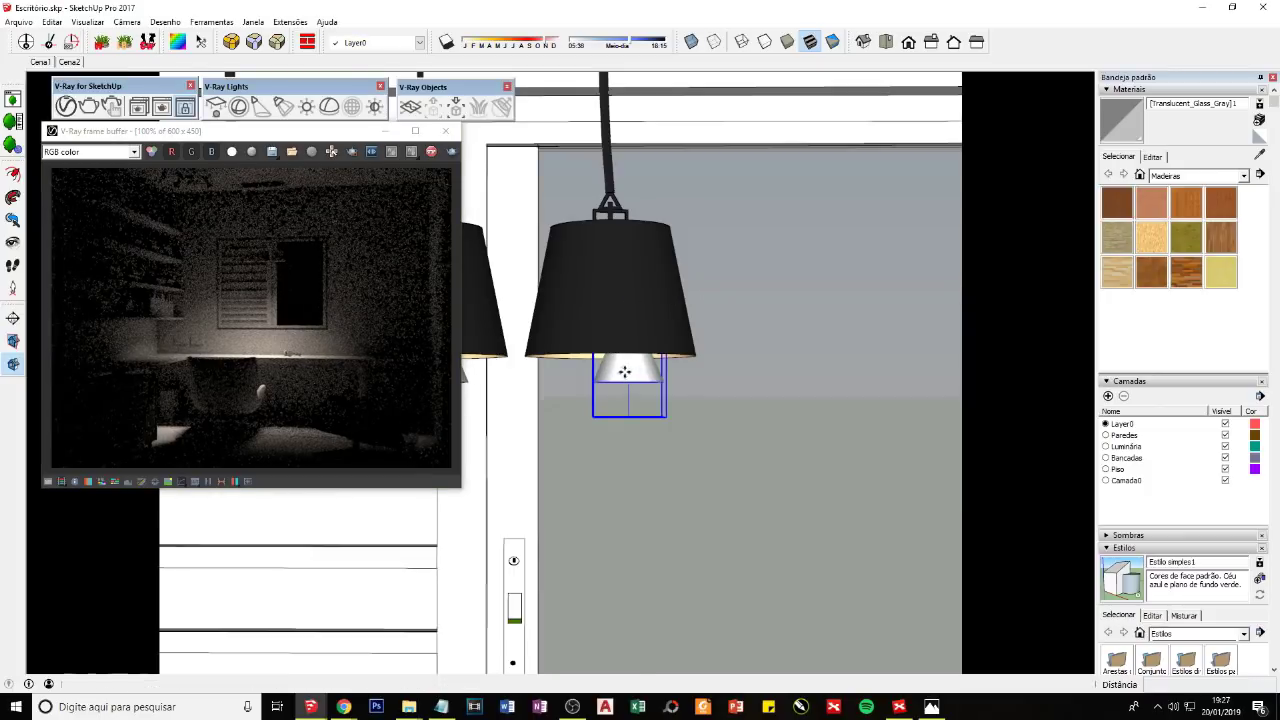
click(630, 350)
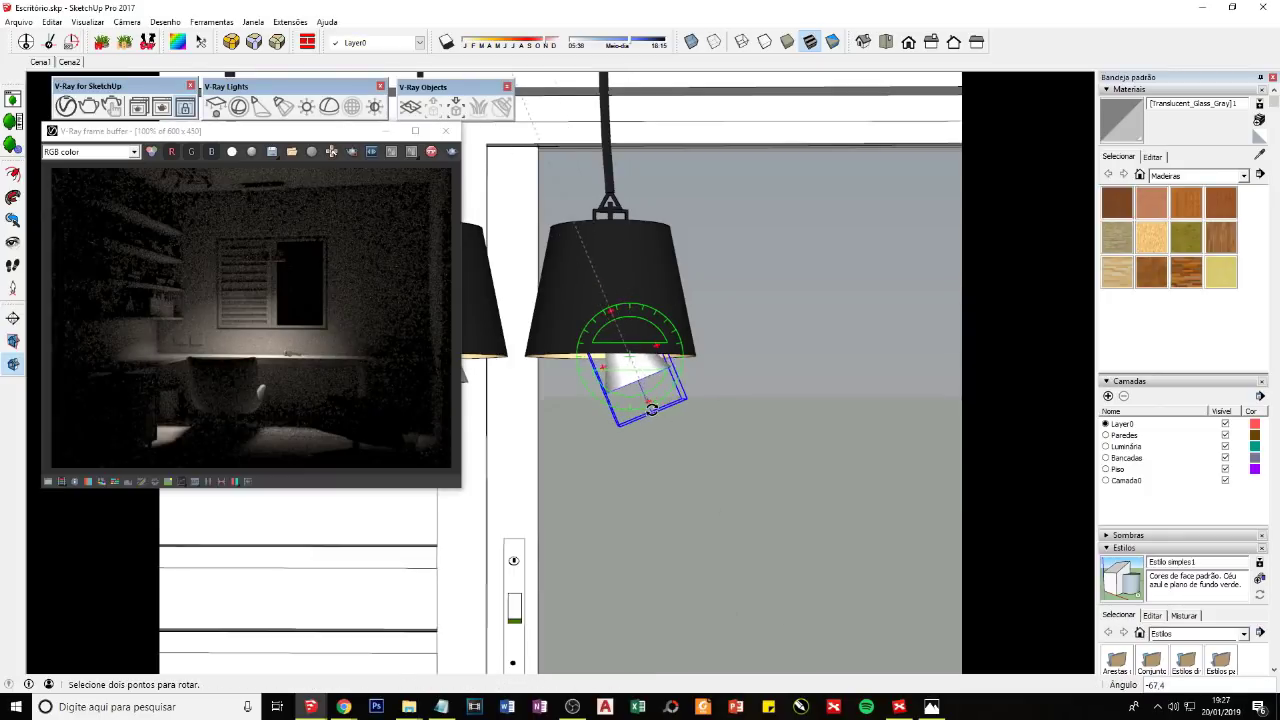
click(651, 407)
key(m)
click(736, 266)
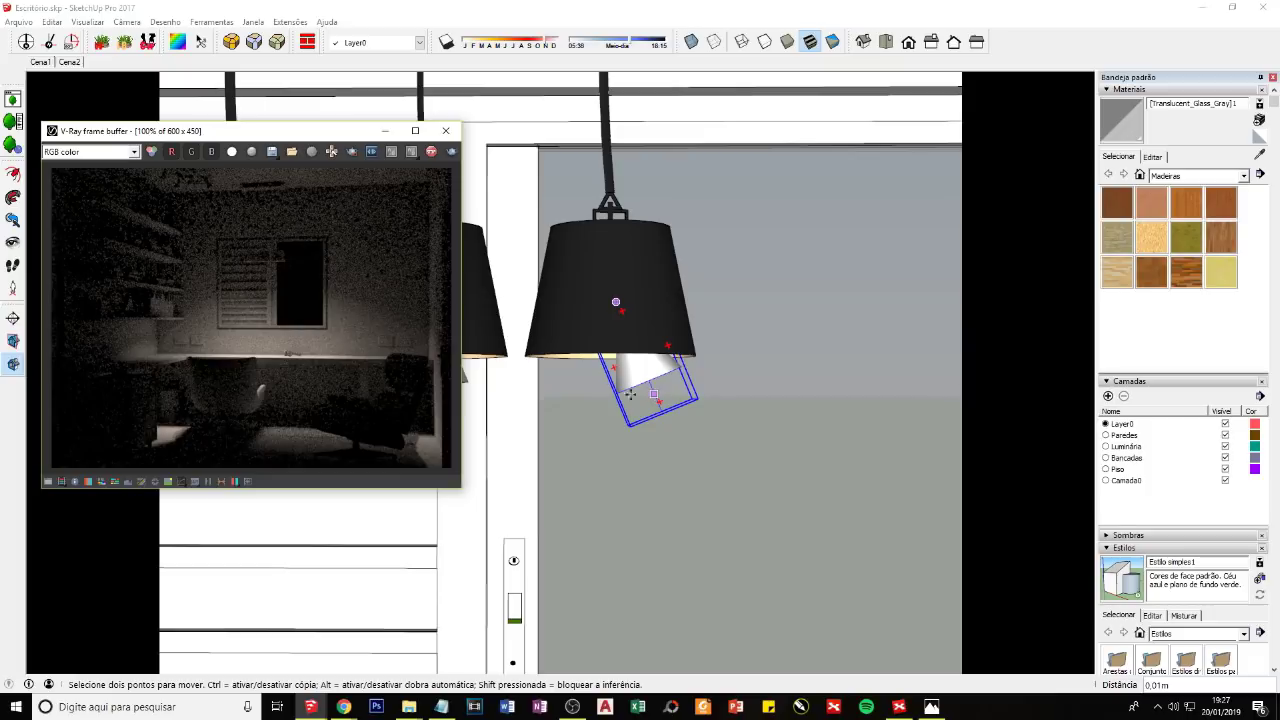
Step: Orbit out to view all three pendant lamps
scroll(623, 398, down, 5)
mouse_move(682, 440)
middle_down()
mouse_move(716, 304)
mouse_move(744, 403)
middle_up()
scroll(744, 403, down, 4)
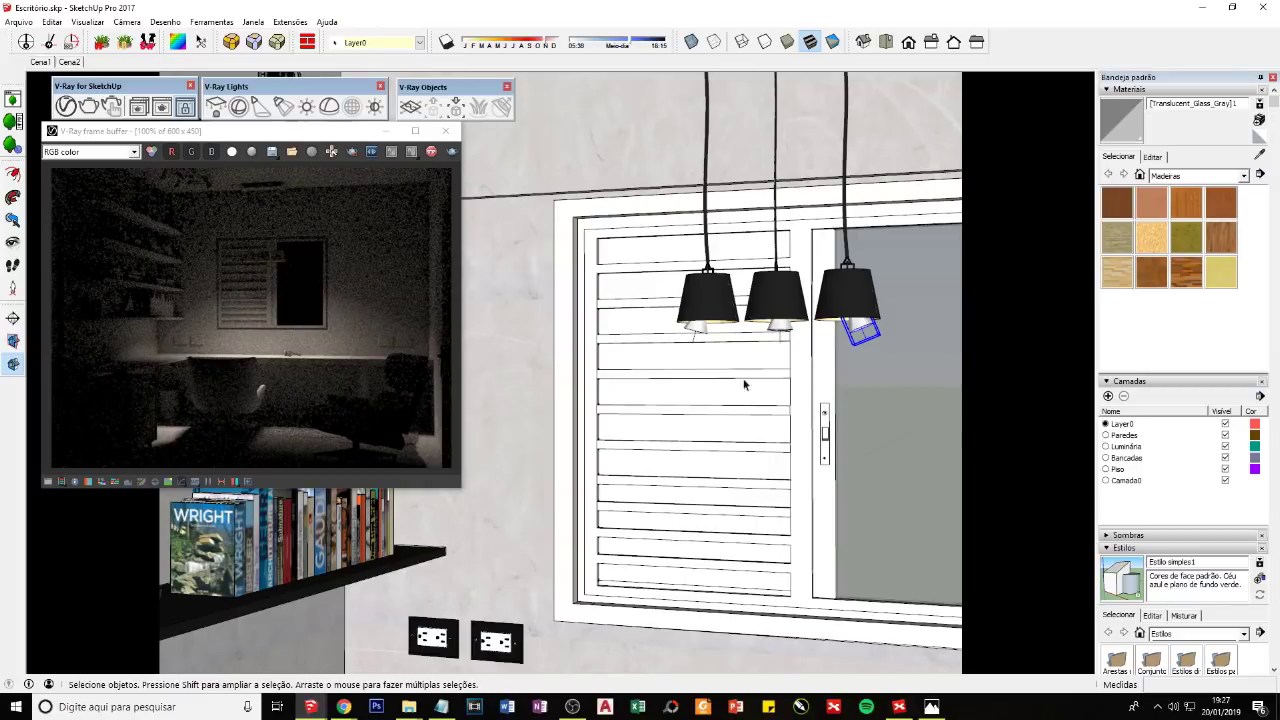
middle_drag(673, 360, 694, 366)
middle_drag(632, 400, 651, 391)
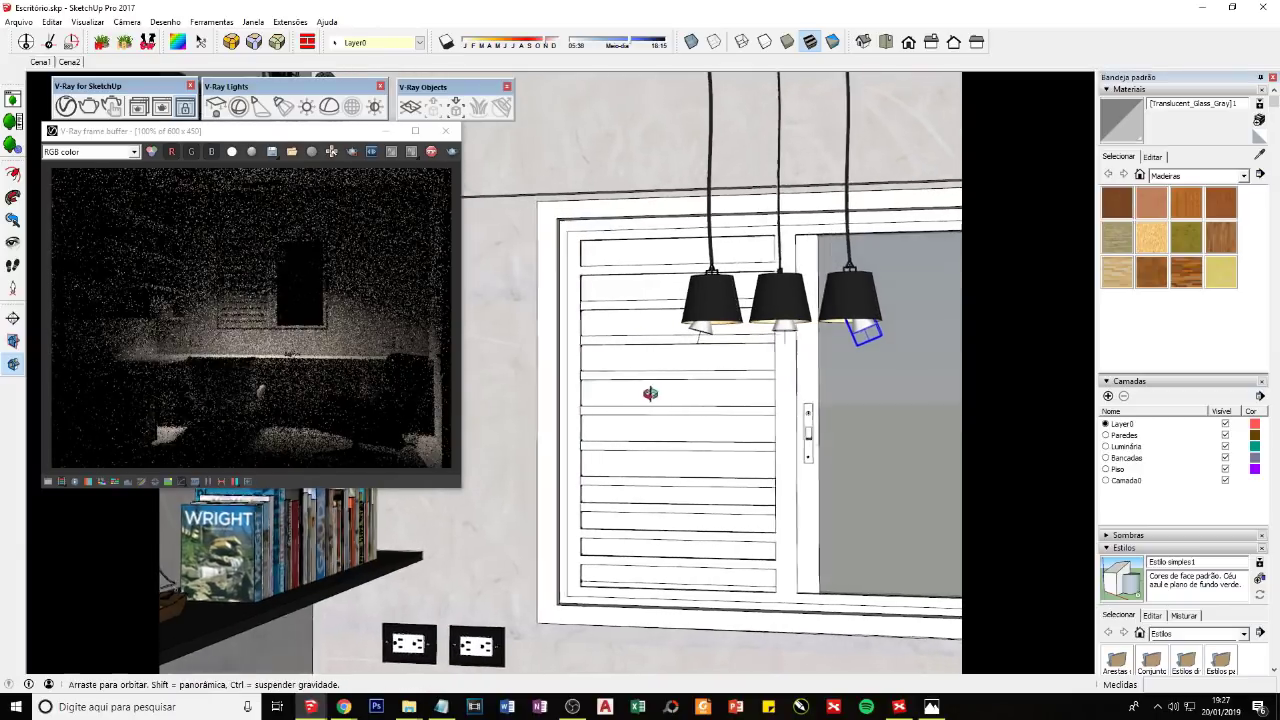
Step: Switch to the Cena1 scene and reopen the frame buffer with its colour correction panel
click(50, 63)
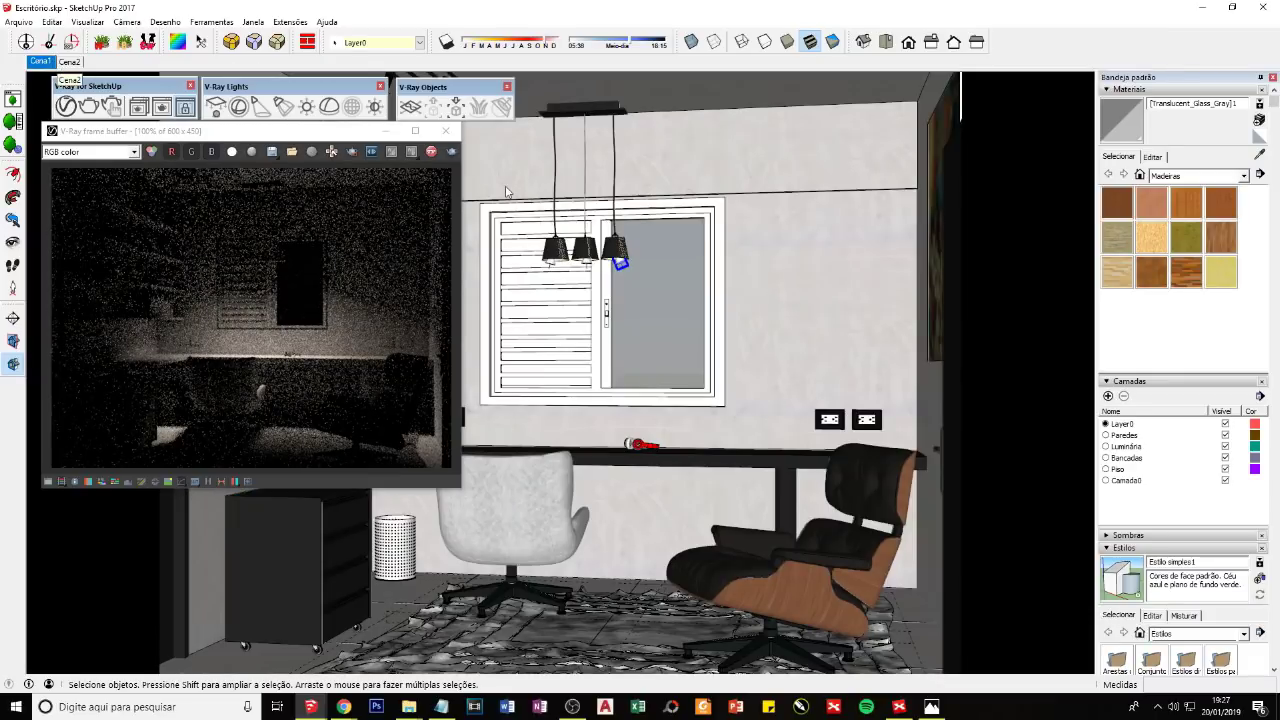
click(431, 152)
click(385, 130)
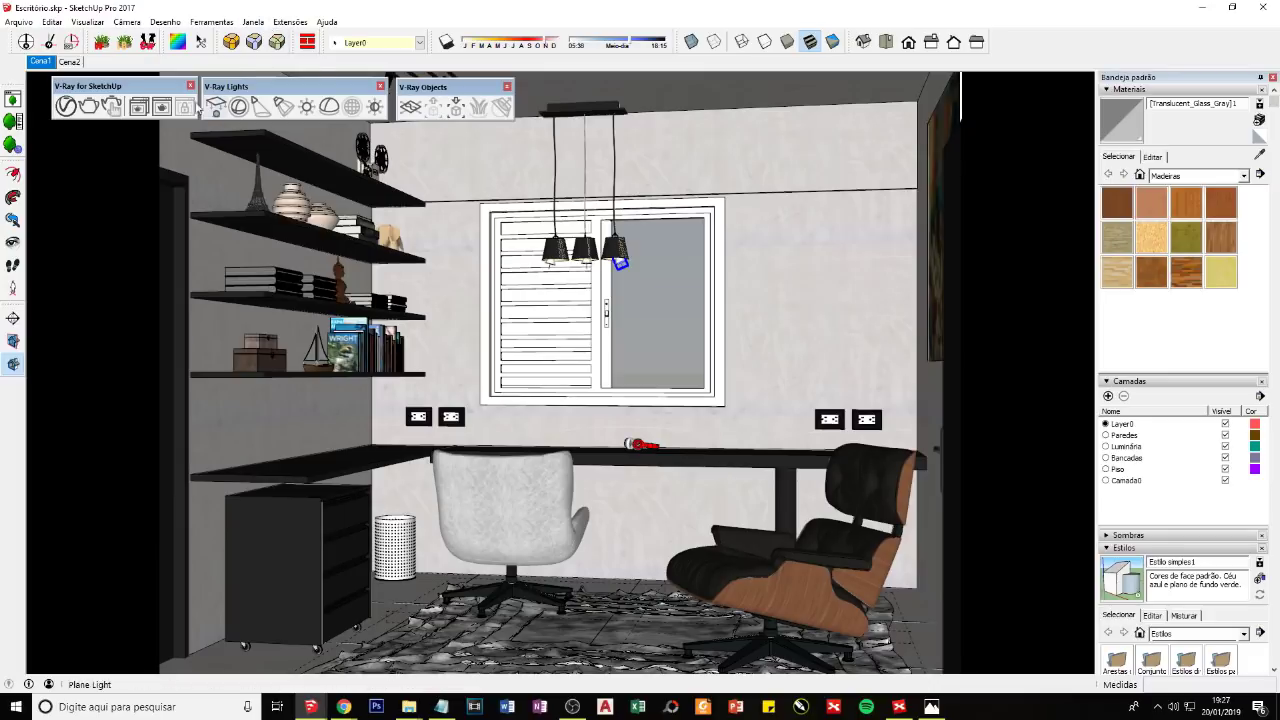
click(145, 111)
click(48, 481)
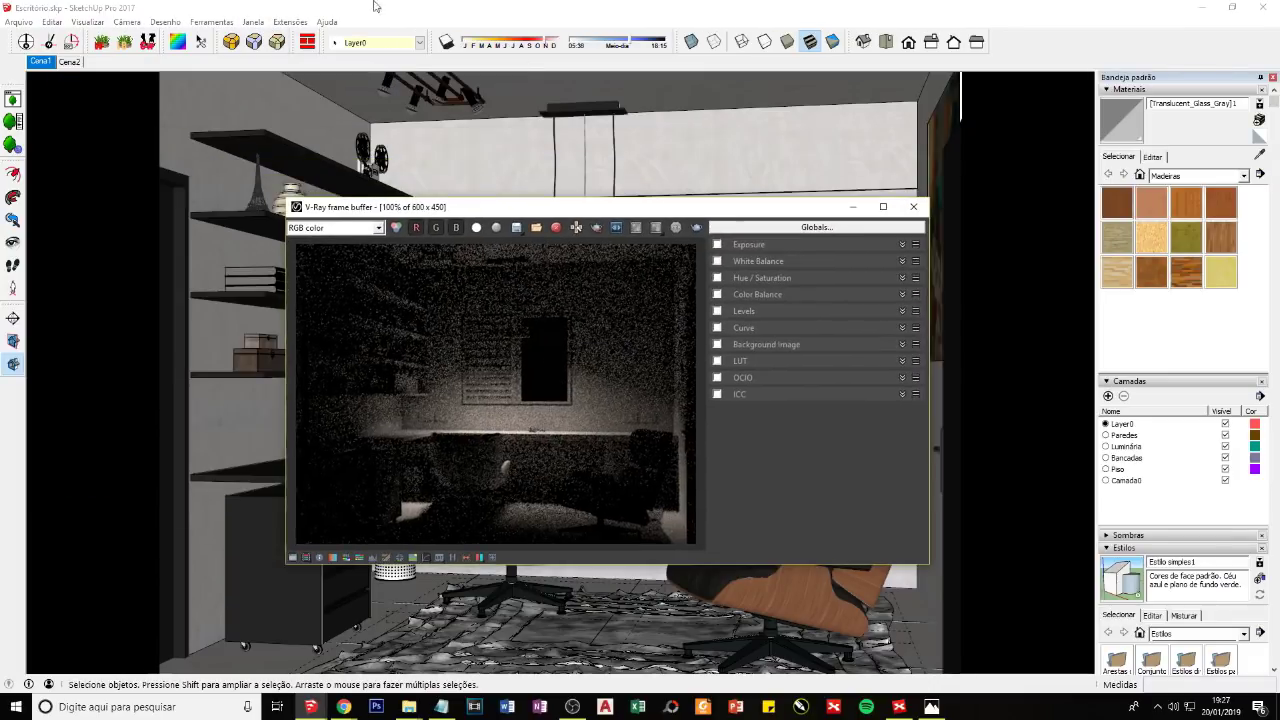
click(375, 7)
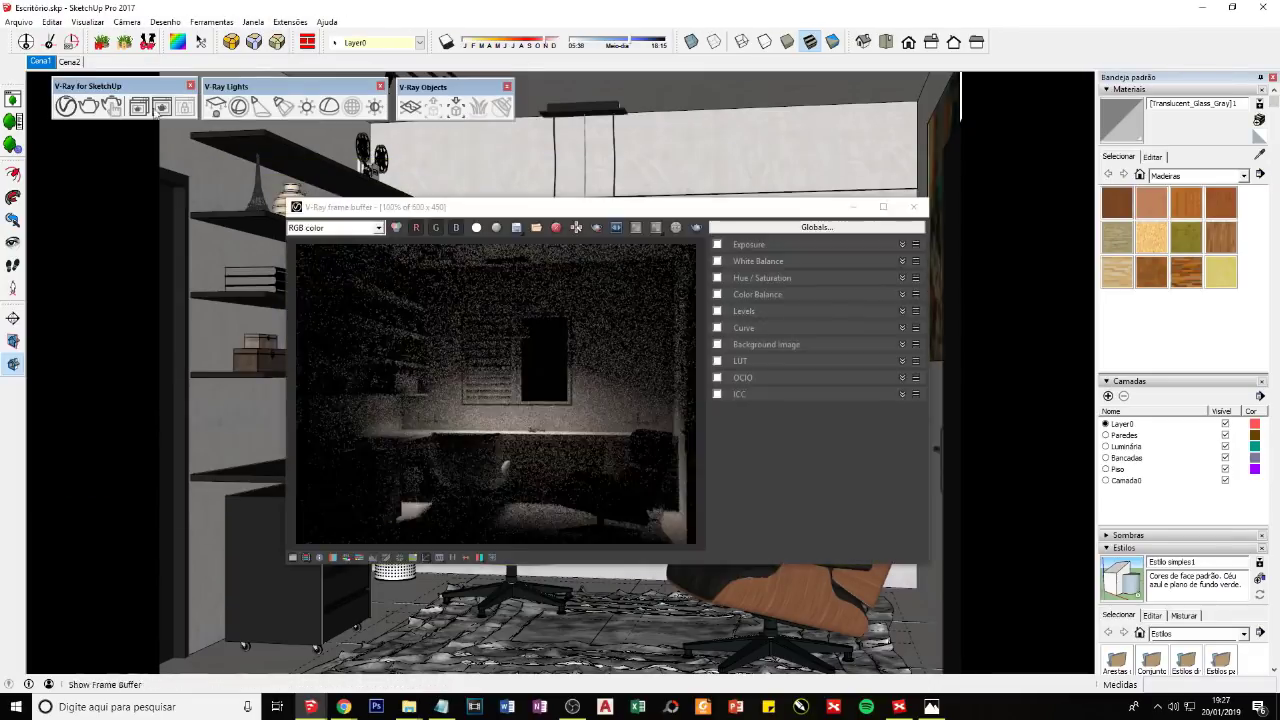
Step: Turn off Progressive in the V-Ray render settings and start a new render
click(62, 105)
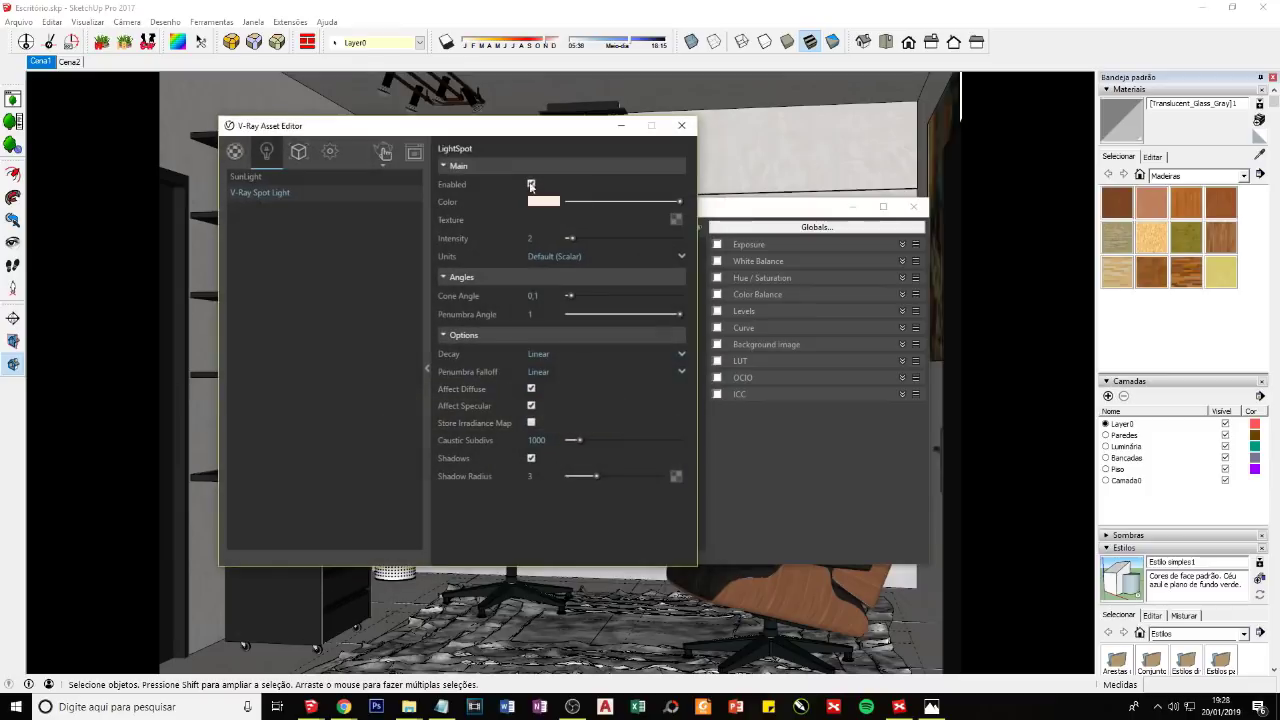
click(329, 155)
click(401, 219)
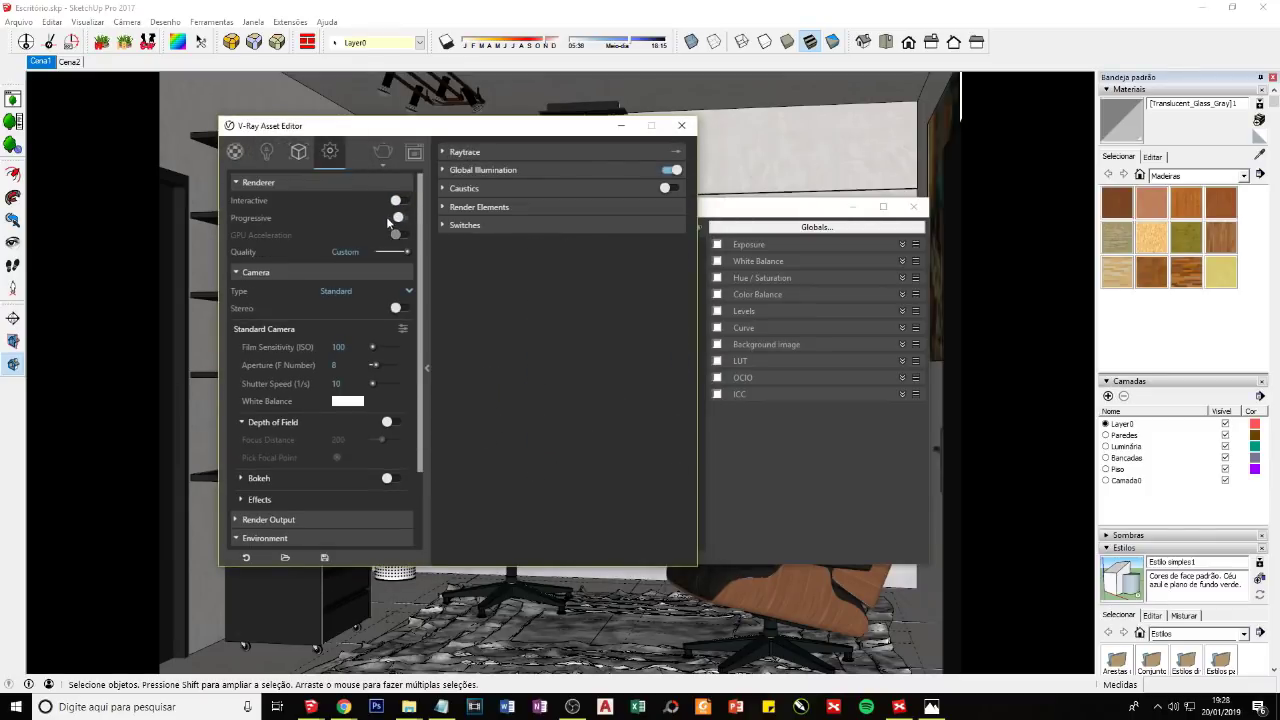
click(372, 157)
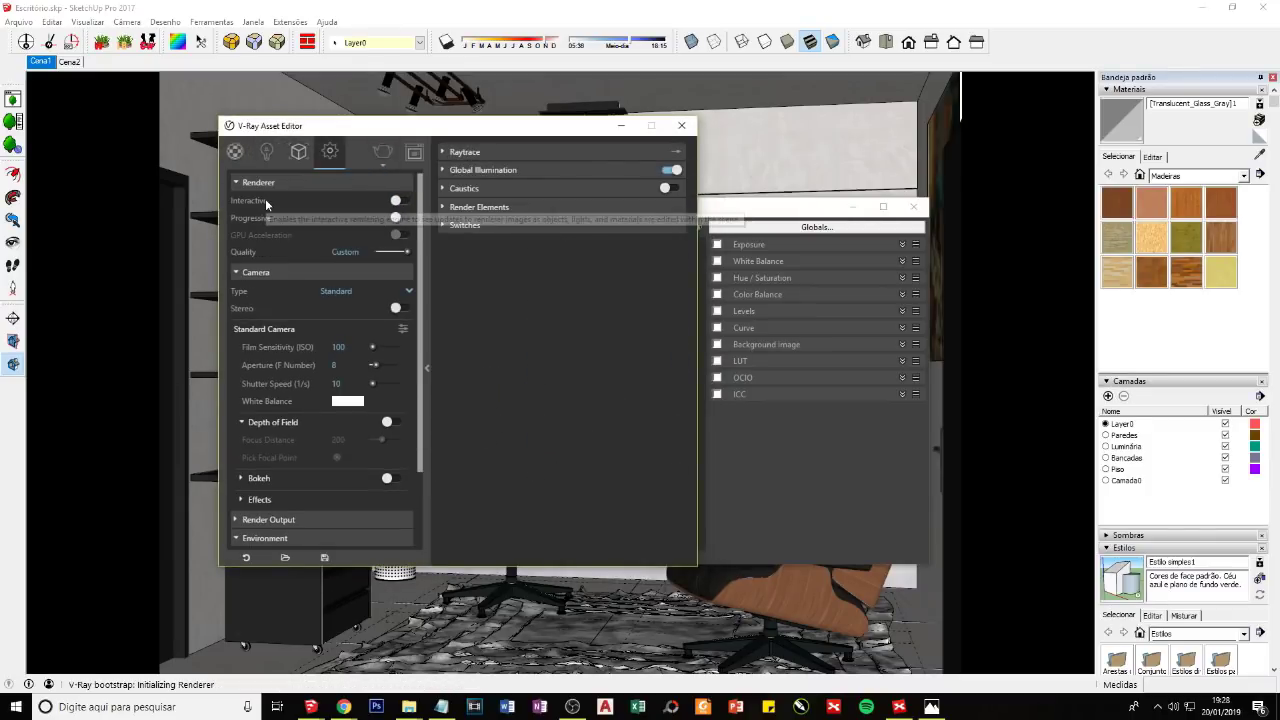
click(427, 369)
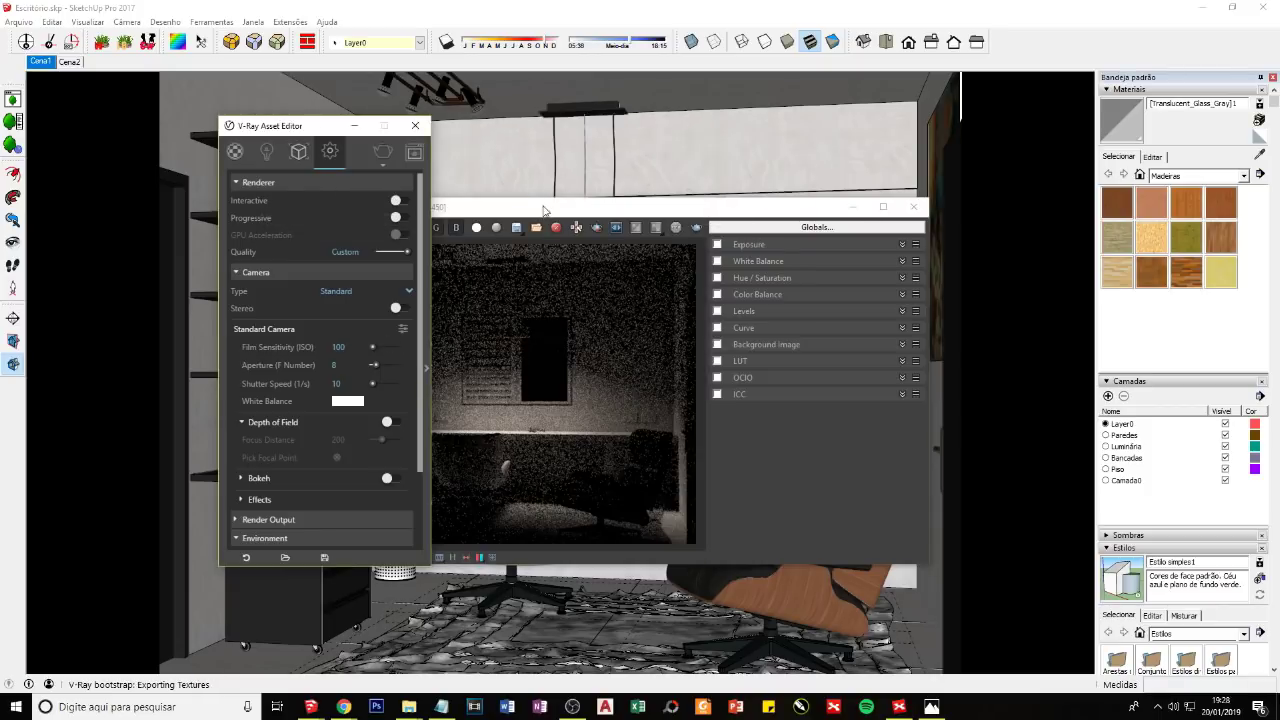
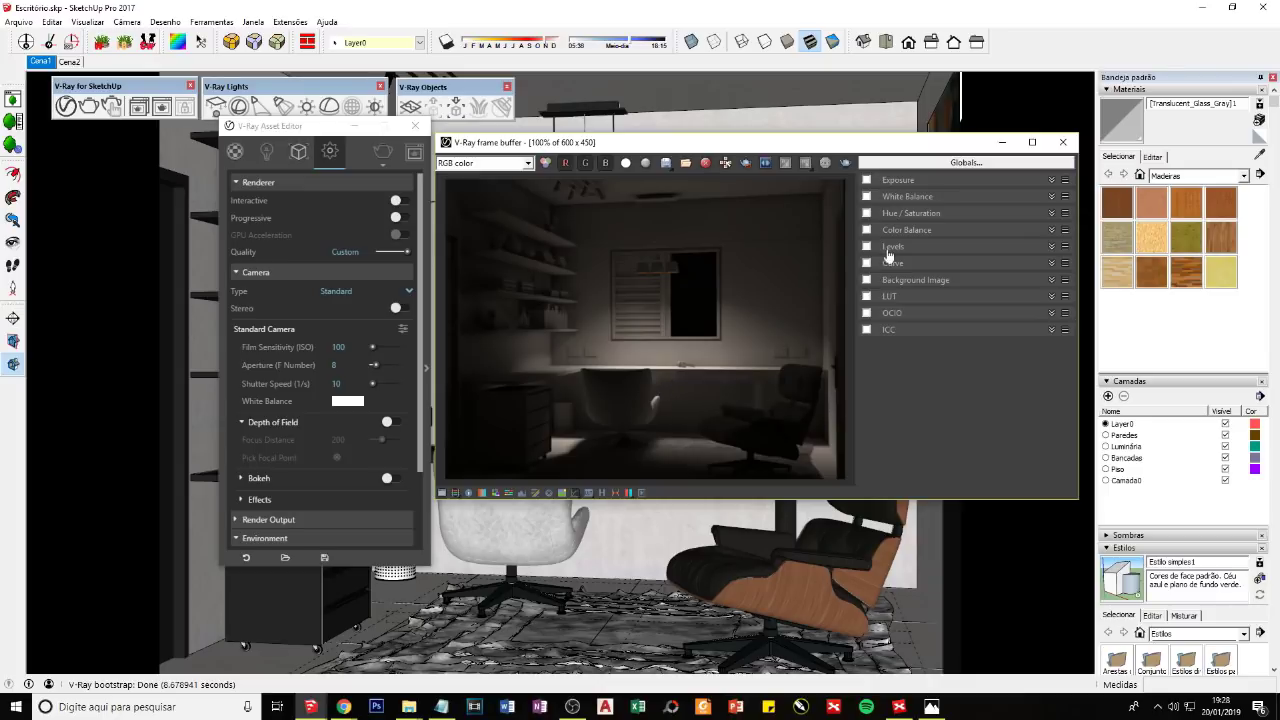
Step: Enable exposure correction and raise the exposure to about 1.38 to brighten the render
click(893, 183)
mouse_move(953, 206)
mouse_down()
mouse_move(992, 229)
mouse_move(967, 251)
mouse_up()
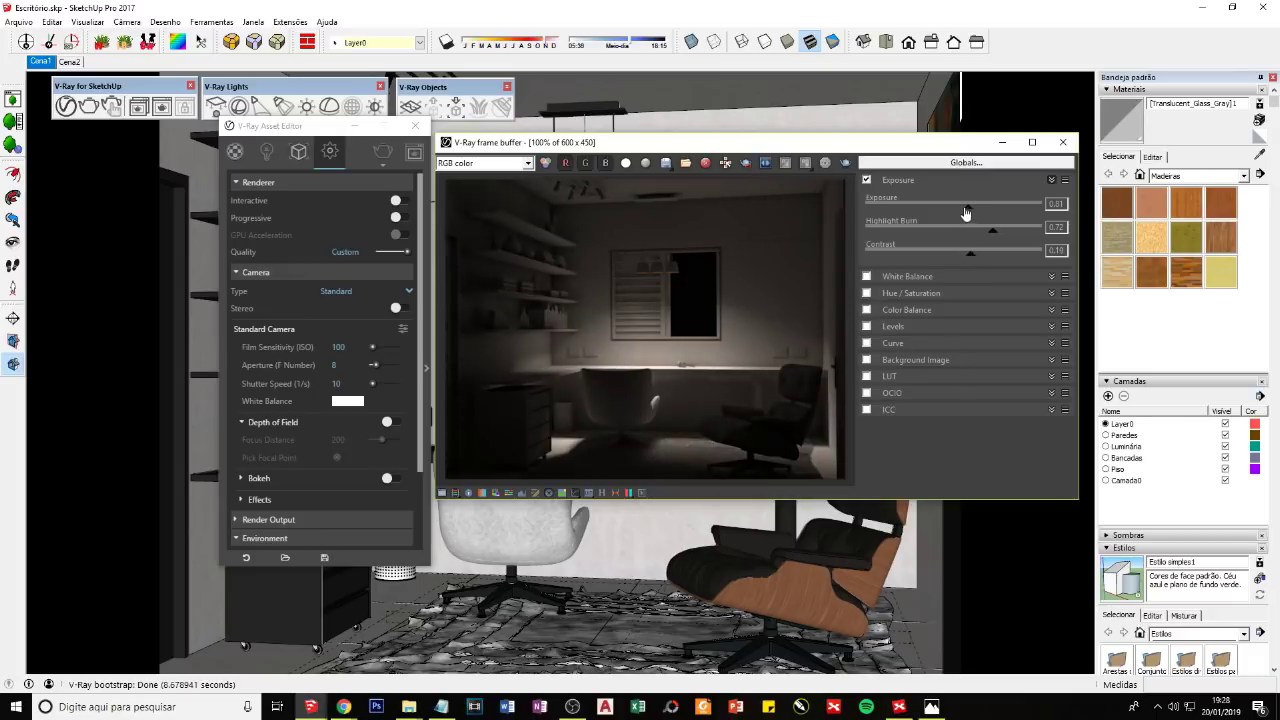
drag(966, 207, 978, 208)
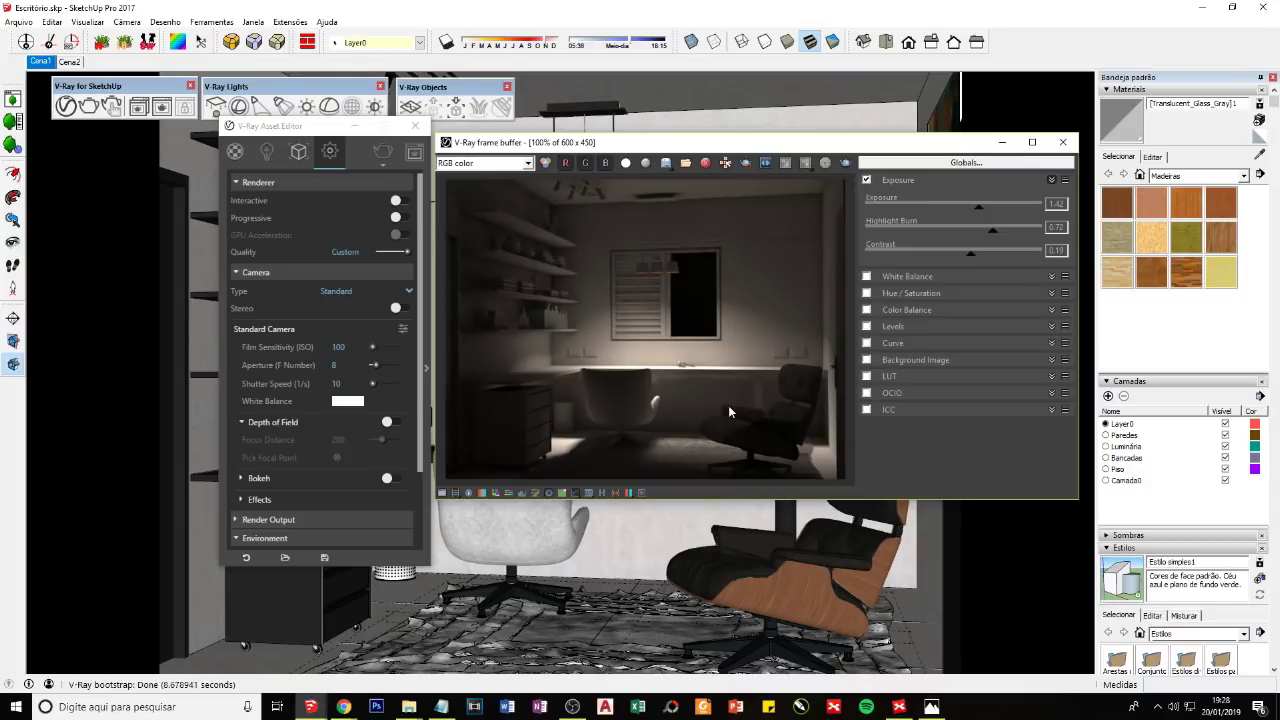
Step: Reset exposure correction to 0.00, 1.00, 0.00 and show the render history
click(1065, 180)
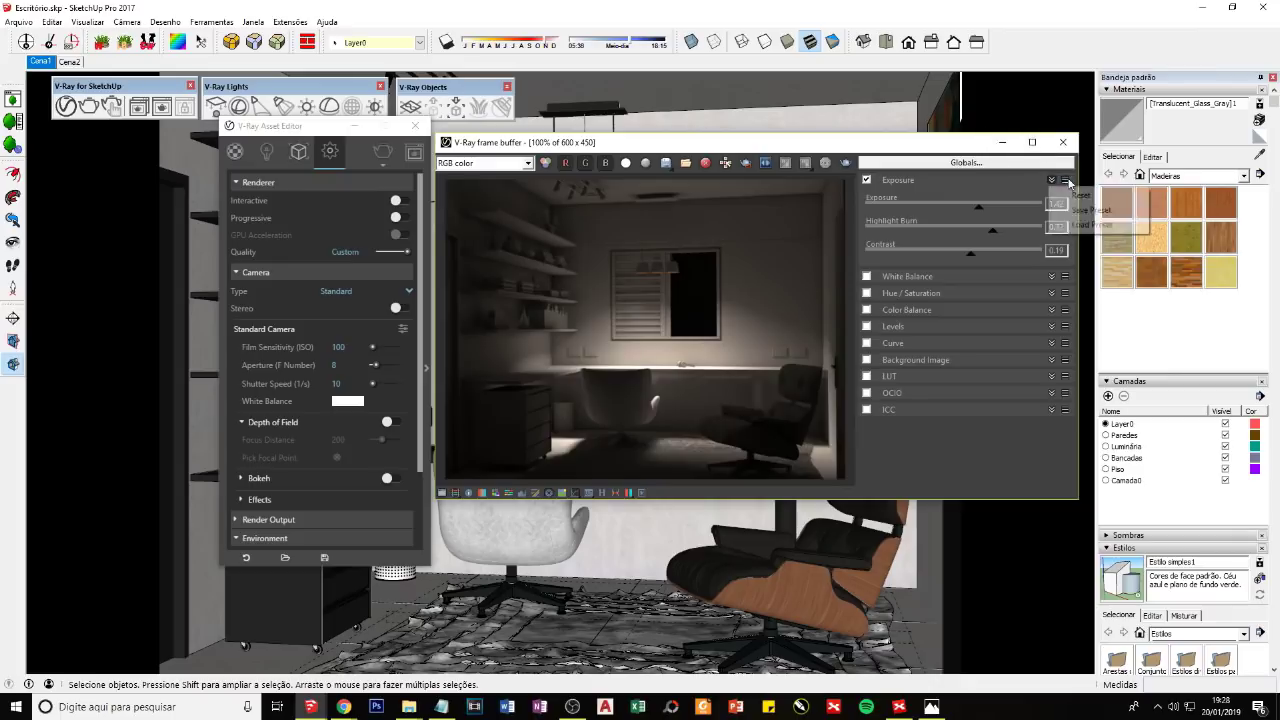
click(1078, 195)
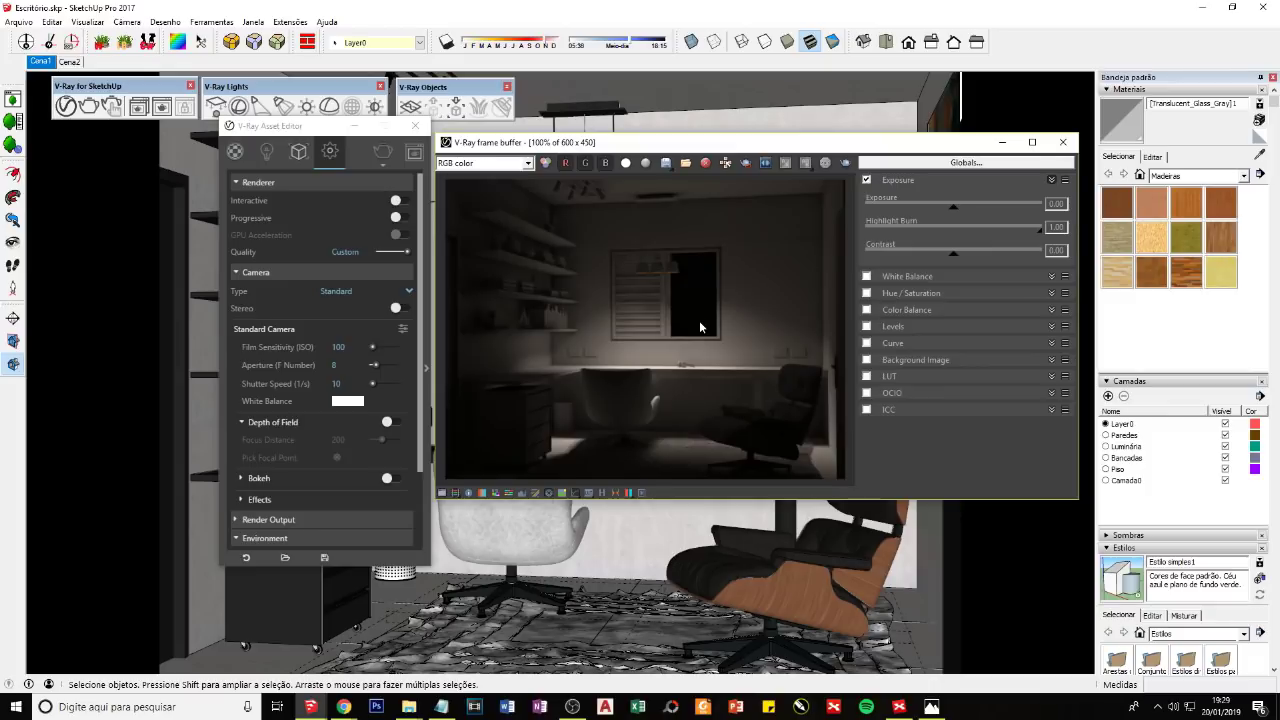
click(601, 492)
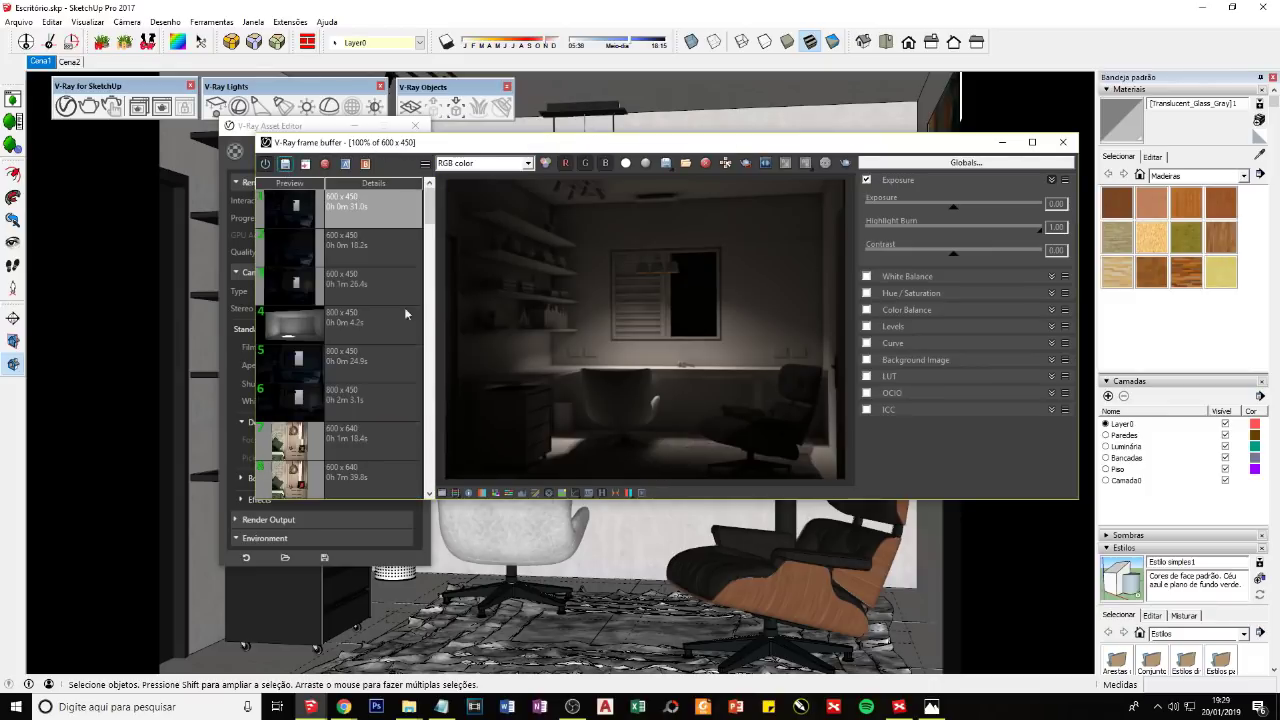
Step: Save the current render to the history and enlarge the frame buffer to show the full image
click(340, 212)
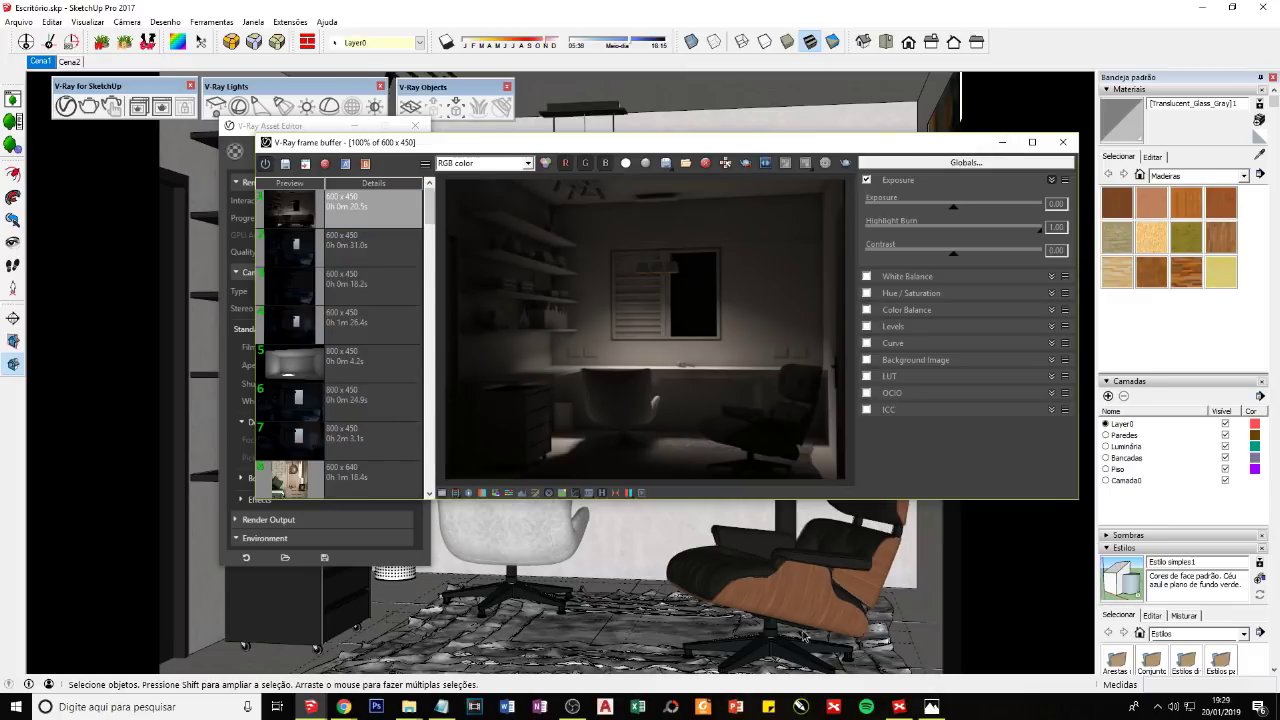
click(899, 706)
scroll(504, 610, down, 1)
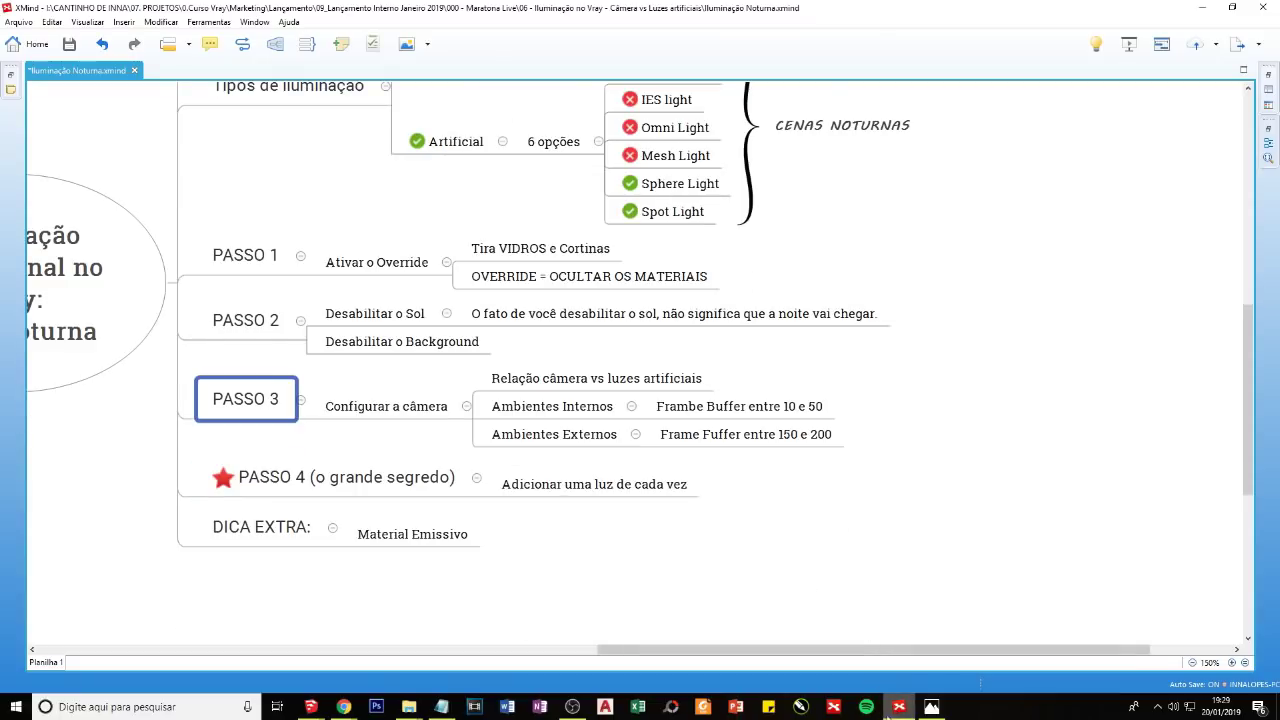
click(899, 706)
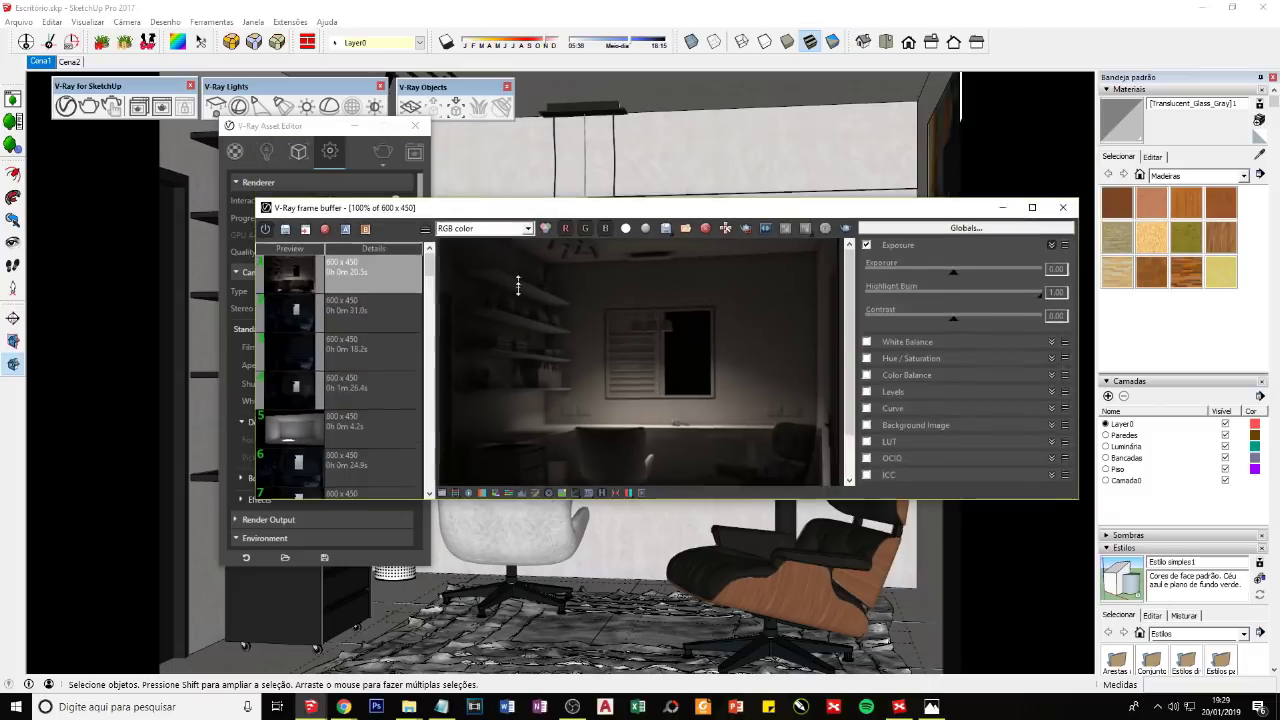
mouse_move(548, 306)
mouse_down()
mouse_move(541, 114)
mouse_move(544, 200)
mouse_up()
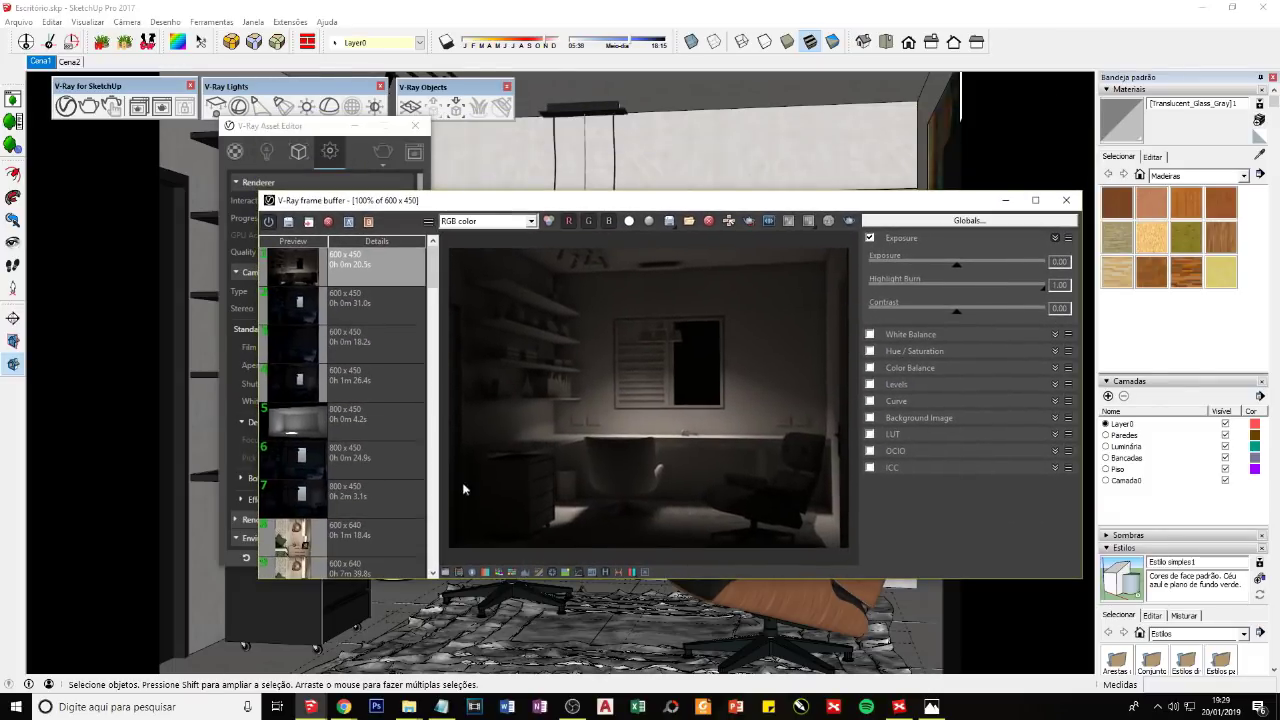
Step: Hide the history and color-correction panels, then orbit up to the ceiling track lights
click(603, 574)
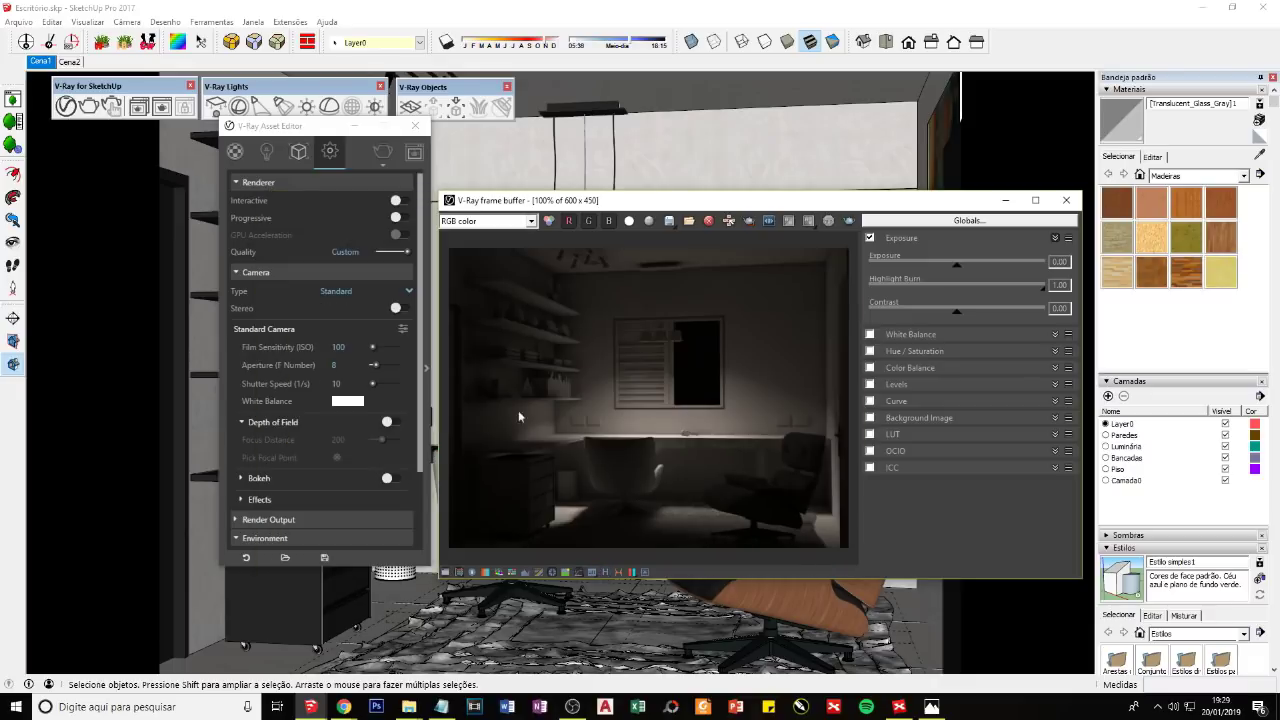
click(446, 573)
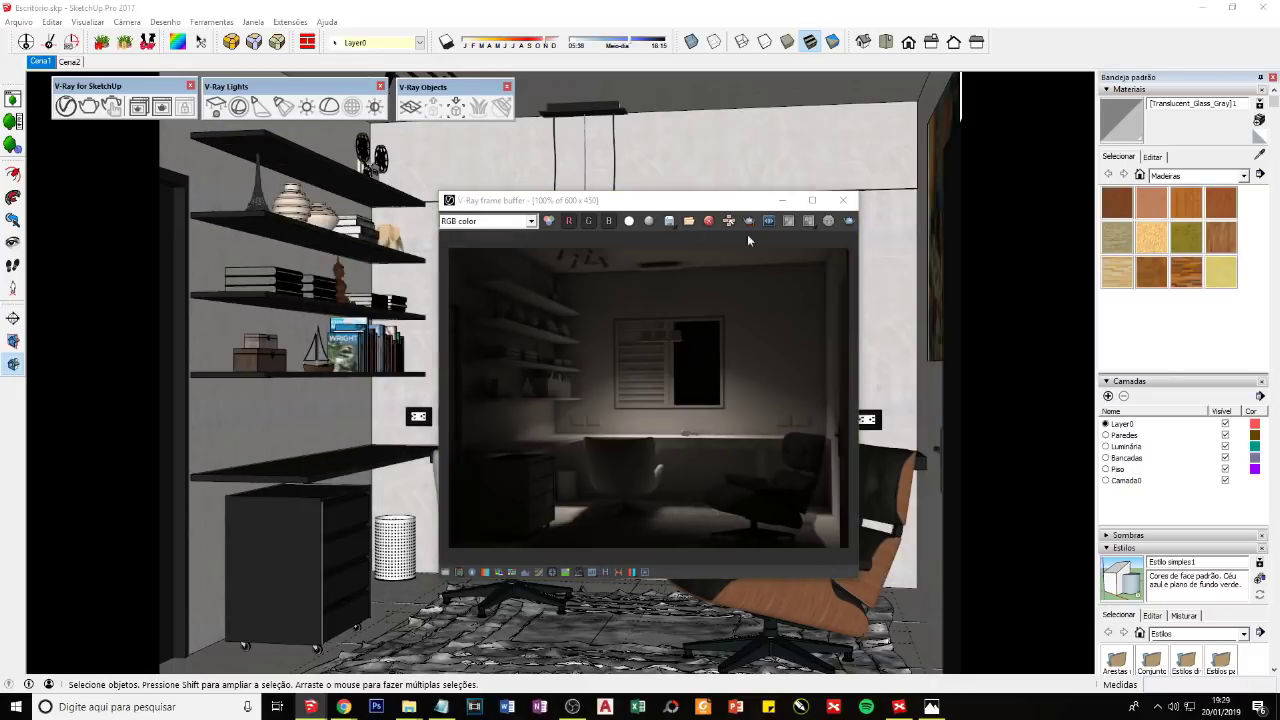
middle_click(603, 400)
middle_drag(603, 400, 589, 216)
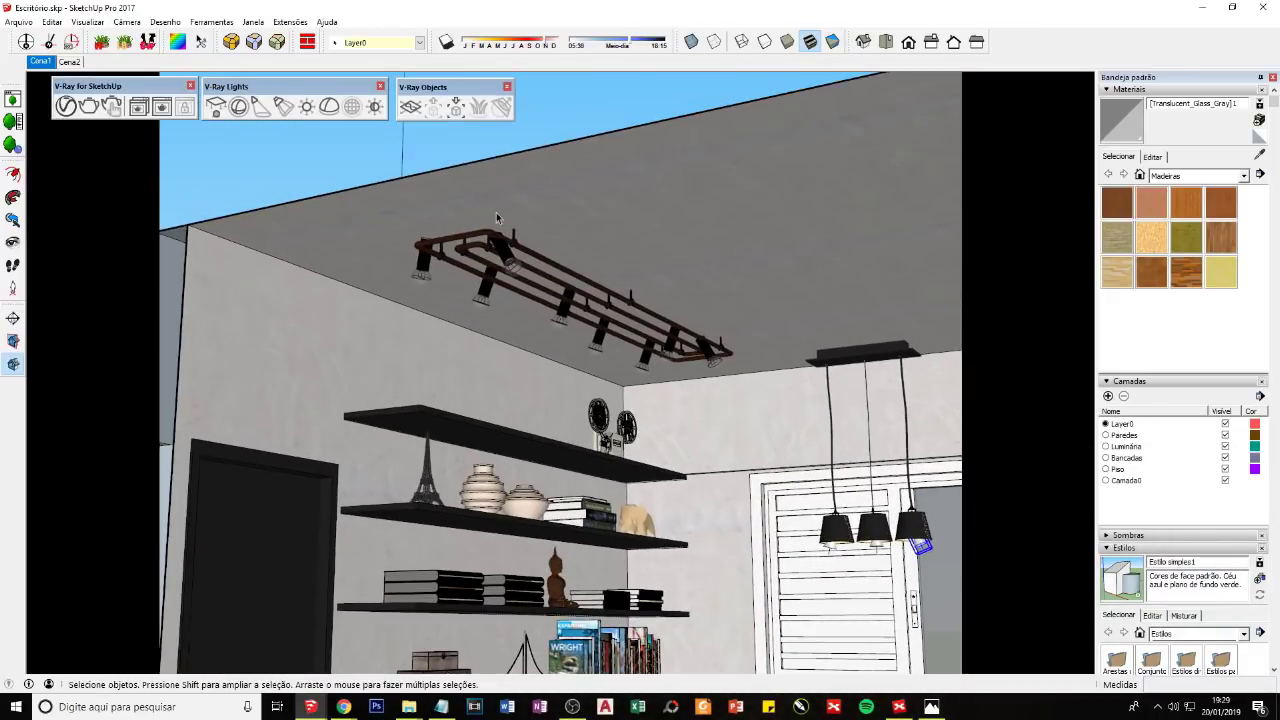
Step: Tilt the view back down and reopen the frame buffer showing the last night render
middle_drag(730, 478, 700, 455)
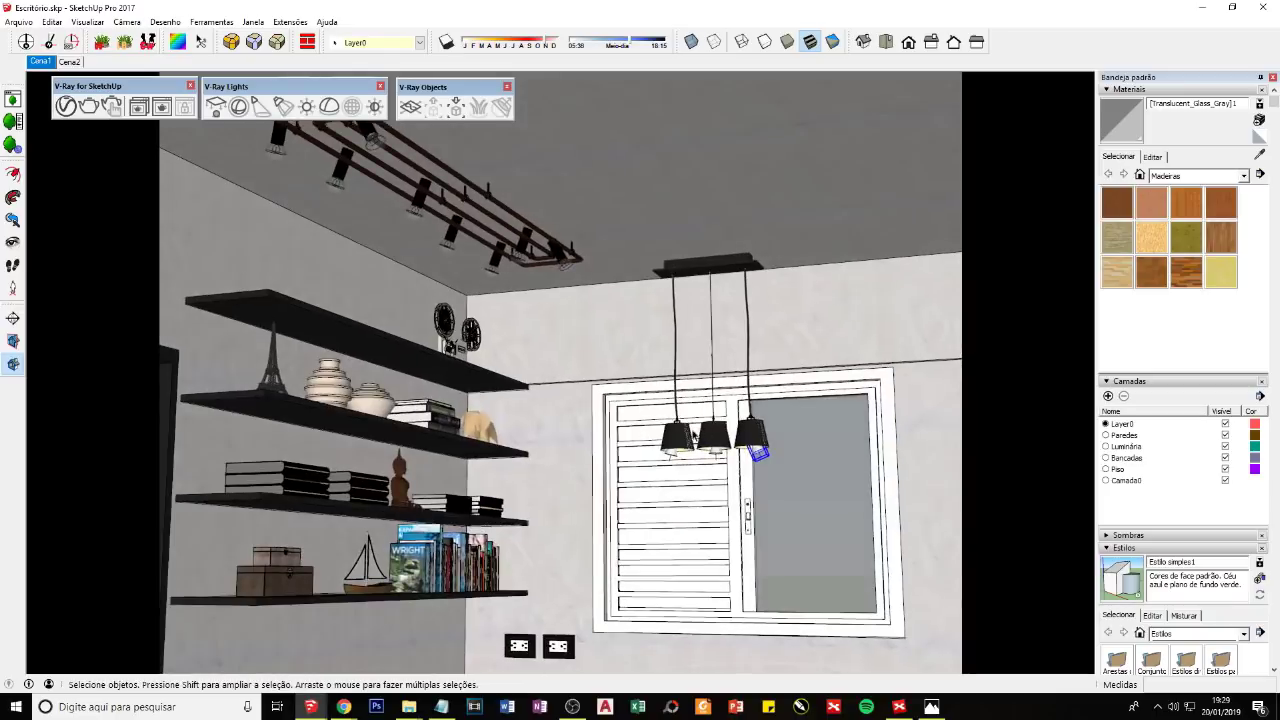
scroll(631, 438, down, 2)
click(138, 106)
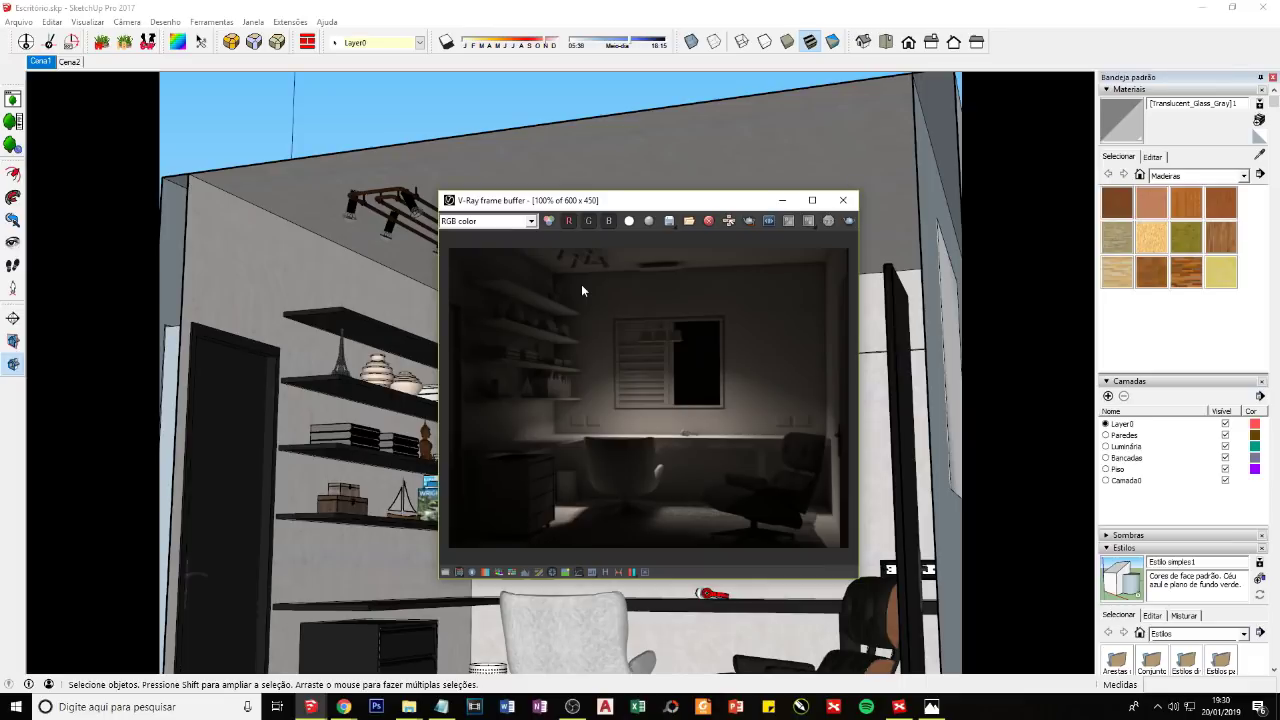
Step: Move the frame buffer aside and list the scene lights: SunLight and V-Ray Spot Light
drag(556, 201, 695, 230)
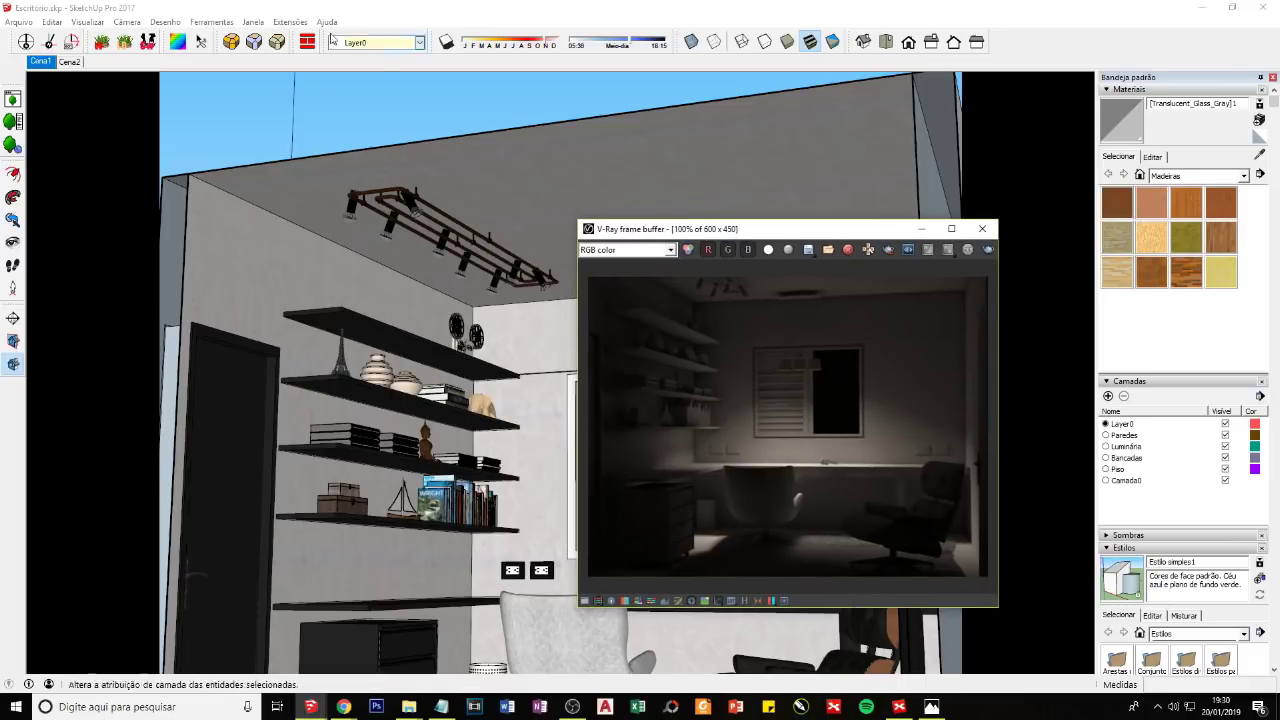
click(336, 136)
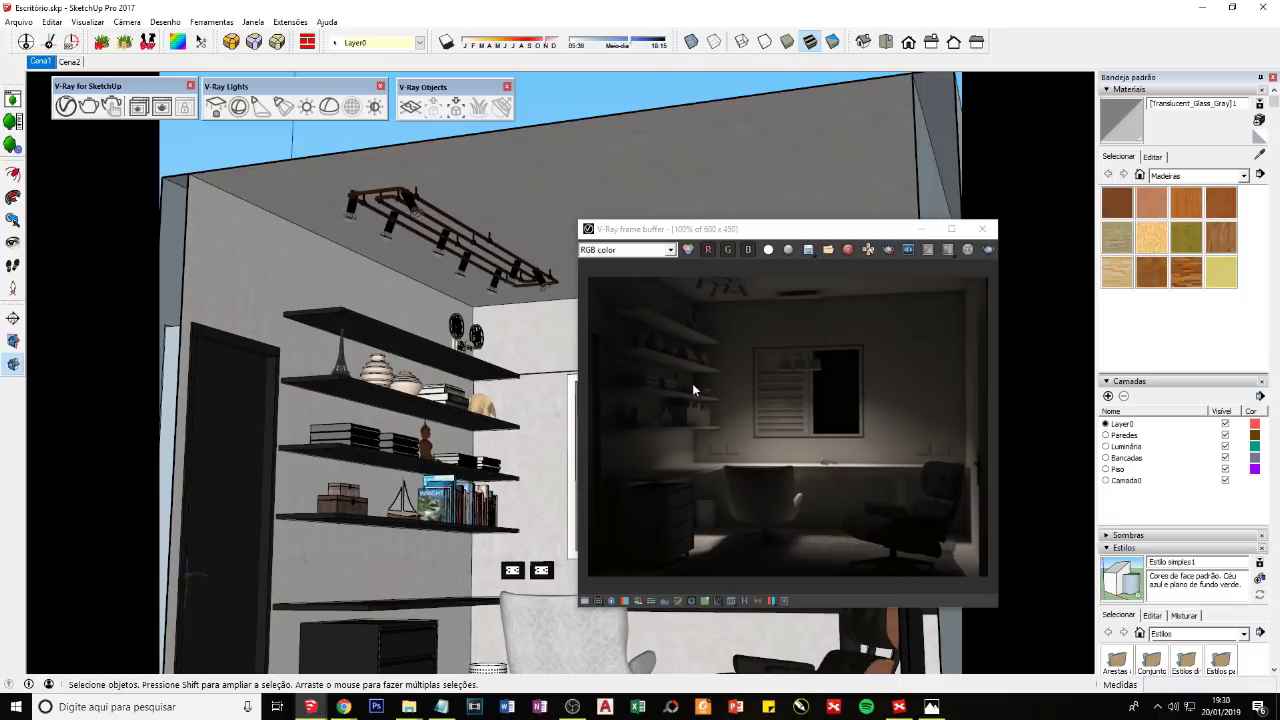
click(65, 106)
click(265, 155)
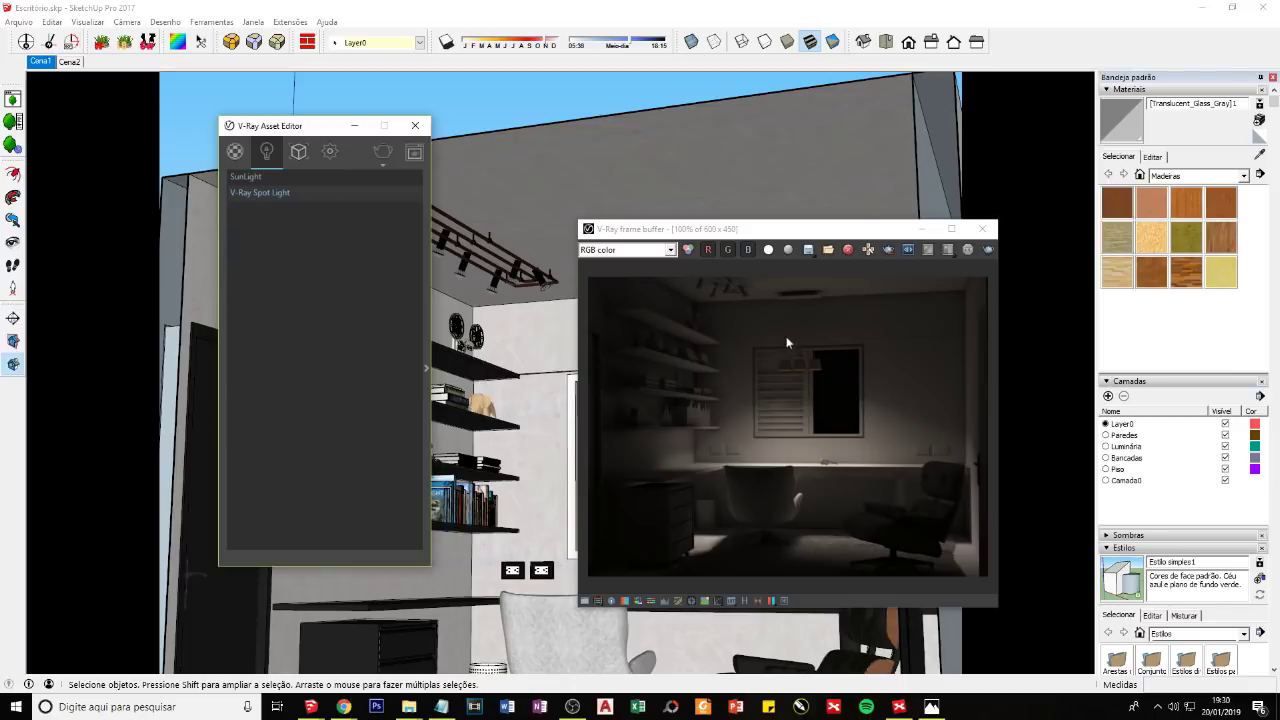
Step: Disable the V-Ray Spot Light and re-render, producing a completely black image
click(427, 364)
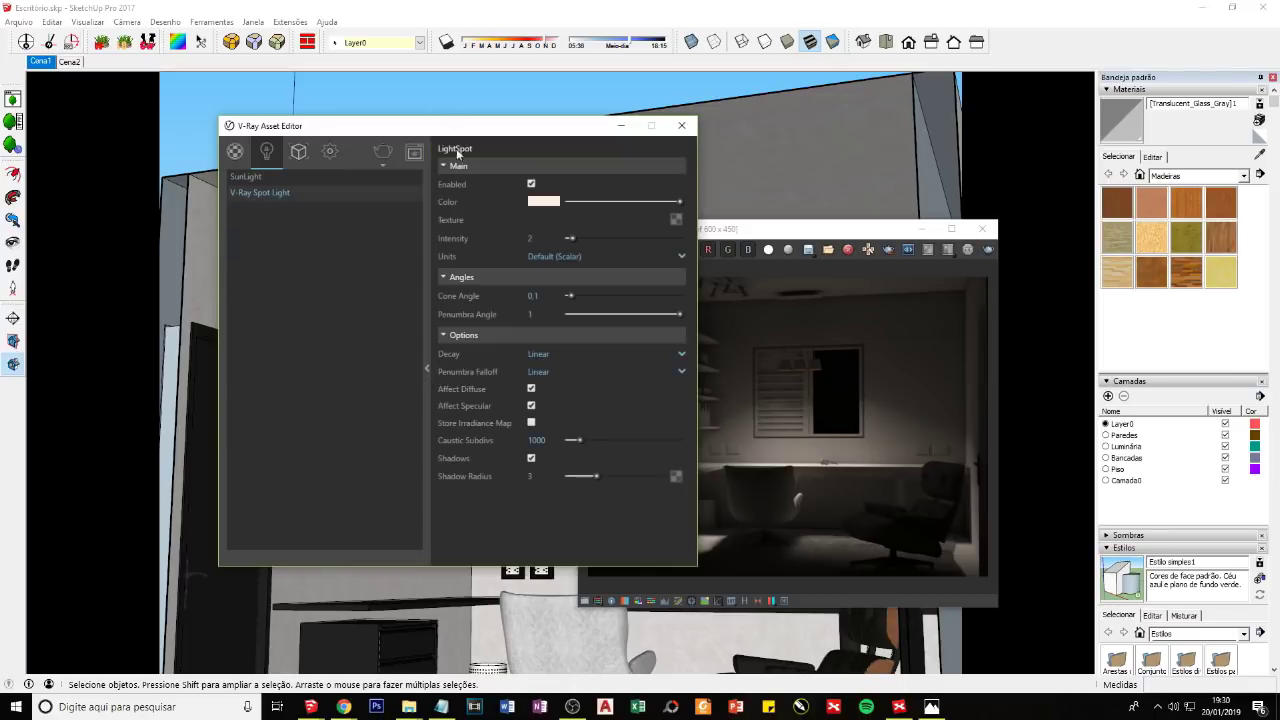
click(531, 184)
click(887, 370)
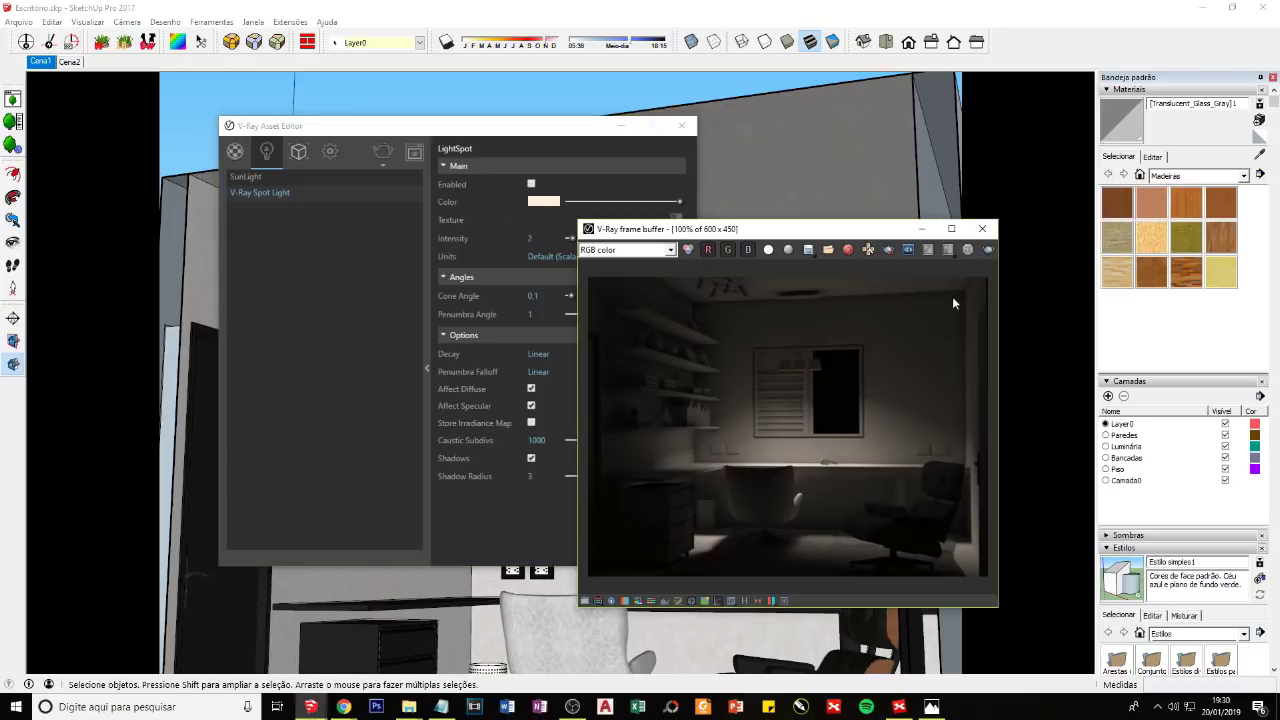
click(987, 250)
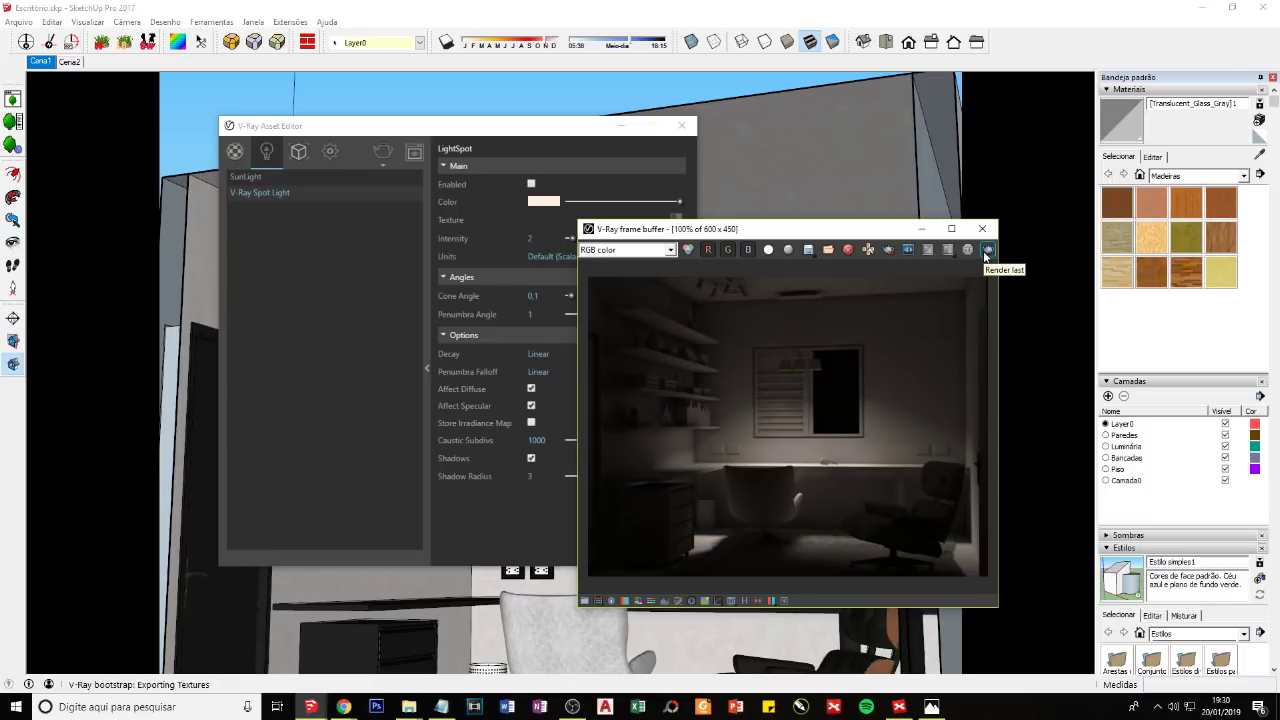
drag(485, 120, 477, 290)
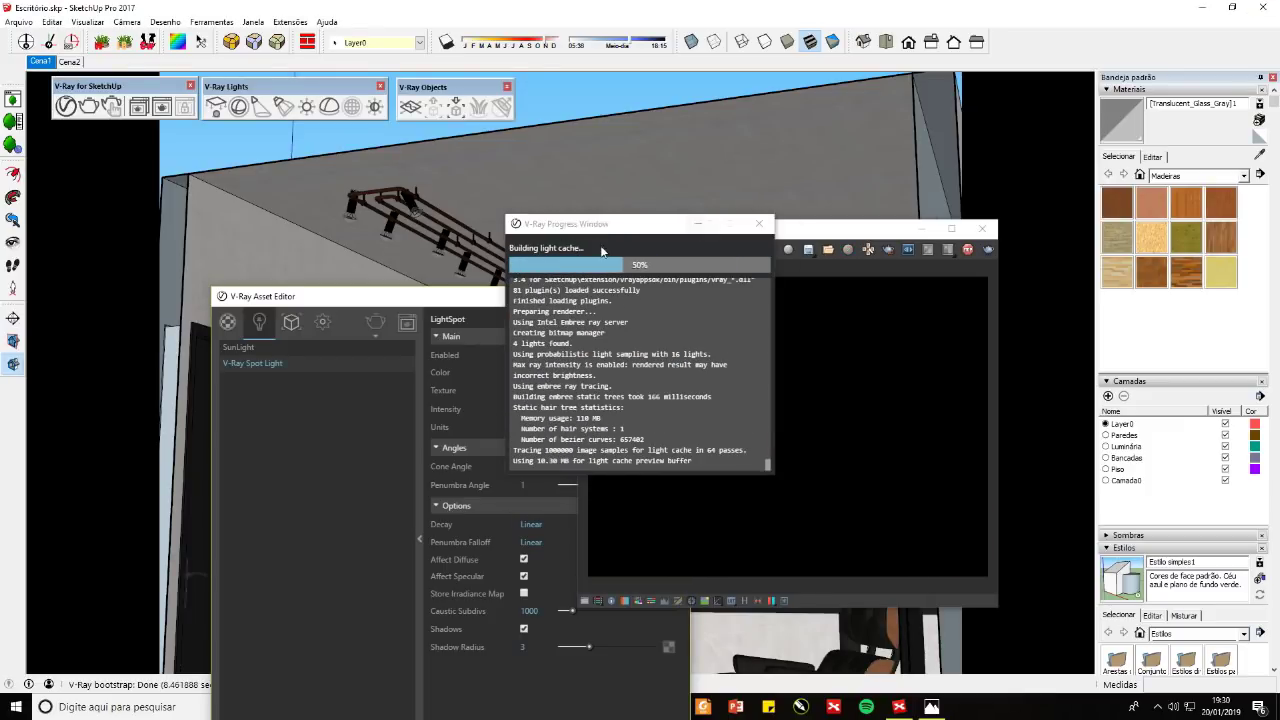
drag(537, 299, 498, 333)
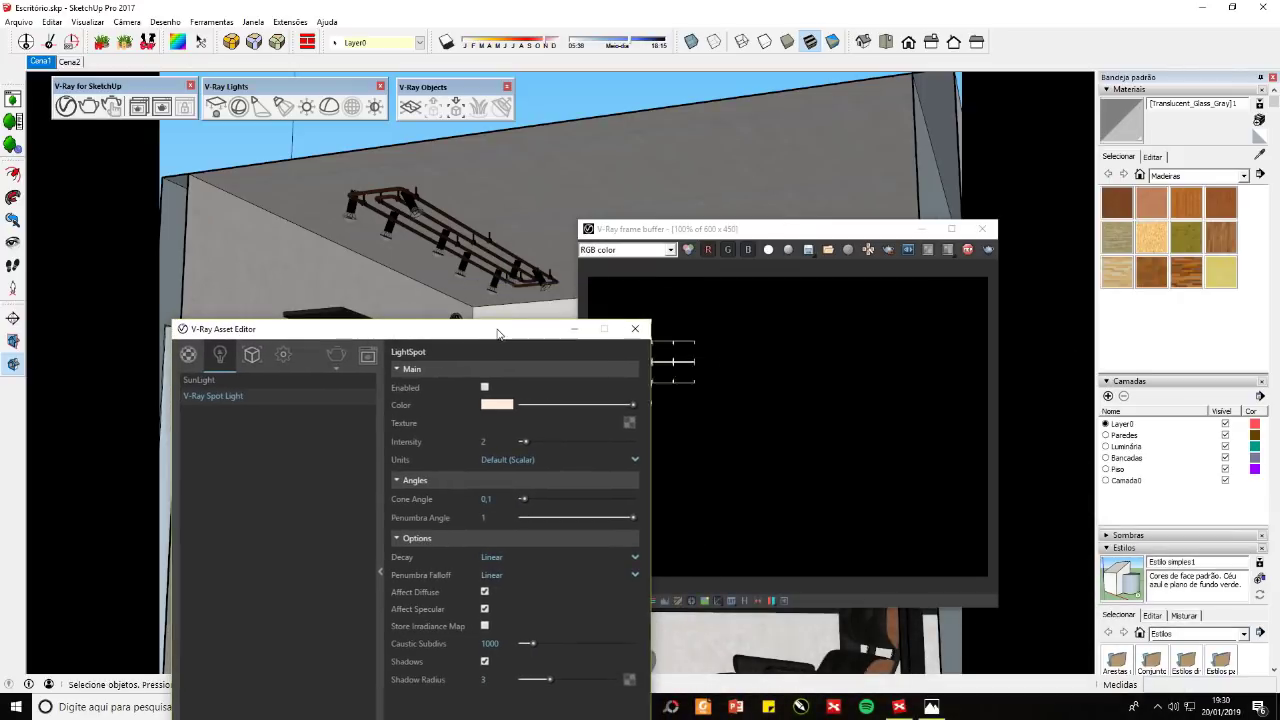
click(927, 268)
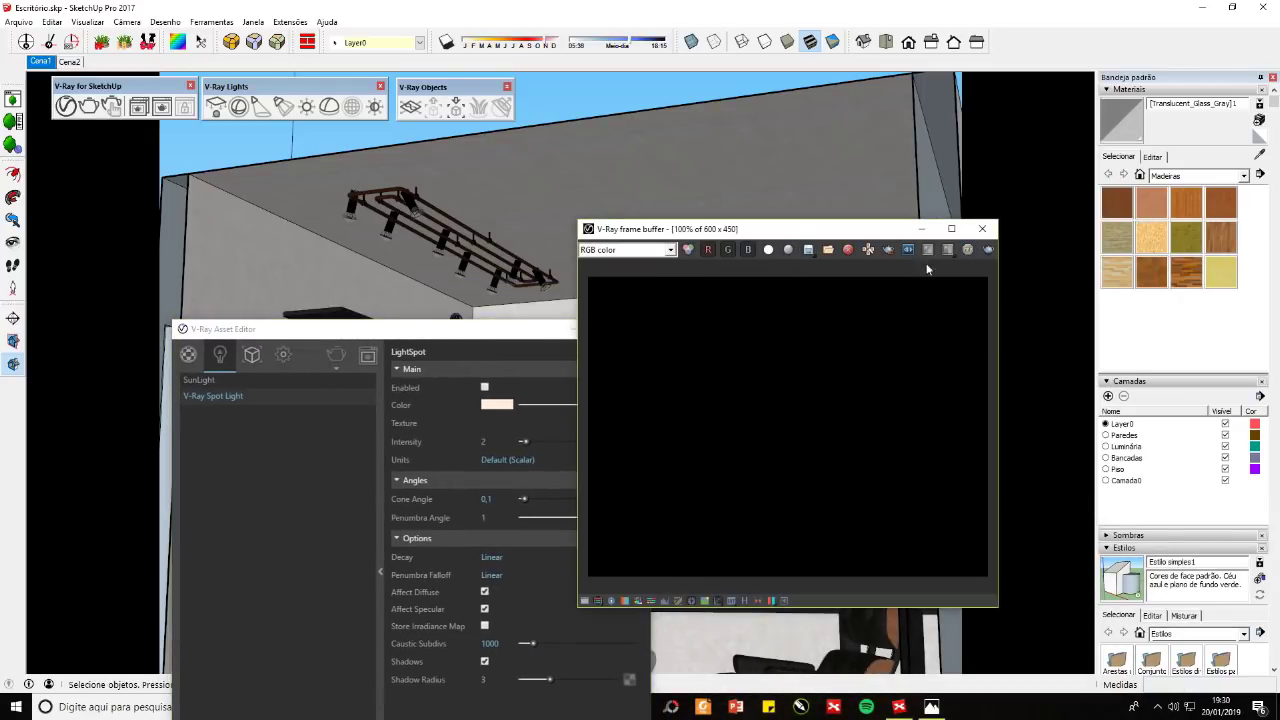
mouse_move(417, 332)
mouse_down()
mouse_move(420, 200)
mouse_move(400, 295)
mouse_up()
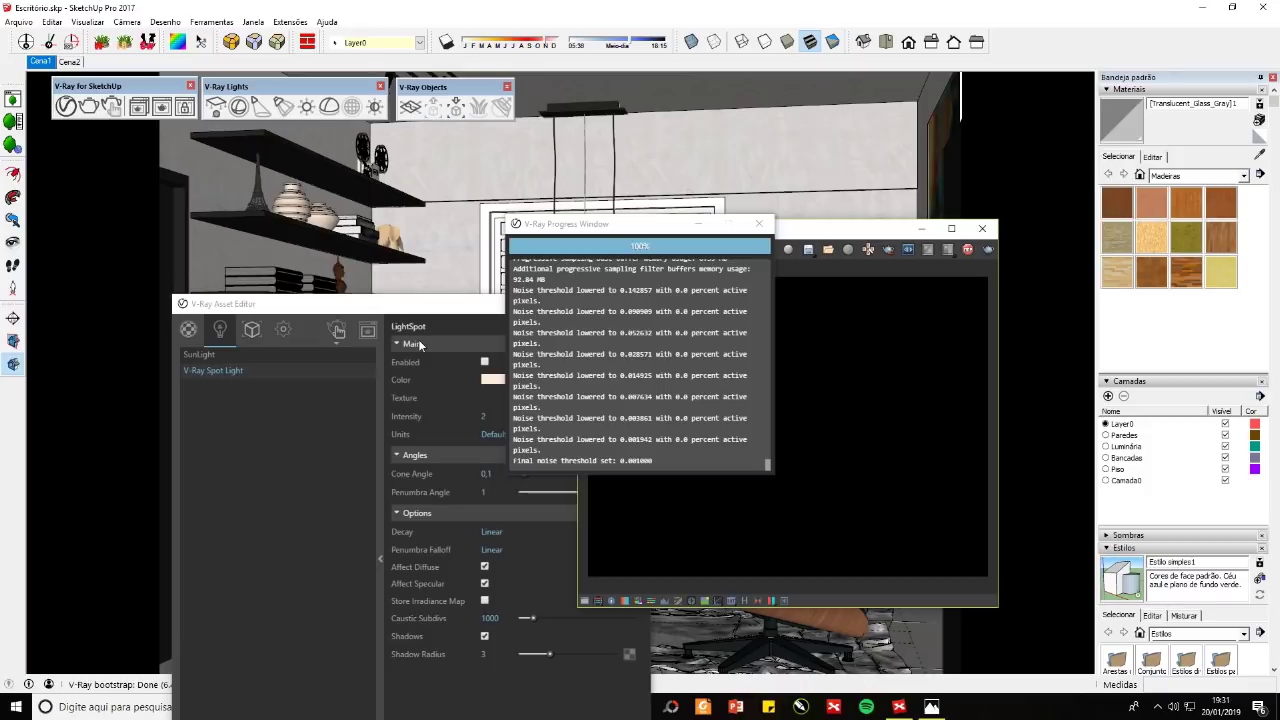
click(283, 329)
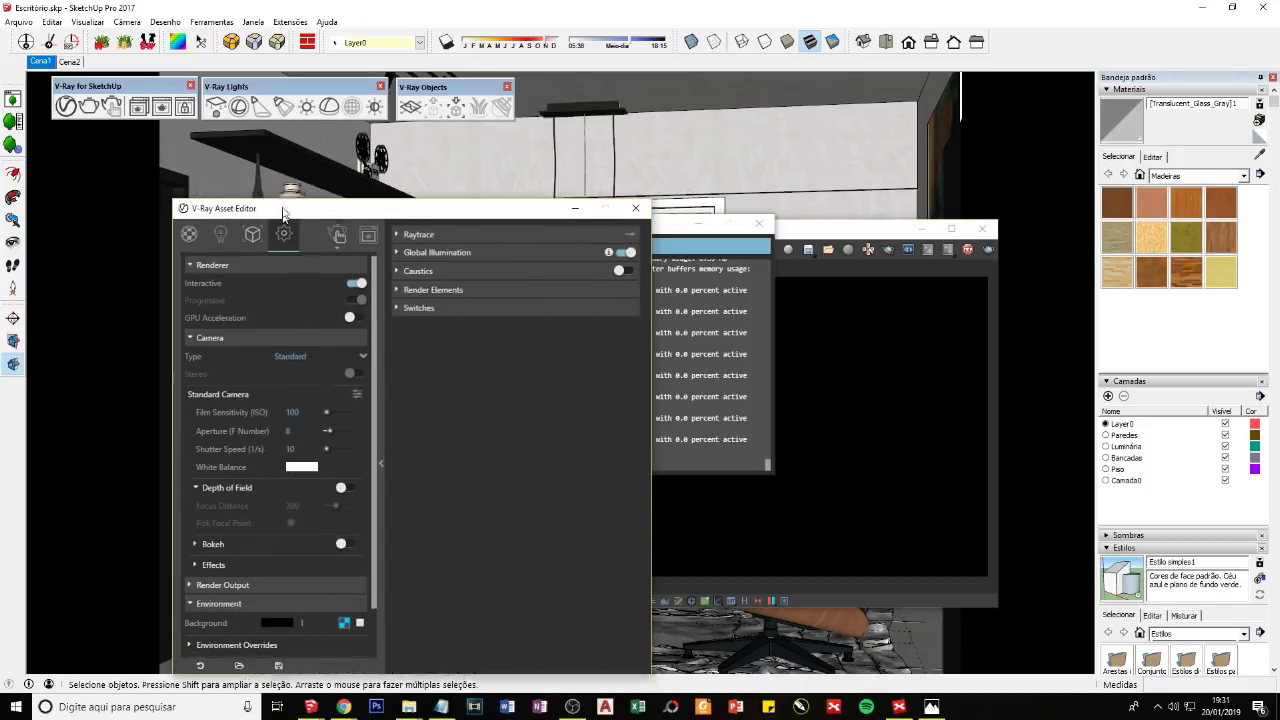
click(266, 320)
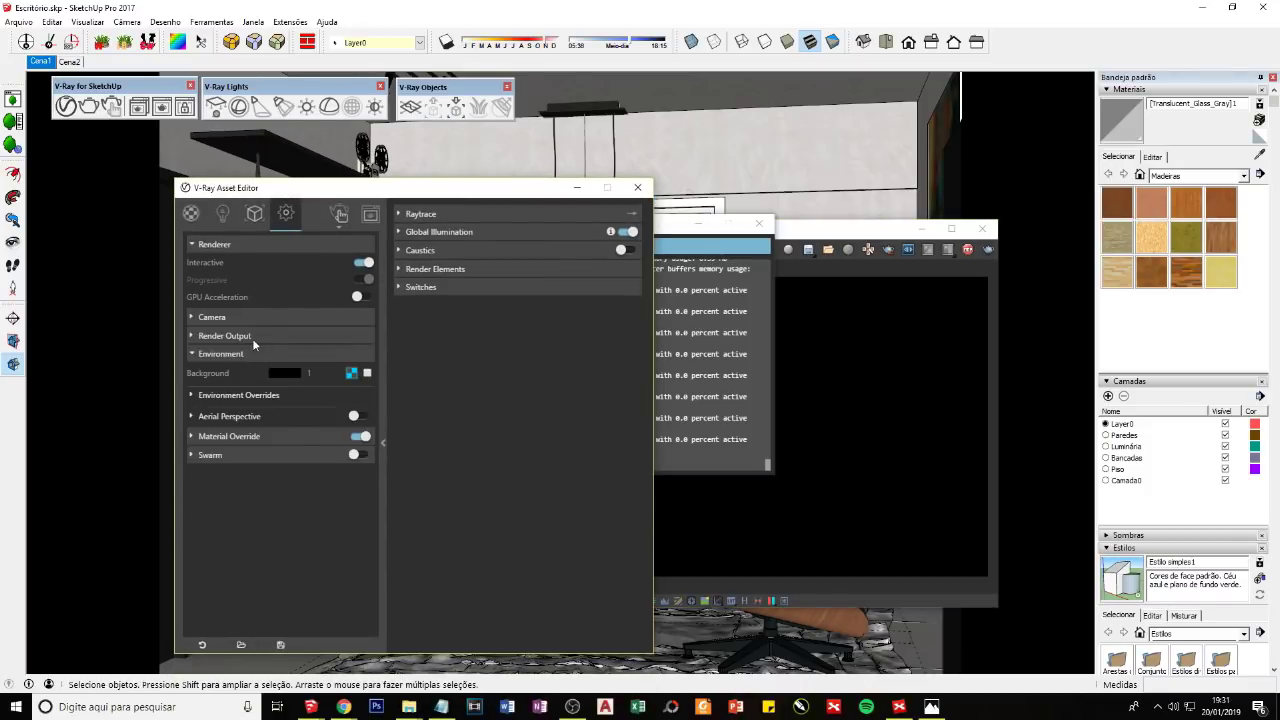
click(252, 337)
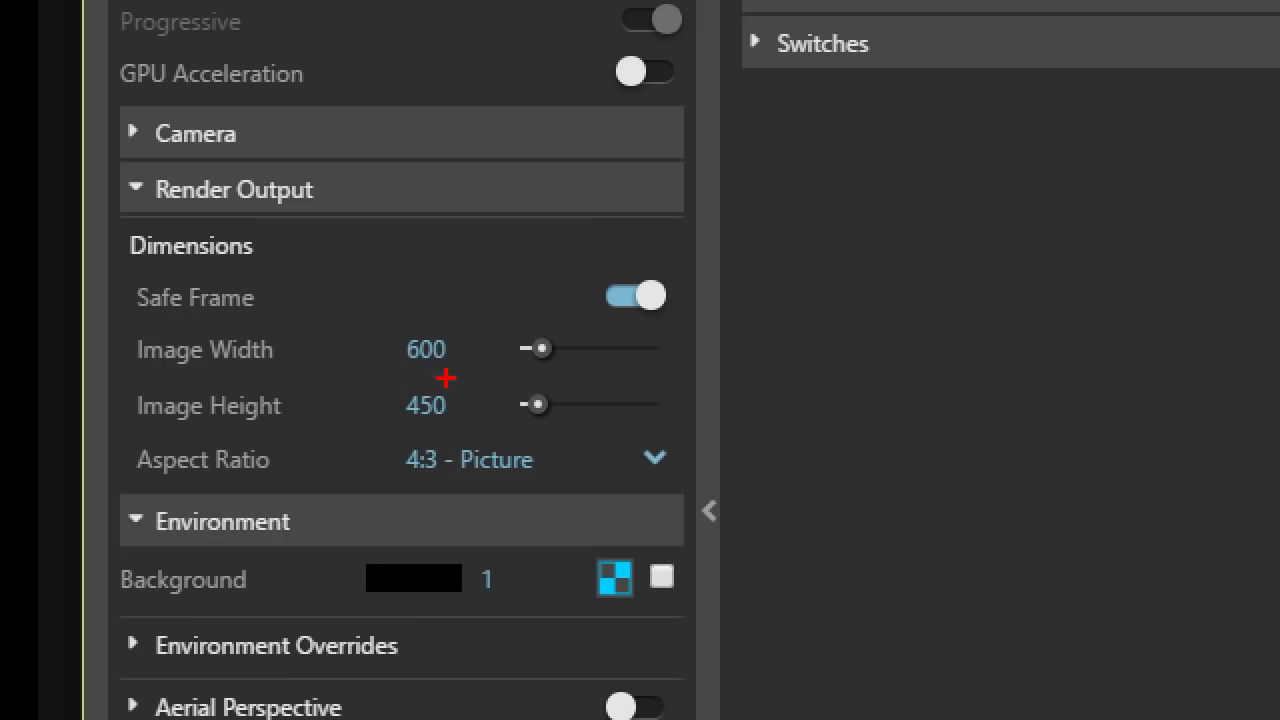
mouse_move(430, 327)
mouse_down()
mouse_move(478, 370)
mouse_move(444, 326)
mouse_up()
drag(420, 388, 466, 402)
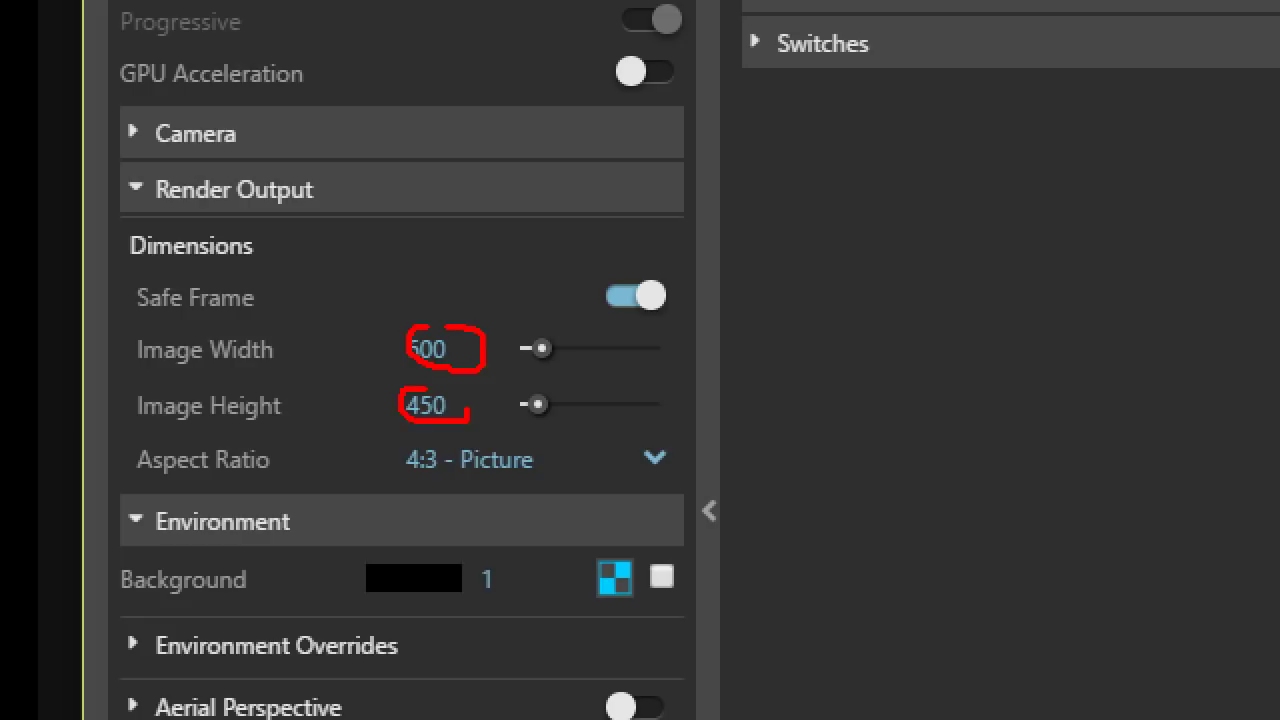
drag(440, 358, 405, 303)
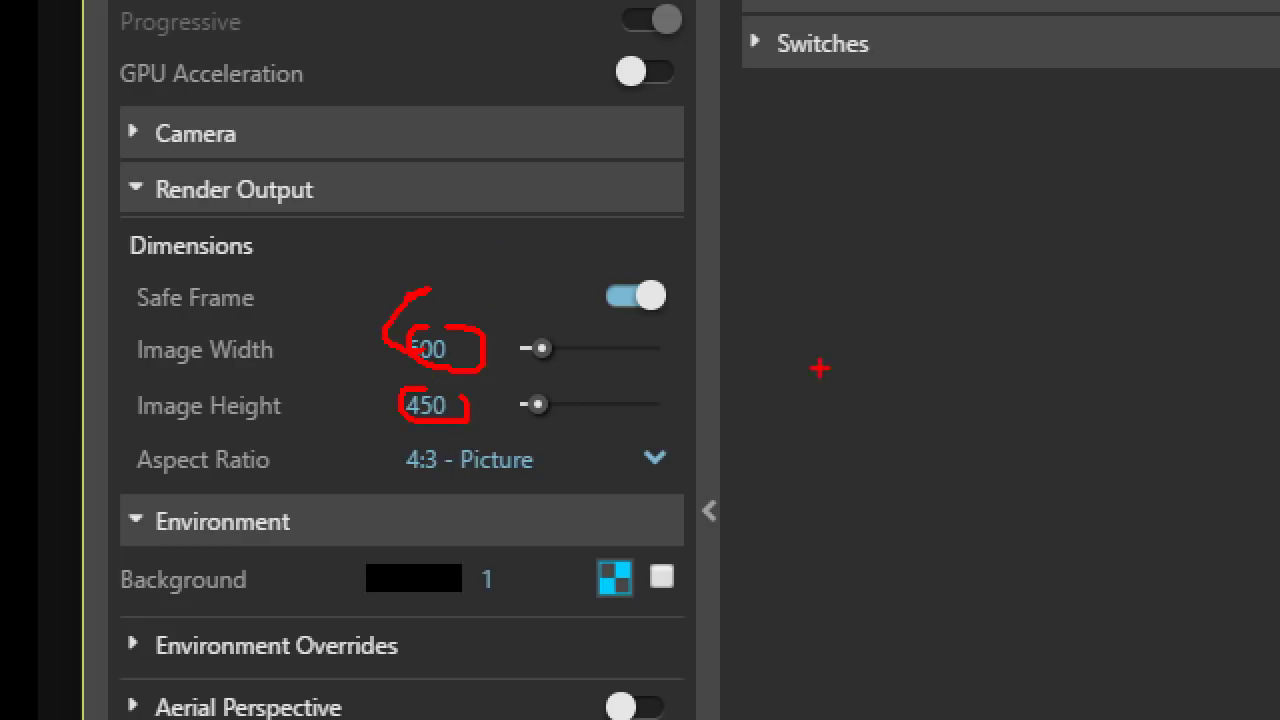
mouse_move(840, 368)
mouse_down()
mouse_move(832, 418)
mouse_move(814, 392)
mouse_move(880, 376)
mouse_move(850, 420)
mouse_up()
mouse_move(928, 388)
mouse_down()
mouse_move(934, 400)
mouse_move(900, 378)
mouse_move(994, 382)
mouse_up()
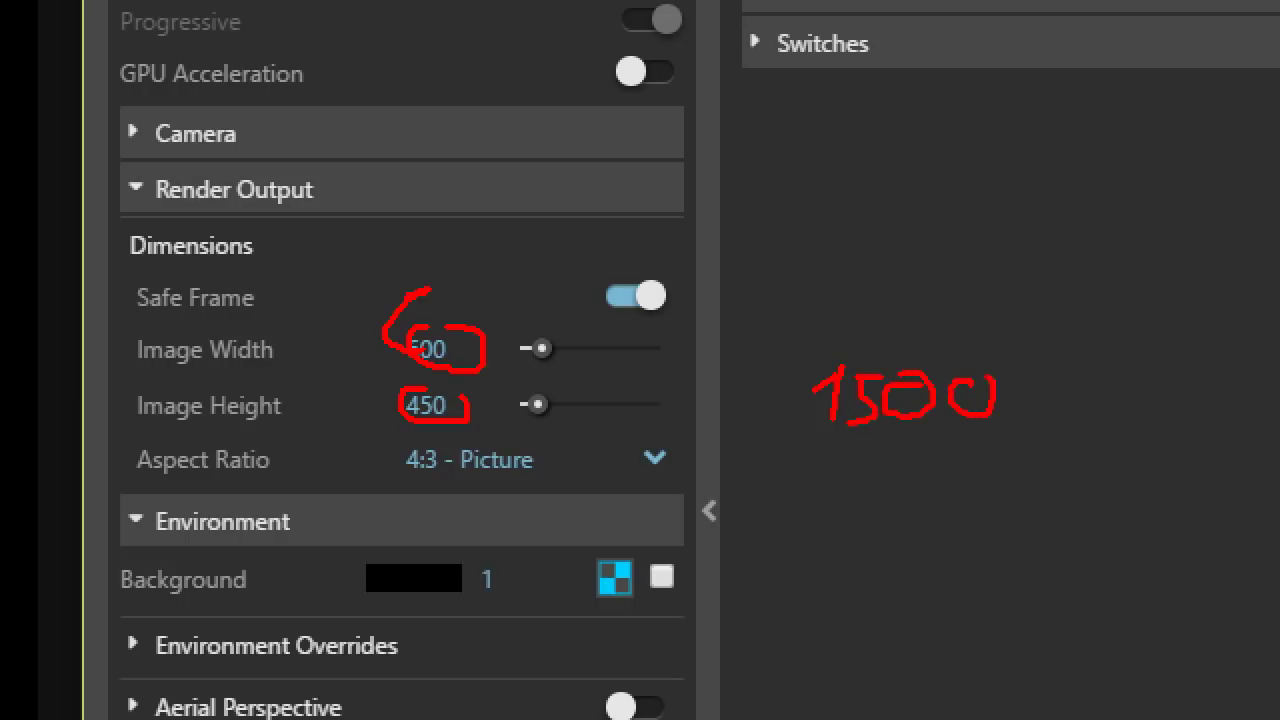
key(Escape)
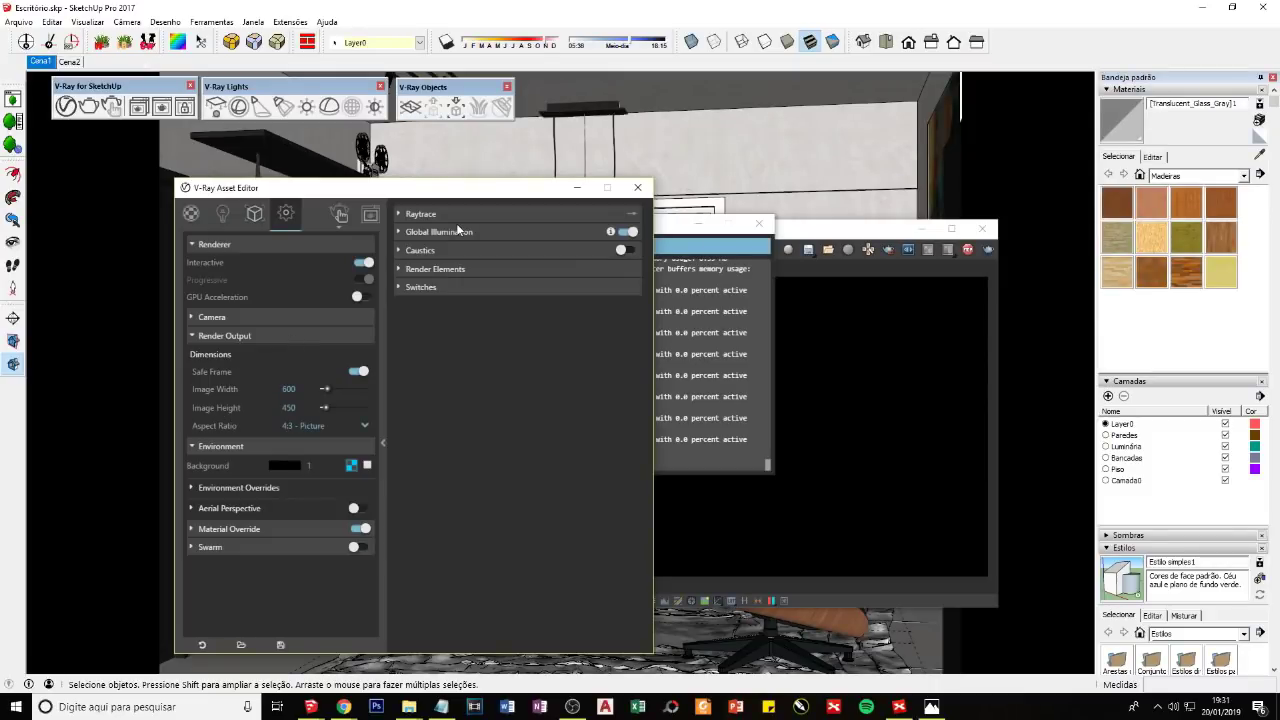
click(441, 707)
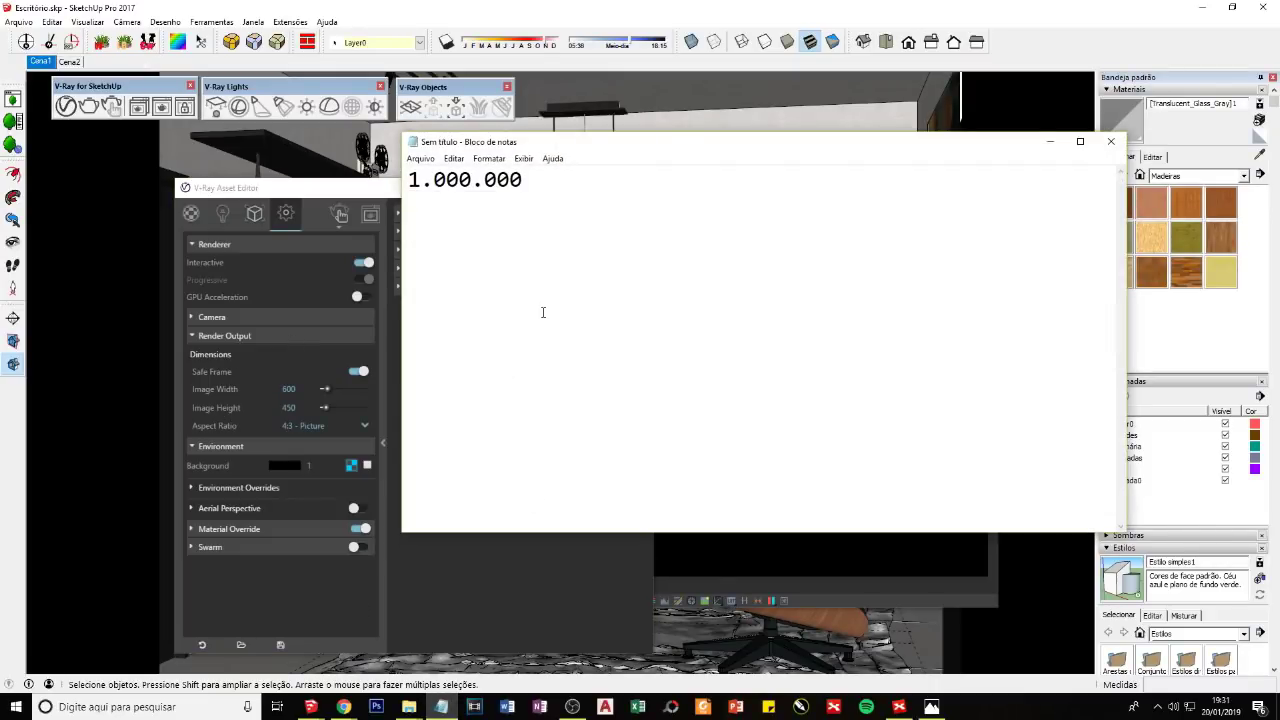
key(Return)
key(Return)
text(4000)
key(Return)
text(300)
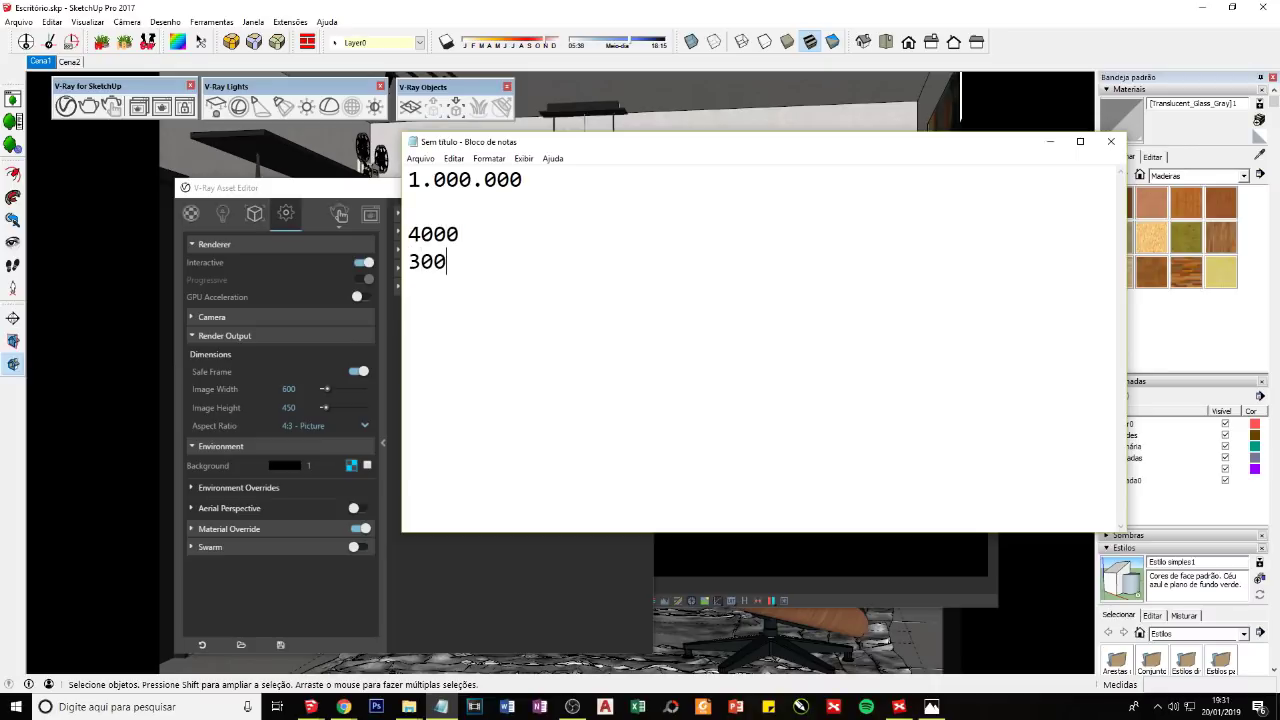
text(0)
key(shift+Home)
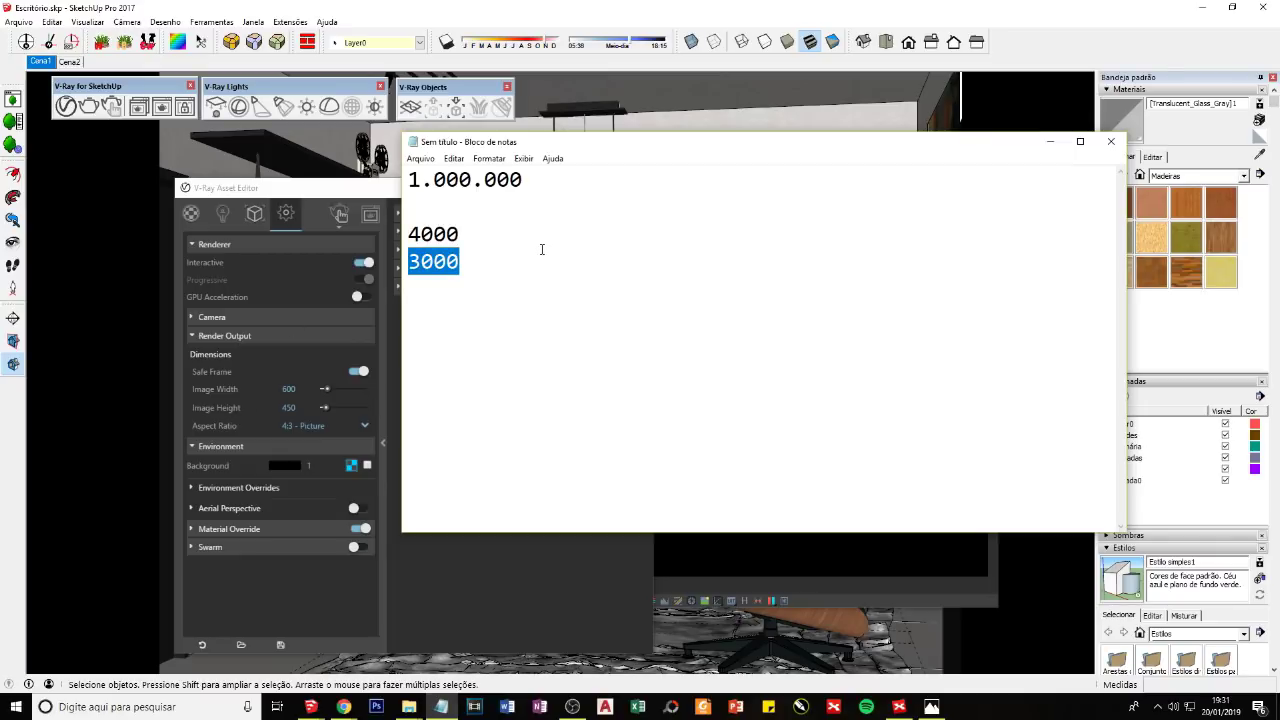
click(491, 240)
double_click(491, 240)
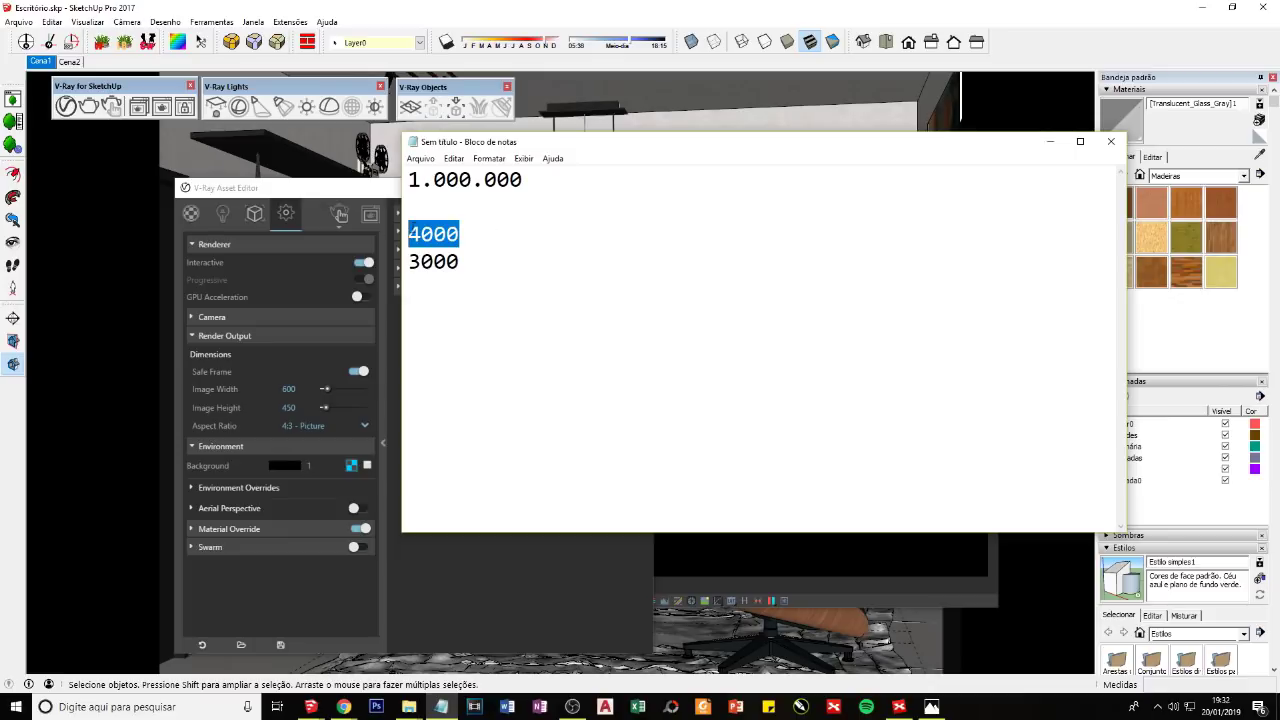
click(486, 248)
key(shift+Up)
key(shift+Home)
key(BackSpace)
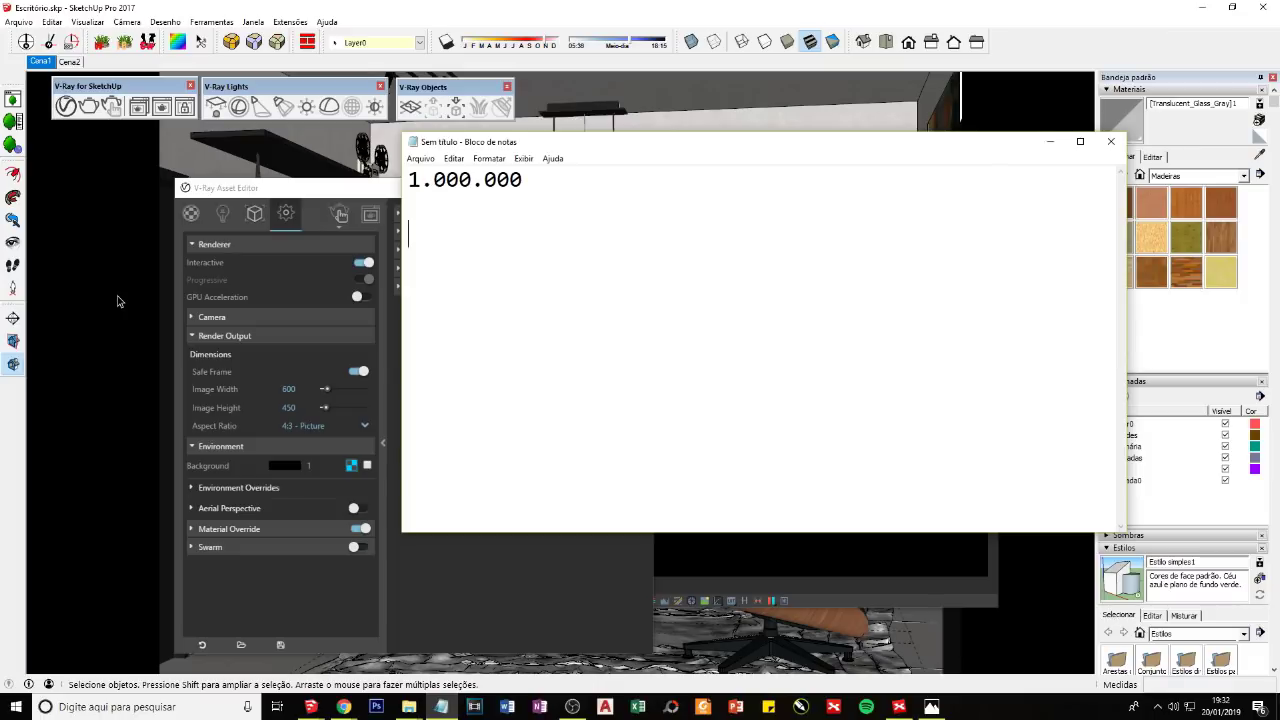
click(1049, 141)
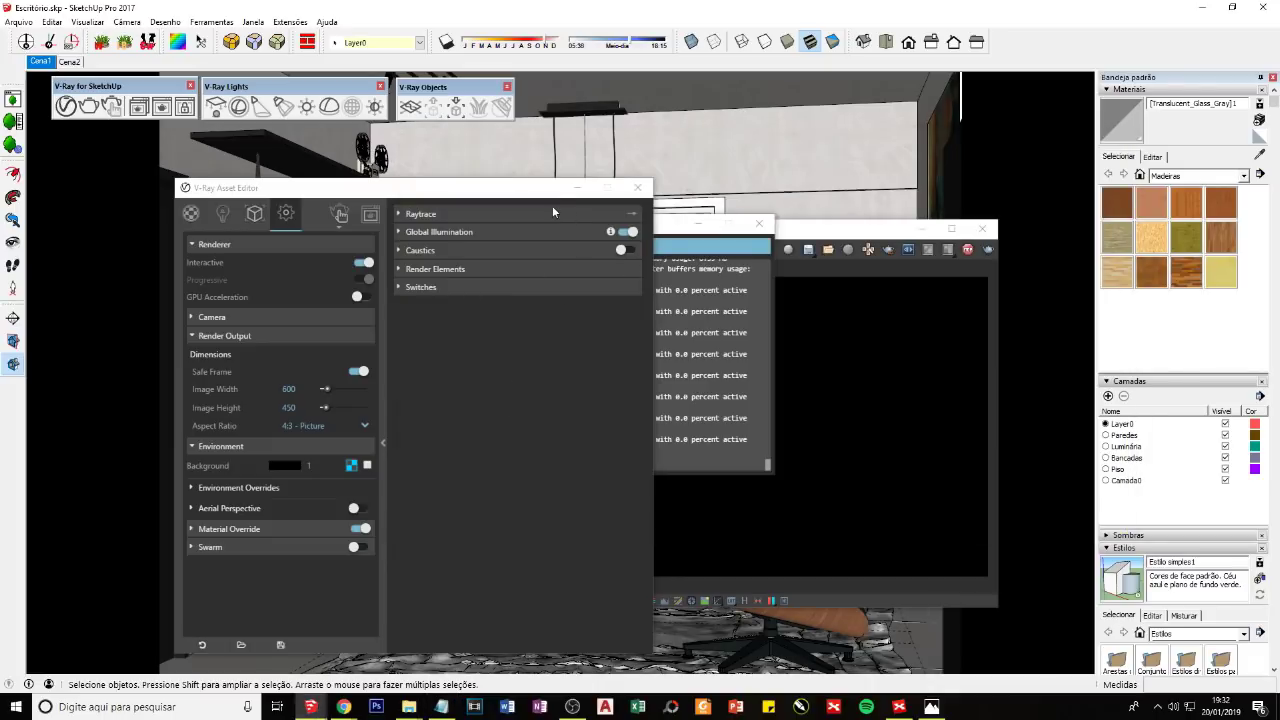
Step: Collapse the extra render settings, move windows aside and orbit up toward the hanging lamps
click(382, 314)
click(697, 232)
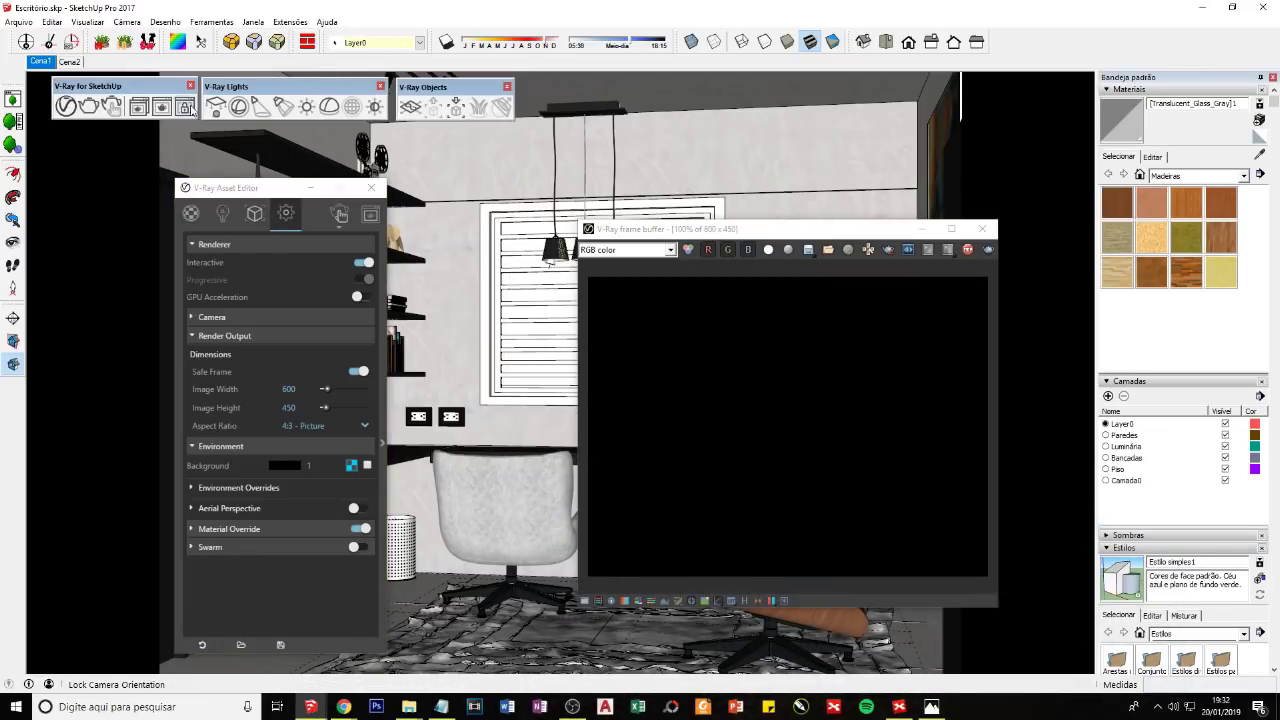
drag(264, 189, 731, 215)
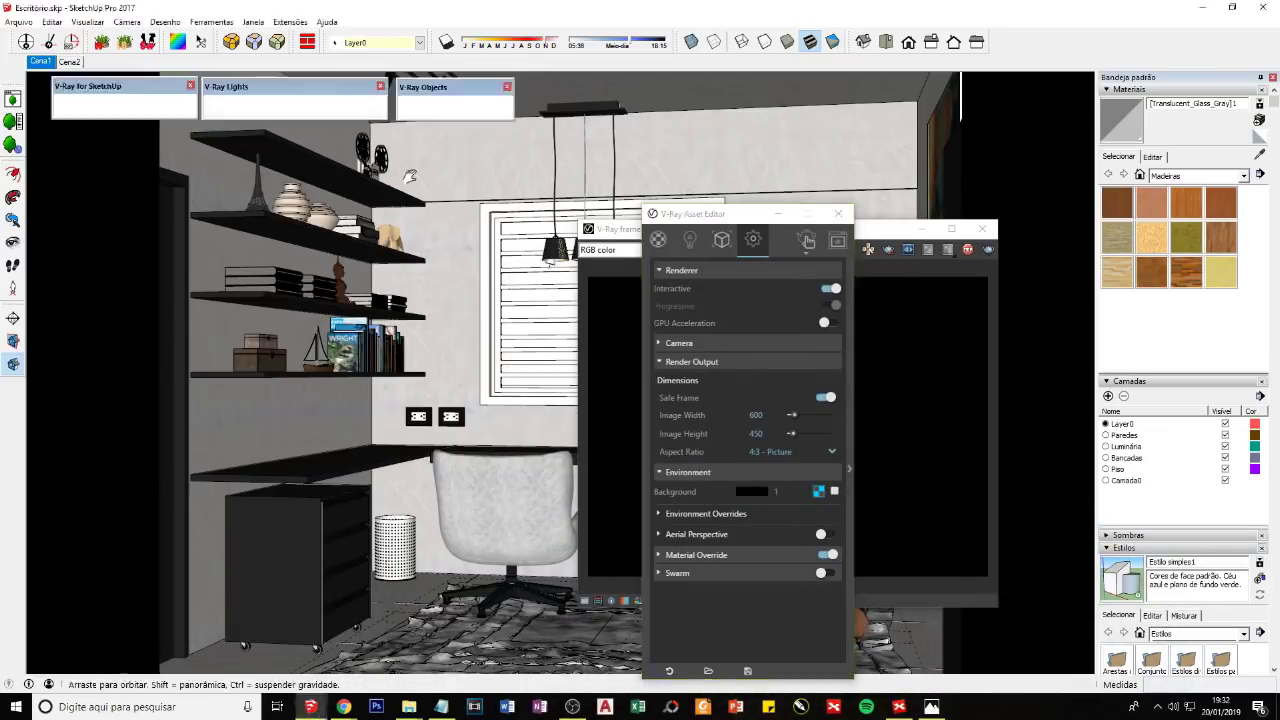
middle_drag(409, 176, 505, 489)
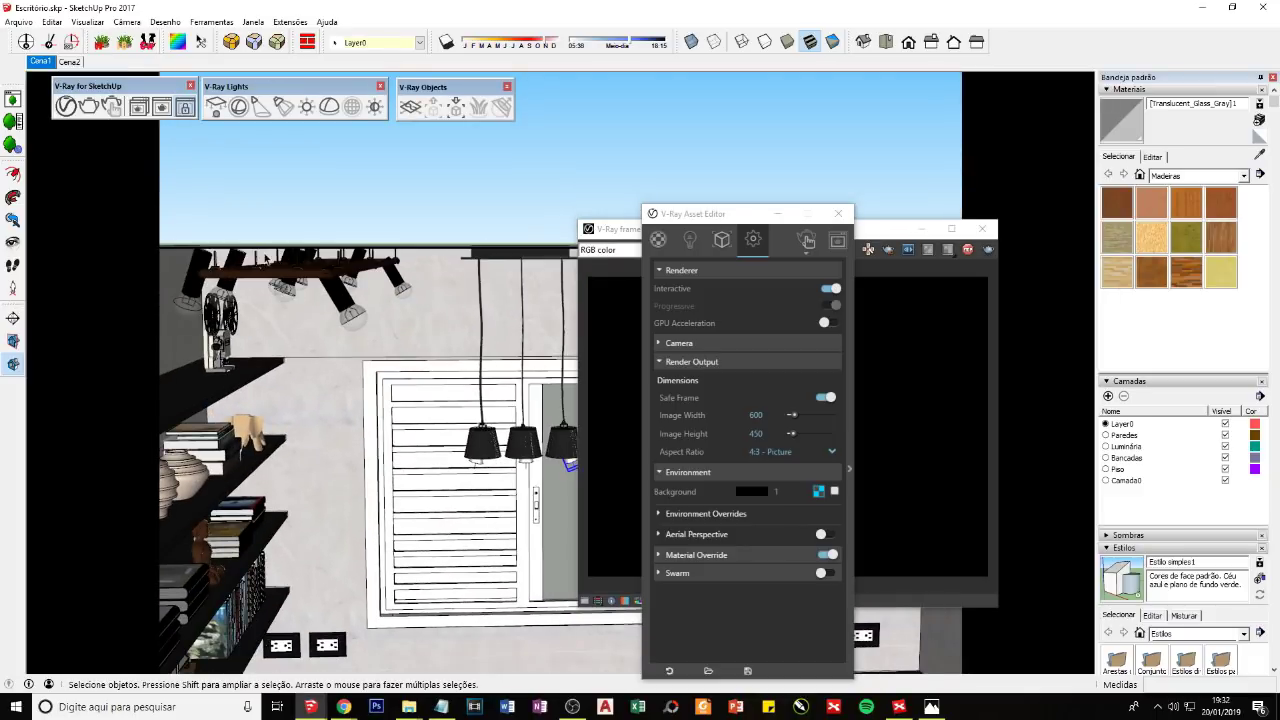
middle_drag(266, 257, 498, 441)
scroll(492, 450, up, 2)
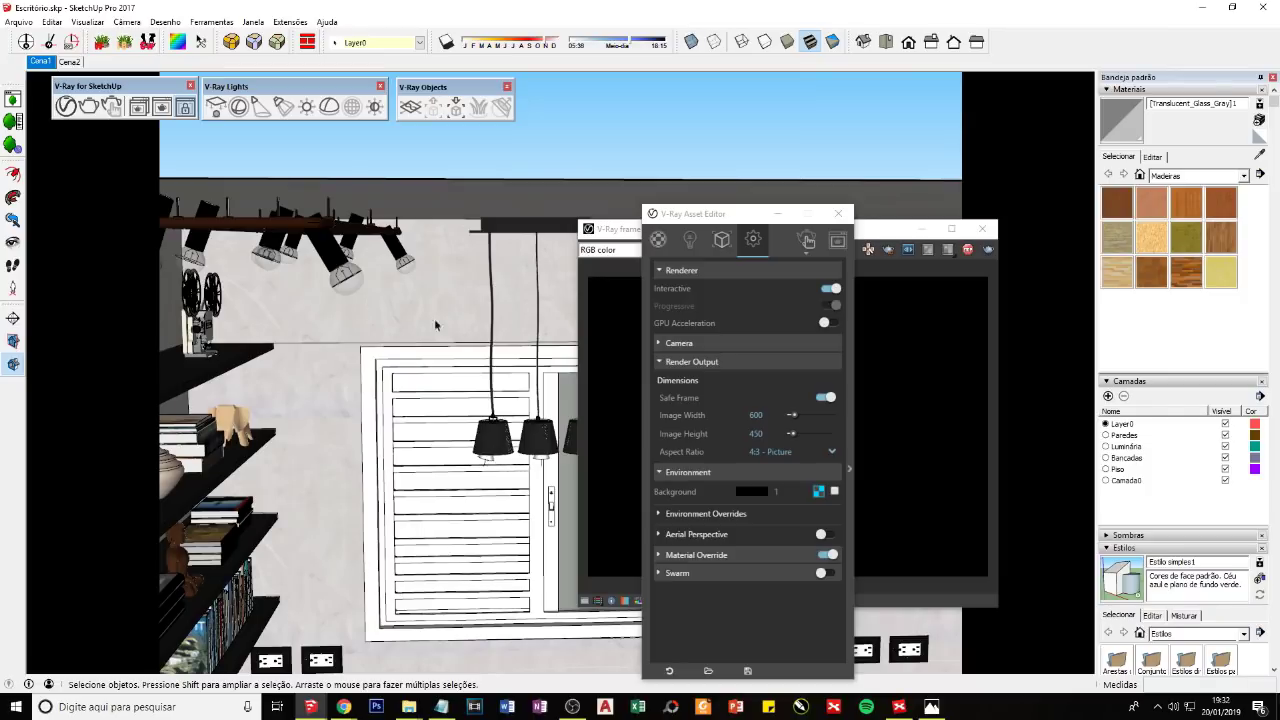
Step: Place a new V-Ray spot light at the ceiling track-light rail and select it
click(262, 117)
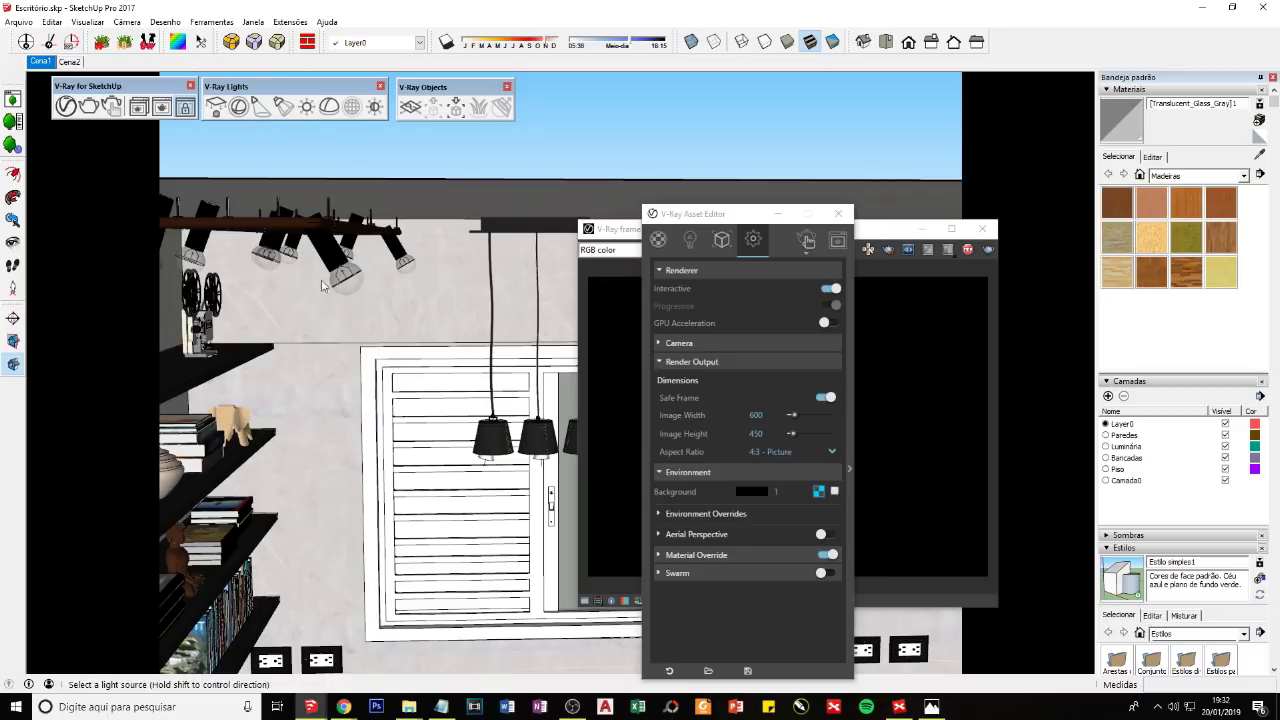
middle_drag(370, 200, 394, 178)
click(389, 163)
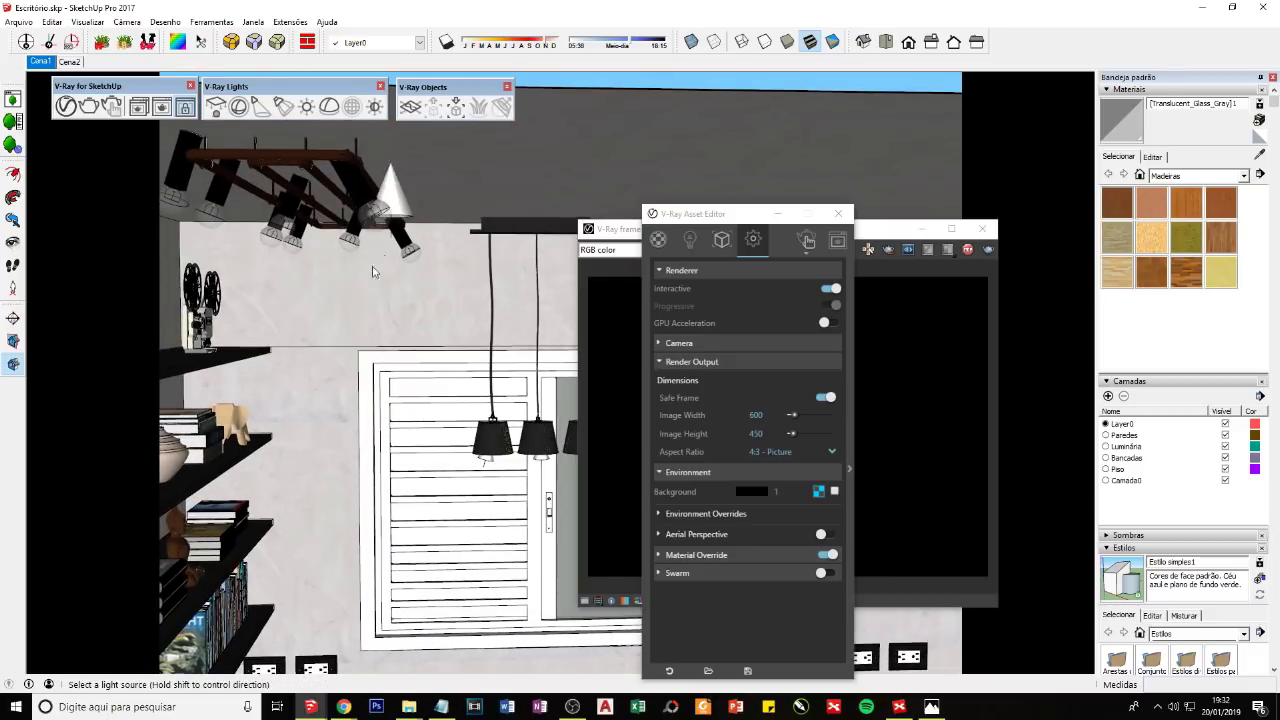
click(395, 208)
click(395, 208)
drag(720, 213, 167, 211)
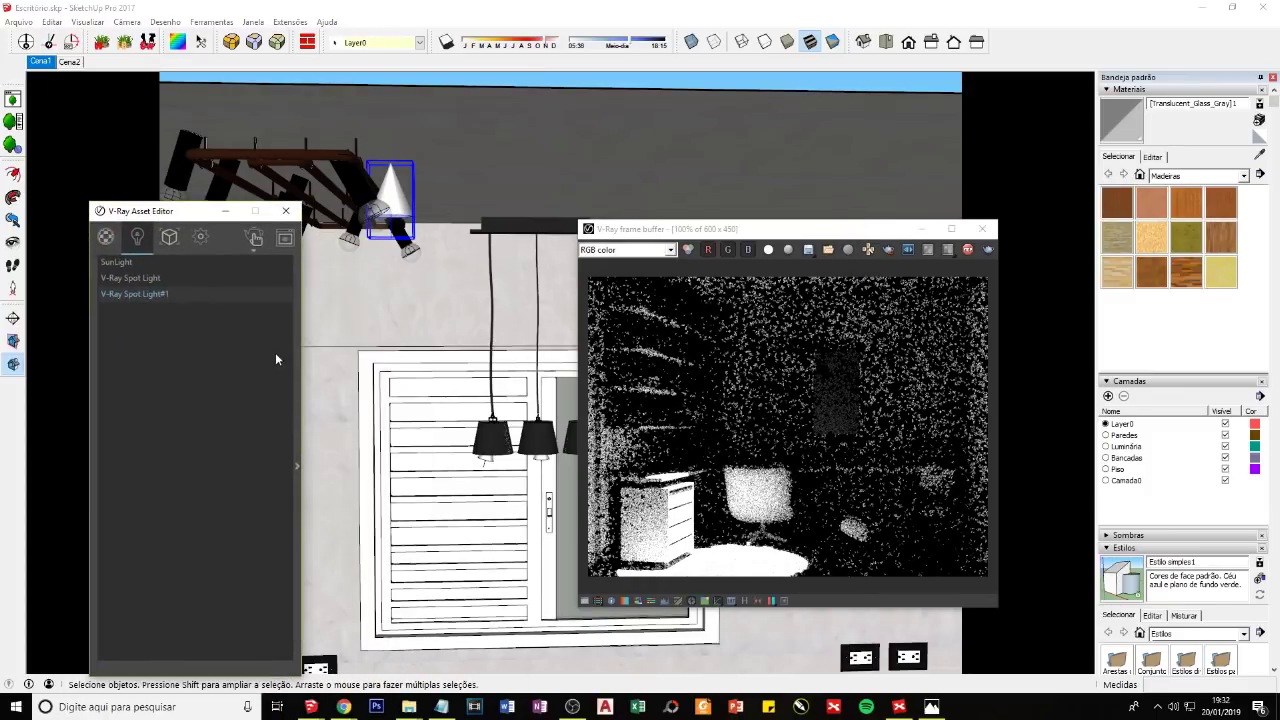
click(392, 193)
Step: Move and rotate the new spot light into position to shine down into the office
mouse_move(392, 193)
middle_down()
mouse_move(422, 262)
mouse_move(664, 235)
middle_up()
drag(664, 235, 770, 235)
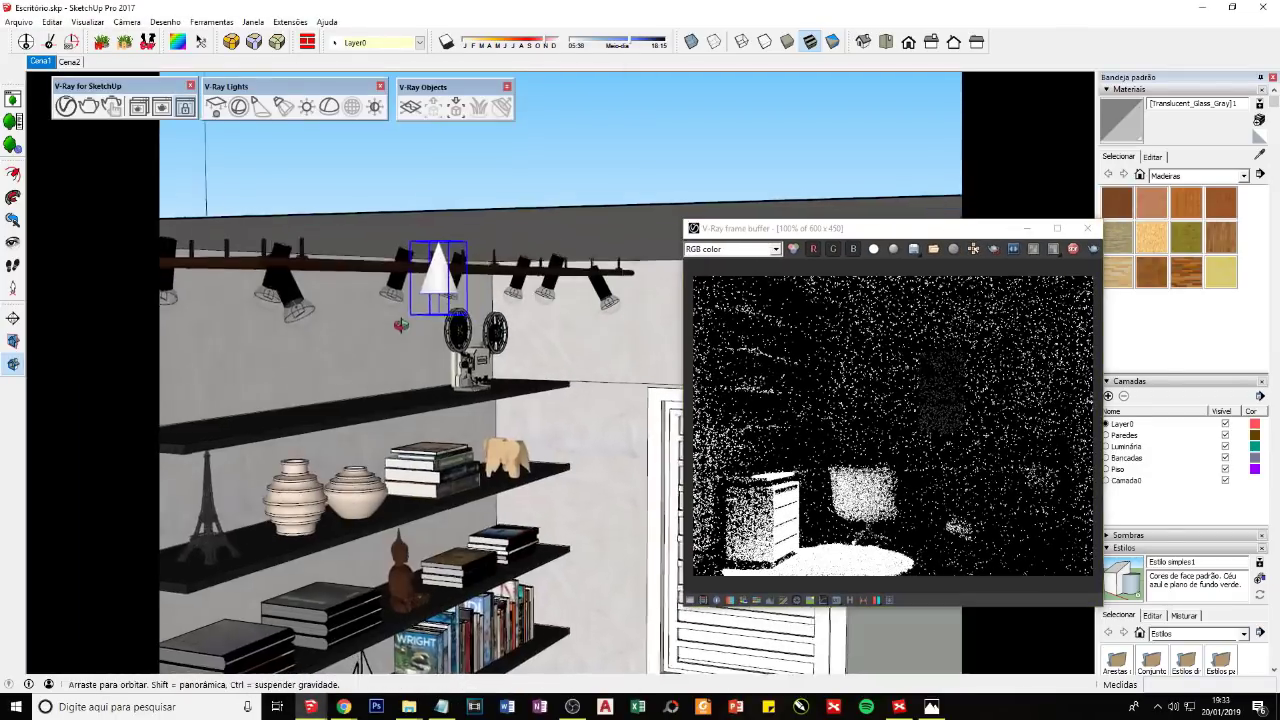
middle_drag(560, 320, 383, 300)
key(m)
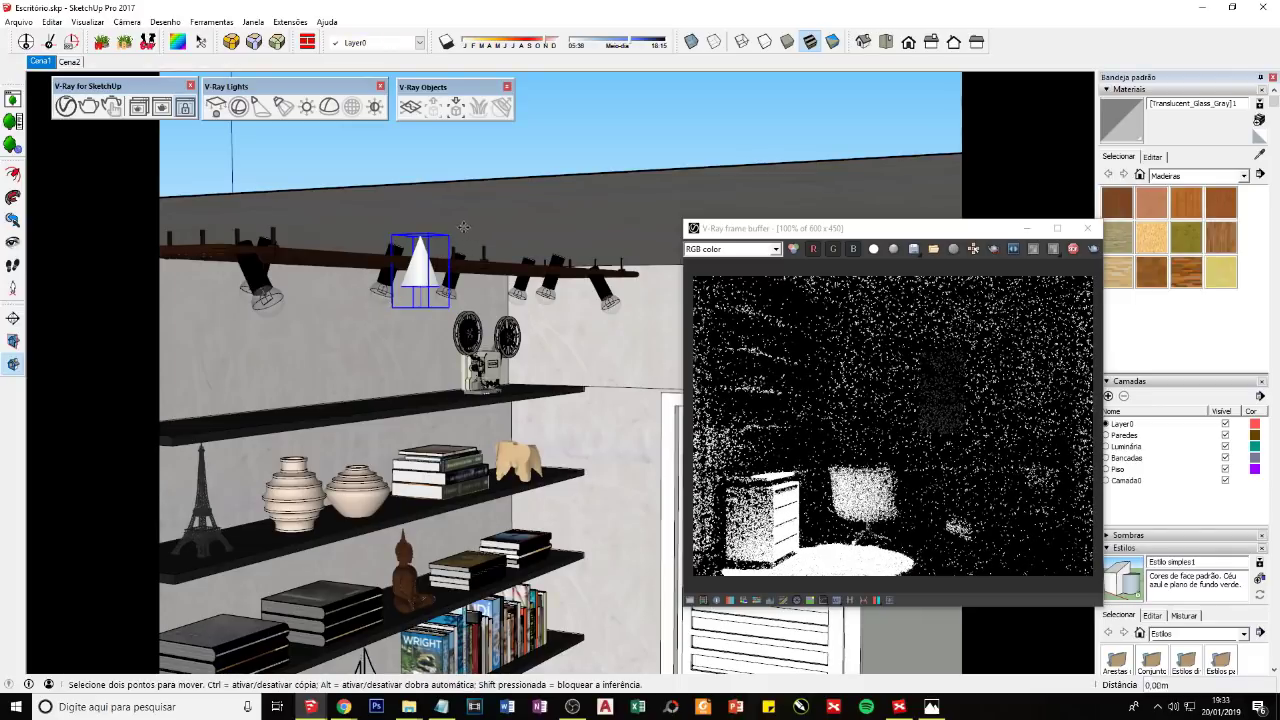
click(462, 224)
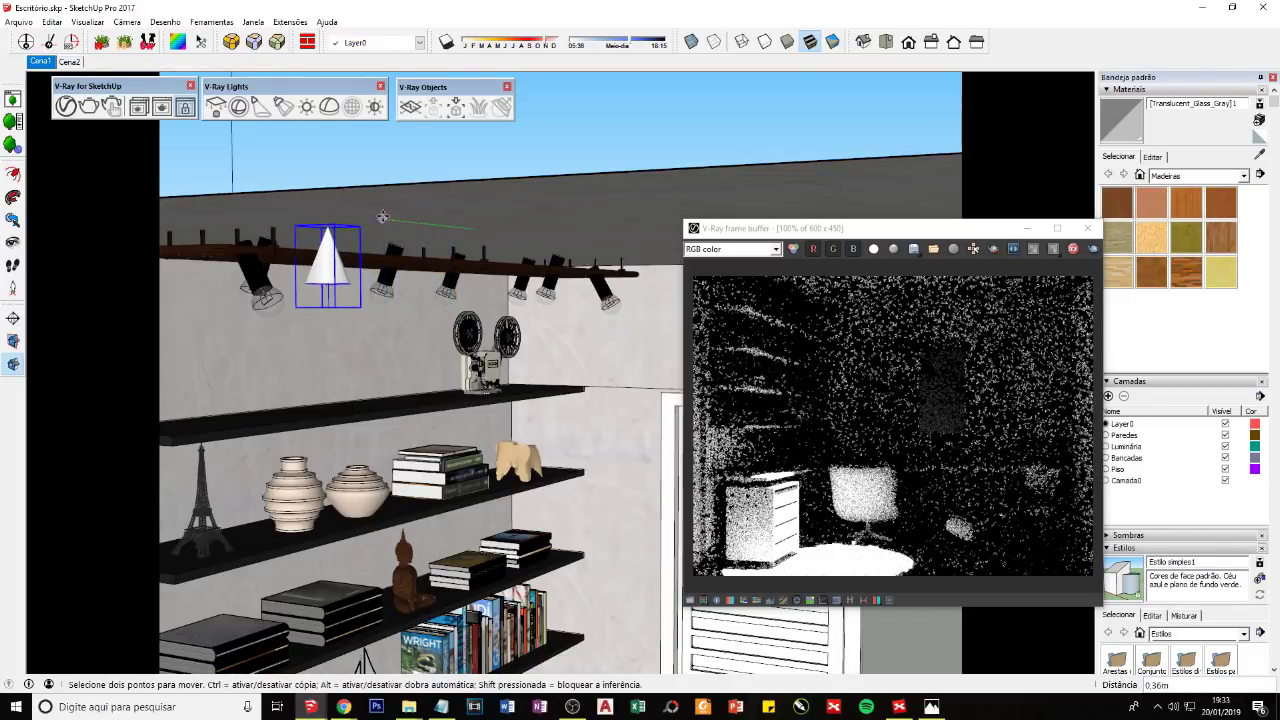
mouse_move(354, 214)
middle_down()
mouse_move(600, 262)
mouse_move(586, 248)
mouse_move(540, 358)
mouse_move(556, 256)
middle_up()
key(q)
key(m)
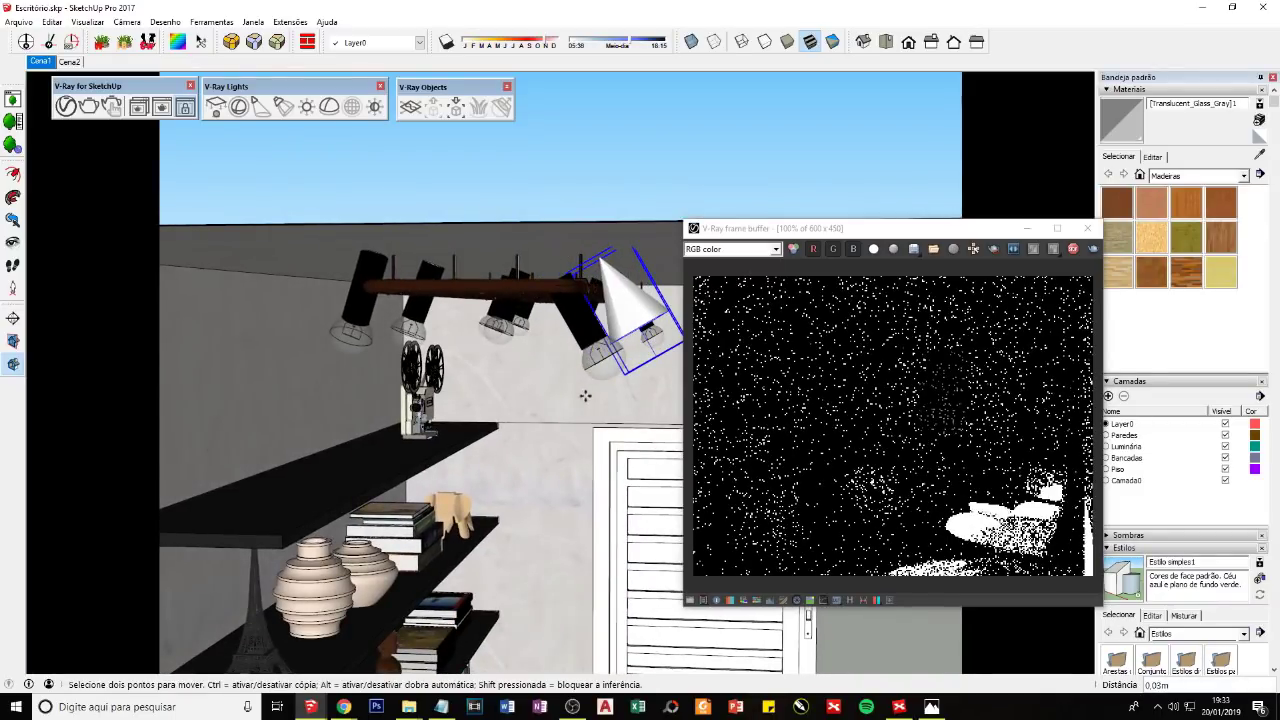
middle_drag(586, 394, 385, 382)
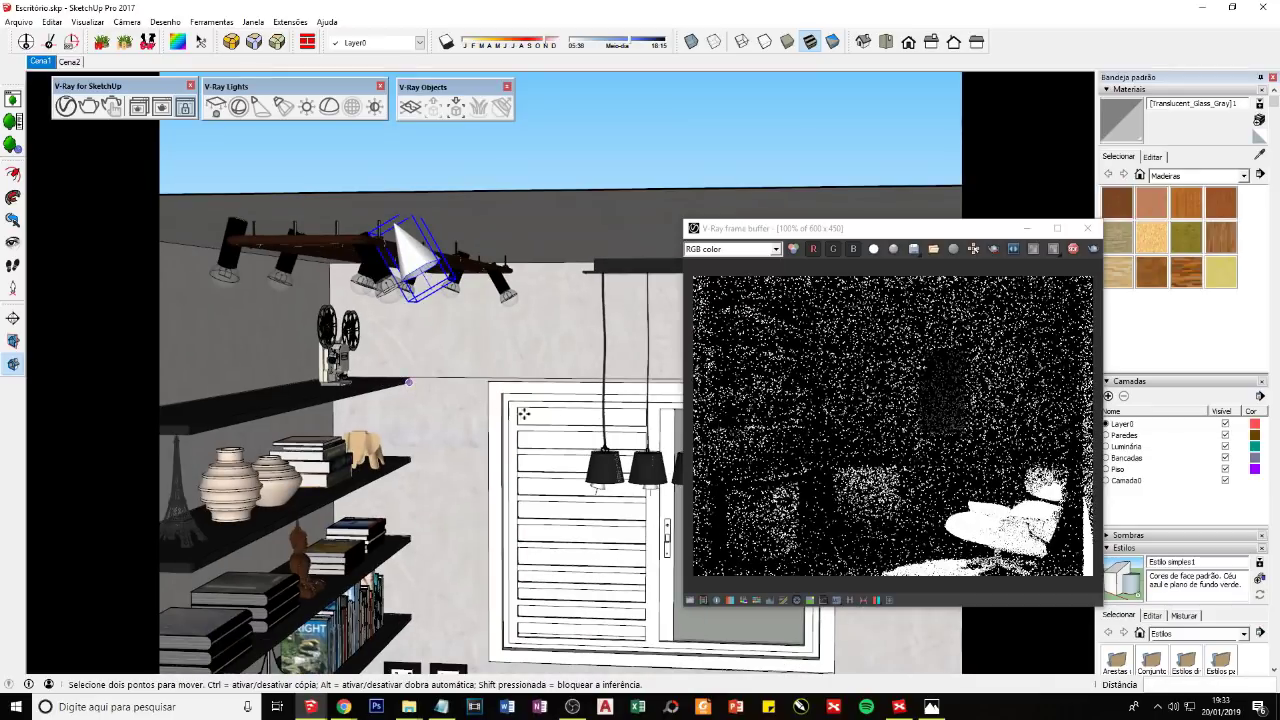
drag(820, 229, 792, 165)
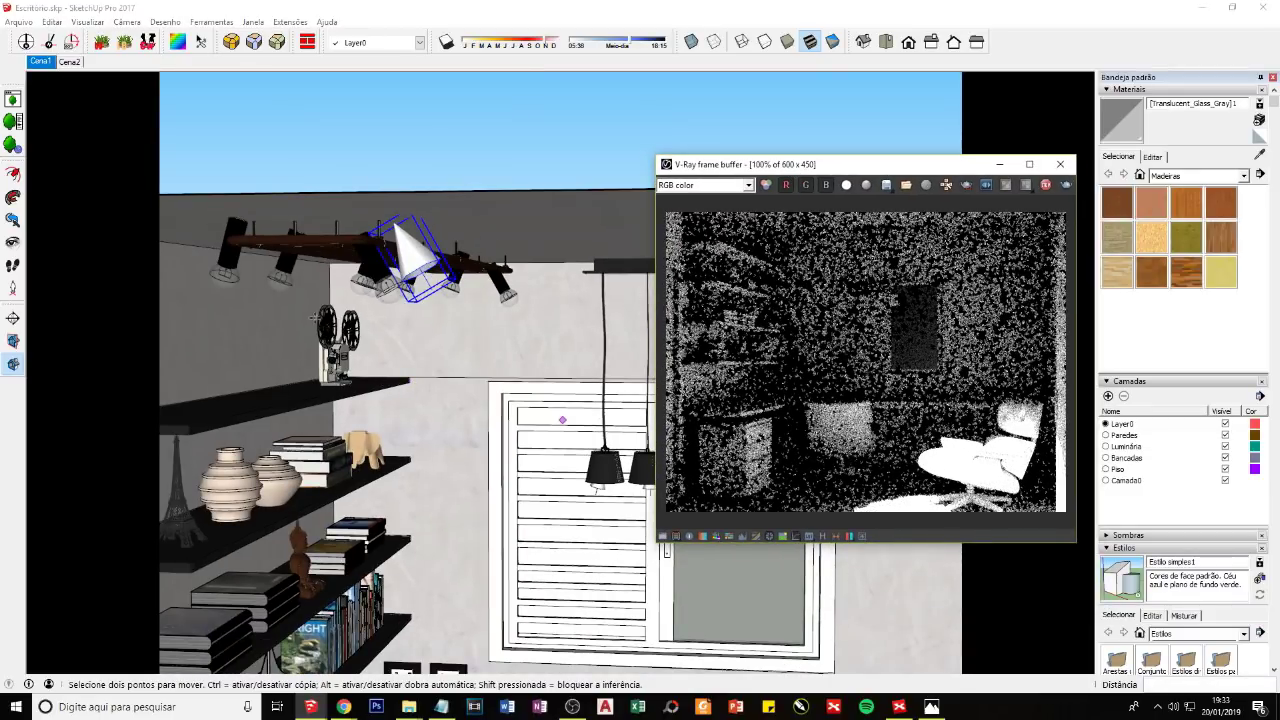
click(153, 7)
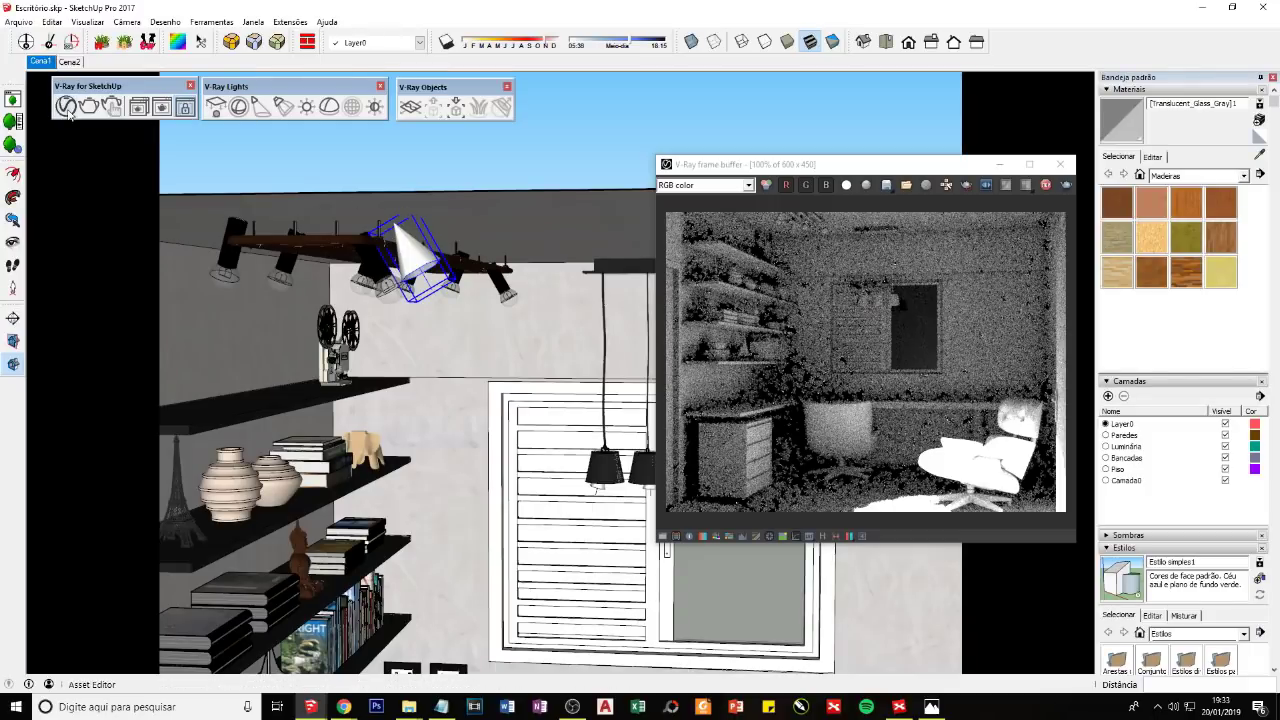
Step: Rename the second spot light to 'V-Ray Spot Light - luminária' in the Asset Editor
click(66, 106)
mouse_move(250, 190)
mouse_down()
mouse_move(211, 271)
mouse_move(235, 224)
mouse_up()
click(325, 338)
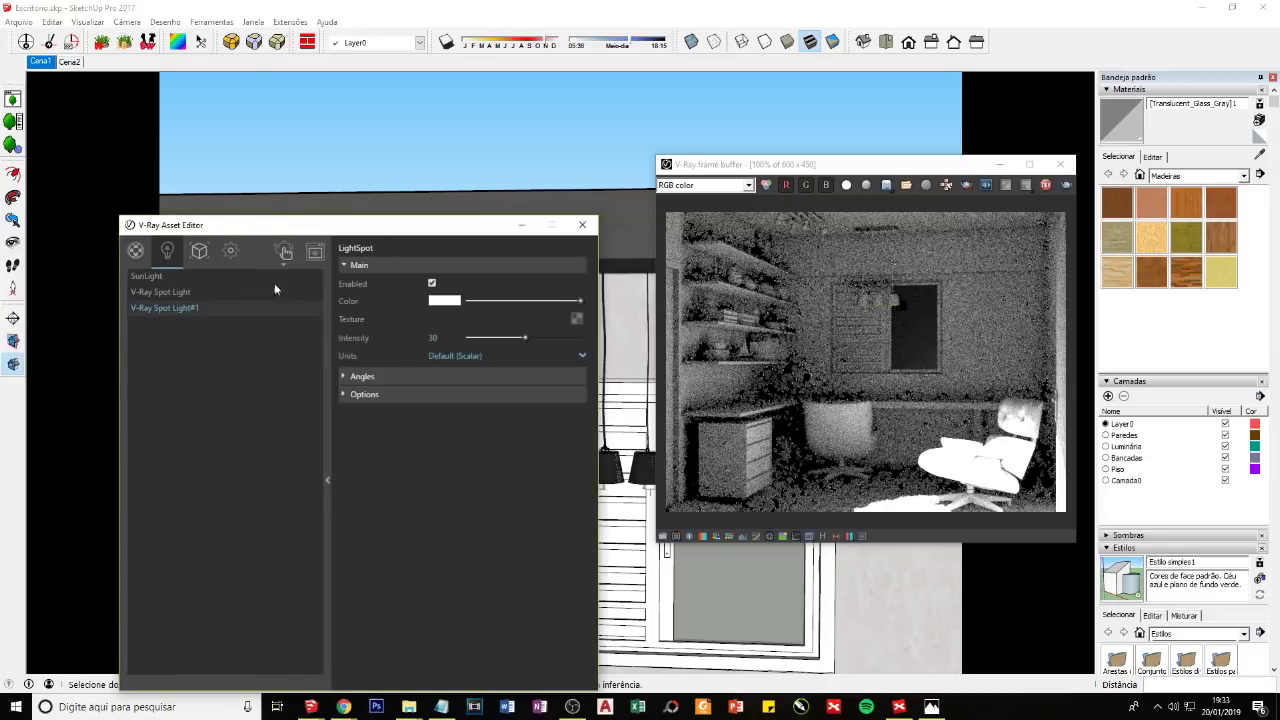
click(178, 293)
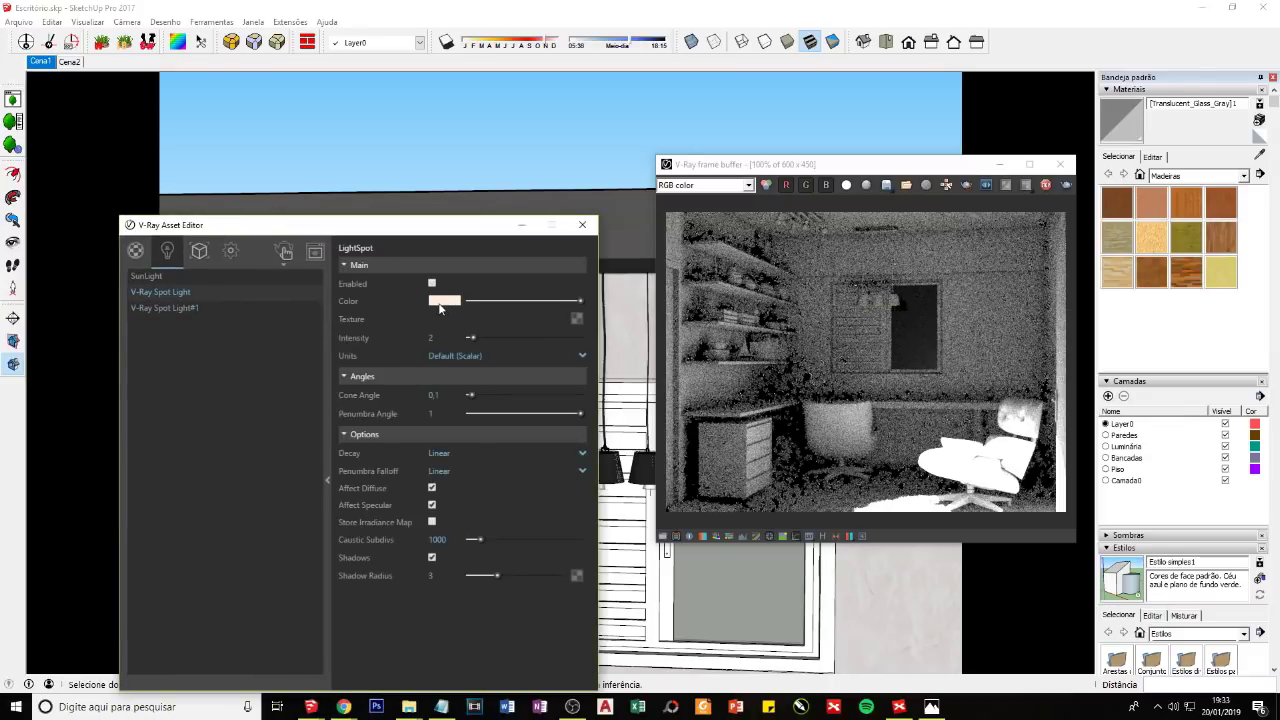
double_click(184, 293)
double_click(197, 307)
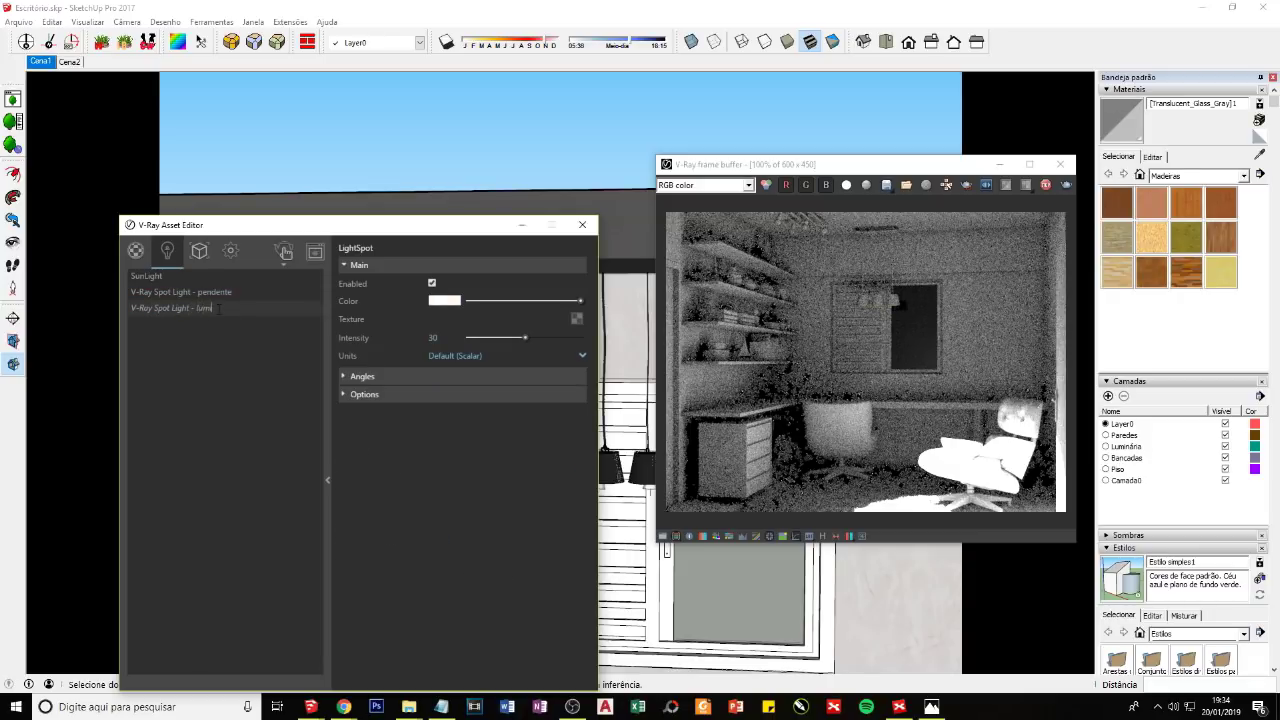
key(Return)
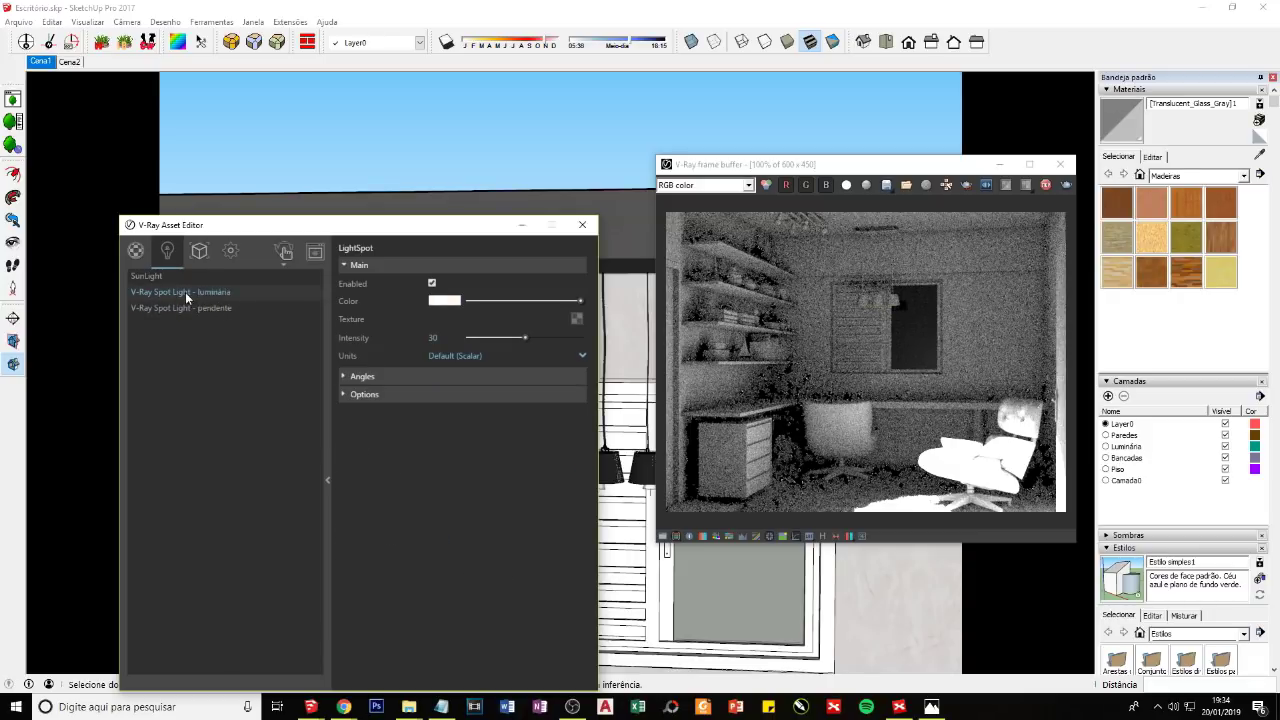
Step: Paste the pale pink light colour onto the luminária spot light
click(210, 308)
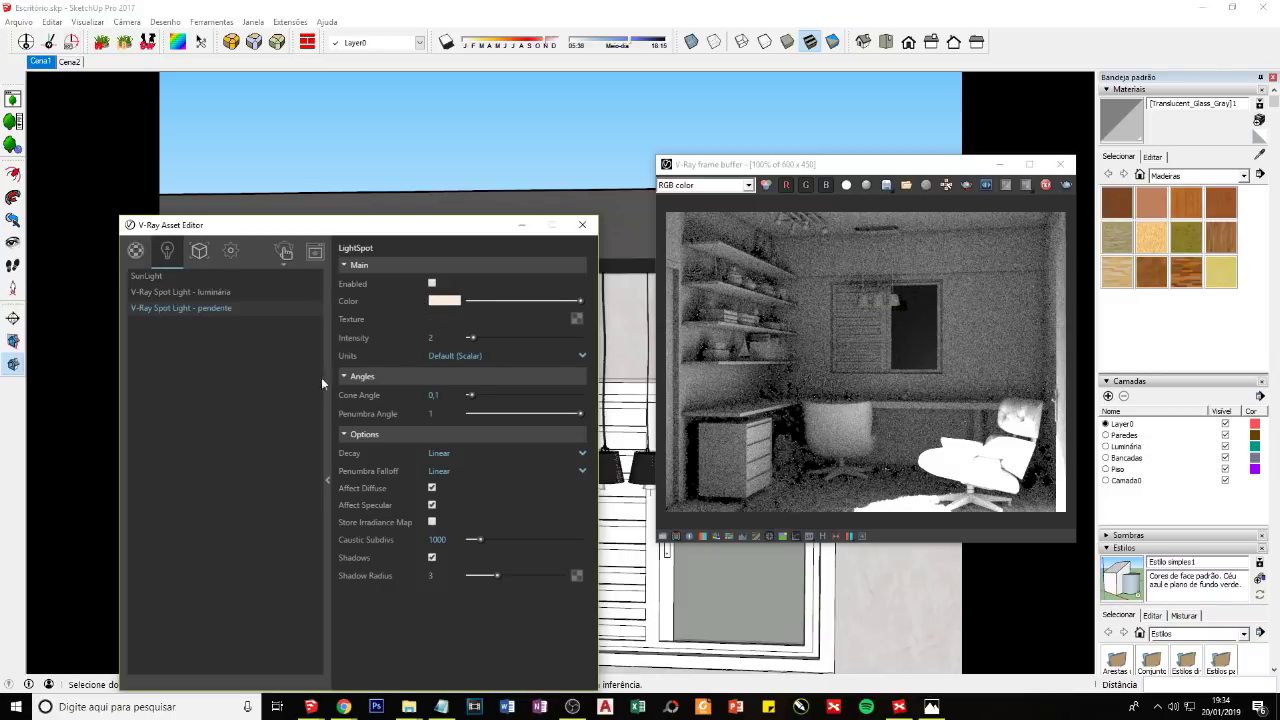
click(195, 292)
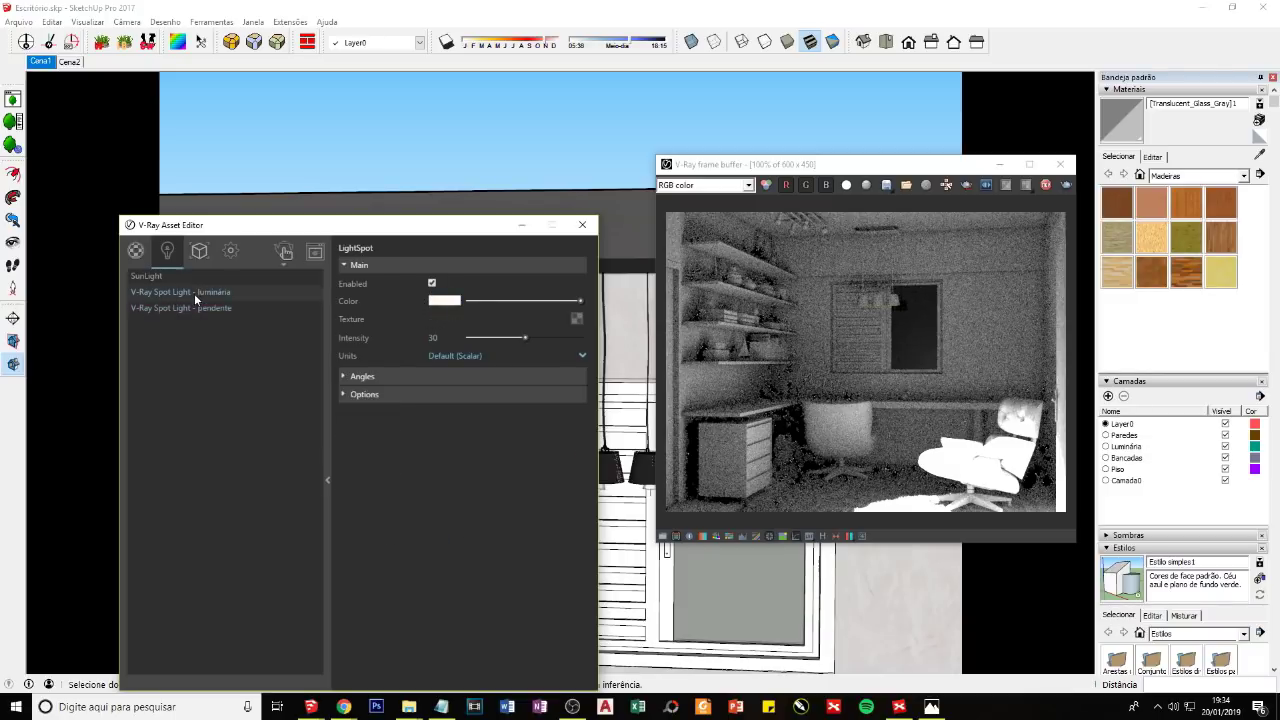
right_click(434, 304)
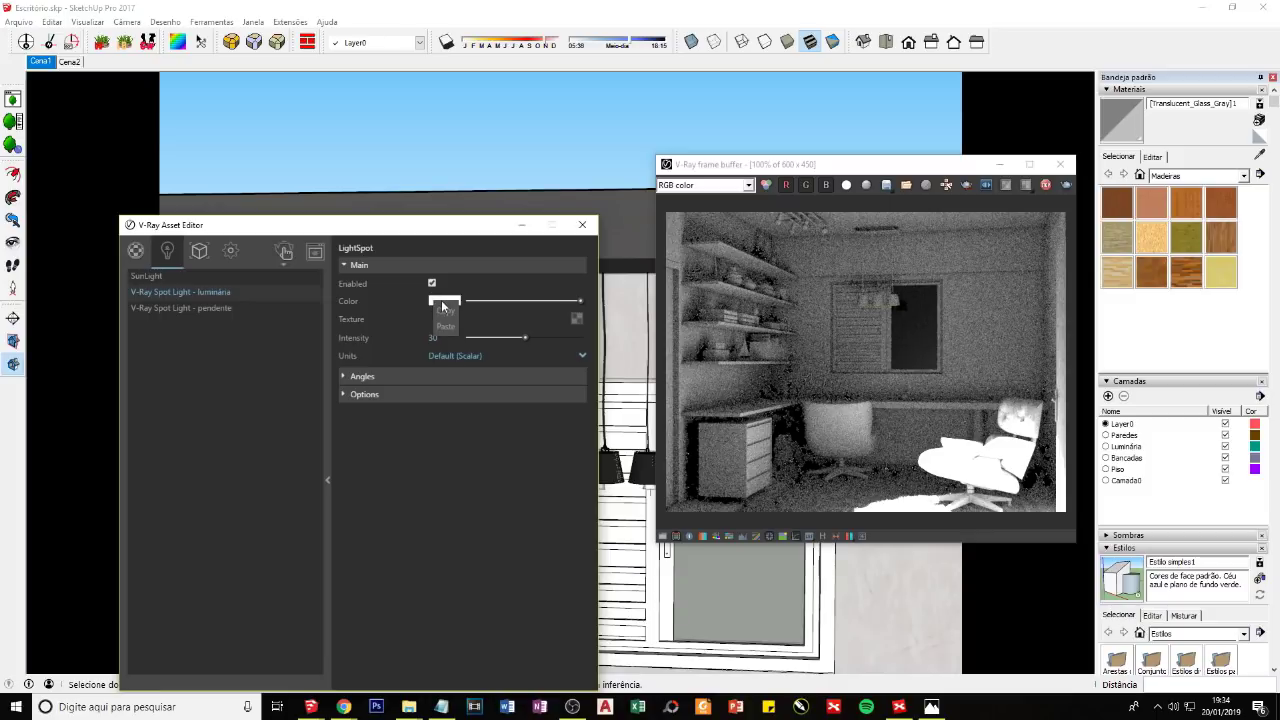
click(446, 328)
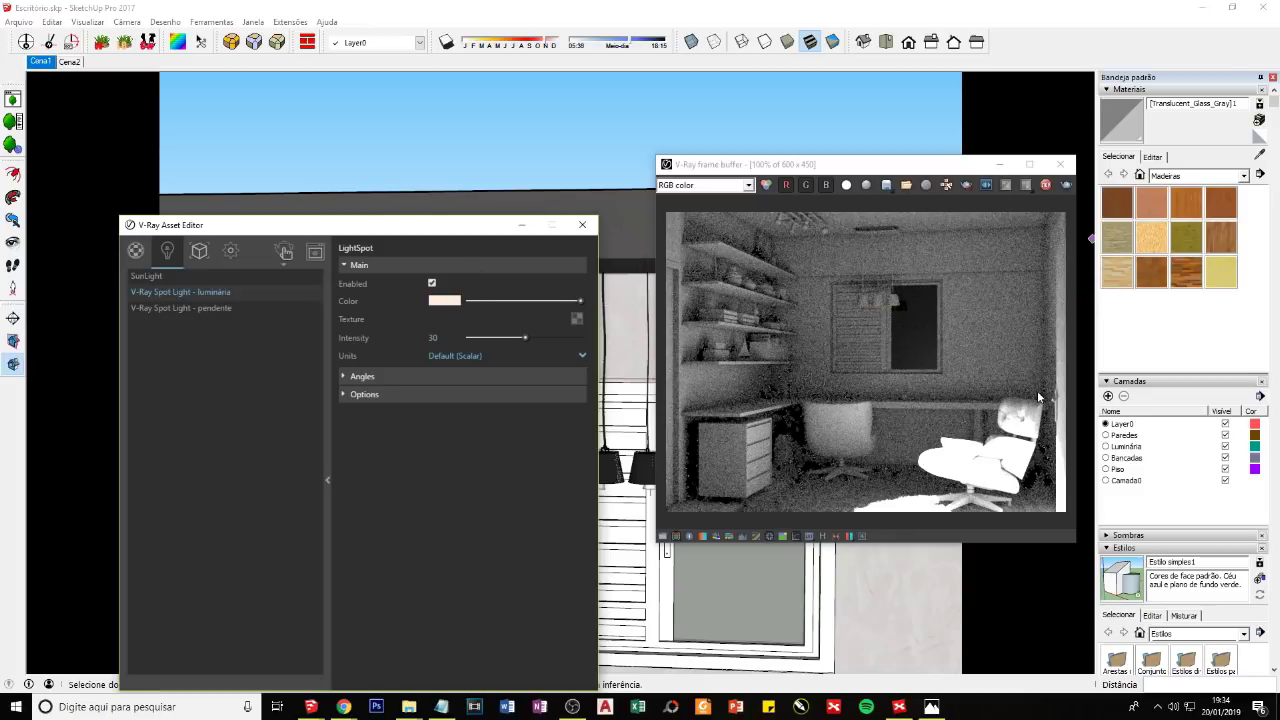
Step: Set luminária's Cone Angle to 0,5 and Penumbra Angle to 0,8
click(452, 376)
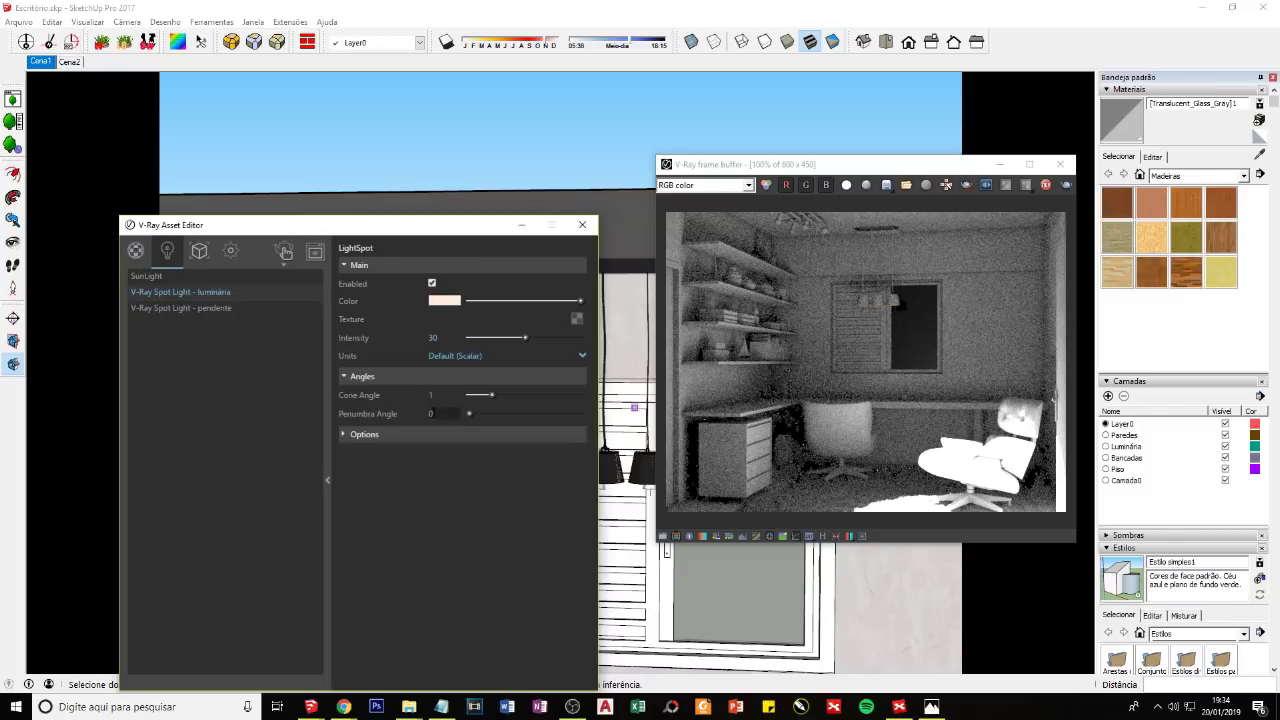
double_click(437, 395)
text(0,5)
key(Return)
text(0,8)
key(Return)
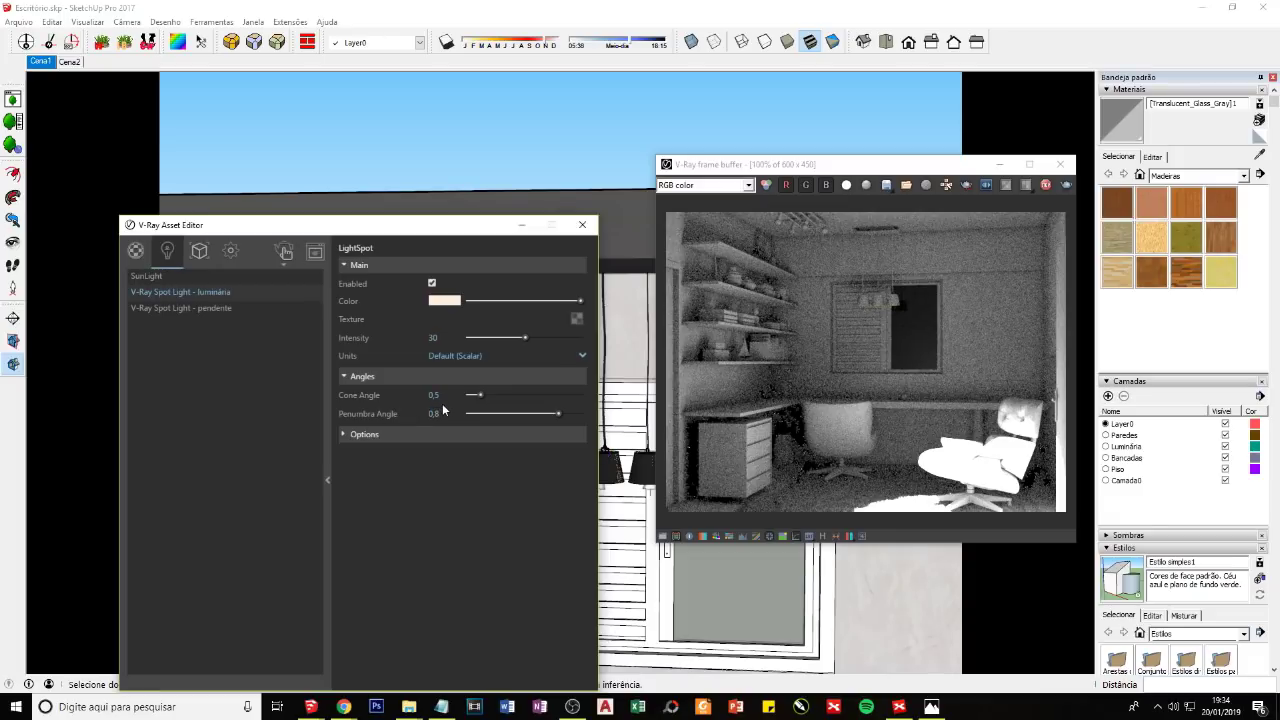
Step: Return to the Cena1 view and start V-Ray Interactive rendering with the progress window minimized
click(1041, 188)
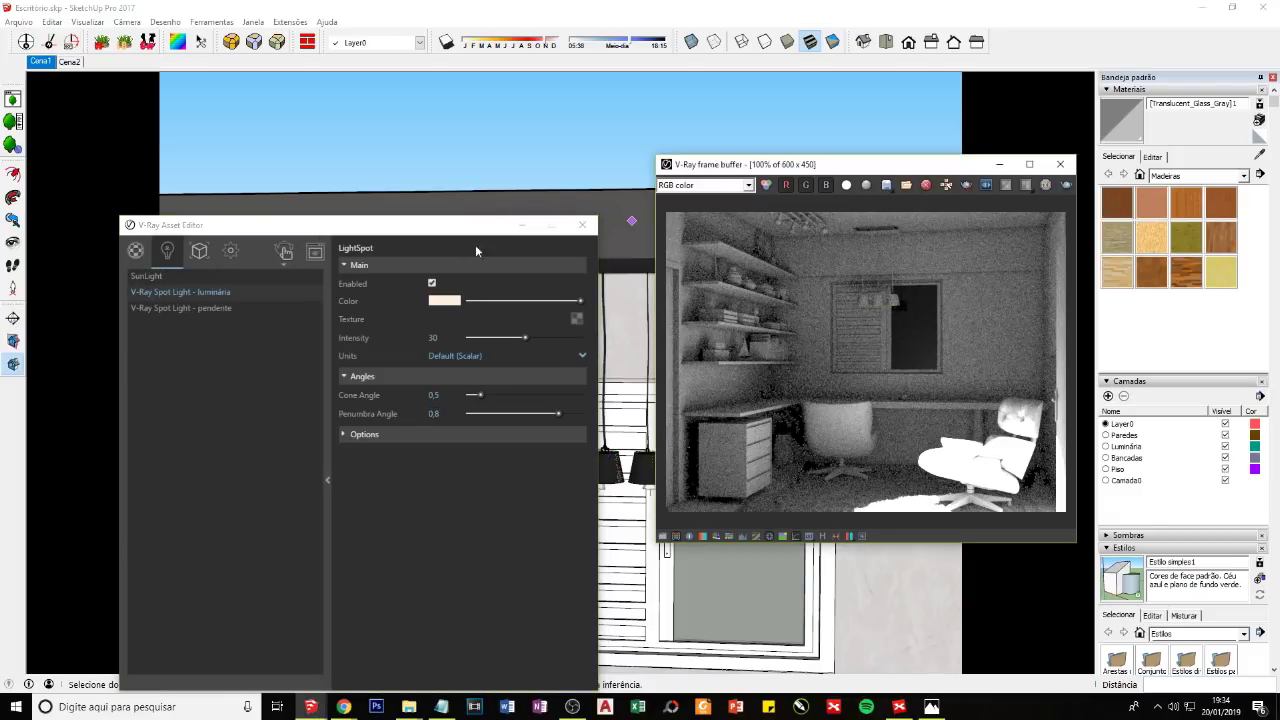
click(41, 61)
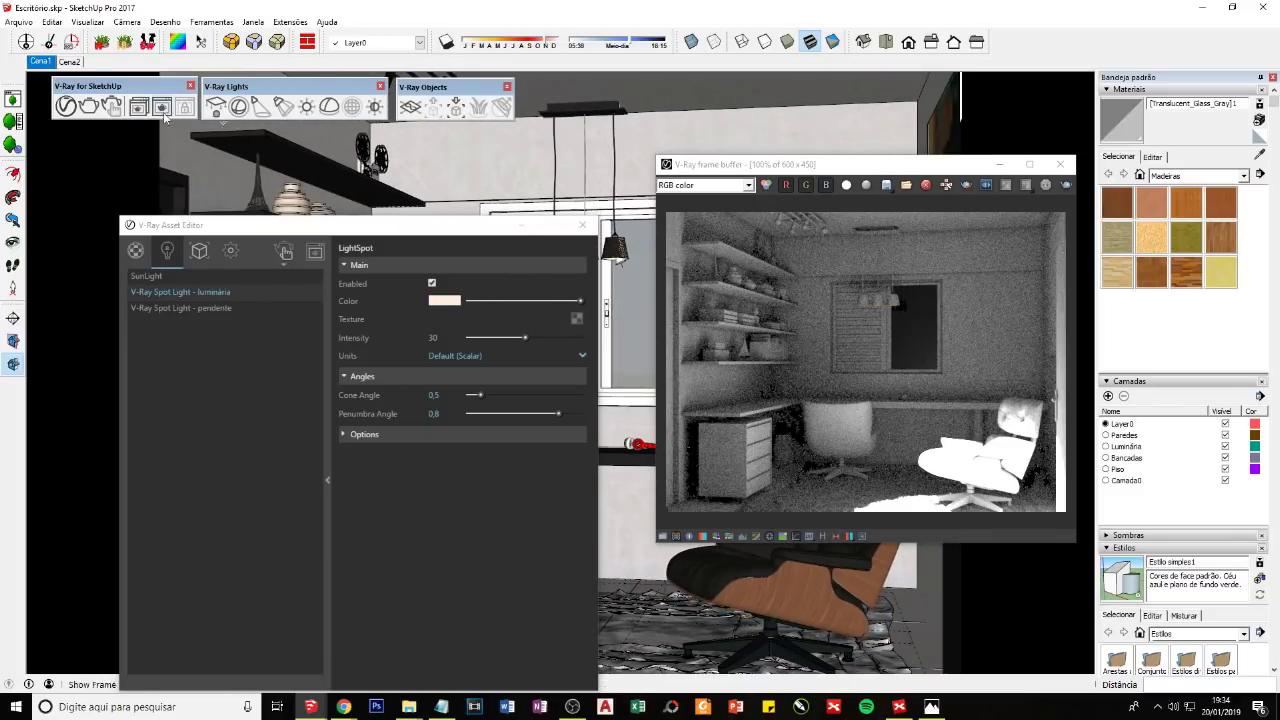
click(112, 112)
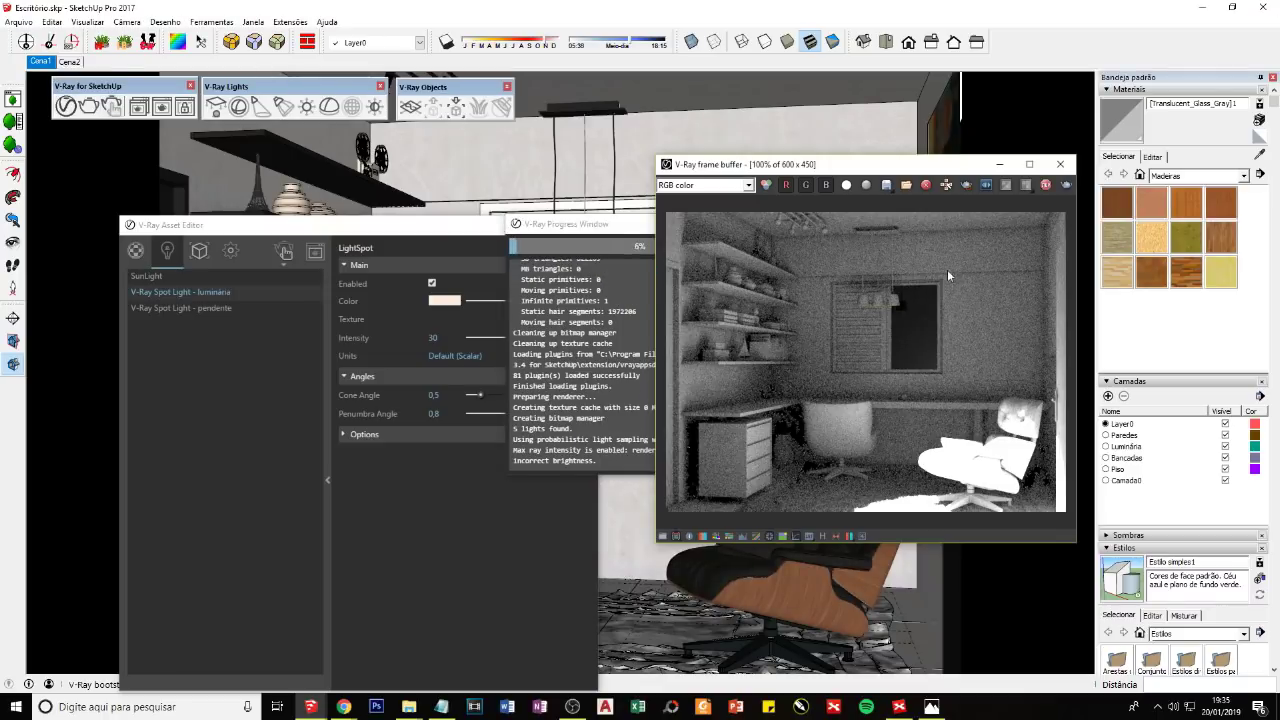
drag(667, 223, 580, 237)
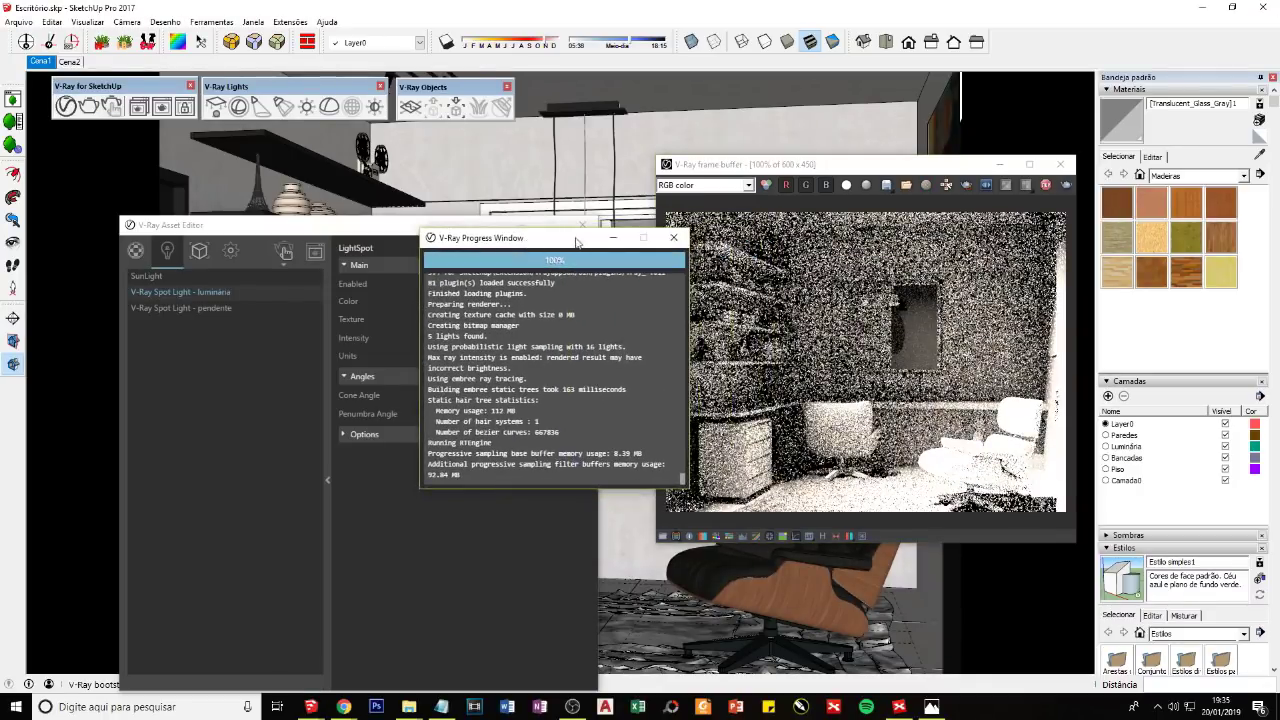
click(615, 238)
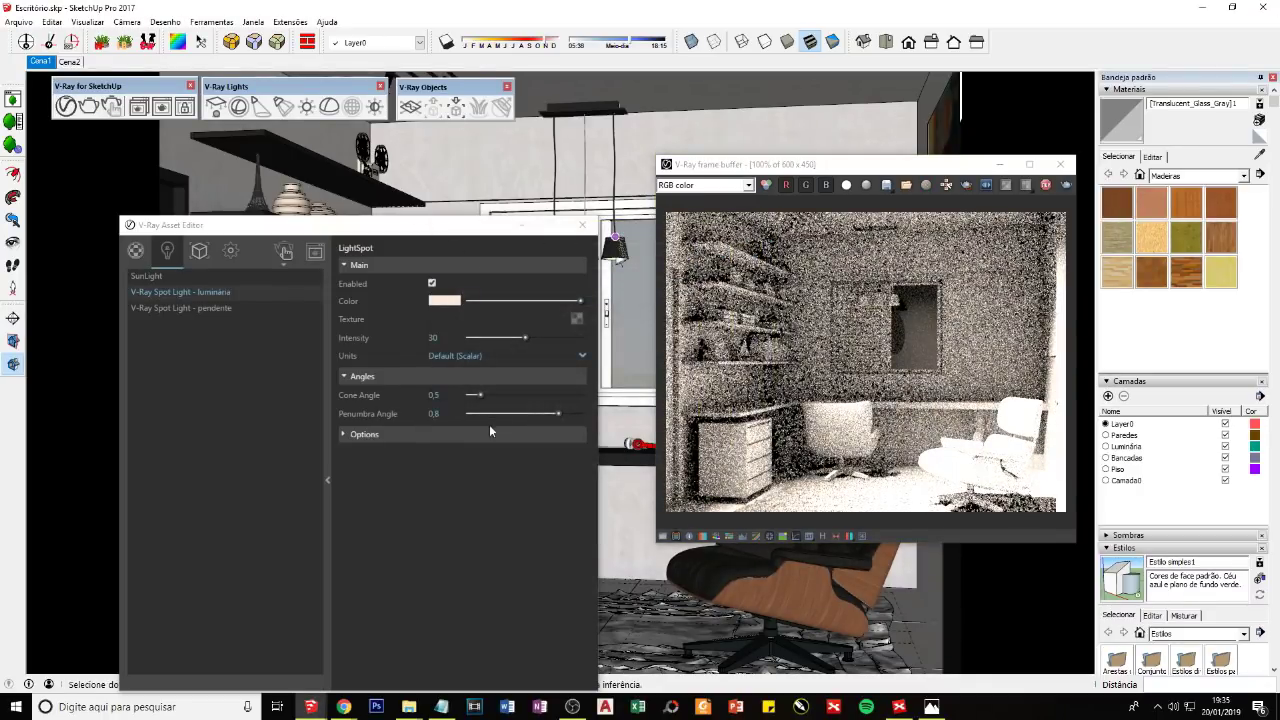
Step: Set the luminária spotlight's Intensity to 10 and Shadow Radius to 1
click(432, 434)
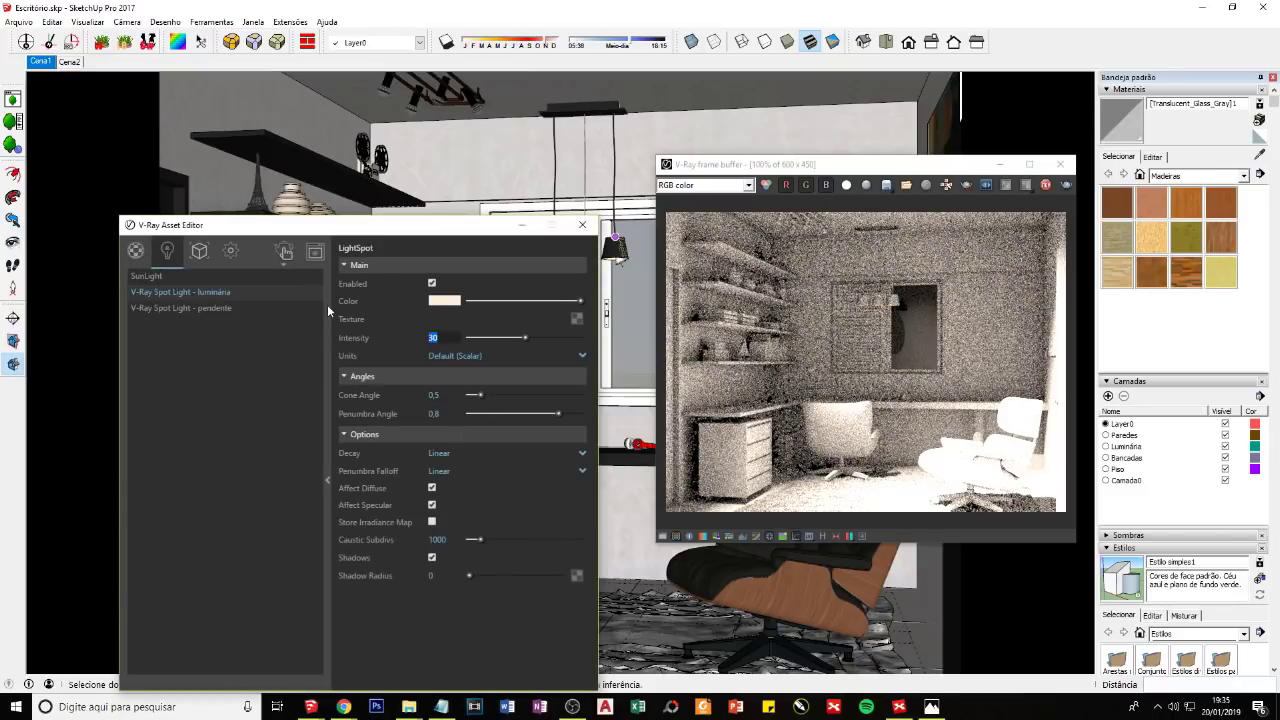
text(10)
key(Return)
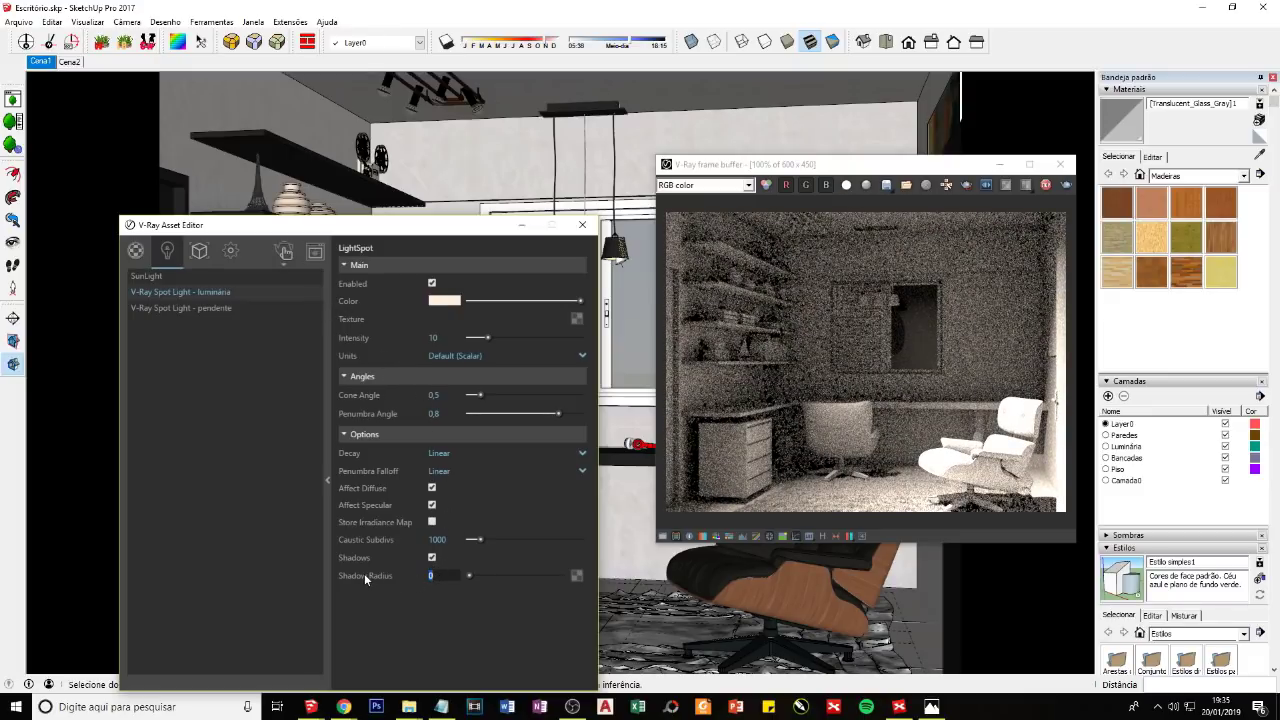
text(1)
key(Return)
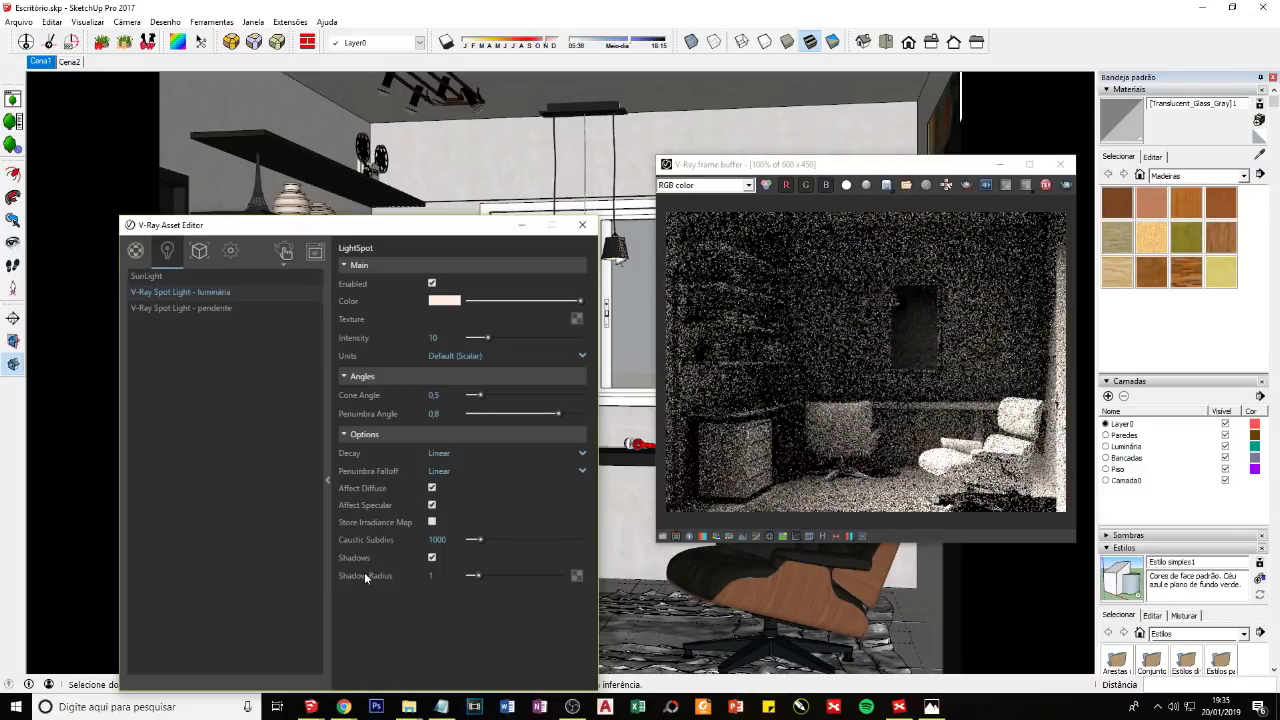
Step: Close the Asset Editor and copy the selected spotlight onto the ceiling track rail
click(519, 226)
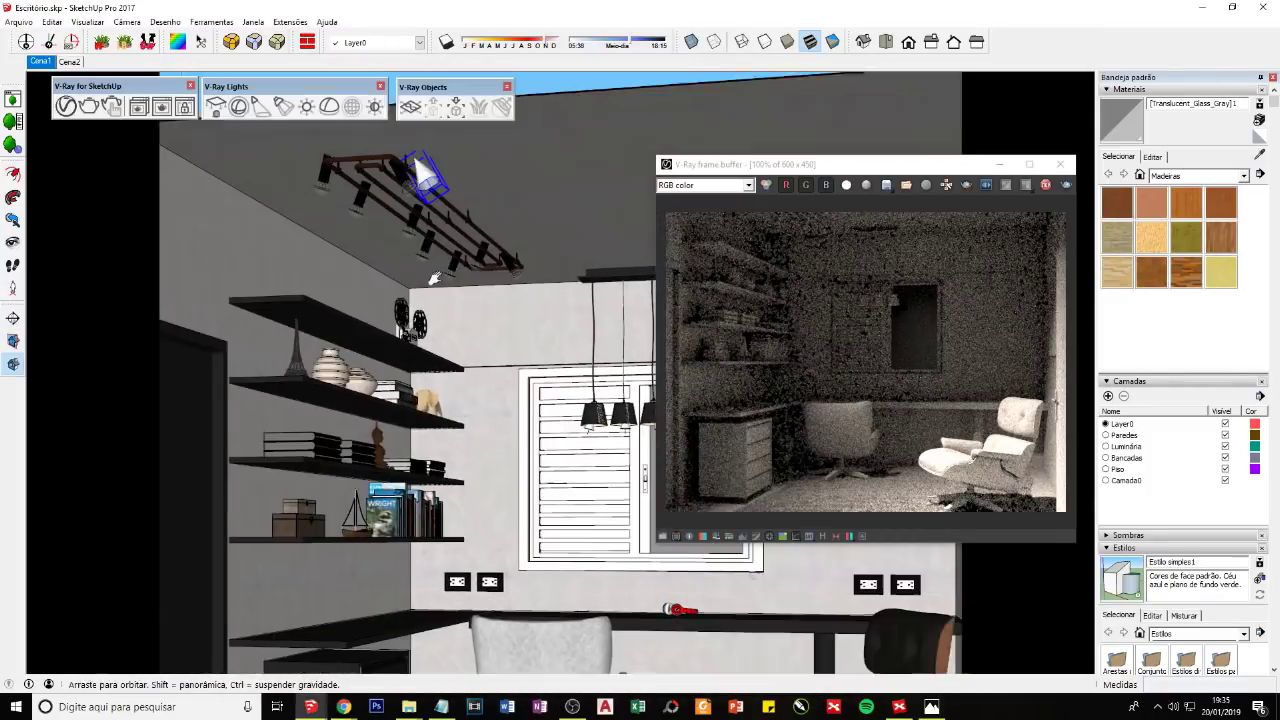
scroll(425, 185, up, 3)
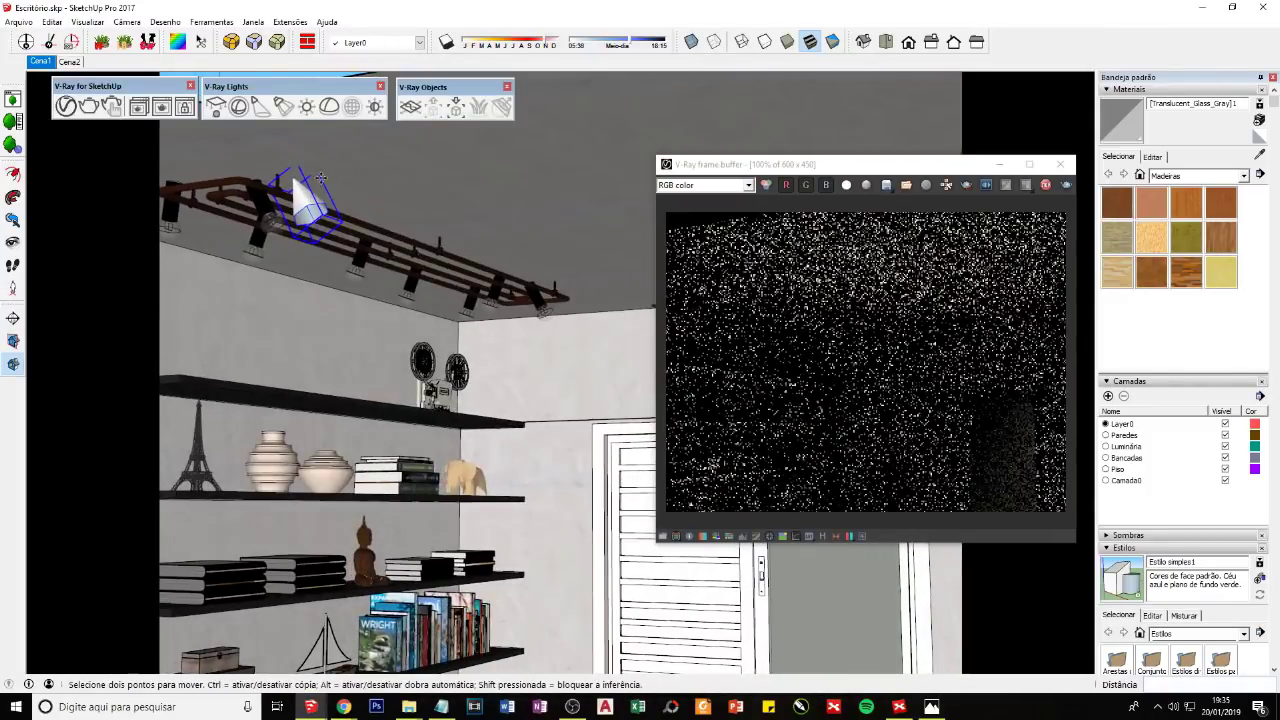
key(ctrl)
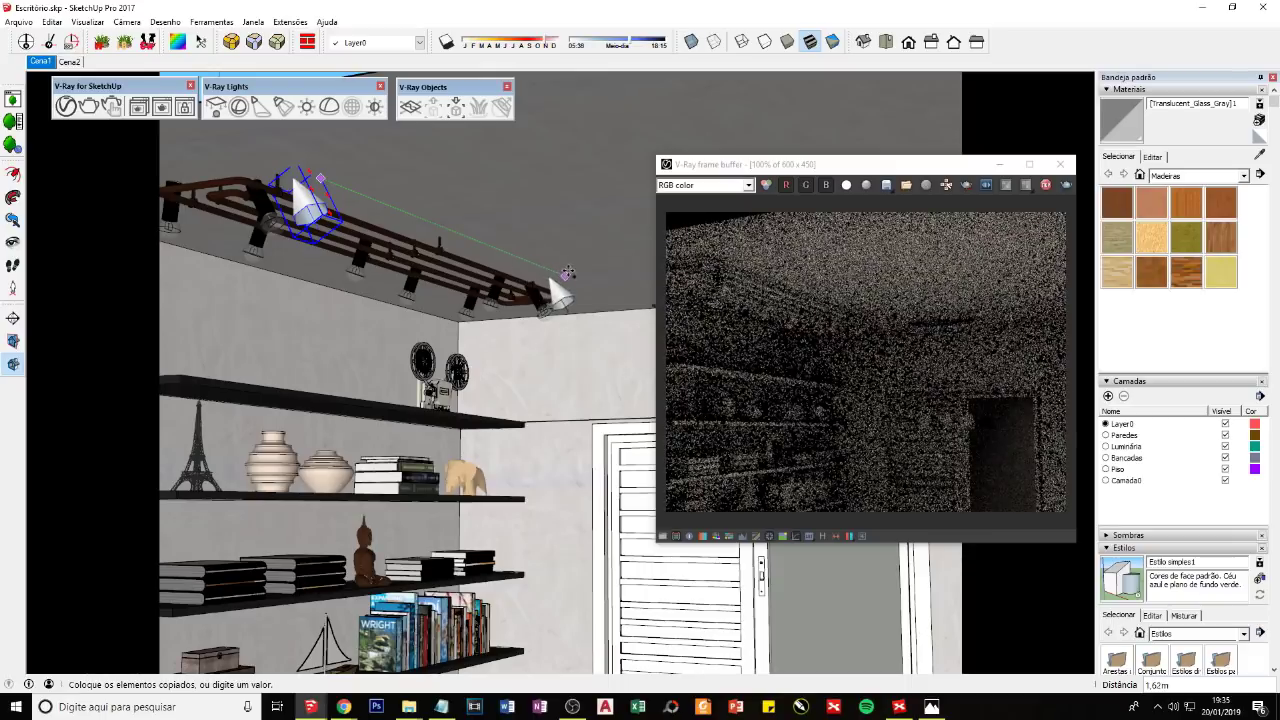
click(550, 290)
scroll(128, 120, down, 5)
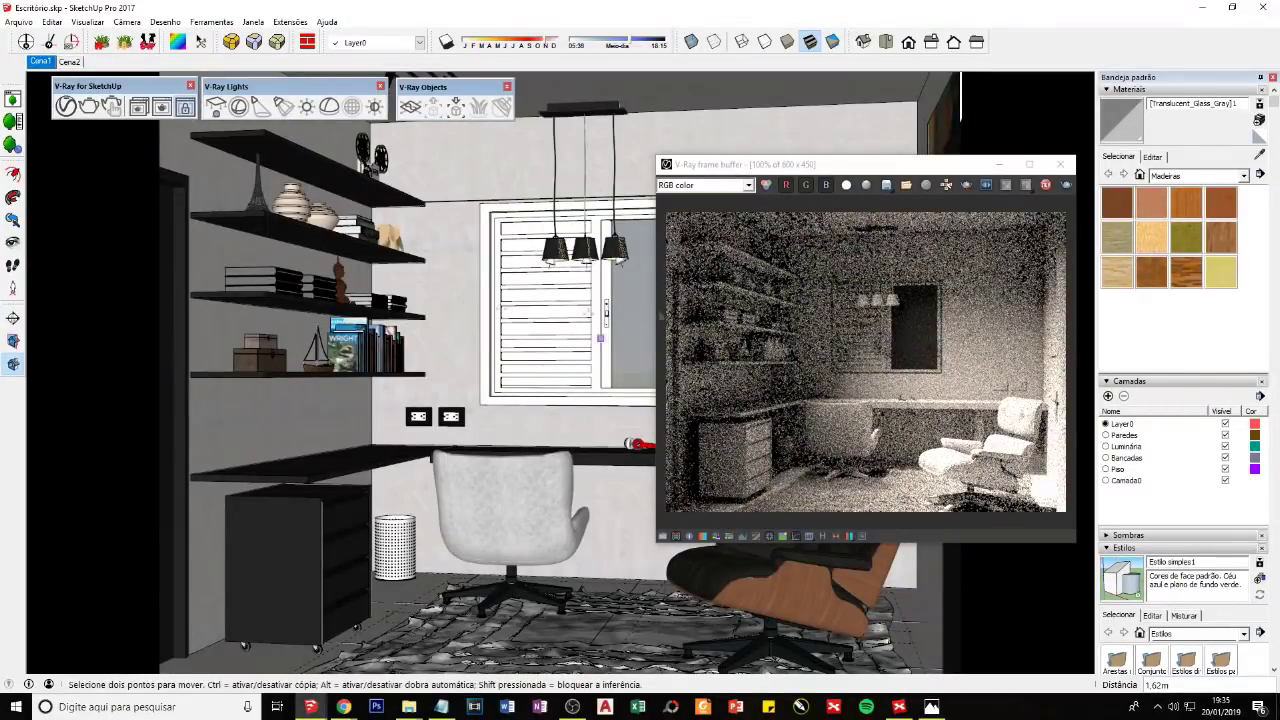
scroll(570, 280, up, 5)
Step: Rotate the left track spotlight 110.9° to aim it
key(space)
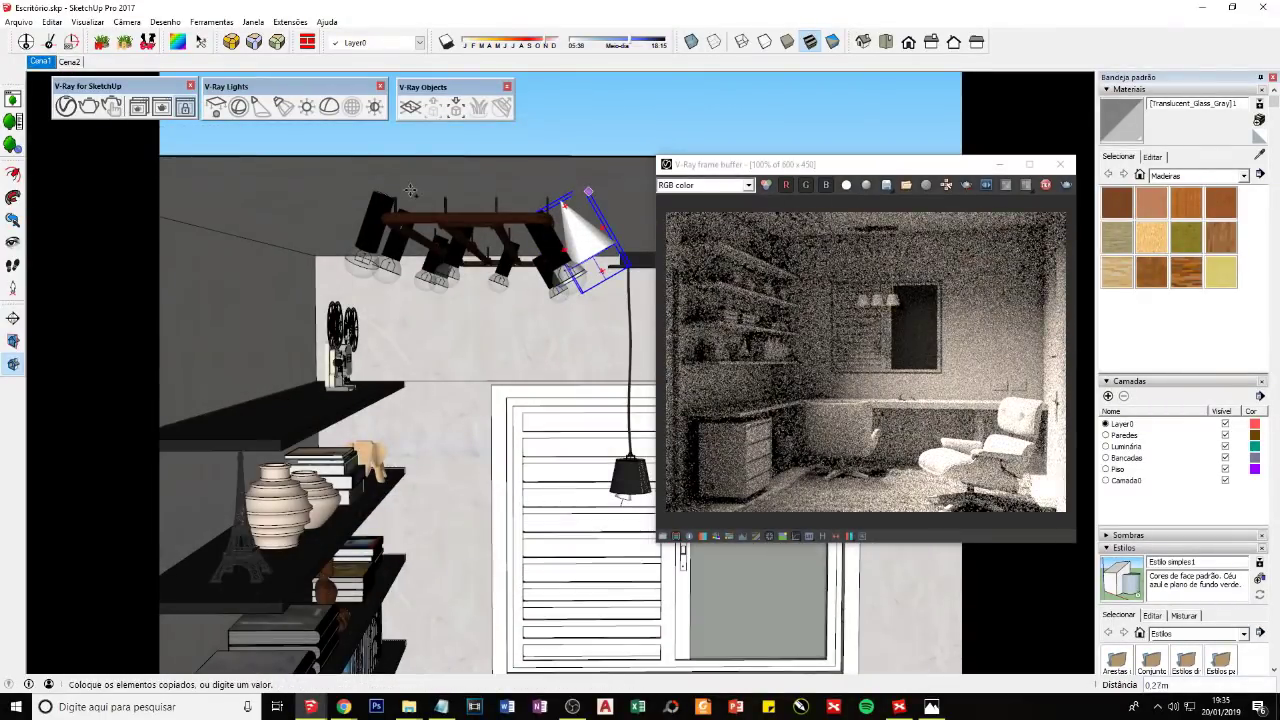
click(362, 238)
key(q)
mouse_move(362, 238)
middle_down()
mouse_move(428, 316)
mouse_move(460, 297)
mouse_move(378, 246)
middle_up()
key(m)
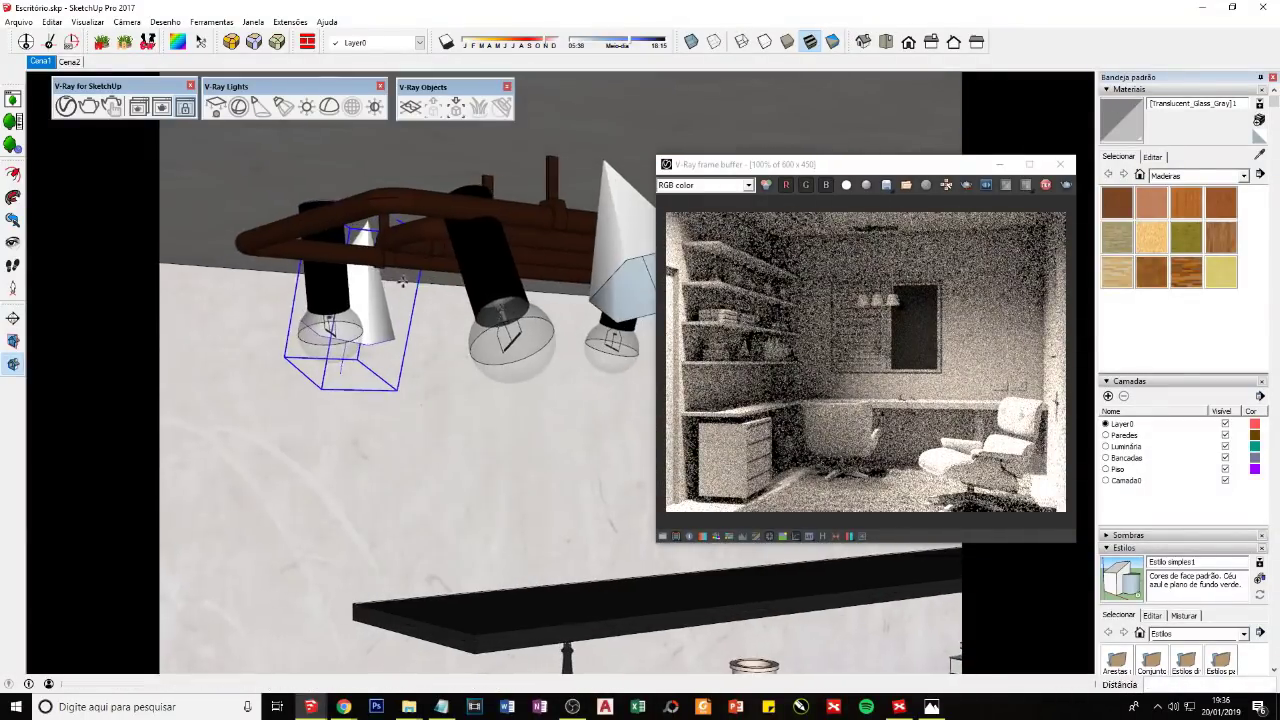
key(q)
click(378, 246)
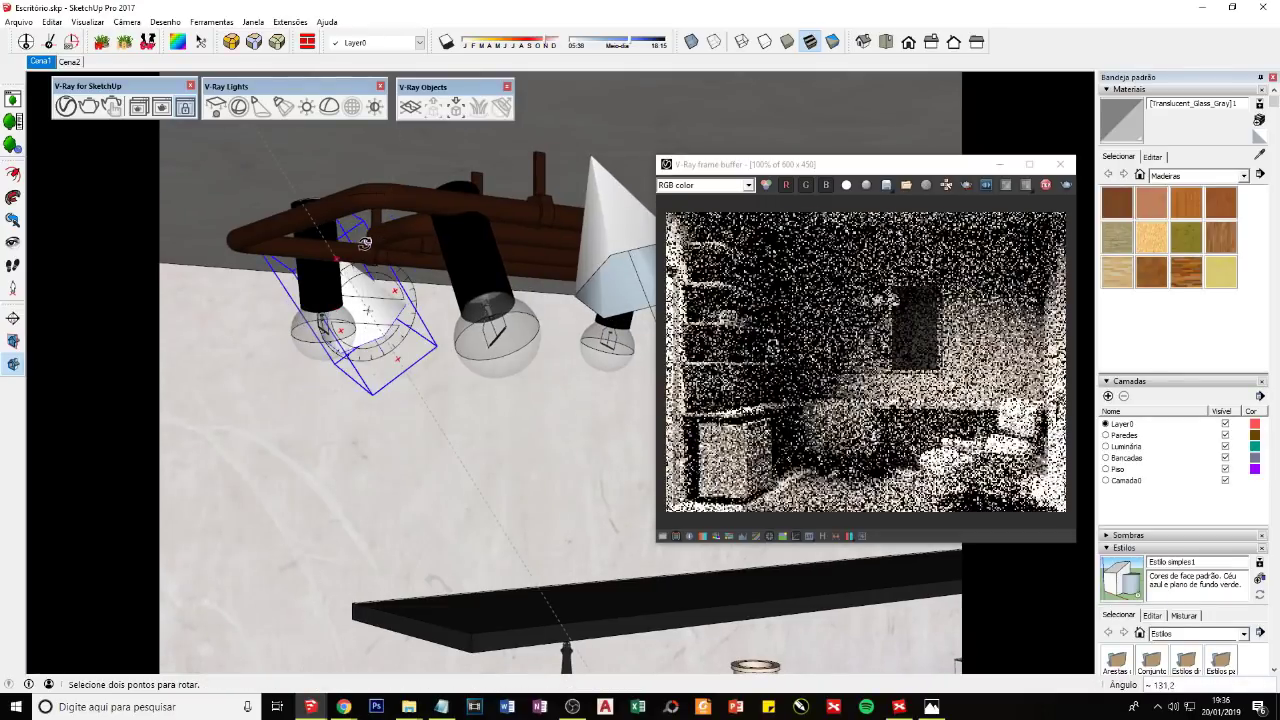
click(343, 166)
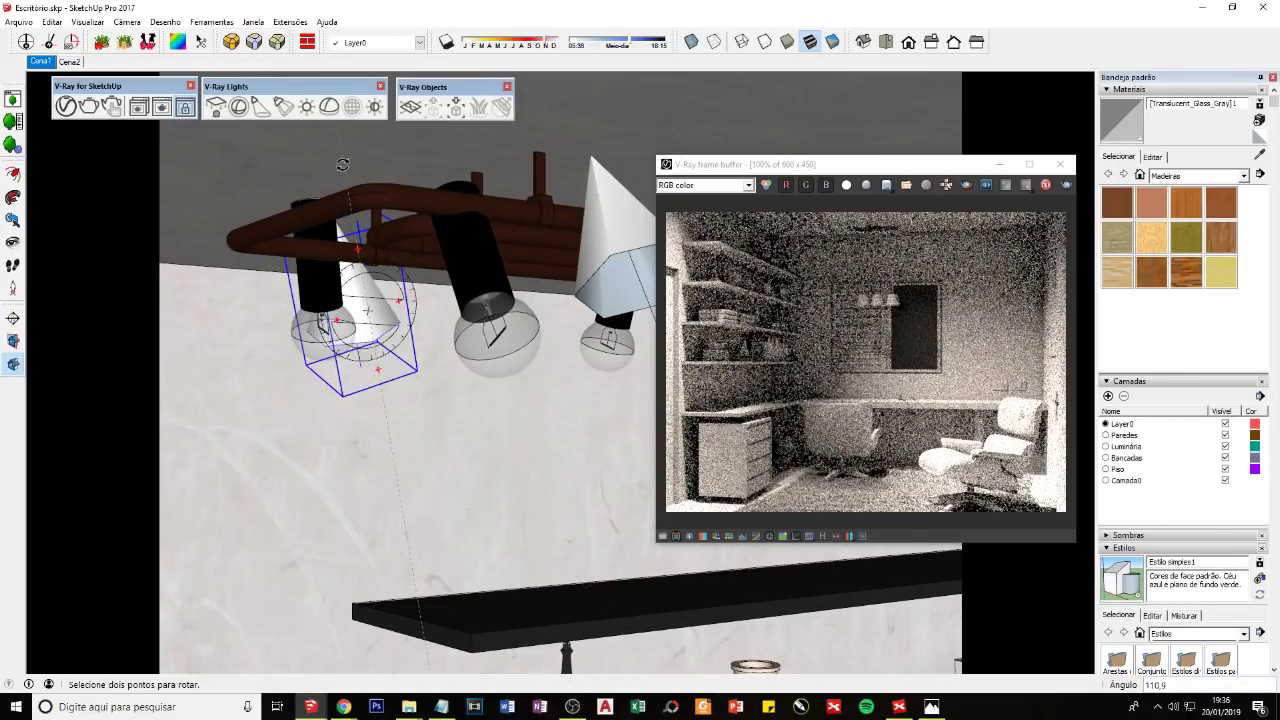
key(m)
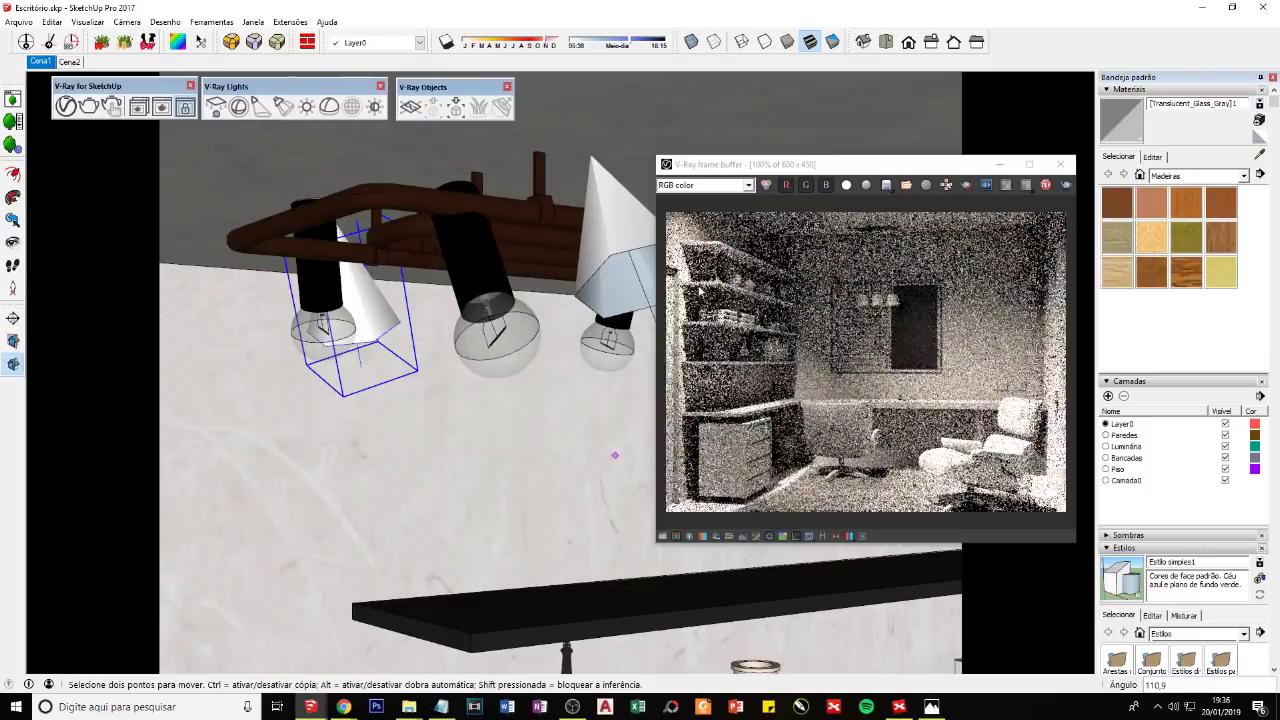
Step: Orbit and zoom around the lamps and shelves to check the aimed spotlight
scroll(678, 268, up, 1)
scroll(672, 431, down, 1)
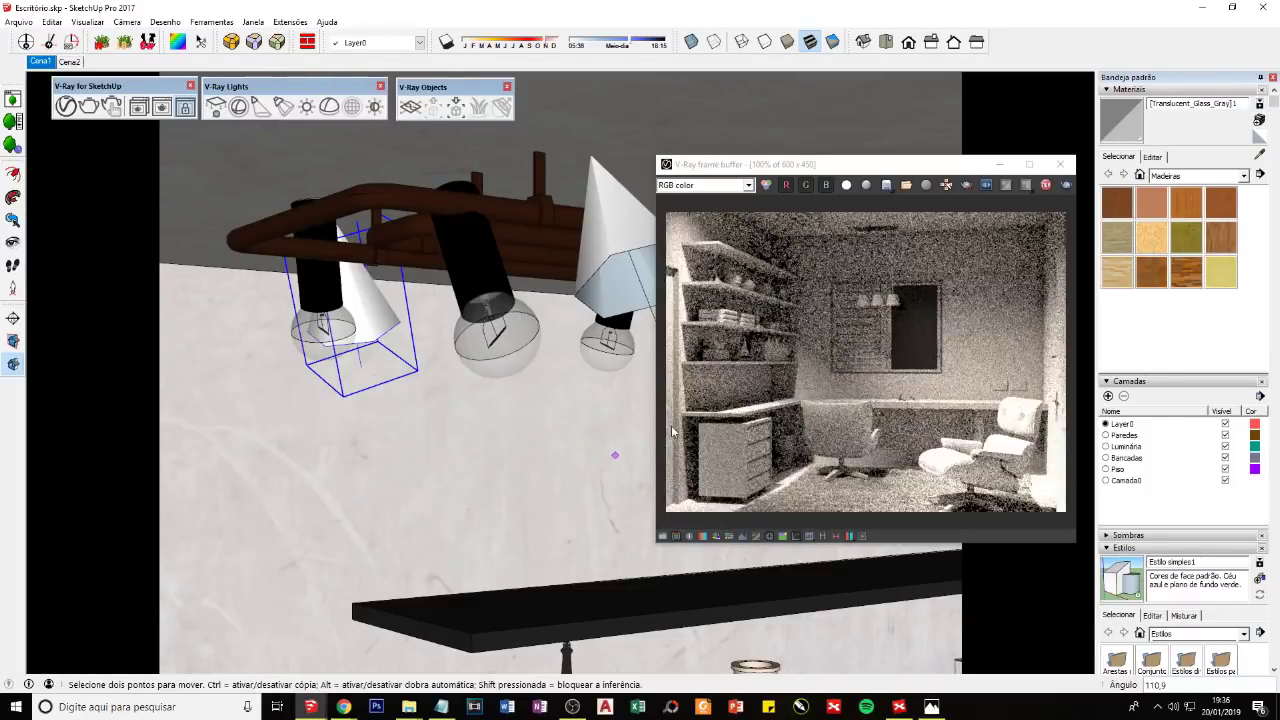
middle_drag(399, 428, 367, 400)
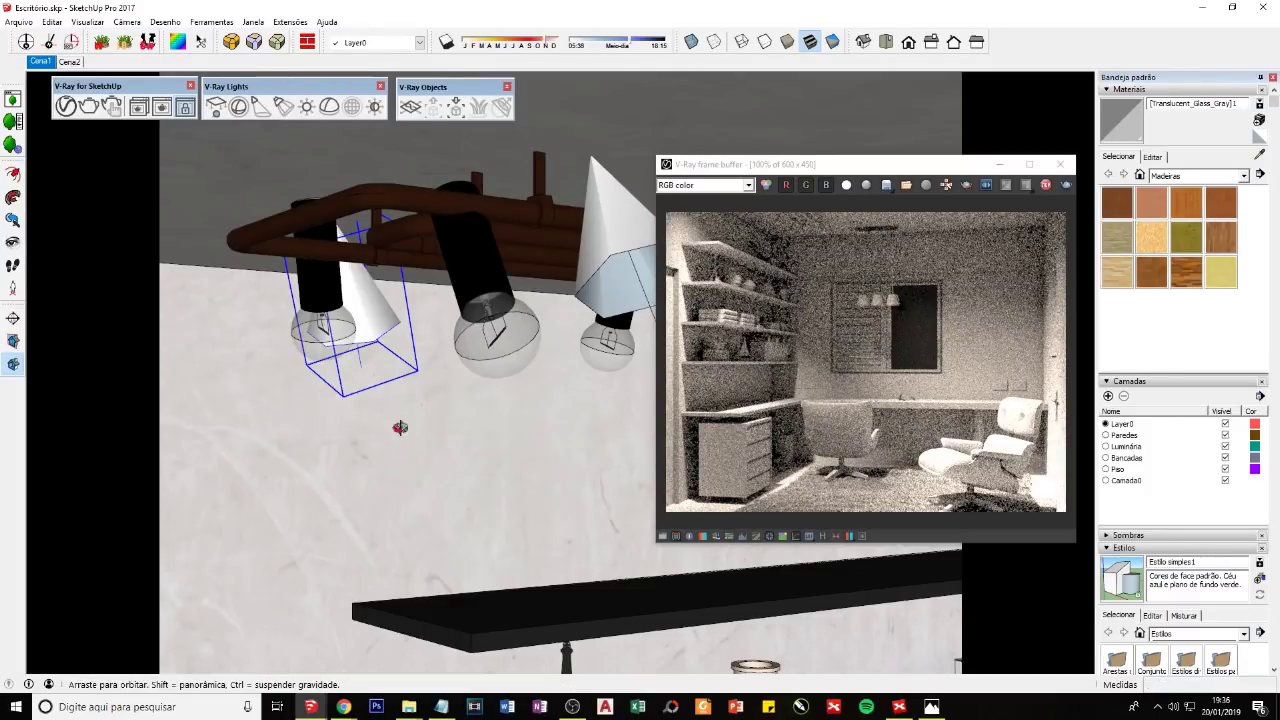
scroll(367, 400, down, 2)
scroll(383, 397, down, 3)
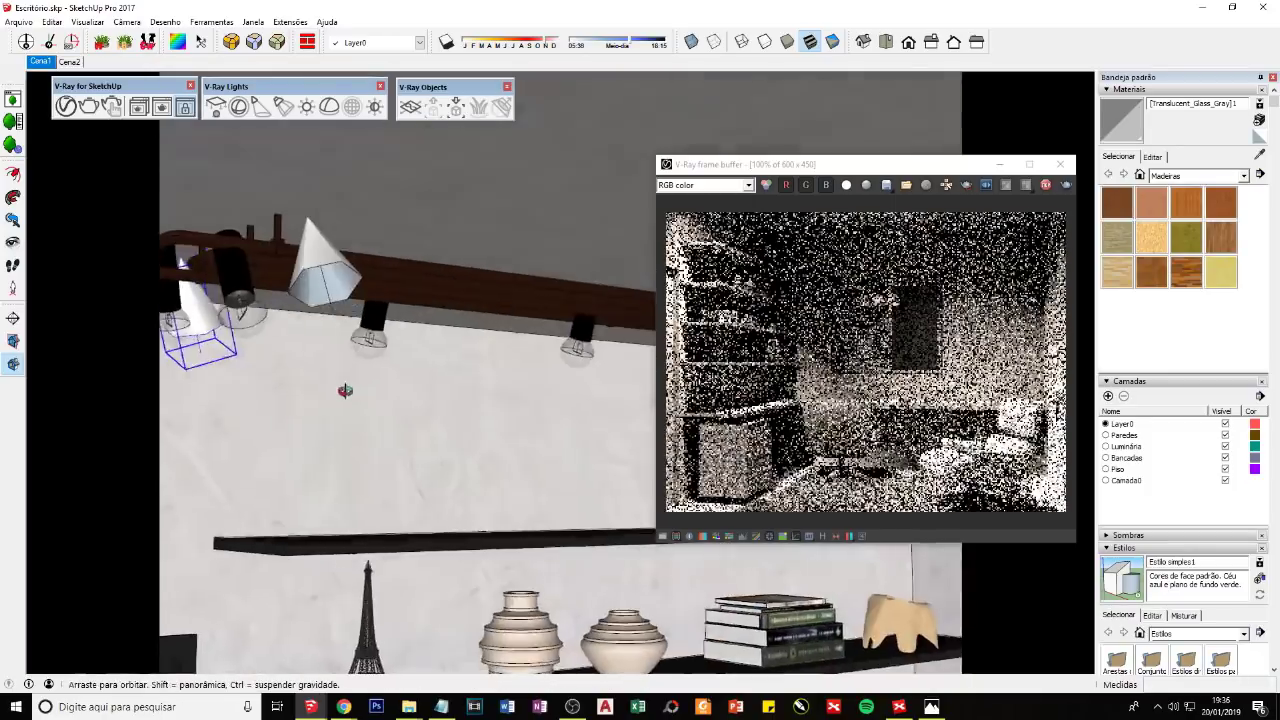
scroll(337, 377, down, 2)
key(q)
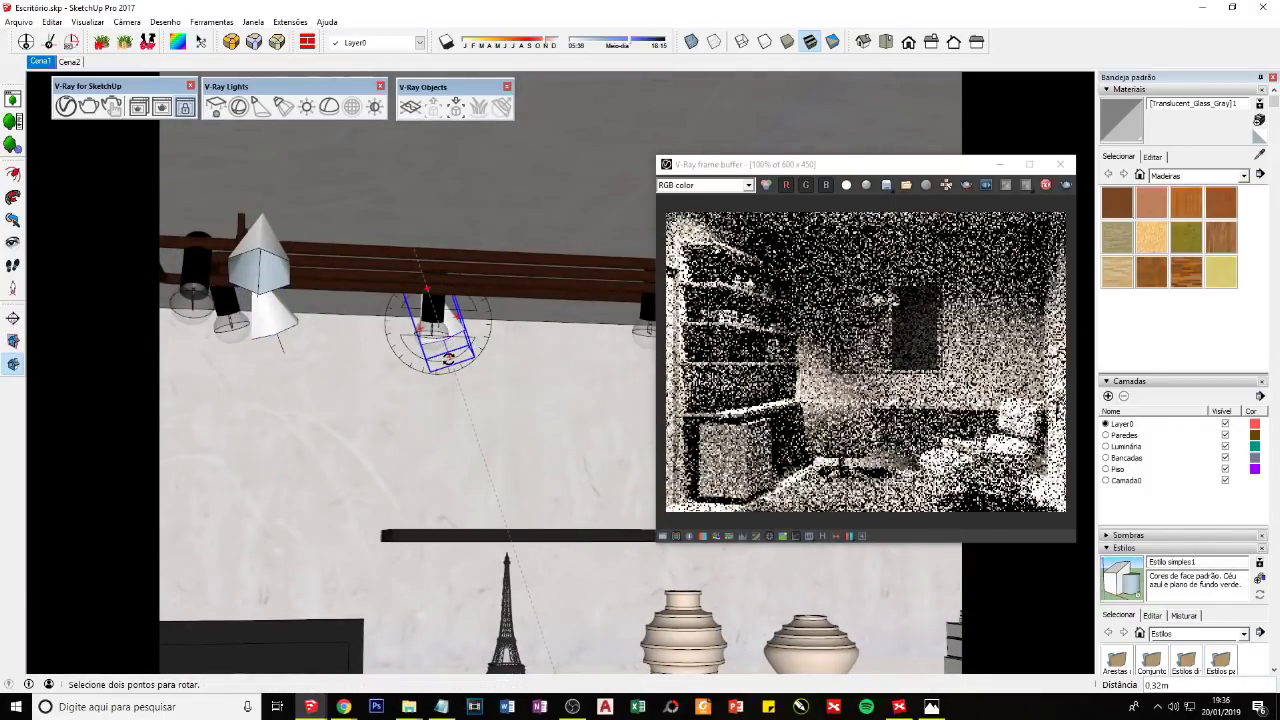
key(m)
mouse_move(449, 400)
middle_down()
mouse_move(596, 393)
mouse_move(516, 360)
mouse_move(435, 278)
mouse_move(486, 334)
middle_up()
scroll(505, 343, up, 4)
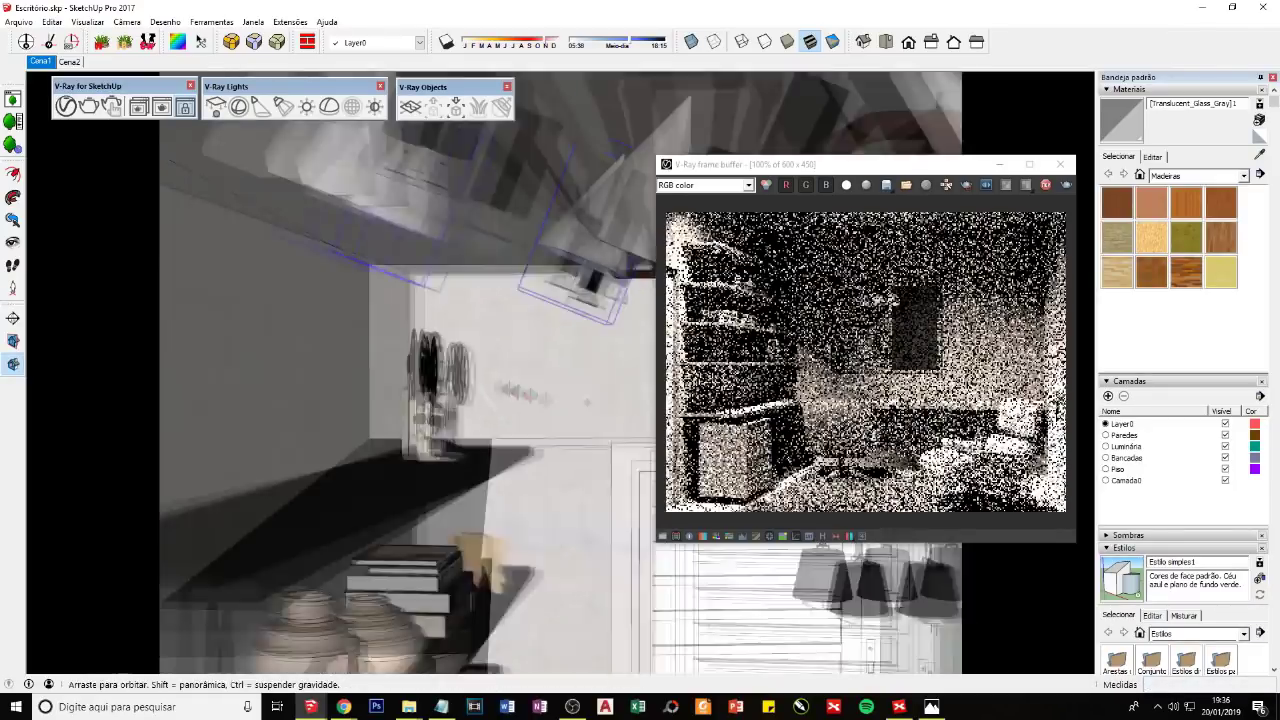
Step: Copy spotlights under the next track-light fixtures along the beam rail
mouse_move(531, 380)
middle_down()
mouse_move(518, 322)
mouse_move(389, 338)
mouse_move(606, 268)
middle_up()
click(518, 322)
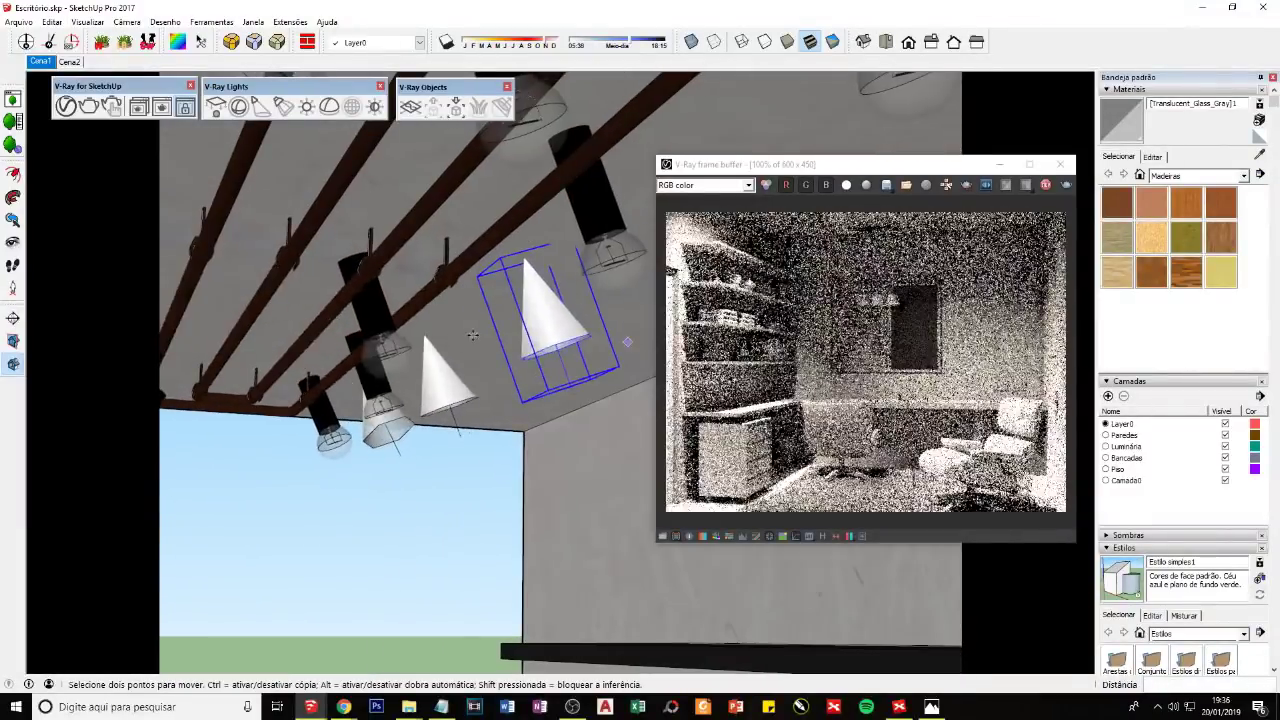
click(606, 268)
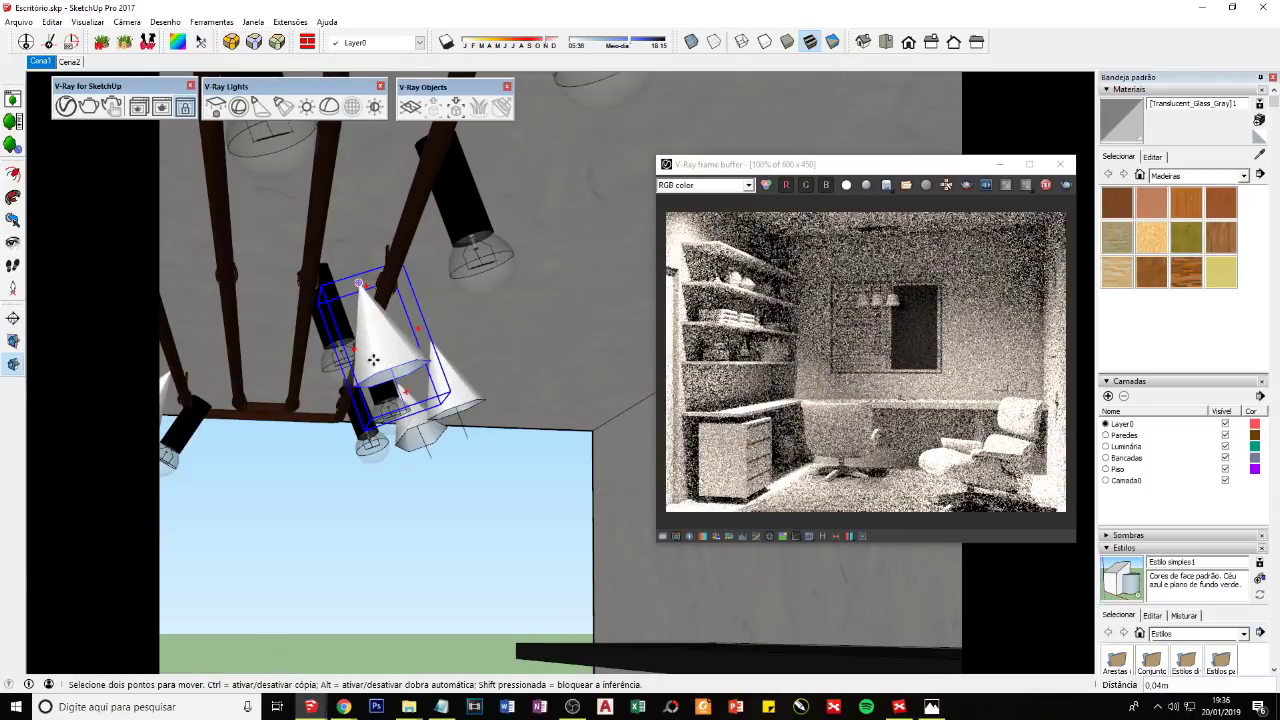
mouse_move(373, 359)
middle_down()
mouse_move(529, 329)
mouse_move(558, 346)
mouse_move(437, 366)
mouse_move(489, 343)
mouse_move(400, 351)
mouse_move(305, 383)
middle_up()
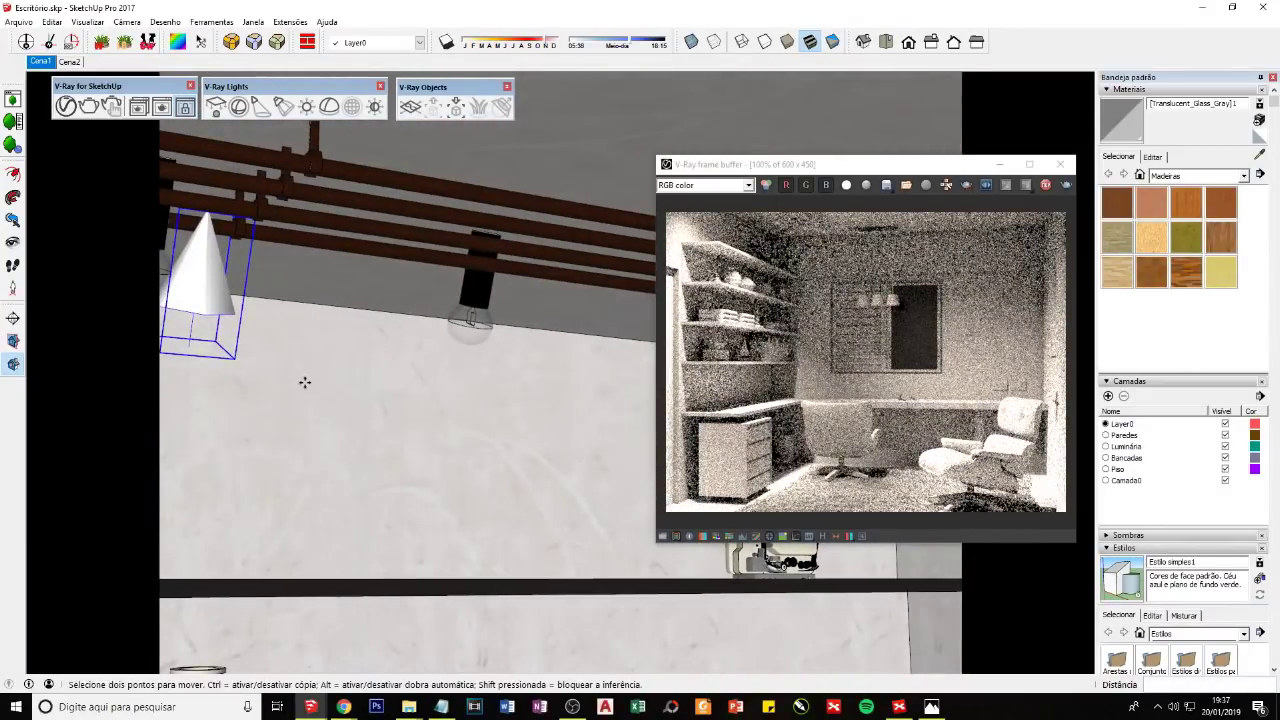
key(ctrl)
click(307, 384)
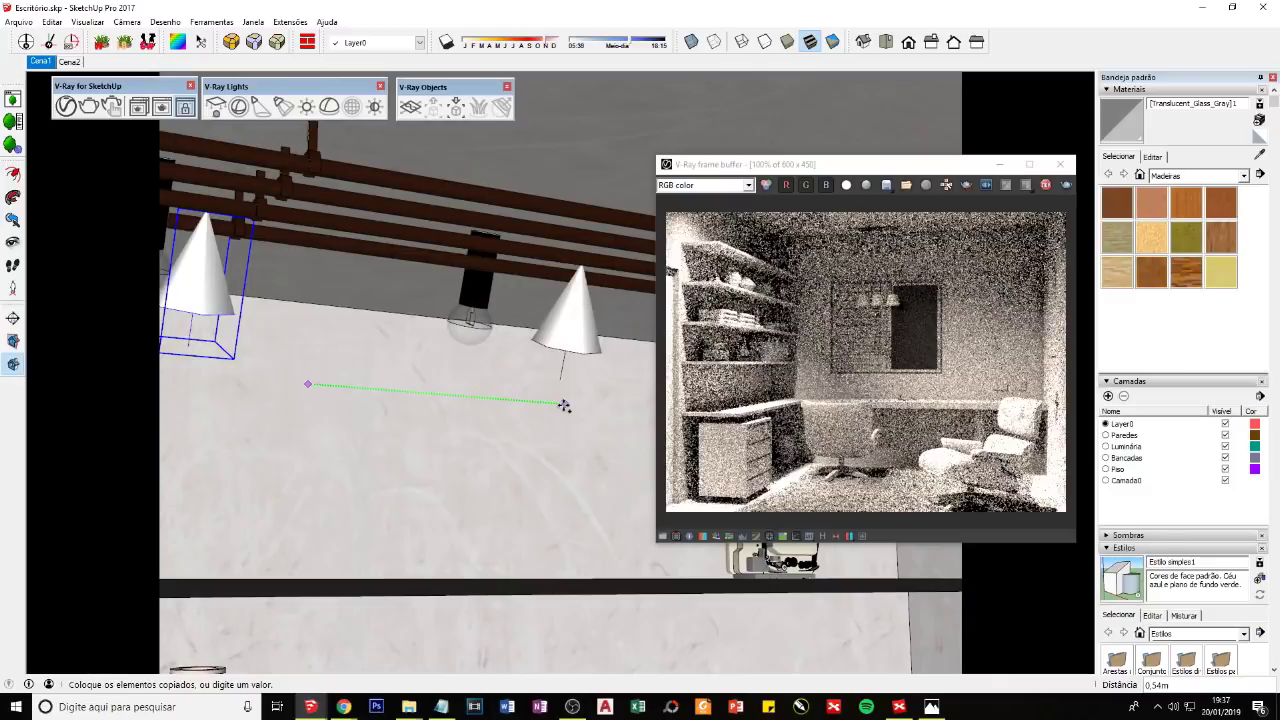
click(519, 406)
mouse_move(483, 406)
middle_down()
mouse_move(431, 405)
mouse_move(571, 409)
mouse_move(469, 385)
mouse_move(574, 383)
mouse_move(514, 331)
mouse_move(480, 434)
mouse_move(444, 435)
middle_up()
key(space)
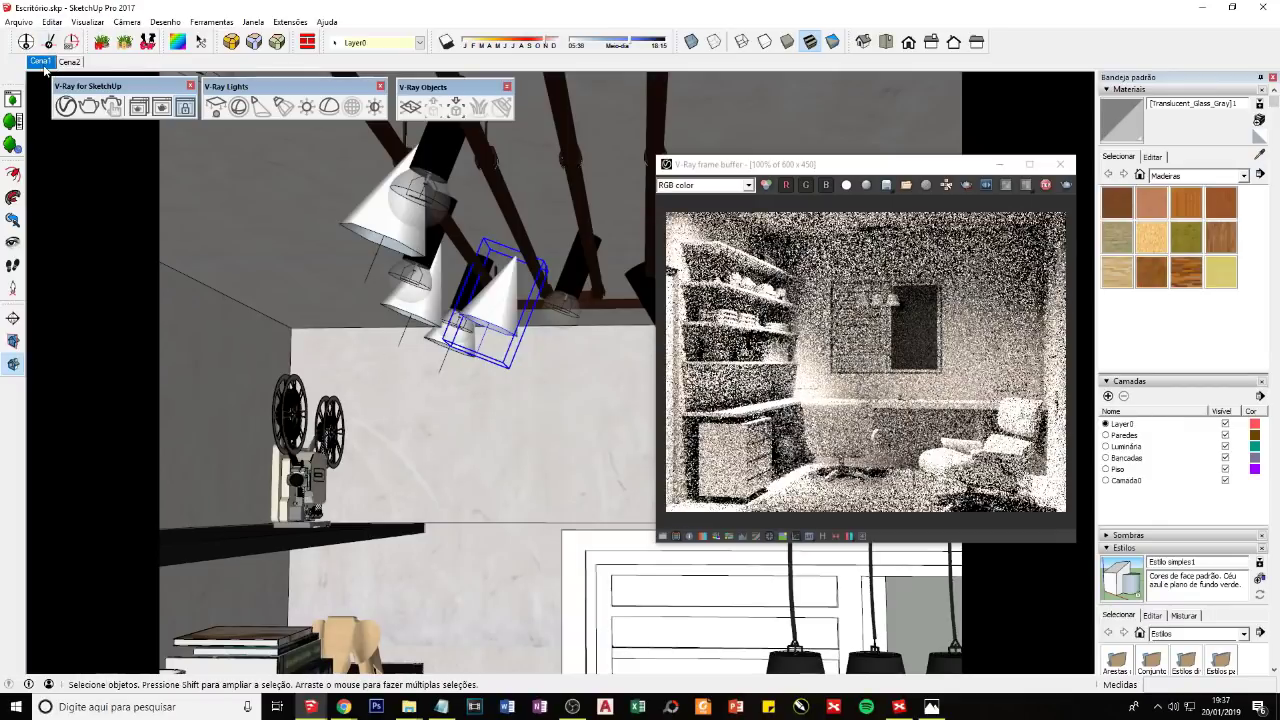
Step: Return to the Cena1 scene view and re-render it with the new lights
click(40, 61)
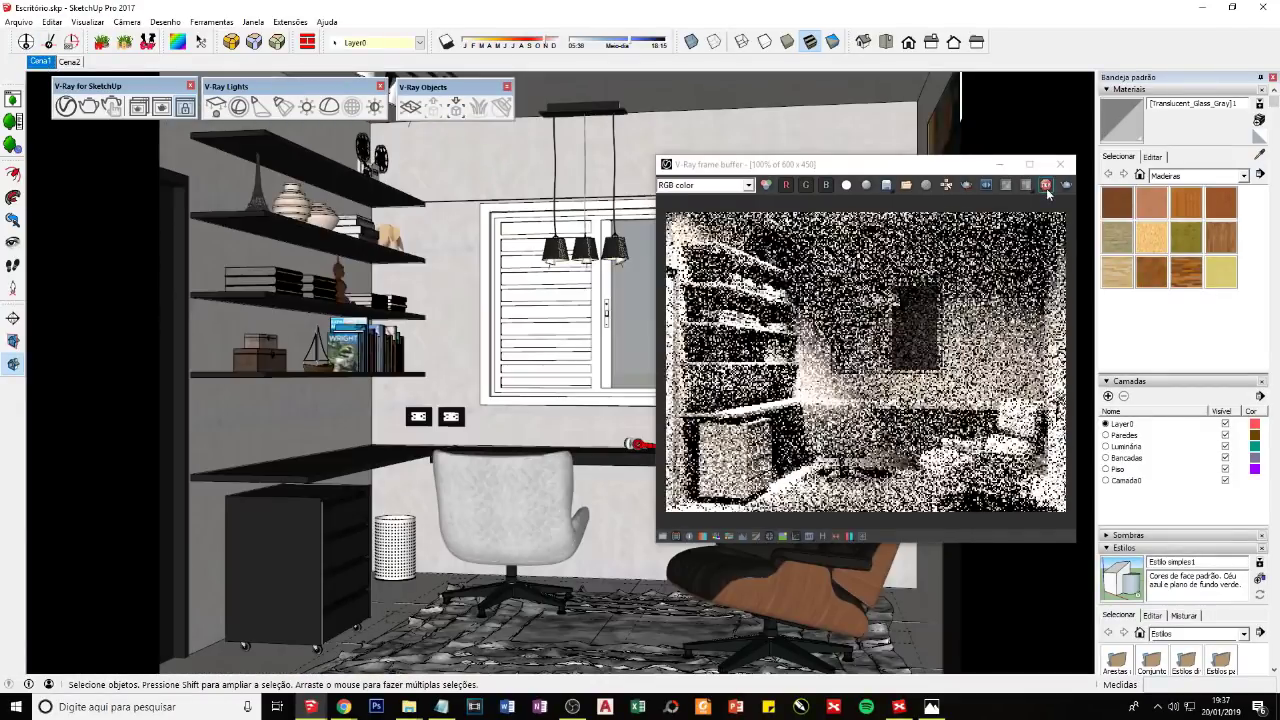
click(1046, 186)
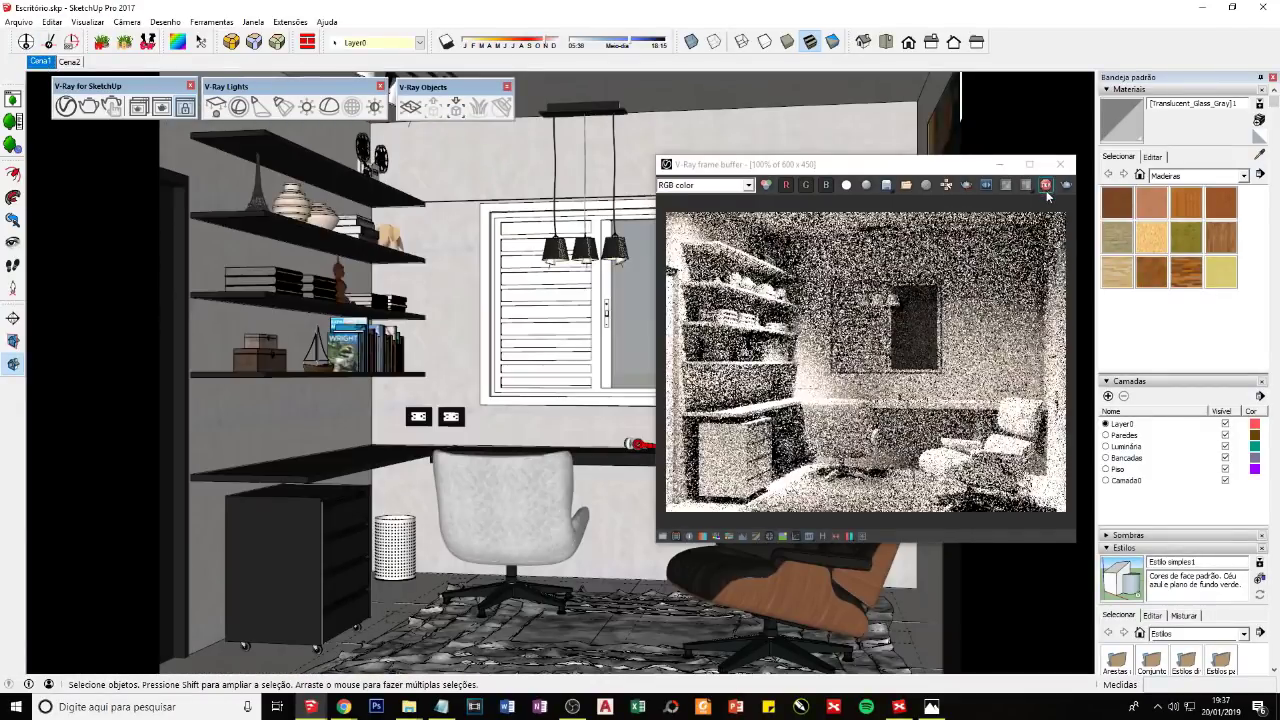
click(214, 21)
Step: Switch off Progressive rendering in the V-Ray settings, then close the render and editor windows
click(214, 21)
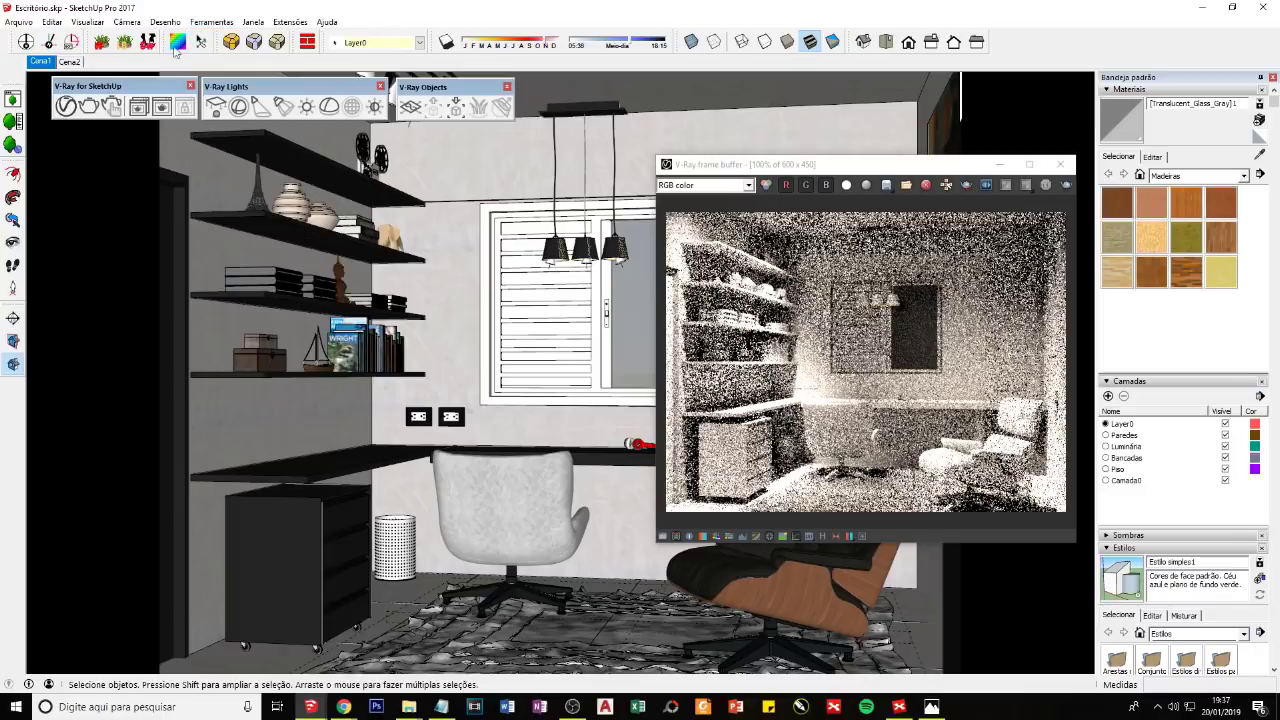
click(62, 102)
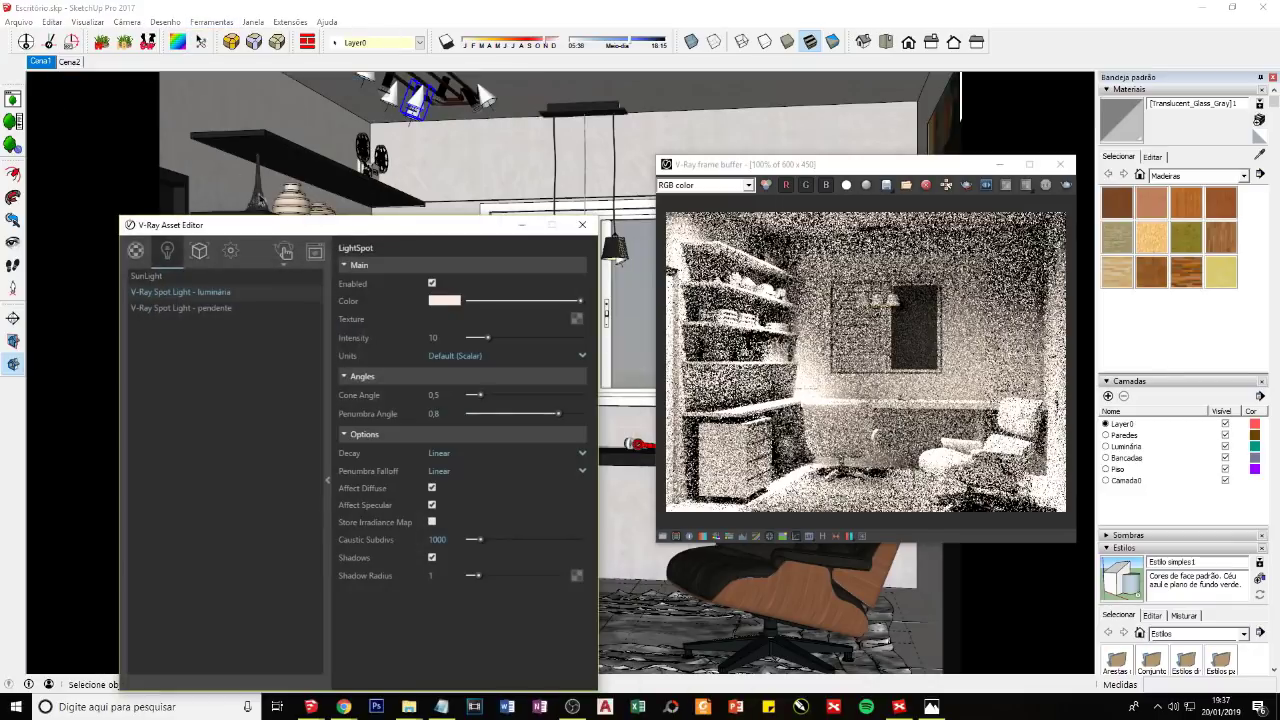
click(230, 251)
click(307, 317)
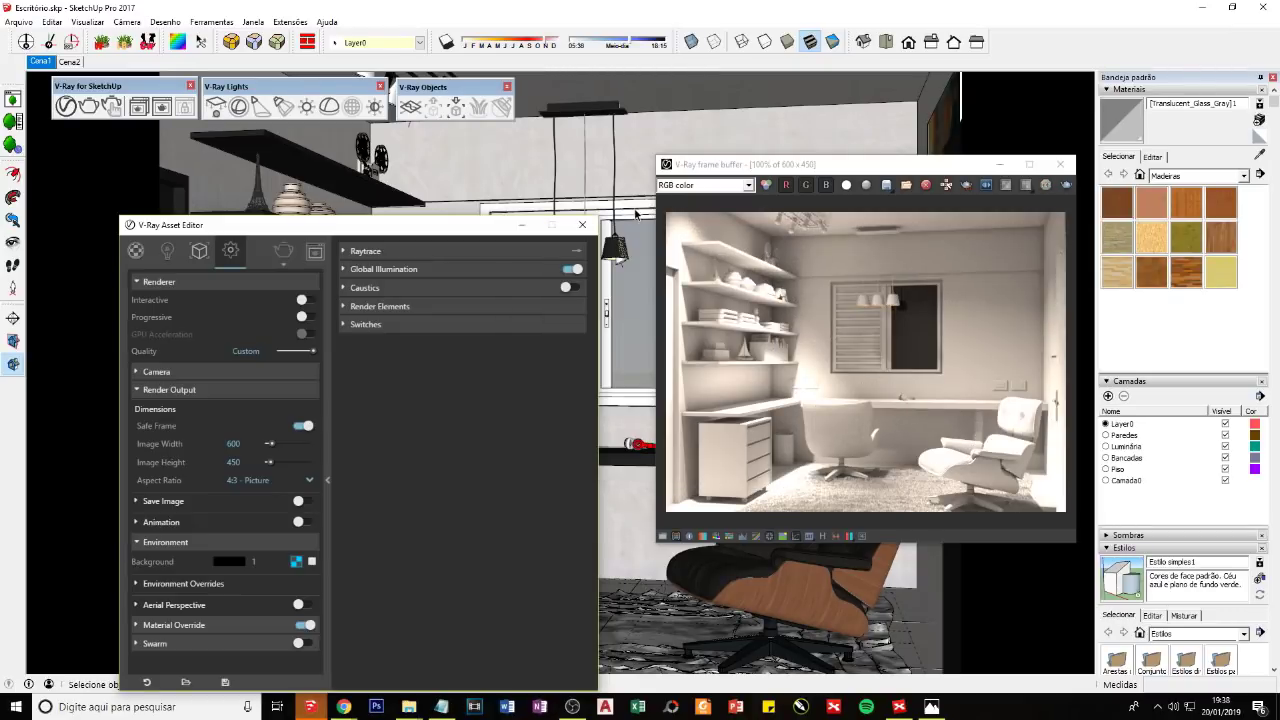
click(1000, 163)
Step: Close the render window and orbit toward the ceiling spotlights
click(582, 224)
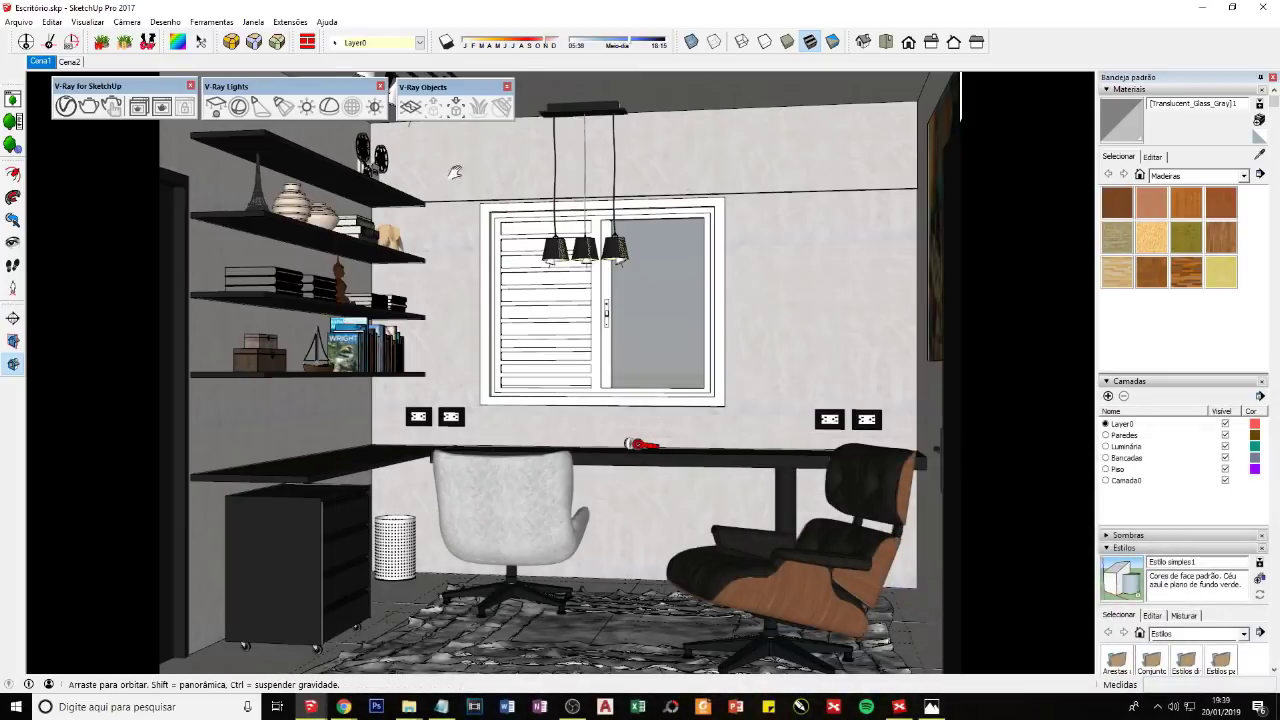
middle_drag(410, 140, 428, 190)
click(161, 106)
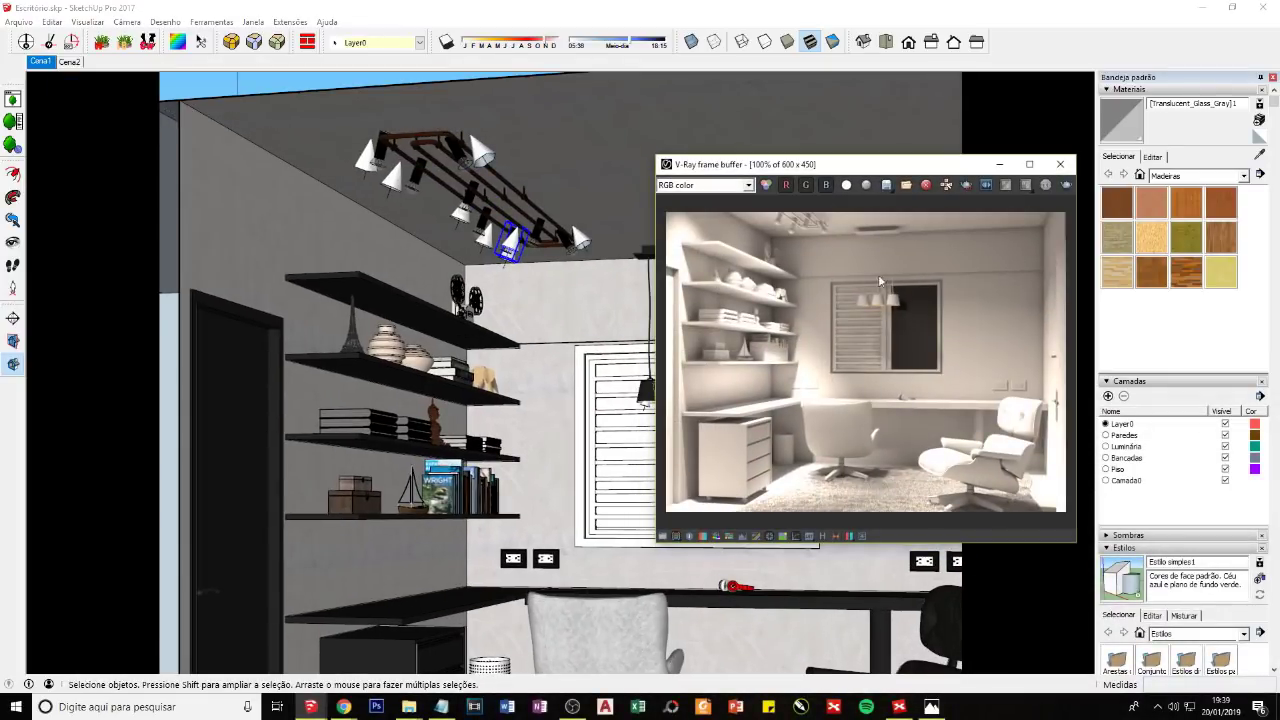
click(1000, 163)
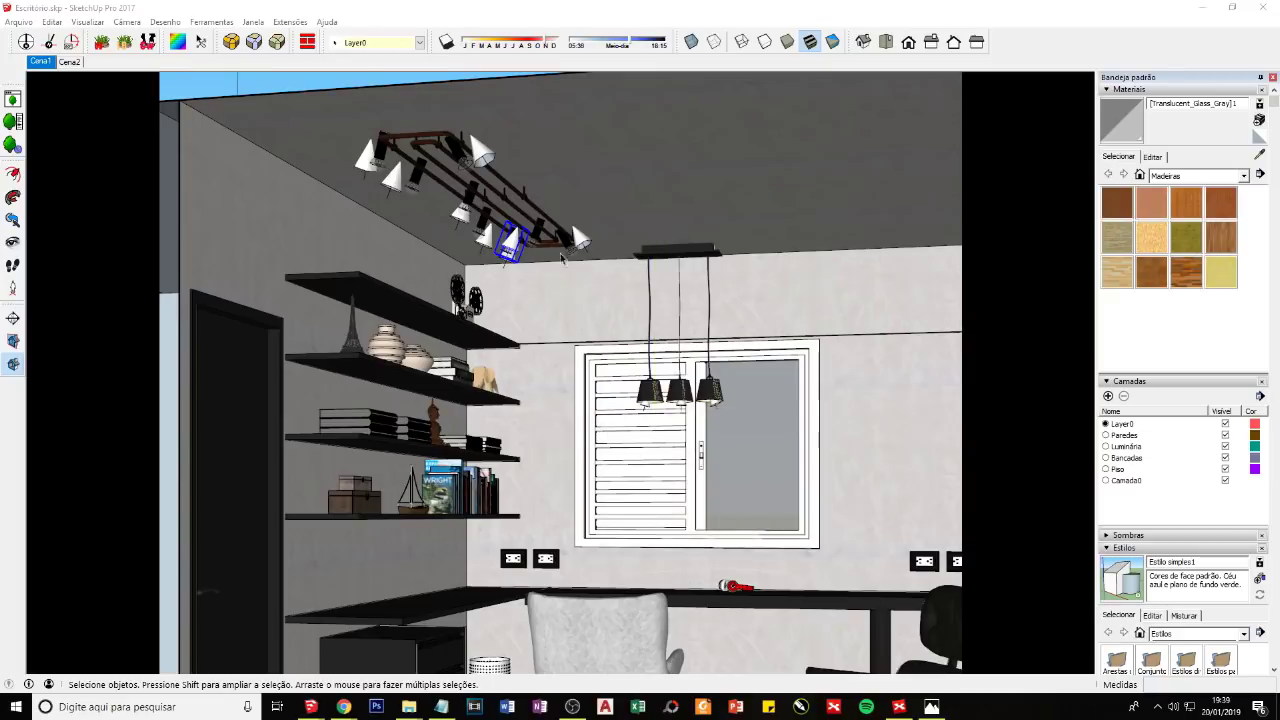
middle_drag(1000, 175, 940, 200)
mouse_move(614, 294)
middle_down()
mouse_move(866, 284)
mouse_move(853, 317)
middle_up()
scroll(640, 290, up, 3)
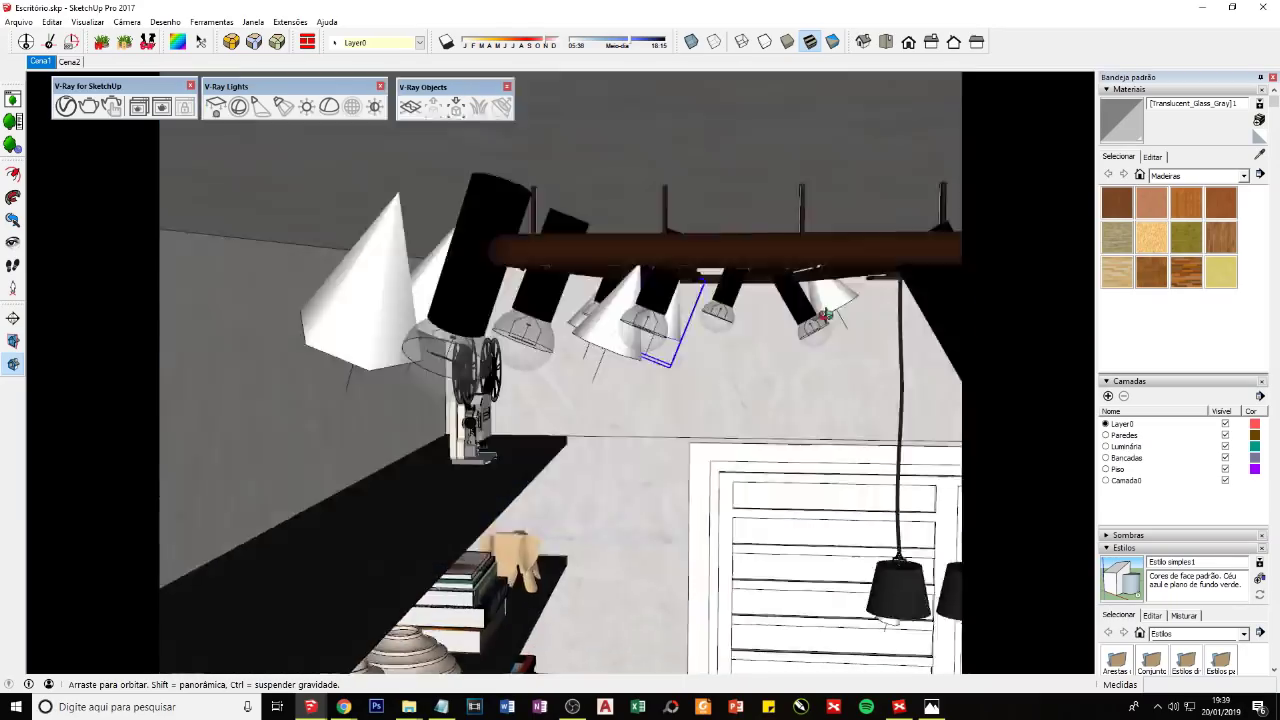
mouse_move(853, 317)
middle_down()
mouse_move(787, 370)
mouse_move(680, 333)
mouse_move(697, 376)
middle_up()
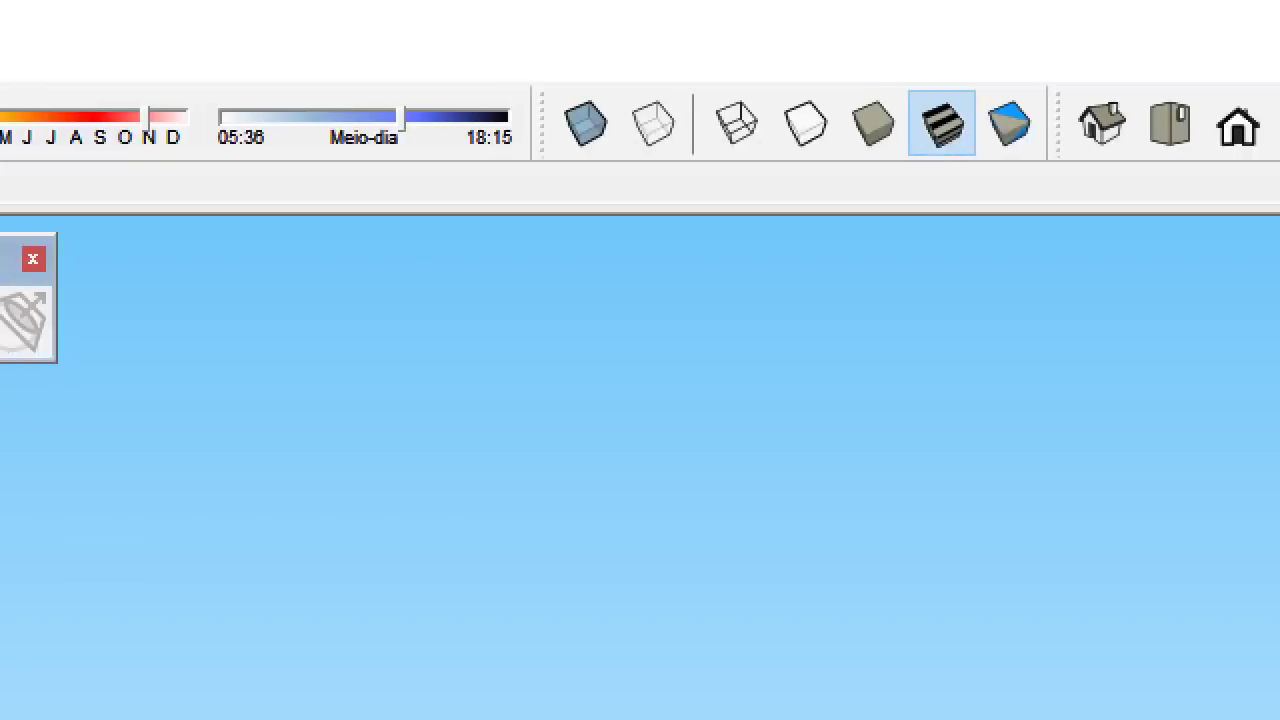
Step: Look down on the room in X-ray and bring up the V-Ray lights list
mouse_move(553, 44)
mouse_down()
mouse_move(757, 241)
mouse_move(1014, 104)
mouse_move(604, 46)
mouse_up()
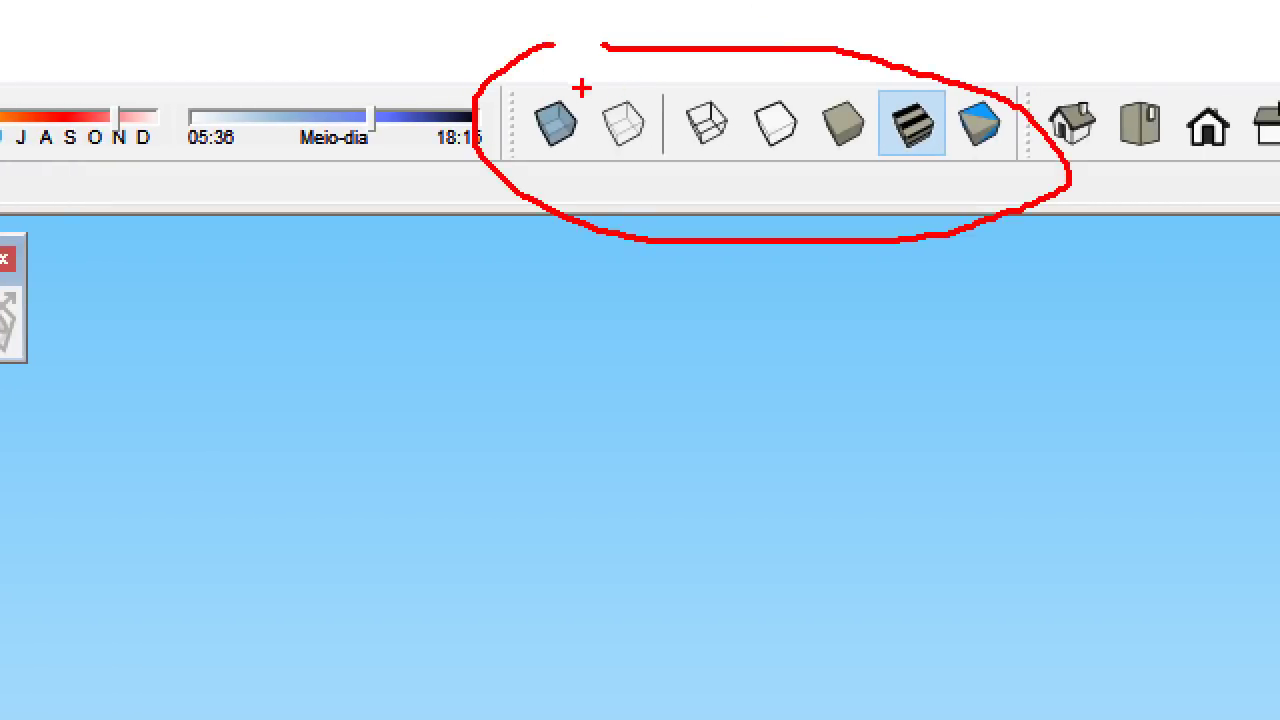
mouse_move(533, 92)
mouse_down()
mouse_move(584, 82)
mouse_move(632, 117)
mouse_up()
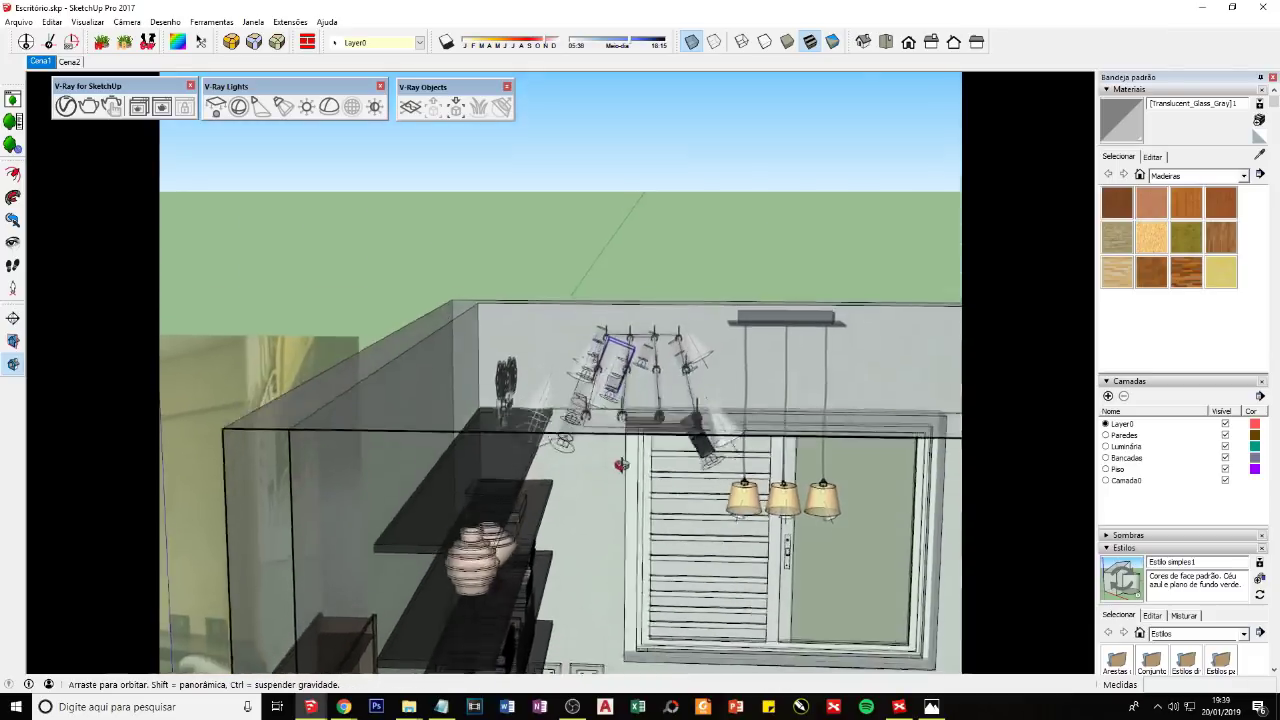
middle_drag(632, 385, 815, 398)
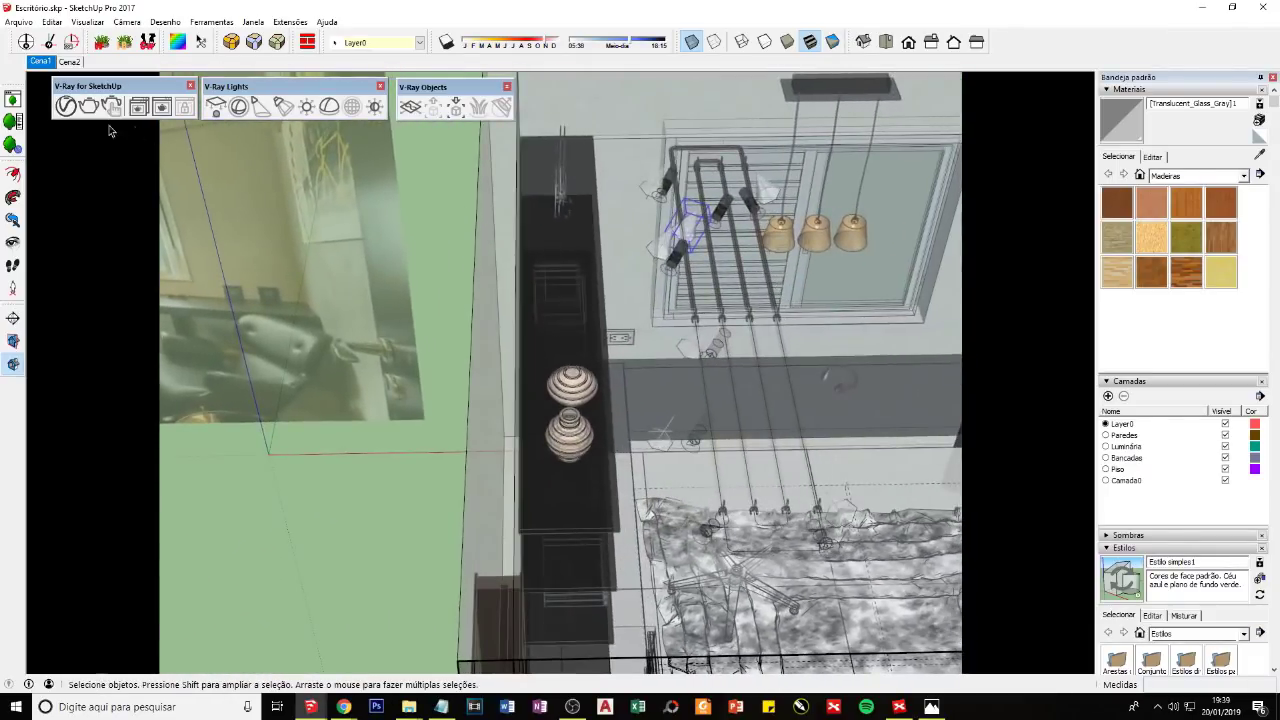
click(111, 107)
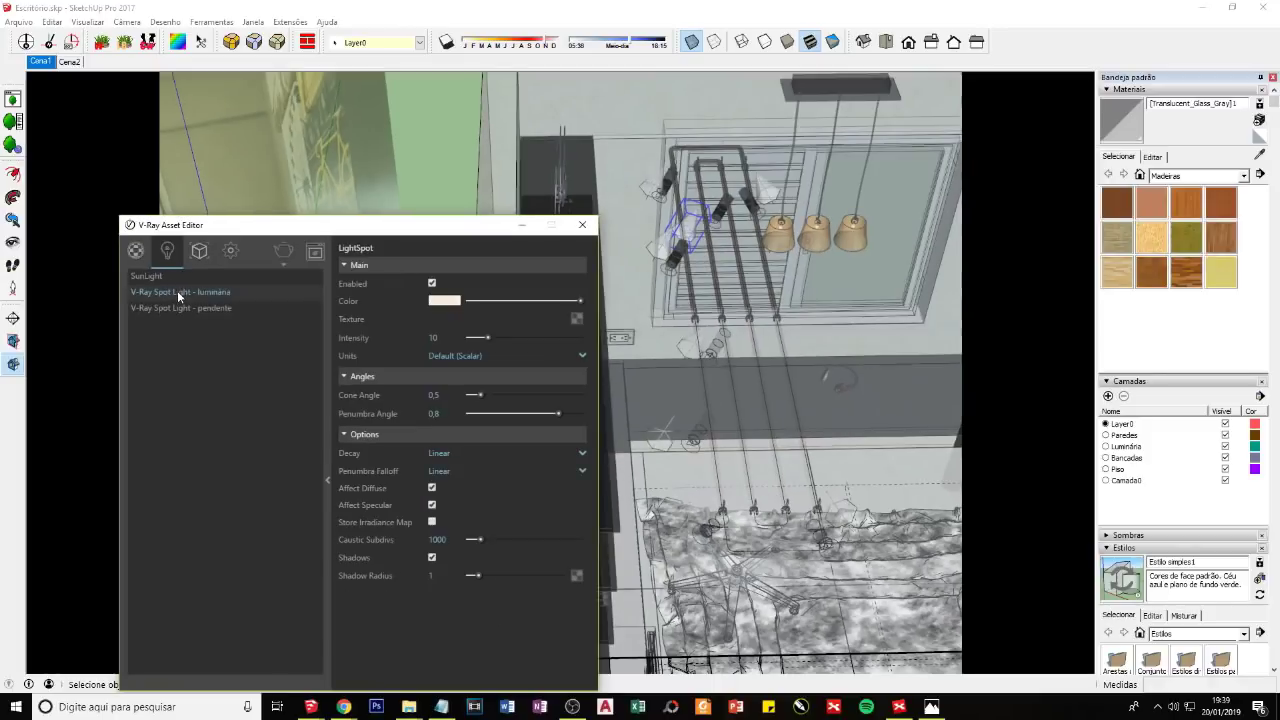
Step: Select the luminária spot lights in the viewport, inspect them from around, and reopen the Asset Editor
right_click(178, 294)
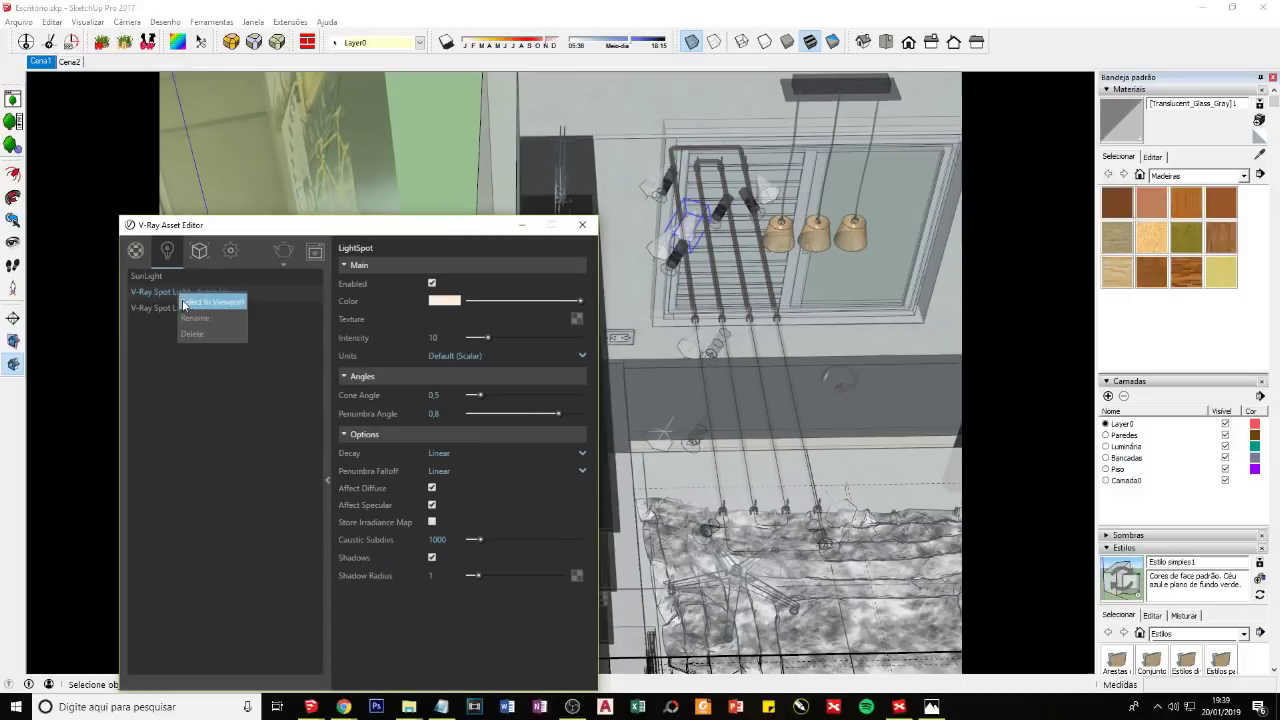
click(265, 300)
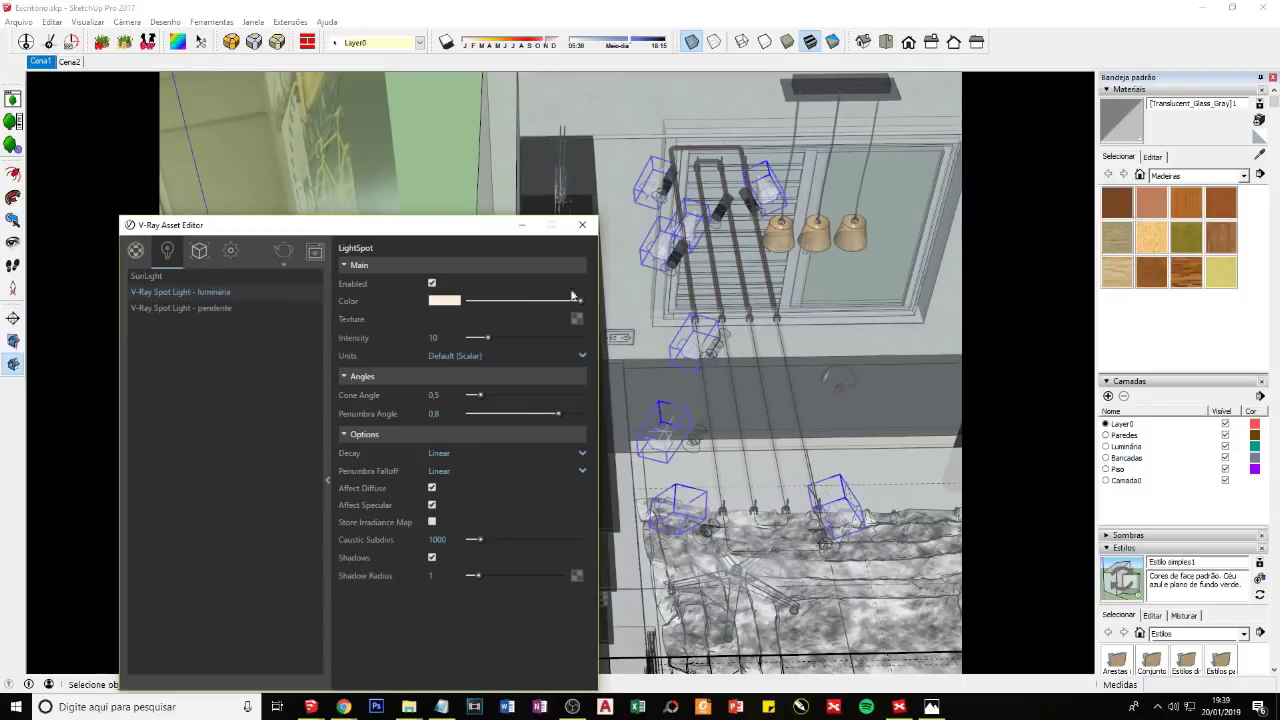
click(527, 232)
mouse_move(530, 260)
middle_down()
mouse_move(557, 437)
mouse_move(437, 442)
middle_up()
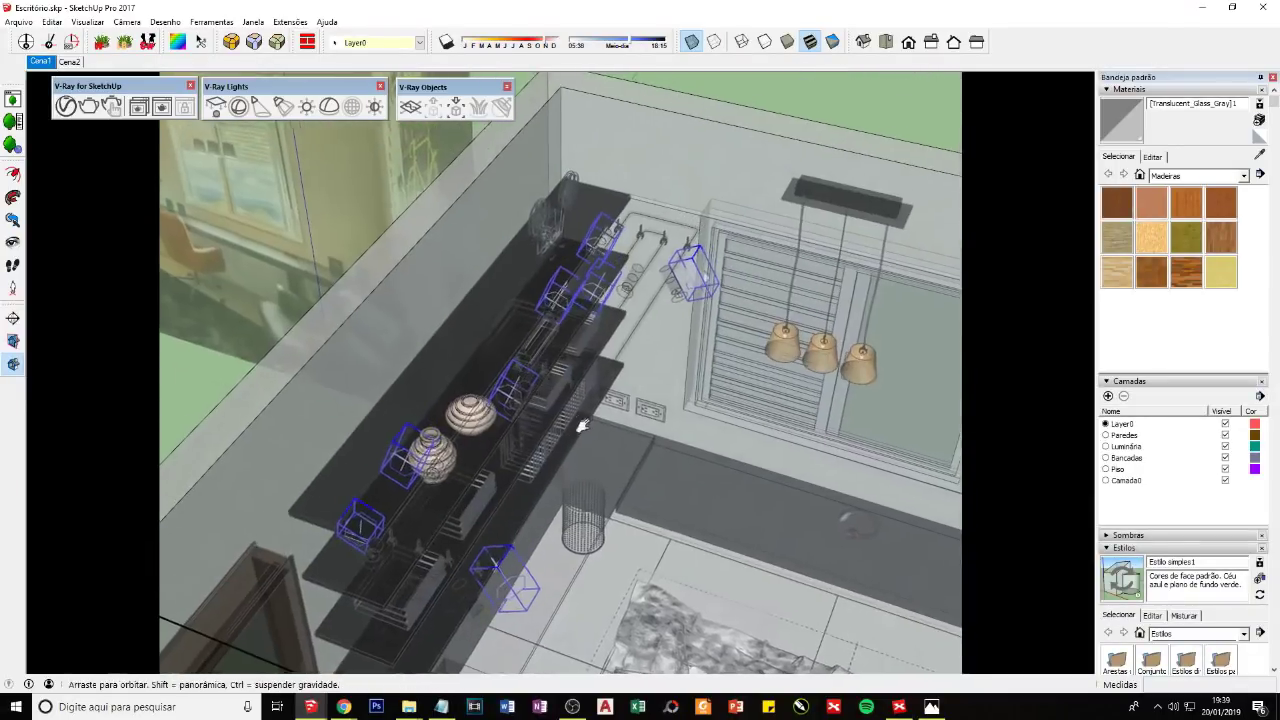
middle_drag(437, 442, 622, 370)
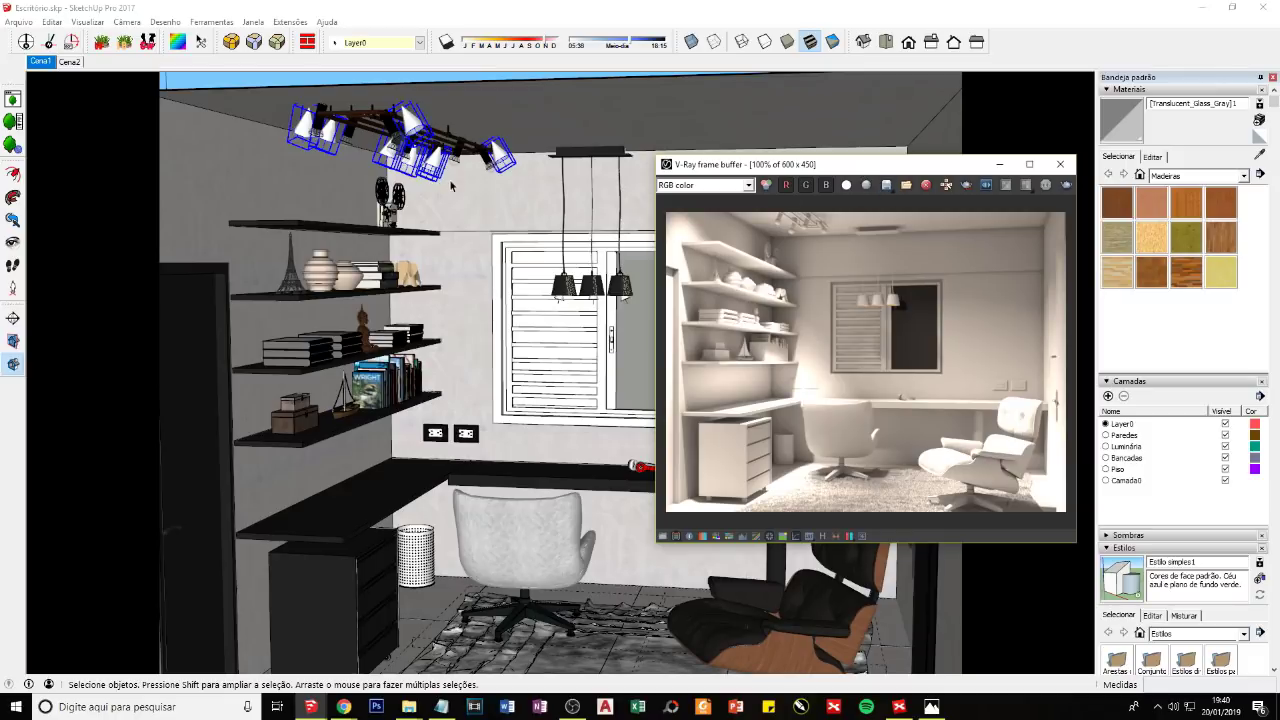
scroll(455, 150, up, 3)
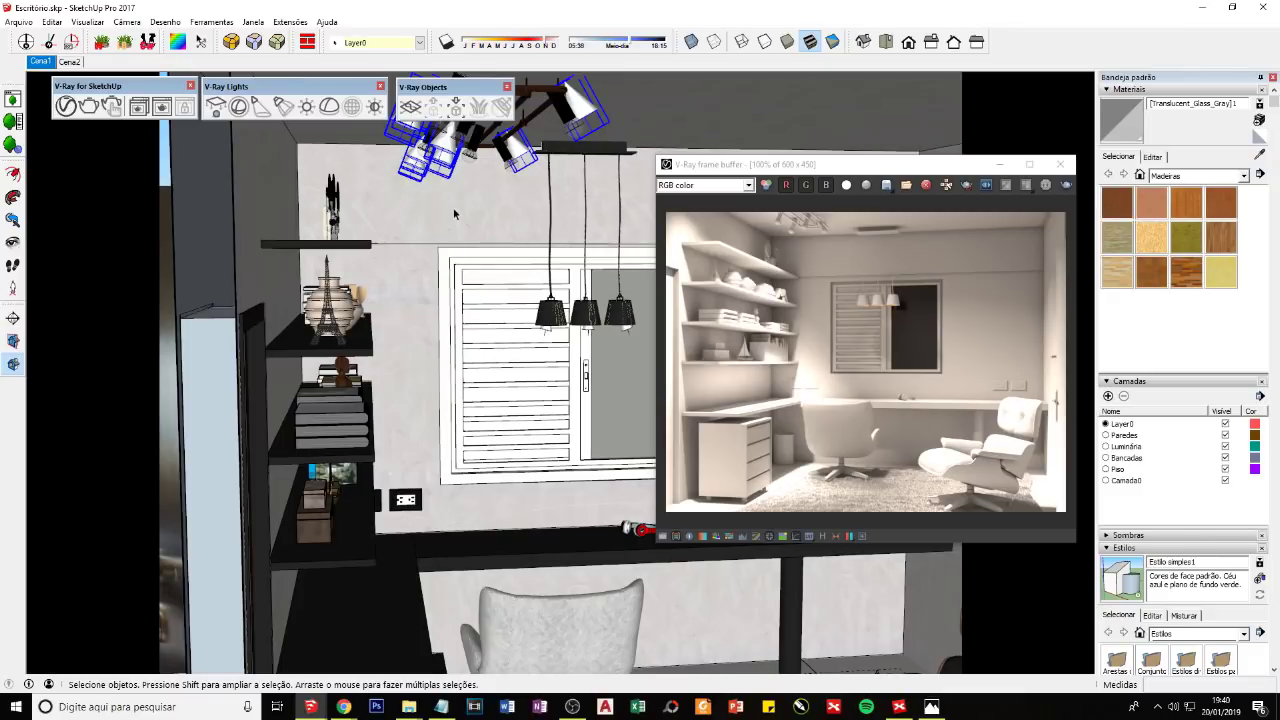
middle_drag(453, 207, 484, 226)
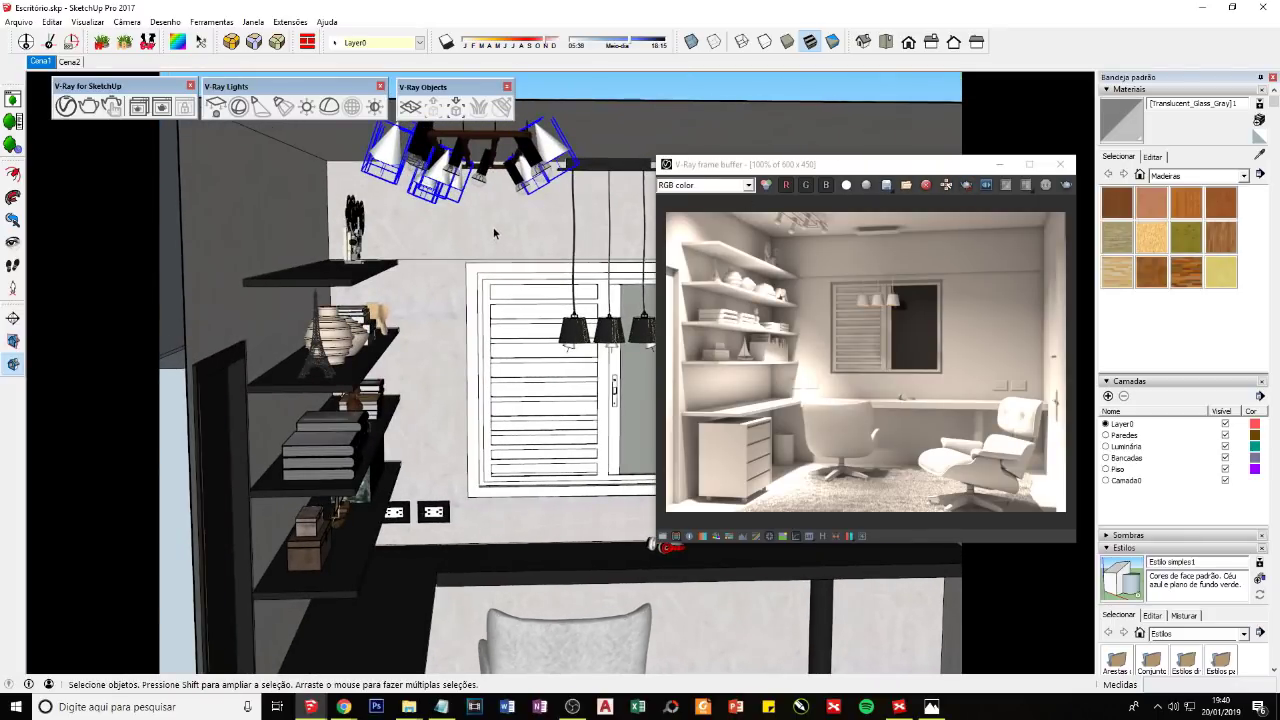
click(66, 106)
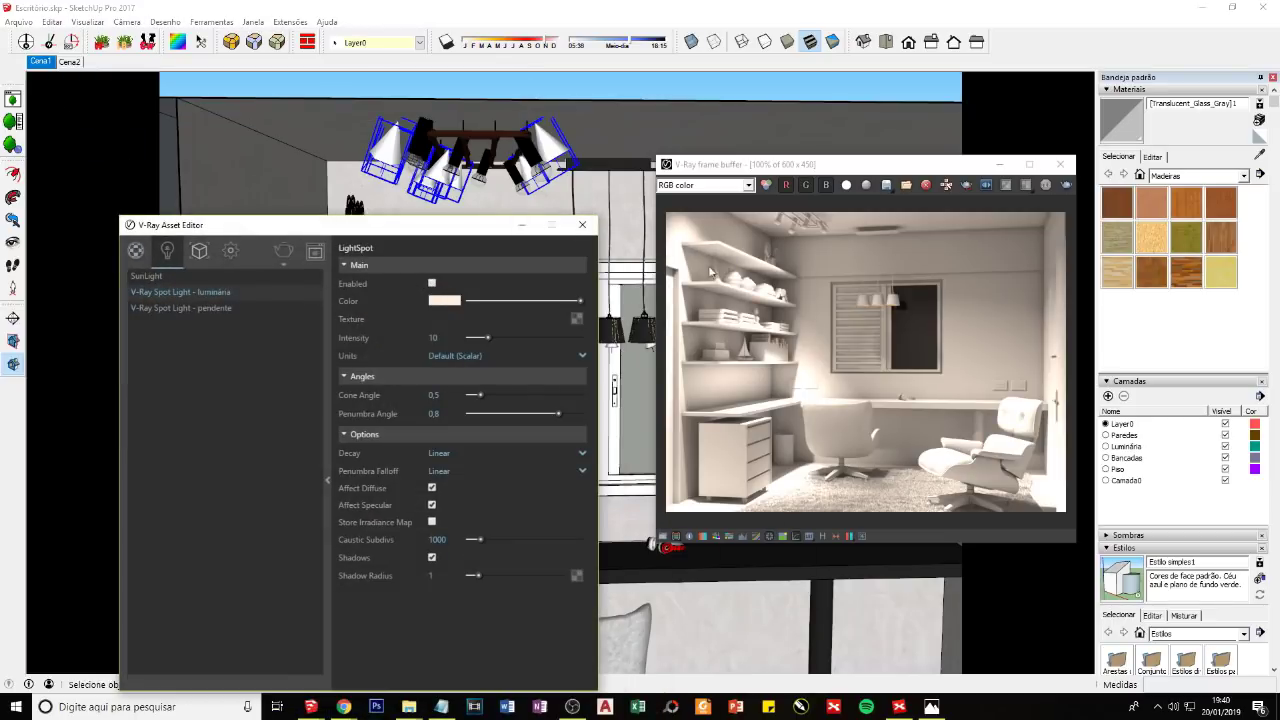
Step: Switch V-Ray to Interactive rendering, start the render, and close the Asset Editor
click(231, 252)
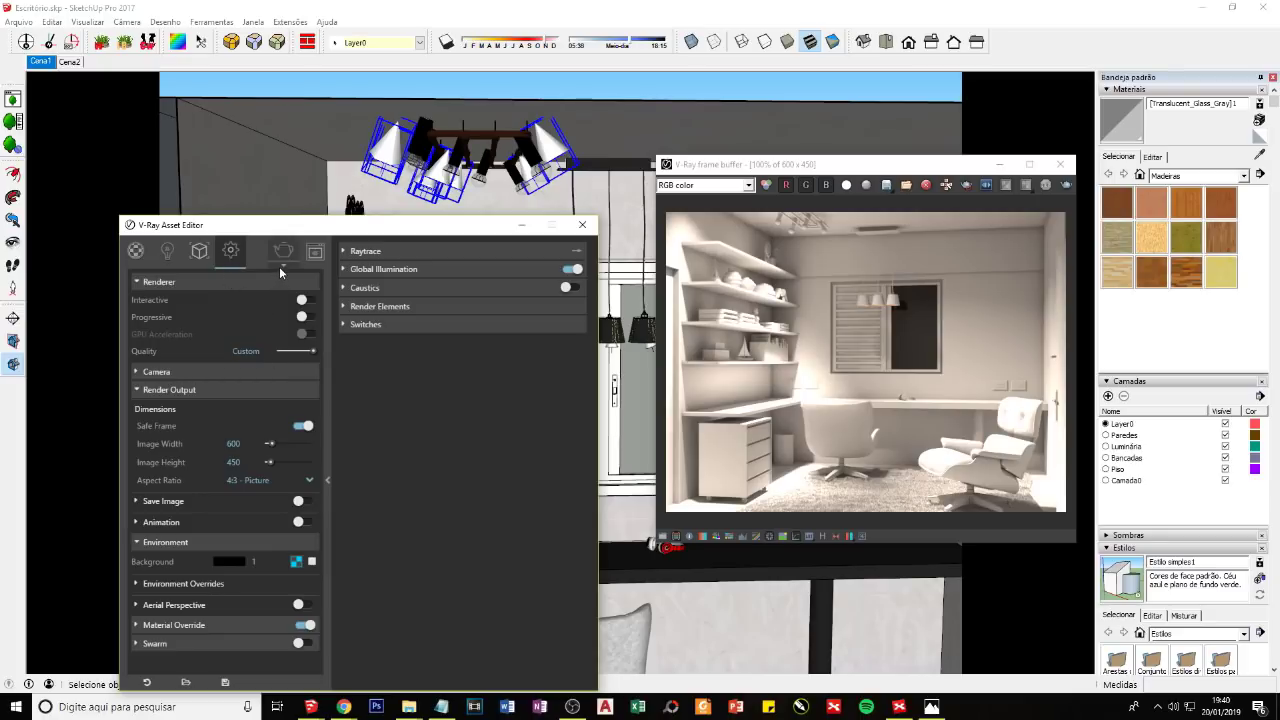
click(40, 61)
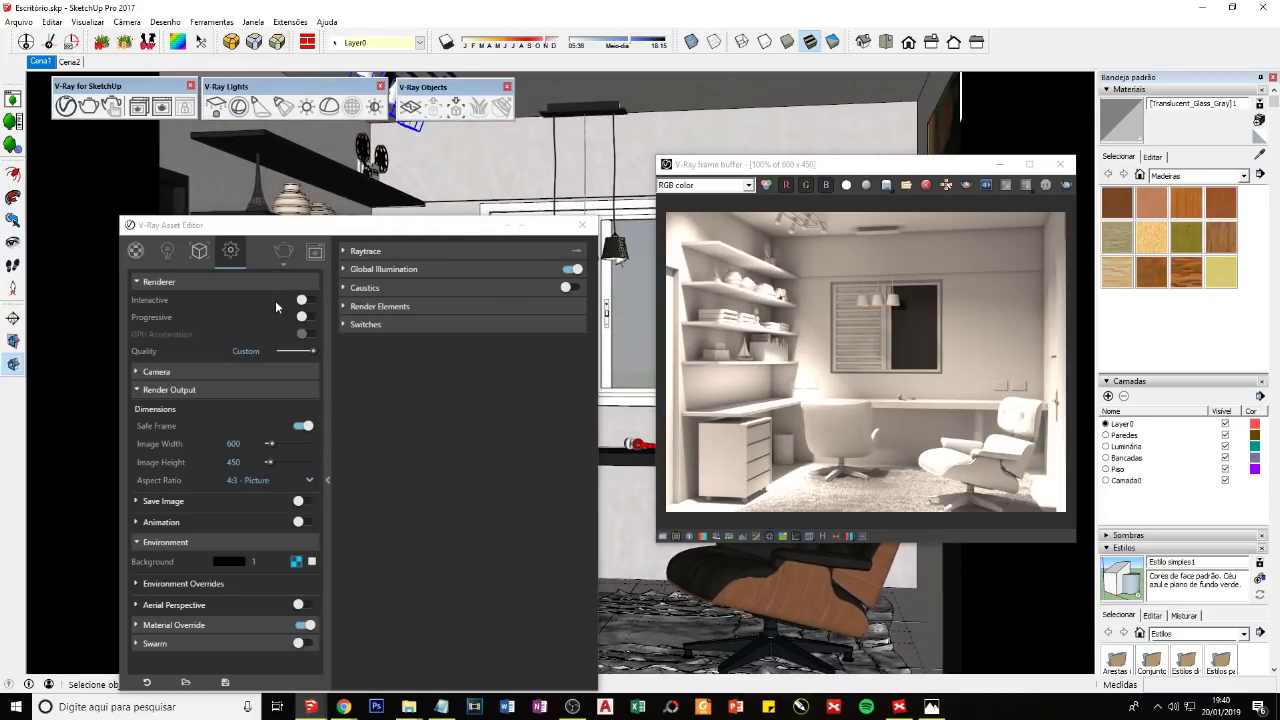
click(282, 266)
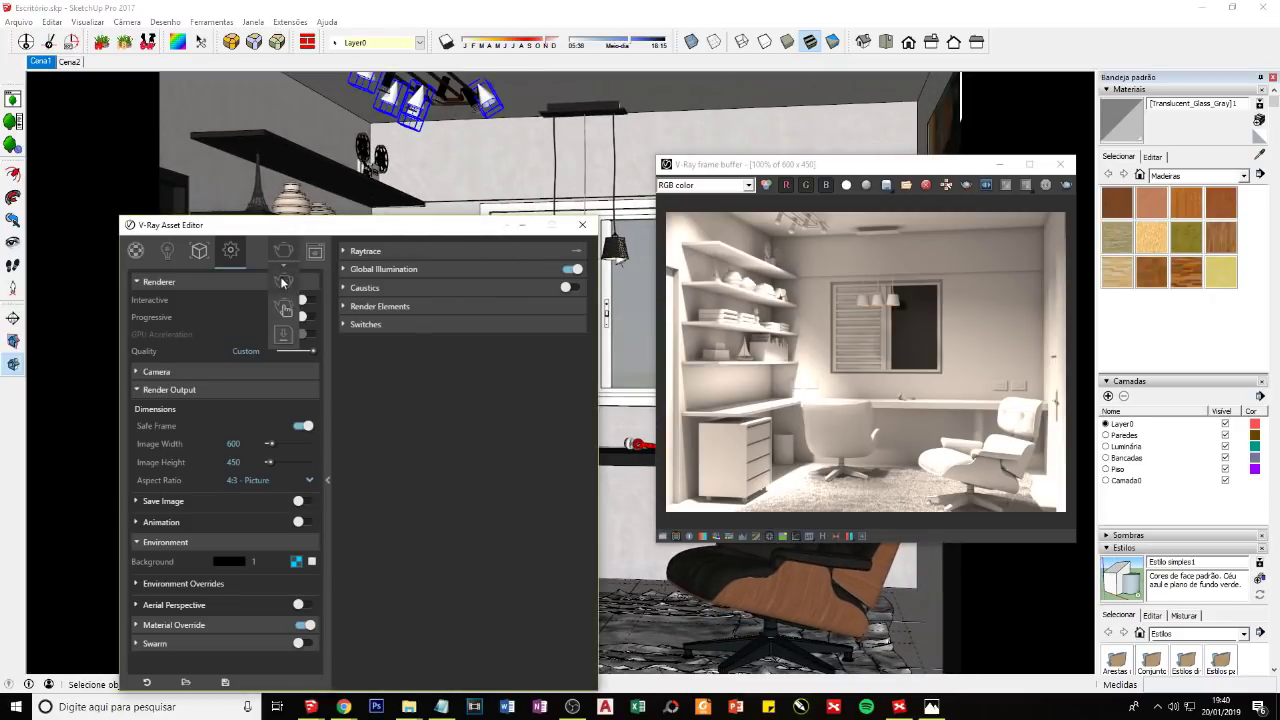
click(279, 331)
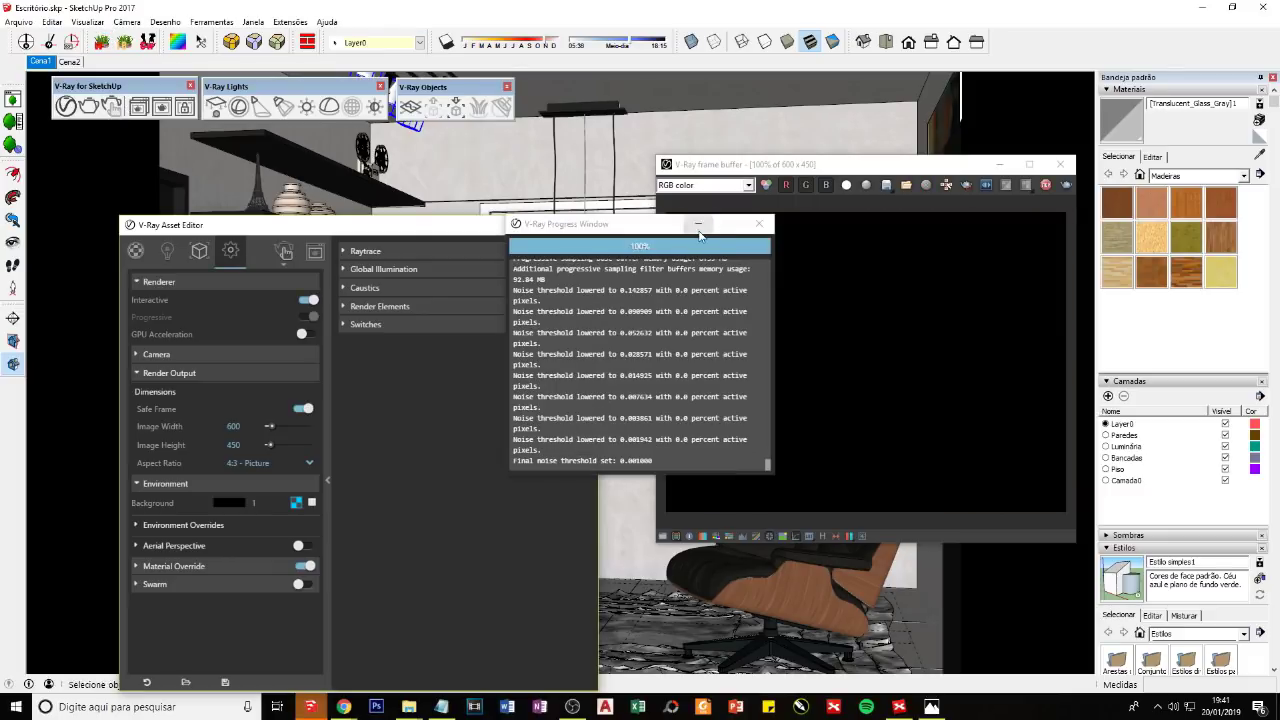
drag(447, 229, 925, 186)
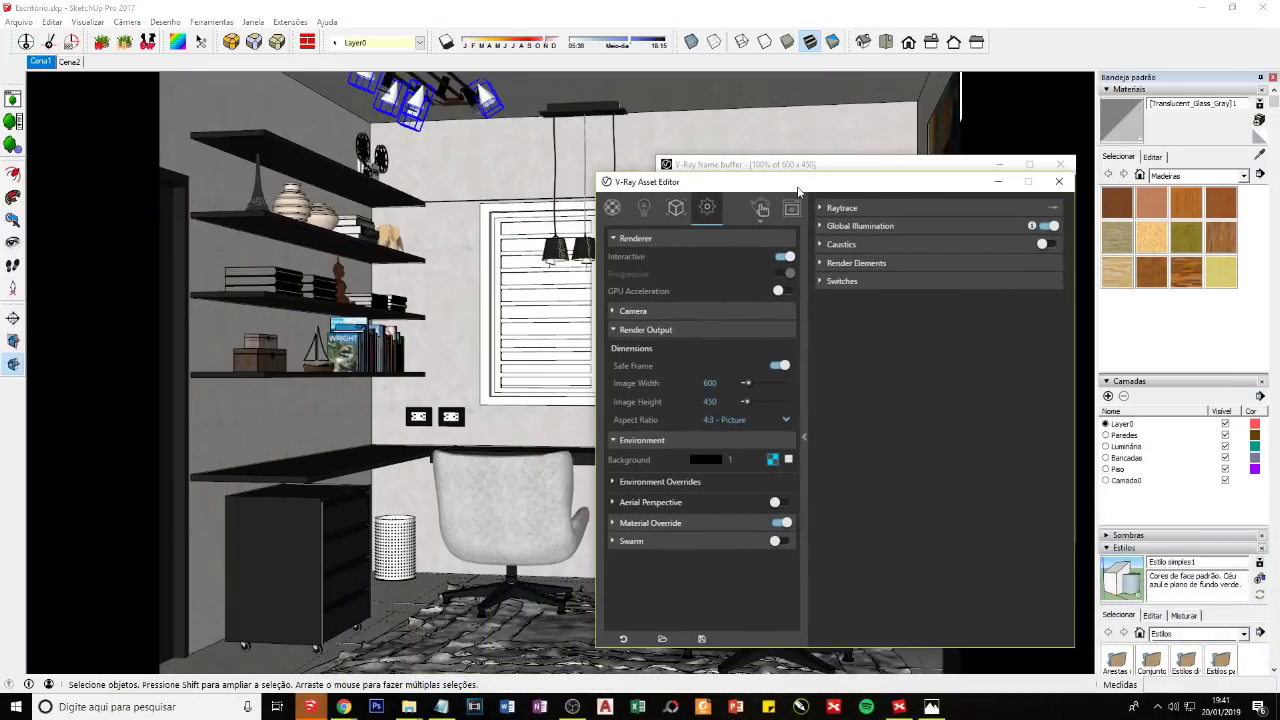
drag(798, 190, 581, 223)
click(842, 214)
Step: Orbit up from the saved scene view to look along the ceiling track lights
middle_drag(505, 300, 505, 360)
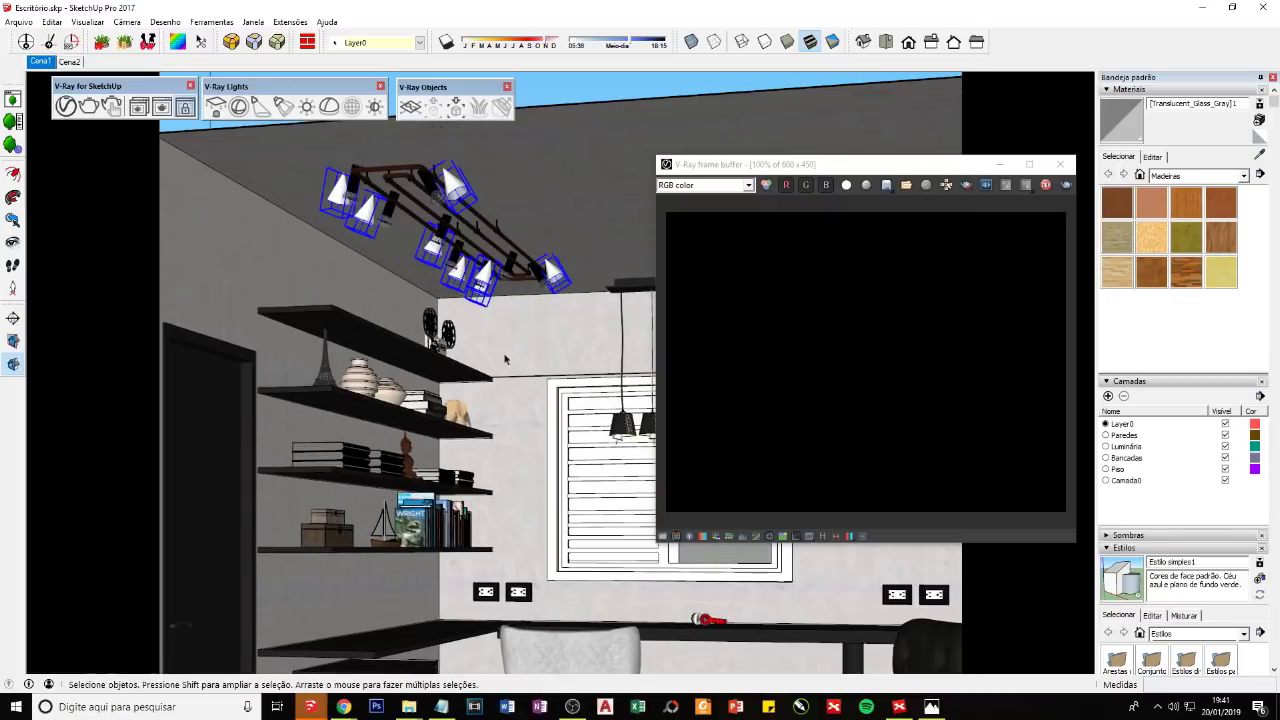
scroll(466, 267, up, 2)
scroll(466, 267, up, 1)
click(38, 61)
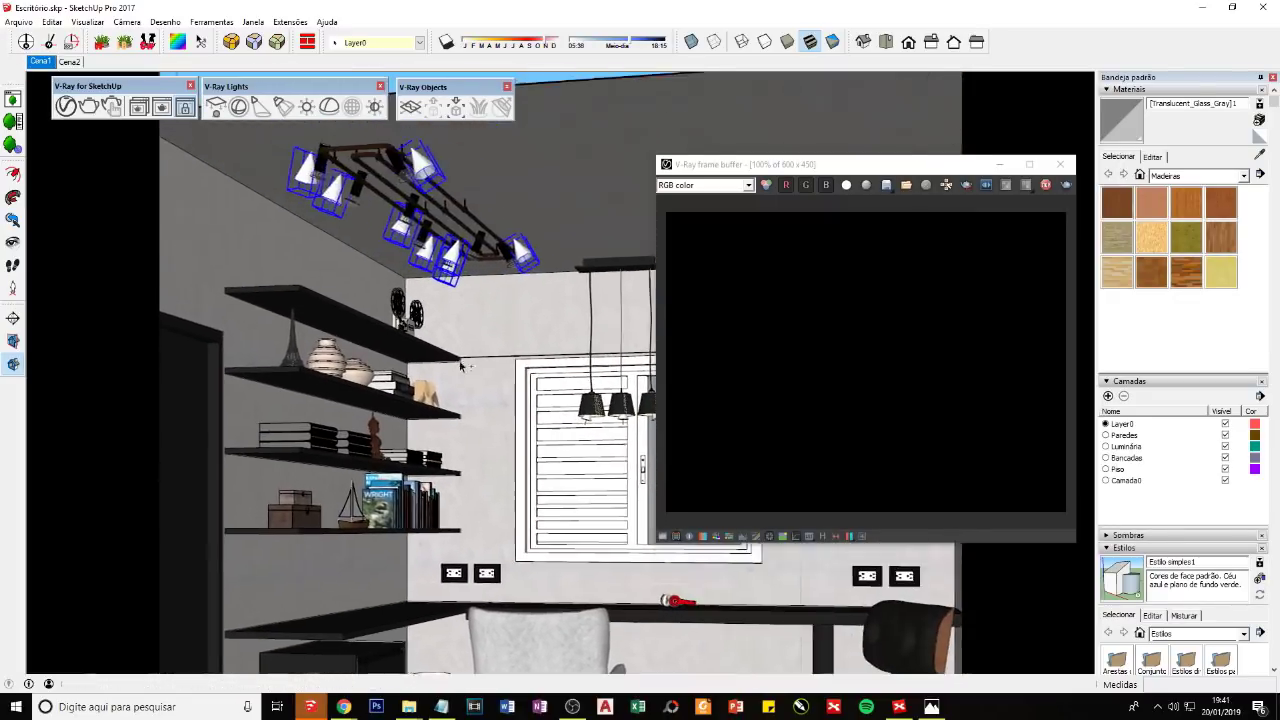
middle_drag(462, 366, 298, 183)
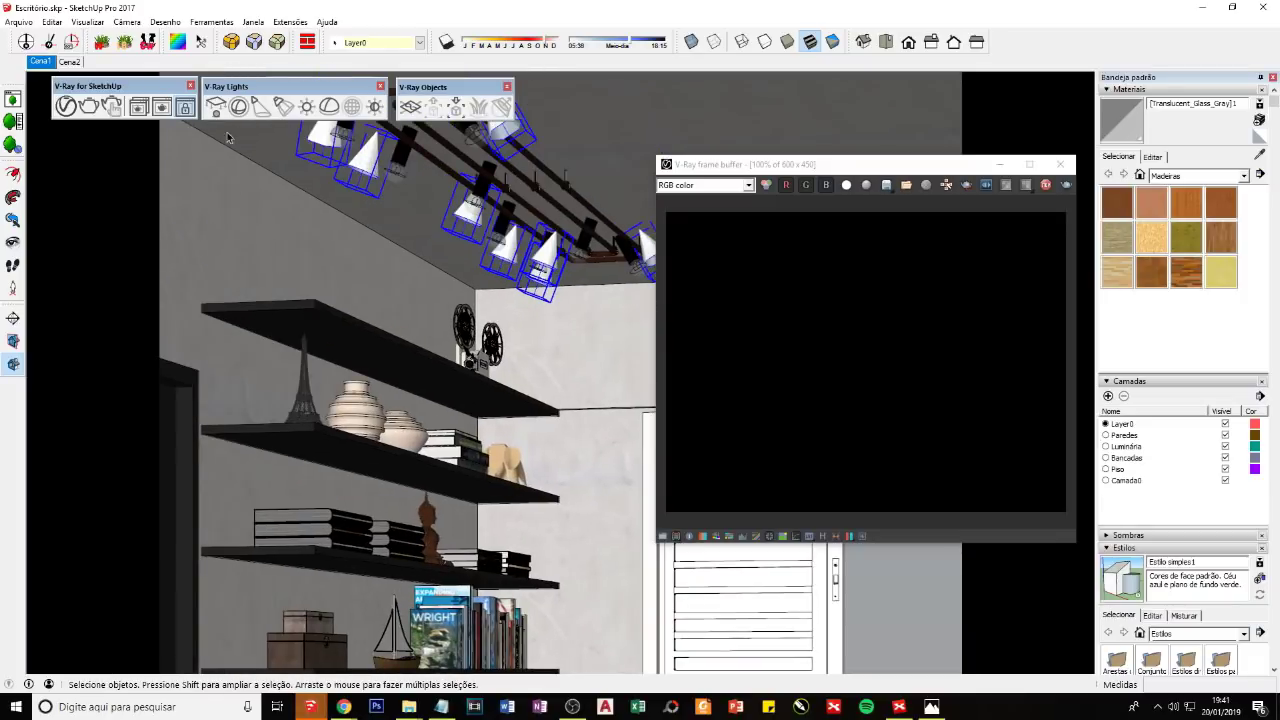
middle_drag(228, 137, 533, 327)
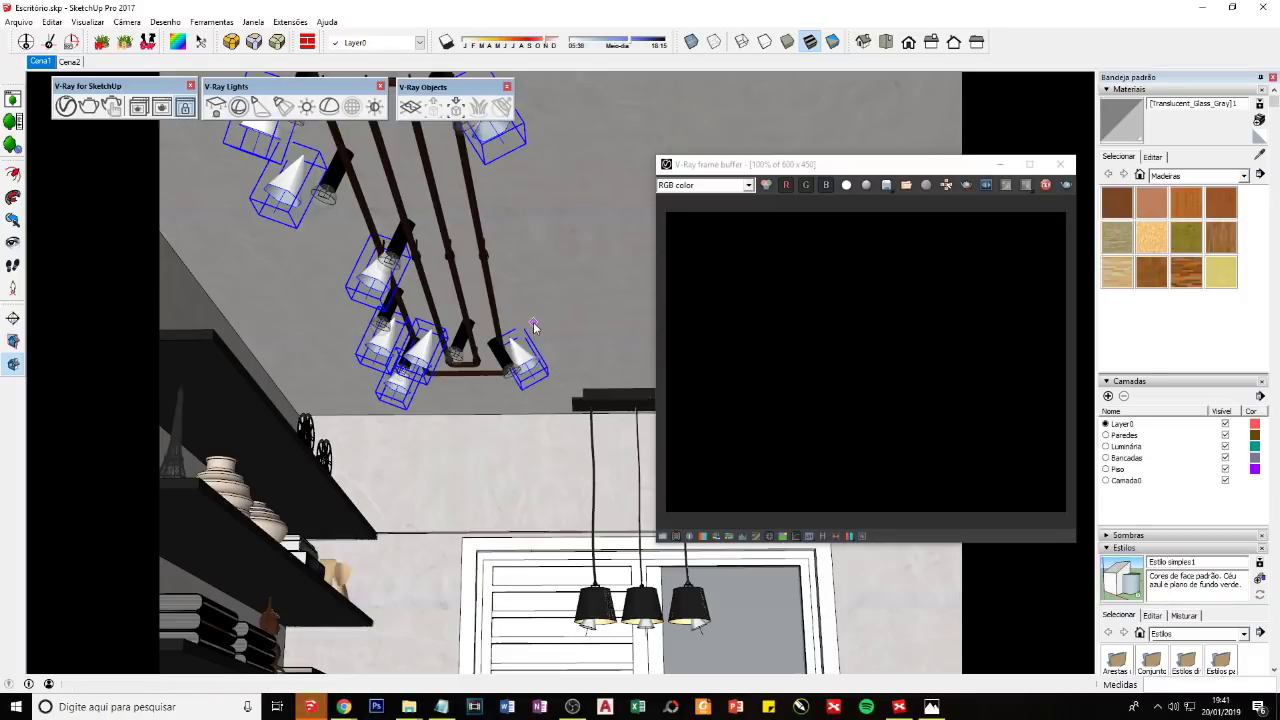
middle_drag(512, 376, 378, 437)
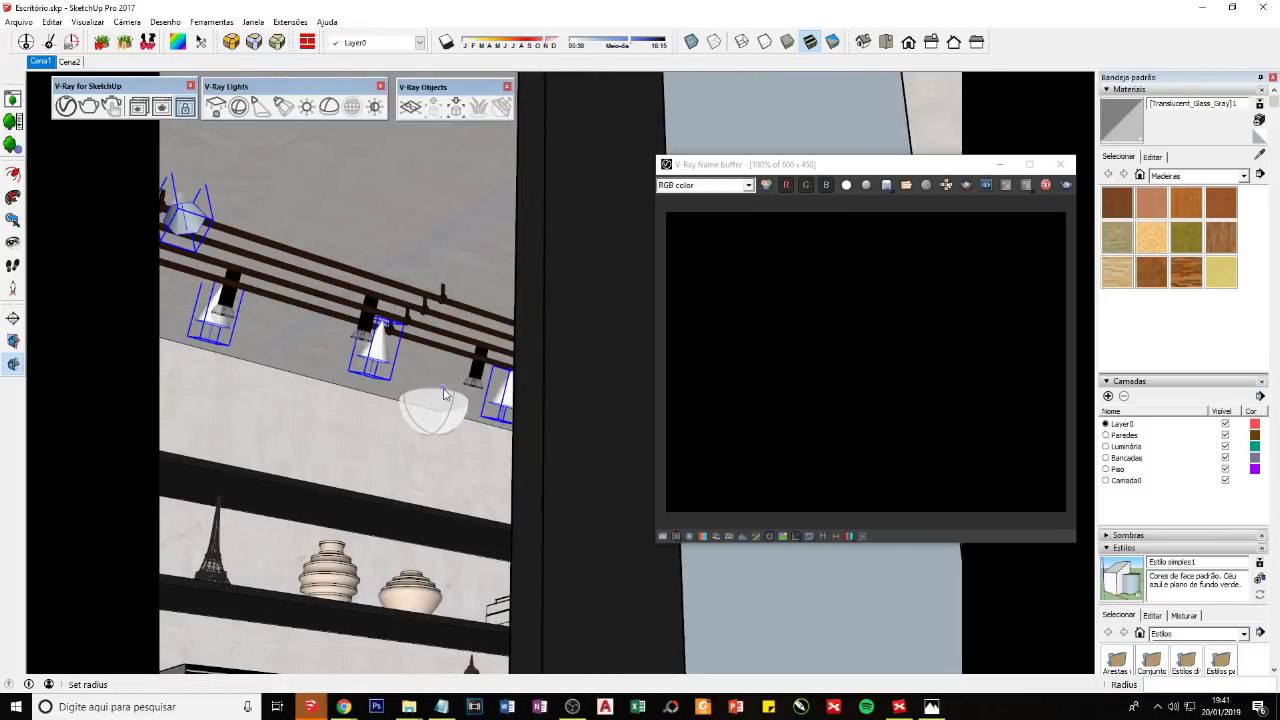
Step: Shrink the sphere light down to a small sphere with Scale
scroll(430, 403, down, 3)
mouse_move(416, 402)
middle_down()
mouse_move(452, 402)
mouse_move(440, 405)
middle_up()
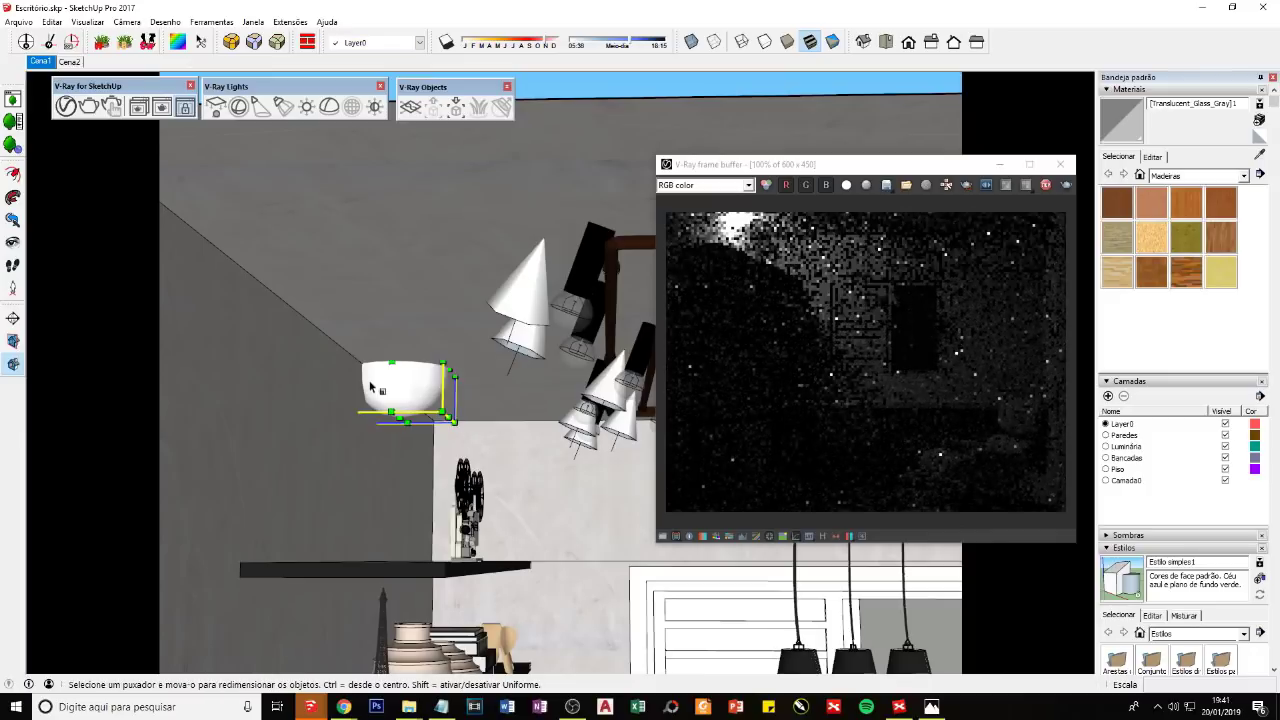
middle_drag(386, 469, 500, 476)
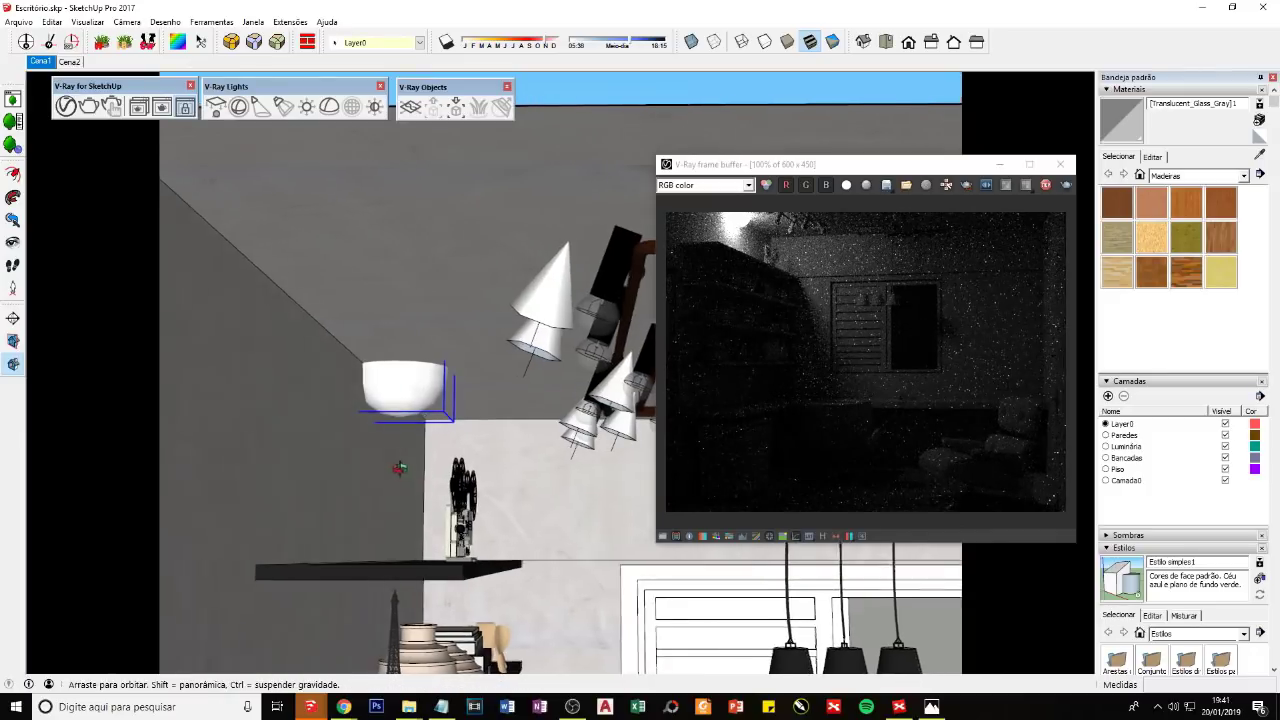
key(m)
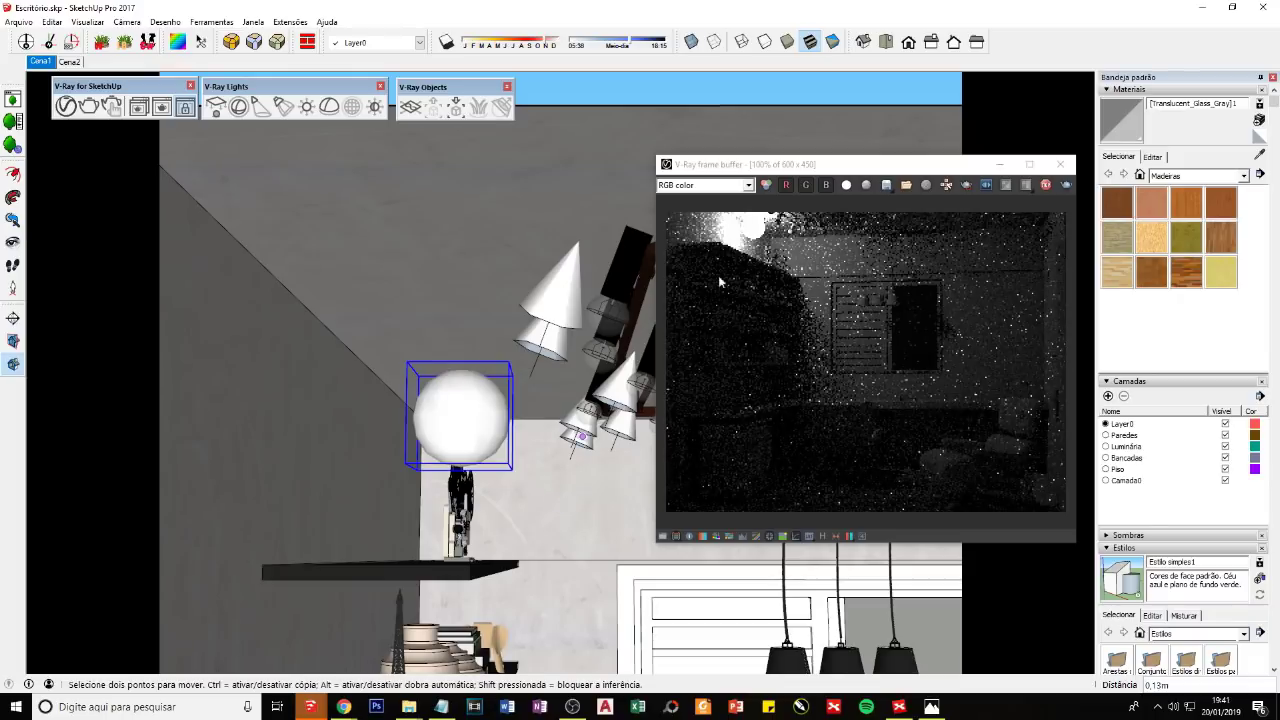
middle_drag(503, 484, 399, 403)
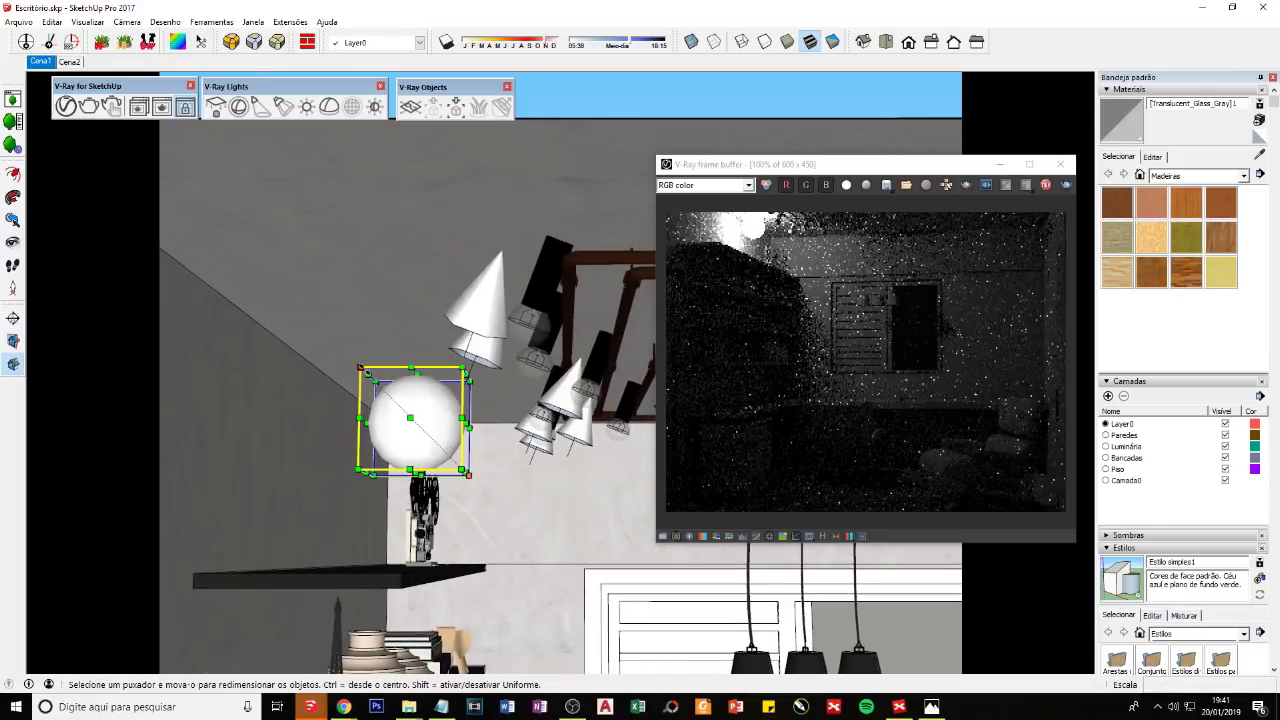
key(s)
drag(390, 397, 433, 441)
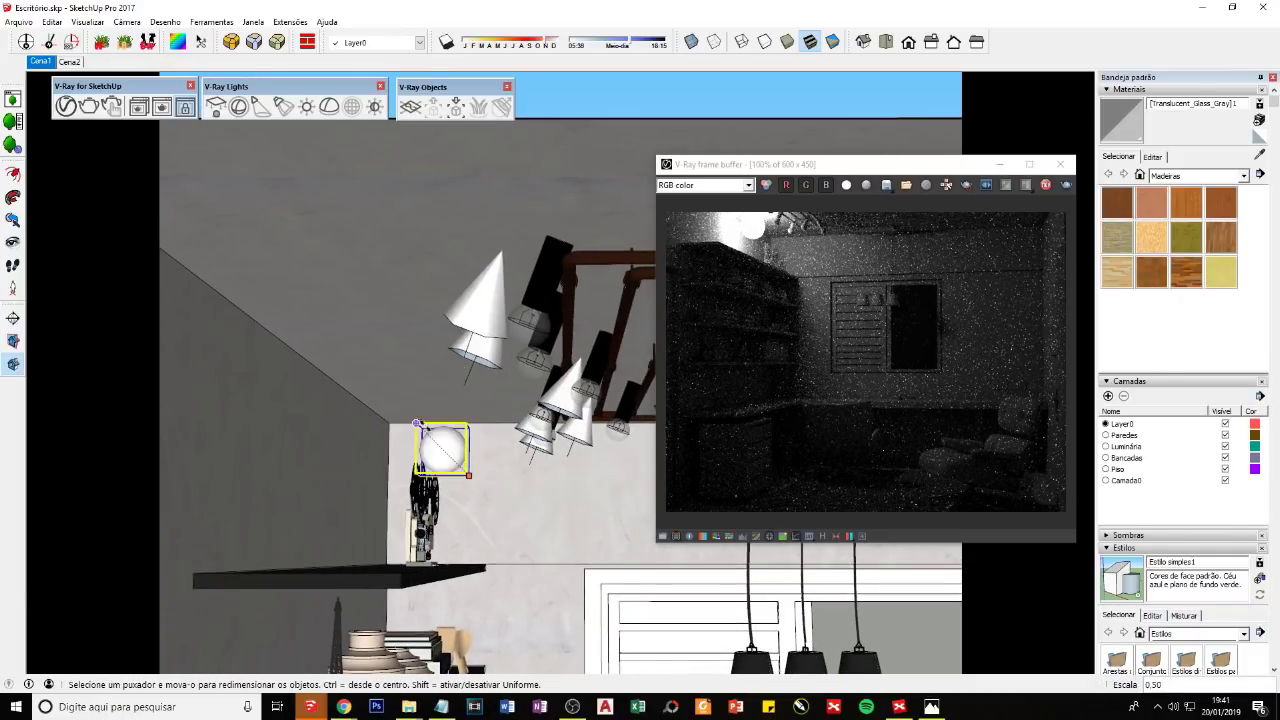
key(space)
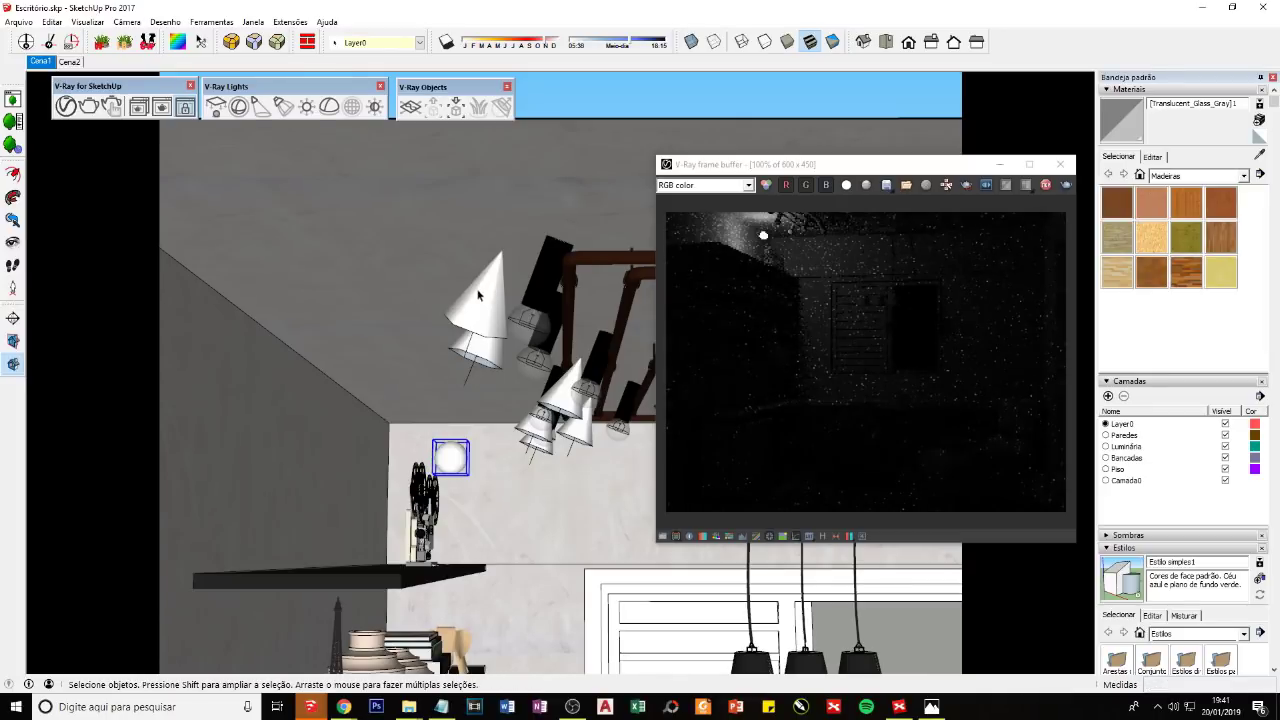
Step: In X-ray from above, place a copy of the small sphere light beside the original
click(478, 295)
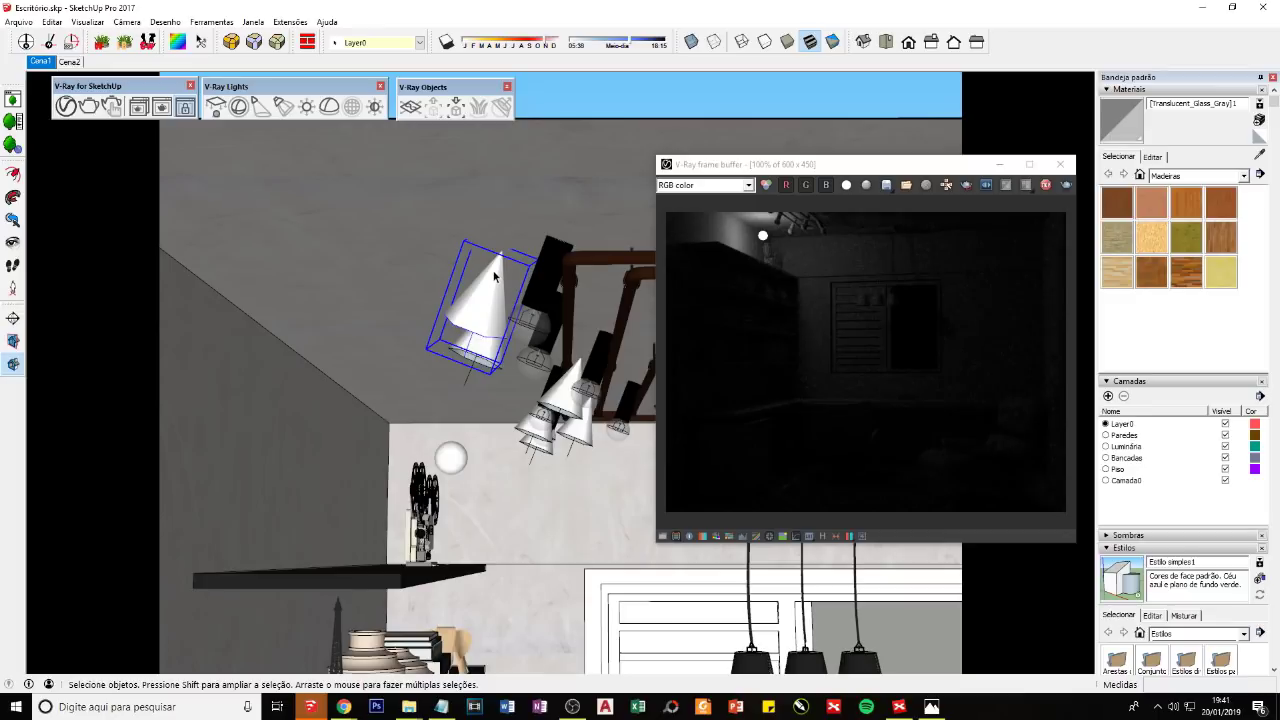
click(450, 458)
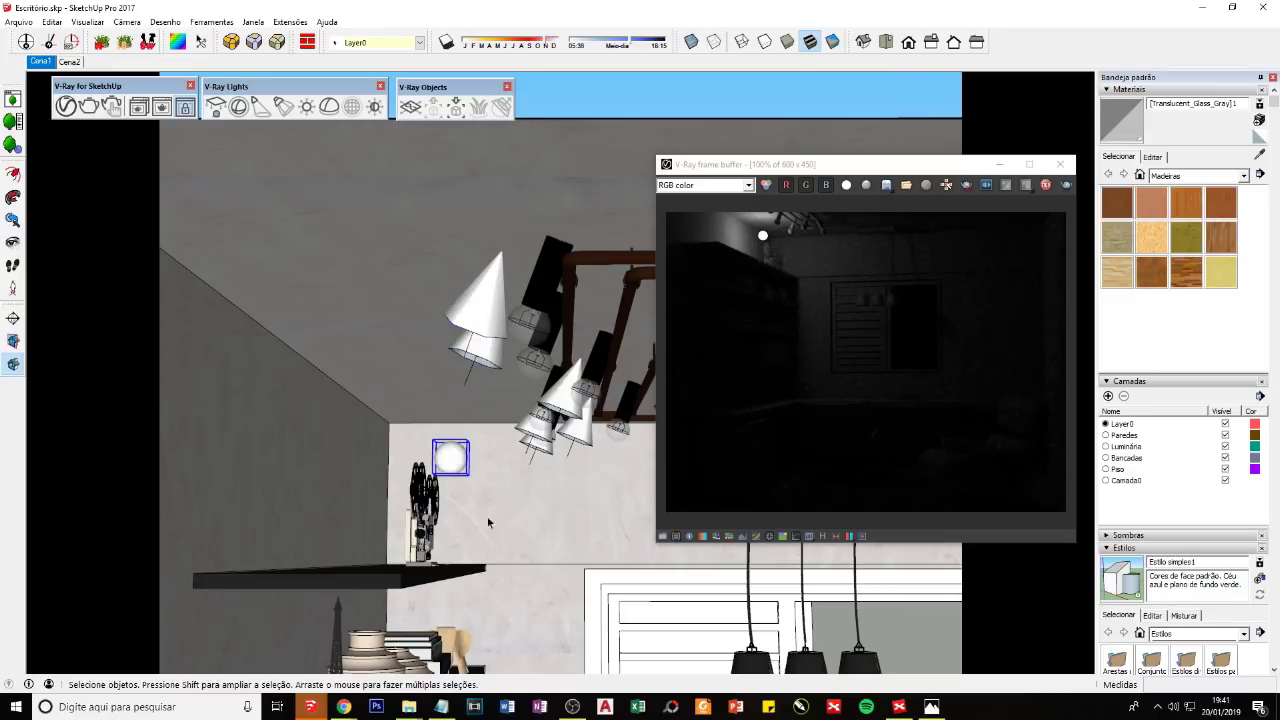
key(m)
click(500, 525)
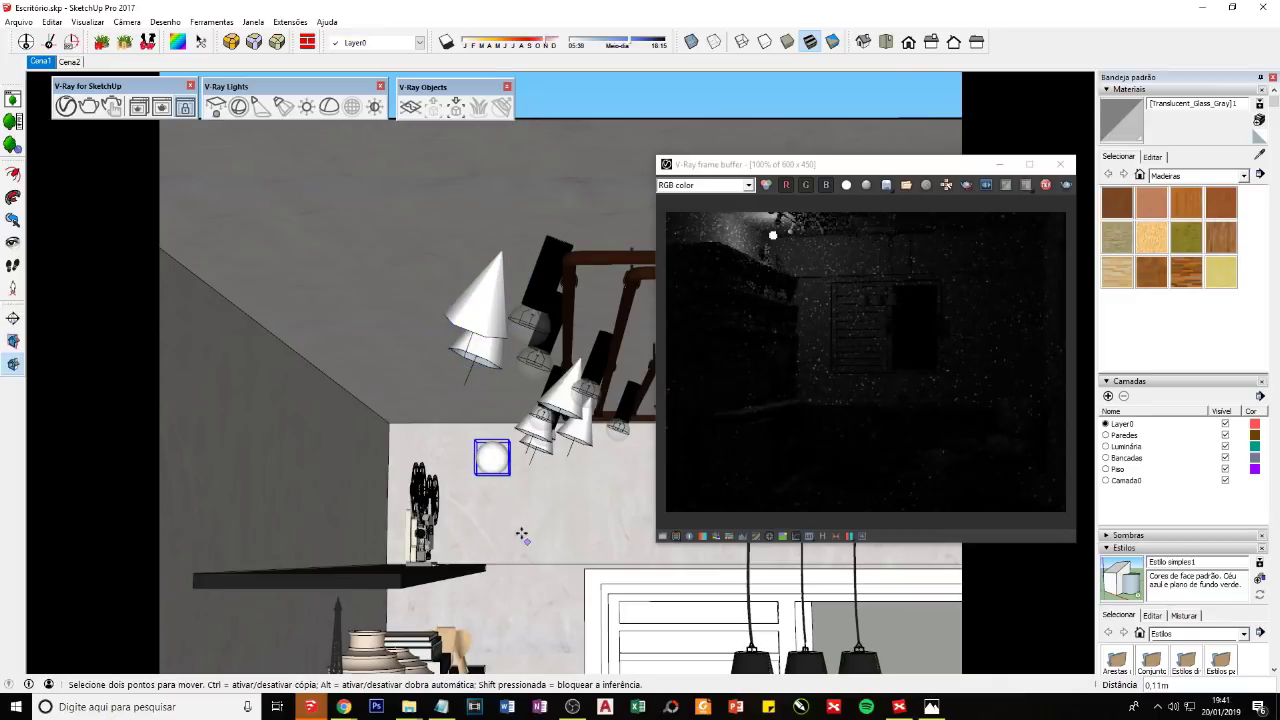
scroll(520, 537, up, 3)
scroll(520, 545, up, 2)
scroll(520, 520, down, 5)
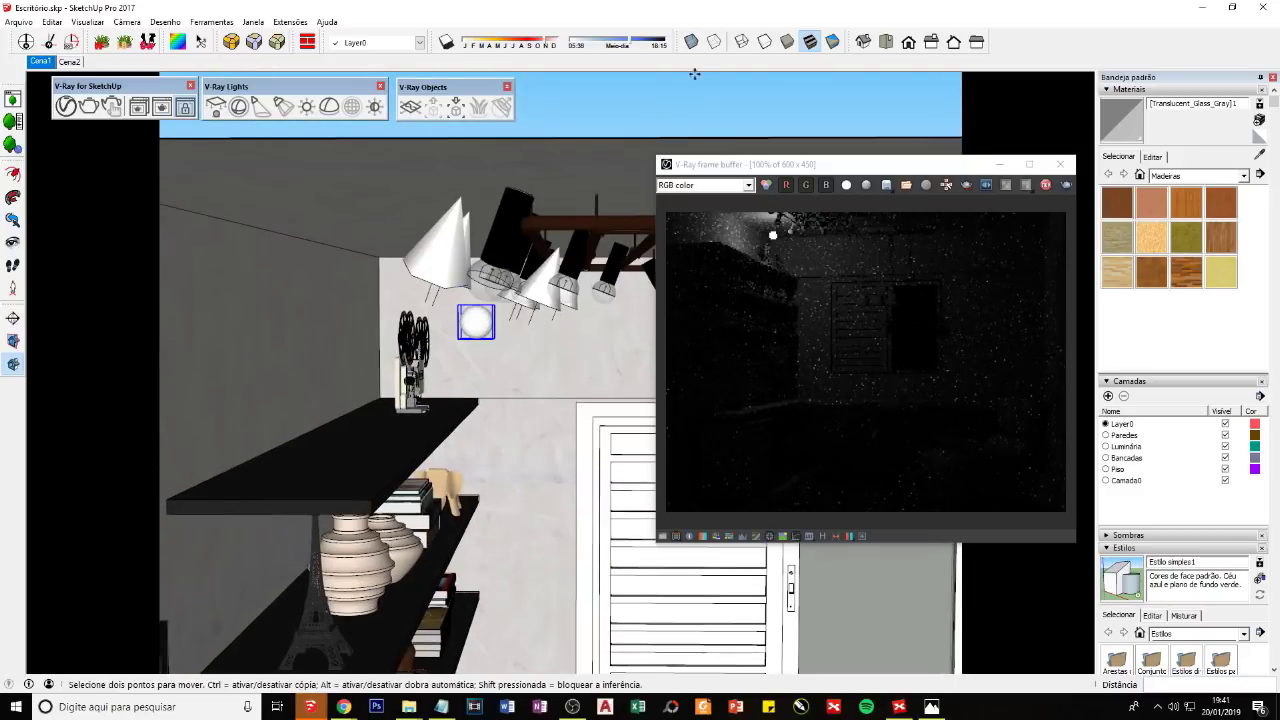
click(691, 41)
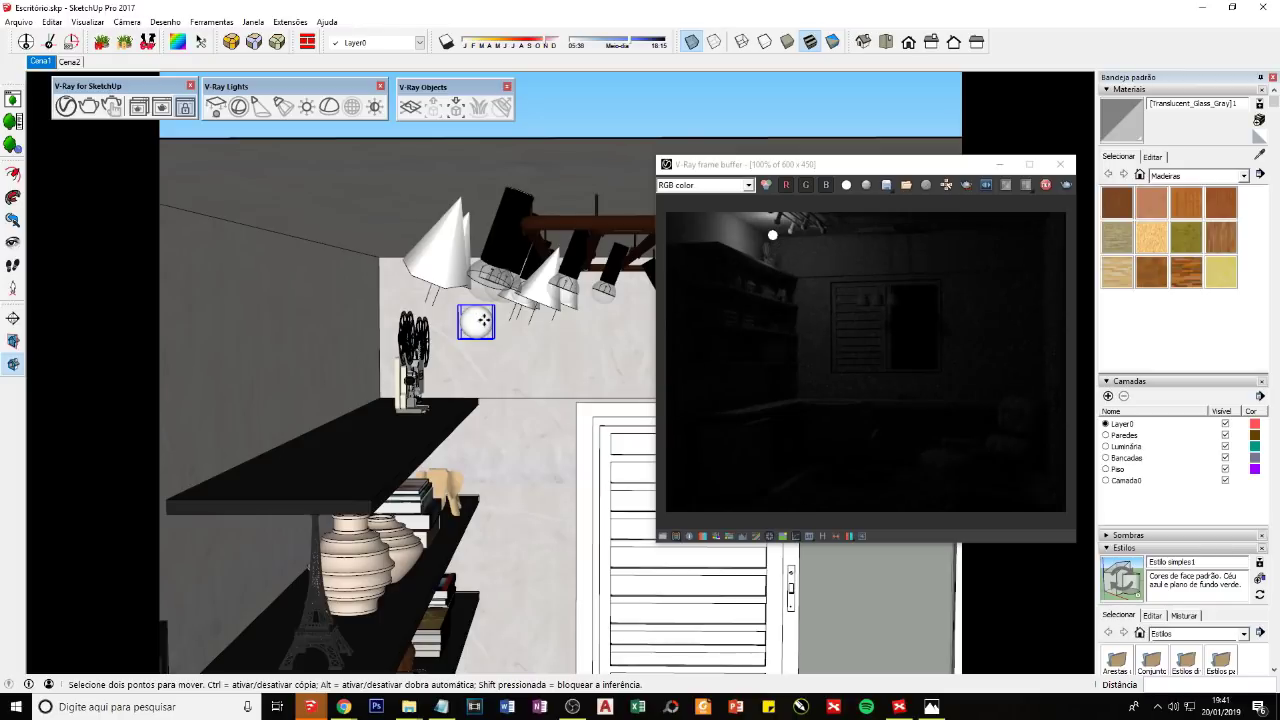
click(483, 319)
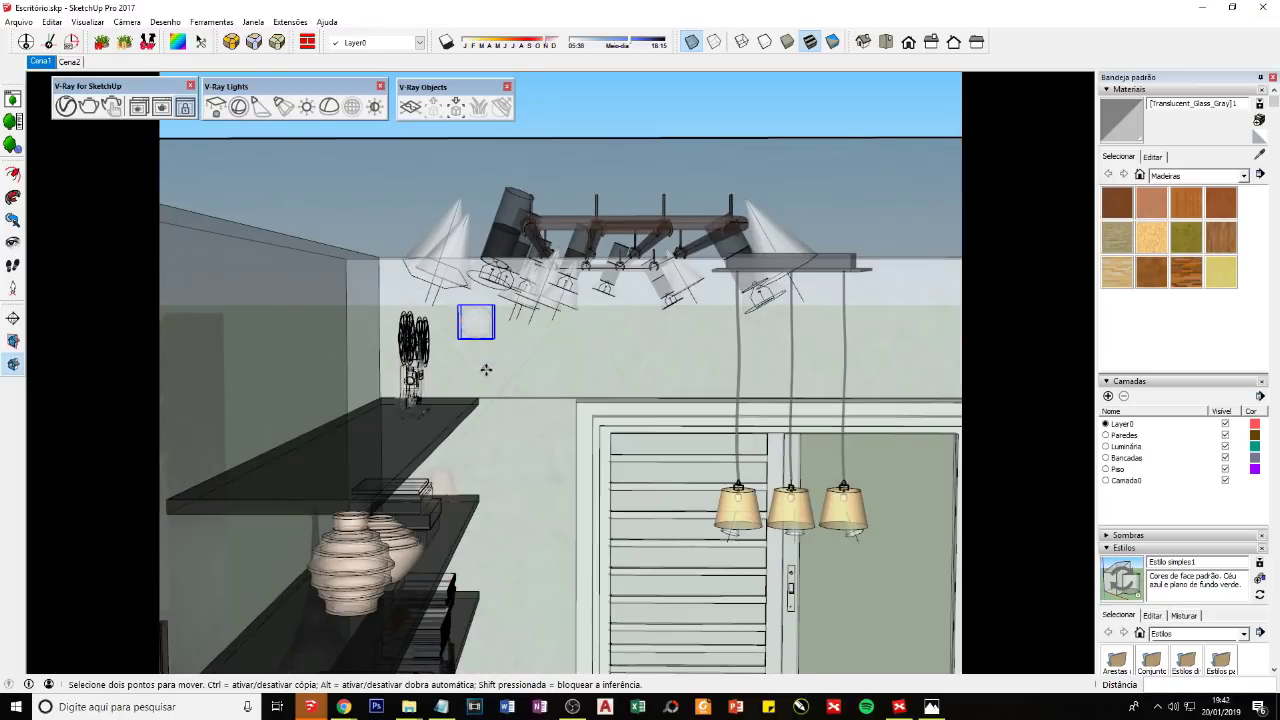
mouse_move(486, 370)
middle_down()
mouse_move(457, 343)
mouse_move(538, 349)
mouse_move(513, 456)
middle_up()
middle_drag(546, 398, 551, 391)
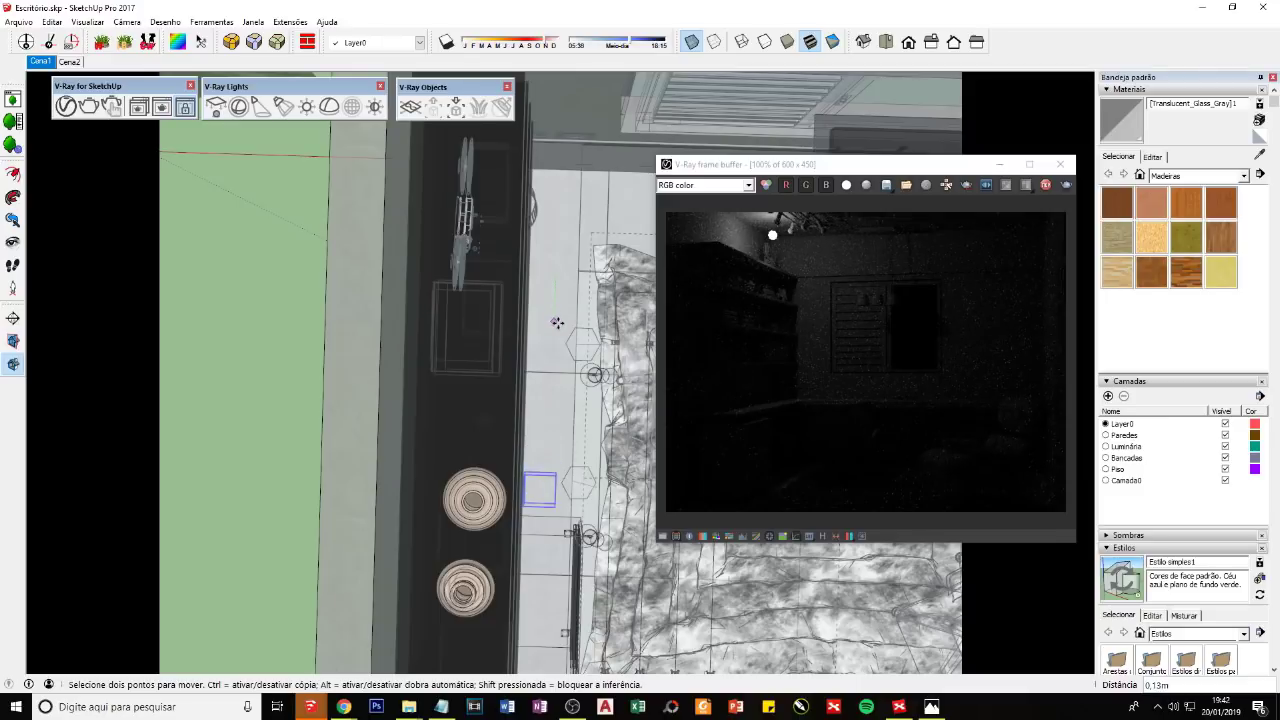
click(557, 323)
ctrl+click(547, 455)
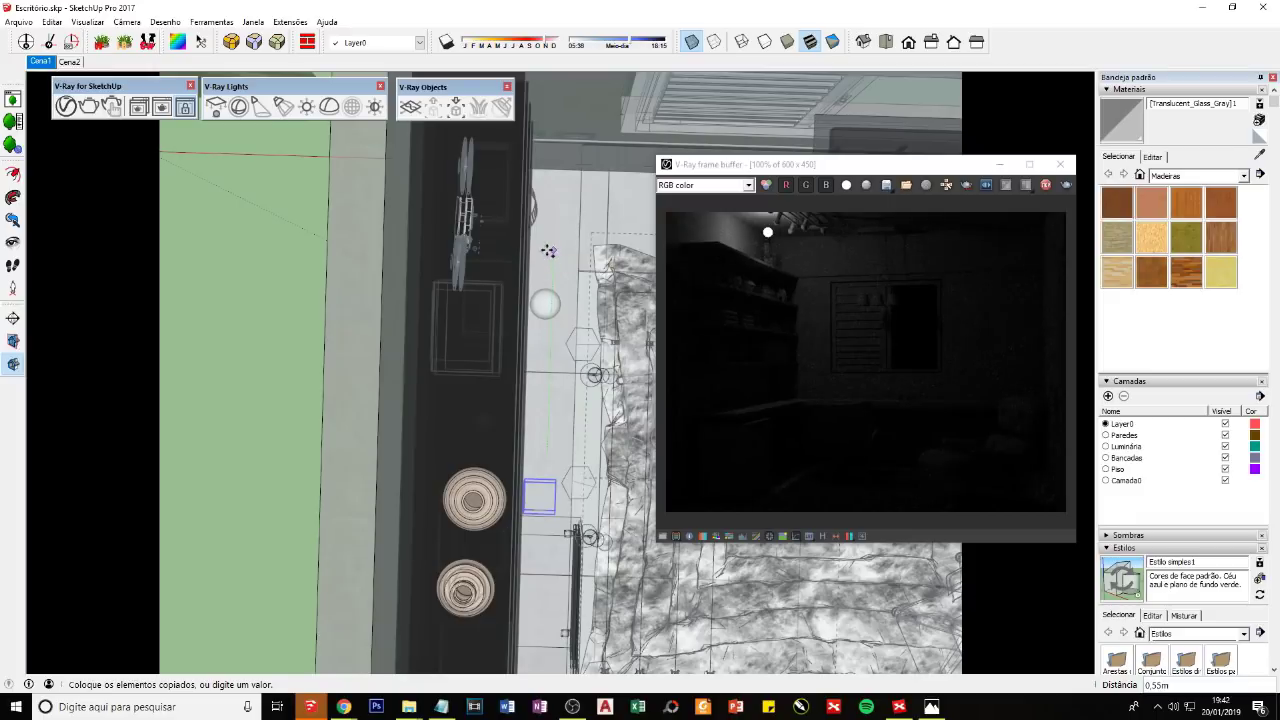
click(546, 228)
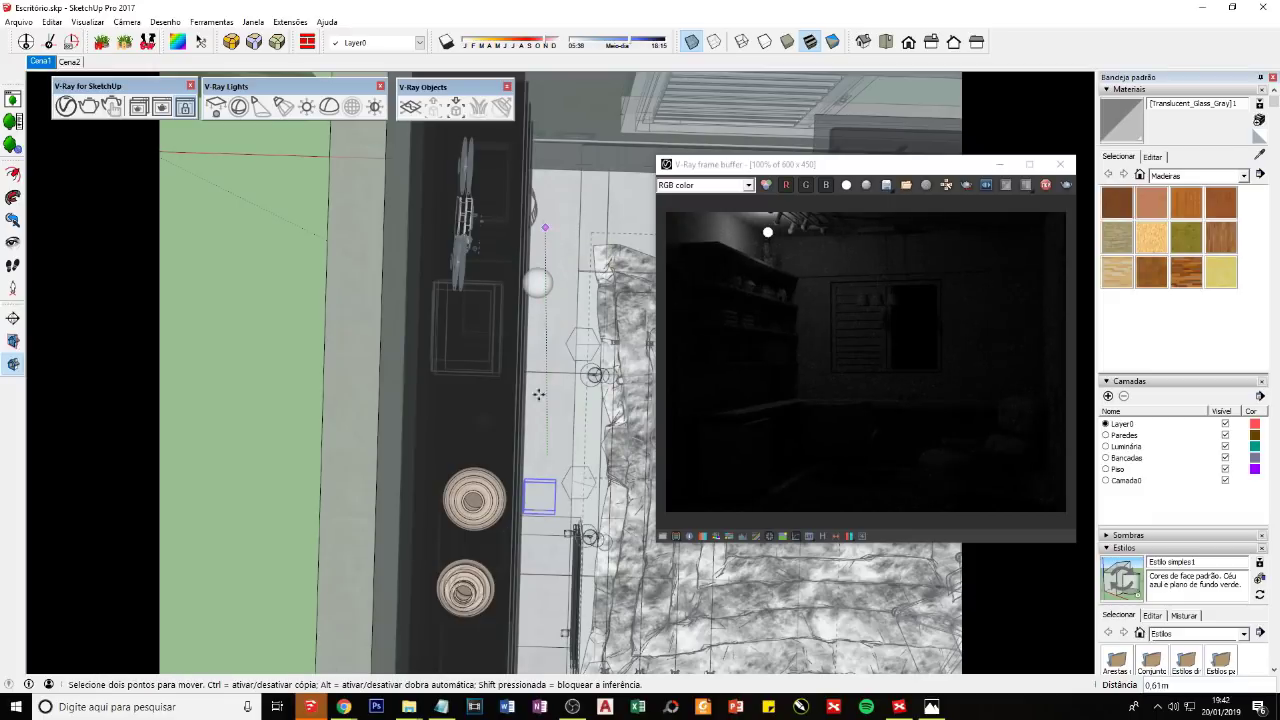
Step: Try raising both sphere lights together, then undo that move
mouse_move(509, 509)
middle_down()
mouse_move(488, 217)
mouse_move(500, 262)
mouse_move(534, 245)
middle_up()
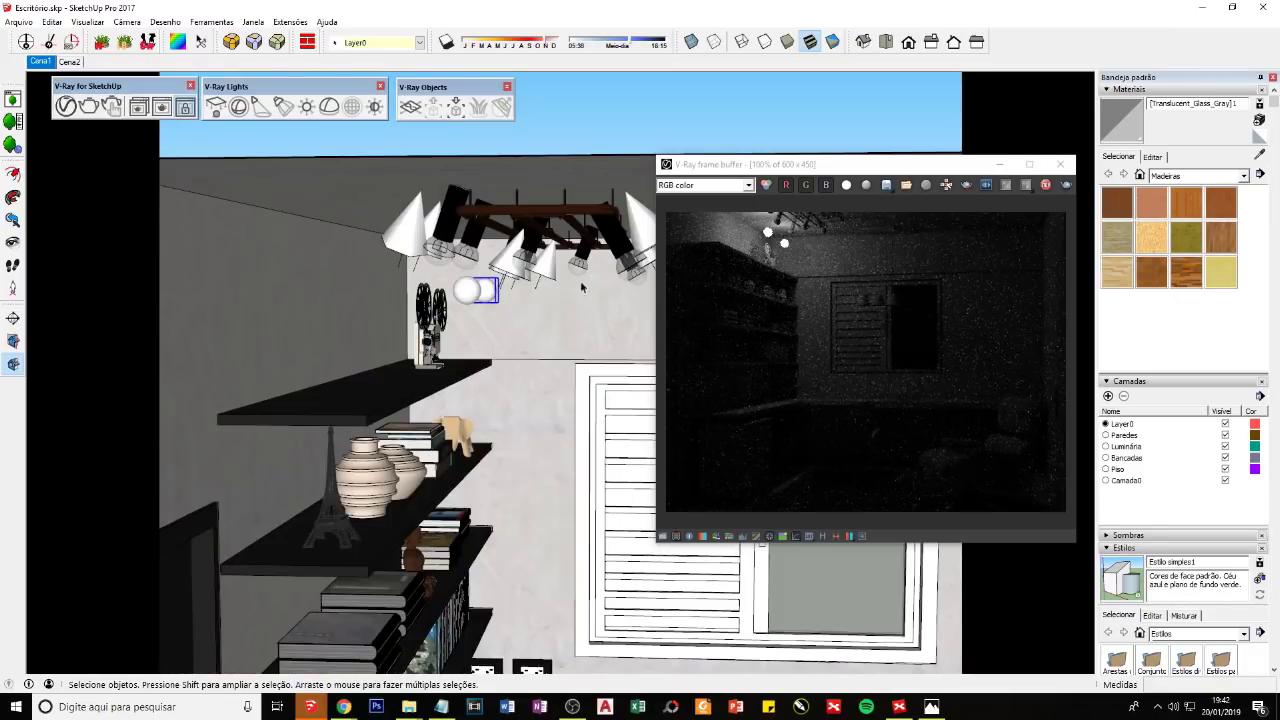
middle_drag(540, 346, 492, 305)
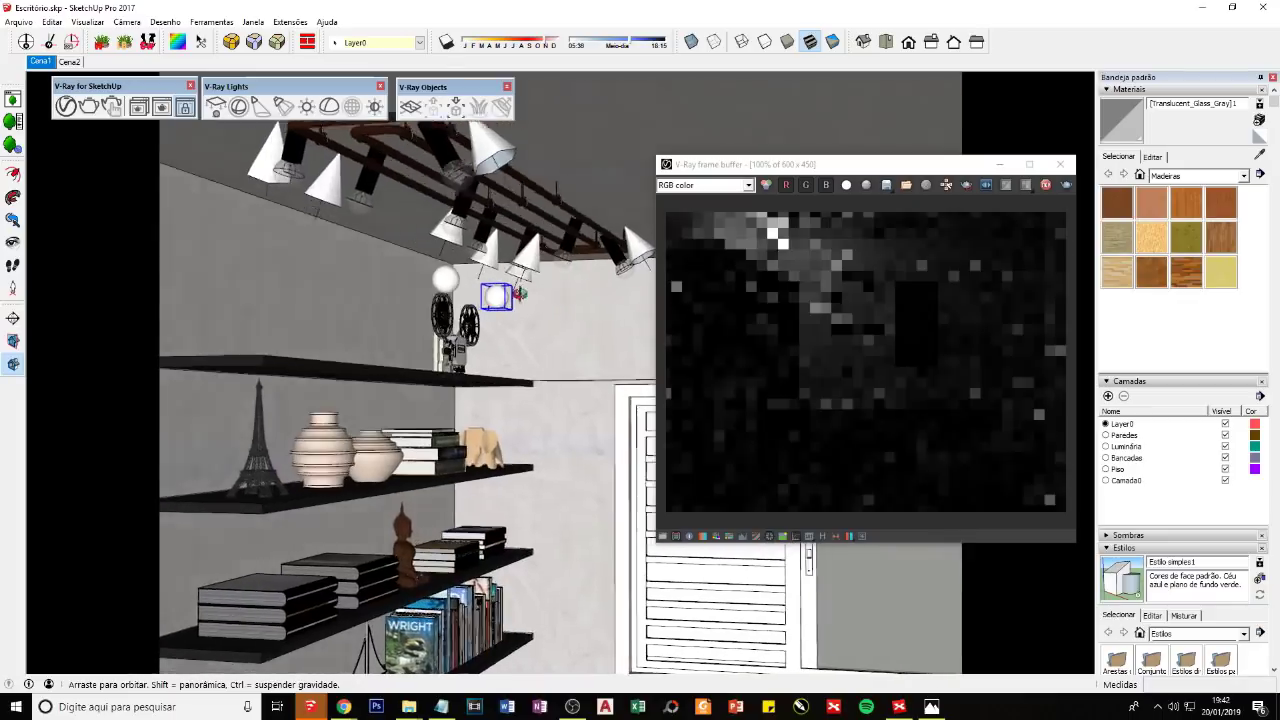
shift+click(455, 277)
middle_drag(455, 277, 499, 362)
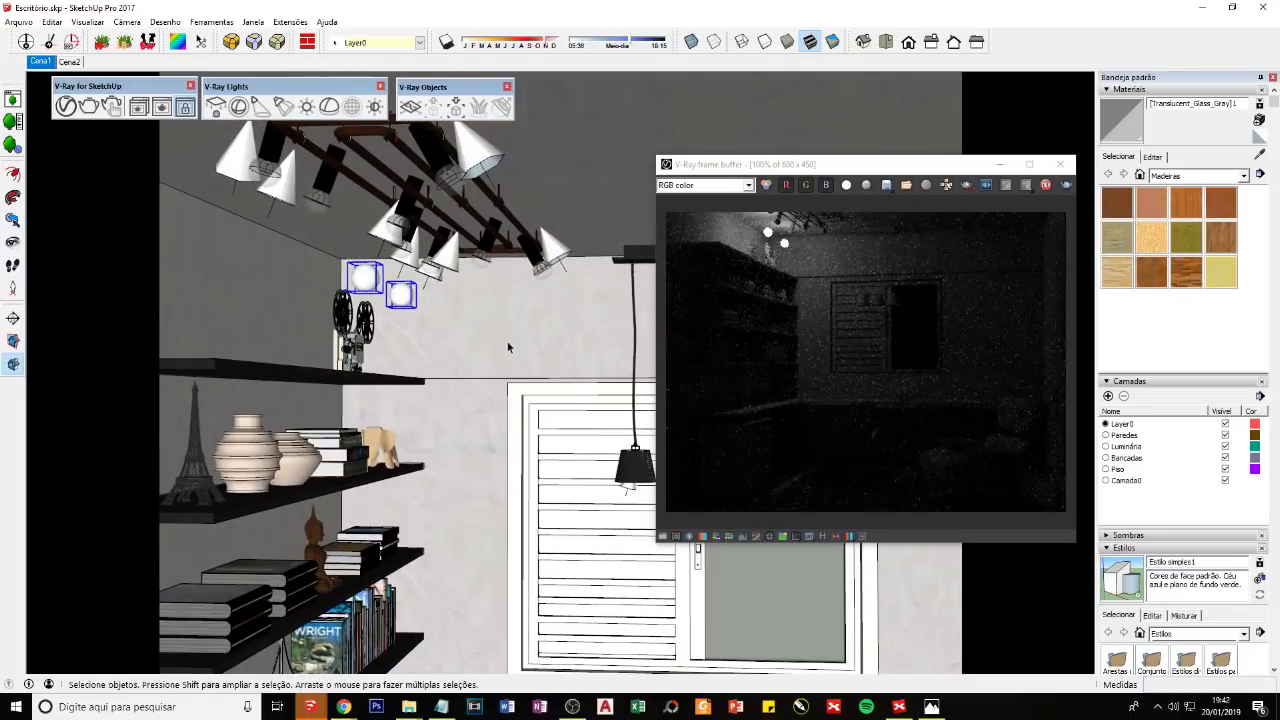
key(m)
click(497, 356)
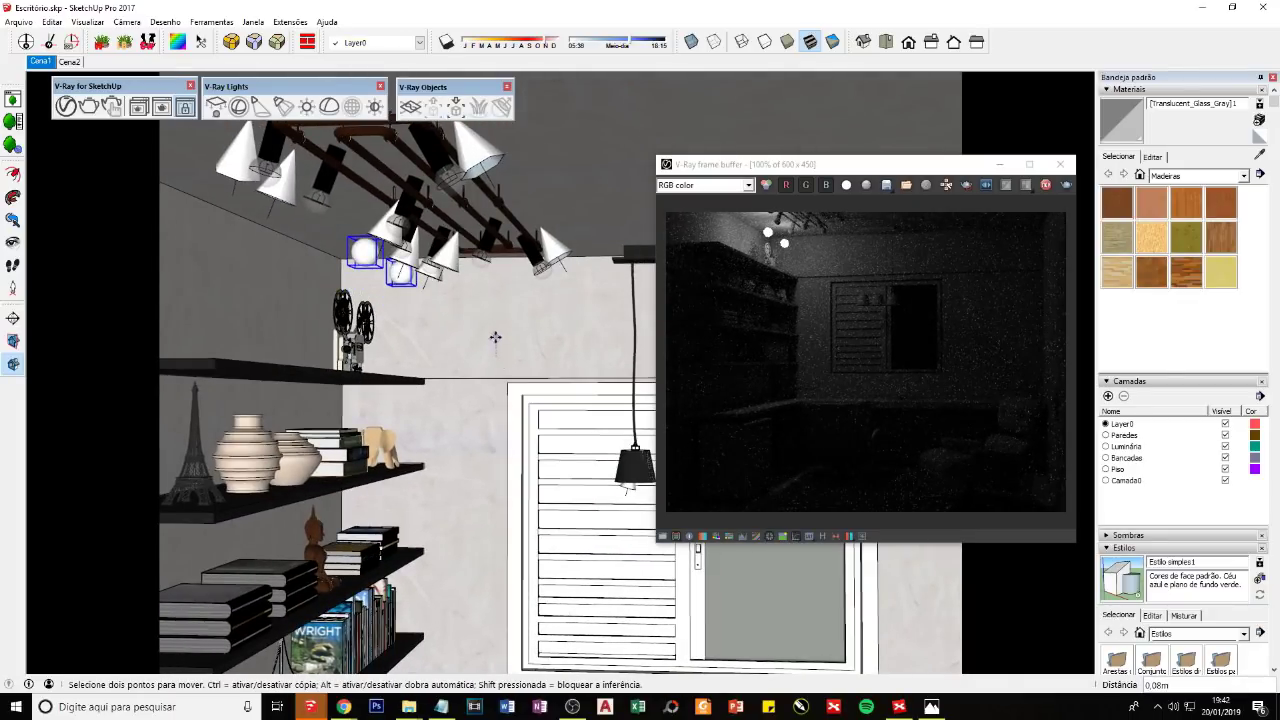
click(494, 320)
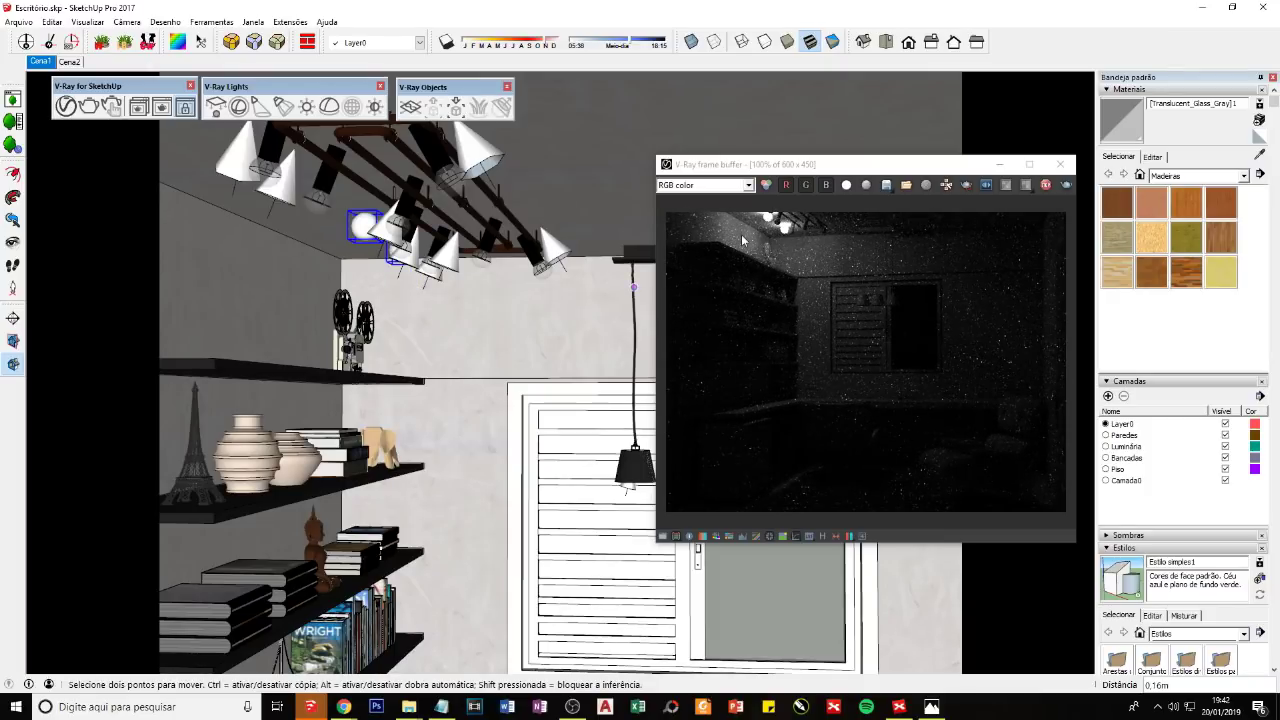
key(ctrl+z)
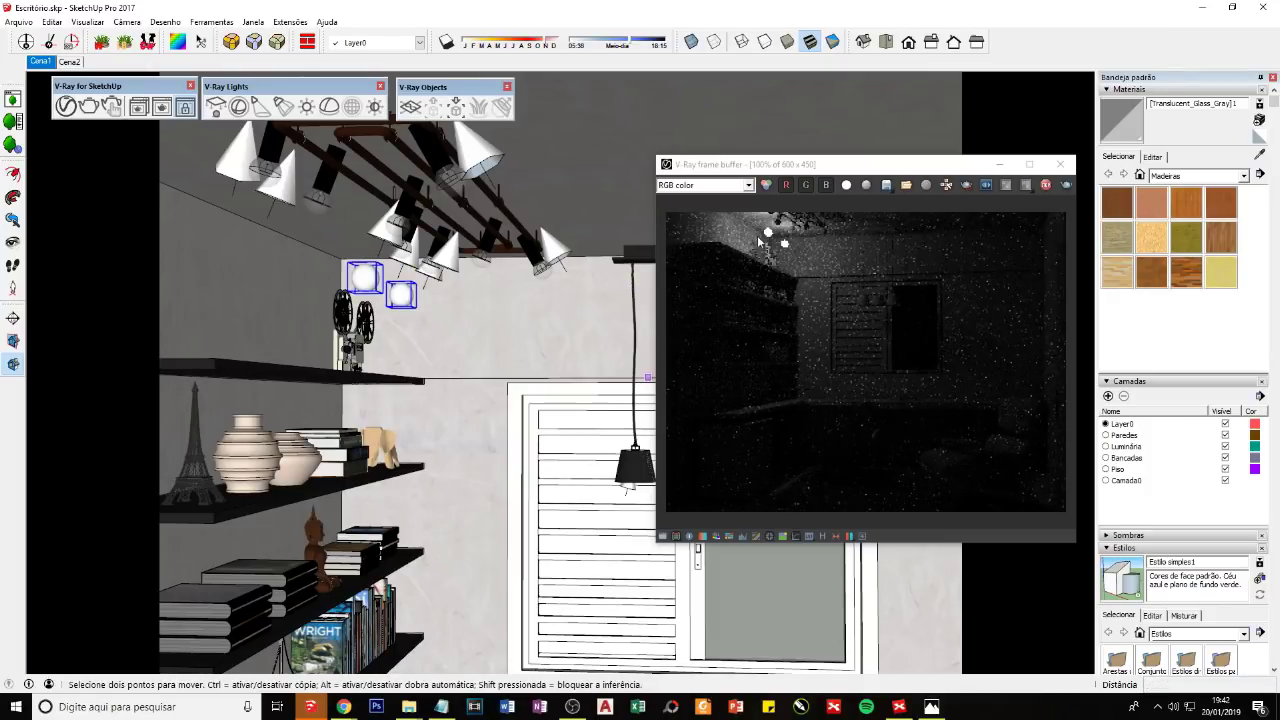
Step: Tick Invisible under the V-Ray Sphere Light's Options and close the Asset Editor
click(62, 106)
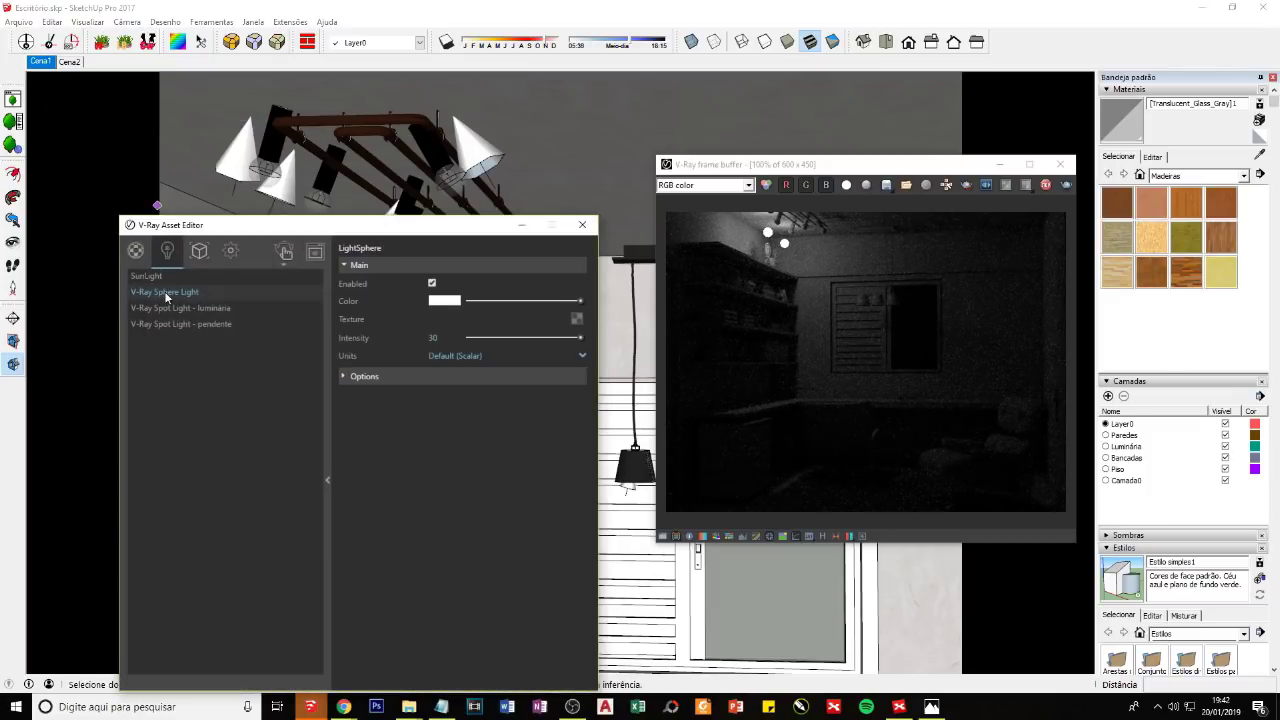
click(362, 377)
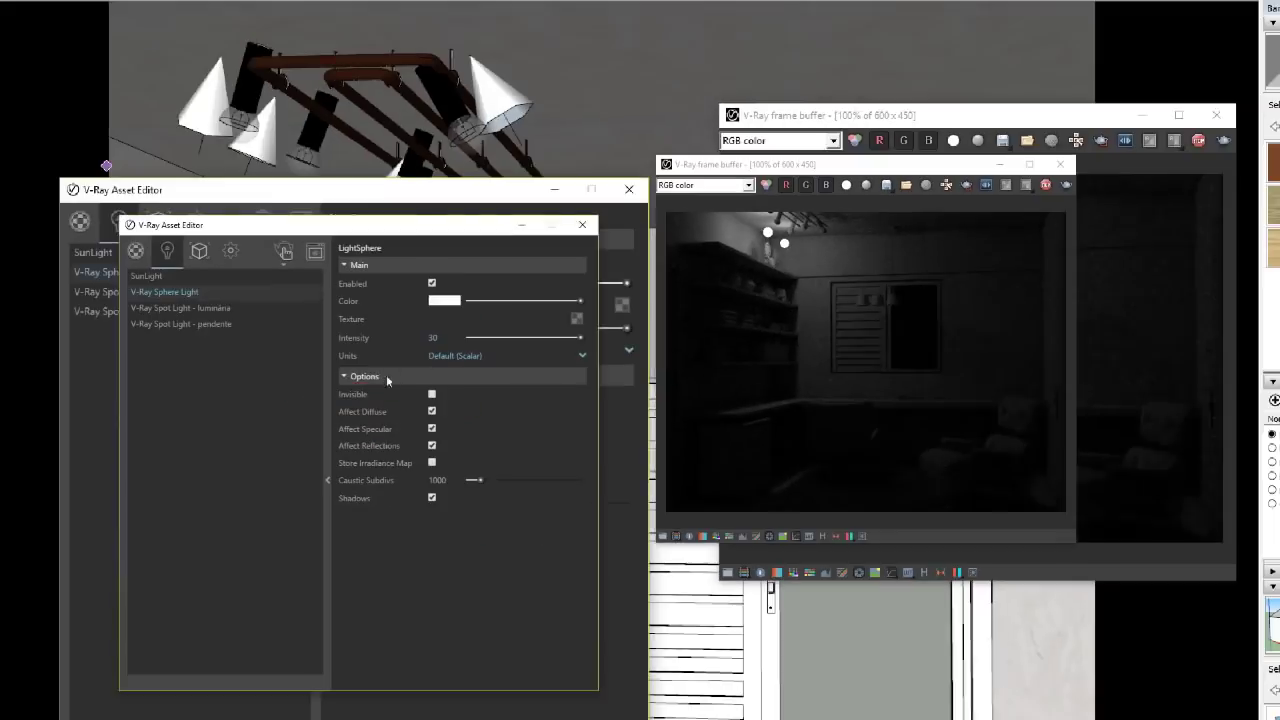
click(432, 394)
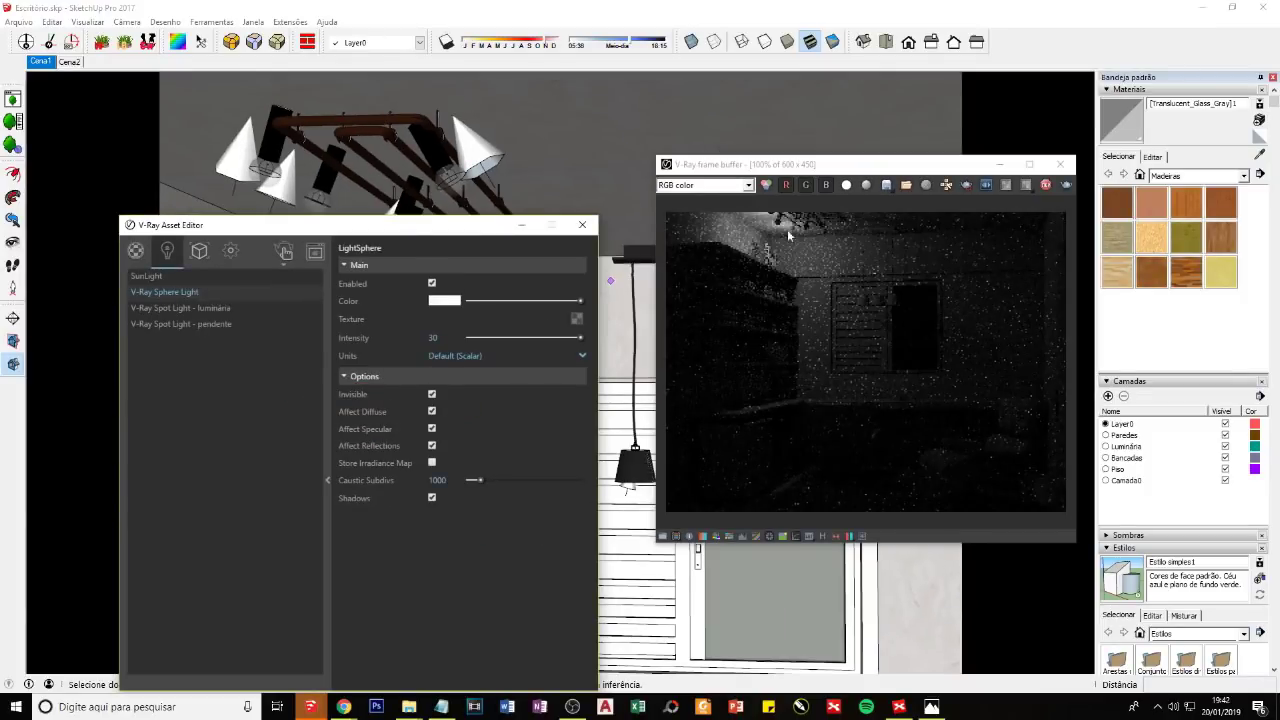
click(521, 224)
Step: Copy a sphere light to a new spot along the wall under the track lights
drag(456, 316, 466, 285)
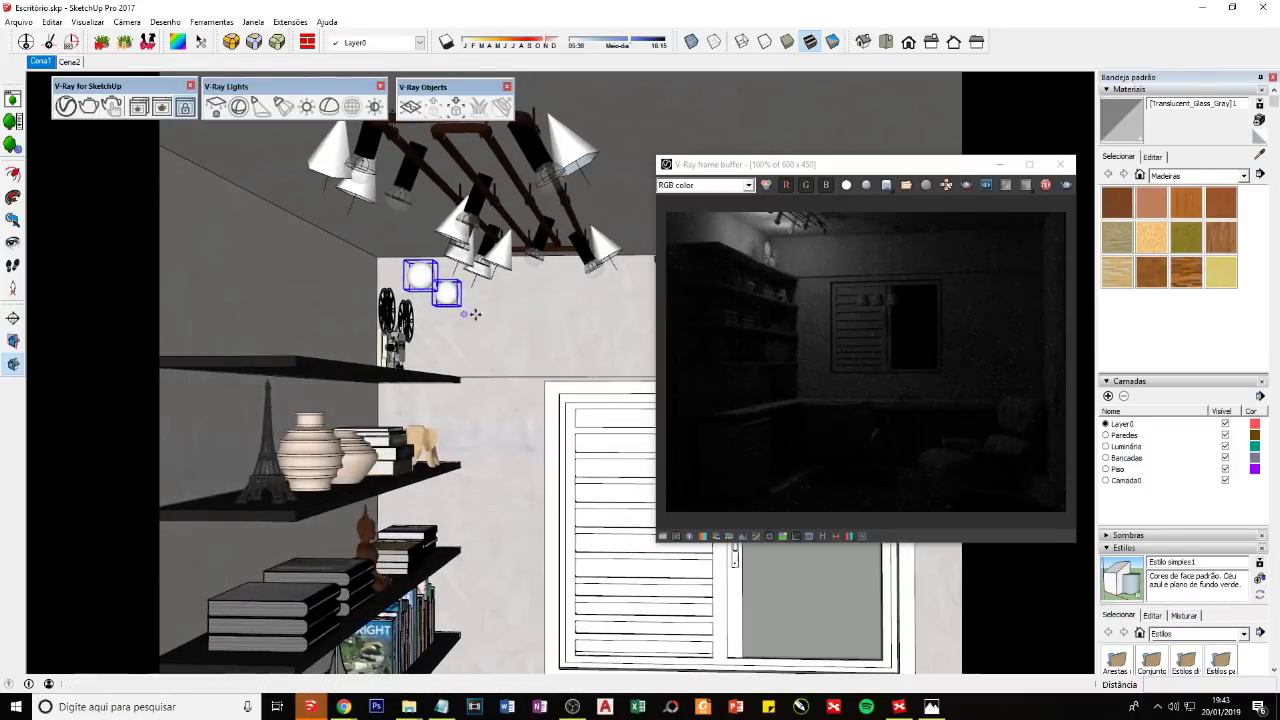
key(m)
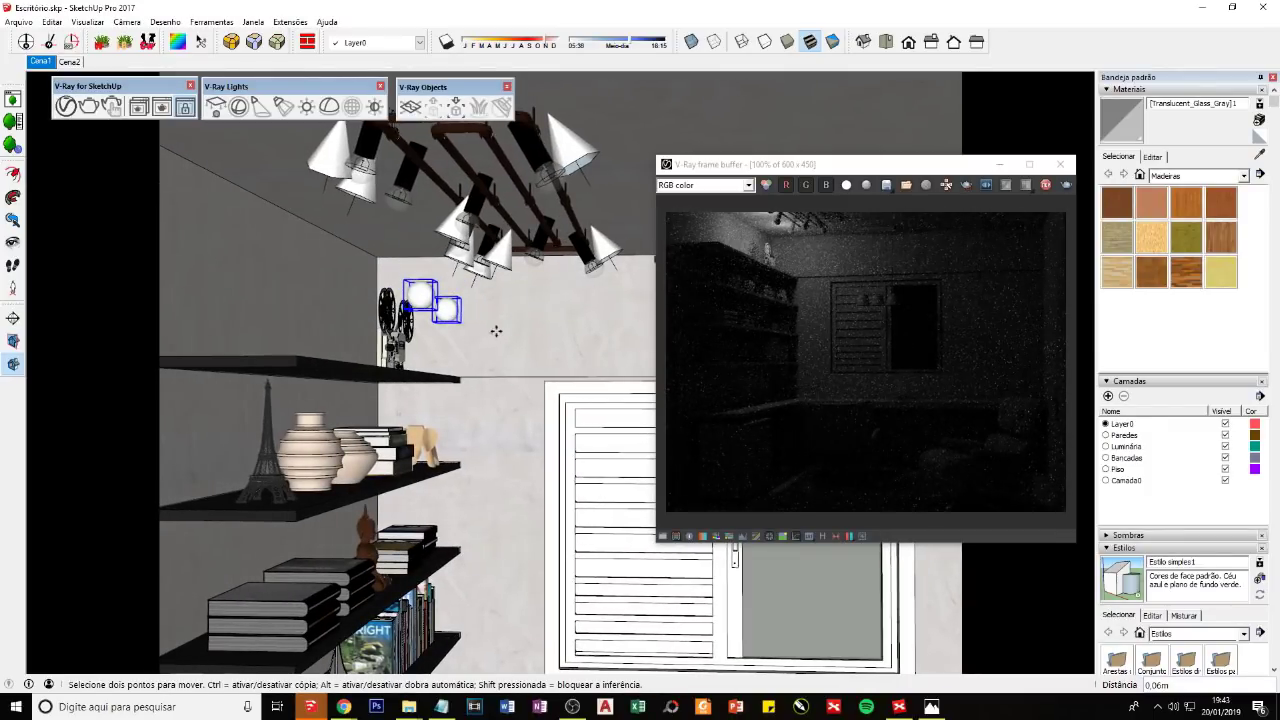
ctrl+click(497, 335)
middle_drag(573, 332, 480, 331)
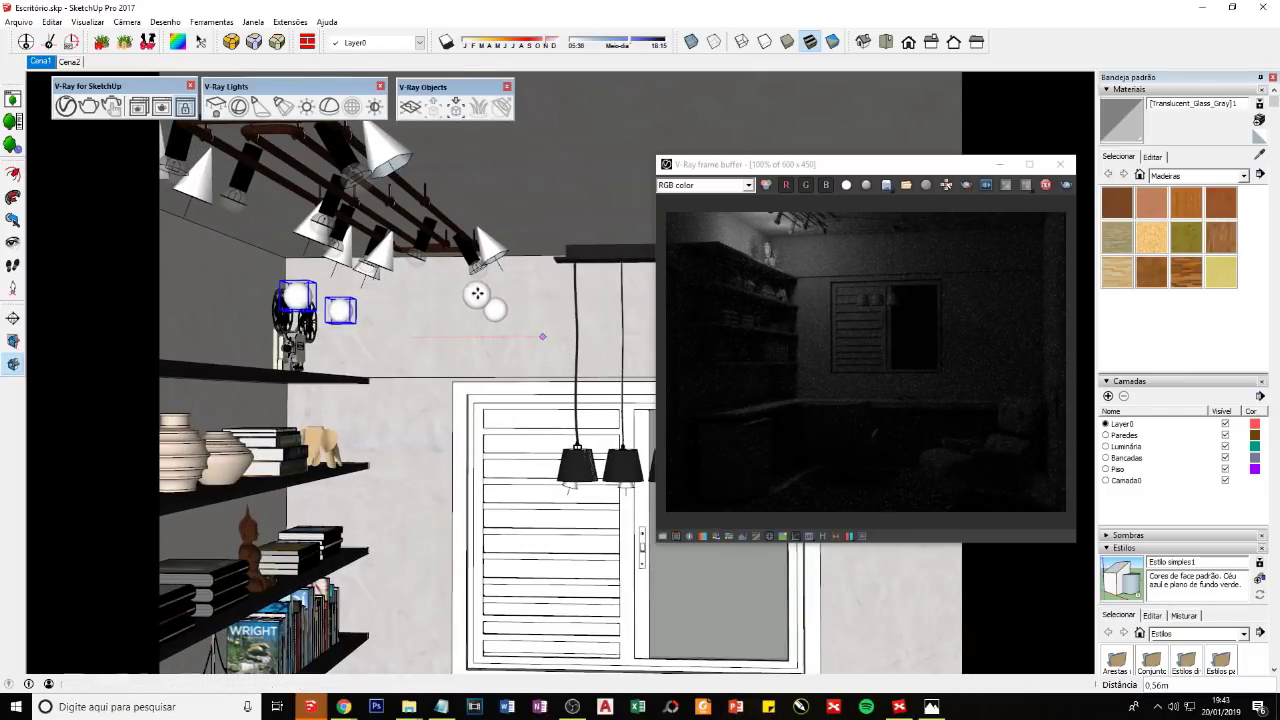
click(480, 295)
mouse_move(480, 295)
middle_down()
mouse_move(488, 354)
mouse_move(366, 337)
middle_up()
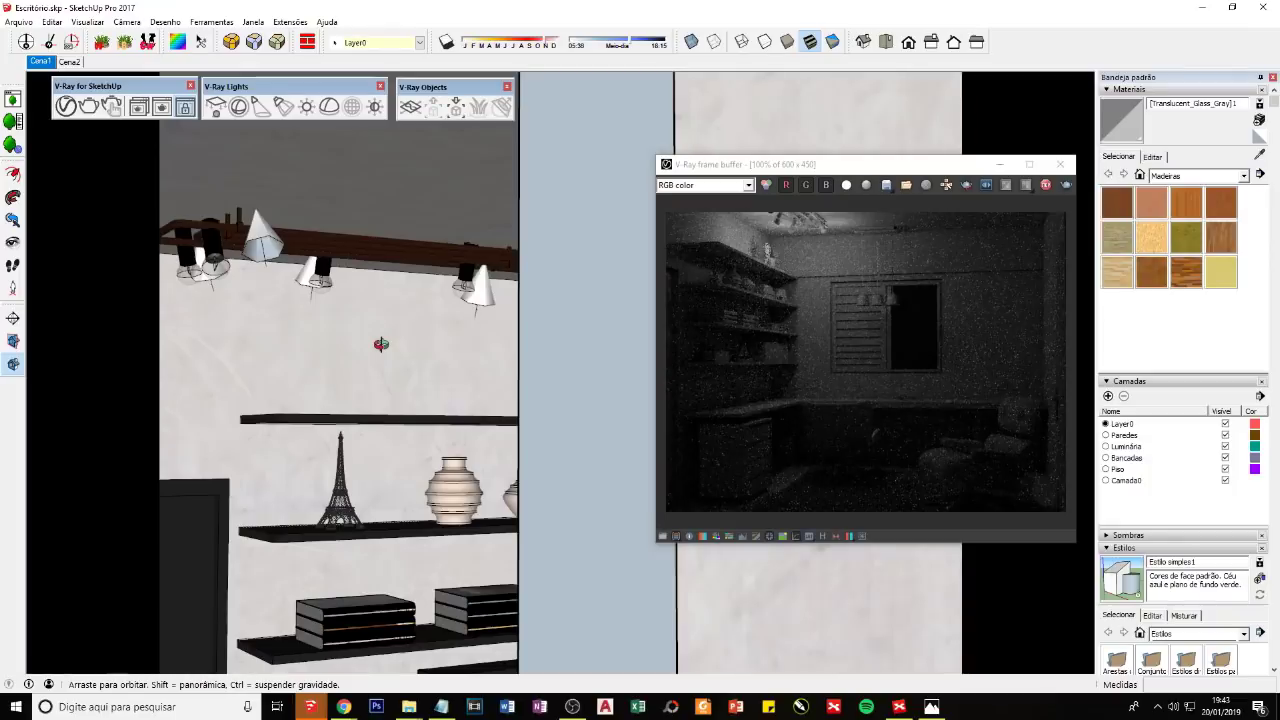
scroll(410, 234, up, 2)
scroll(410, 234, up, 2)
scroll(410, 234, up, 3)
scroll(410, 234, down, 5)
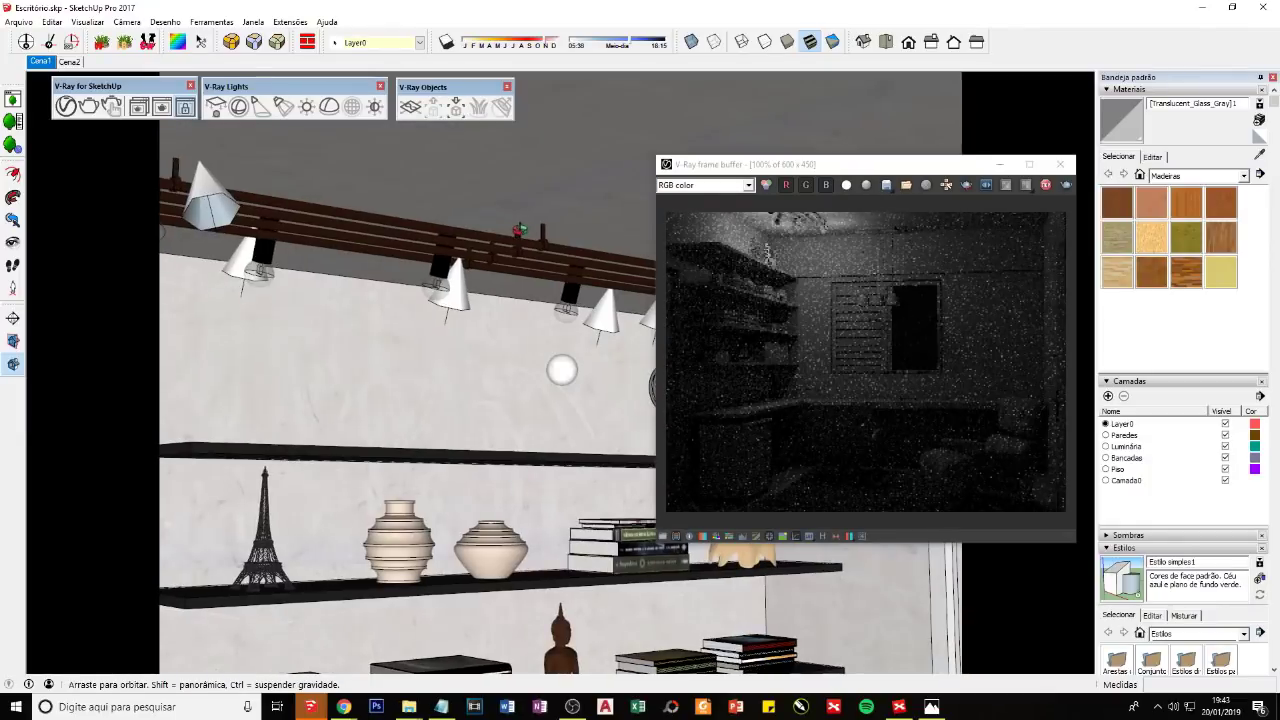
middle_drag(410, 234, 361, 200)
scroll(361, 200, up, 5)
scroll(361, 200, down, 5)
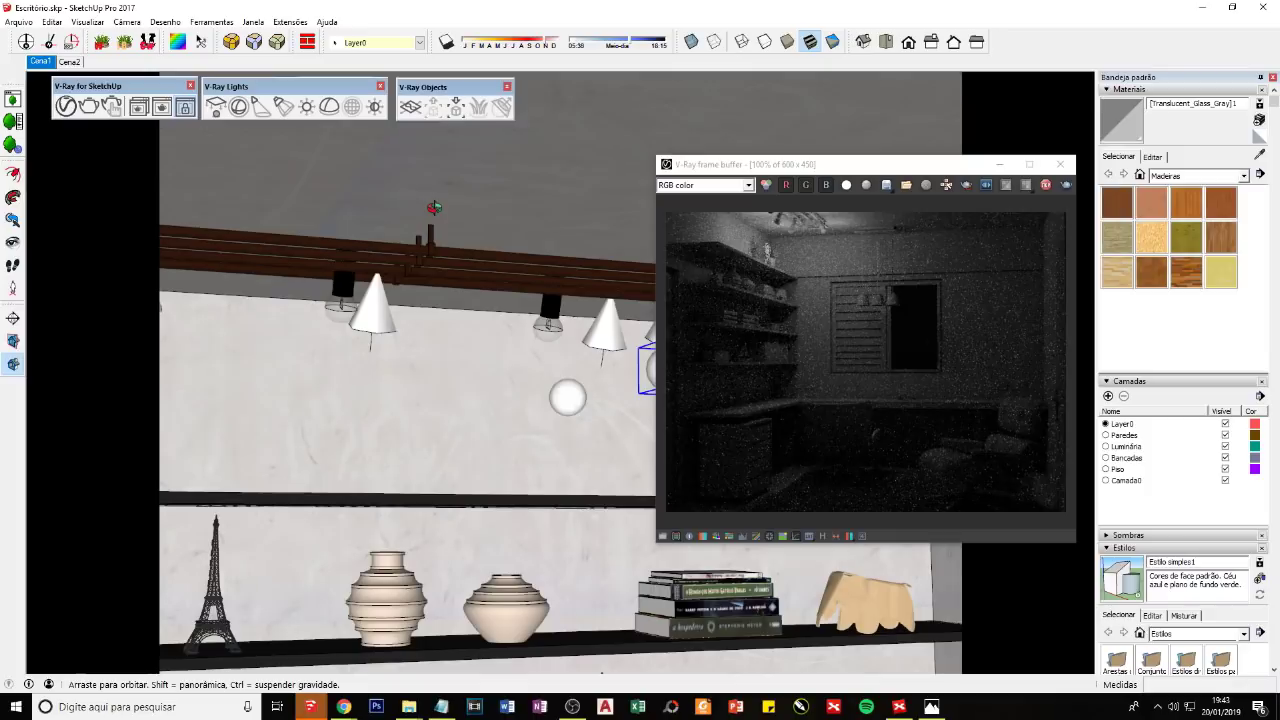
Step: Move one sphere light further left along the wall
key(space)
drag(698, 177, 889, 179)
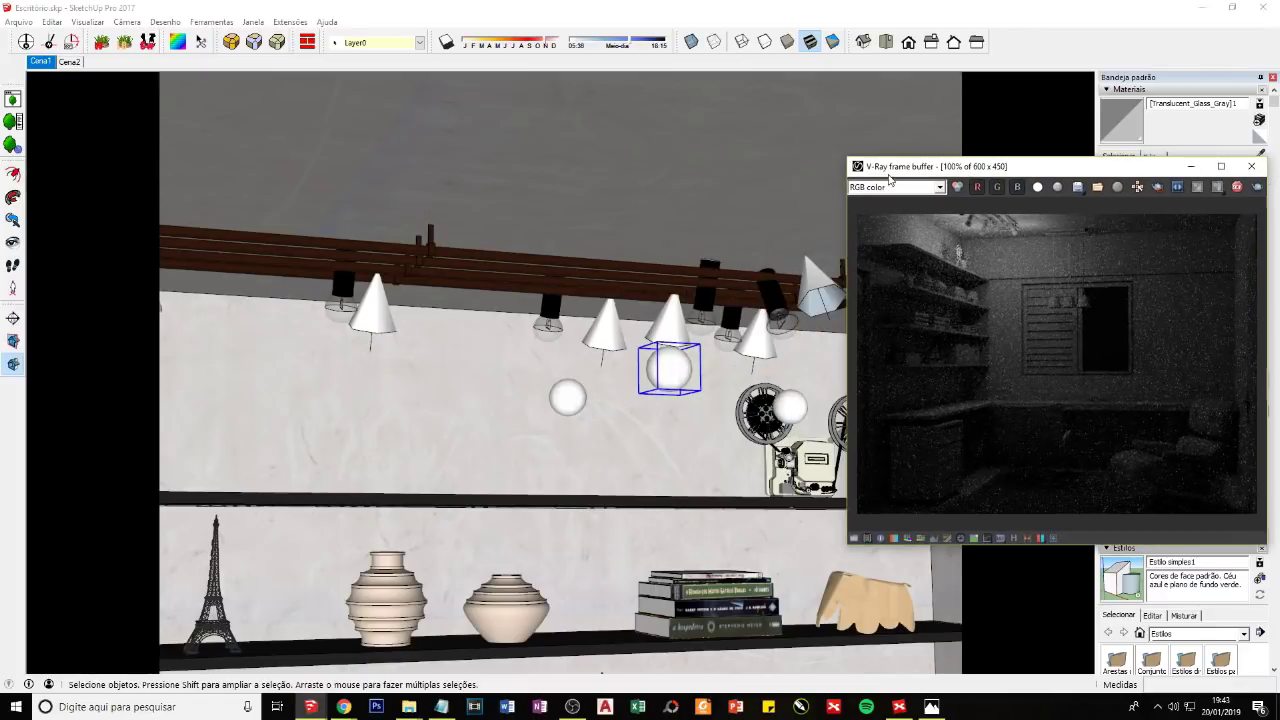
click(702, 188)
key(m)
click(699, 189)
click(247, 154)
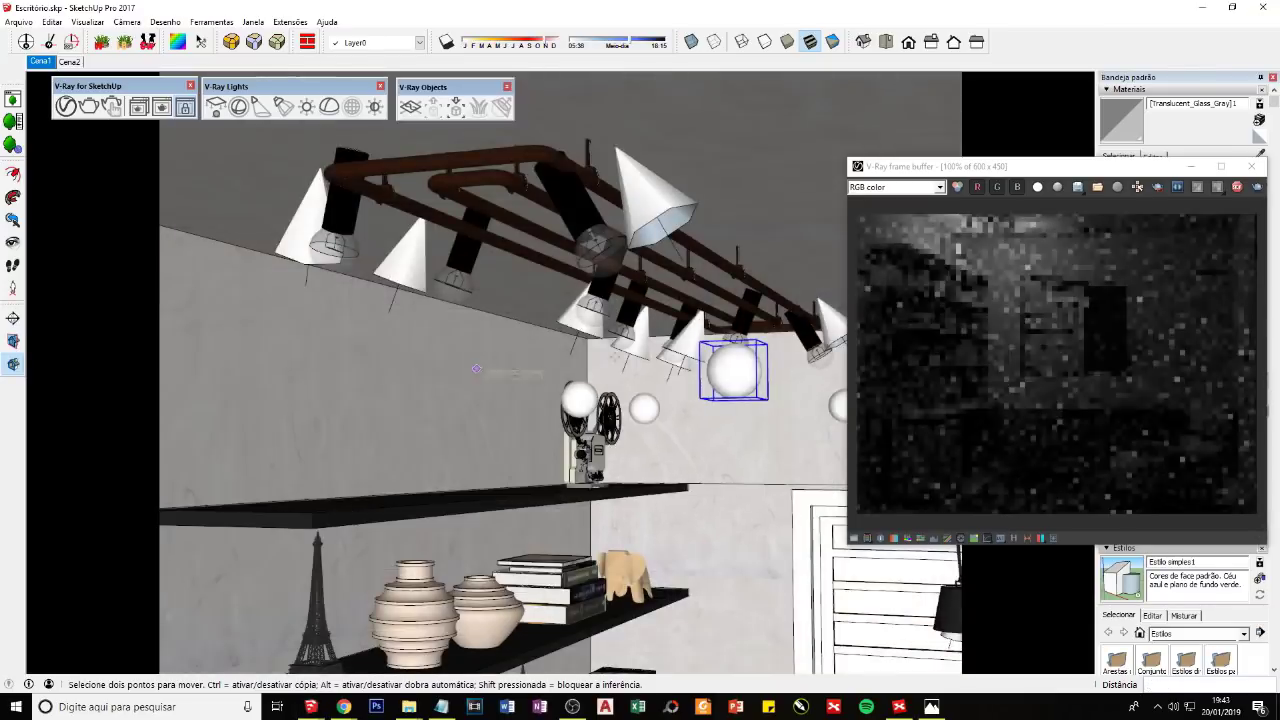
Step: Select the left and right sphere lights, then tilt back down to the desk and chairs
middle_drag(636, 308, 476, 343)
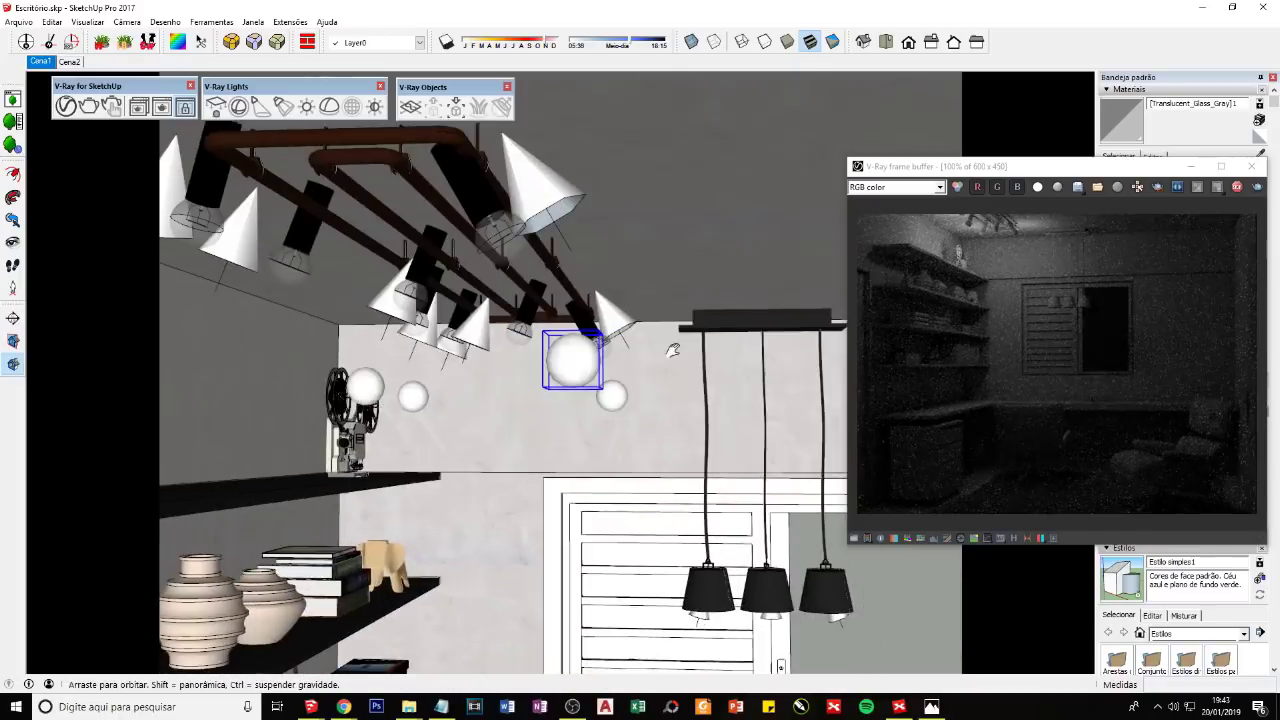
key(space)
click(664, 390)
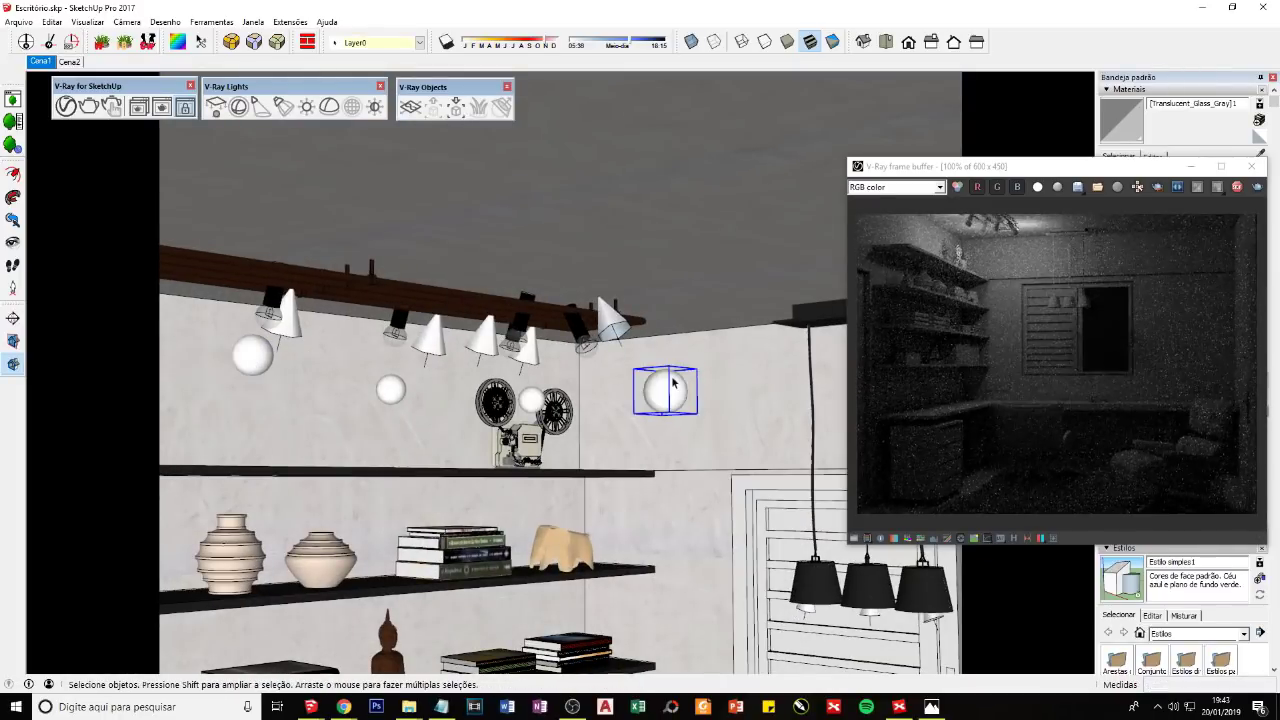
key(s)
key(space)
click(251, 354)
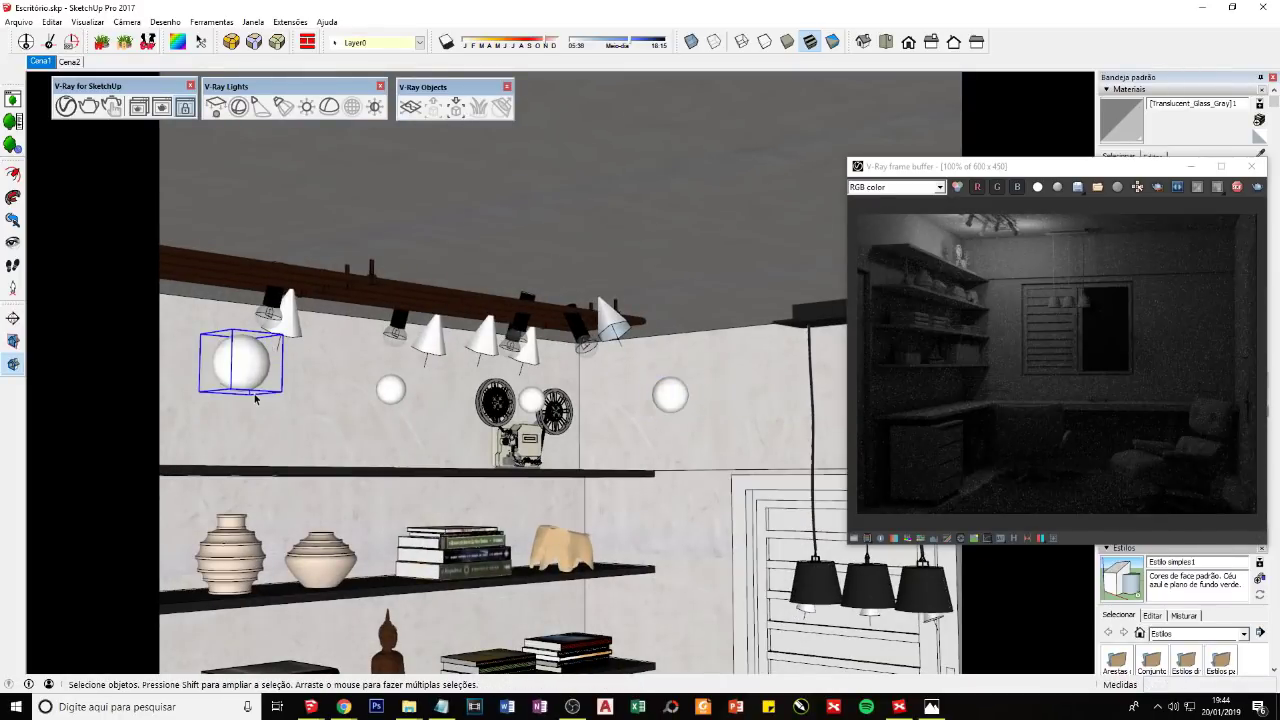
mouse_move(251, 360)
middle_down()
mouse_move(510, 445)
mouse_move(582, 370)
middle_up()
key(m)
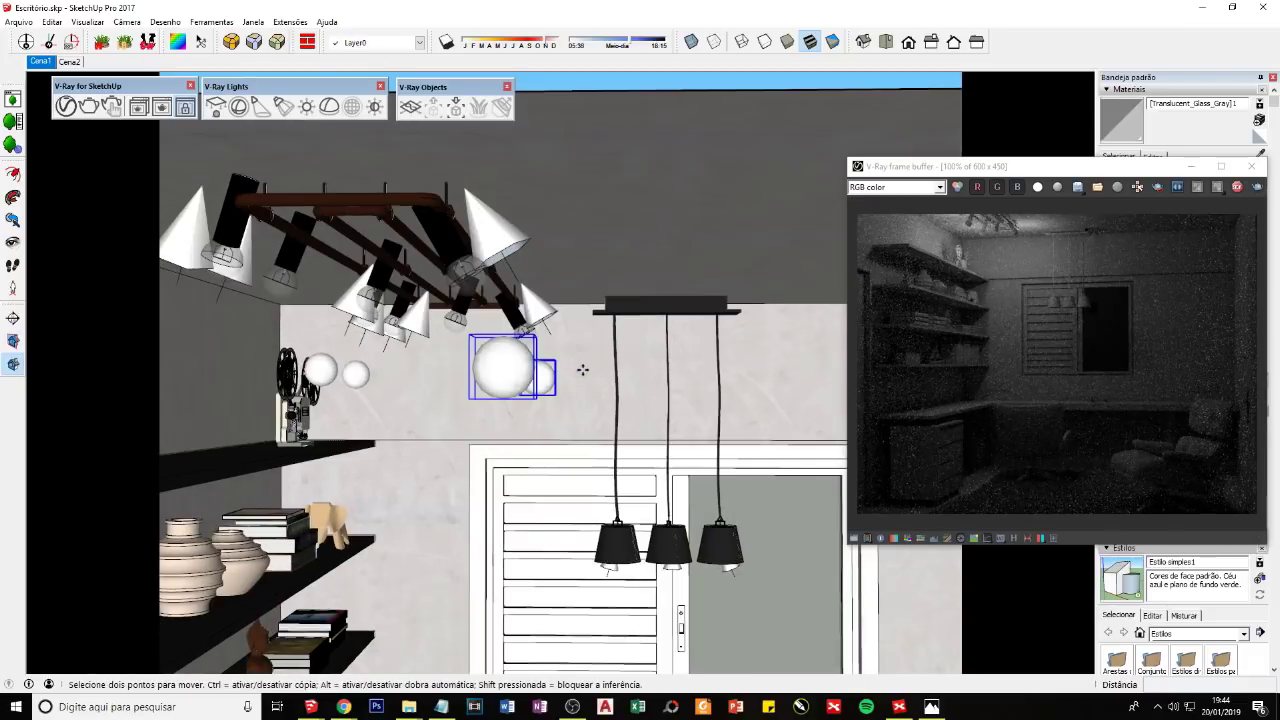
key(space)
scroll(582, 370, down, 2)
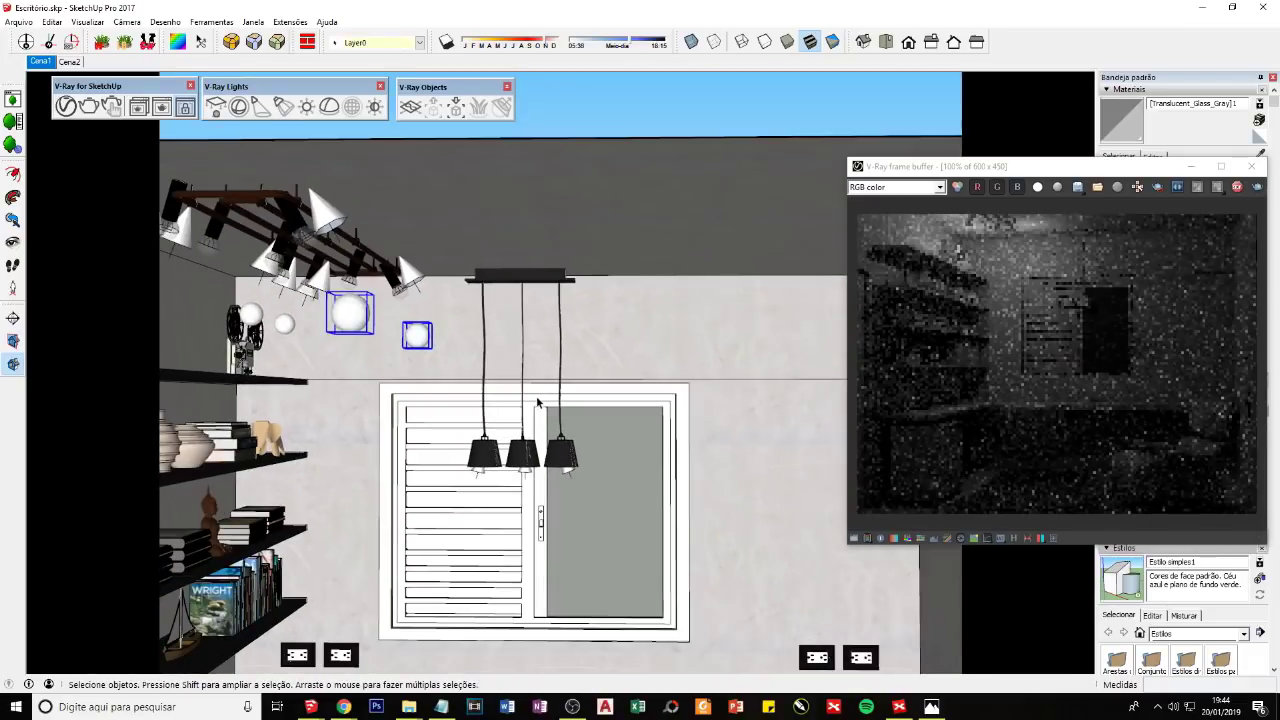
middle_drag(537, 402, 310, 160)
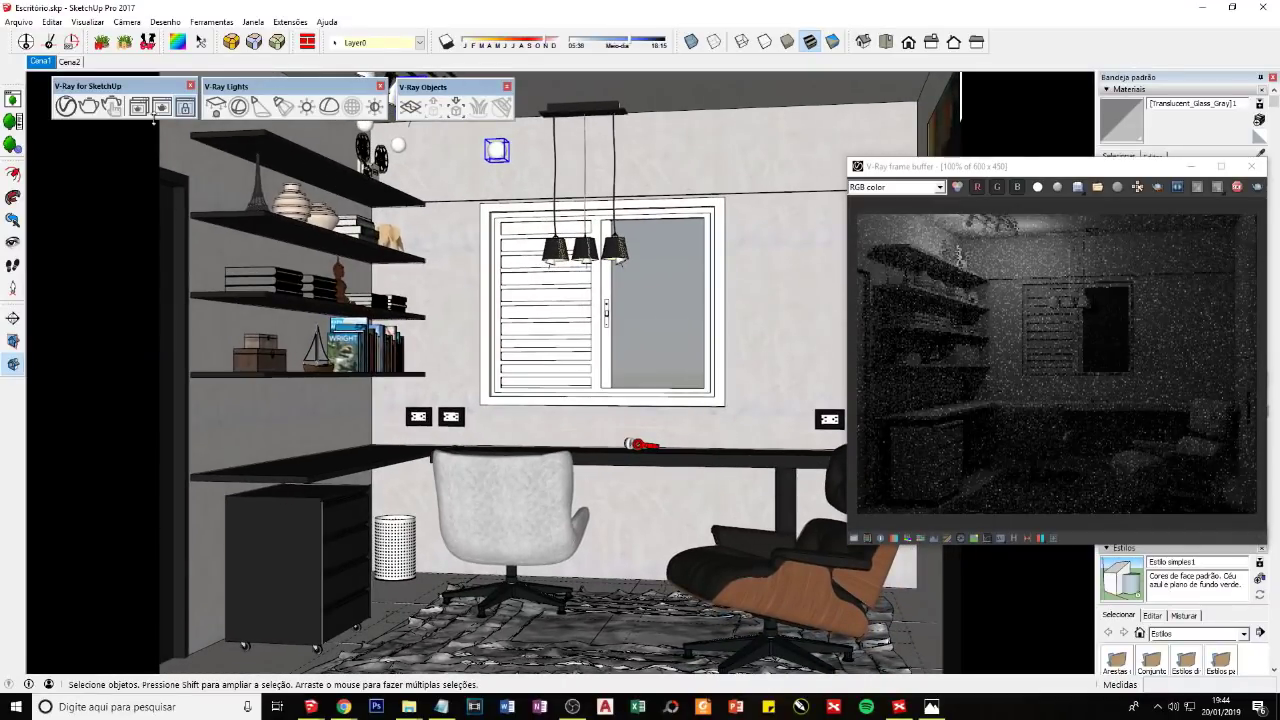
Step: Review the luminária, sphere and pendente light settings and change the spot lights' Enabled state
click(66, 106)
click(225, 310)
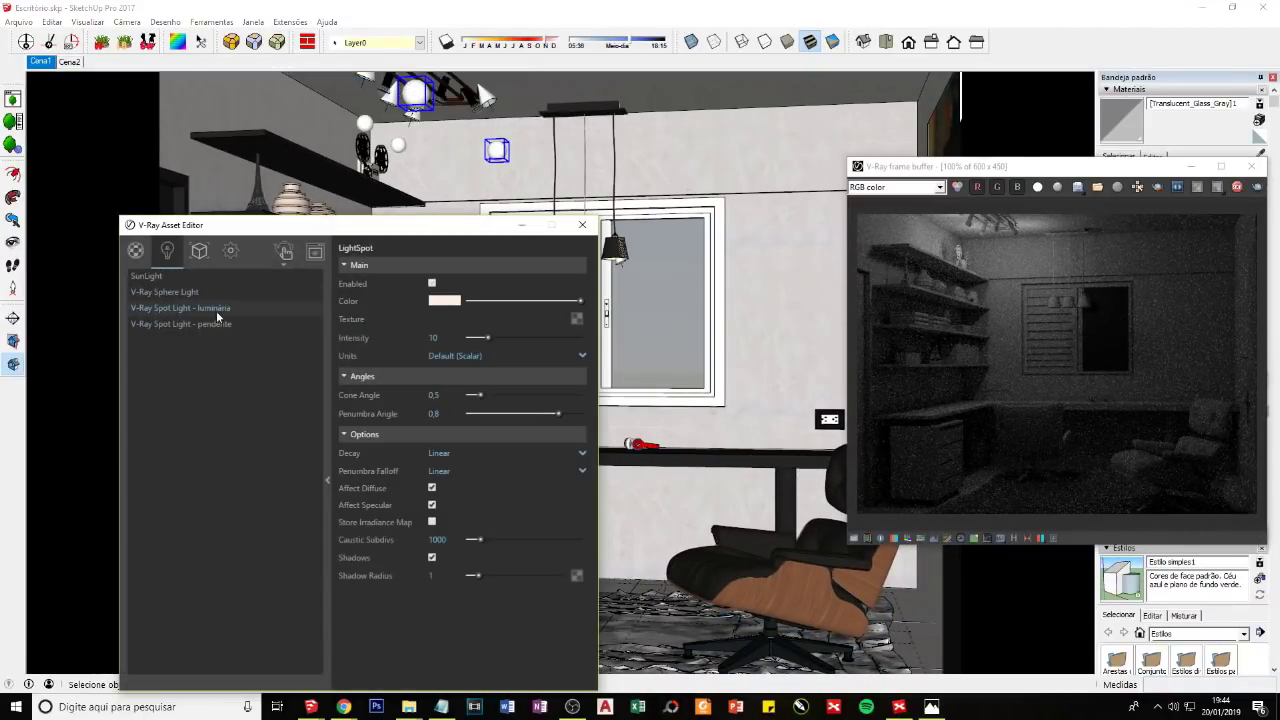
click(453, 312)
click(186, 289)
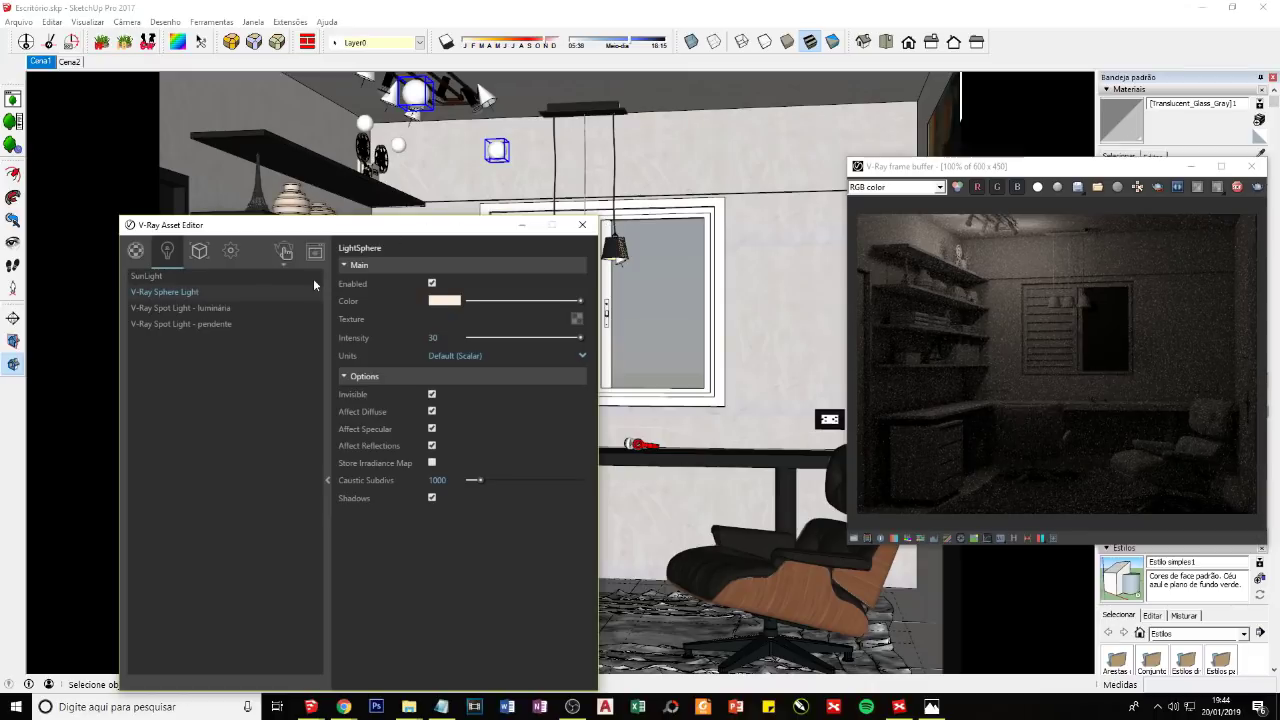
click(222, 326)
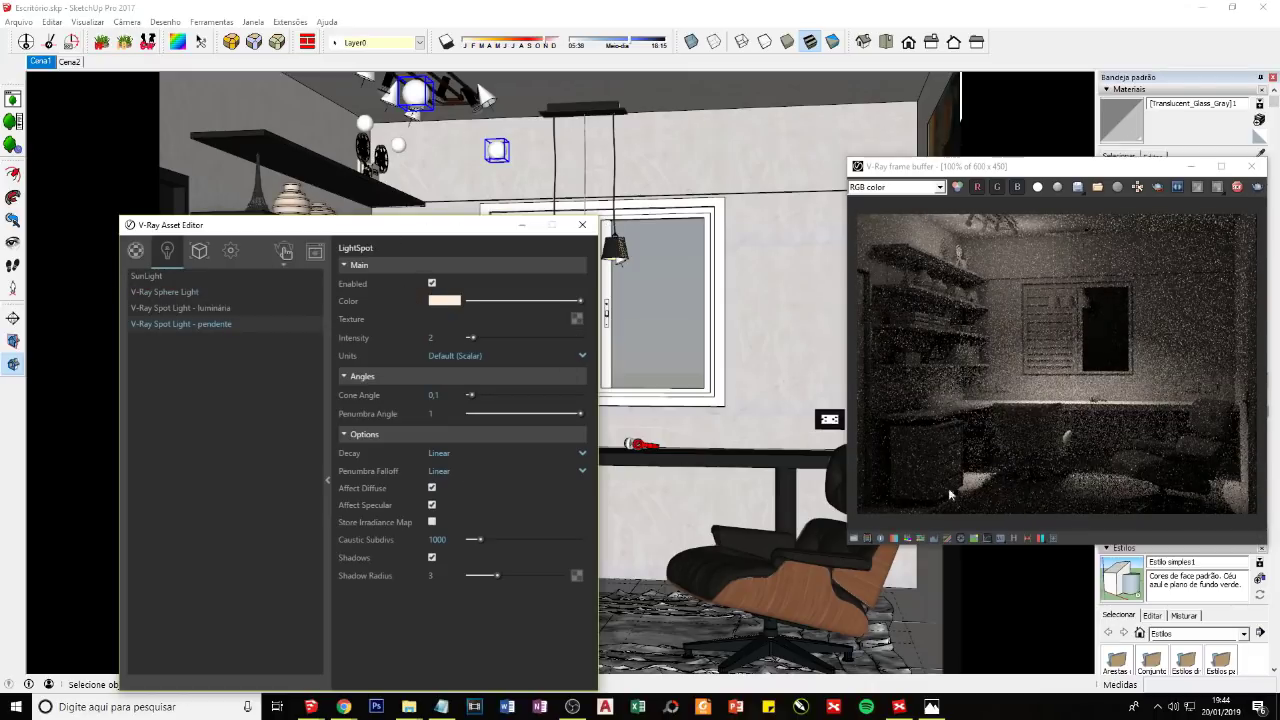
click(202, 310)
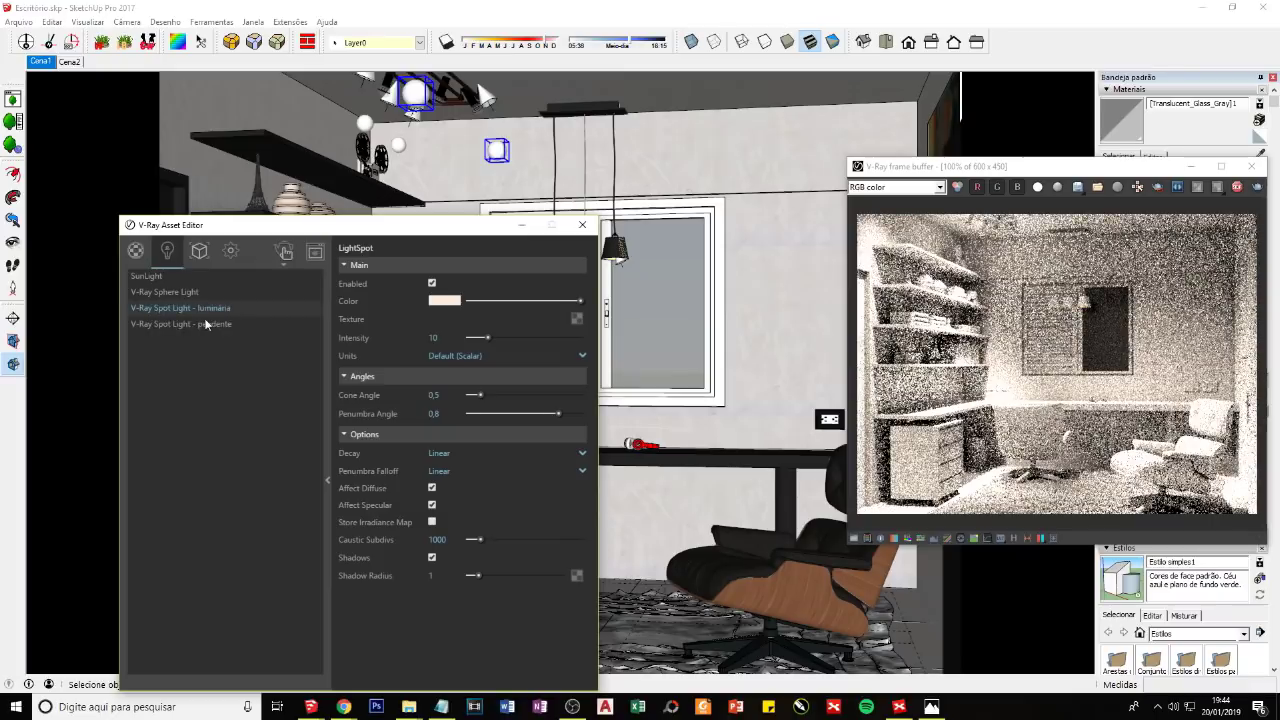
click(205, 324)
click(431, 284)
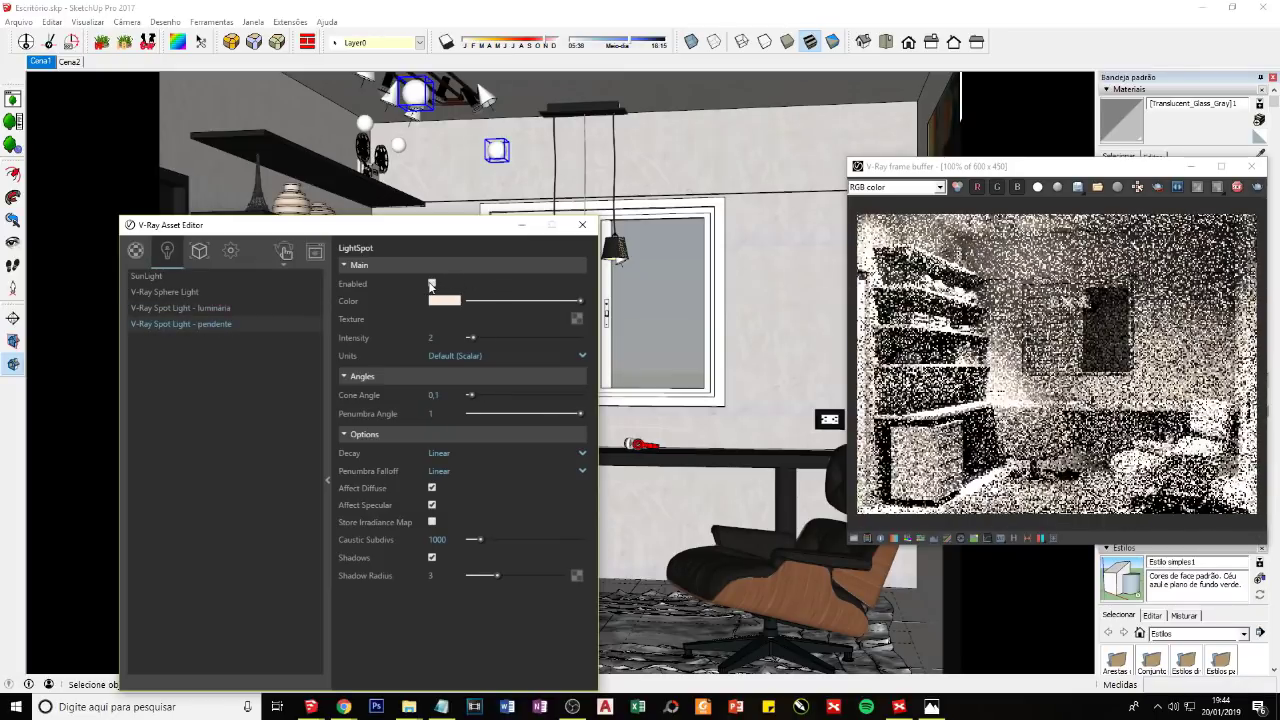
click(171, 308)
Step: Shift the frame buffer left and bring up the V-Ray renderer Settings
click(1060, 167)
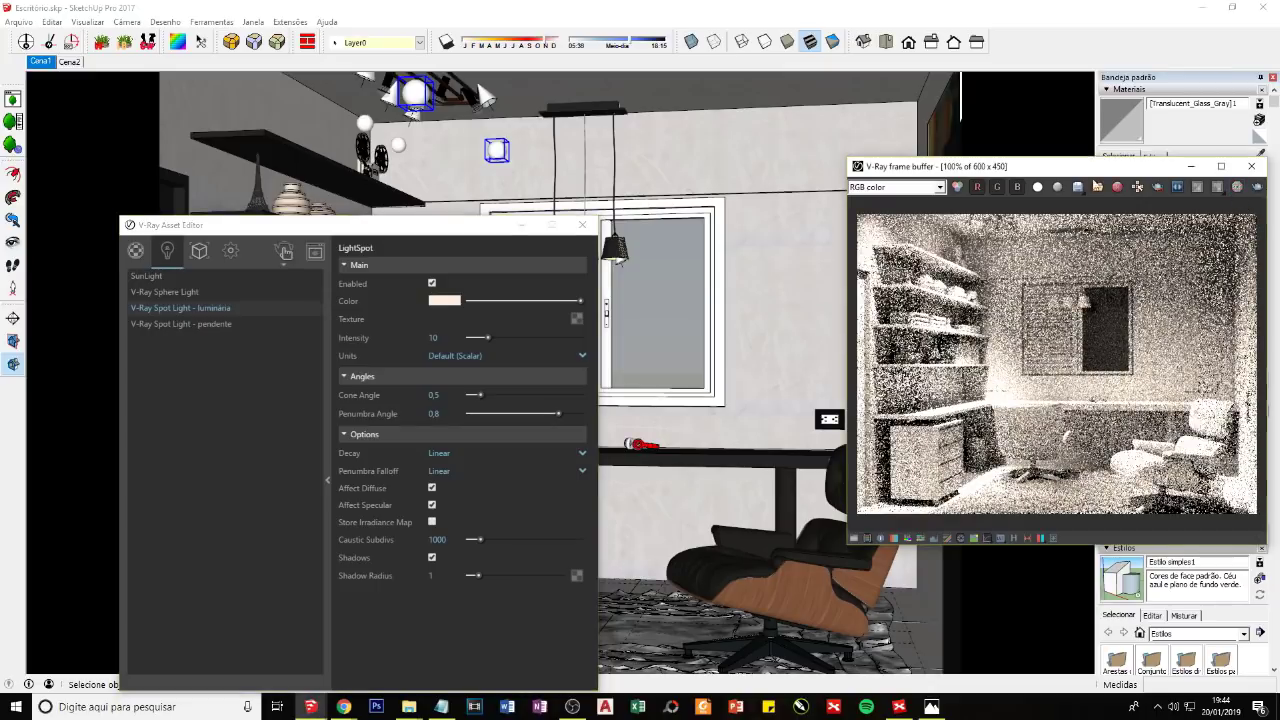
drag(1031, 172, 881, 175)
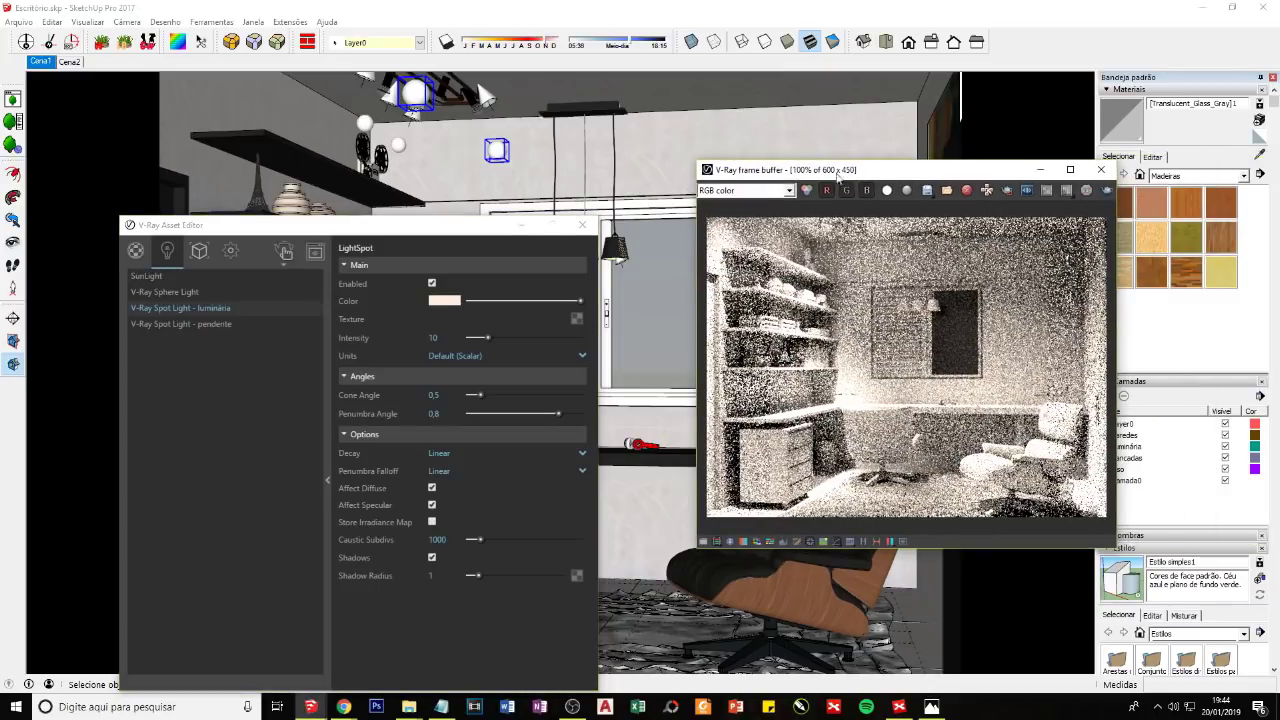
click(231, 252)
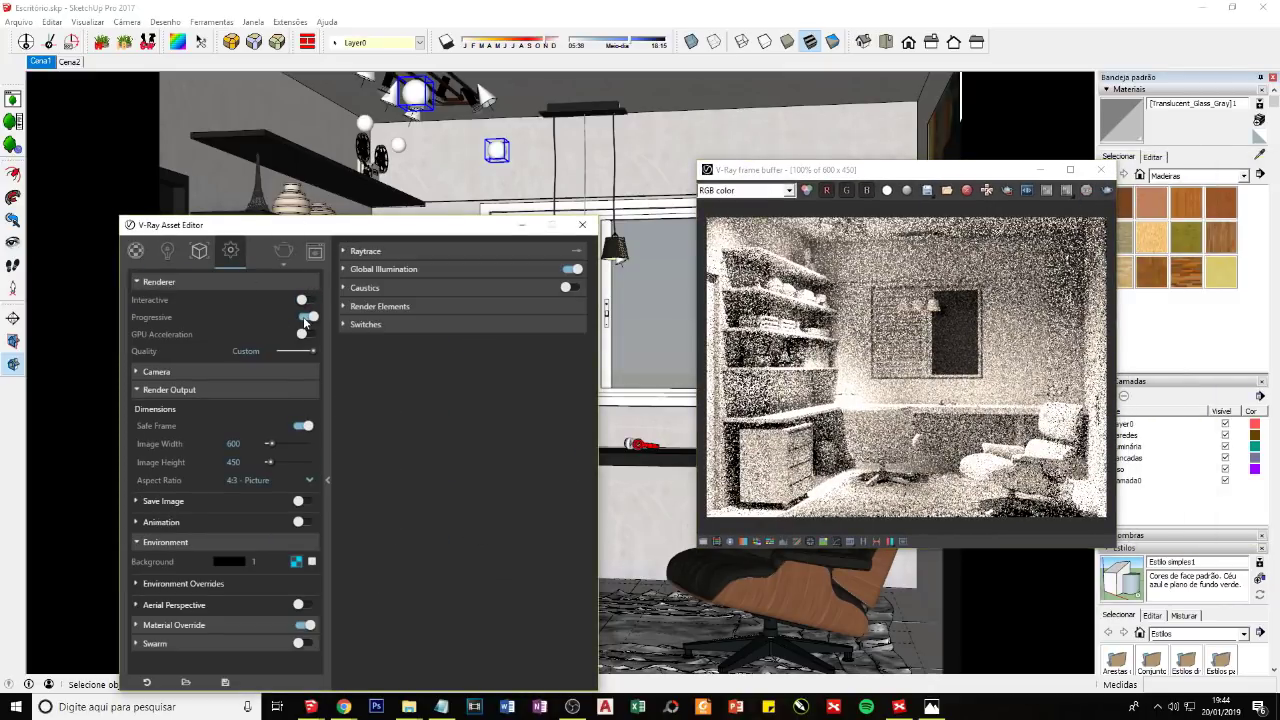
Step: Render with Progressive off, then show the frame buffer's colour correction layers
click(305, 317)
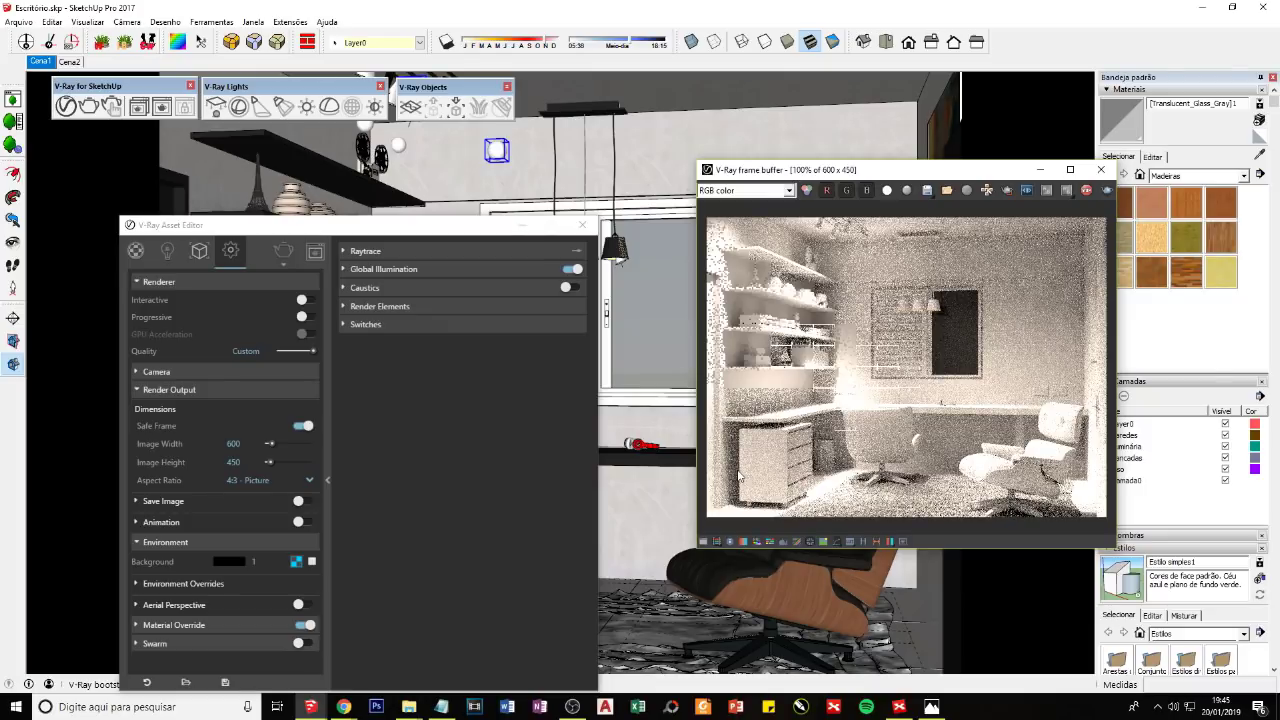
click(703, 541)
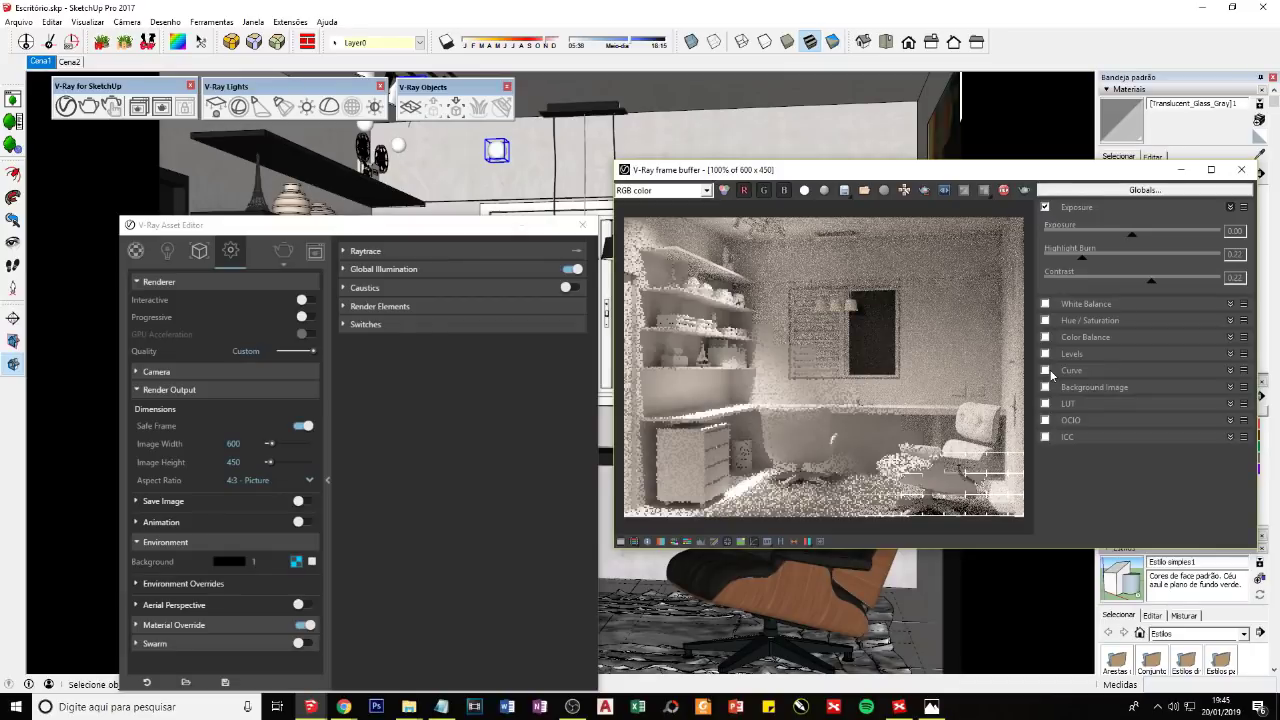
Step: Enable Curve correction, A/B-compare with the brighter history render, then view XMind's Material Emissivo topic
click(1047, 371)
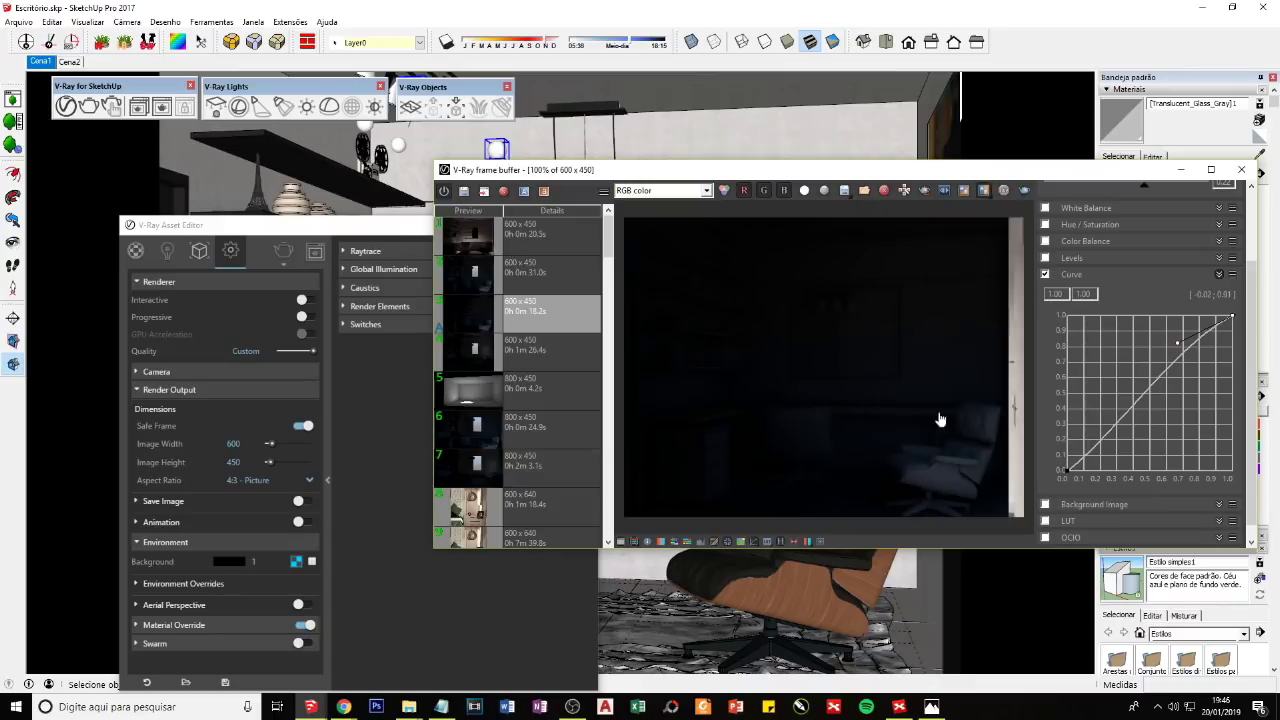
click(532, 276)
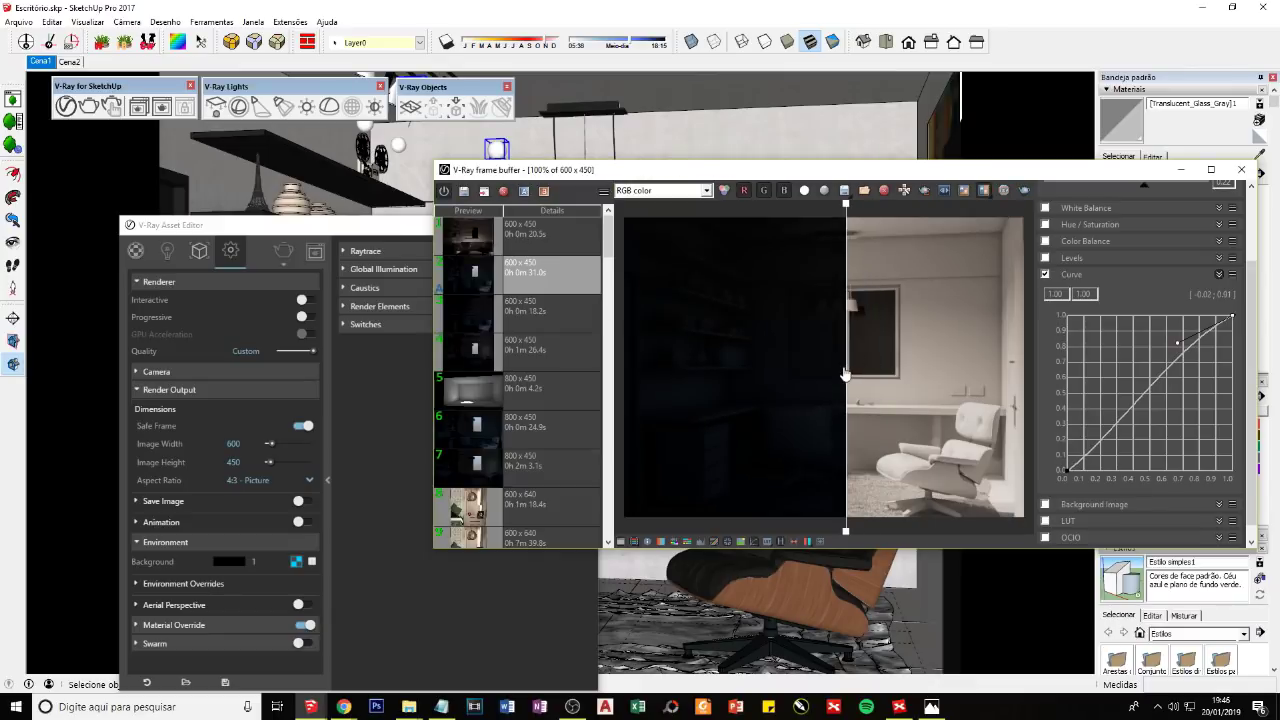
mouse_move(845, 373)
mouse_down()
mouse_move(563, 430)
mouse_move(886, 484)
mouse_move(738, 481)
mouse_move(846, 606)
mouse_up()
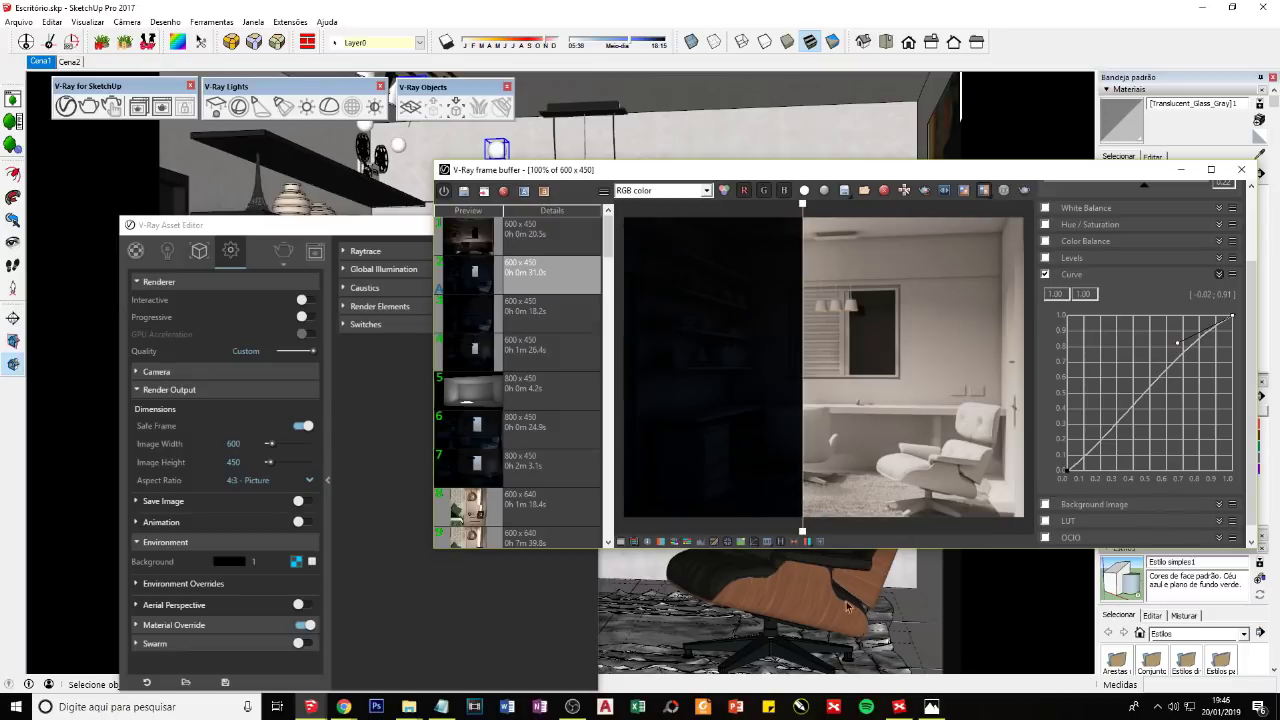
click(899, 706)
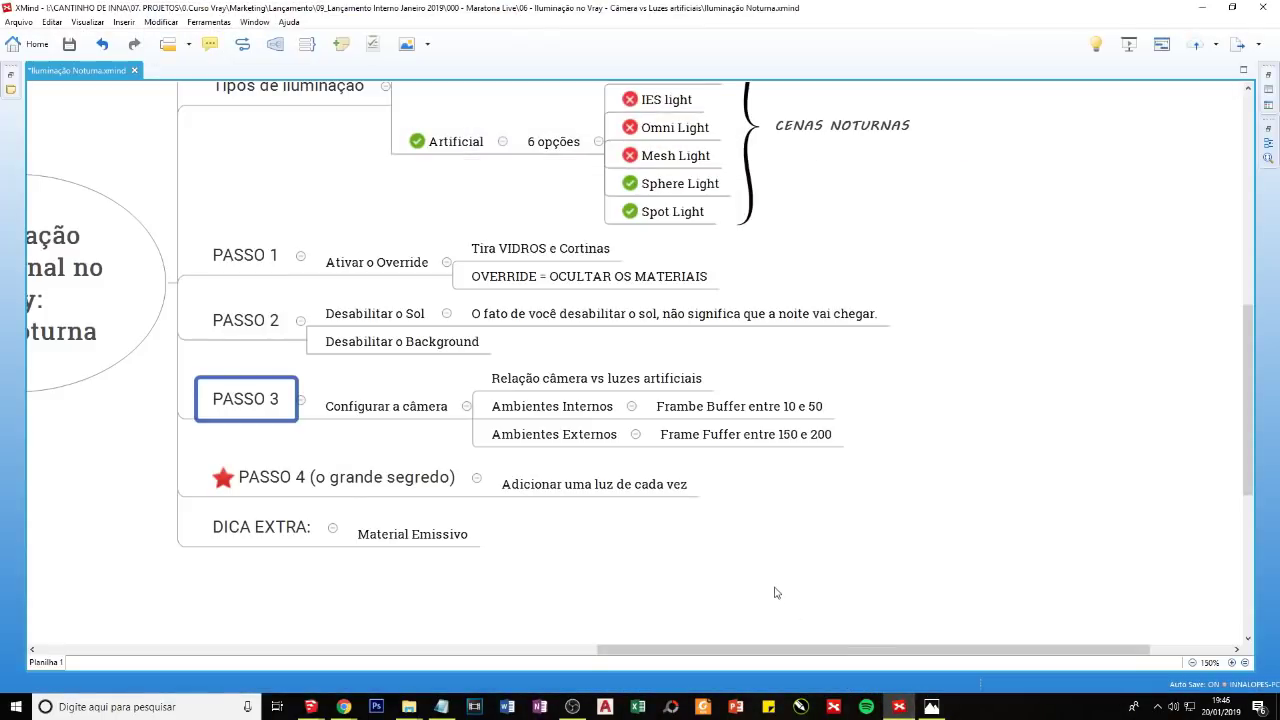
click(412, 530)
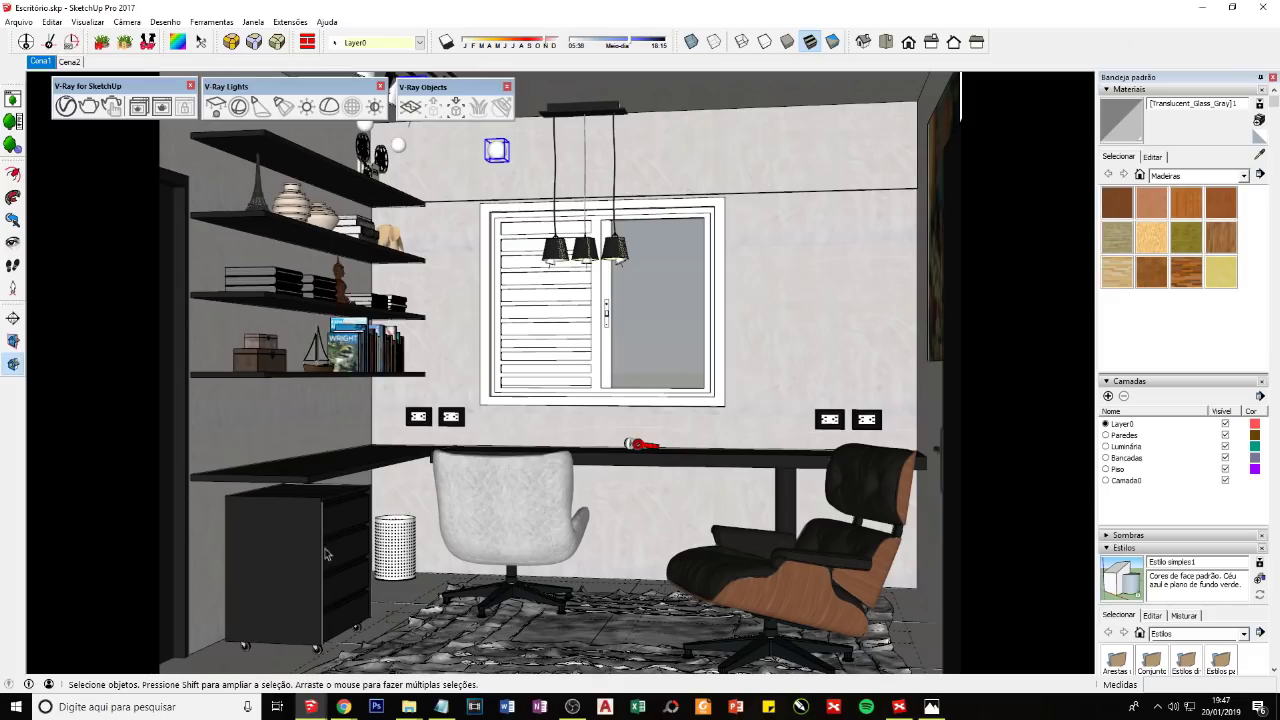
Step: Back in SketchUp, turn off A/B compare to show the full curve-corrected render
mouse_move(310, 707)
click(238, 648)
scroll(565, 220, up, 2)
scroll(568, 240, up, 3)
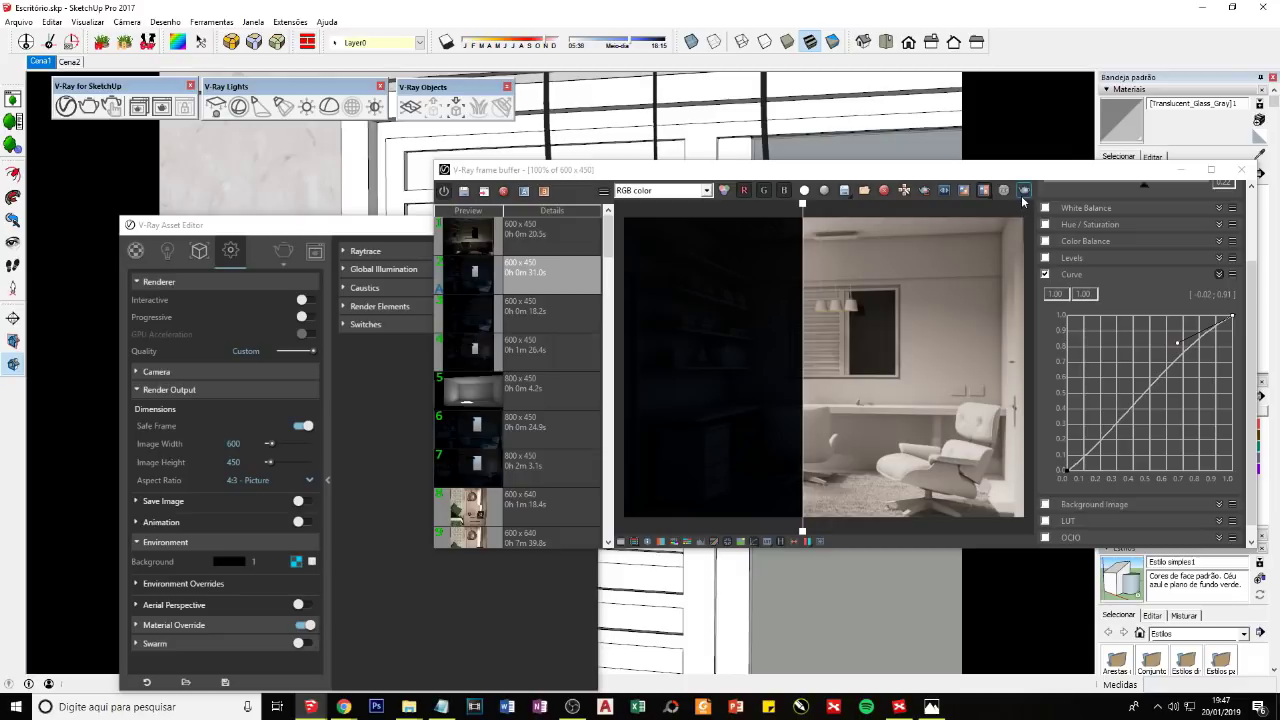
click(964, 190)
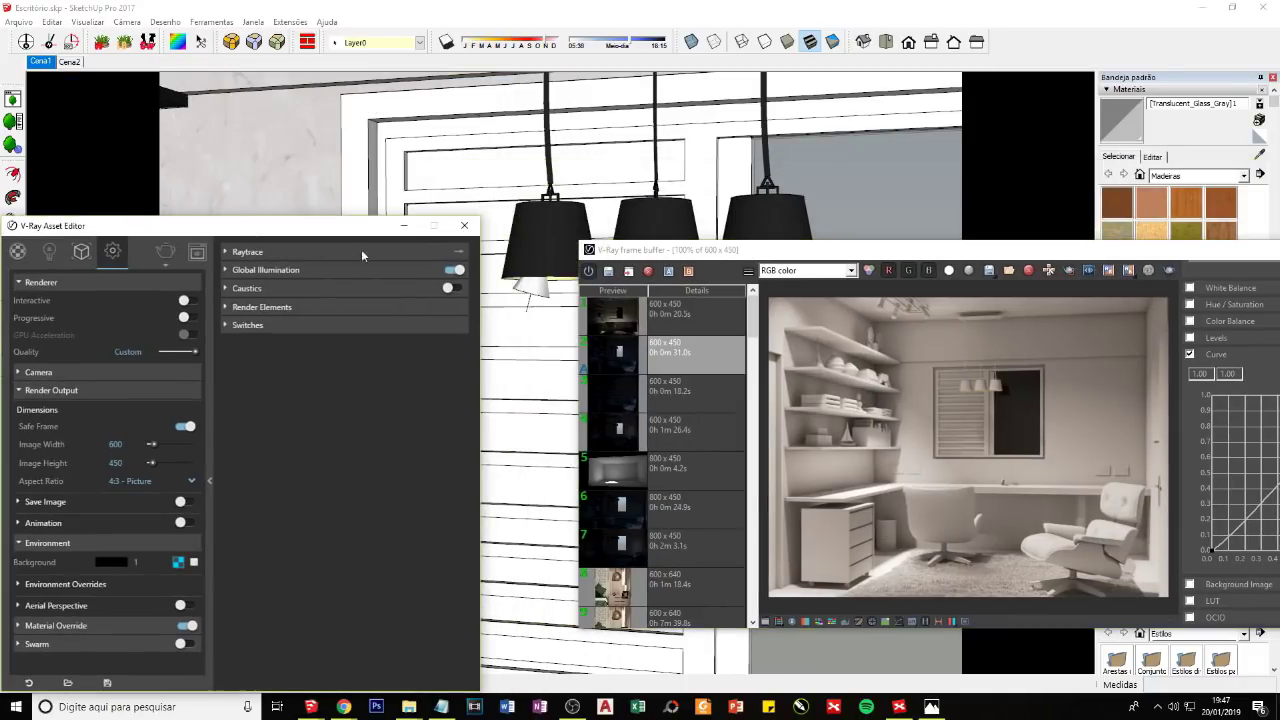
scroll(996, 396, up, 1)
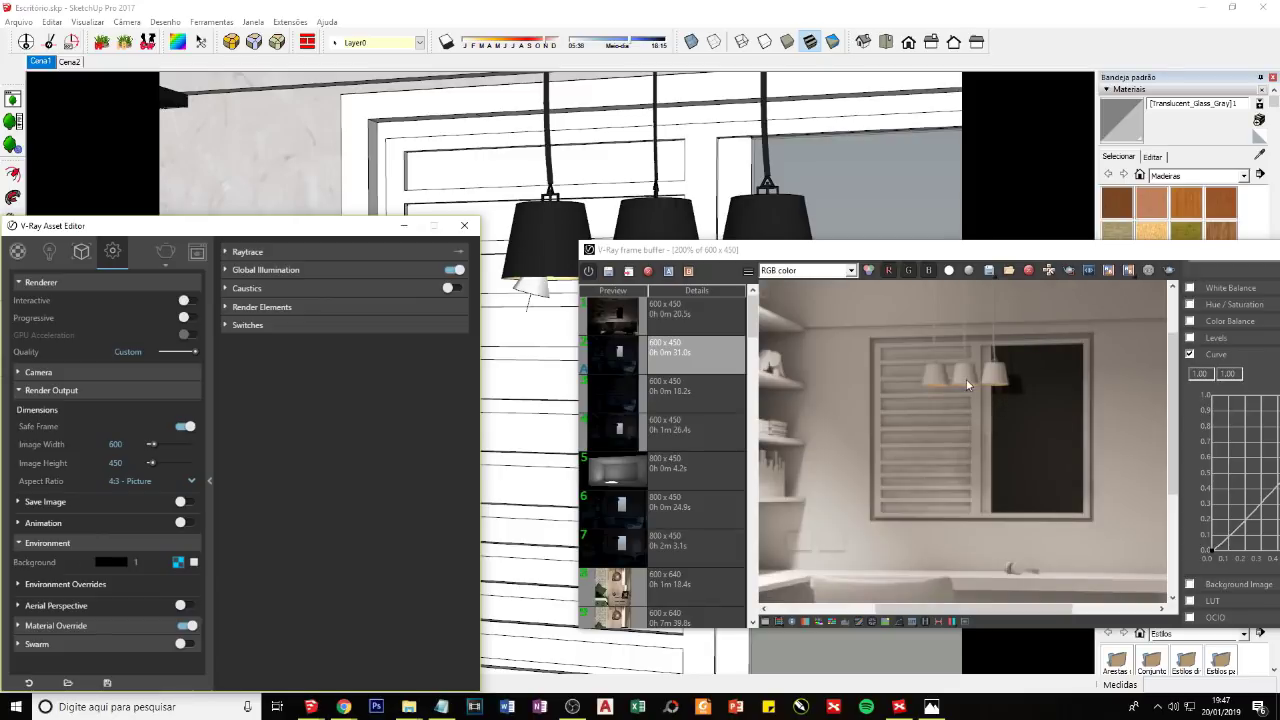
scroll(979, 384, down, 1)
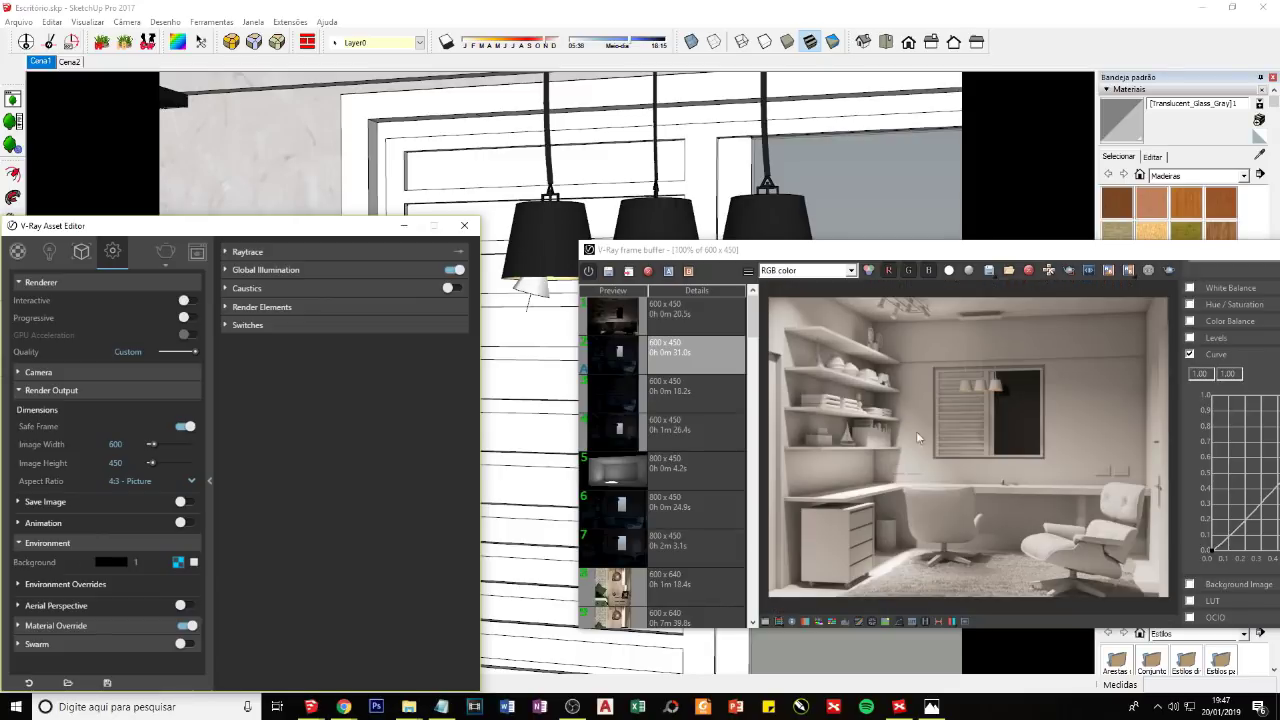
mouse_move(409, 707)
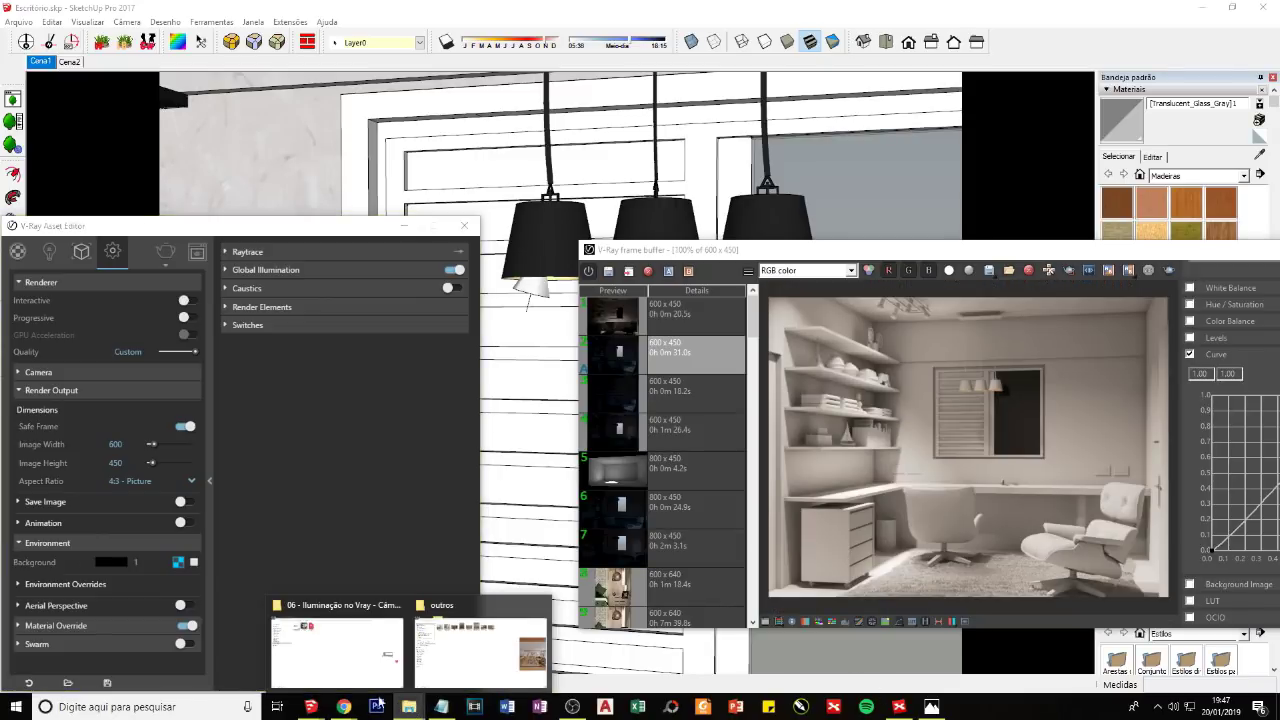
Step: Zoom around the reference night office render in Windows Photos, then Alt+Tab back to SketchUp
click(335, 645)
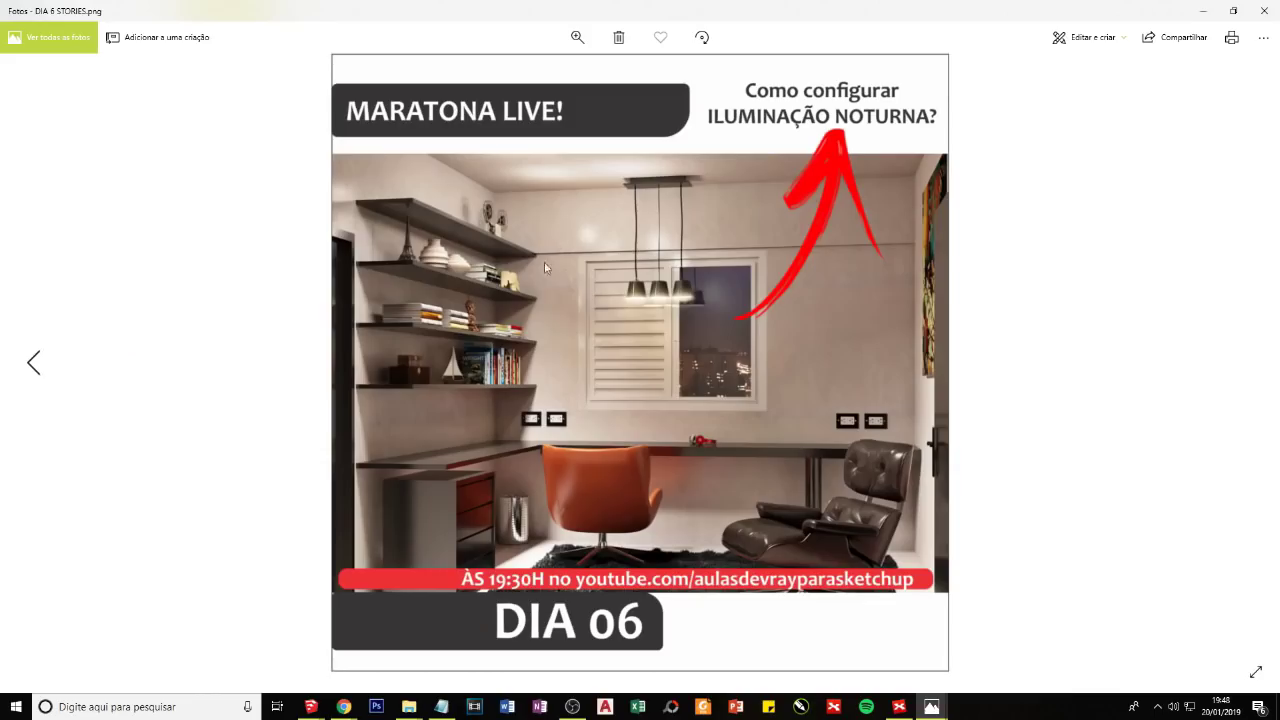
ctrl+scroll(660, 308, up, 1)
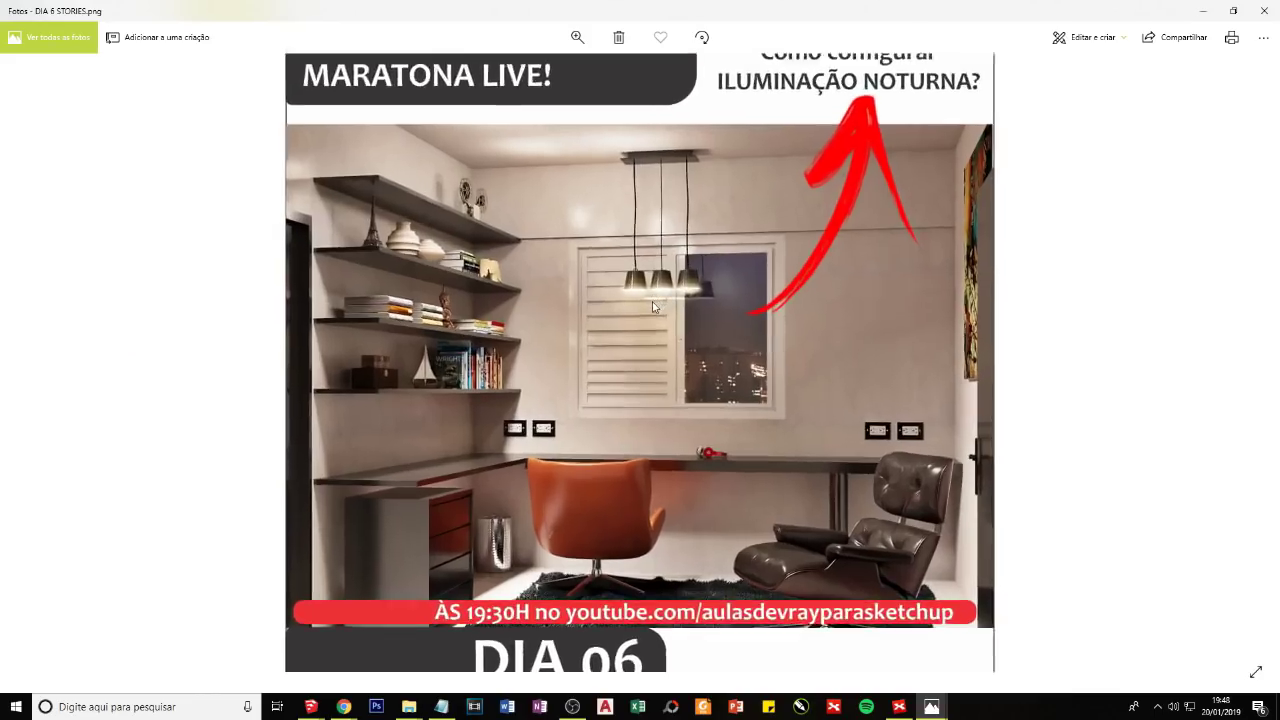
ctrl+scroll(636, 307, up, 1)
scroll(636, 307, down, 1)
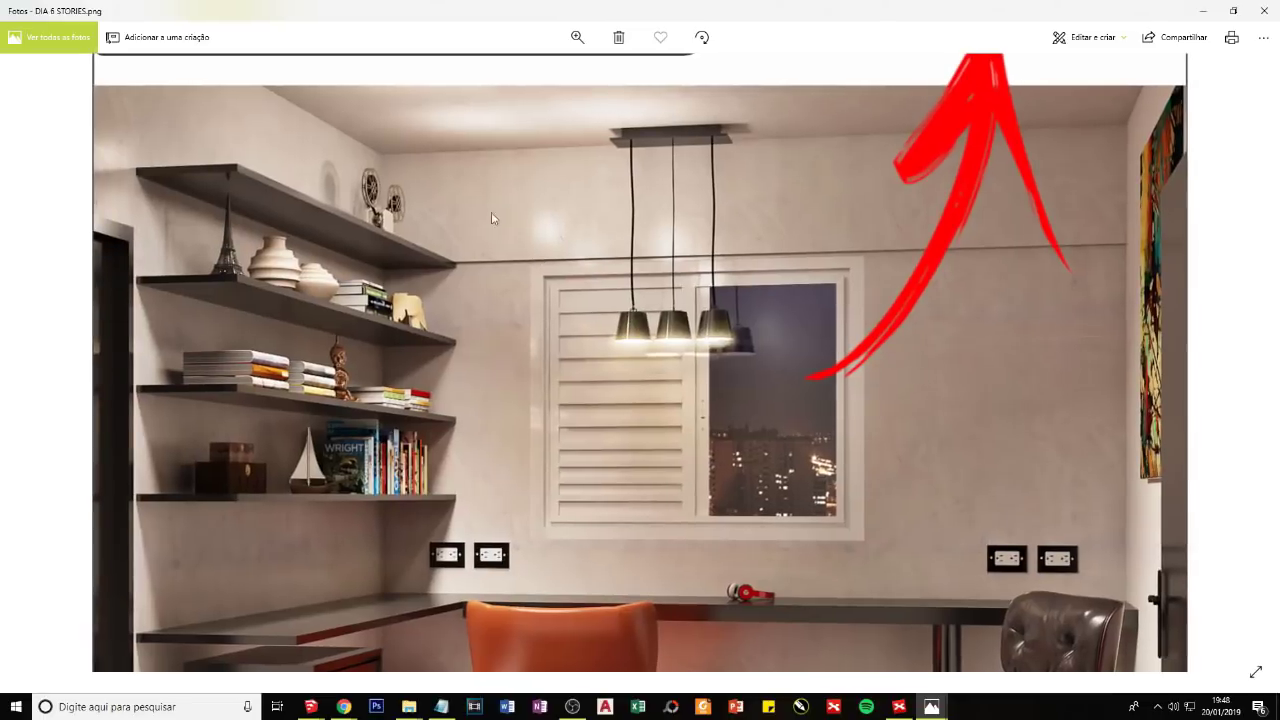
scroll(647, 280, up, 1)
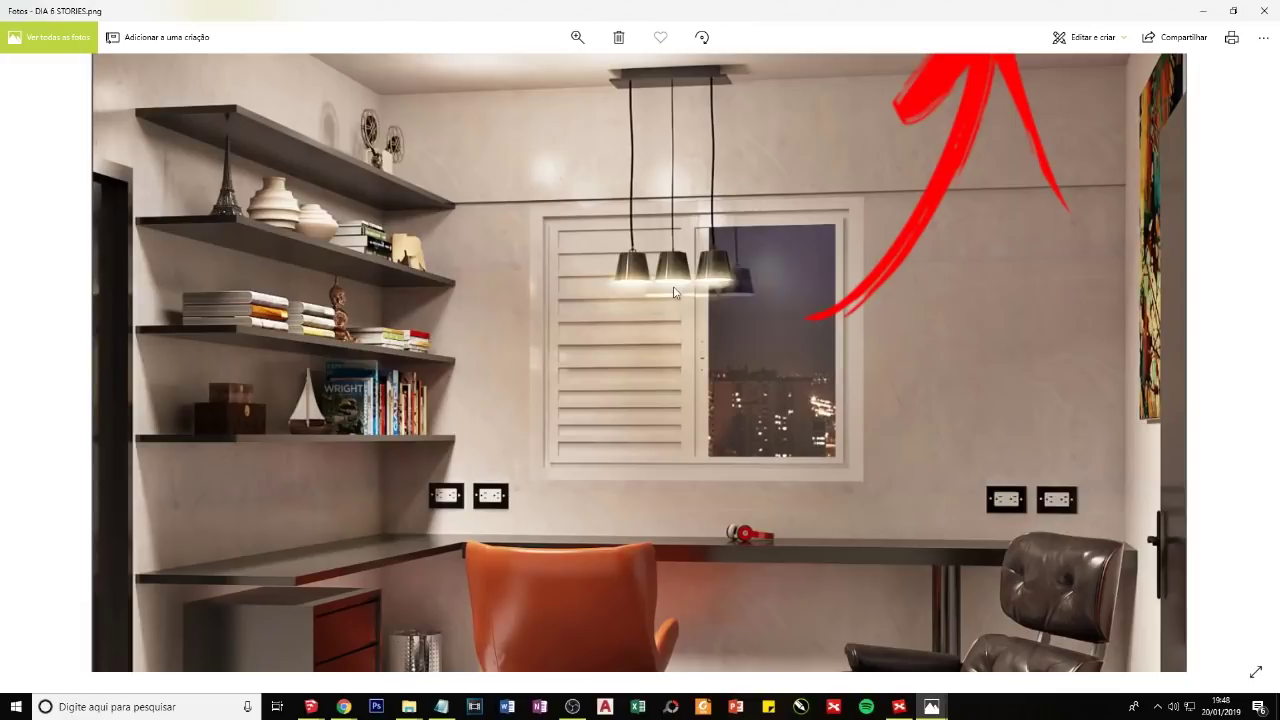
key(alt+Tab)
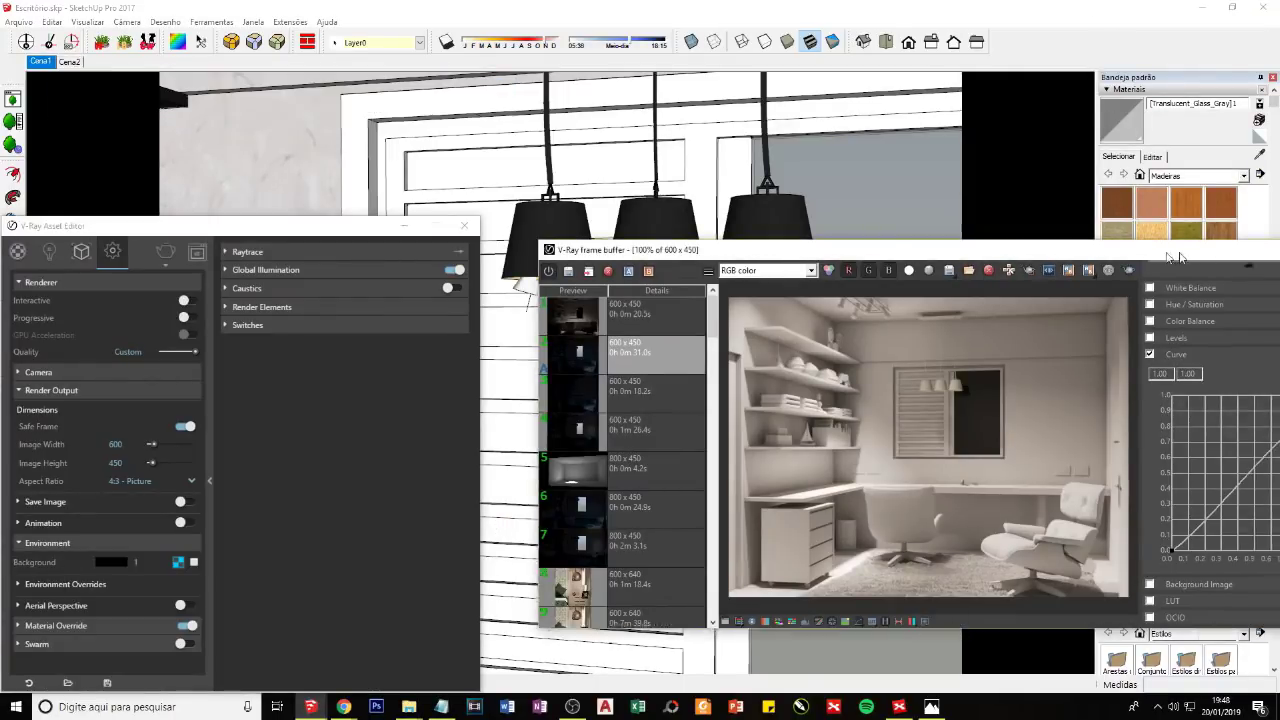
Step: Zoom in on the pendant lamps and switch off V-Ray Material Override
scroll(634, 366, up, 2)
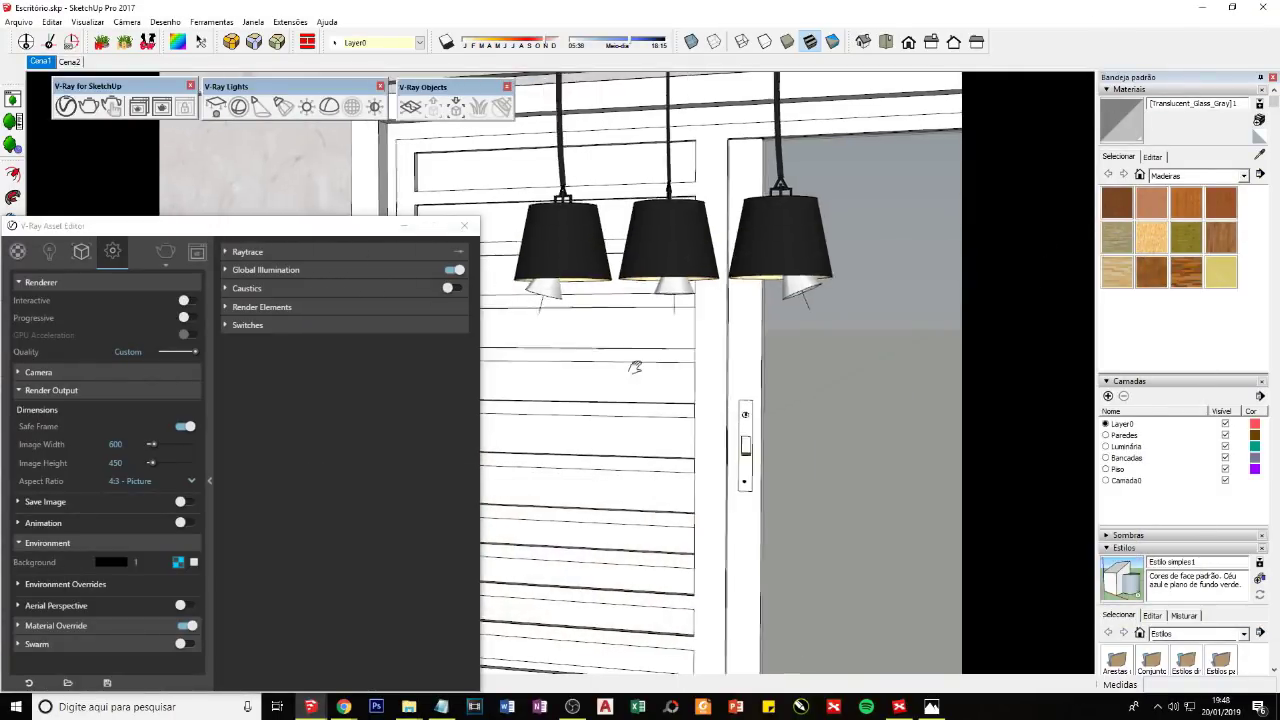
mouse_move(634, 366)
shift+middle_down()
mouse_move(741, 363)
mouse_move(719, 384)
shift+middle_up()
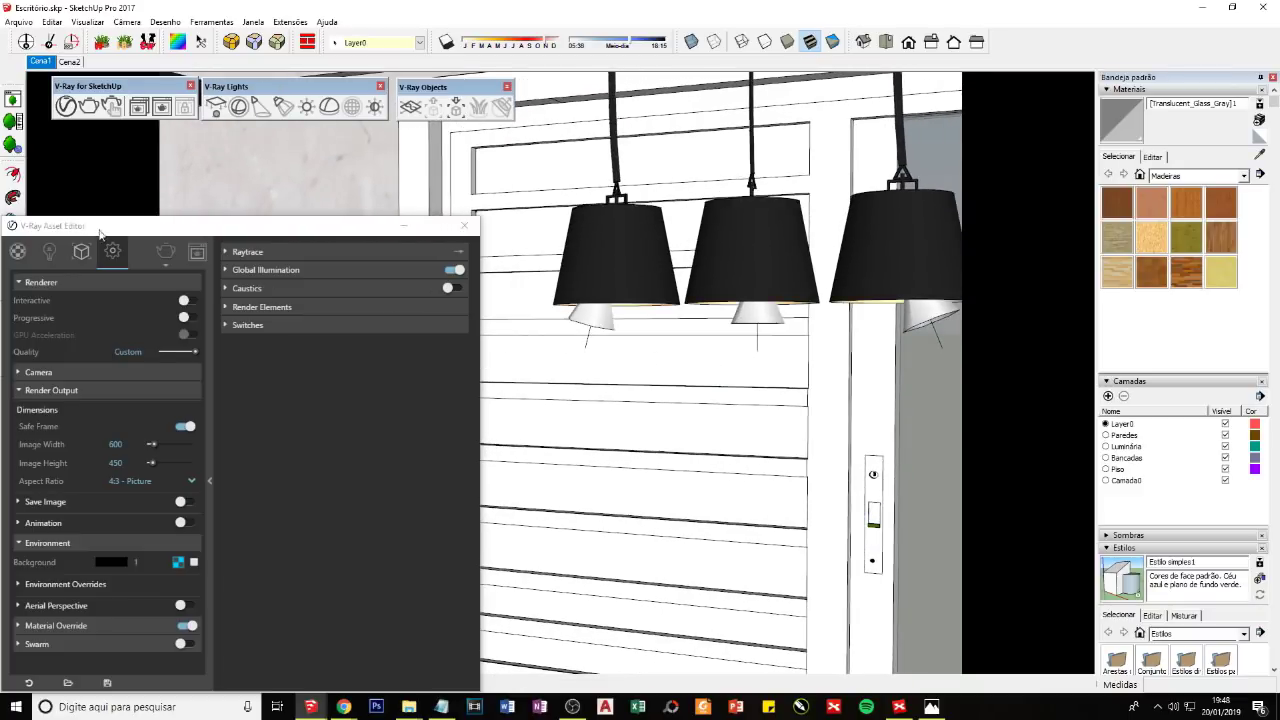
click(190, 316)
click(220, 592)
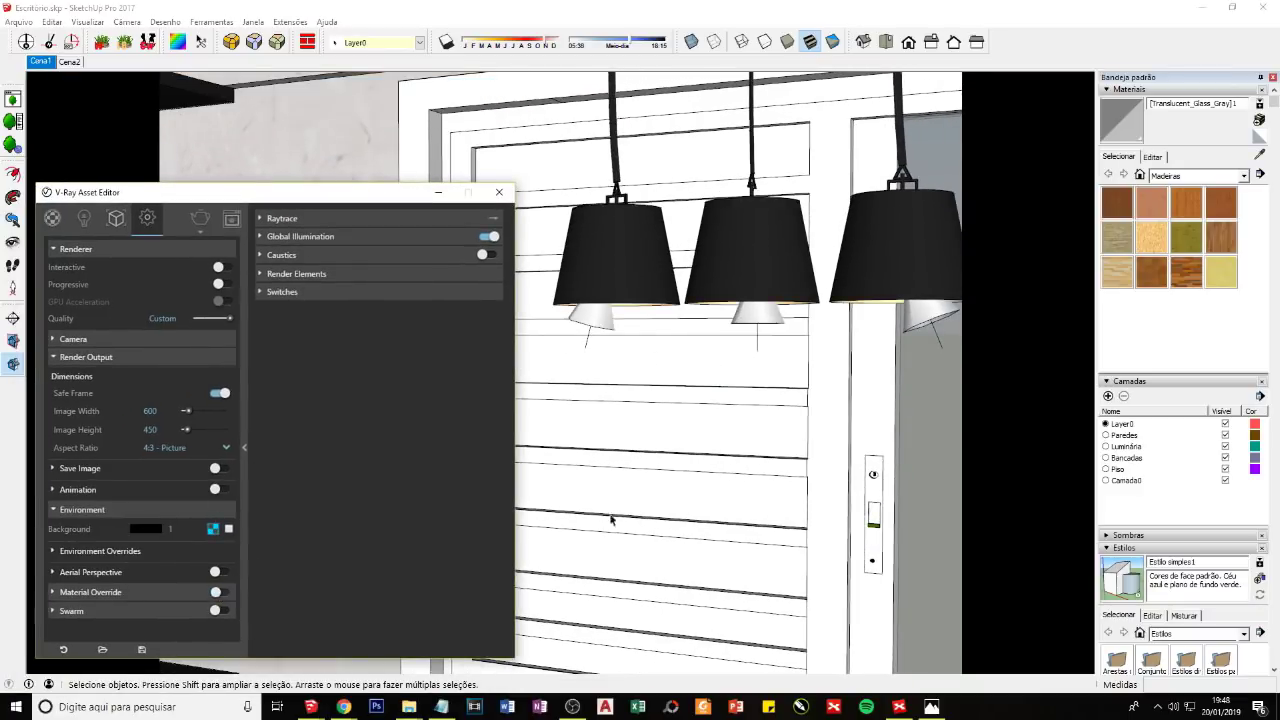
Step: Orbit around the pendant lamps and start a fresh 600 × 450 render
mouse_move(611, 517)
middle_down()
mouse_move(710, 505)
mouse_move(543, 491)
middle_up()
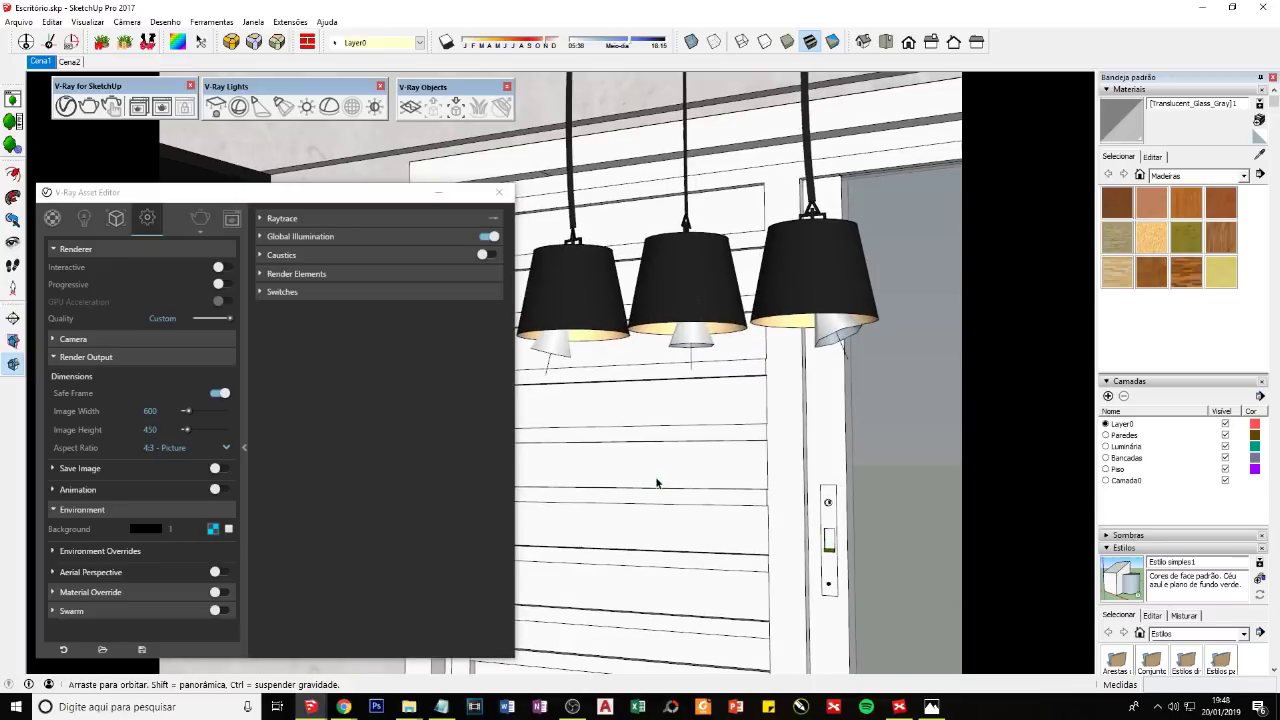
click(199, 220)
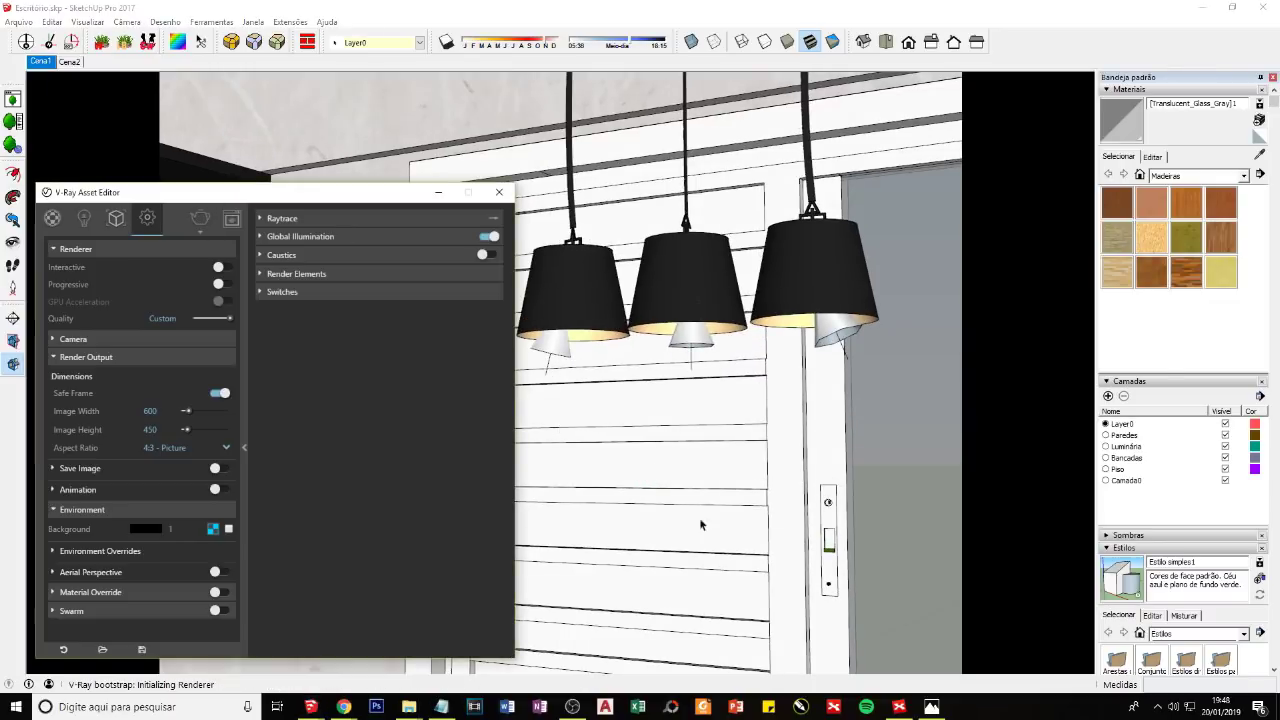
drag(322, 204, 322, 196)
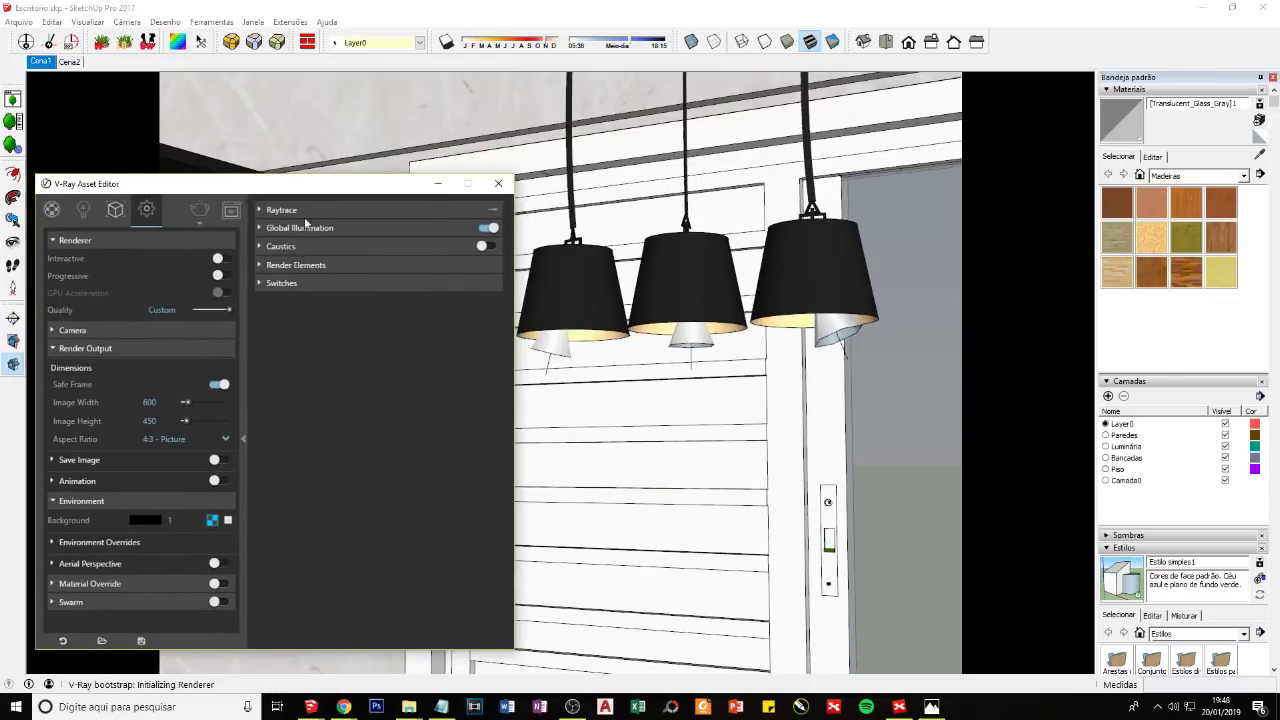
click(241, 349)
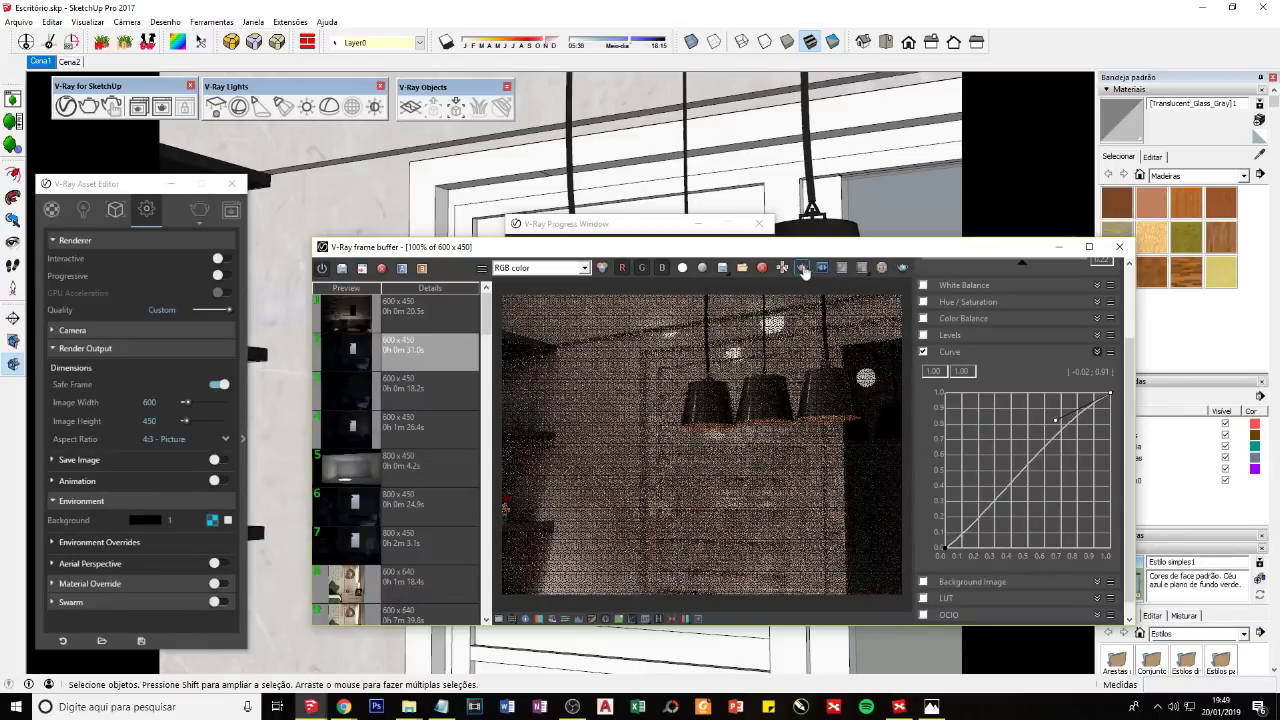
Step: Render only a region box around the pendant lamps in the frame buffer
drag(659, 351, 870, 447)
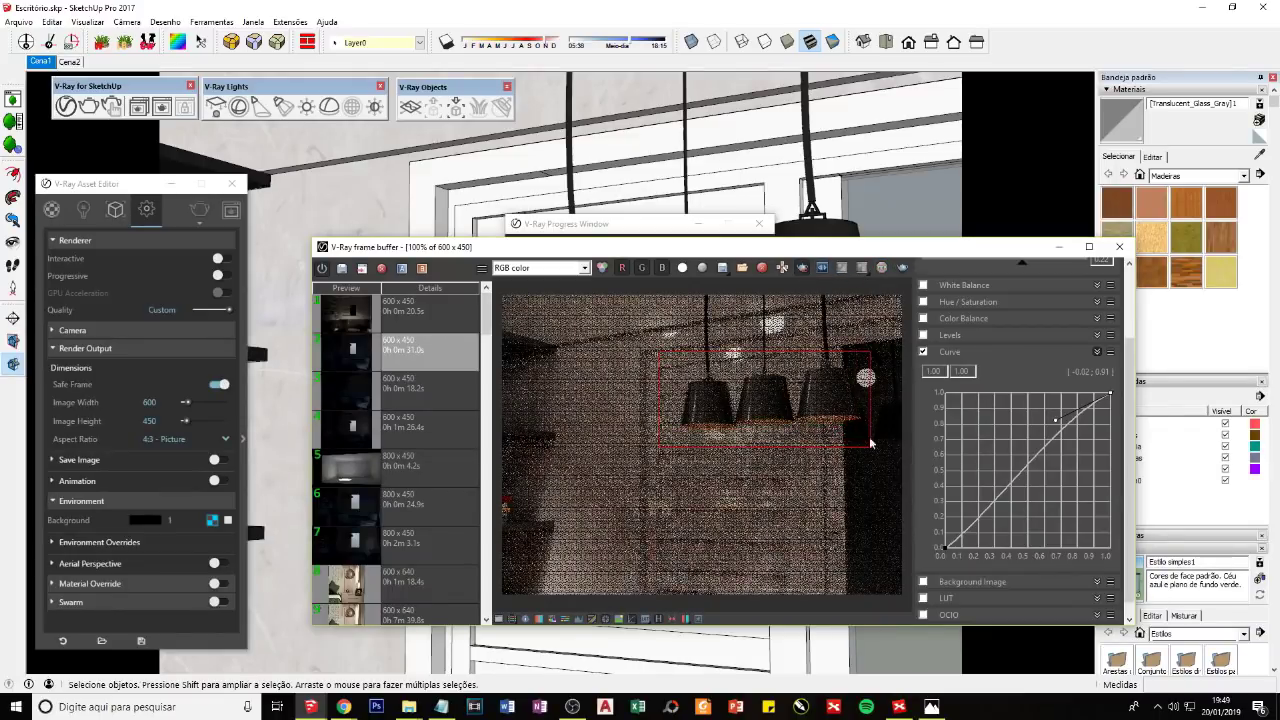
click(903, 268)
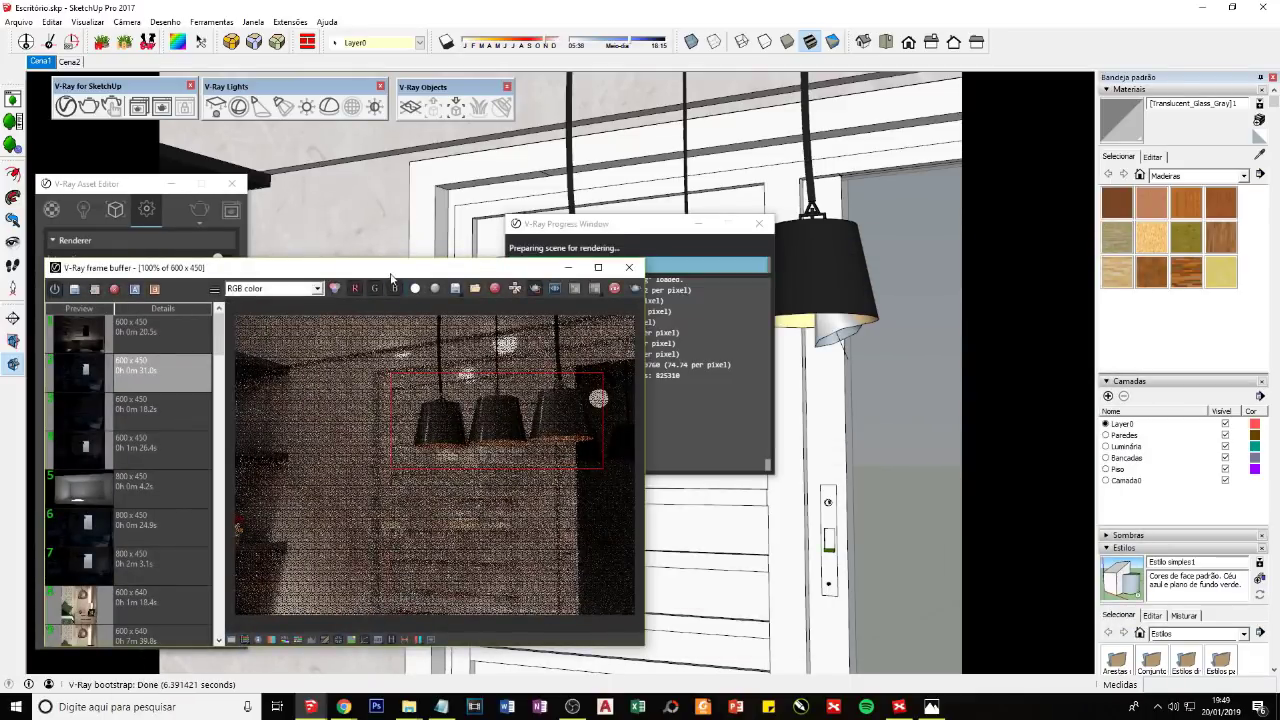
drag(386, 271, 1022, 270)
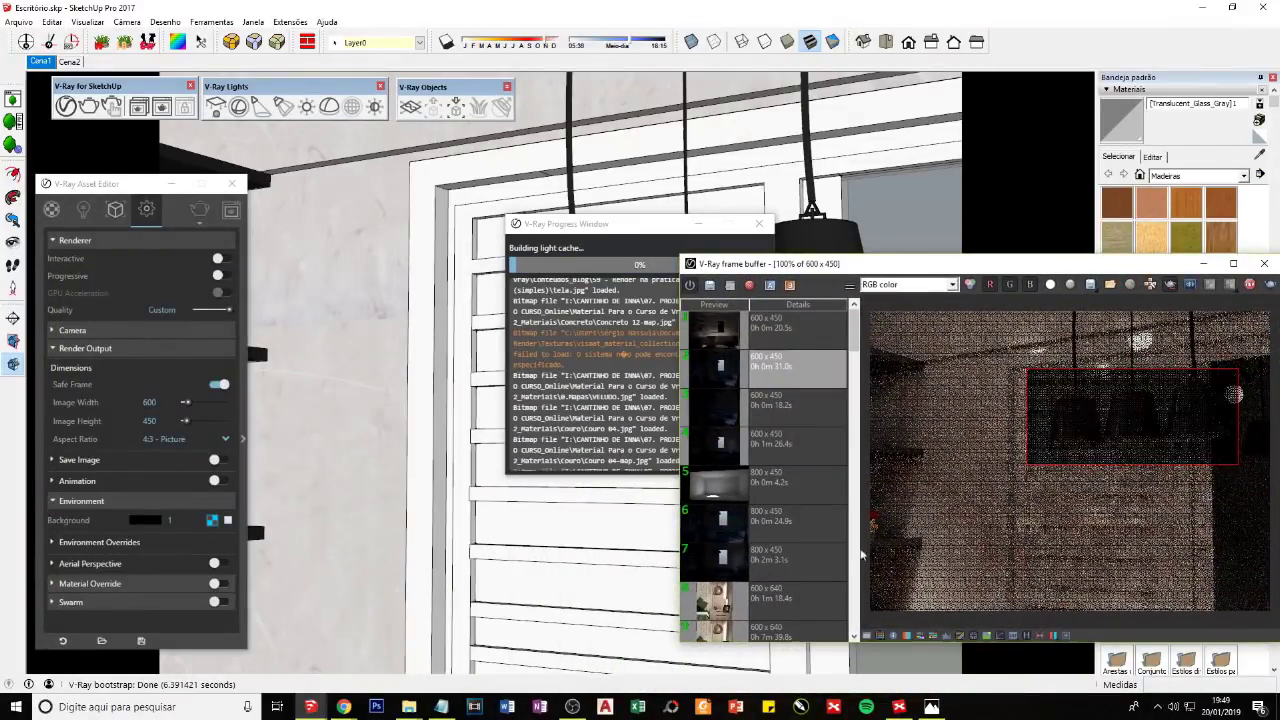
click(1029, 636)
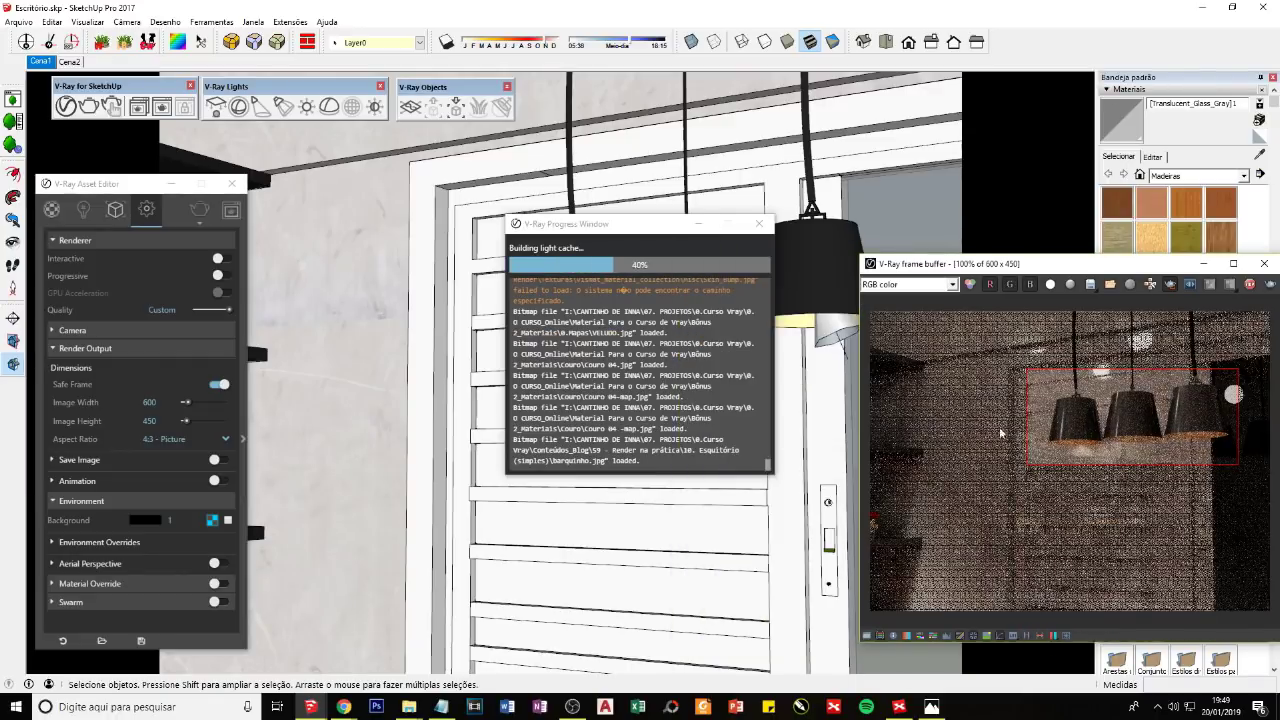
Step: Sample the lamp's inner Translucent_Glass_Blue material with the Paint Bucket
click(701, 221)
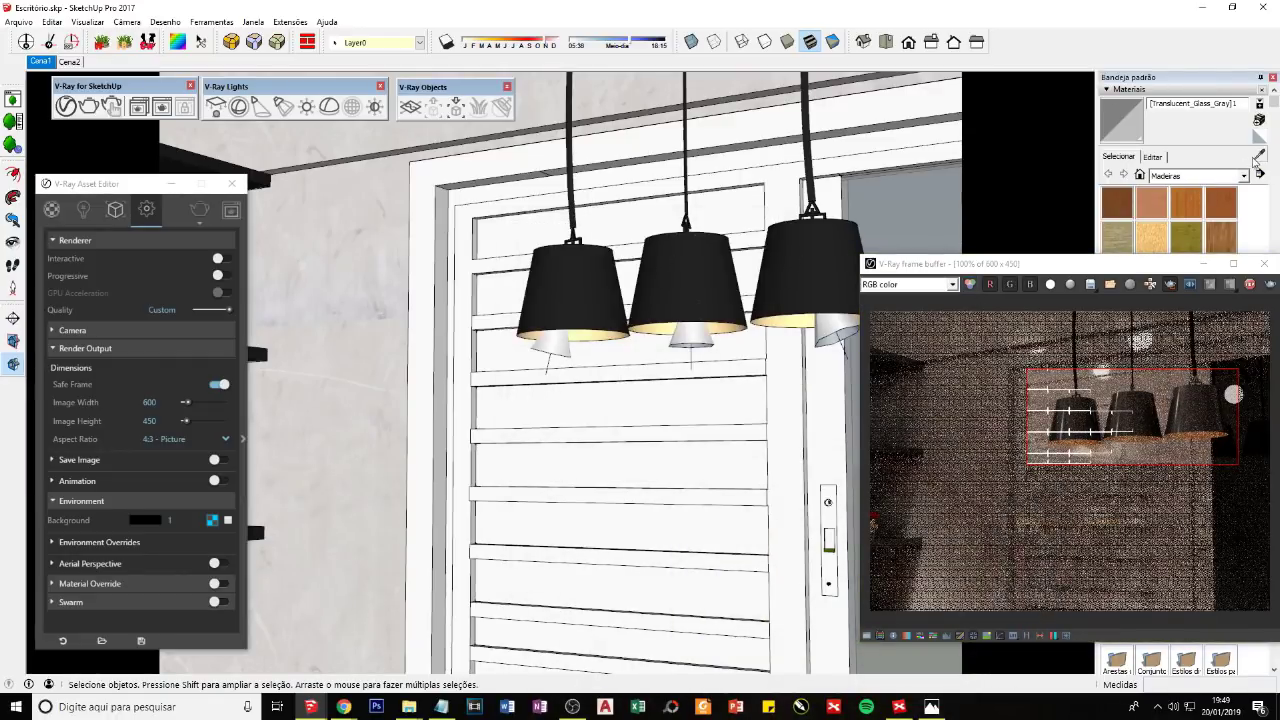
click(1258, 157)
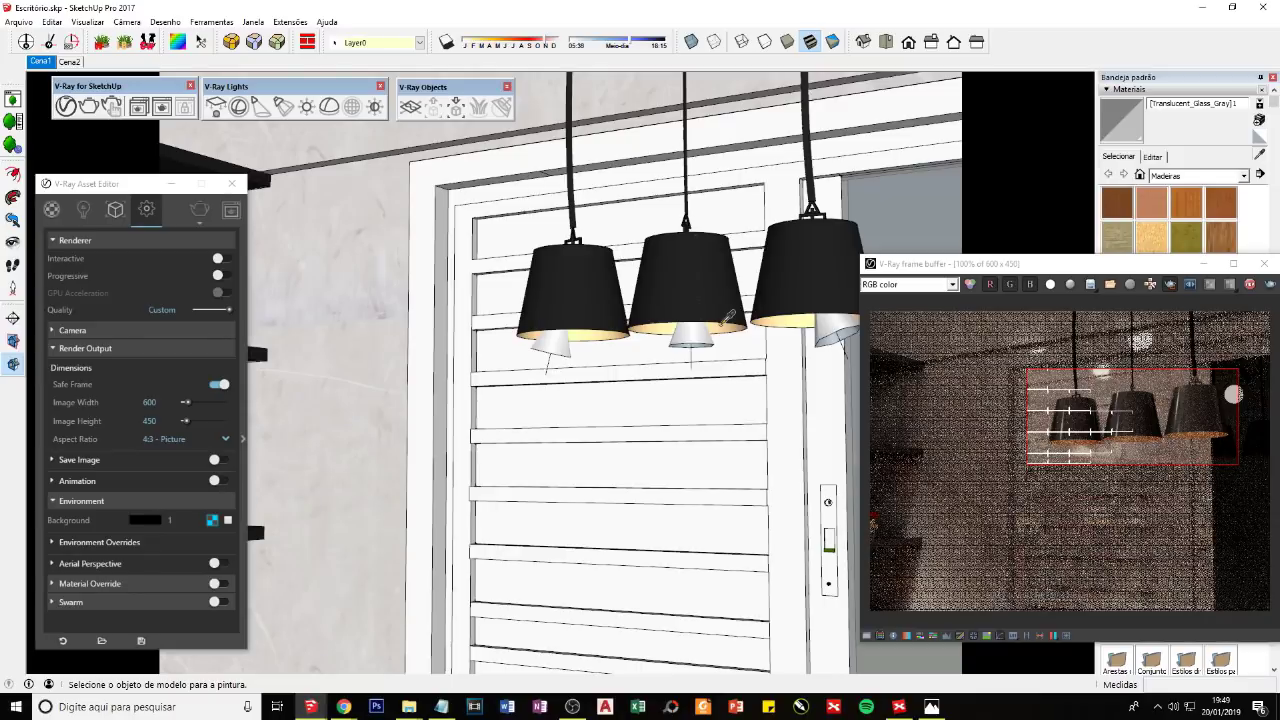
alt+click(726, 319)
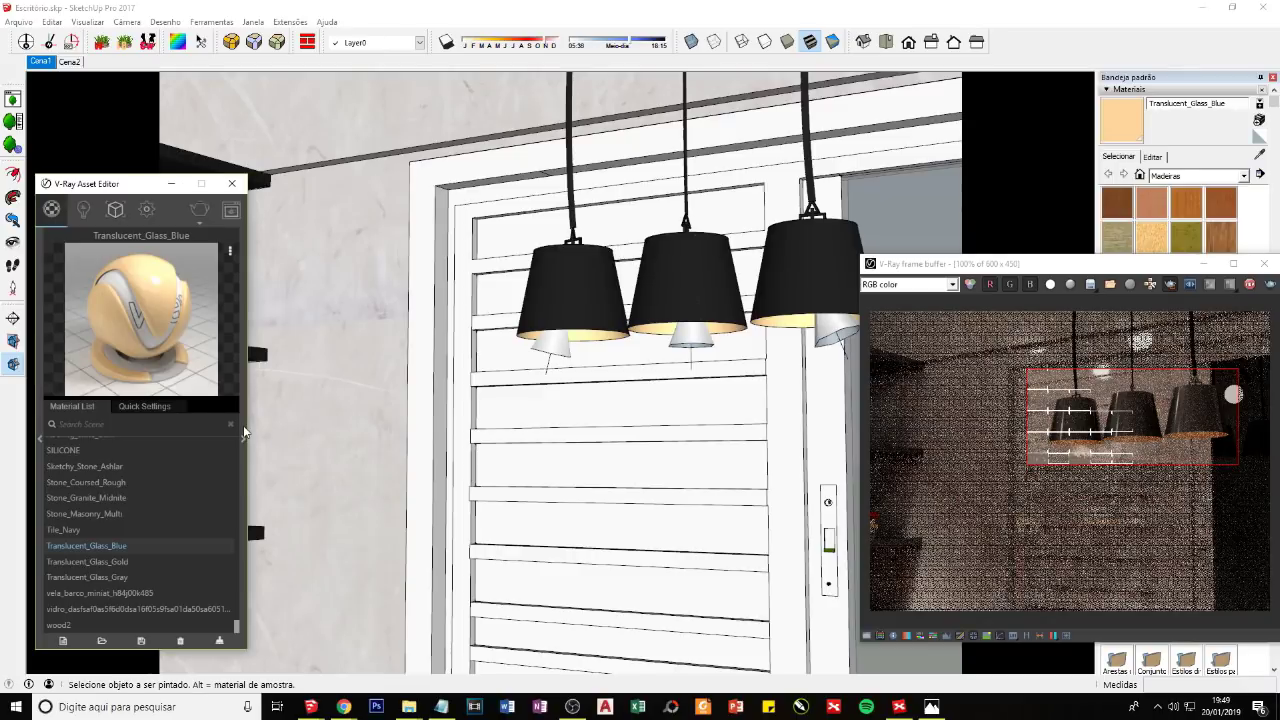
Step: Close the compact material editor to reveal Translucent_Glass_Blue's full V-Ray parameters
click(232, 183)
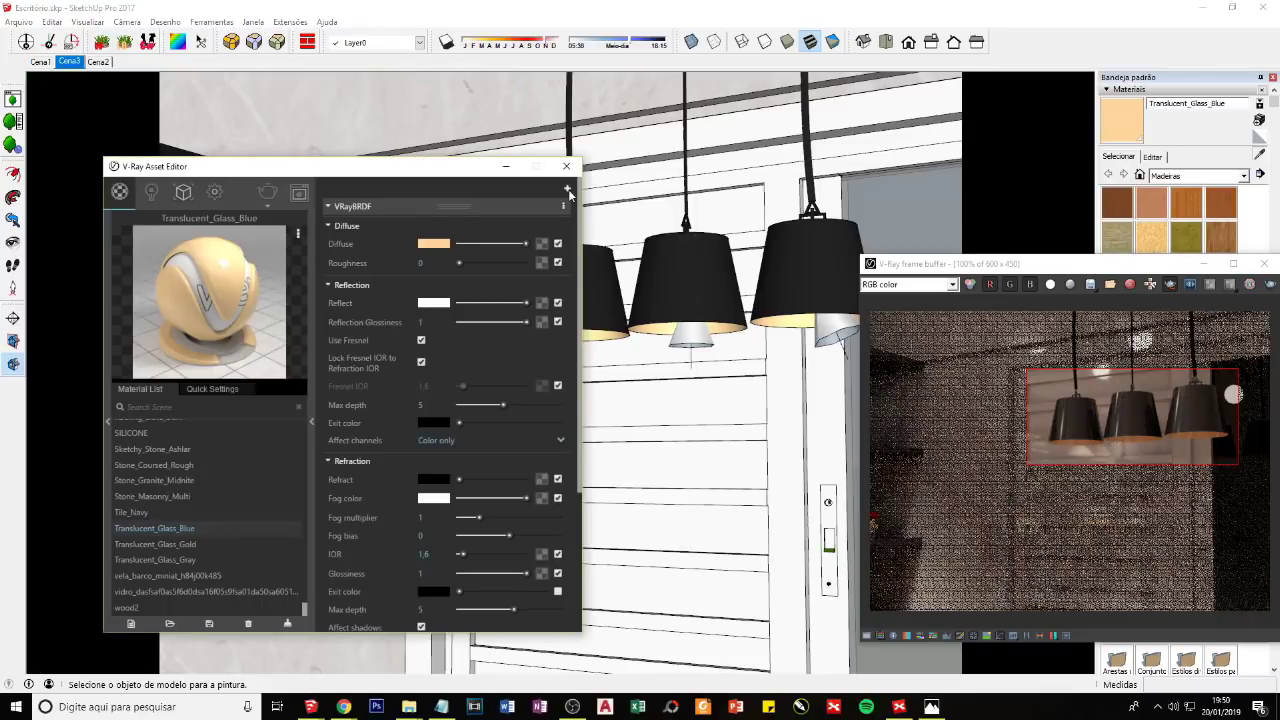
Step: Add an Emissive layer to Translucent_Glass_Blue and expand its parameters
click(568, 190)
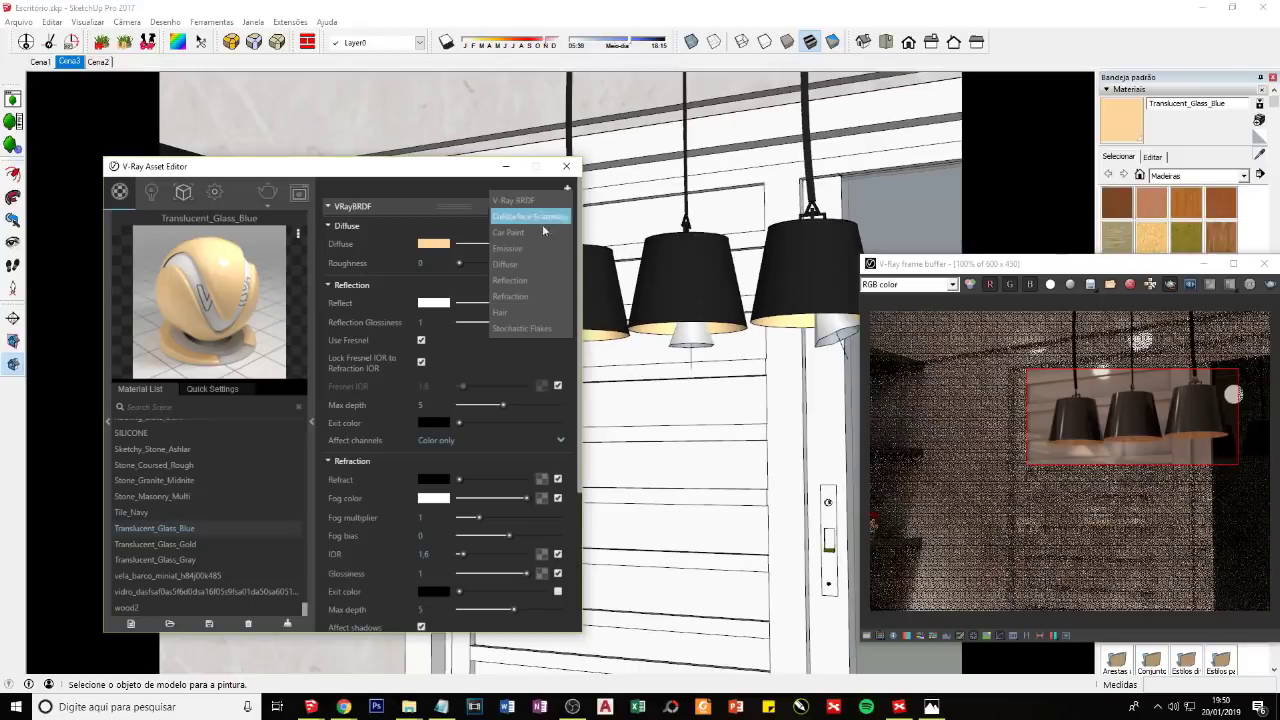
click(519, 247)
click(377, 207)
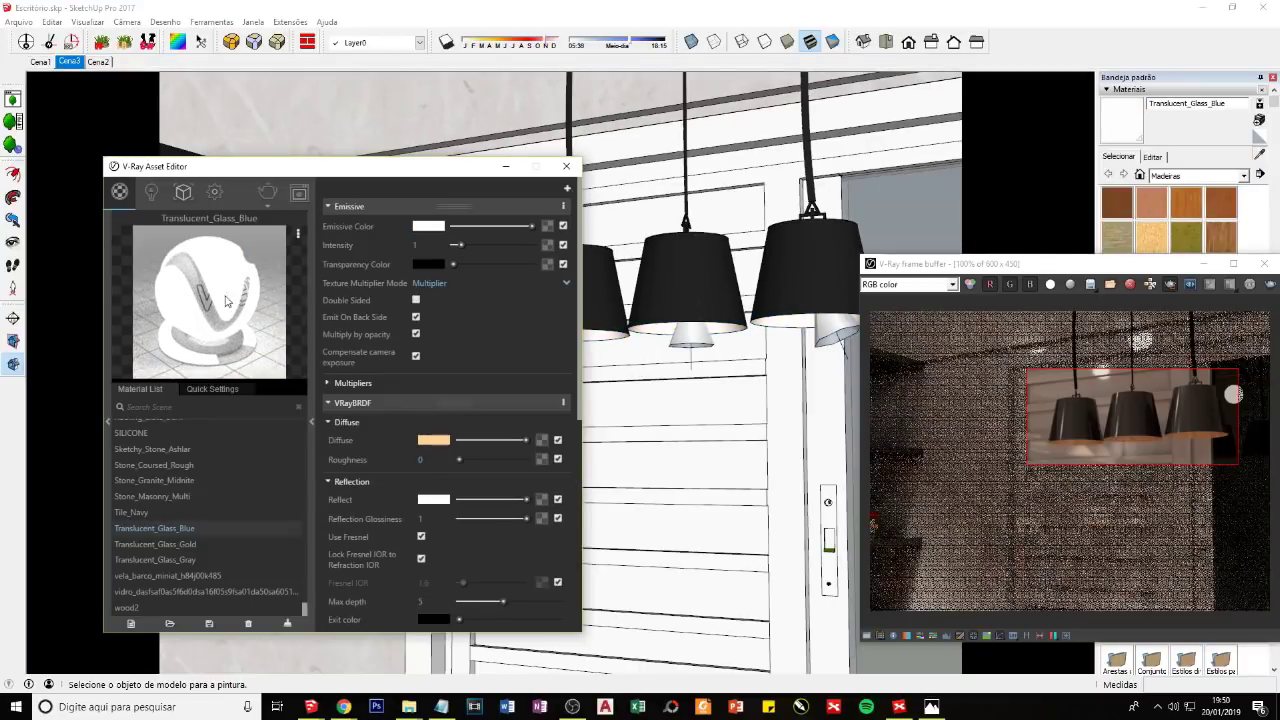
drag(1003, 267, 878, 259)
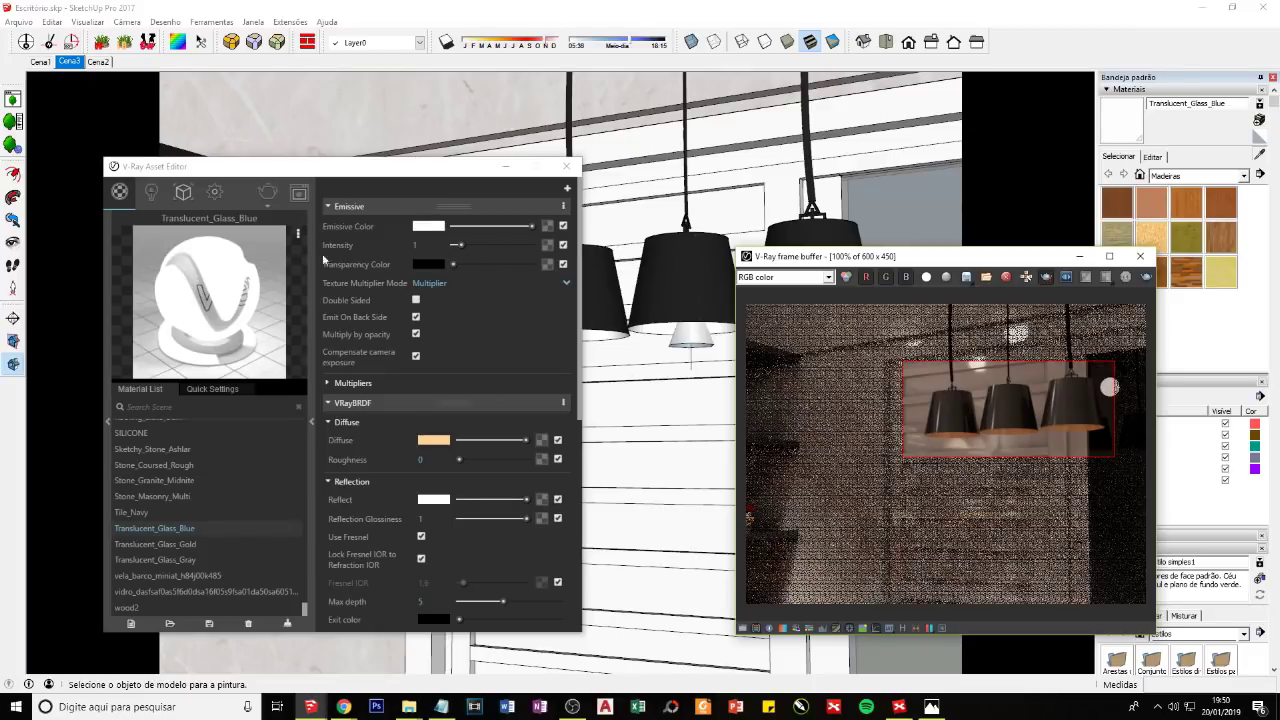
Step: Set the emissive colour to the diffuse's light orange by dragging the Diffuse swatch
click(428, 226)
drag(298, 228, 283, 208)
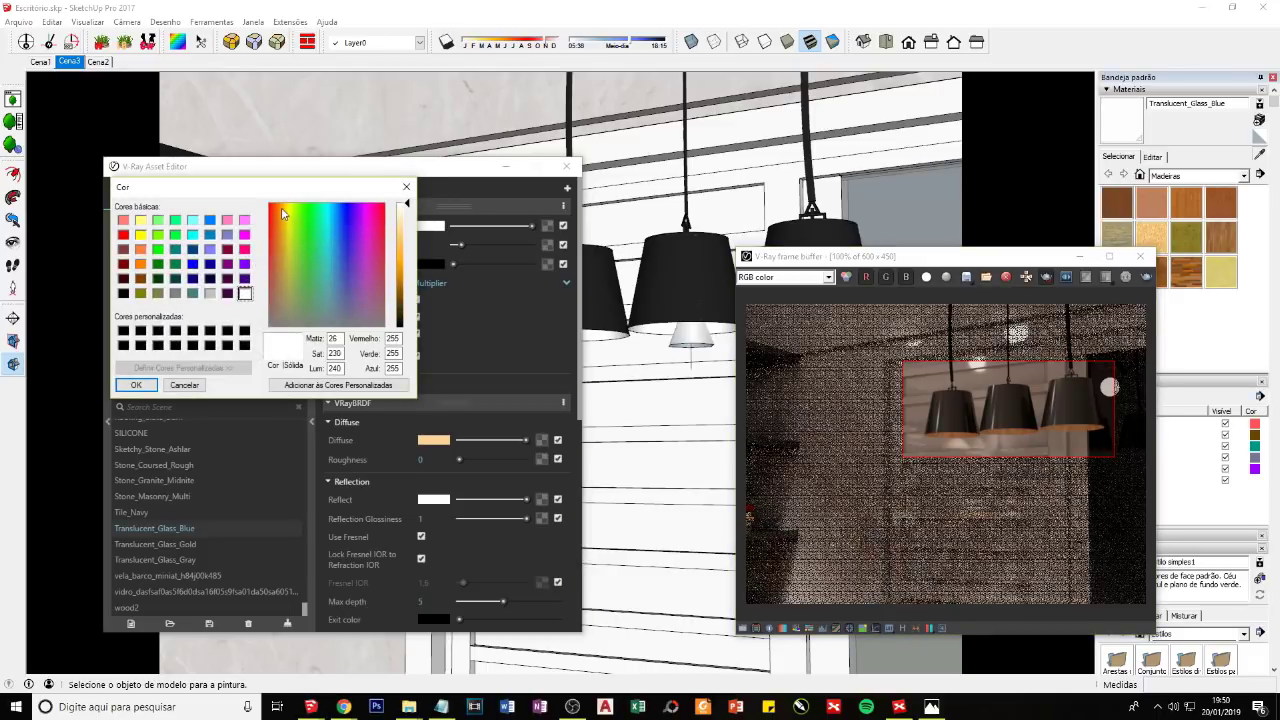
drag(413, 205, 407, 230)
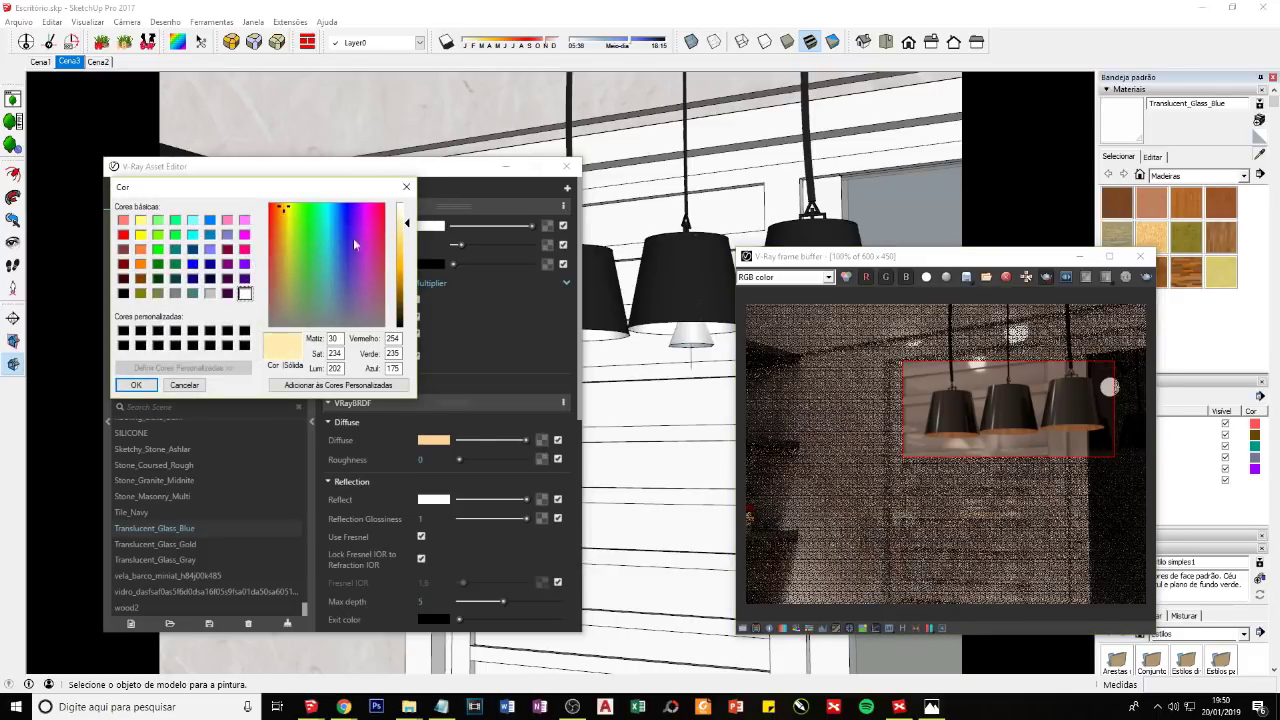
click(140, 385)
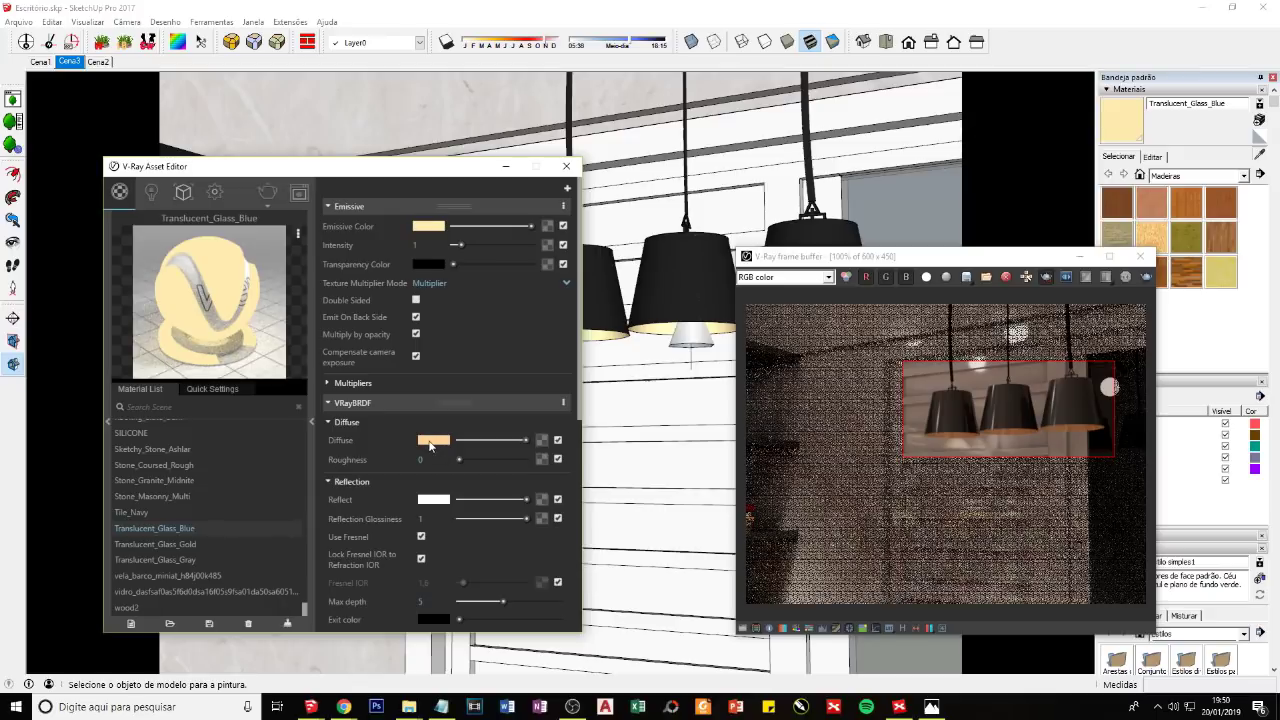
mouse_move(433, 441)
mouse_down()
mouse_move(418, 246)
mouse_move(431, 443)
mouse_up()
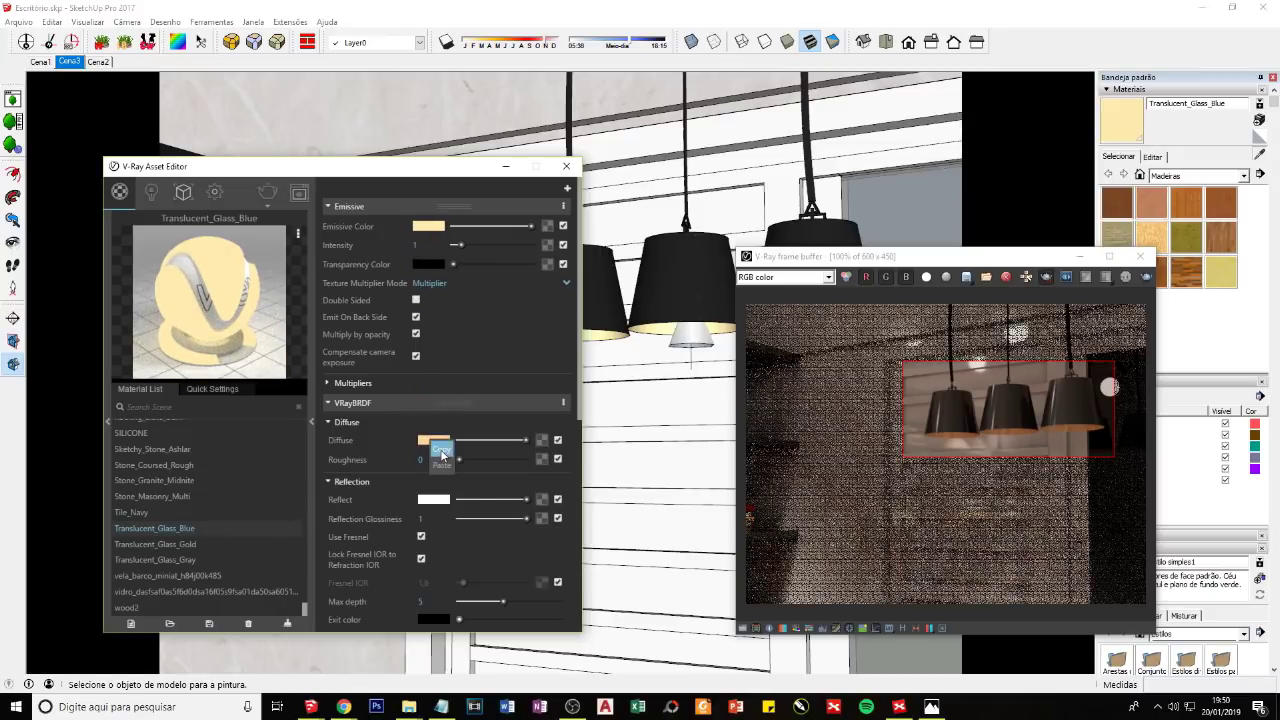
mouse_move(432, 446)
mouse_down()
mouse_move(447, 298)
mouse_move(424, 229)
mouse_up()
Step: Set the emissive Intensity to 5
click(422, 245)
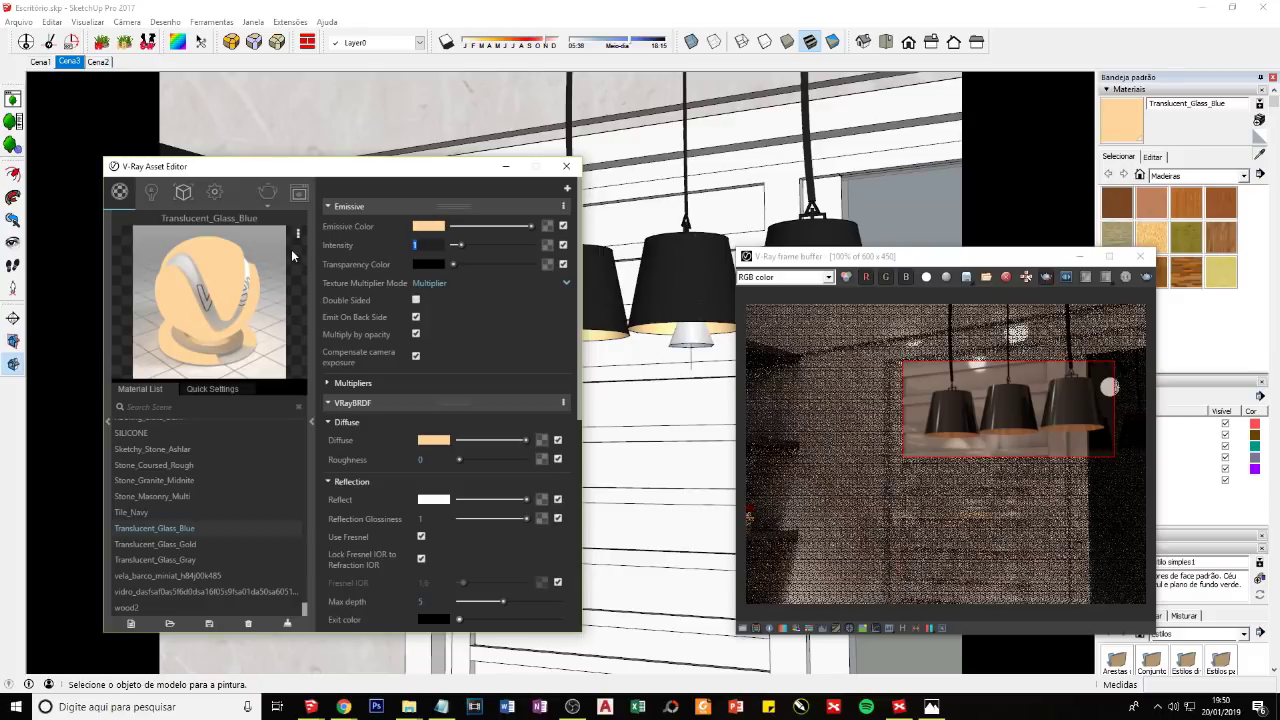
text(5)
key(Return)
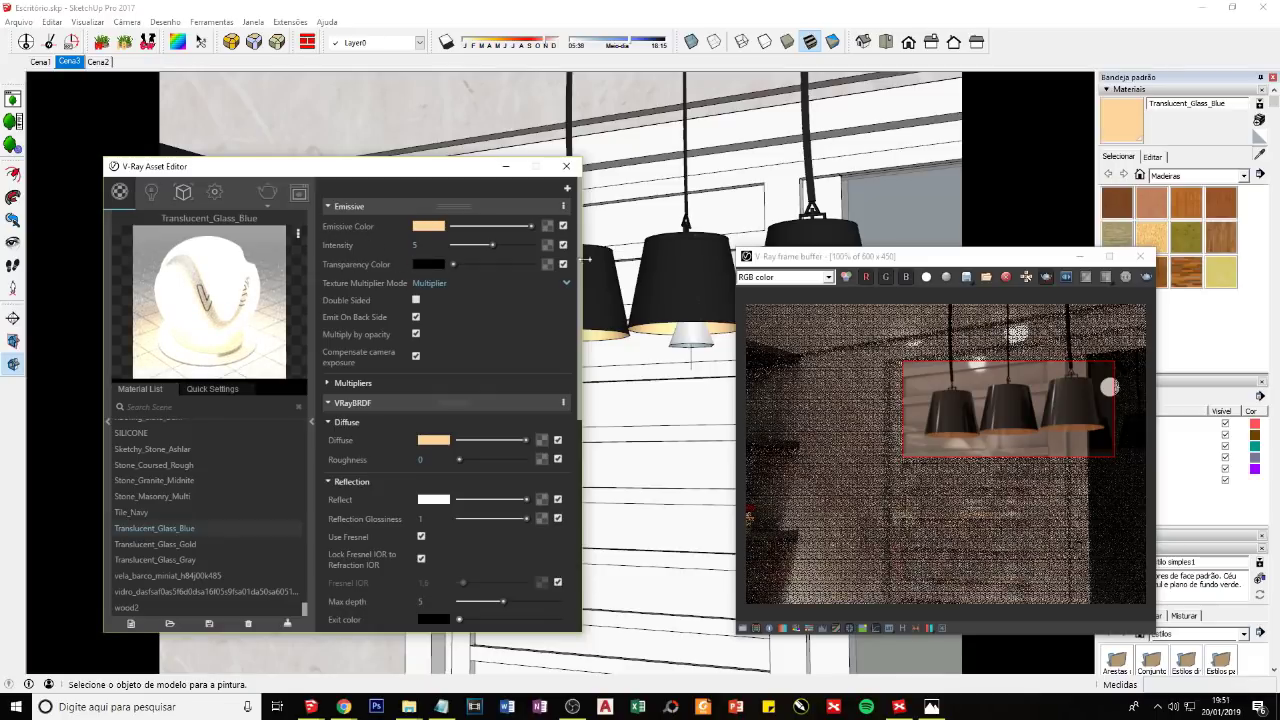
click(900, 628)
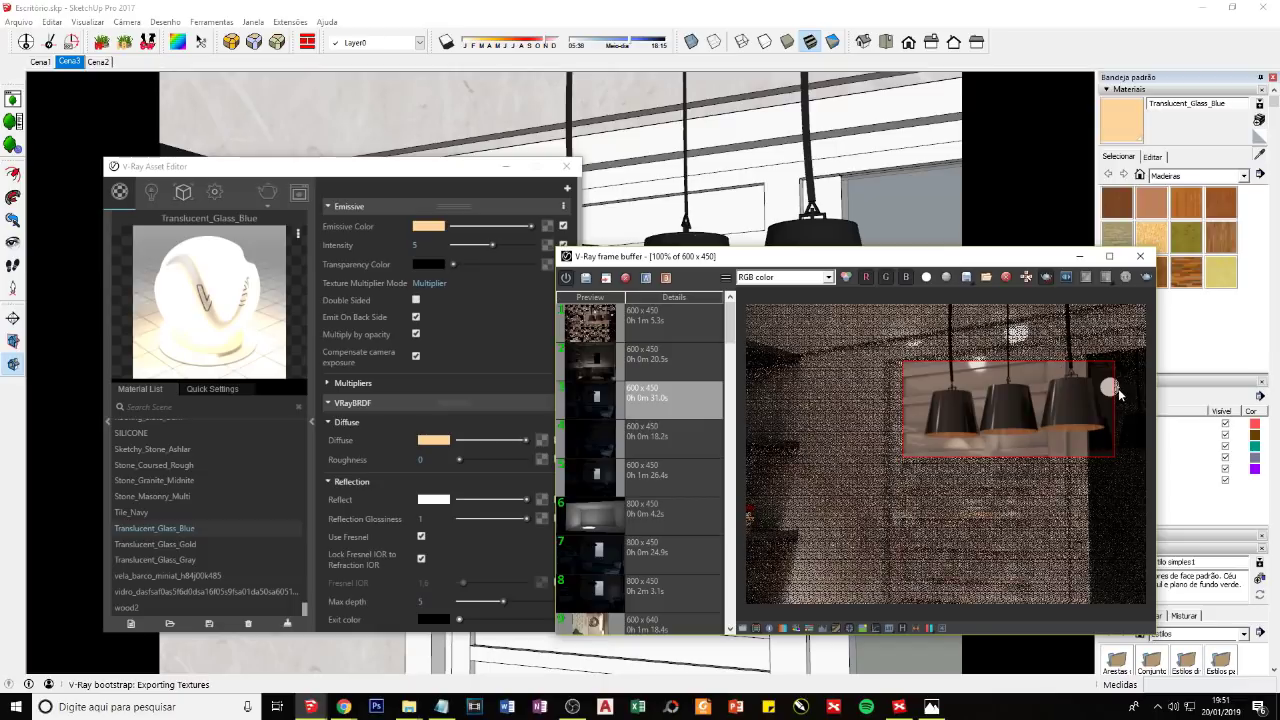
Step: Review the V-Ray Sphere Light settings and re-render a smaller region around the right lamp
scroll(1110, 375, up, 1)
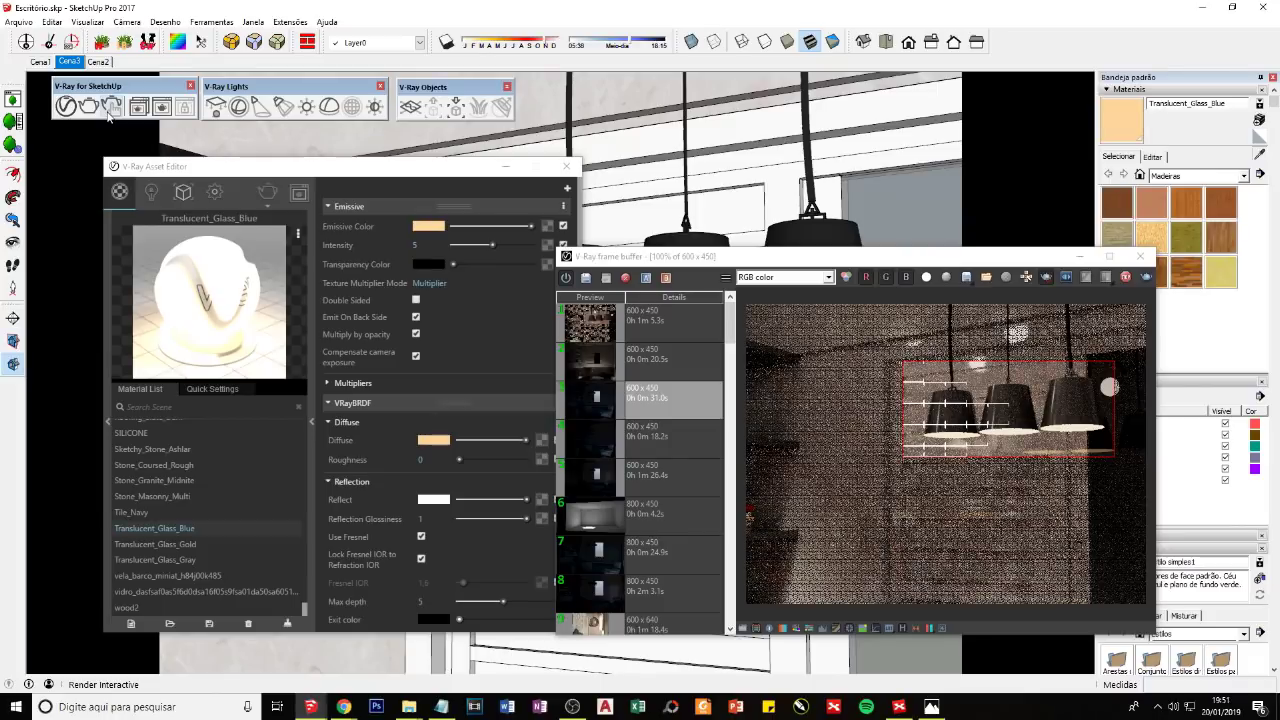
click(109, 110)
click(205, 228)
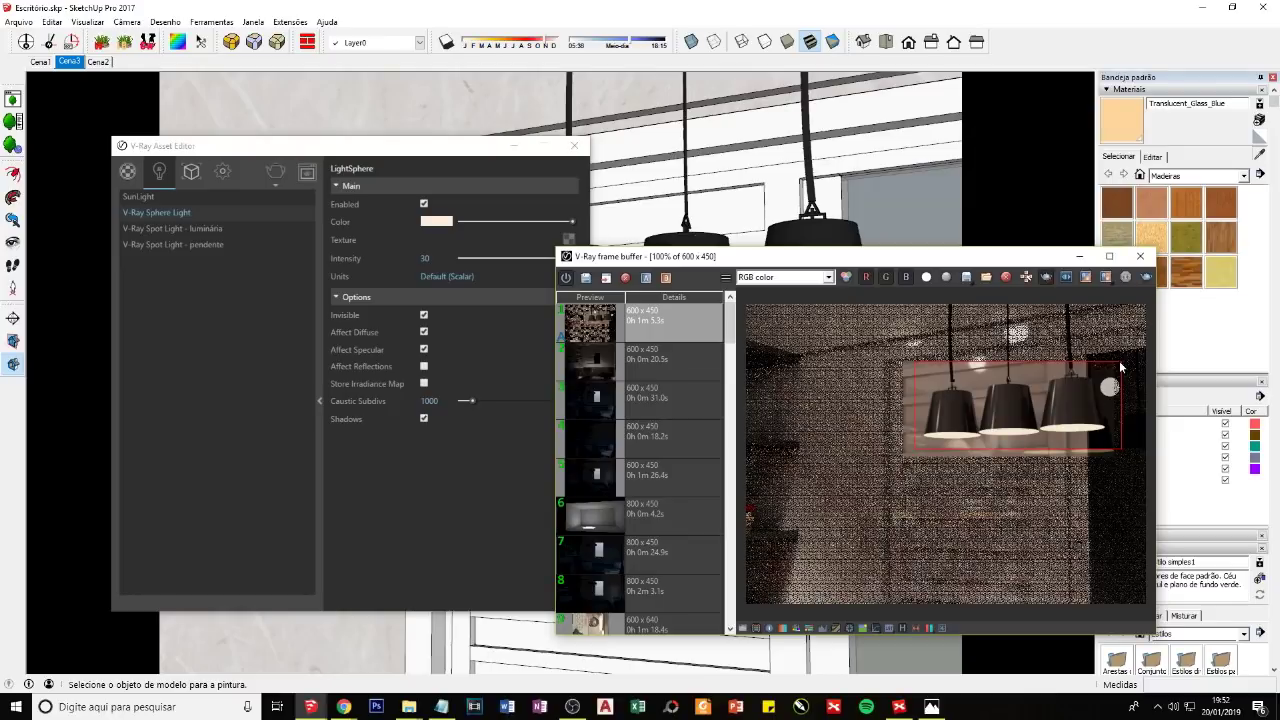
drag(1119, 360, 1070, 422)
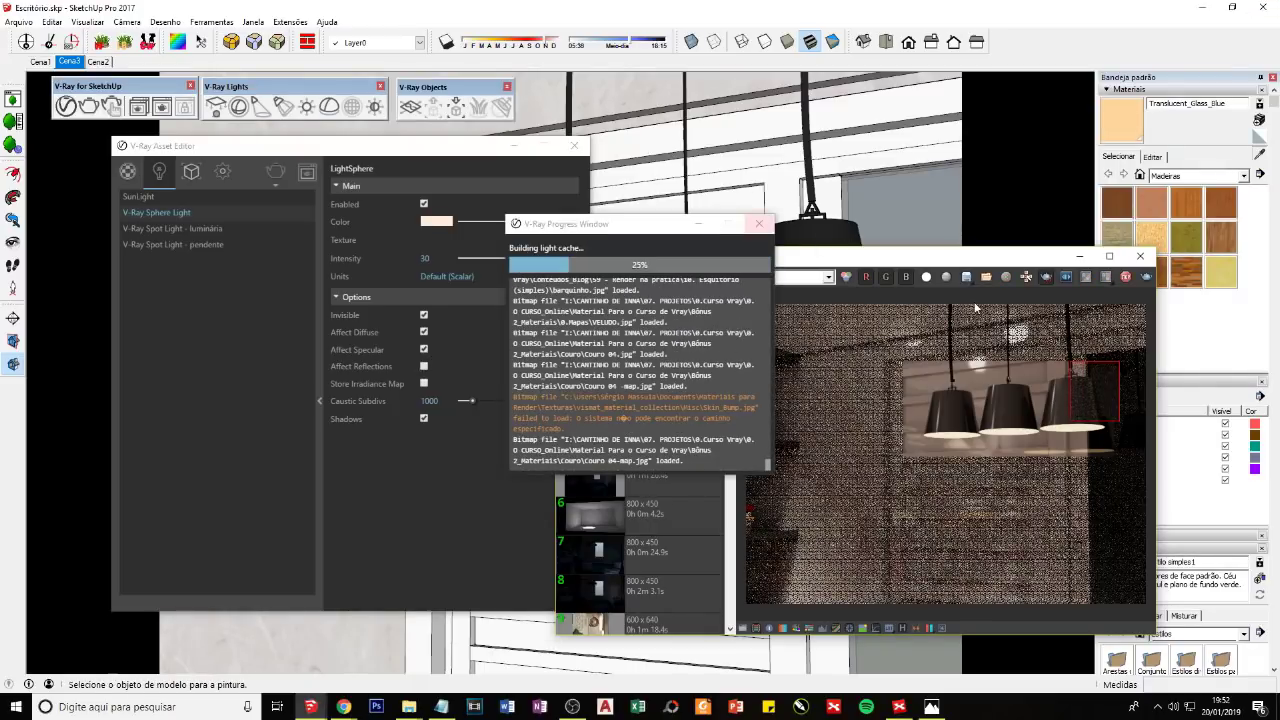
click(697, 227)
Step: Orbit up to the track lights and load the bulb's Material2 into the Asset Editor
click(1076, 262)
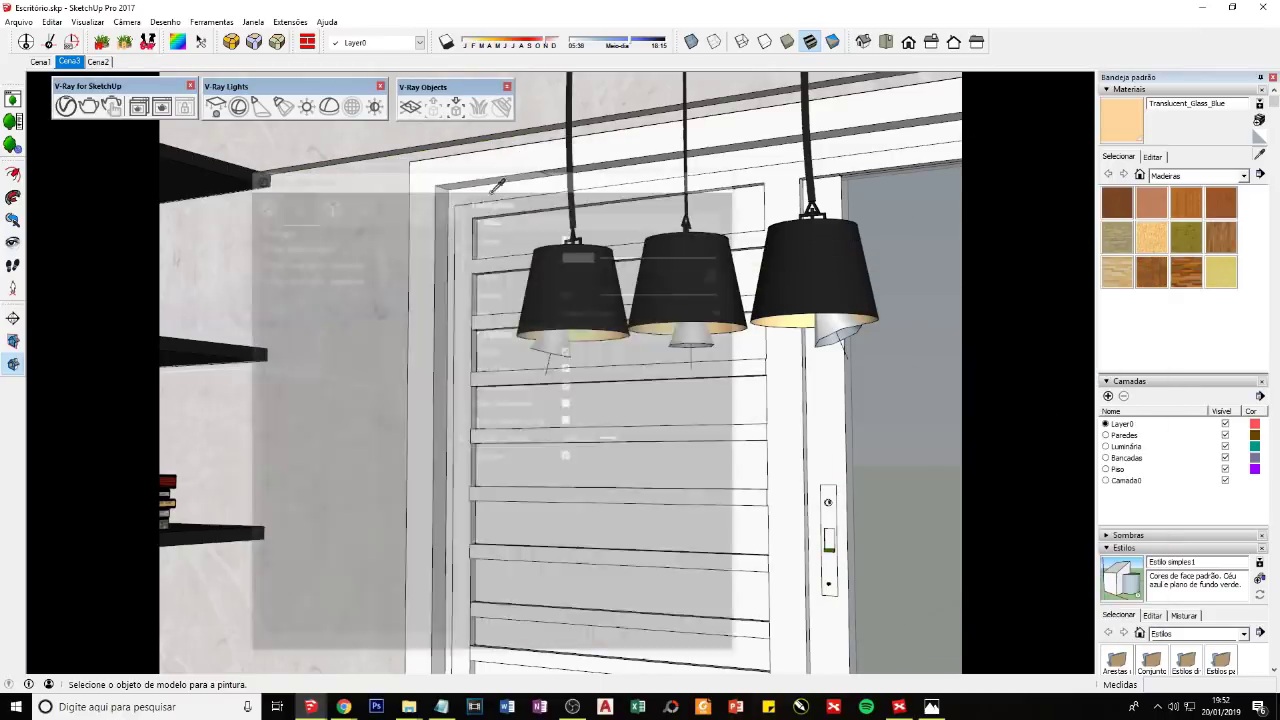
mouse_move(497, 185)
middle_down()
mouse_move(760, 355)
mouse_move(775, 350)
middle_up()
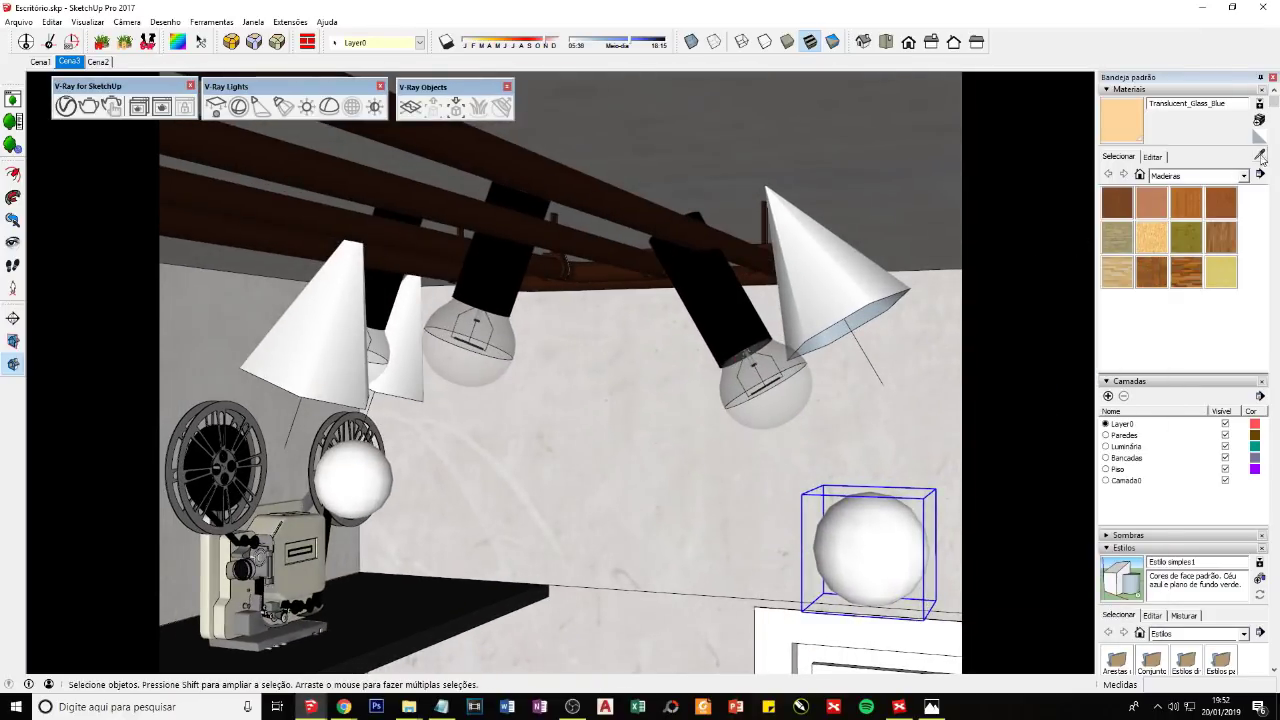
click(1260, 156)
click(785, 347)
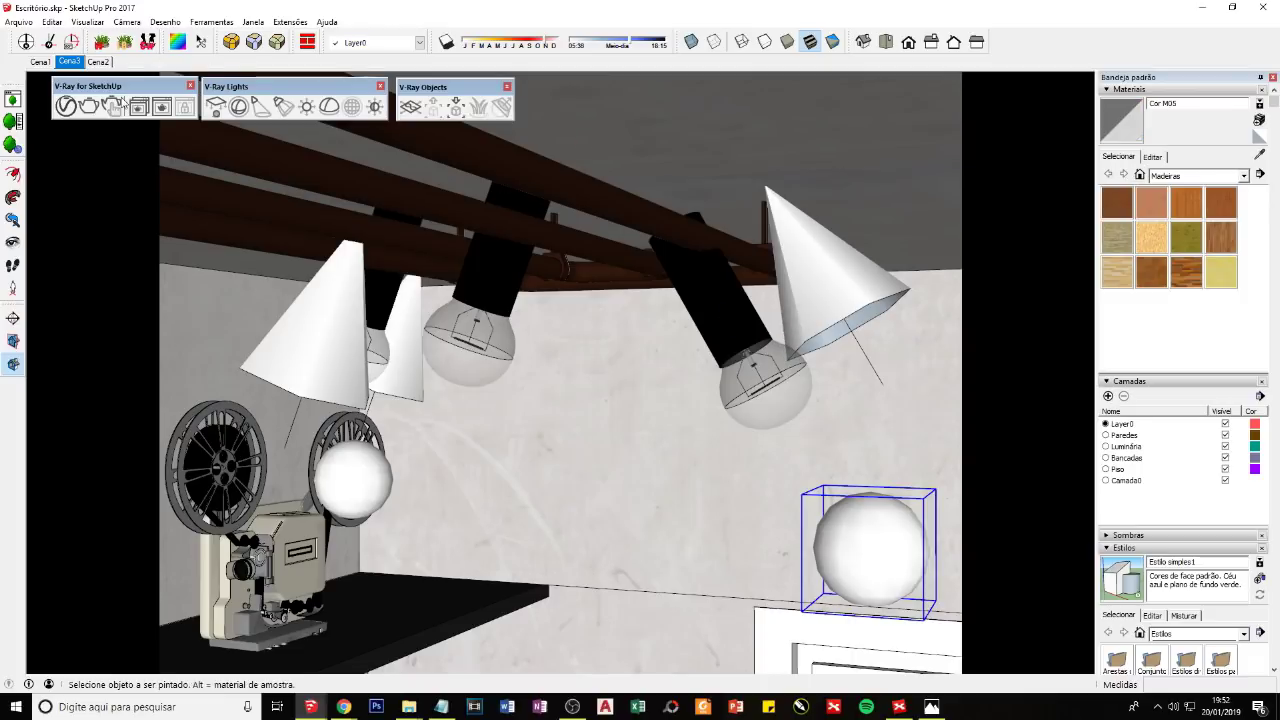
click(65, 106)
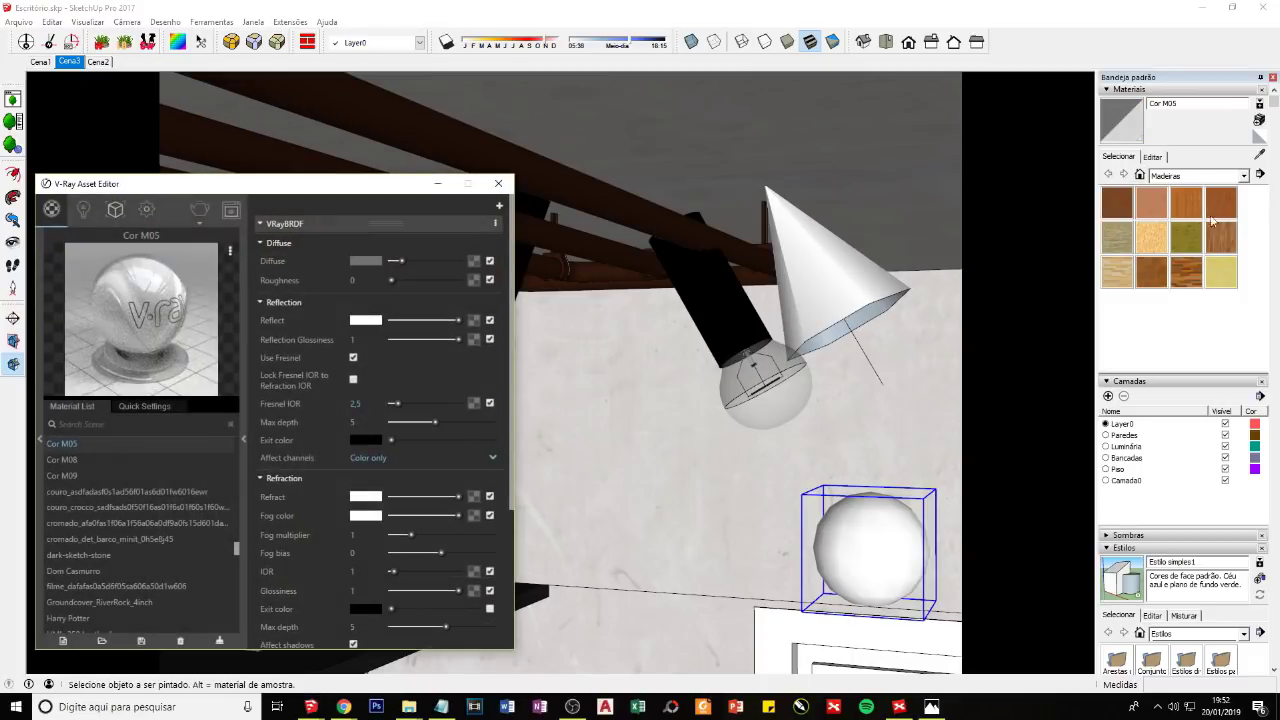
alt+click(795, 392)
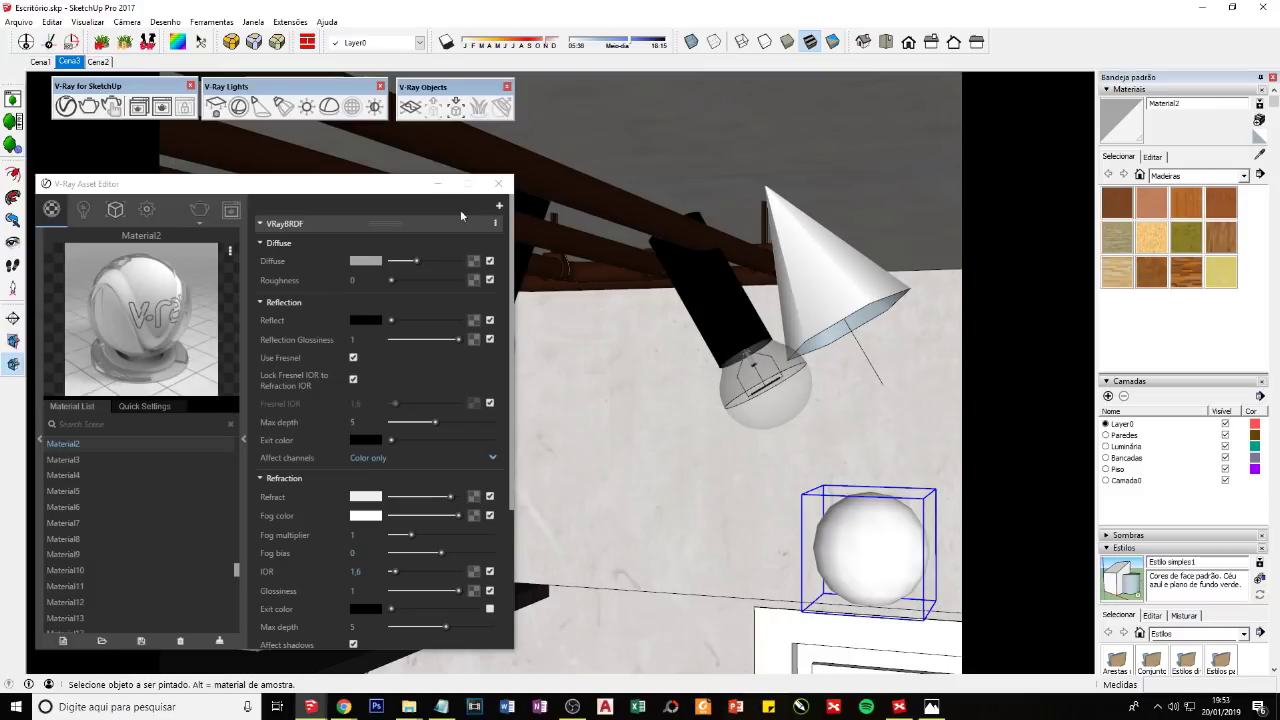
Step: Add an Emissive layer to Material2 and copy the lampshade's peach emission colour
click(499, 210)
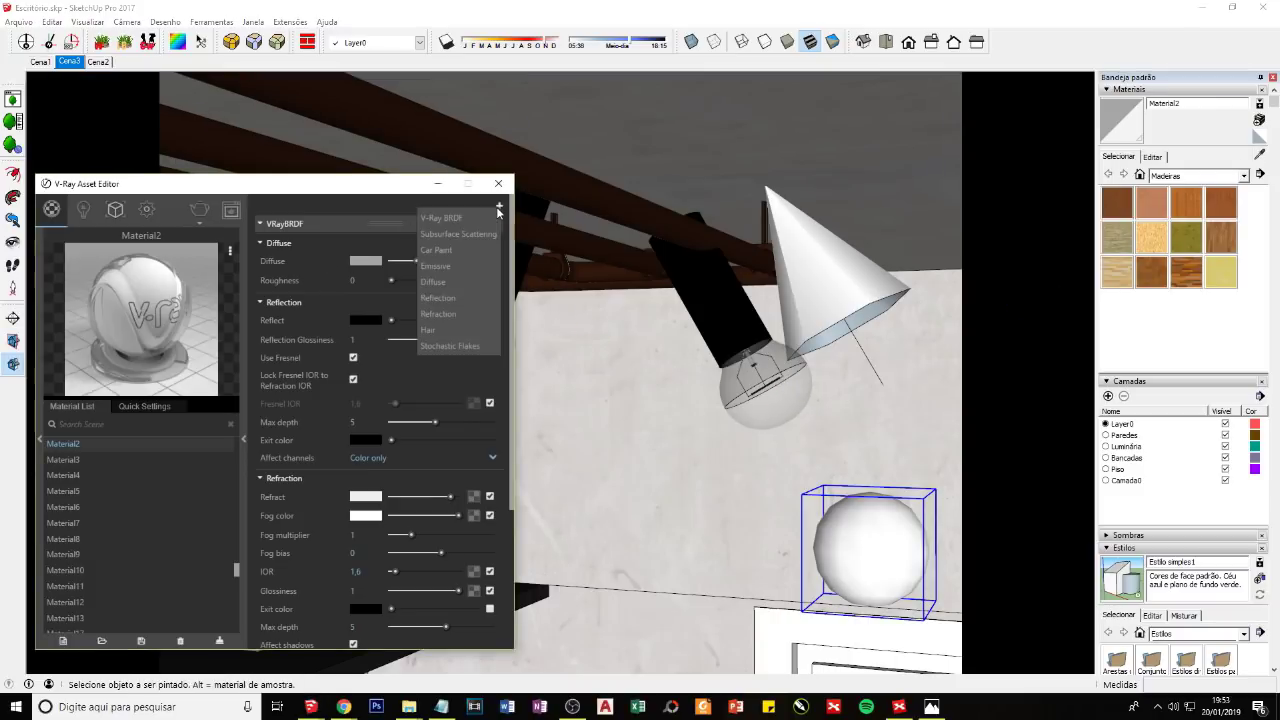
click(459, 266)
click(440, 228)
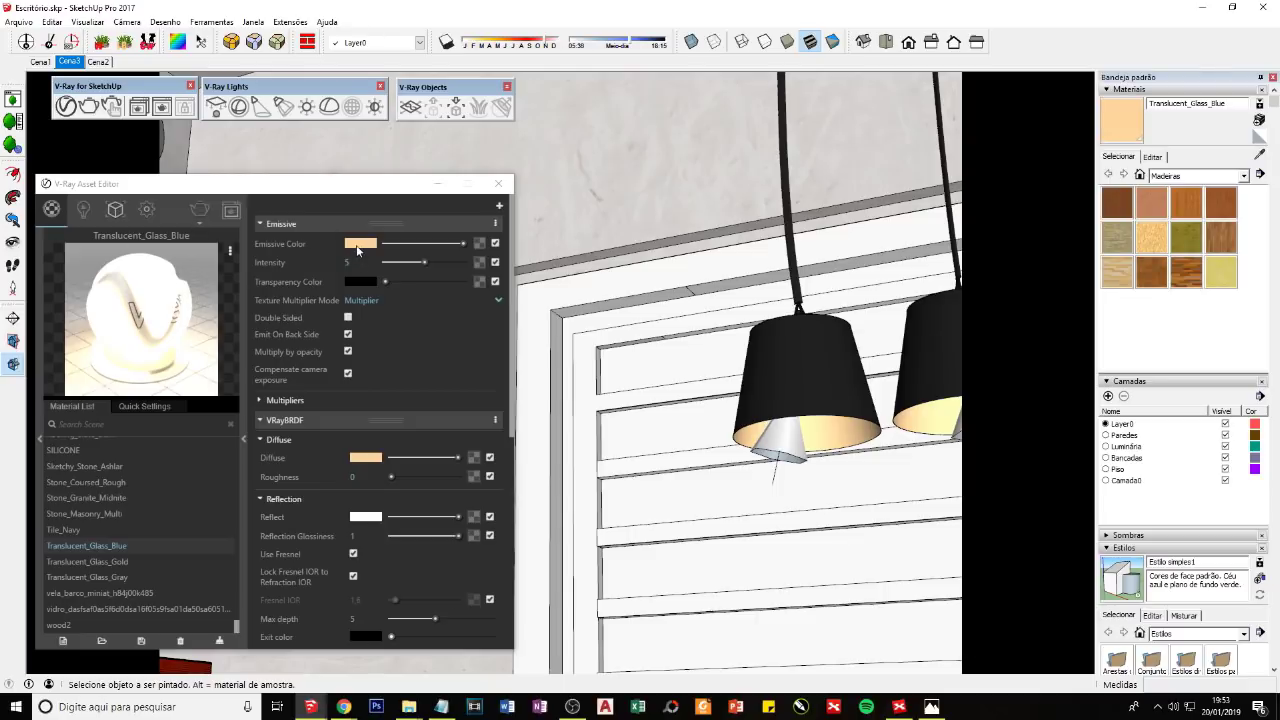
mouse_move(357, 250)
mouse_down()
mouse_move(368, 262)
mouse_move(354, 238)
mouse_up()
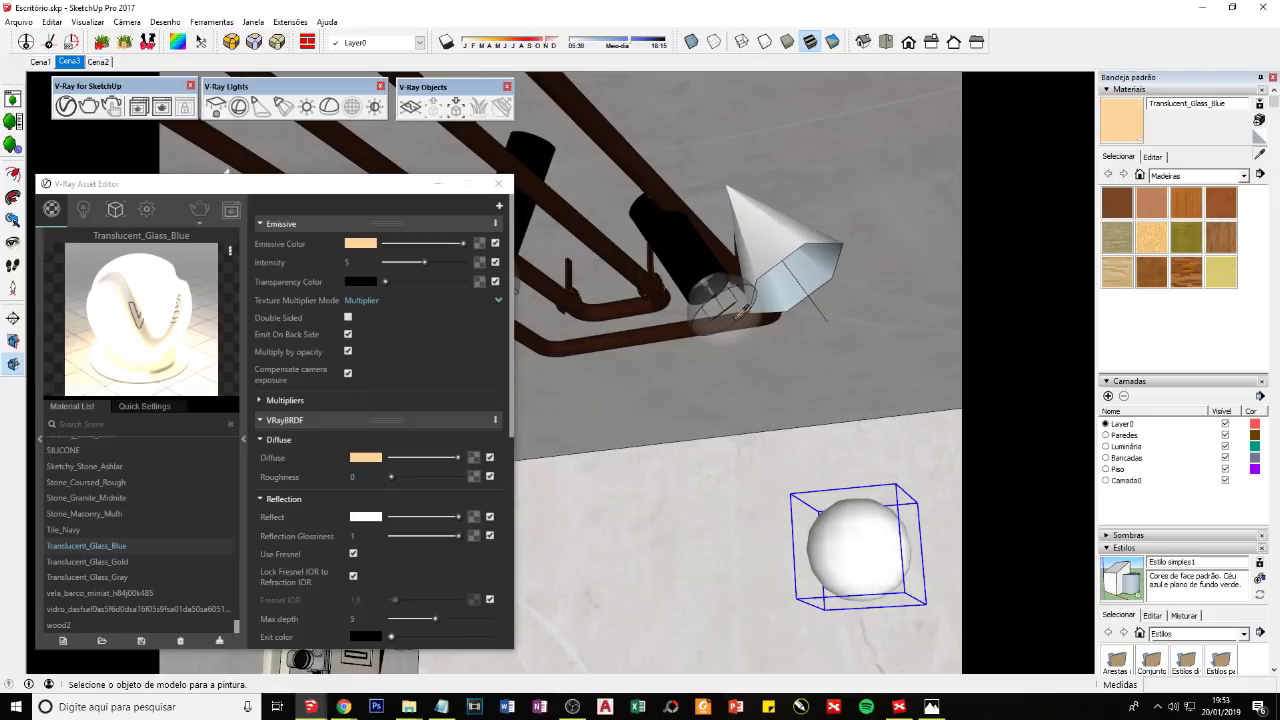
Step: Give Material2's emission the peach colour at intensity 6
alt+click(742, 308)
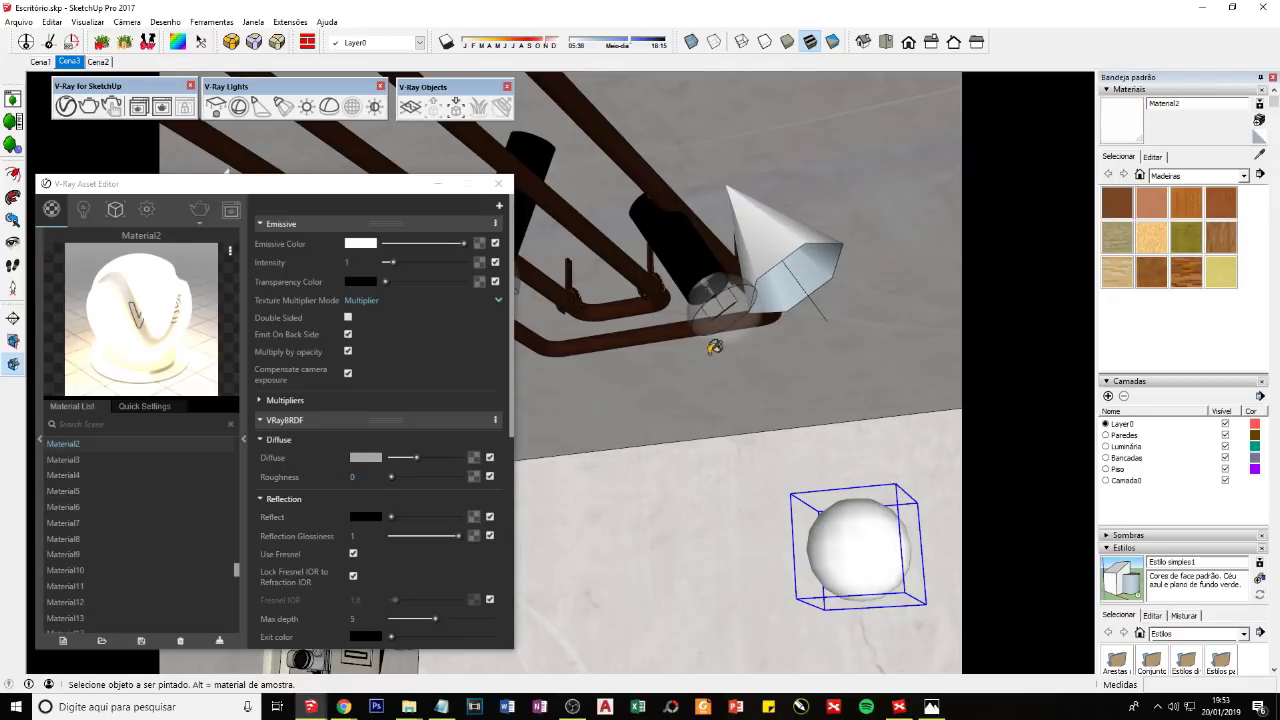
middle_drag(760, 353, 761, 371)
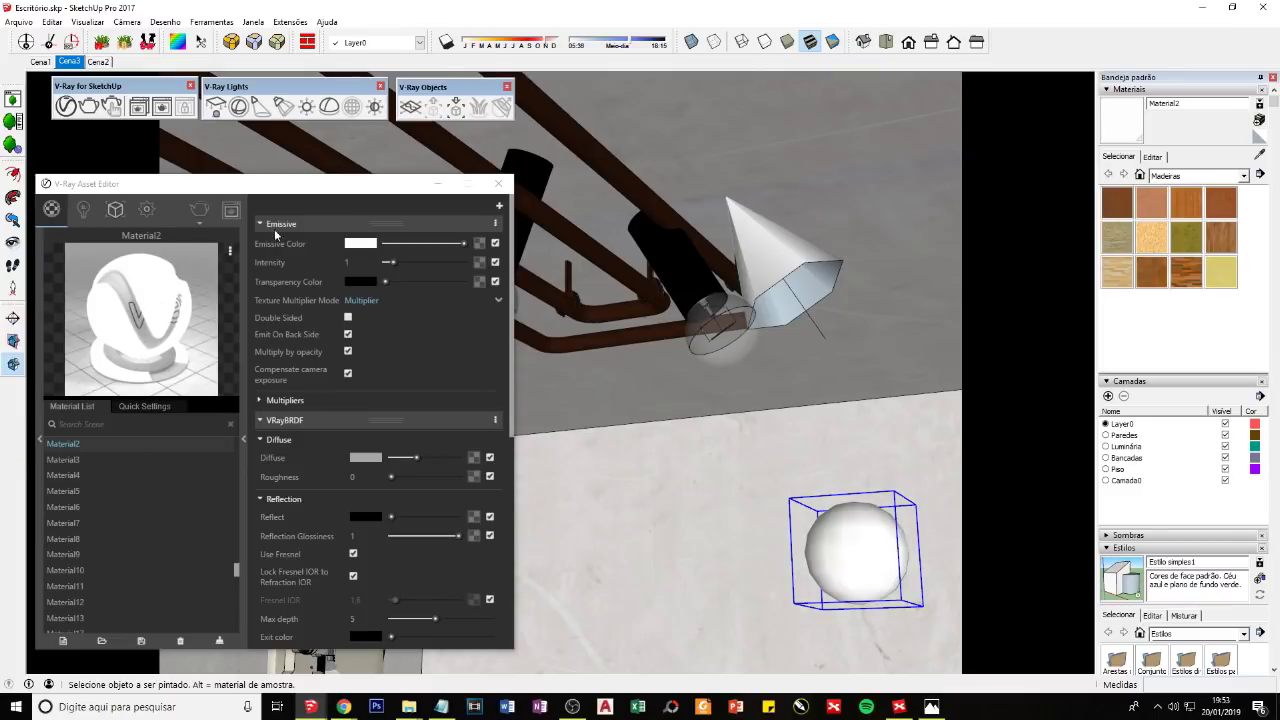
click(356, 262)
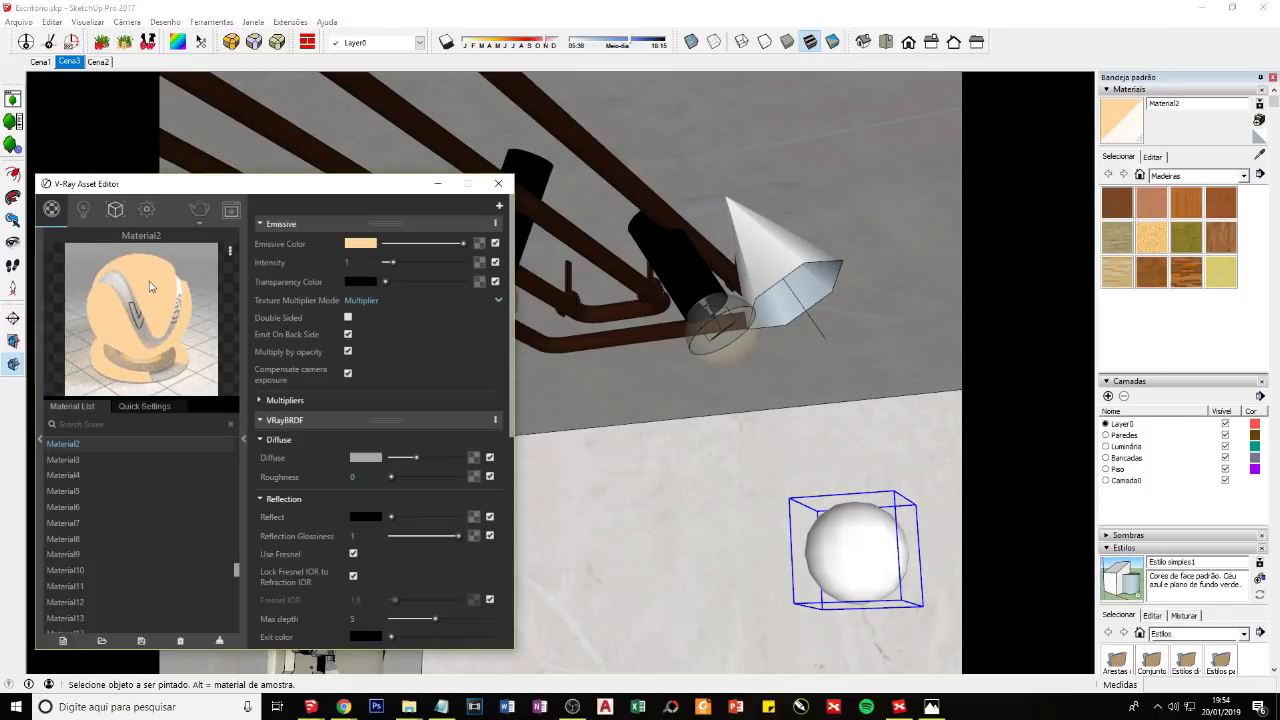
text(6)
key(Return)
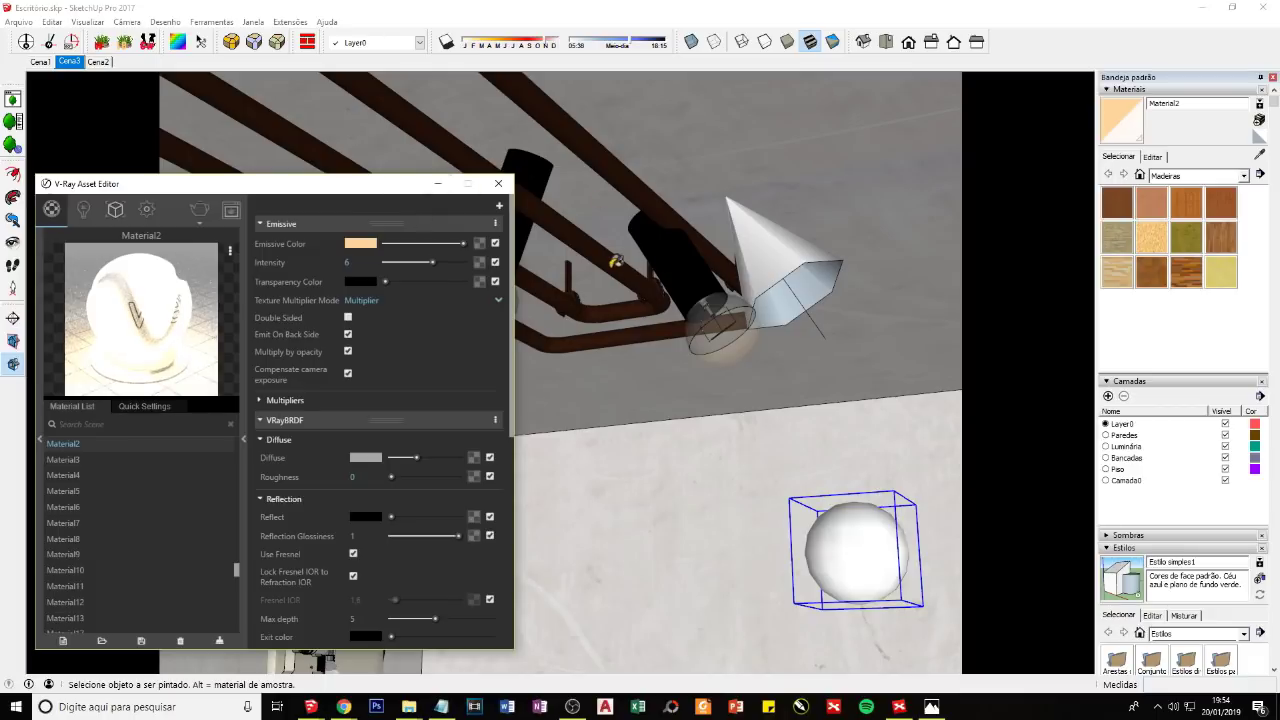
click(78, 62)
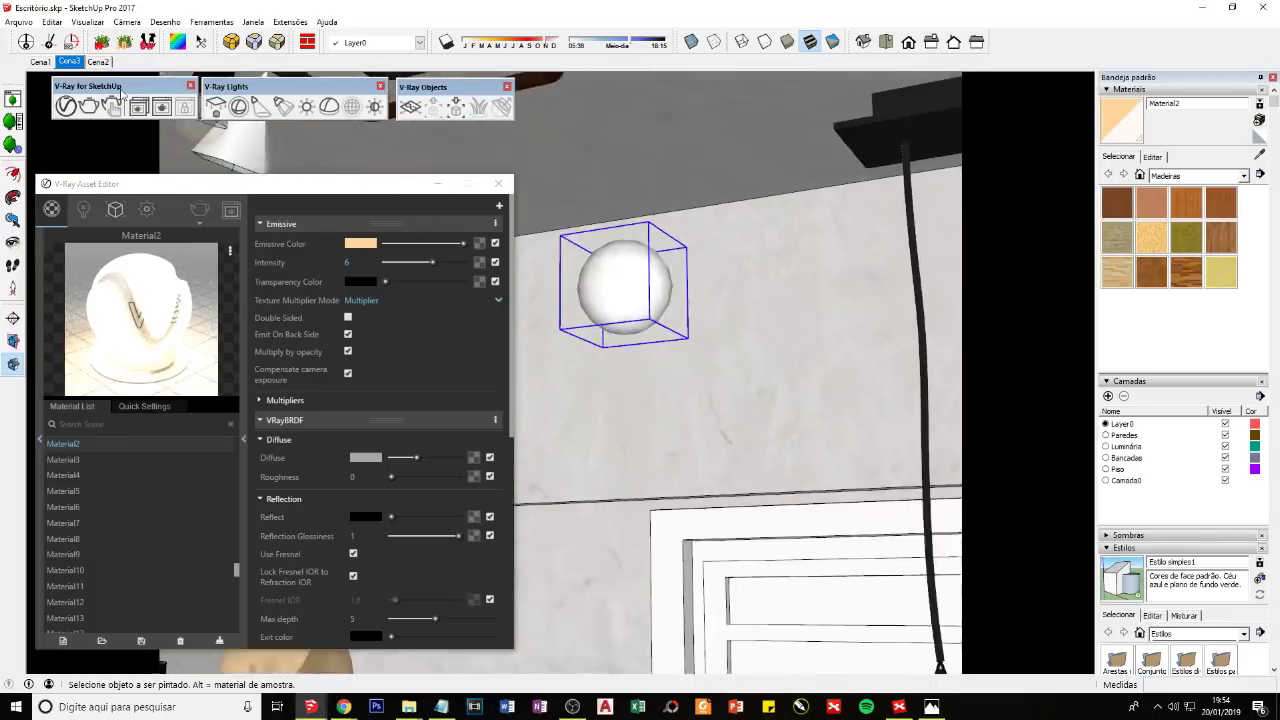
Step: Switch to scene Cena1 and start a V-Ray render
click(40, 62)
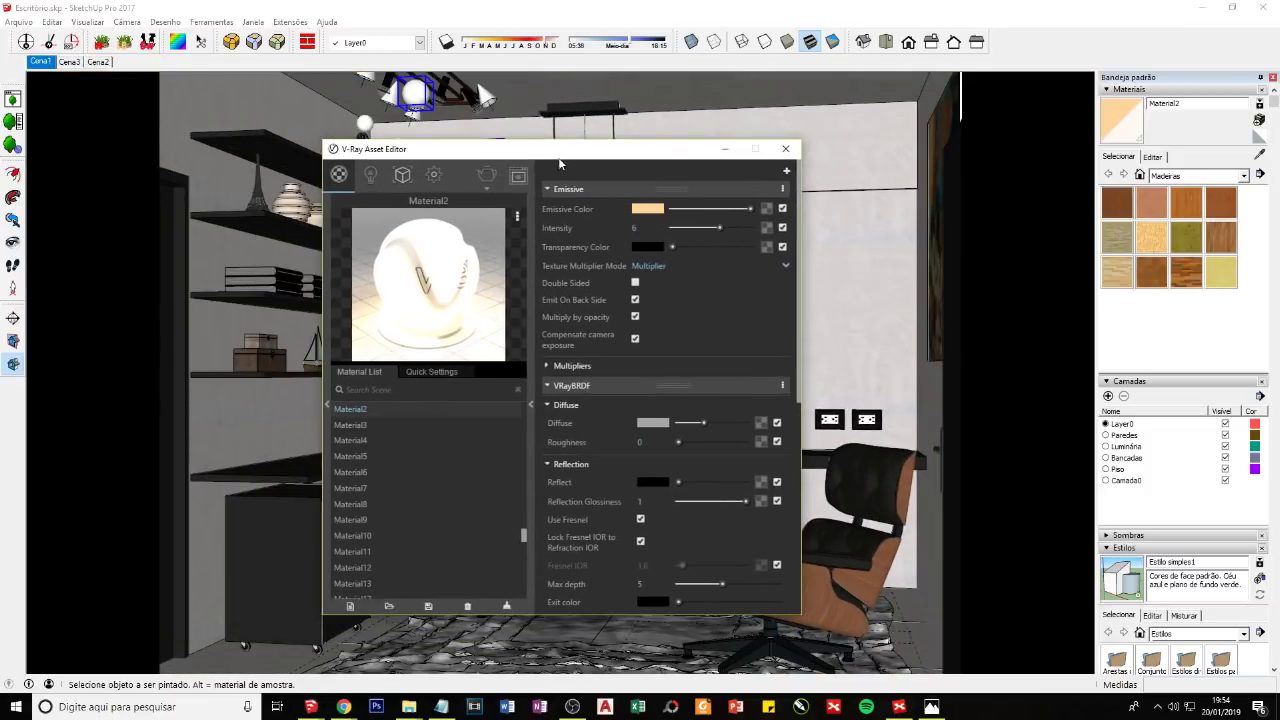
drag(270, 186, 558, 151)
click(484, 177)
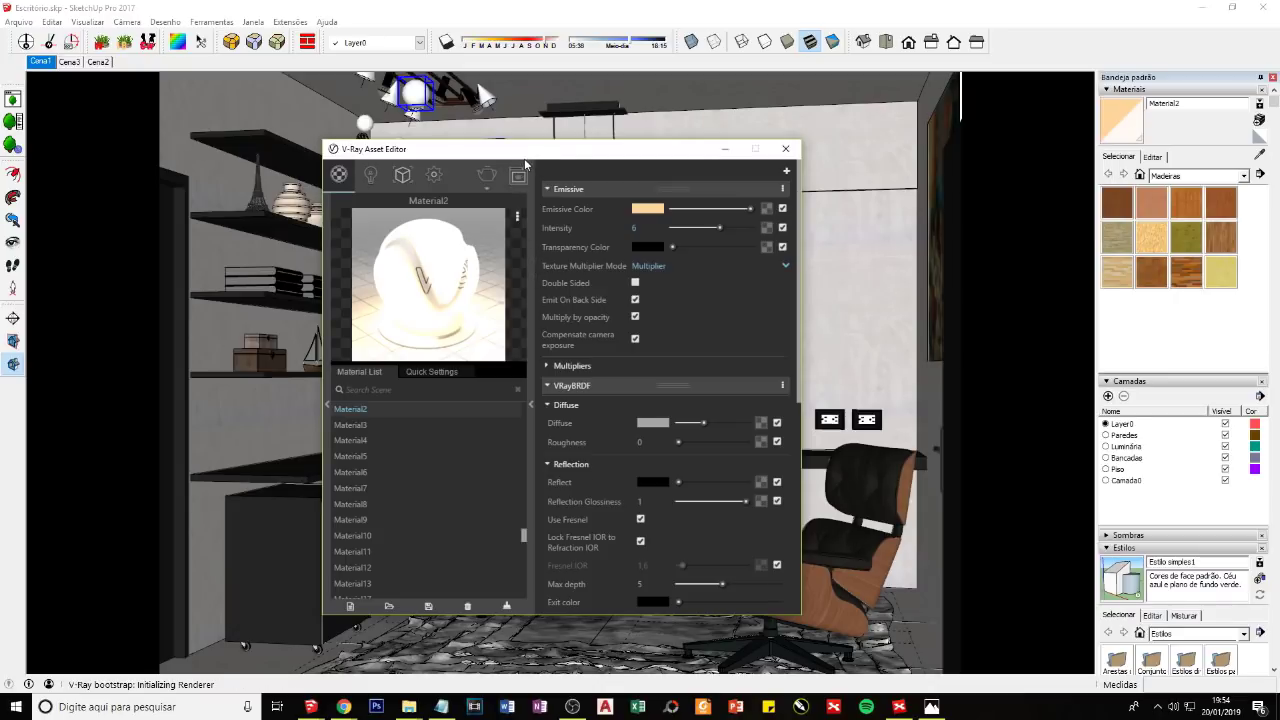
drag(517, 154, 404, 151)
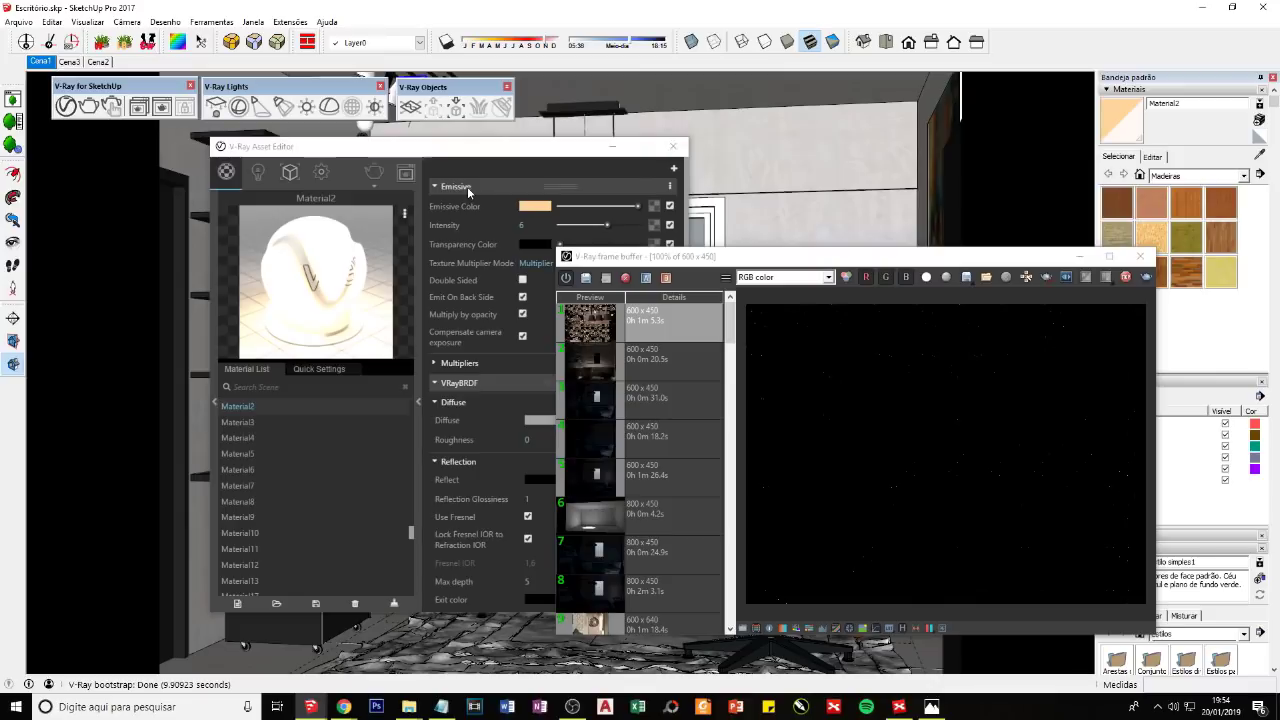
click(842, 328)
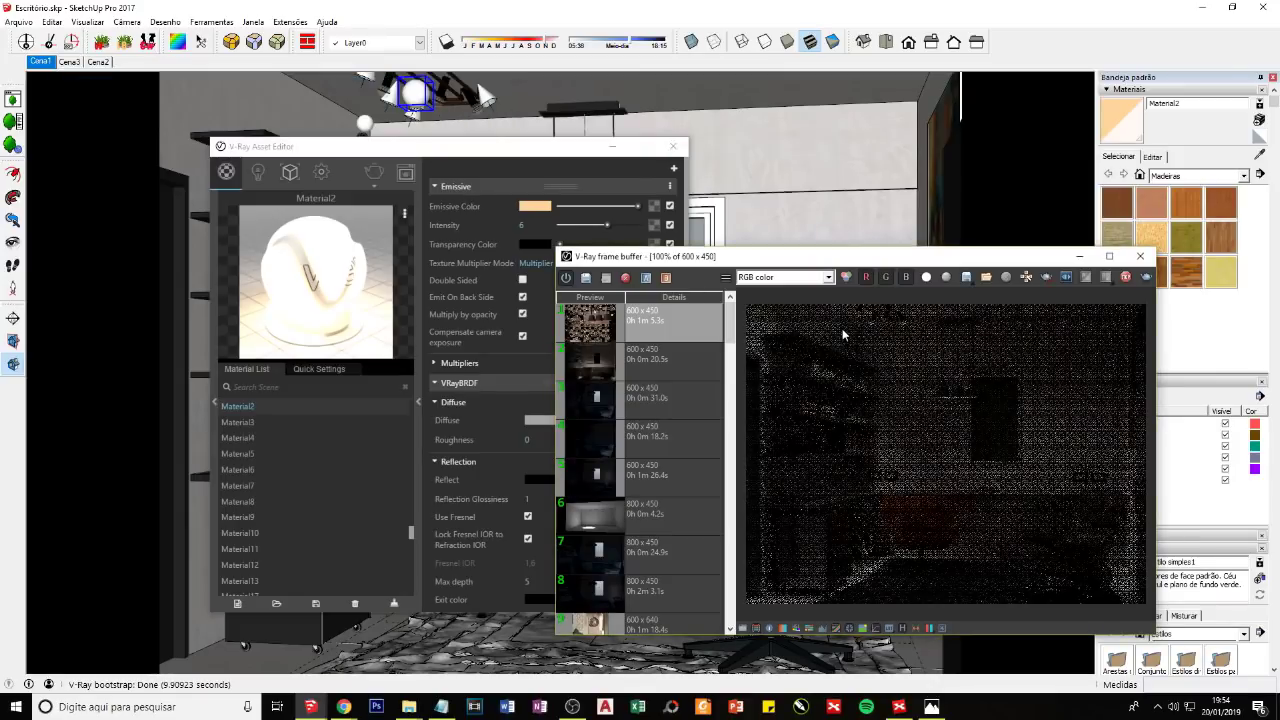
Step: Region-render the area around the ceiling and pendant lights, then close the frame buffer
click(1006, 277)
drag(836, 306, 1016, 411)
click(1146, 277)
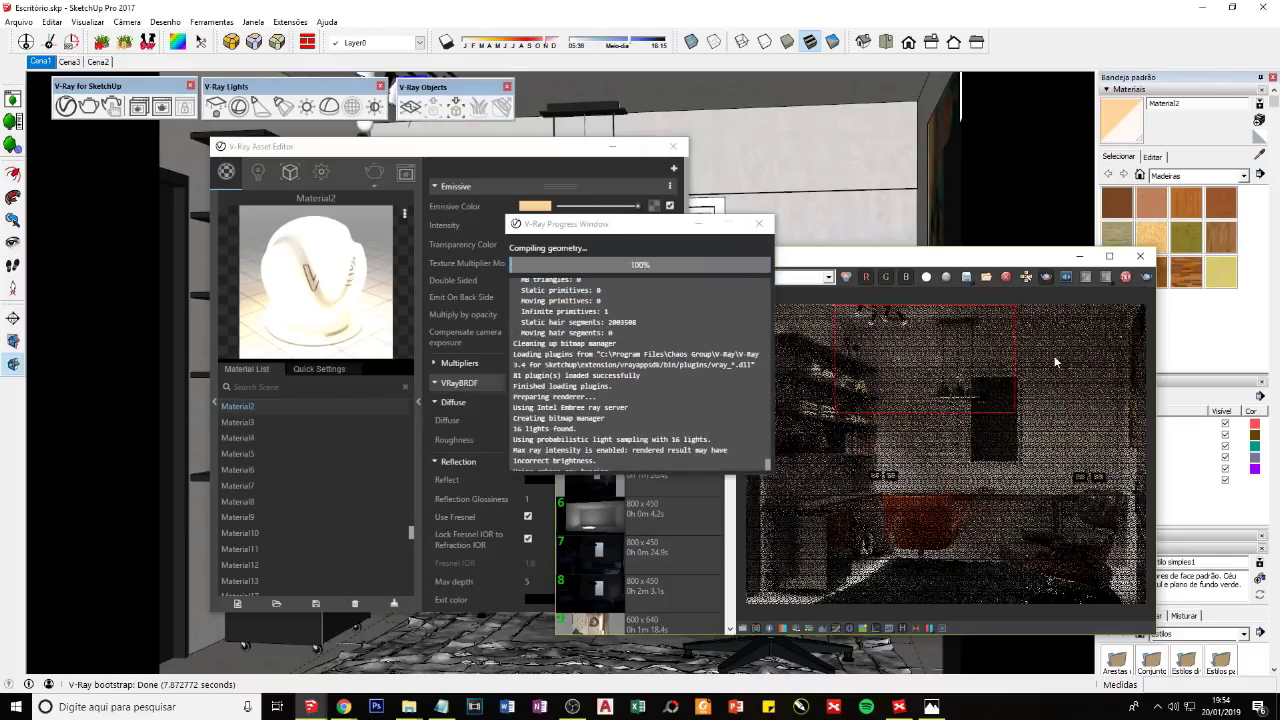
click(696, 226)
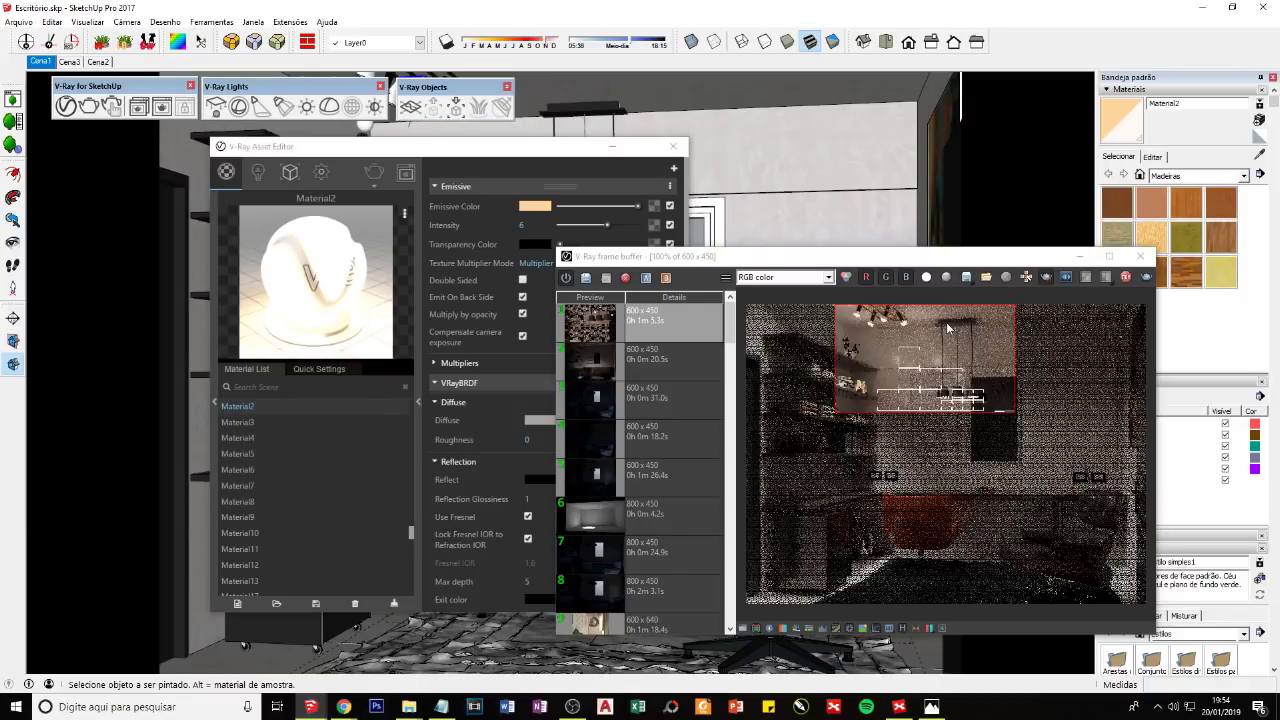
scroll(940, 360, up, 1)
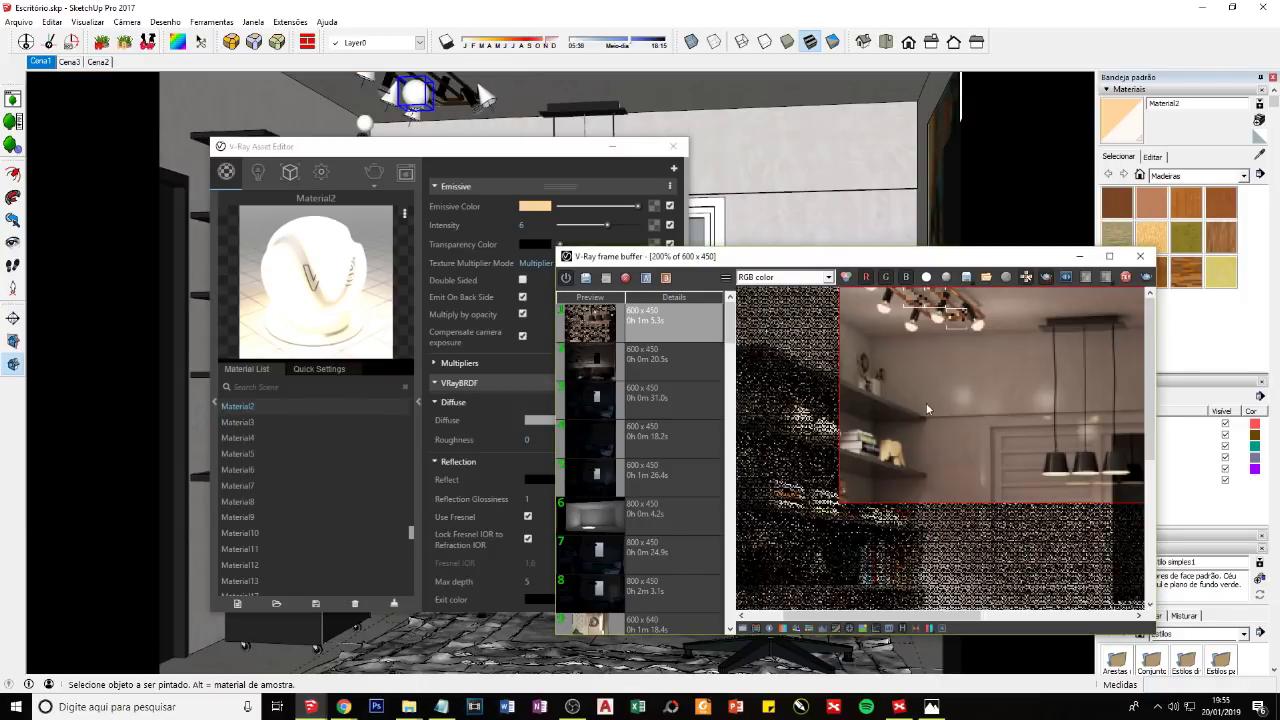
scroll(926, 403, down, 1)
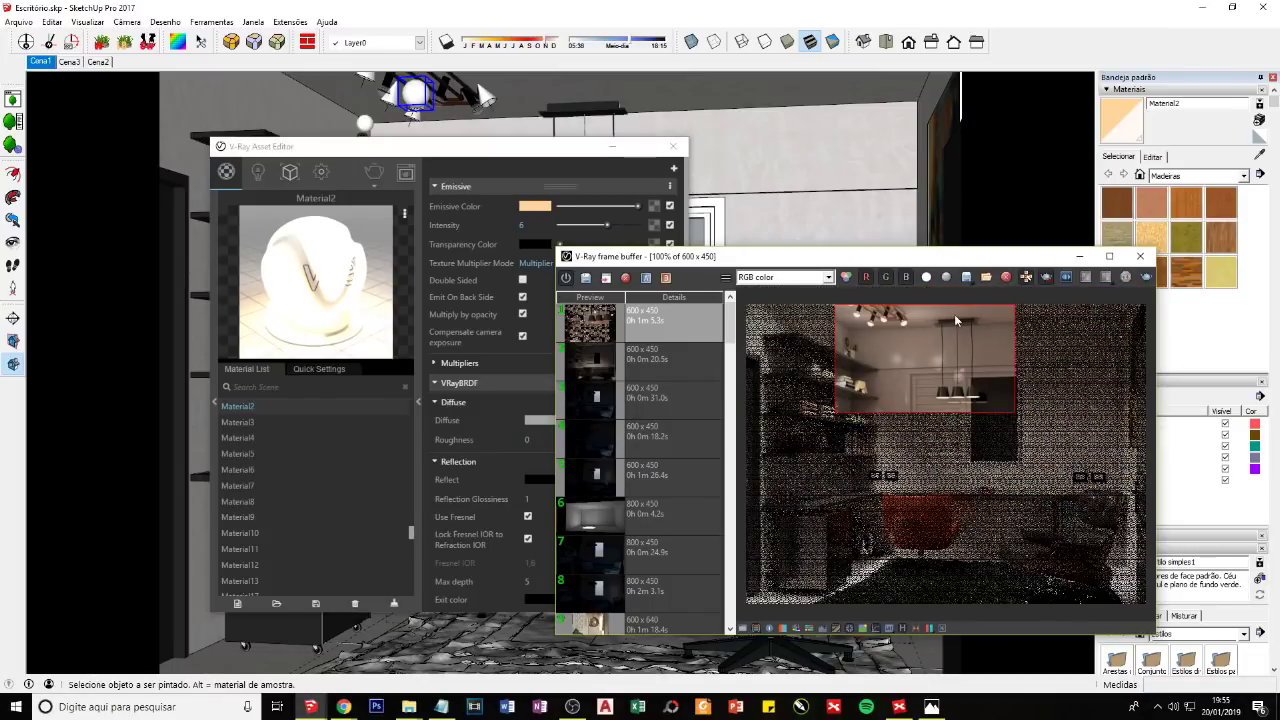
click(1079, 256)
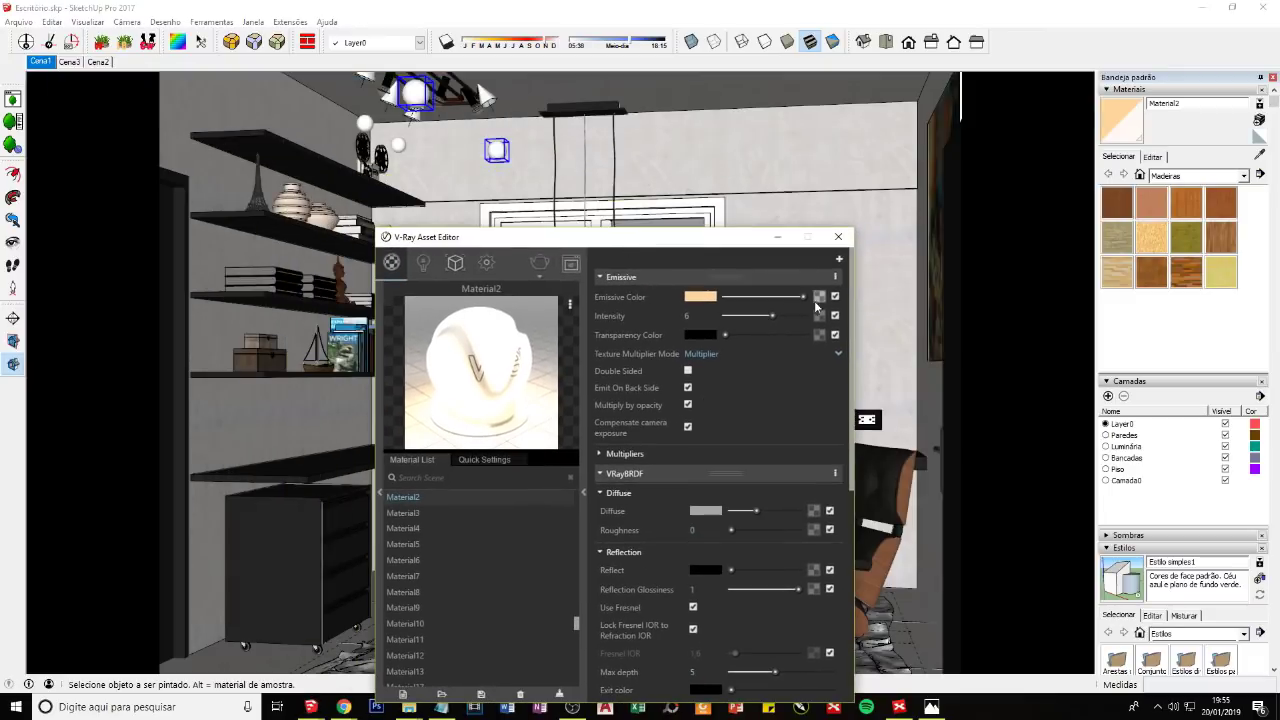
Step: Delete the Emissive layer from Material2
click(835, 276)
click(683, 277)
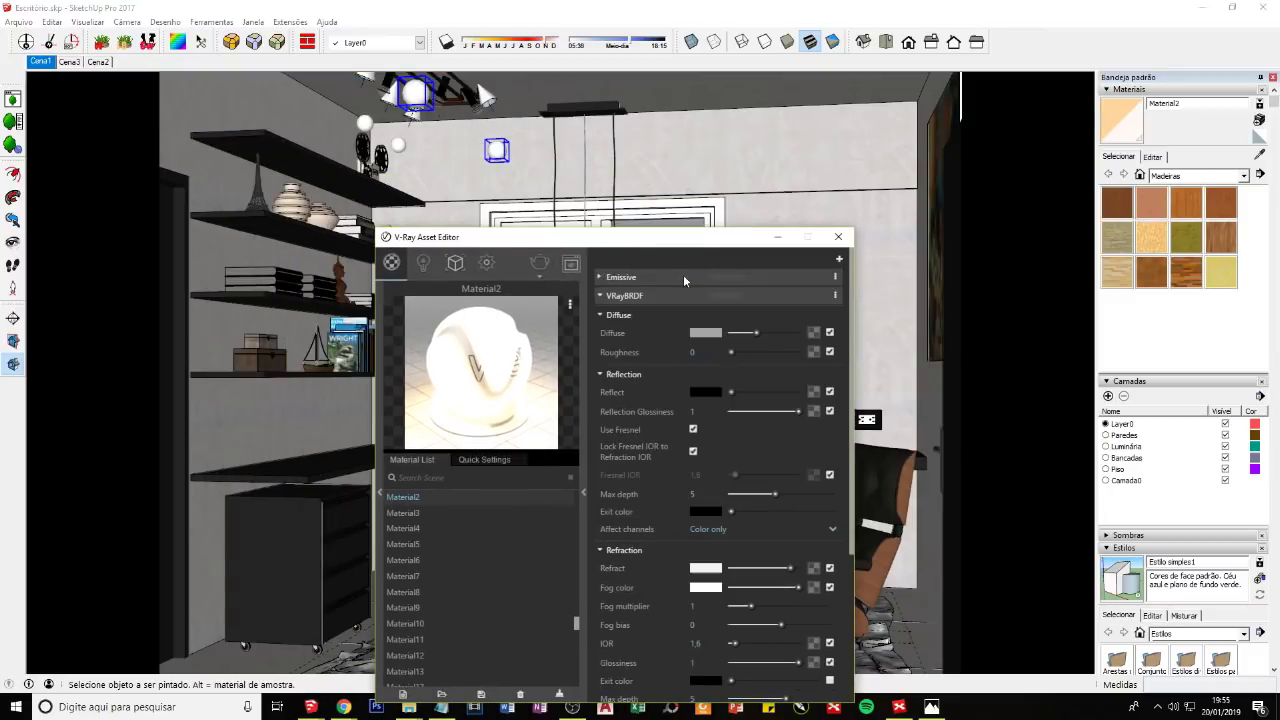
click(835, 276)
click(814, 314)
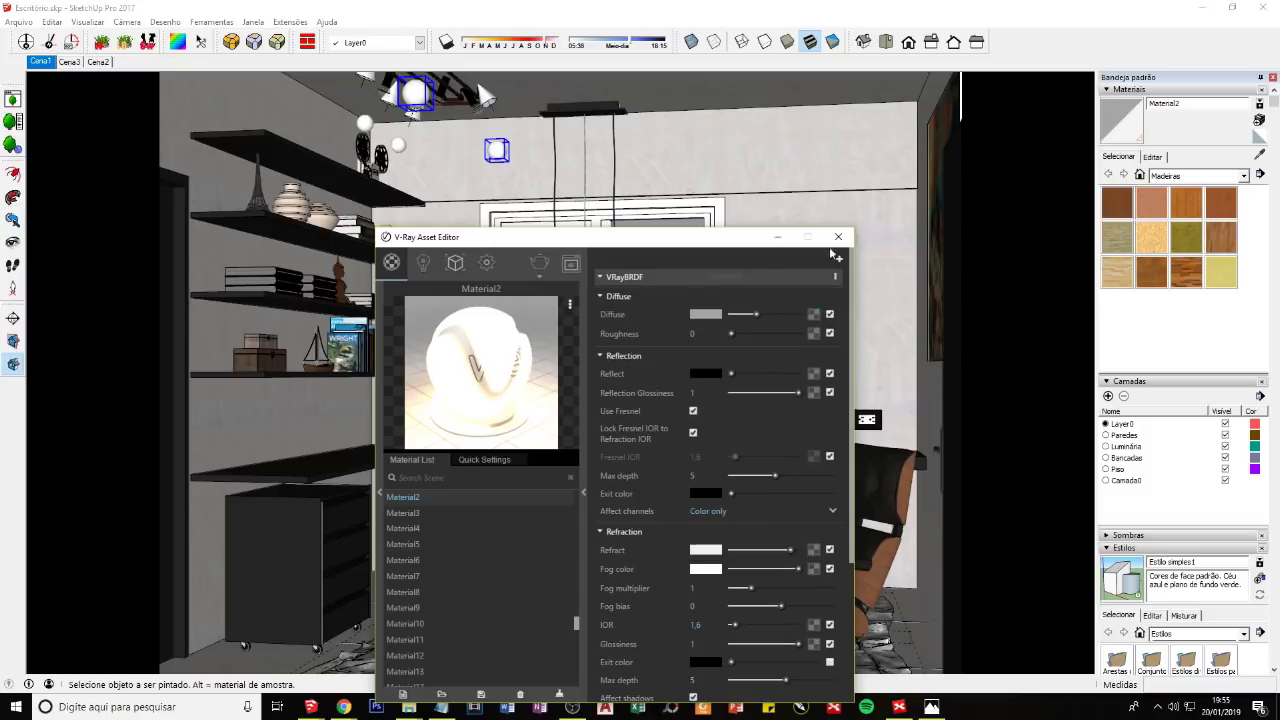
Step: Orbit up to the track-light bulbs and select the bulb sphere
mouse_move(505, 215)
middle_down()
mouse_move(510, 148)
mouse_move(530, 210)
middle_up()
key(space)
drag(560, 237, 827, 243)
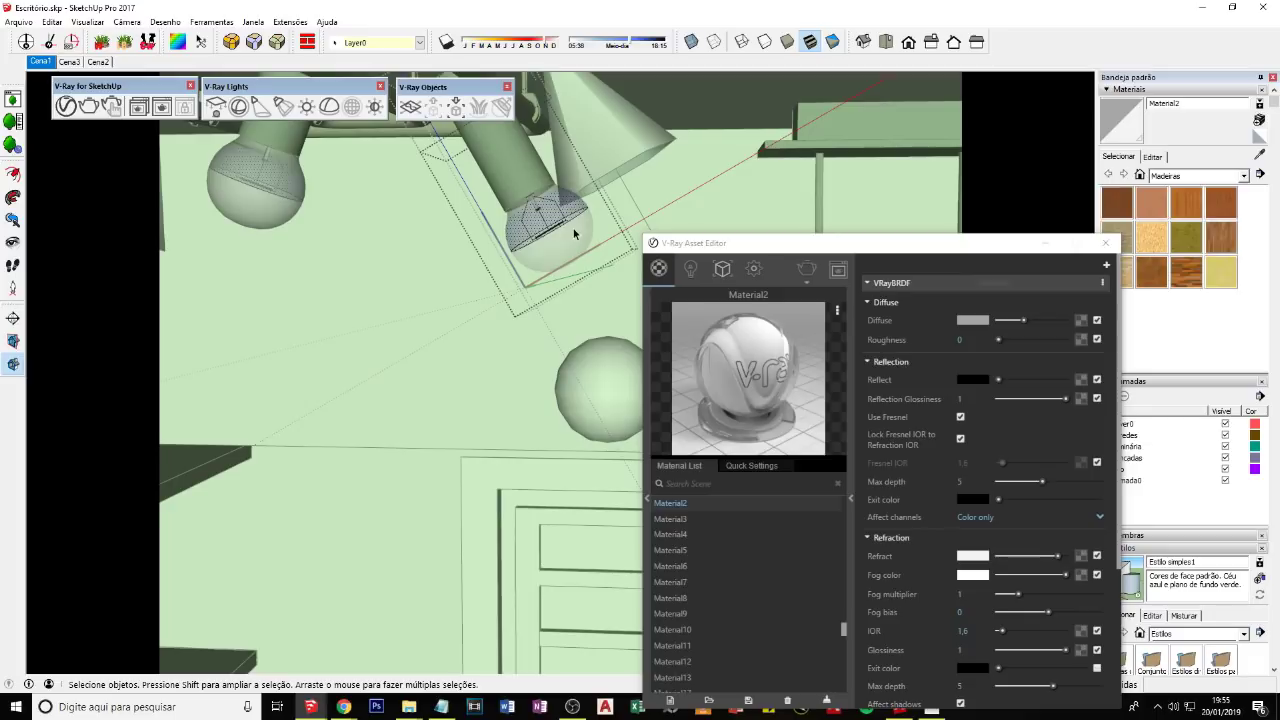
click(548, 250)
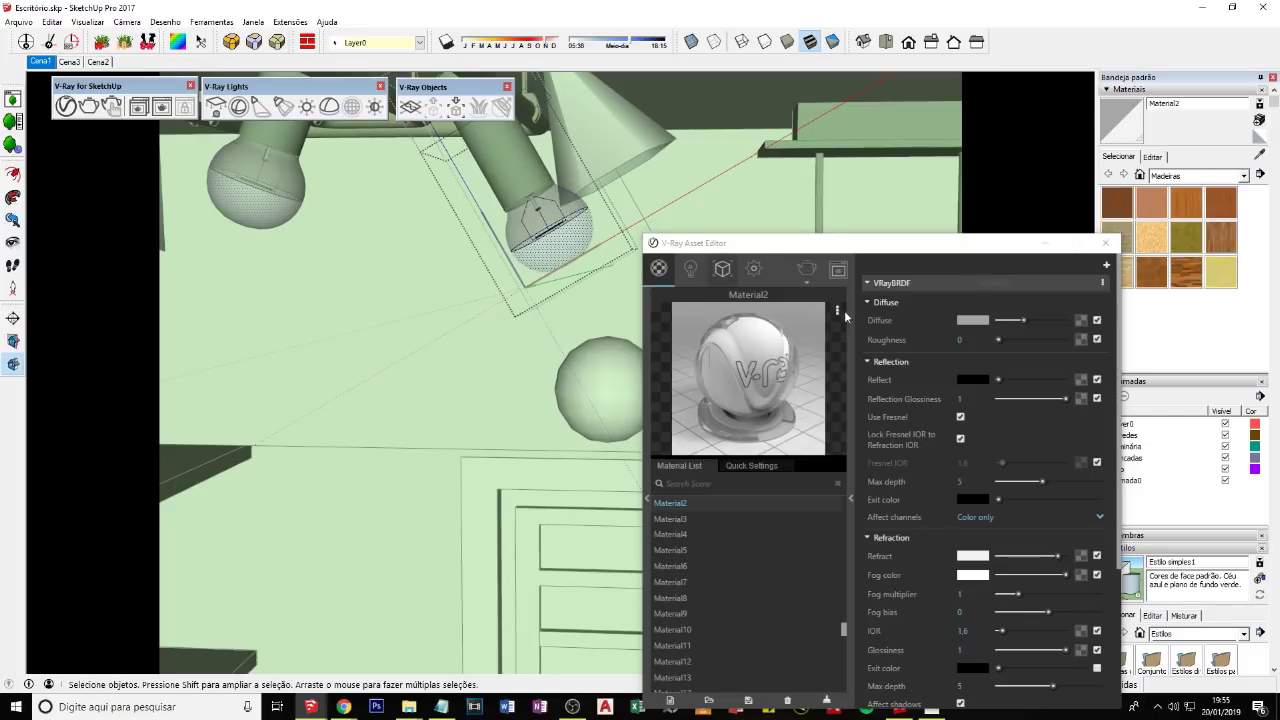
Step: Re-render and inspect the track lights and three pendant lamps in the frame buffer
click(806, 268)
scroll(900, 320, up, 1)
scroll(958, 325, up, 1)
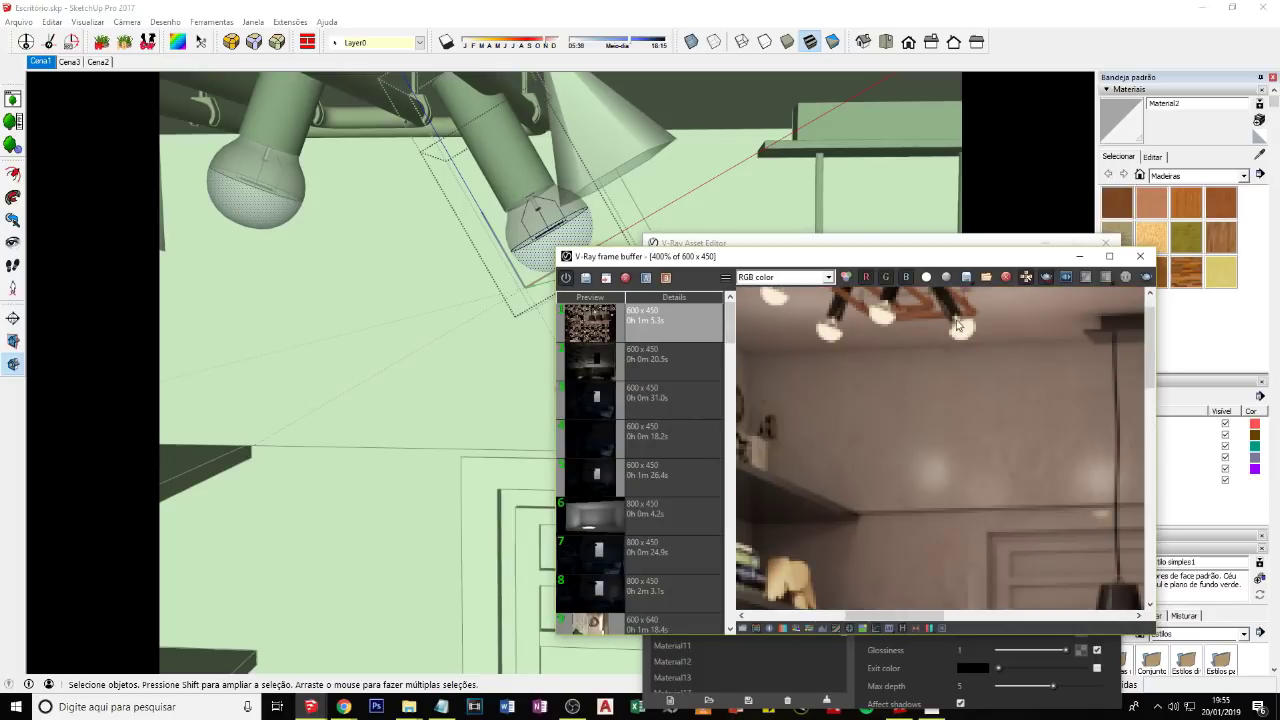
scroll(934, 358, down, 1)
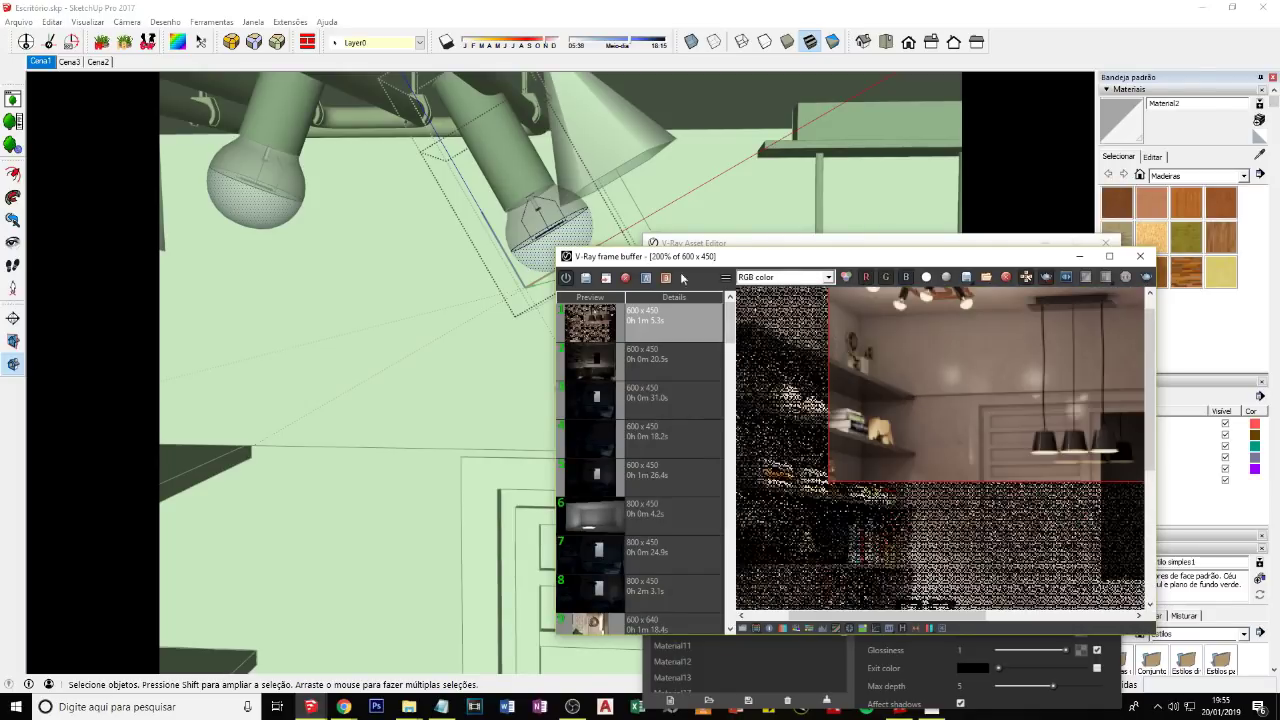
scroll(867, 314, up, 2)
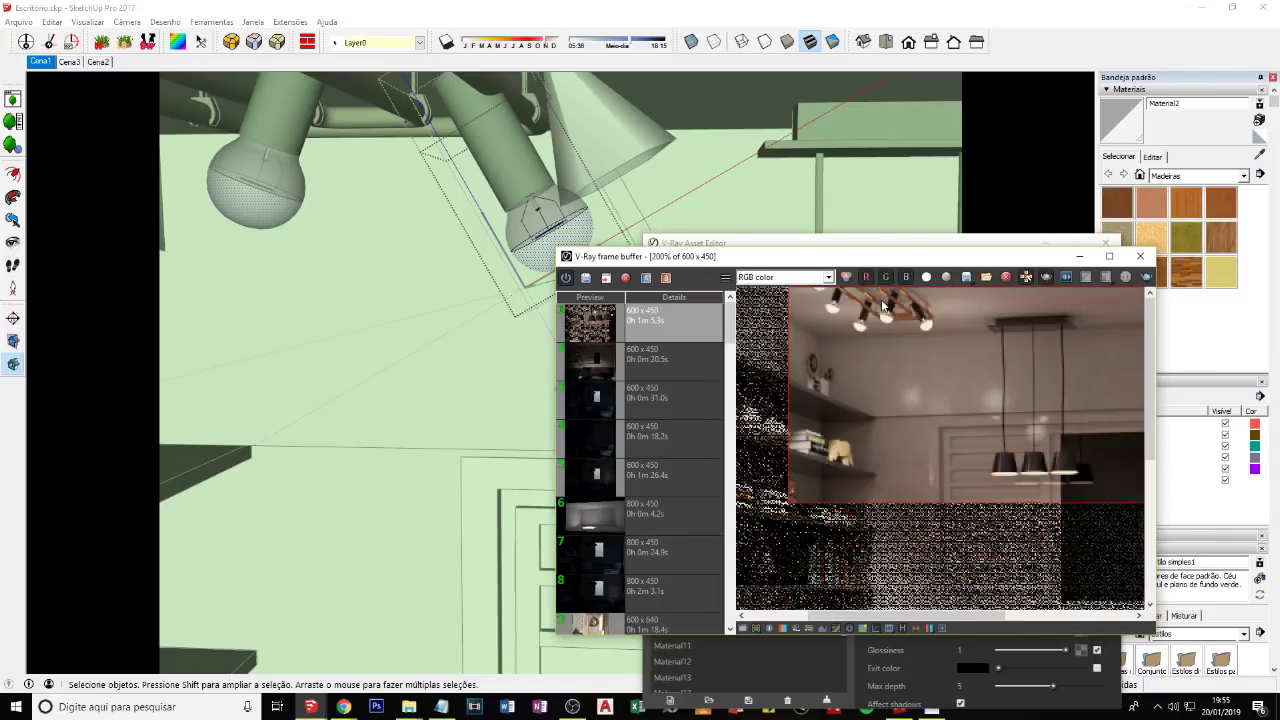
scroll(914, 368, down, 2)
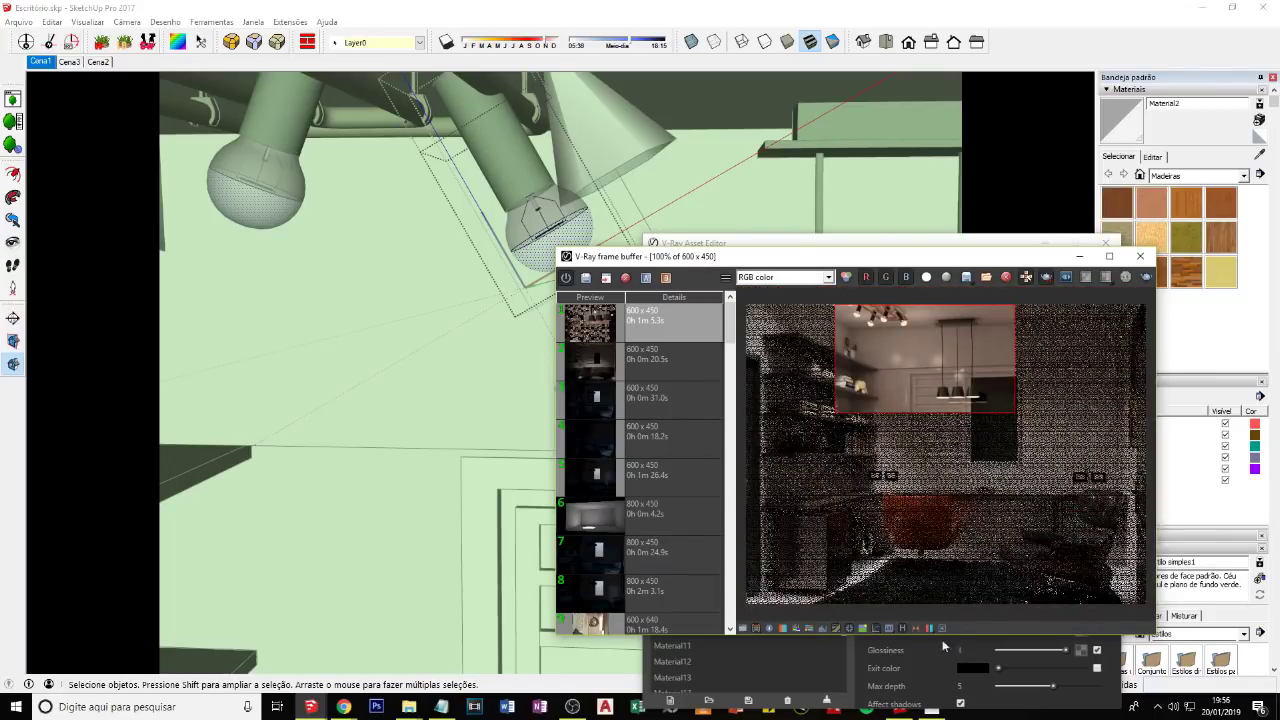
click(1052, 243)
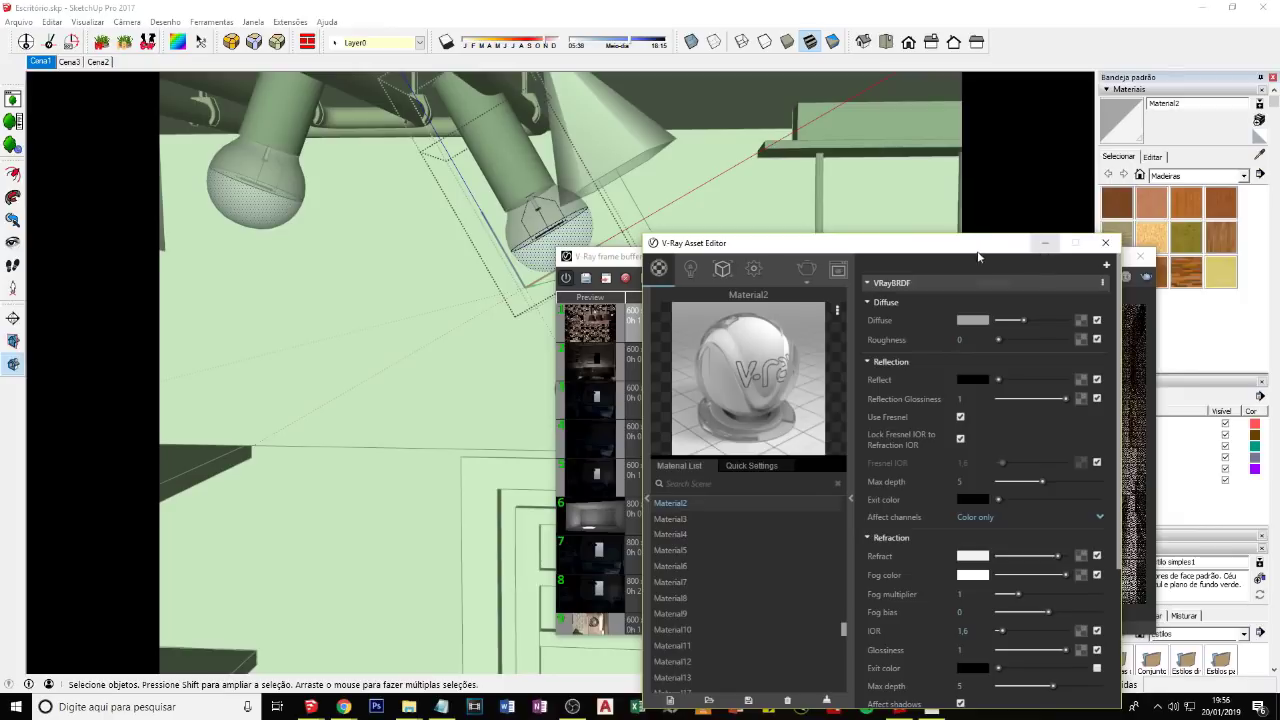
Step: Uncover the angled bulb lamp and open Material2's V-Ray material settings
click(1044, 242)
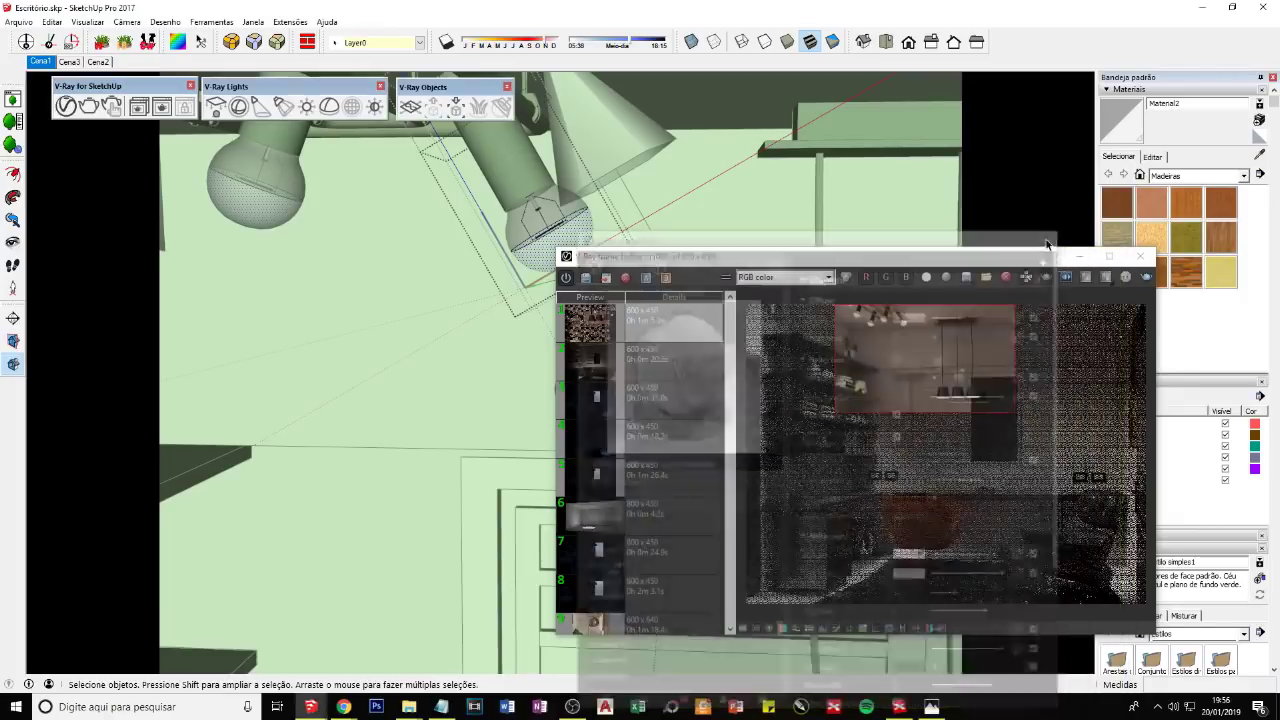
click(1074, 262)
middle_drag(591, 254, 670, 258)
key(b)
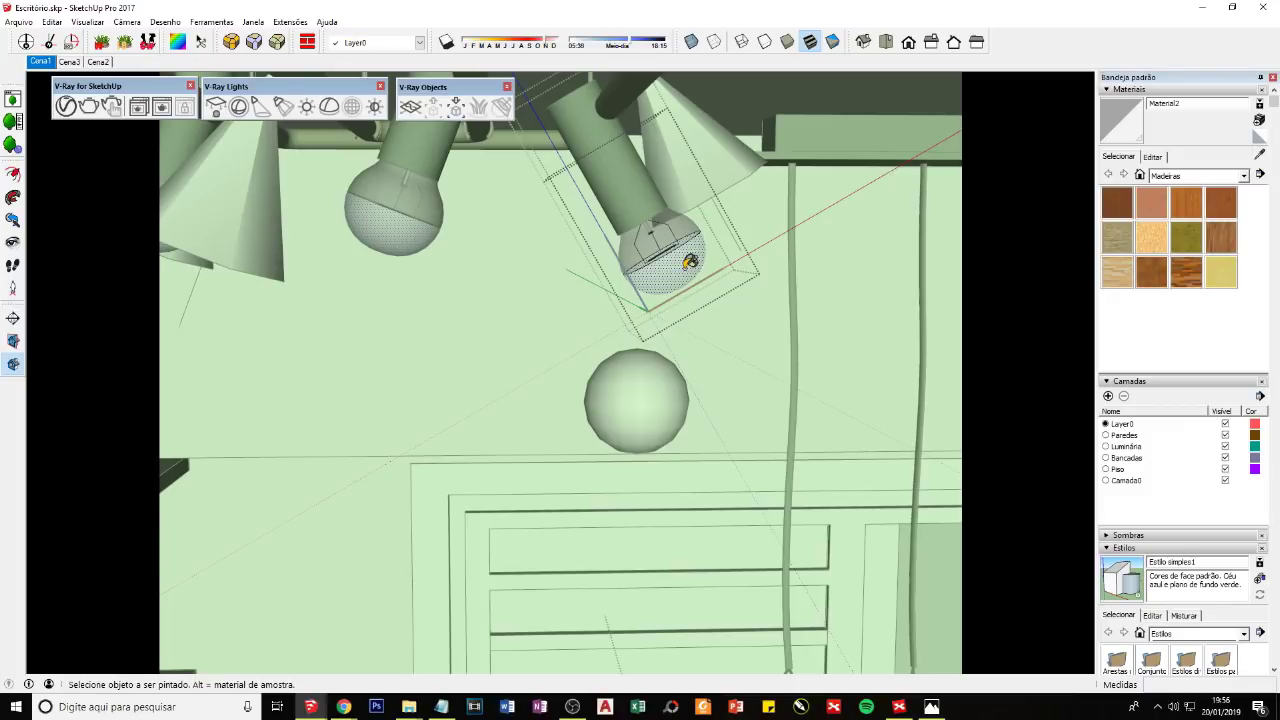
middle_drag(643, 254, 623, 250)
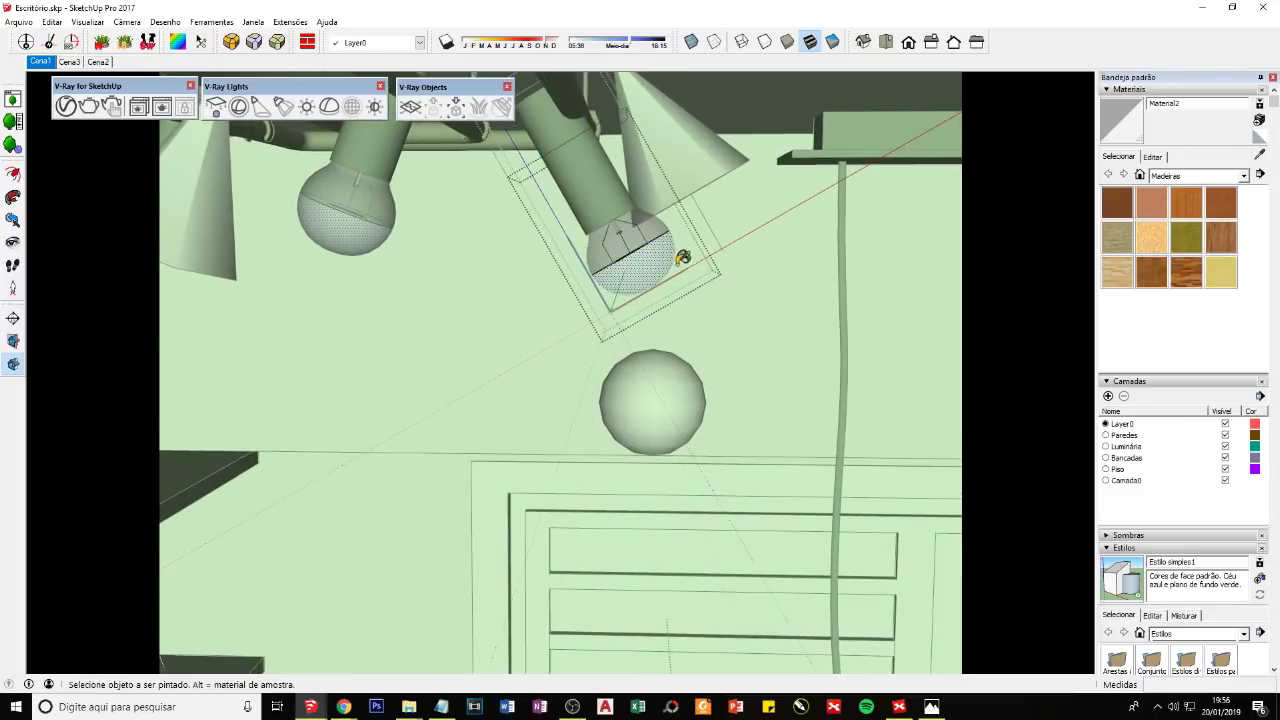
click(66, 105)
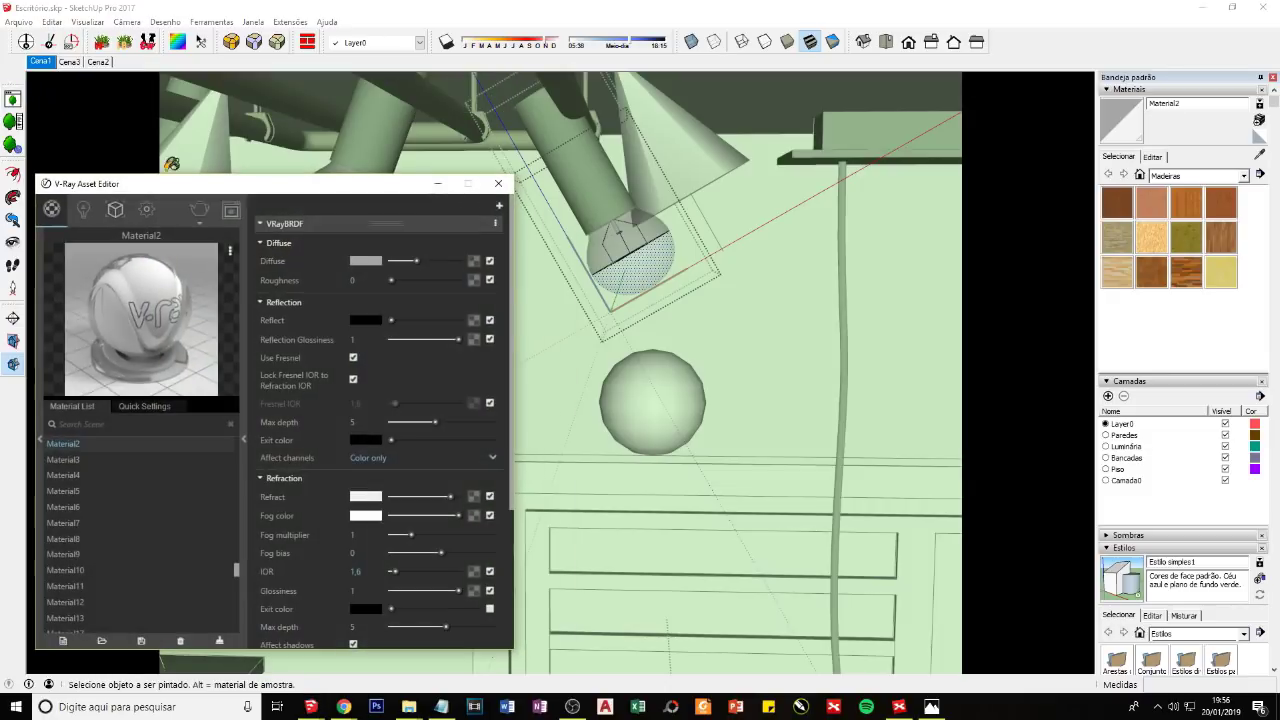
drag(186, 184, 818, 172)
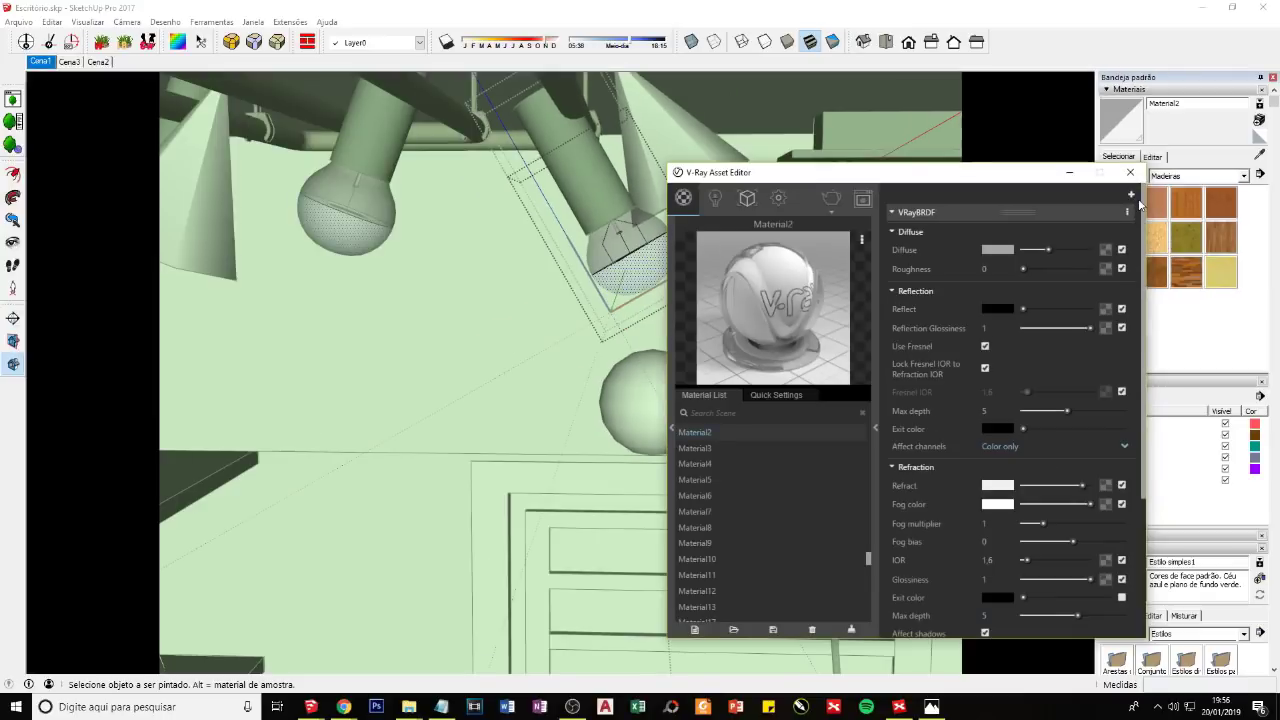
Step: Add an Emissive layer to Material2 with intensity 6
click(1132, 198)
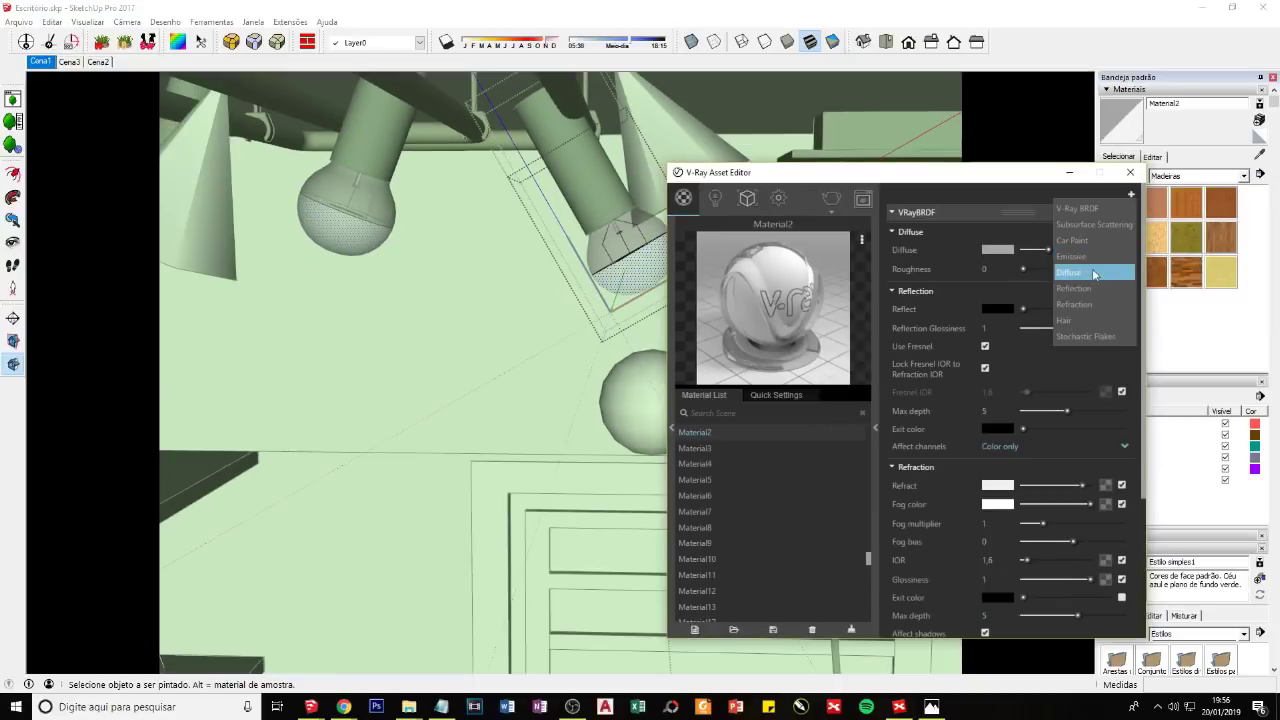
click(1082, 262)
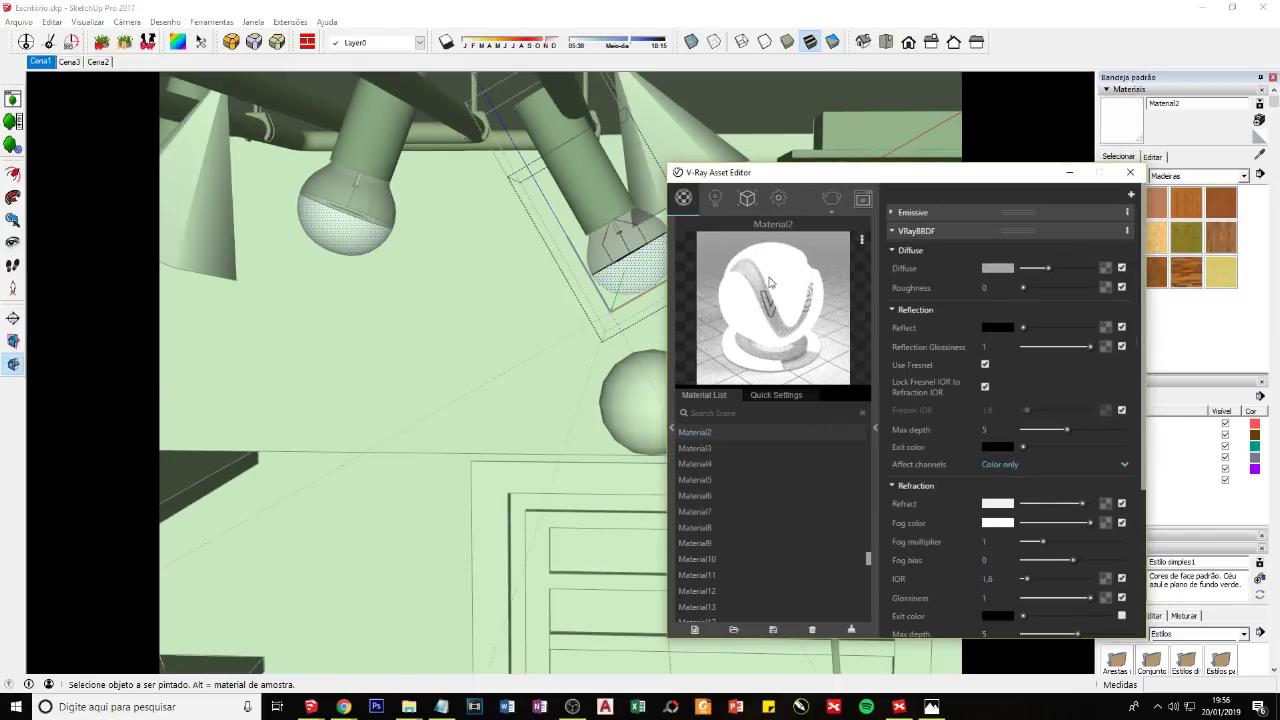
click(908, 214)
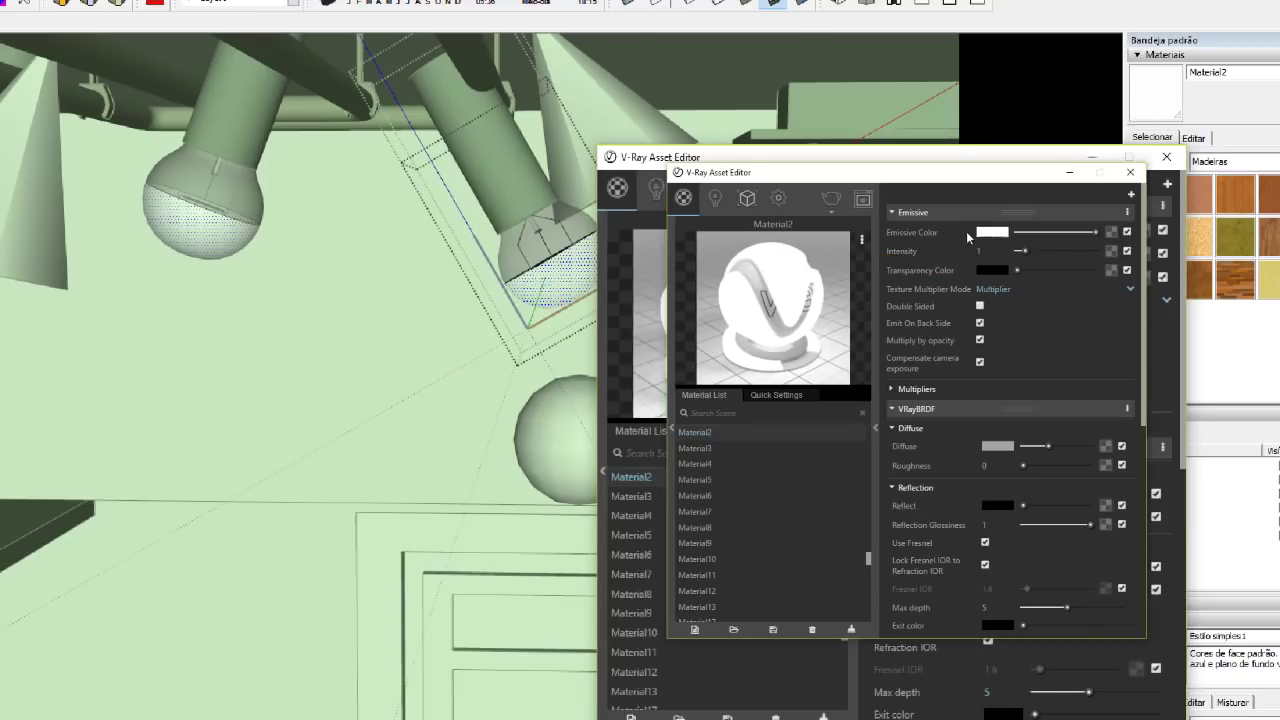
double_click(972, 251)
text(6)
key(Return)
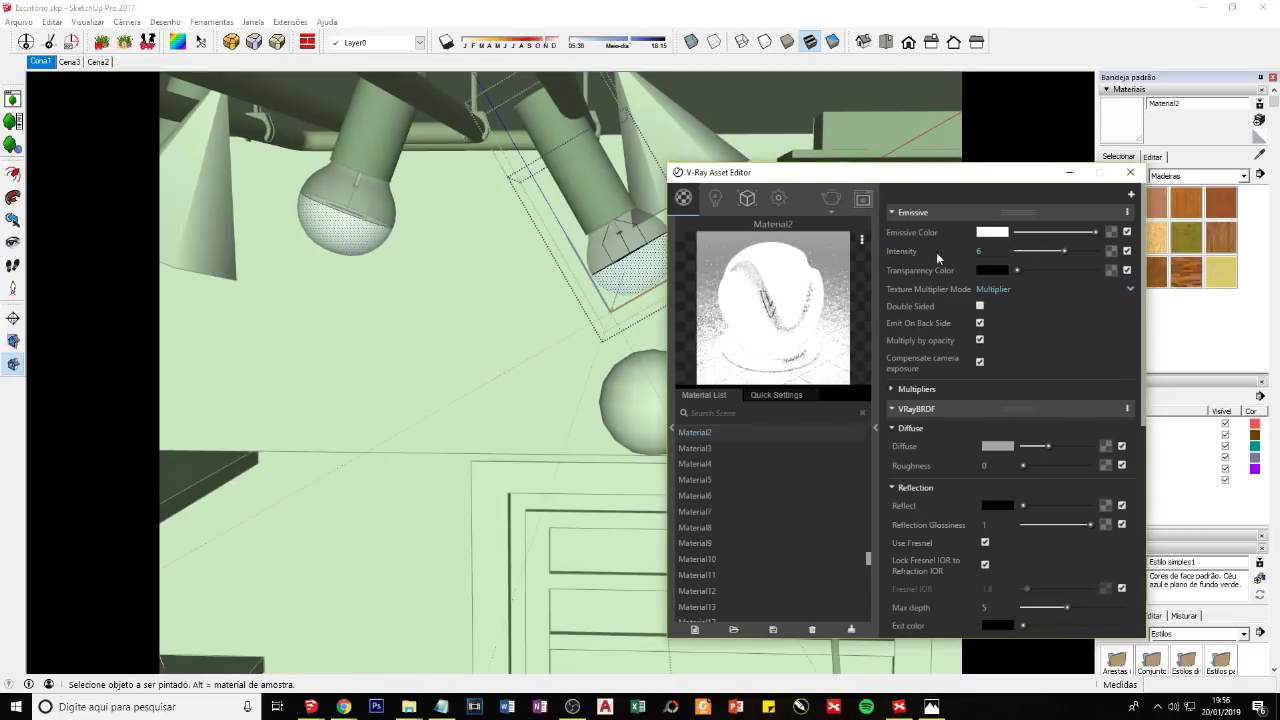
Step: Set Material2's Emissive colour to light peach (255, 222, 159)
click(988, 236)
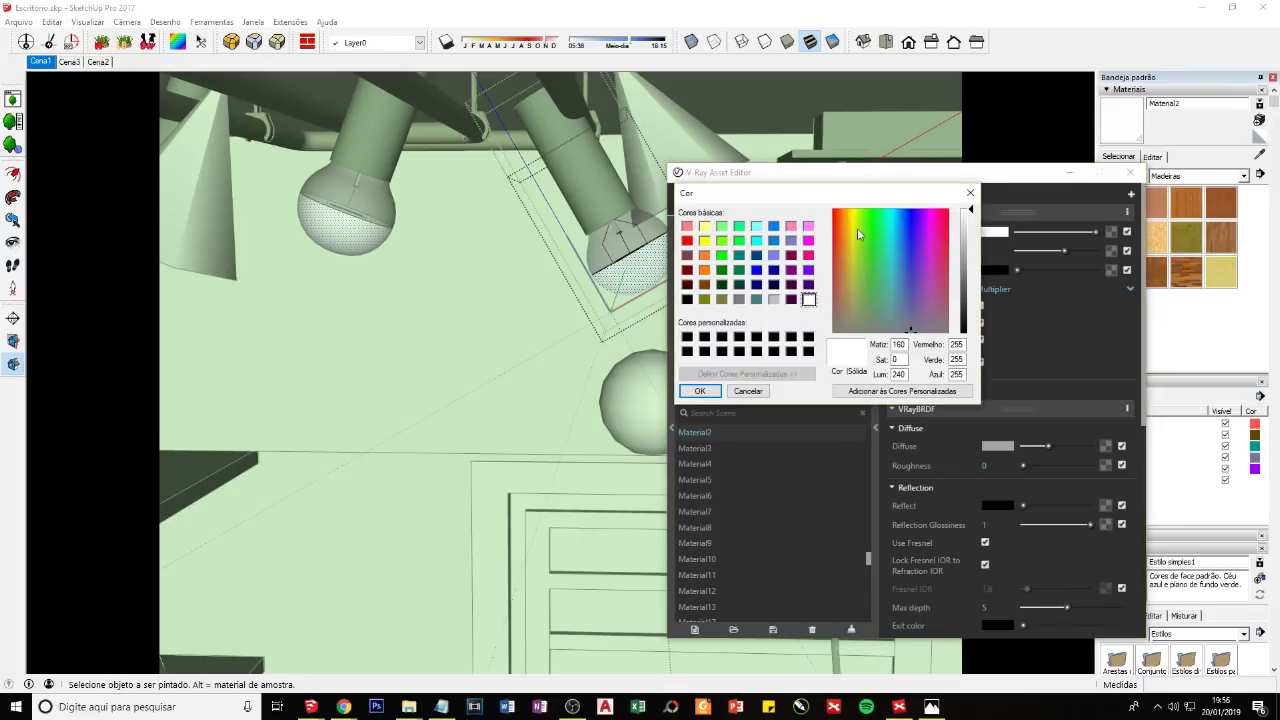
drag(857, 233, 846, 212)
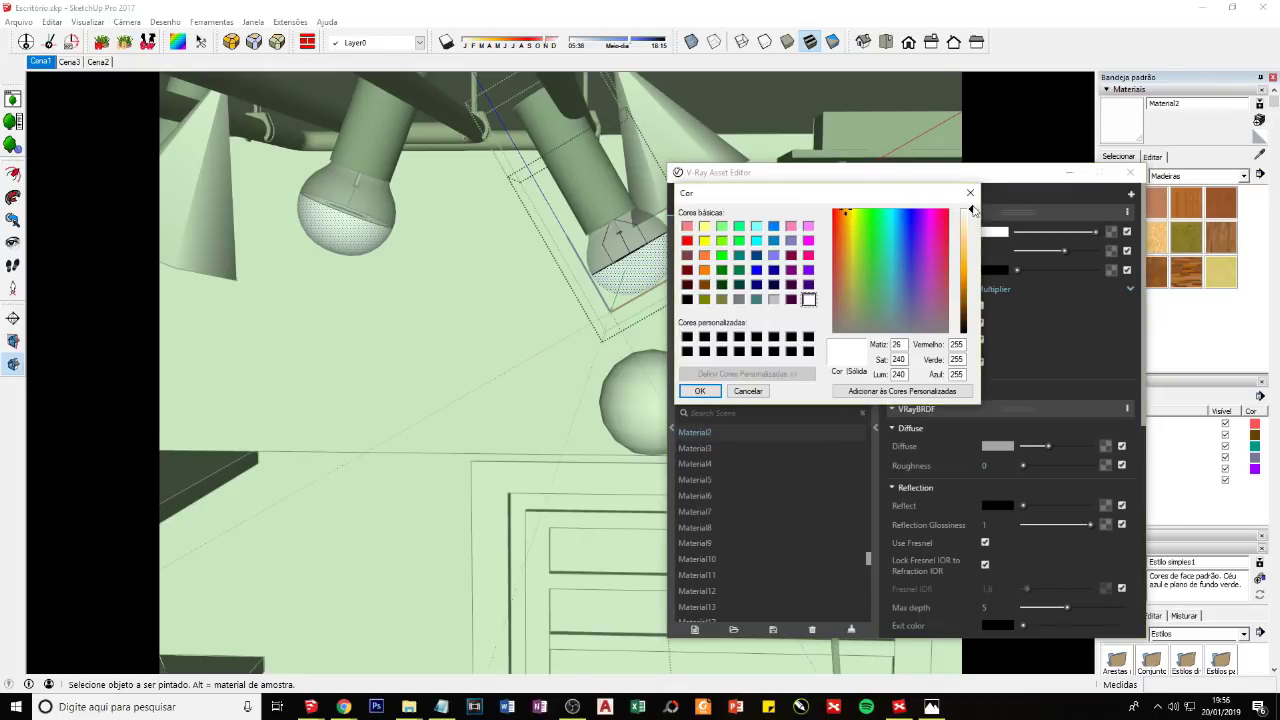
drag(973, 210, 970, 232)
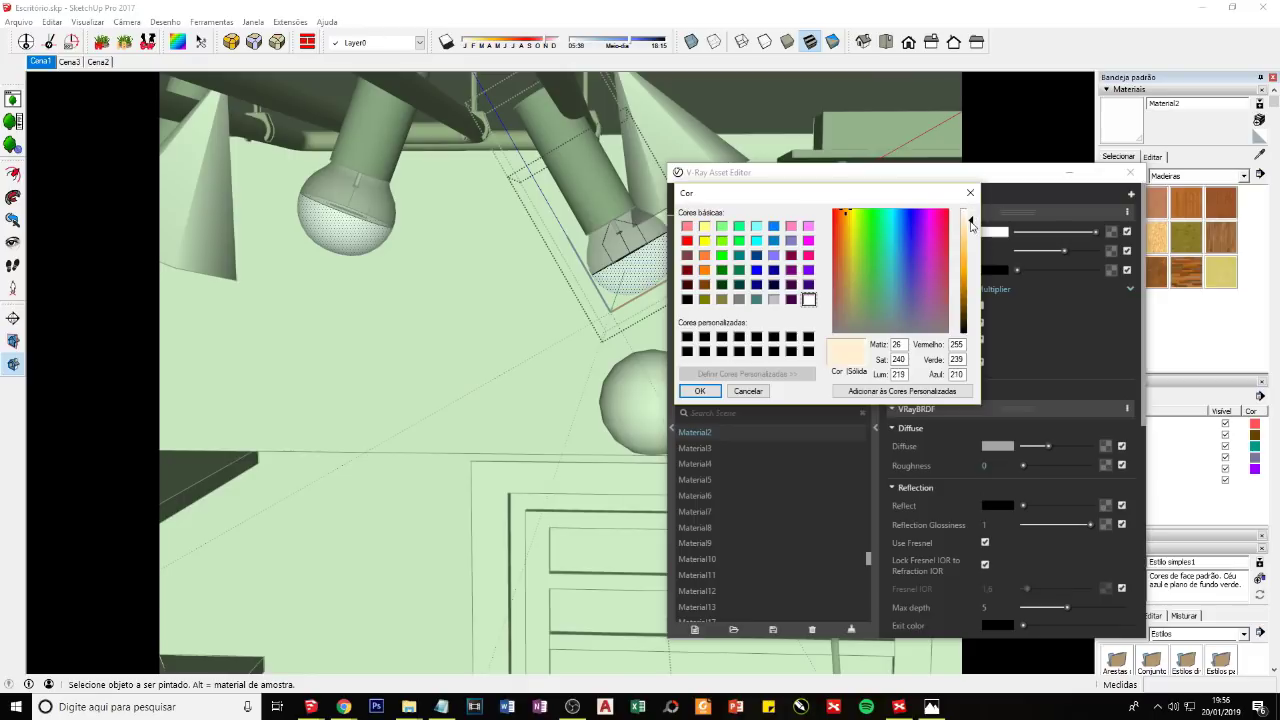
click(700, 391)
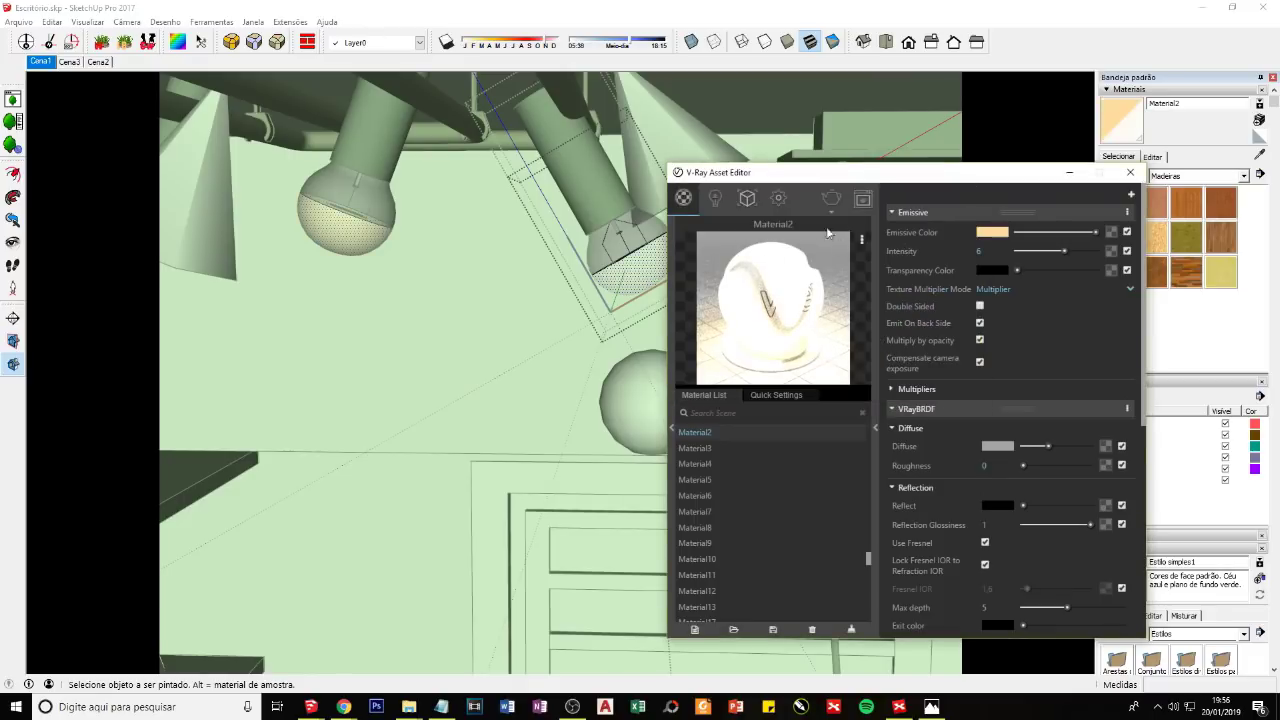
drag(876, 176, 476, 223)
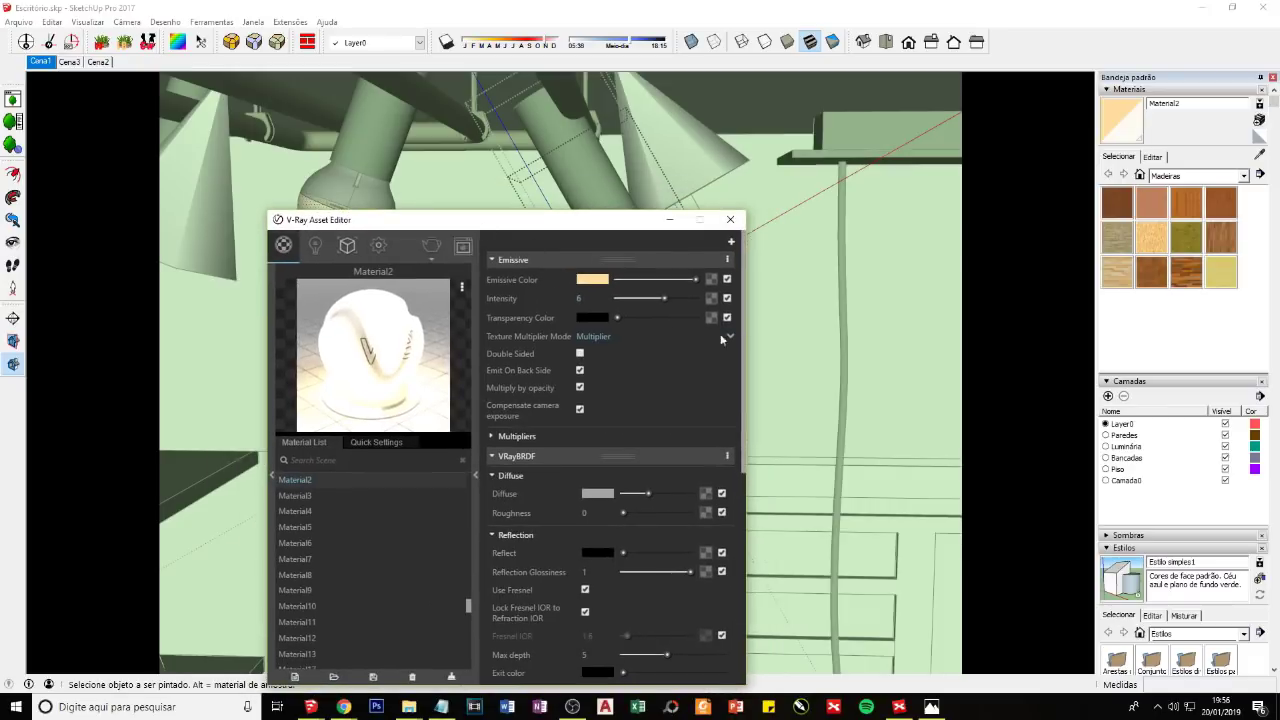
mouse_move(880, 490)
middle_down()
mouse_move(808, 416)
mouse_move(908, 332)
middle_up()
key(space)
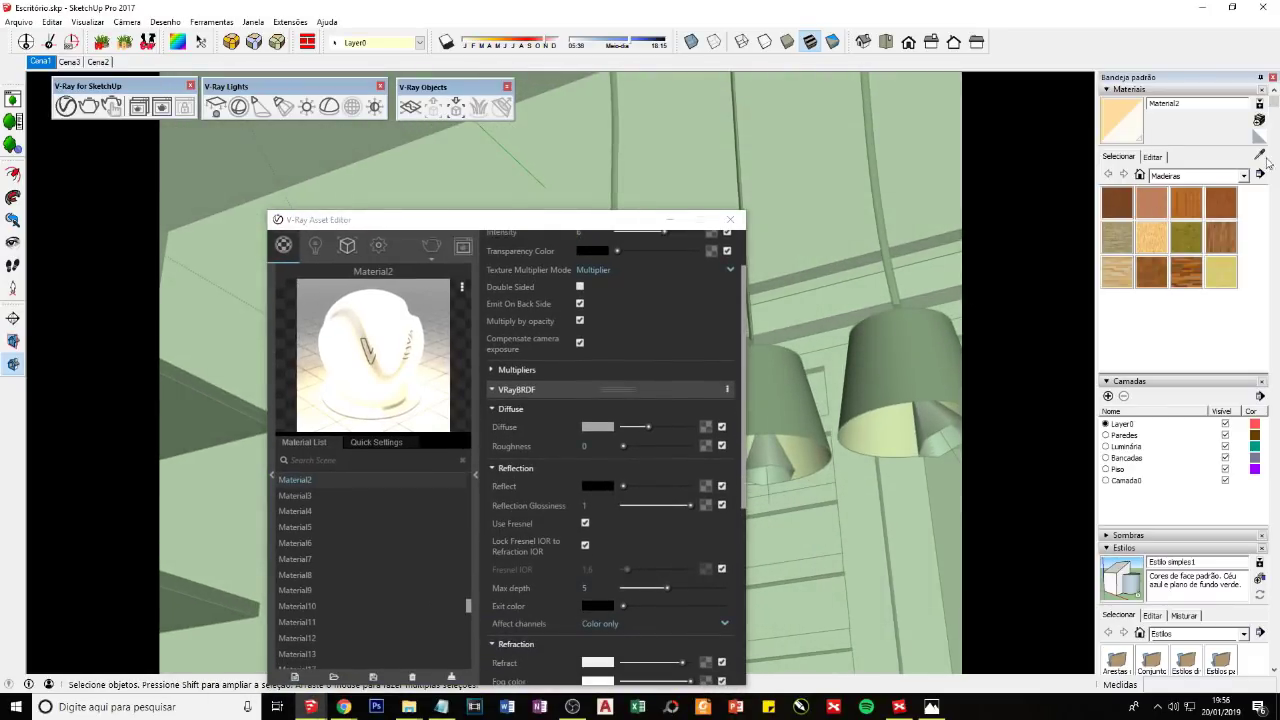
Step: Sample the hanging lampshade's Translucent_Glass_Blue material to review its emissive glow
click(1259, 154)
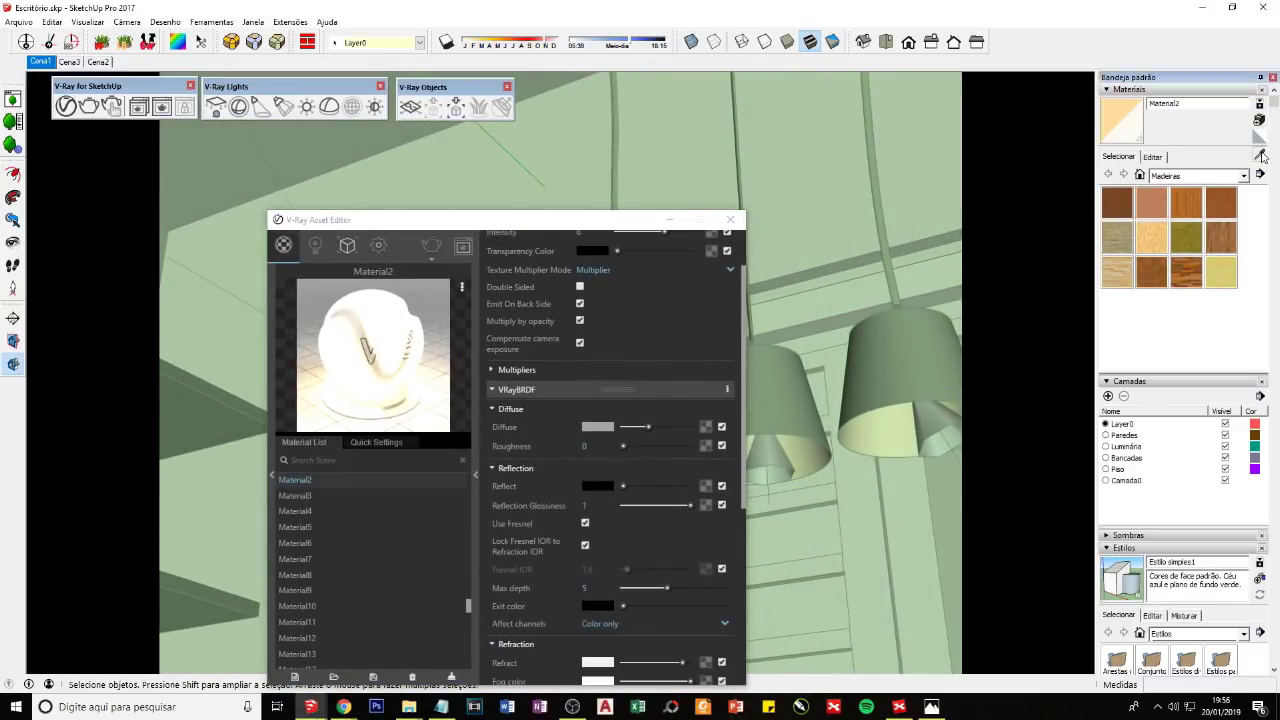
click(881, 434)
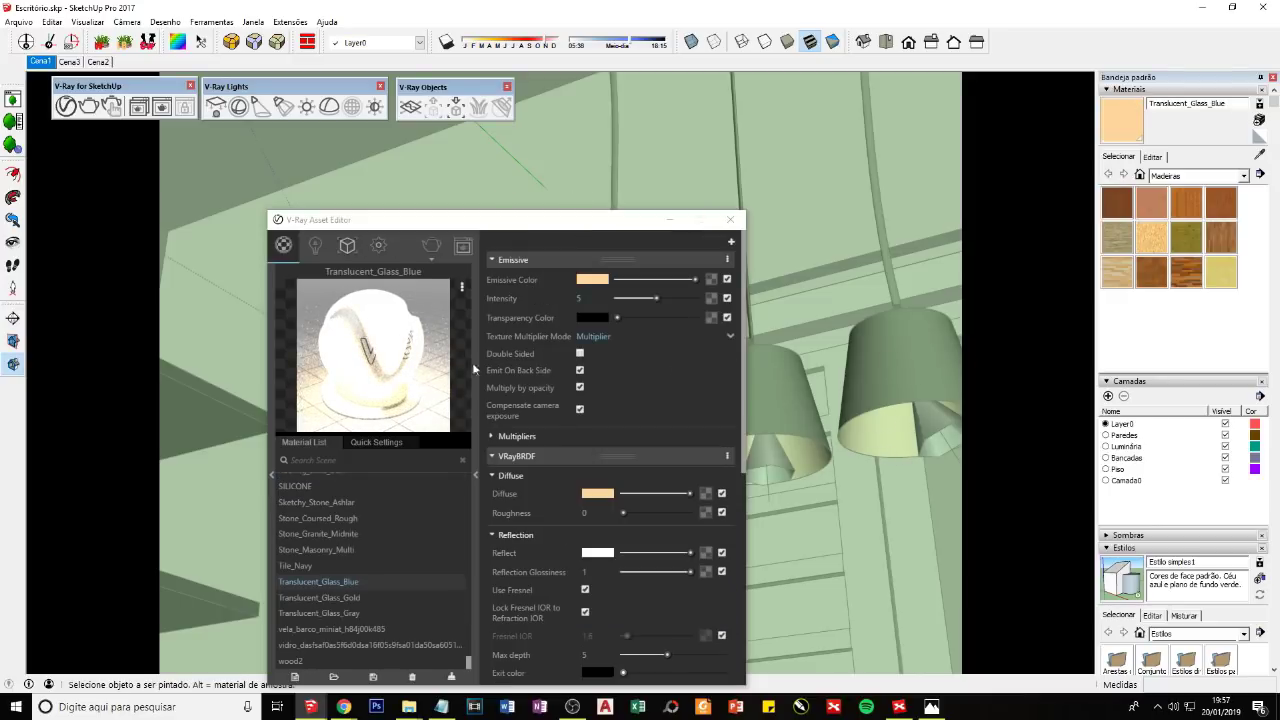
click(590, 288)
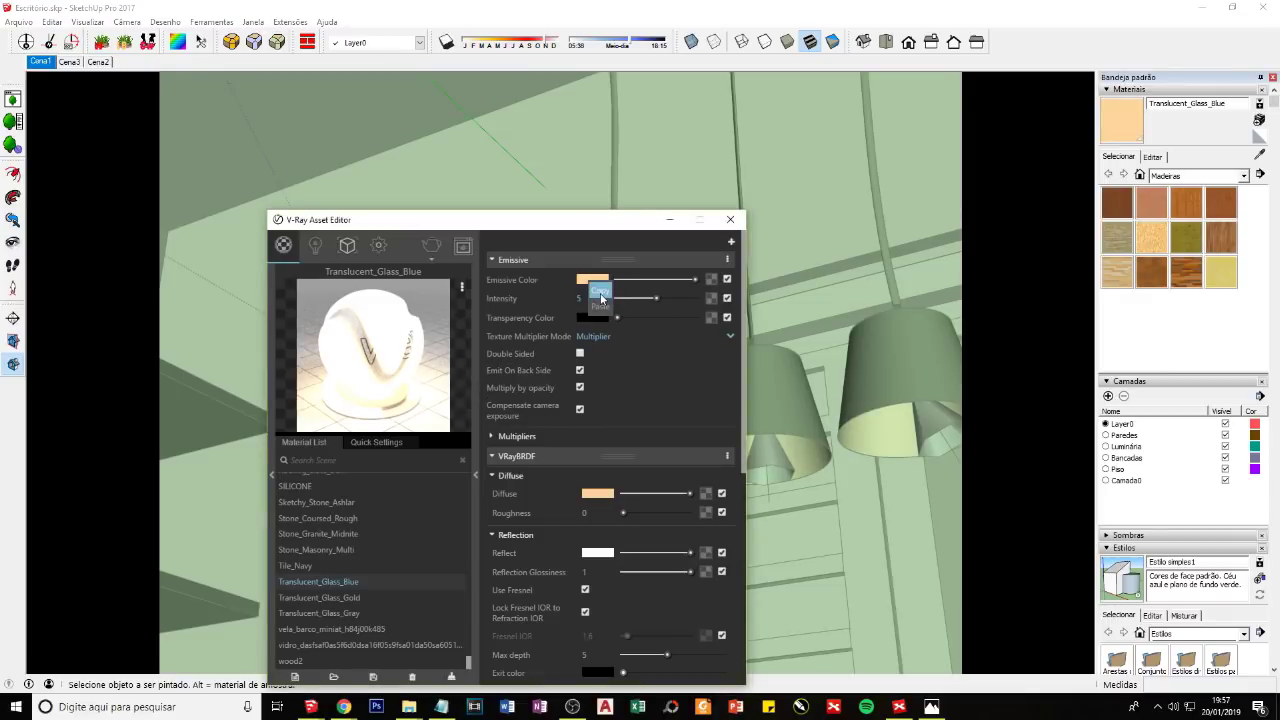
mouse_move(728, 120)
middle_down()
mouse_move(1051, 348)
mouse_move(760, 165)
mouse_move(936, 344)
middle_up()
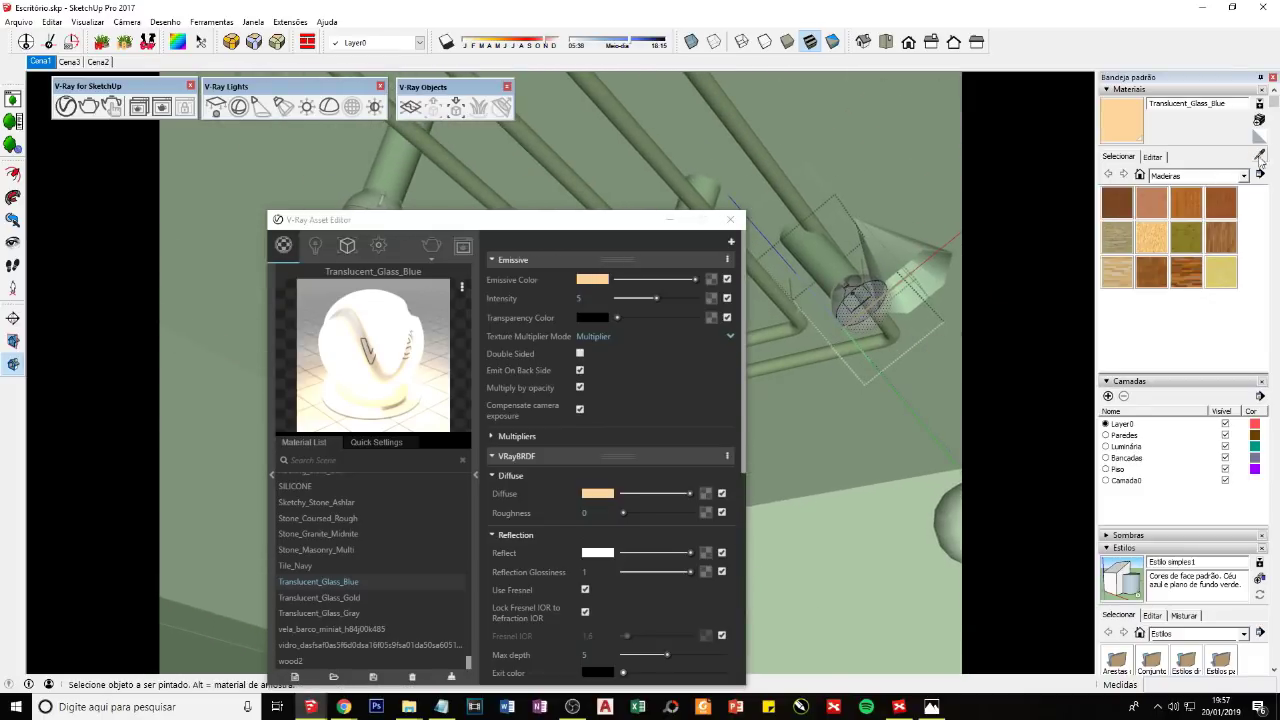
Step: Reload Material2 and paste the matching peach colour into its Emissive Color swatch
alt+click(862, 300)
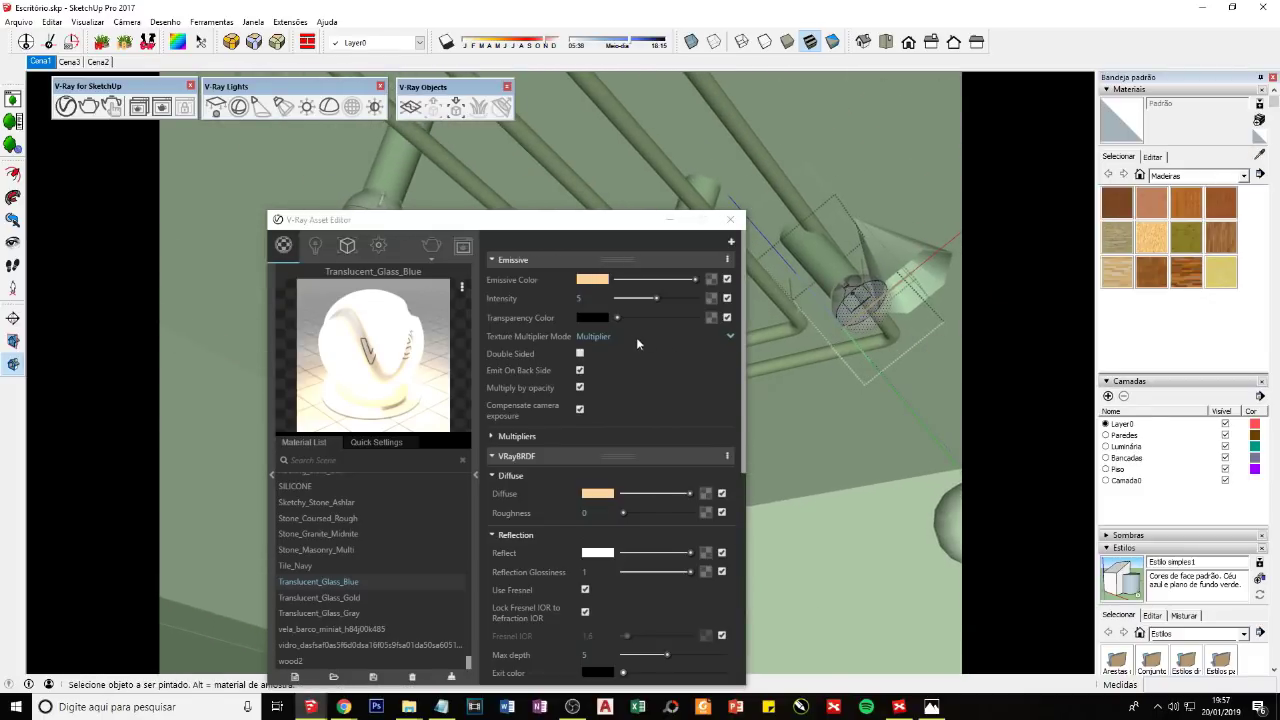
alt+click(880, 312)
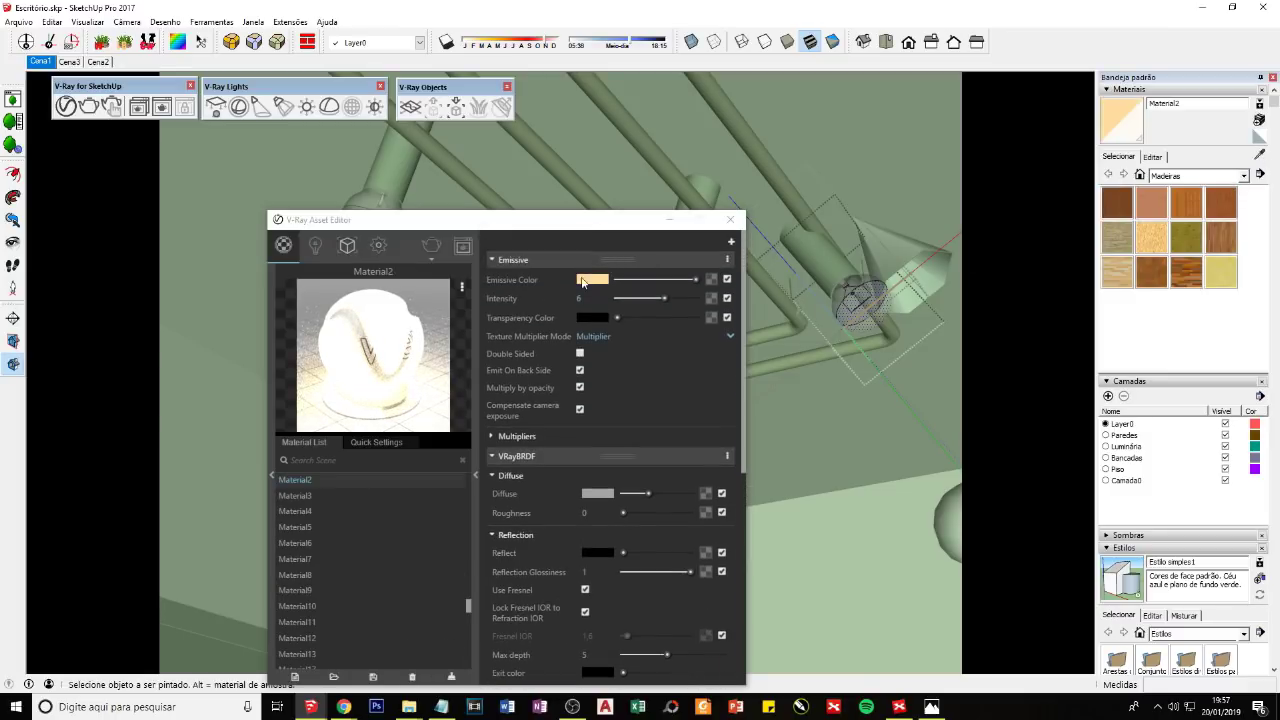
right_click(586, 283)
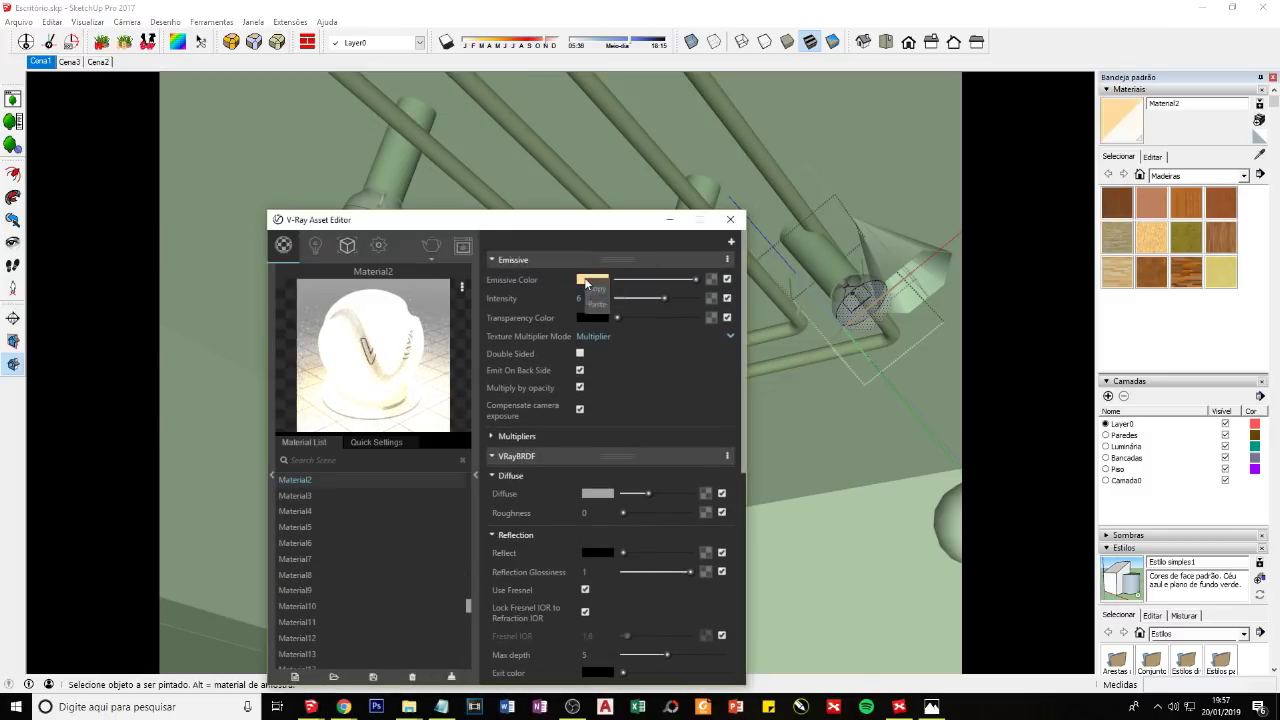
click(596, 303)
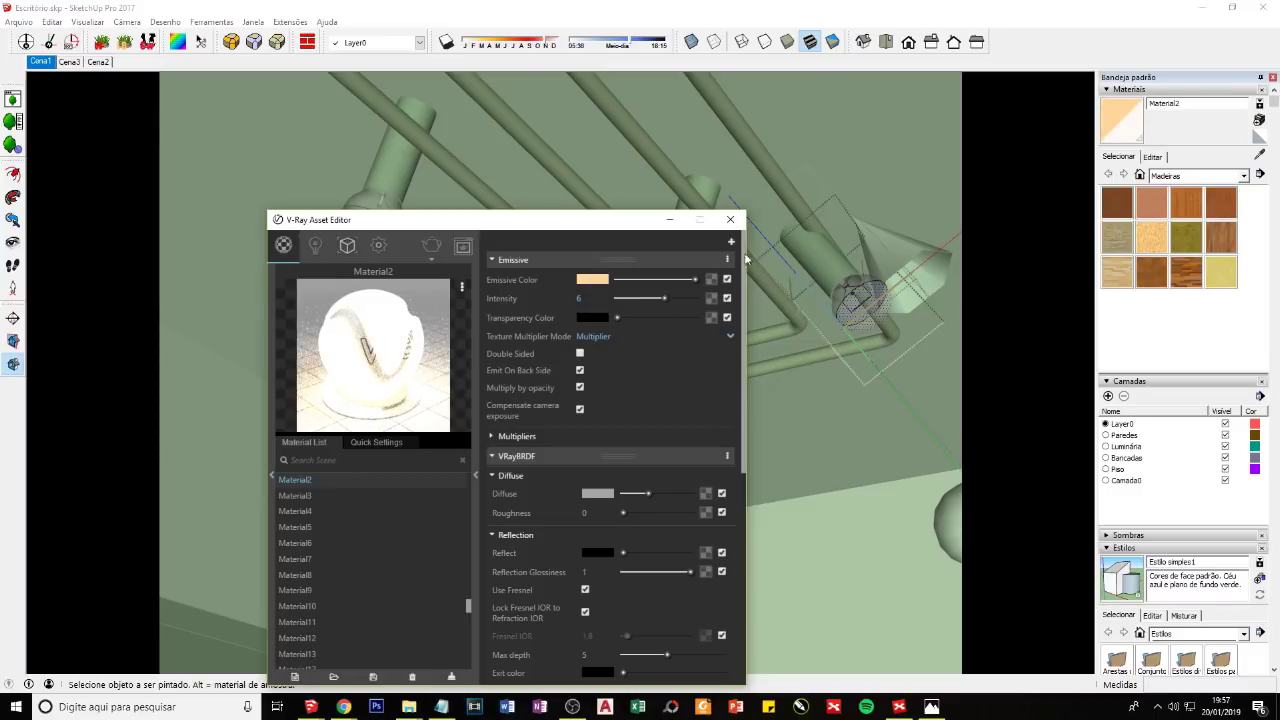
Step: Close the Asset Editor, zoom out, and reopen the V-Ray frame buffer with its render history
click(730, 219)
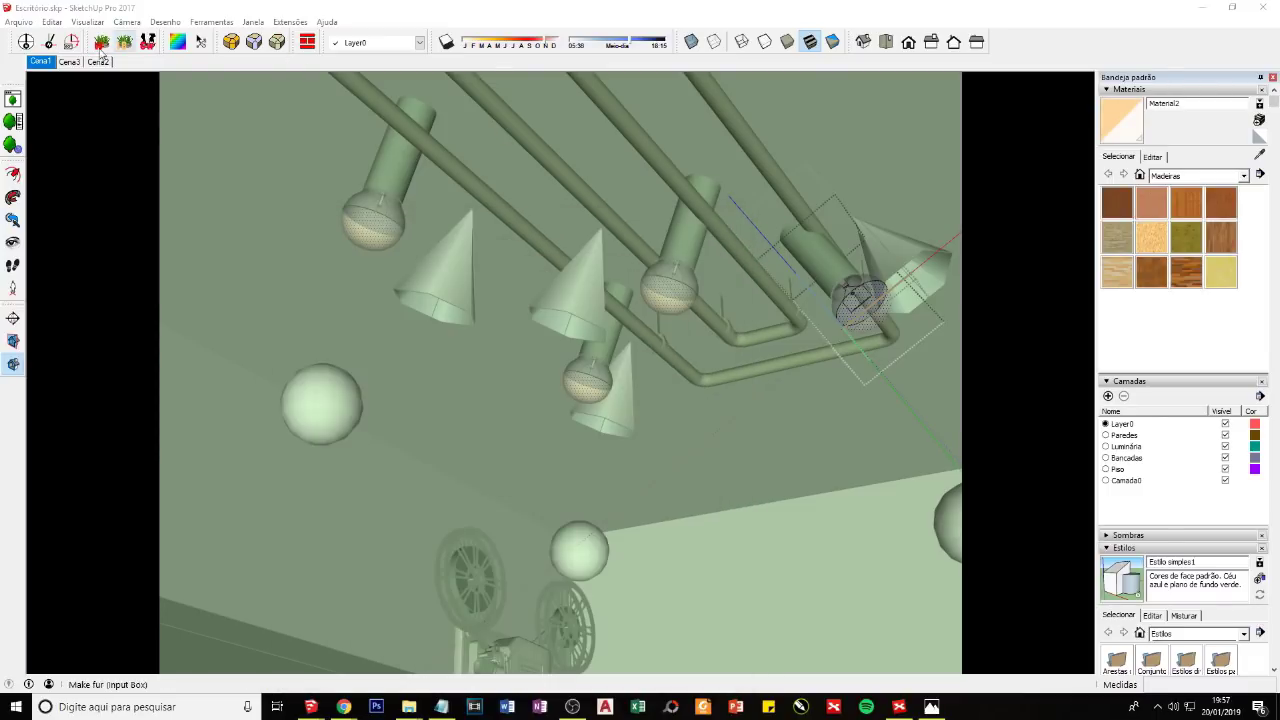
key(b)
scroll(700, 480, down, 5)
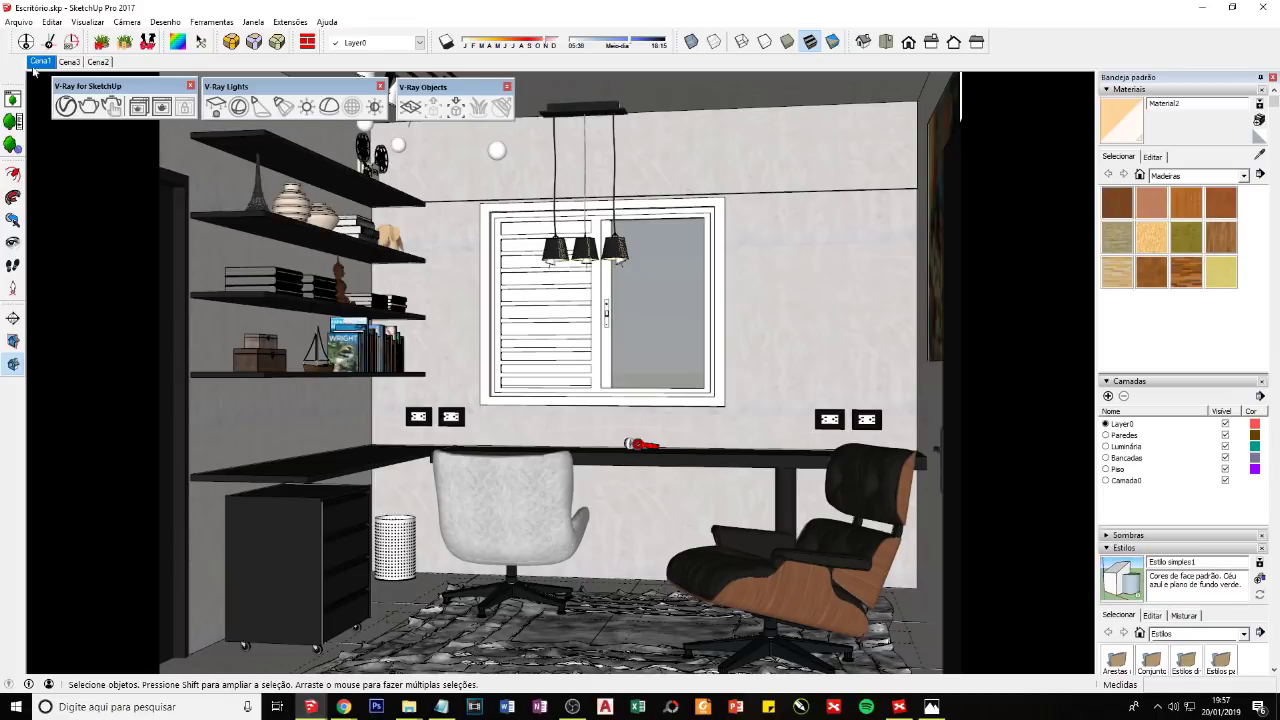
click(138, 106)
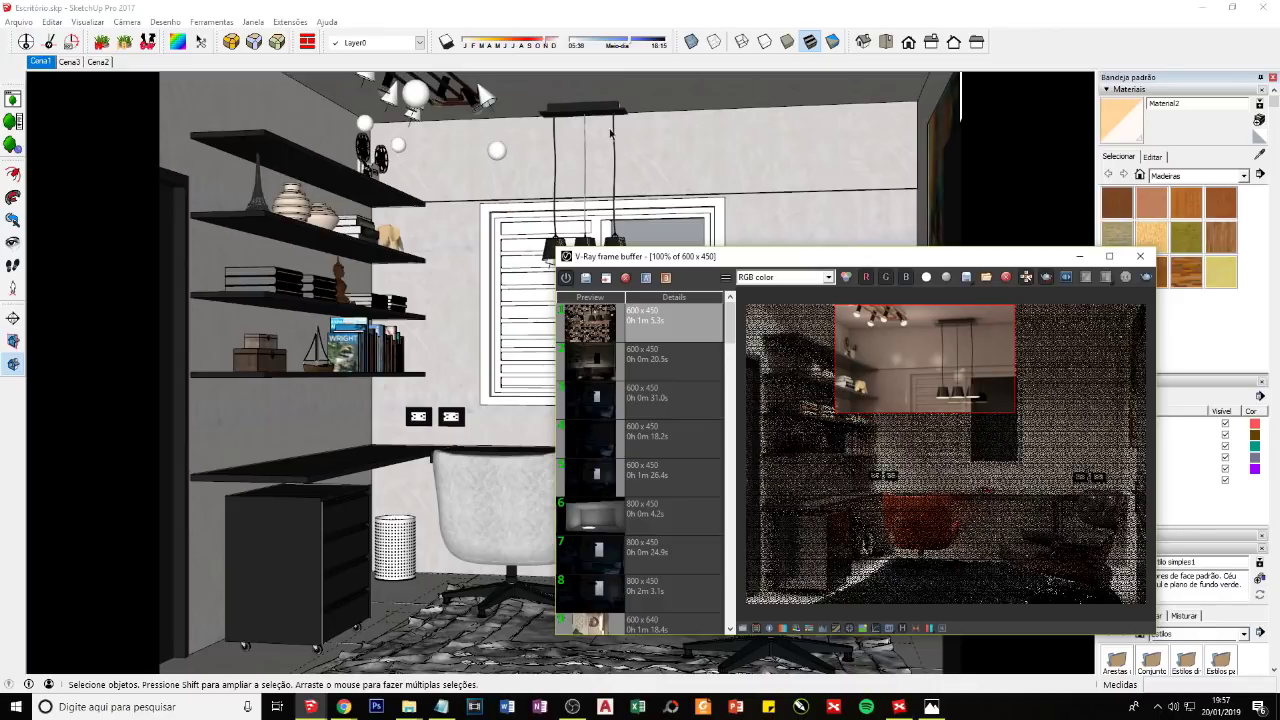
Step: Enable Progressive rendering in V-Ray Settings and bring the frame buffer forward
click(37, 103)
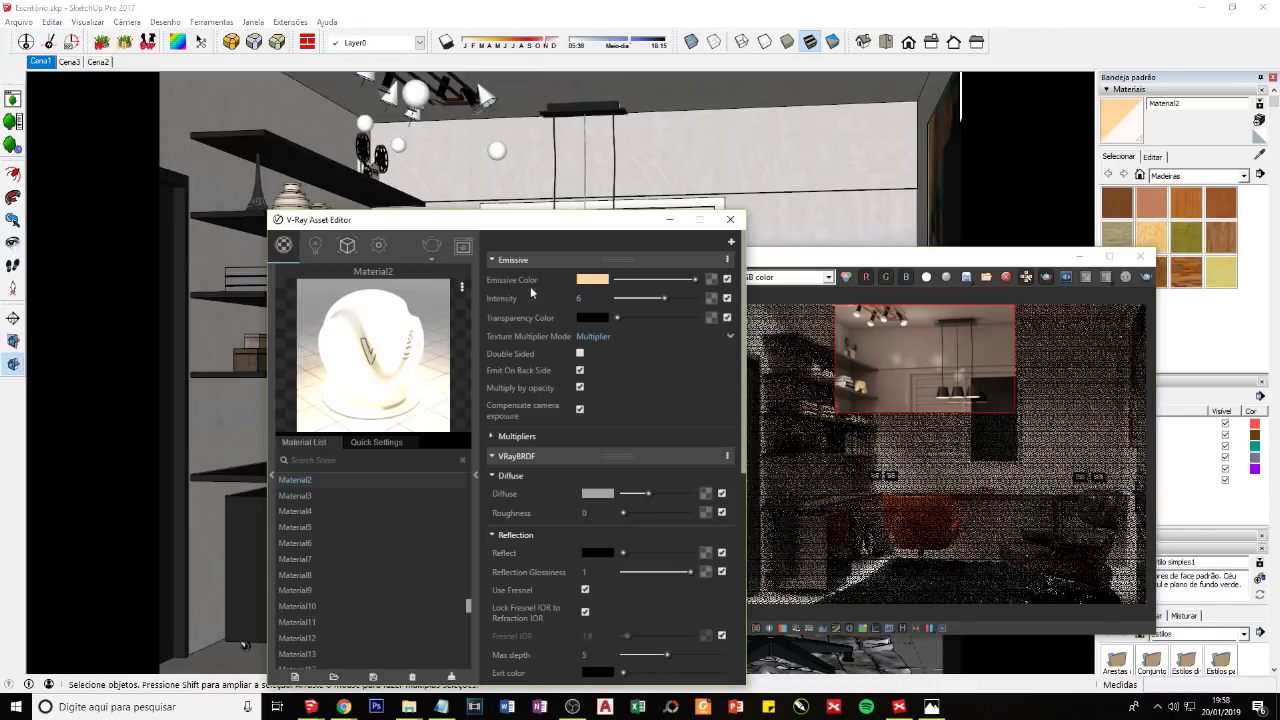
click(382, 247)
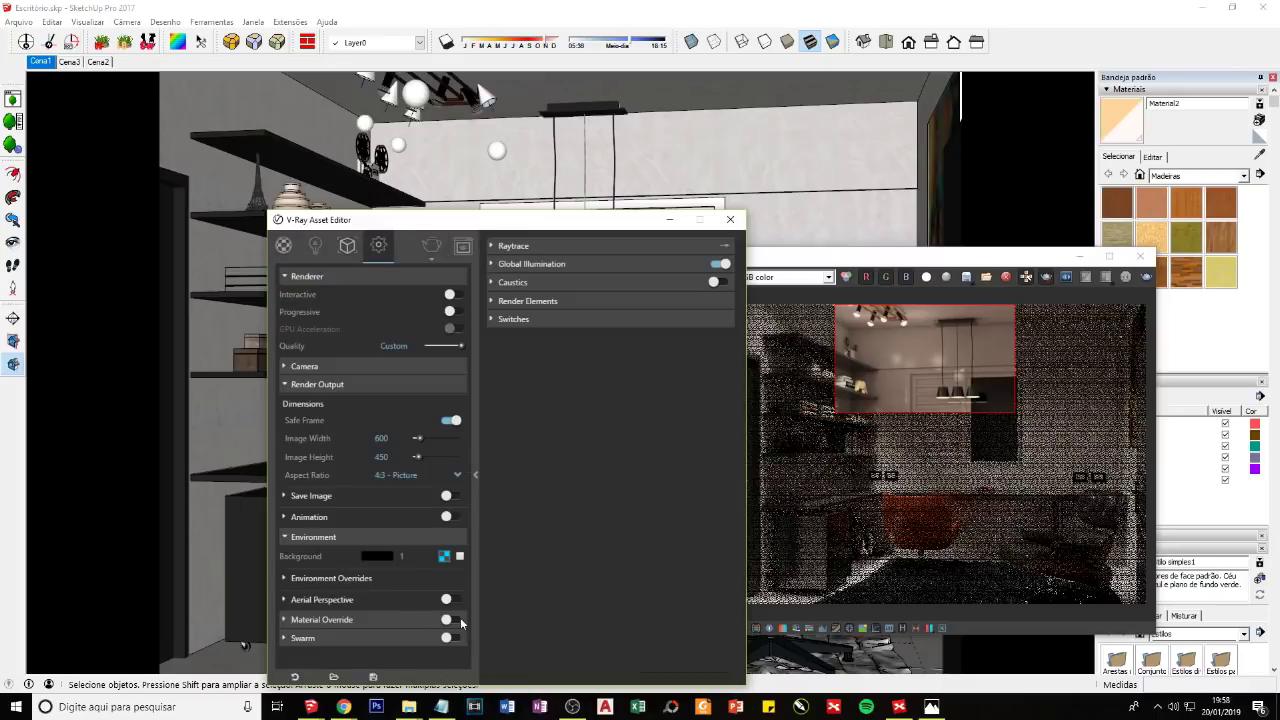
drag(448, 222, 352, 120)
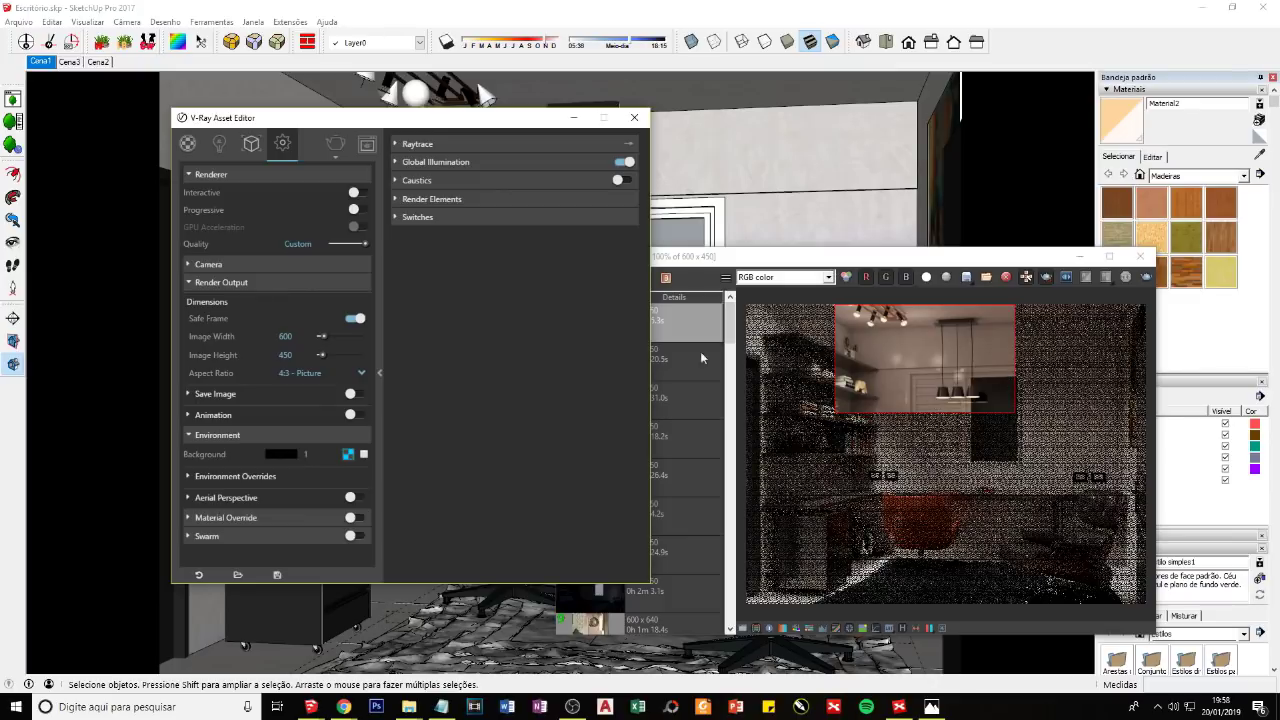
click(355, 209)
click(1047, 281)
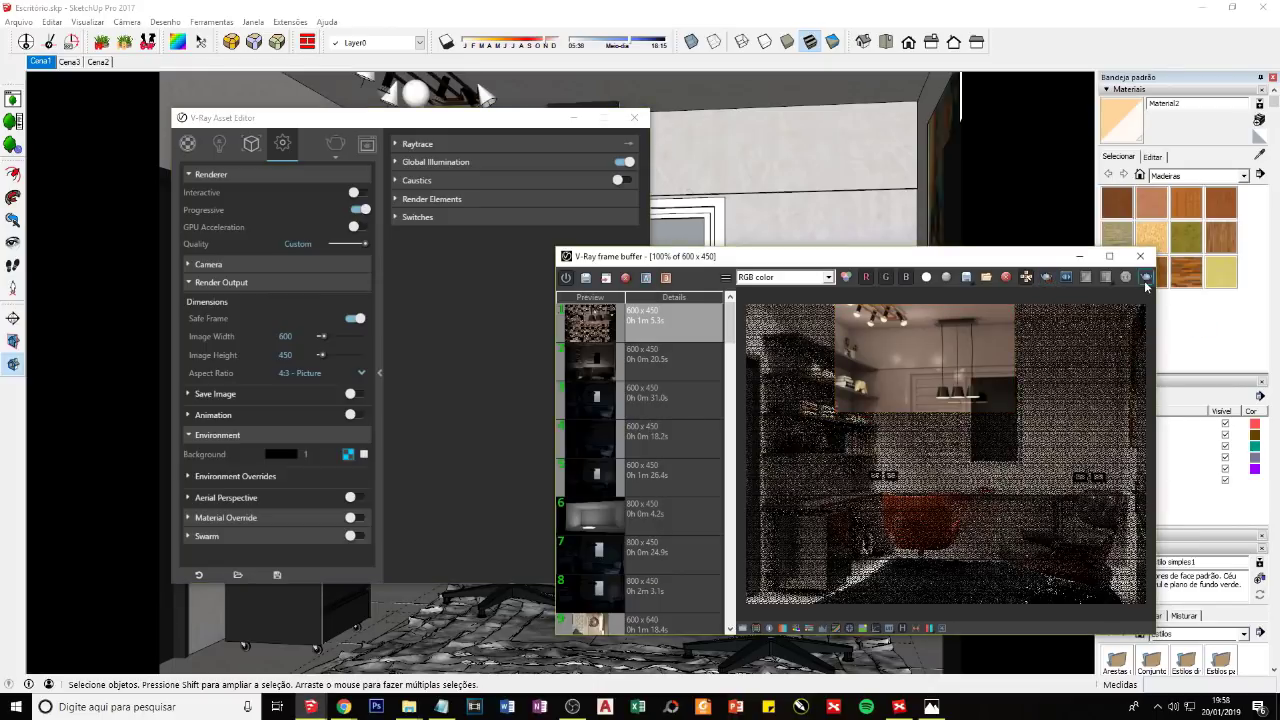
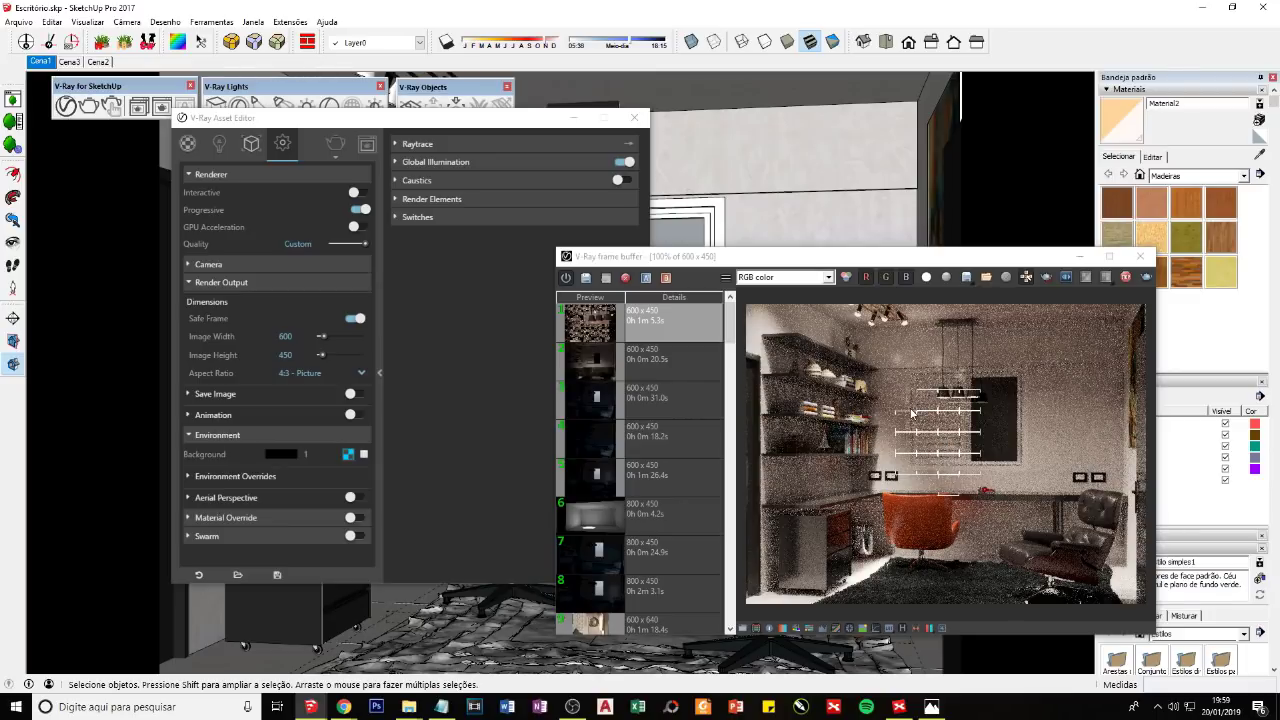
Step: Re-render the office scene to a clean 600 × 450 V-Ray image, then close the Asset Editor
click(1126, 277)
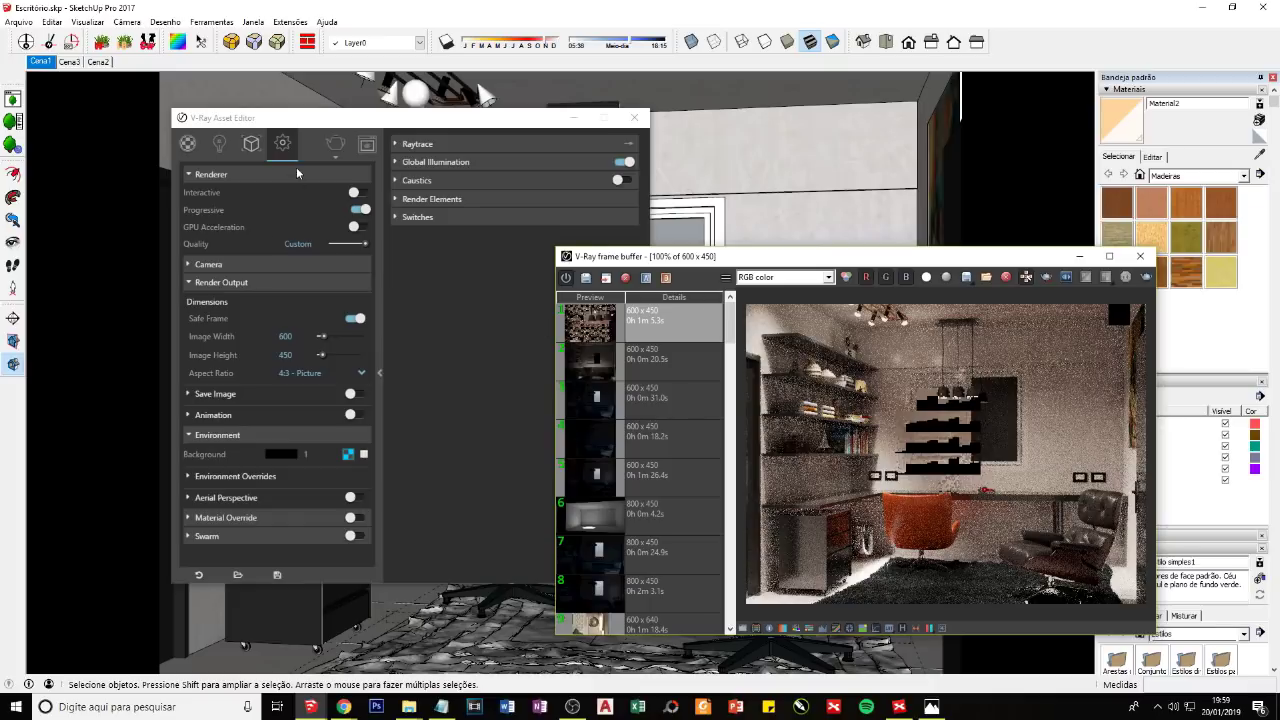
click(335, 144)
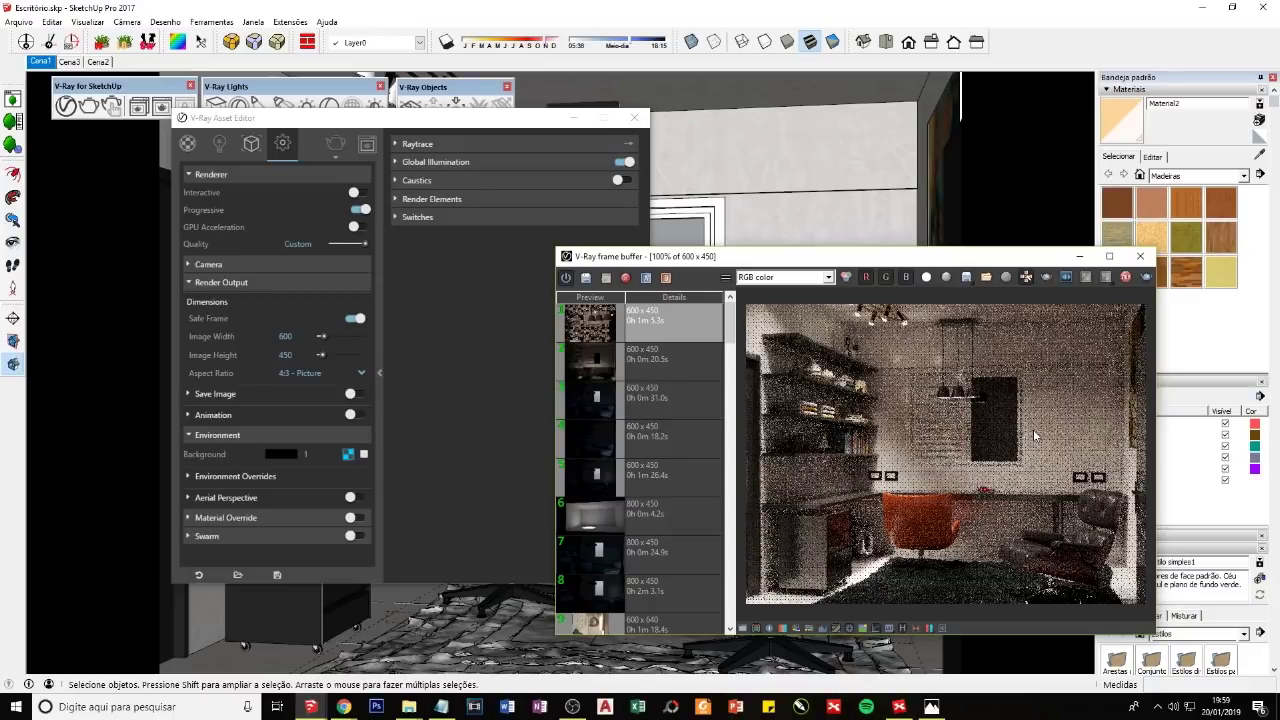
click(573, 117)
Step: Zoom and orbit up to a close view of the ceiling pipe rail and spot lamps
scroll(524, 170, up, 3)
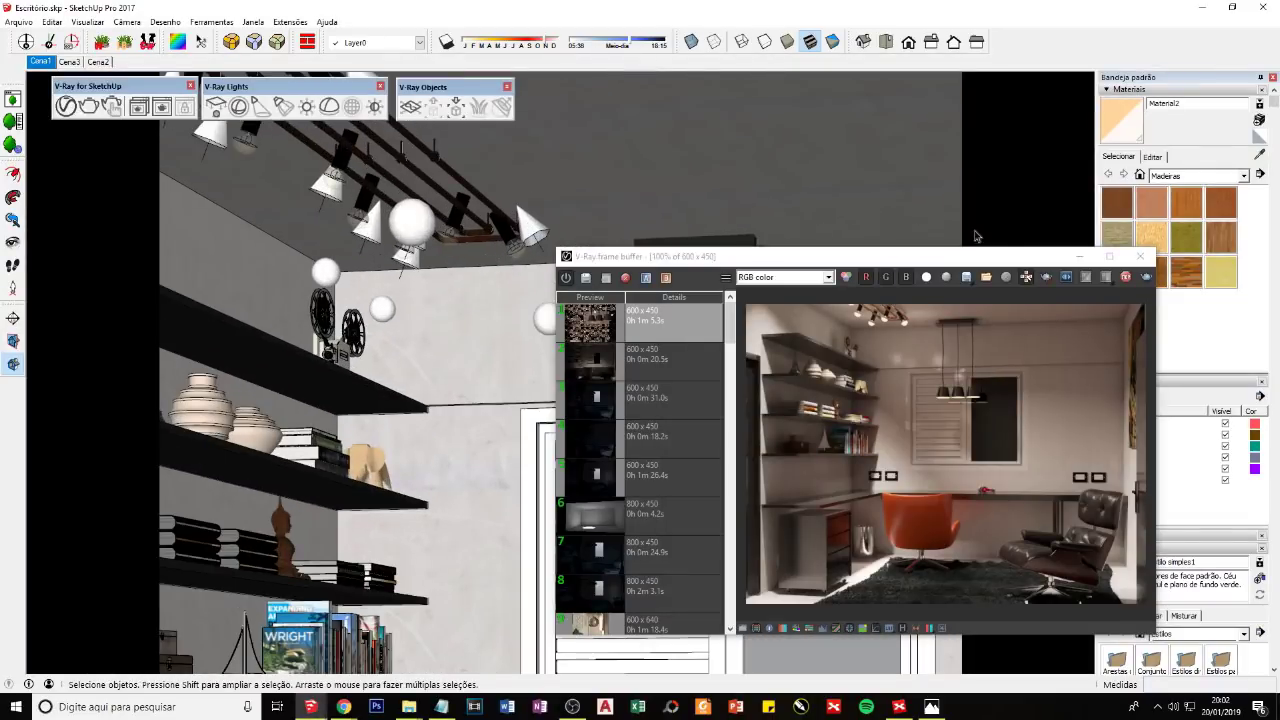
middle_drag(524, 170, 530, 200)
scroll(383, 175, up, 3)
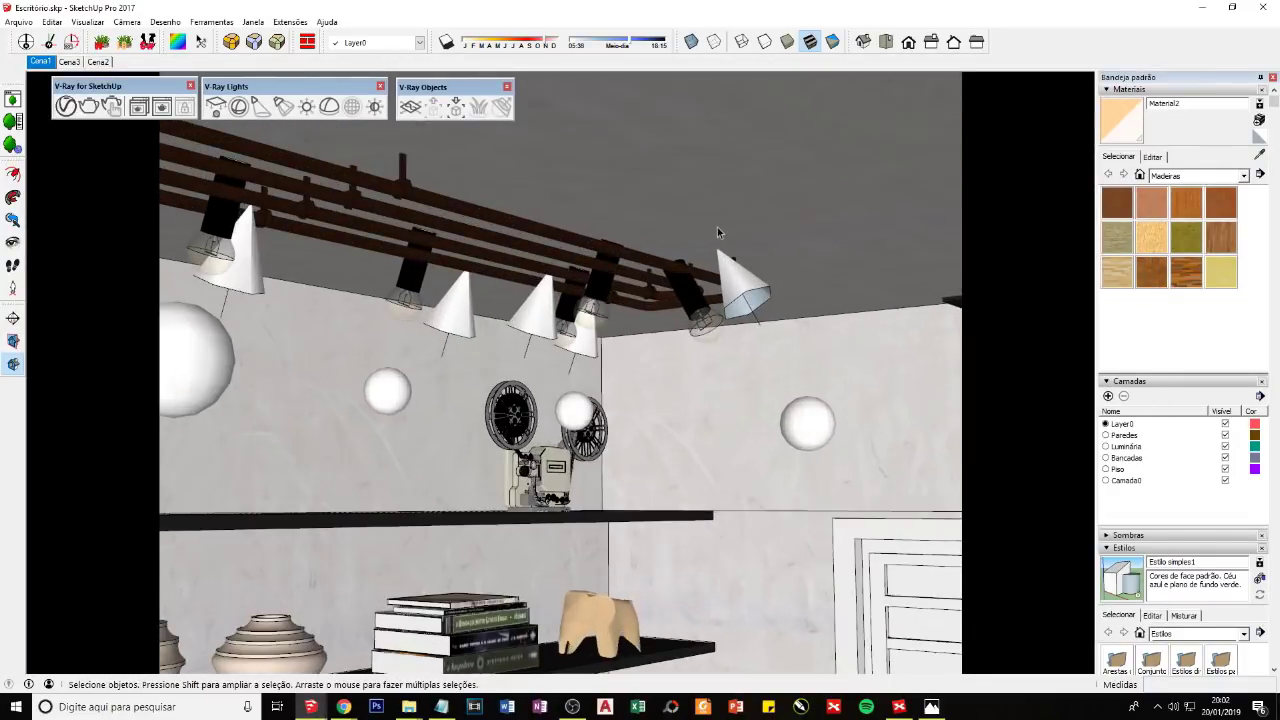
mouse_move(380, 130)
middle_down()
mouse_move(383, 175)
mouse_move(677, 318)
mouse_move(365, 350)
middle_up()
Step: Trial-move one ceiling spot lamp slightly lower with Move (M), then undo the move
click(365, 350)
key(m)
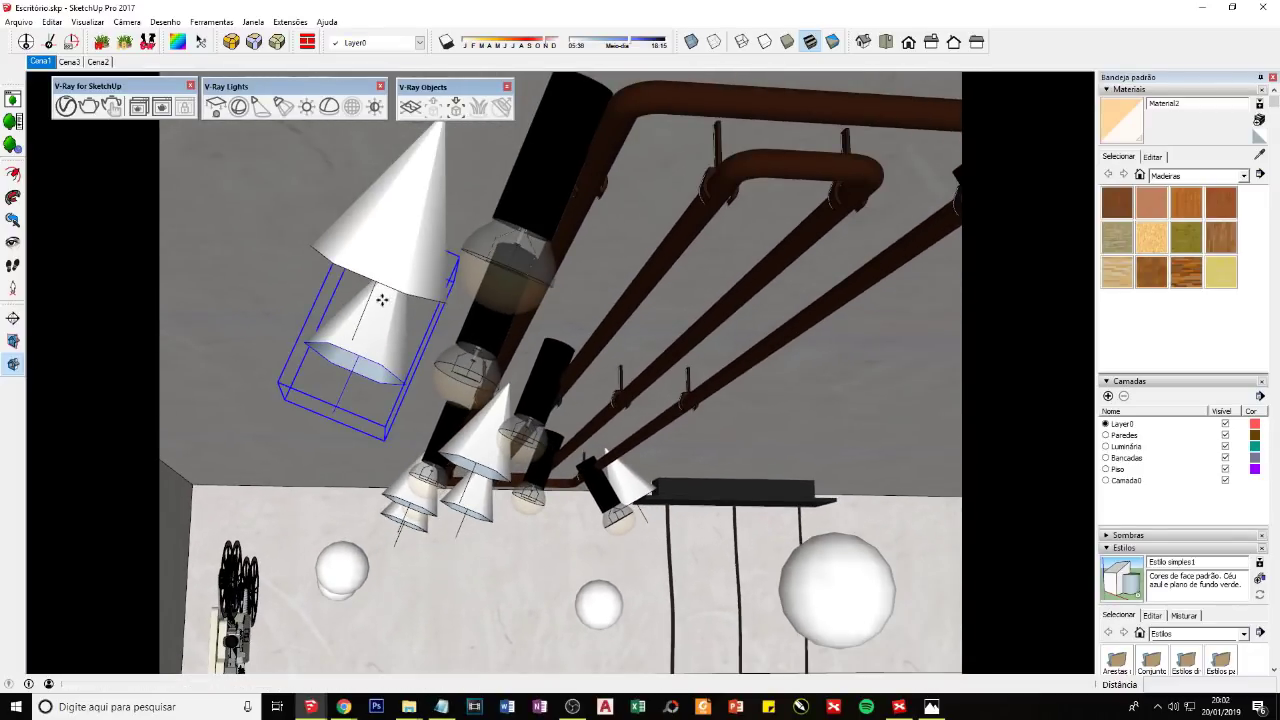
middle_drag(350, 288, 391, 154)
click(391, 154)
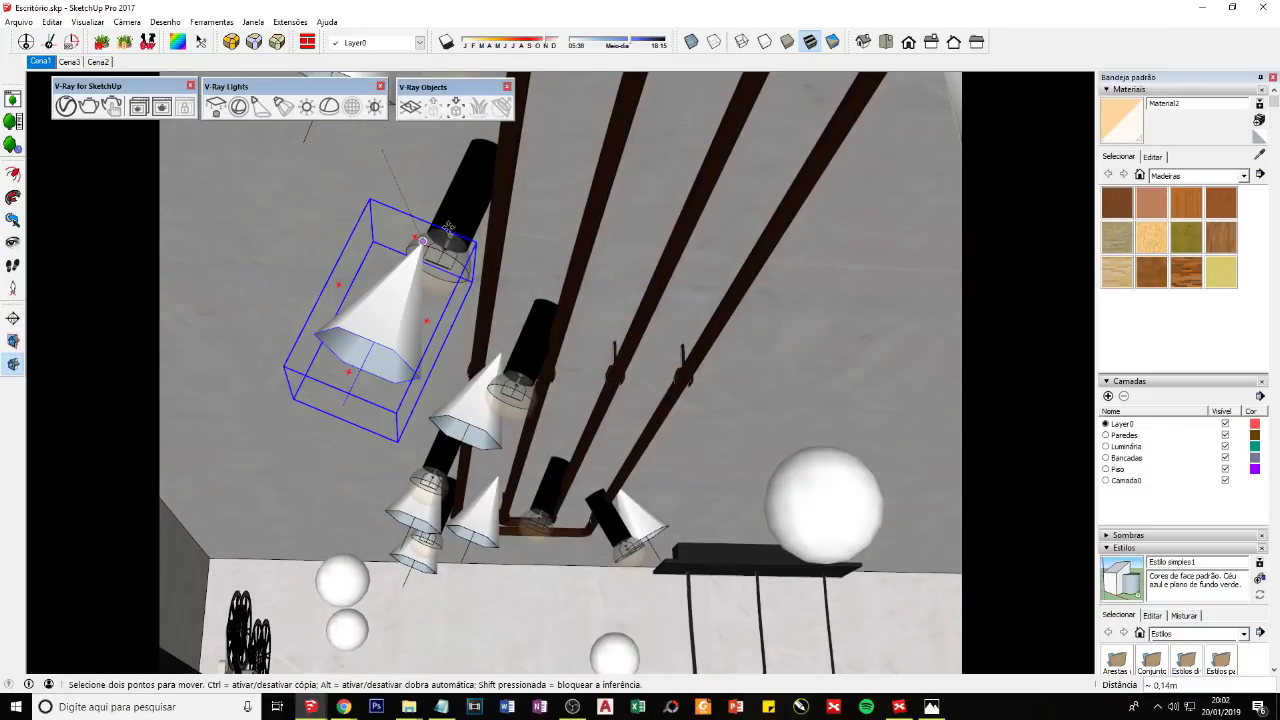
middle_drag(428, 286, 508, 370)
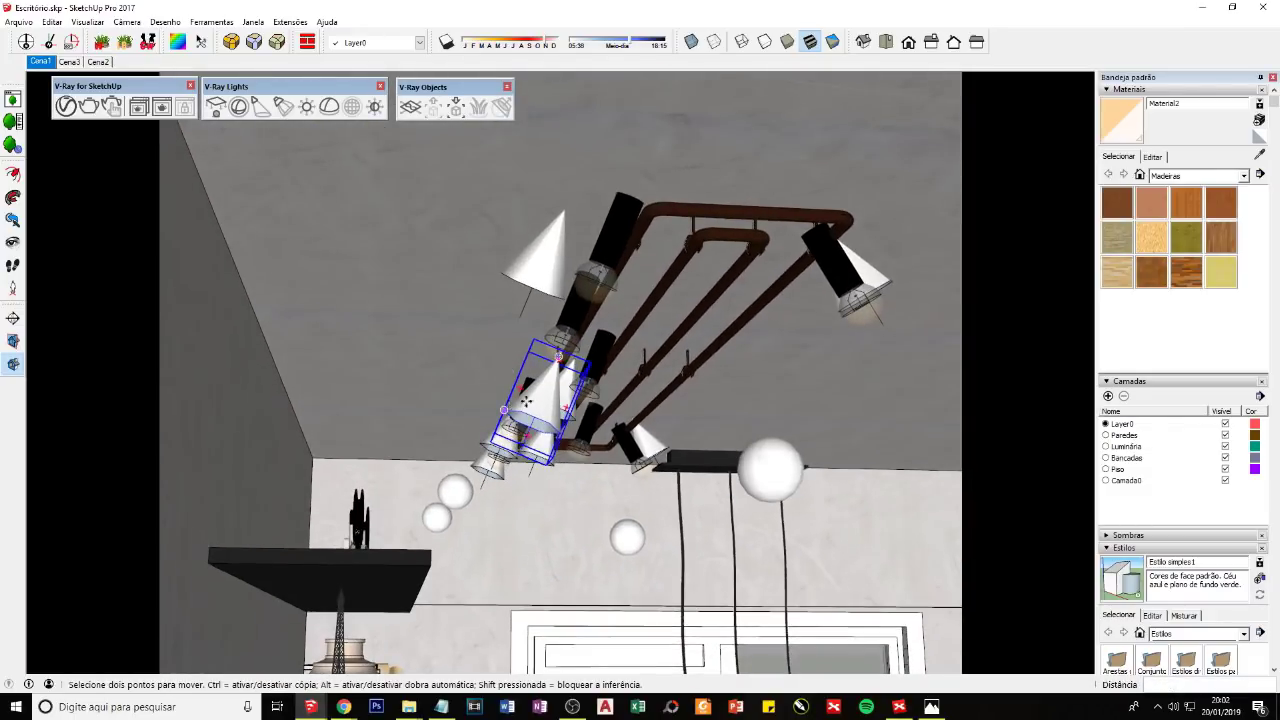
click(488, 306)
scroll(486, 307, up, 2)
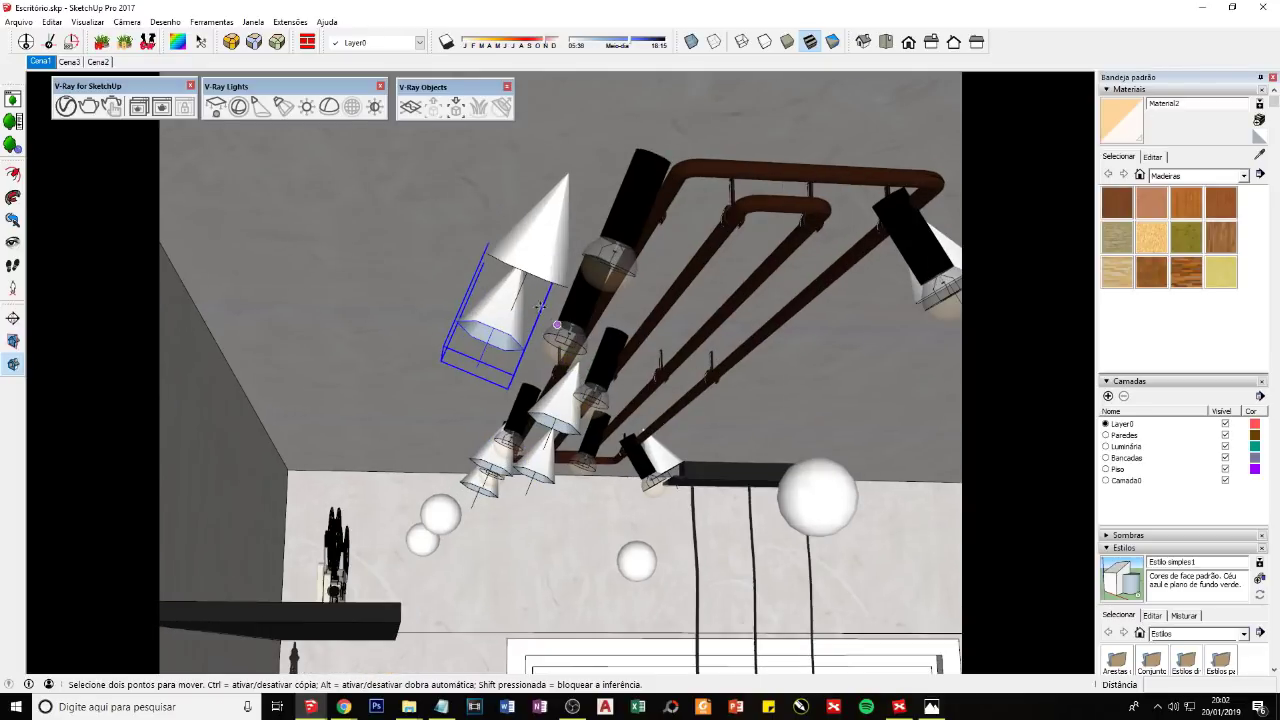
click(487, 337)
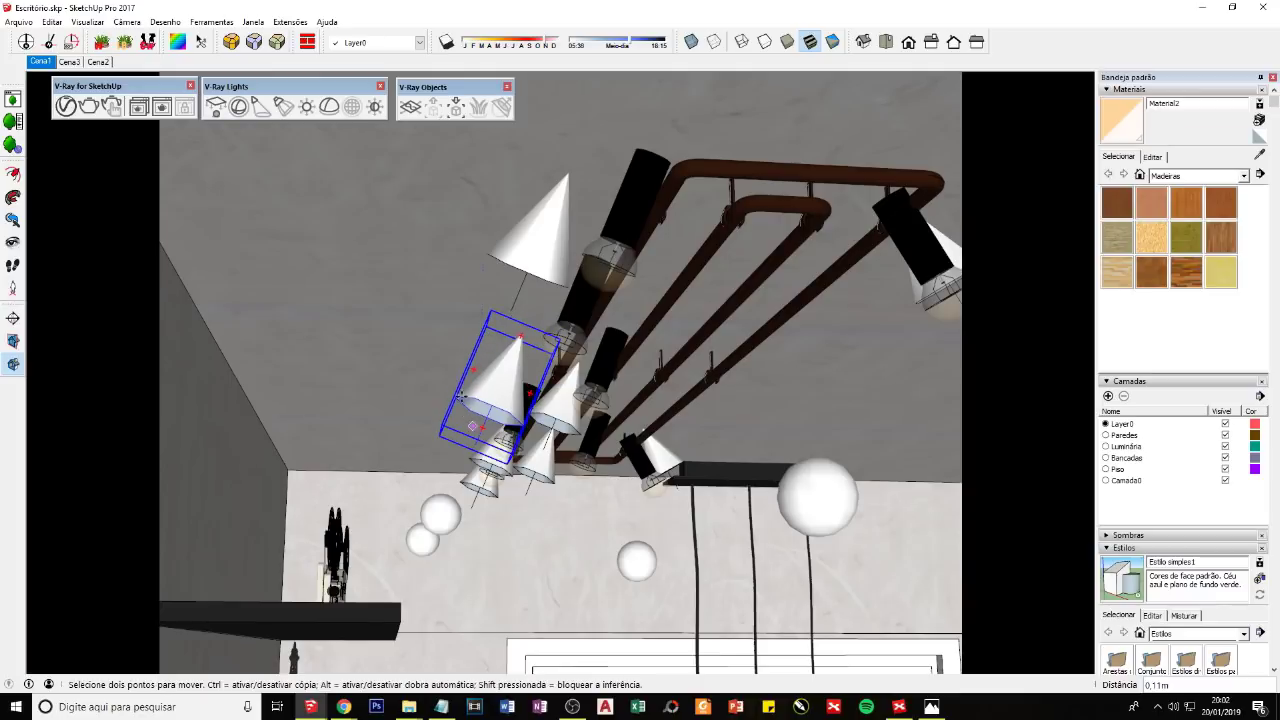
key(ctrl+z)
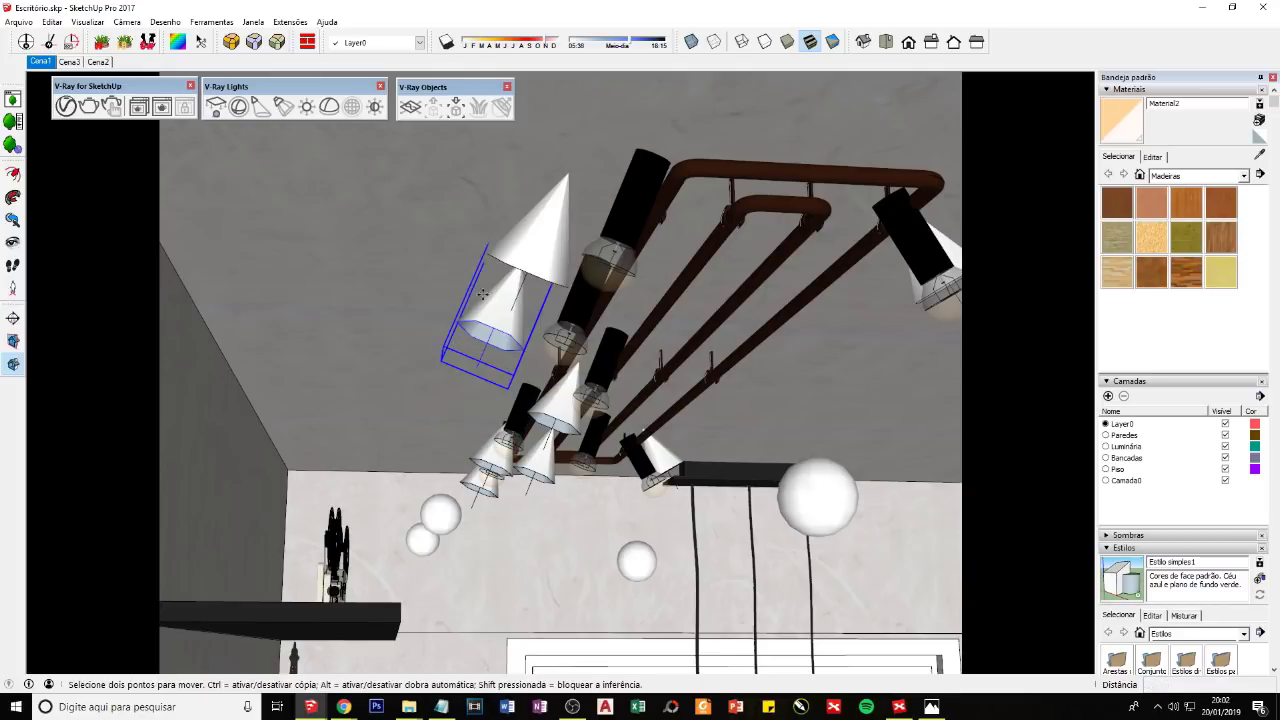
middle_drag(586, 344, 513, 336)
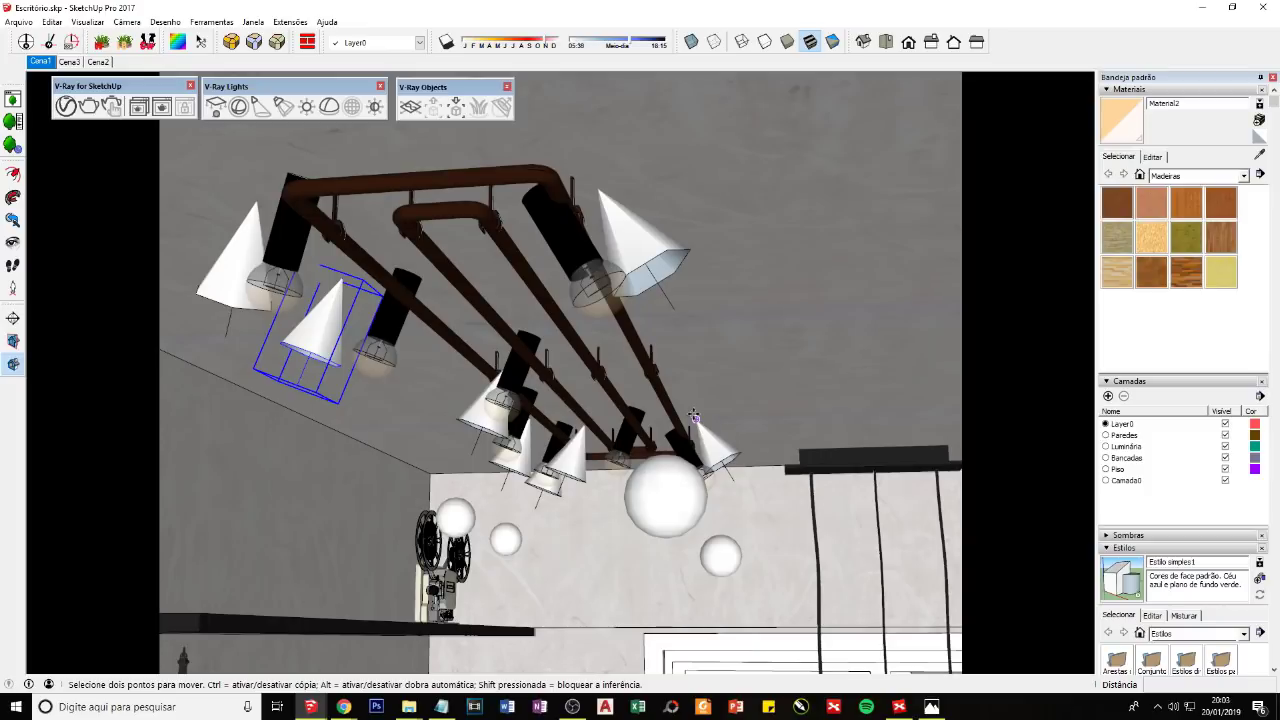
Step: In the V-Ray Asset Editor, inspect SunLight, then collapse Render Output and Environment in settings
click(66, 106)
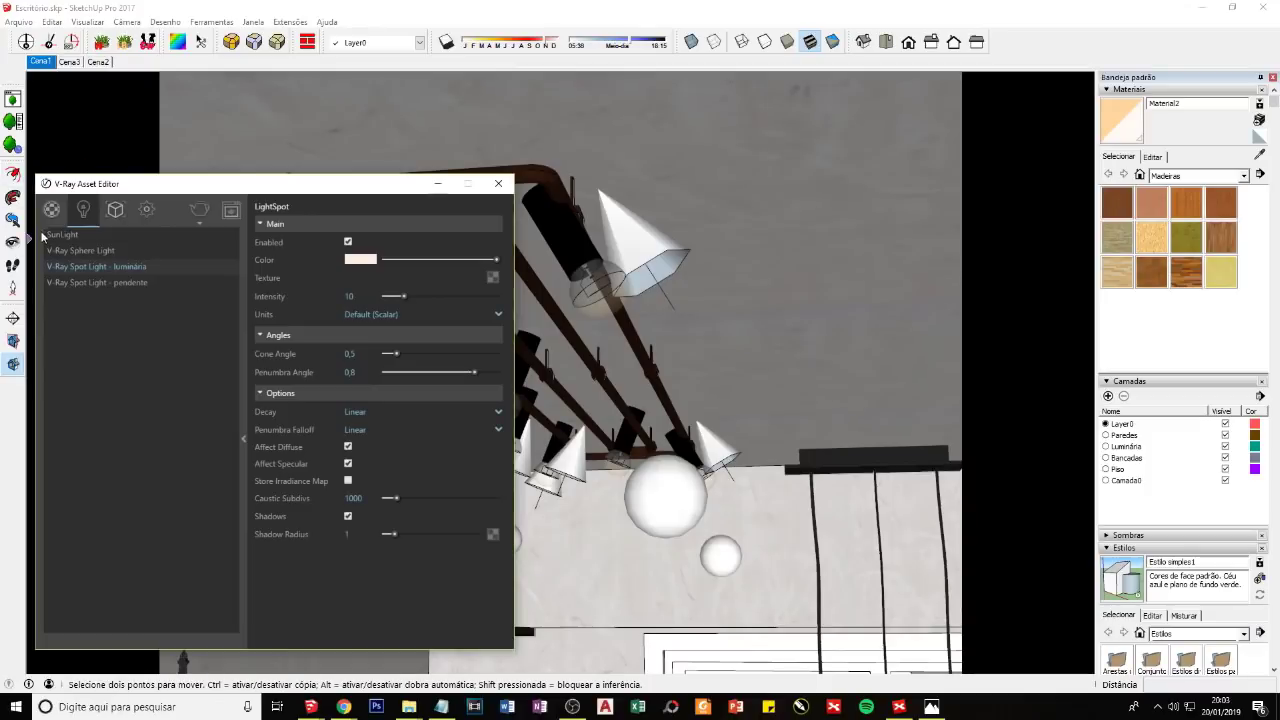
click(62, 236)
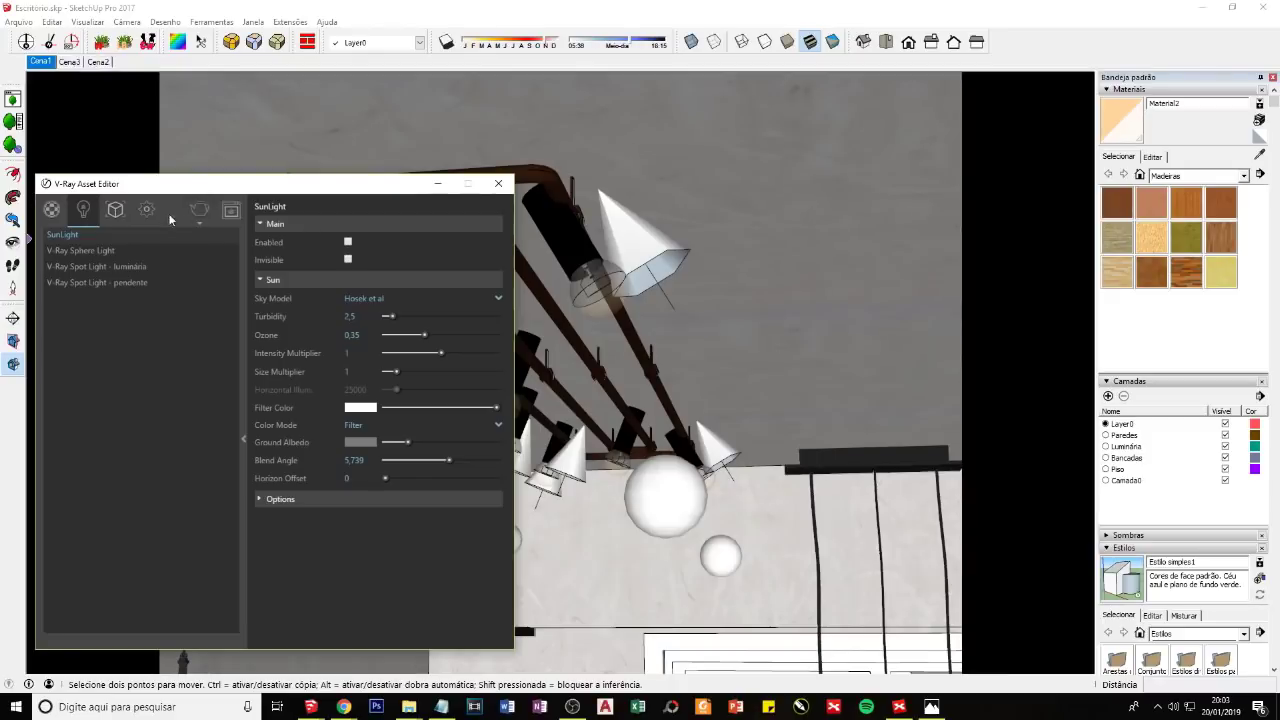
click(146, 209)
click(116, 350)
click(108, 363)
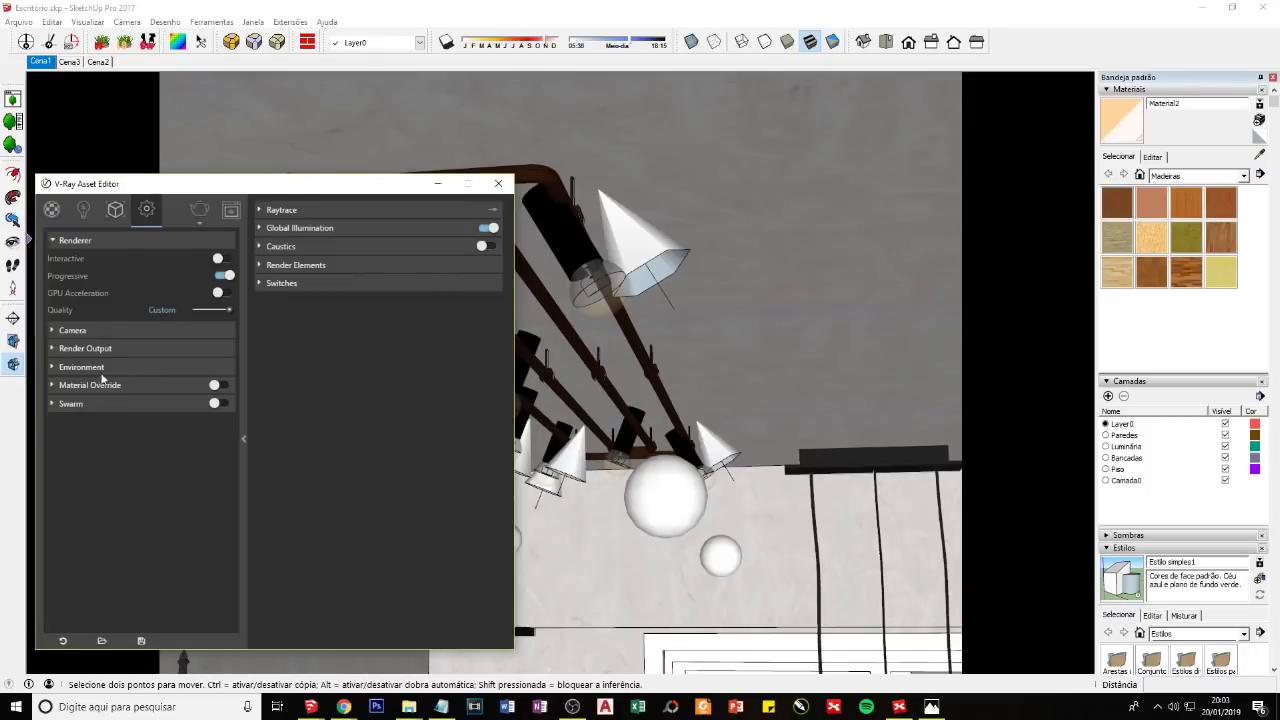
Step: Toggle the SunLight's Enabled option and review the black, intensity 1 Environment background
click(83, 209)
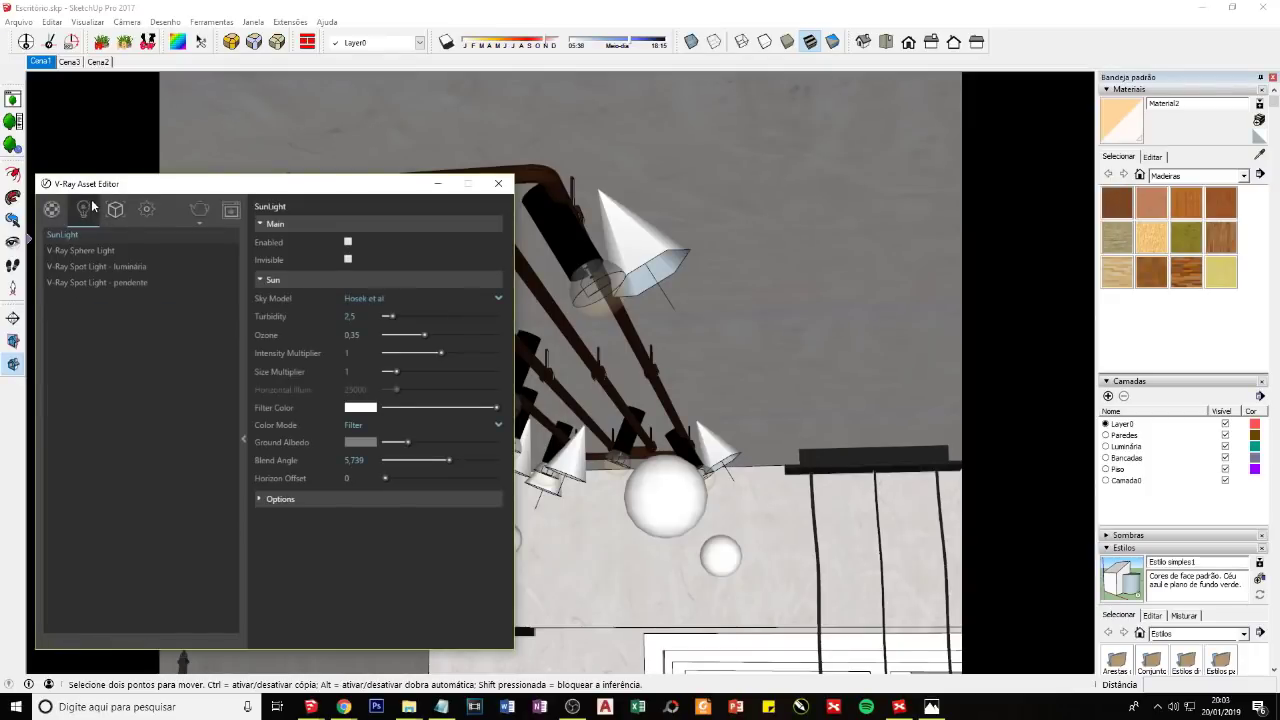
drag(93, 188, 140, 182)
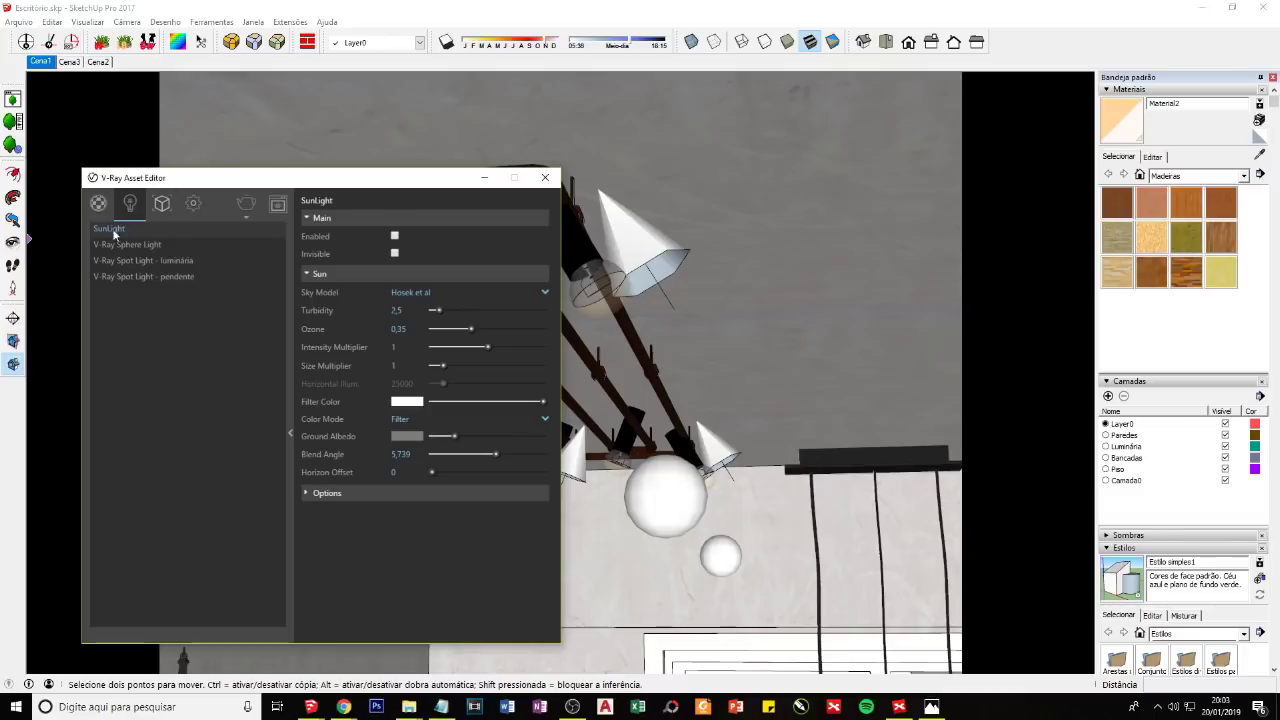
click(394, 237)
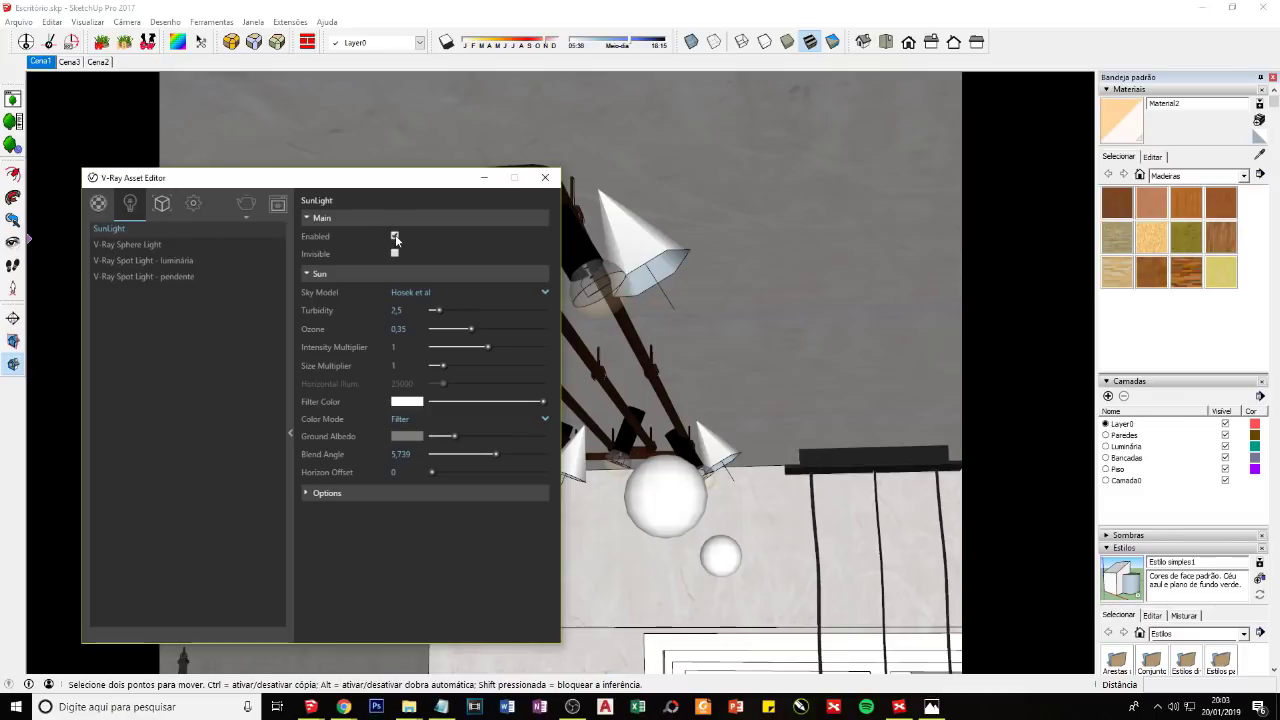
click(187, 207)
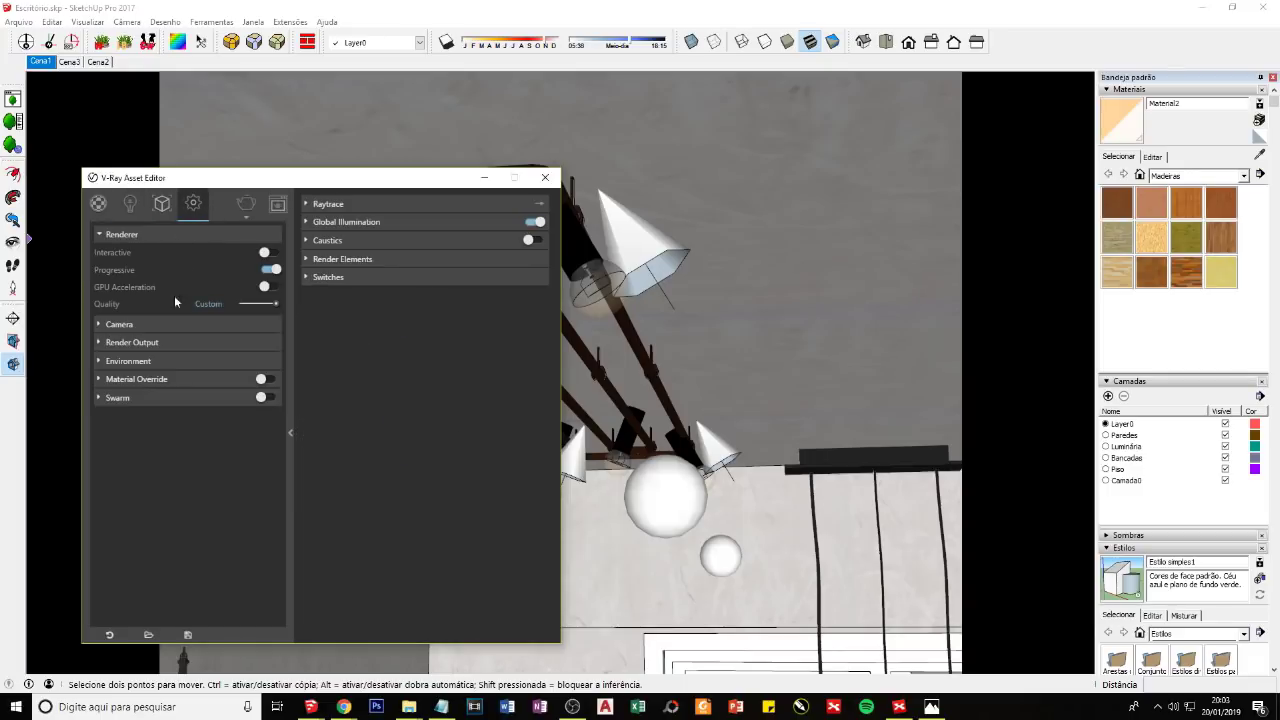
click(120, 364)
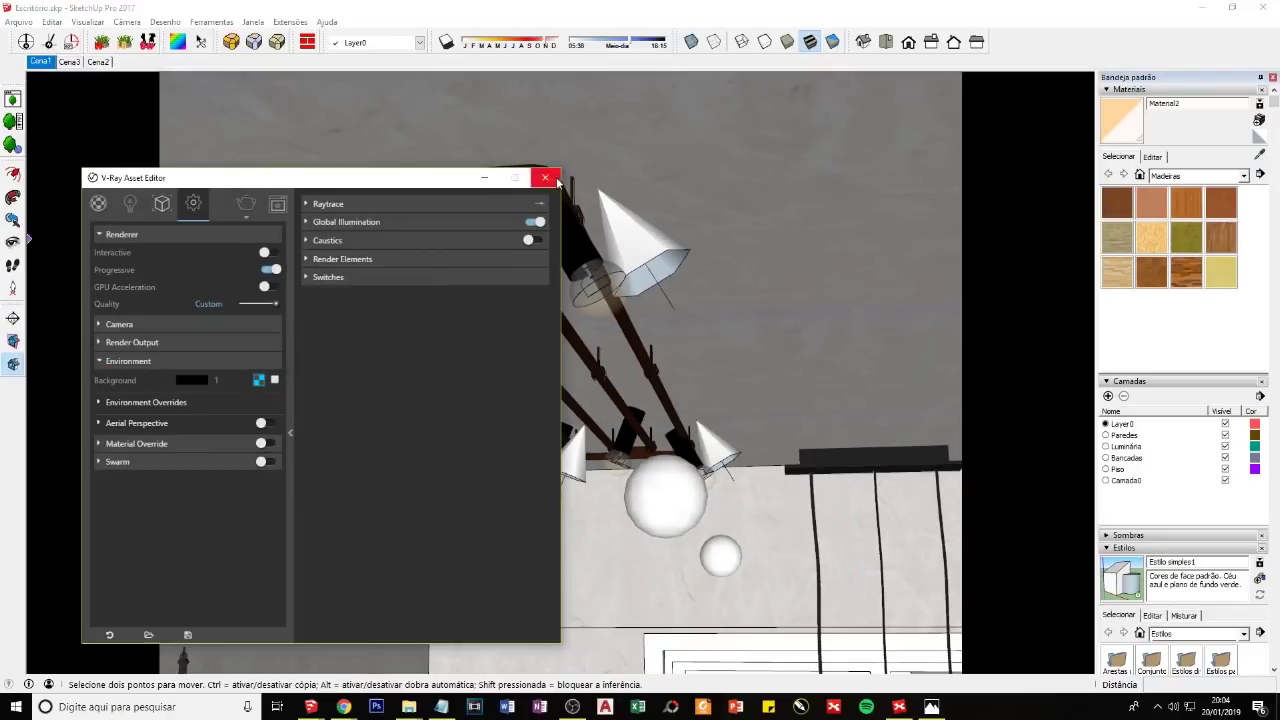
Step: Close the V-Ray editor, zoom out to the whole office wall, and open Resultado 4.jpg
click(556, 178)
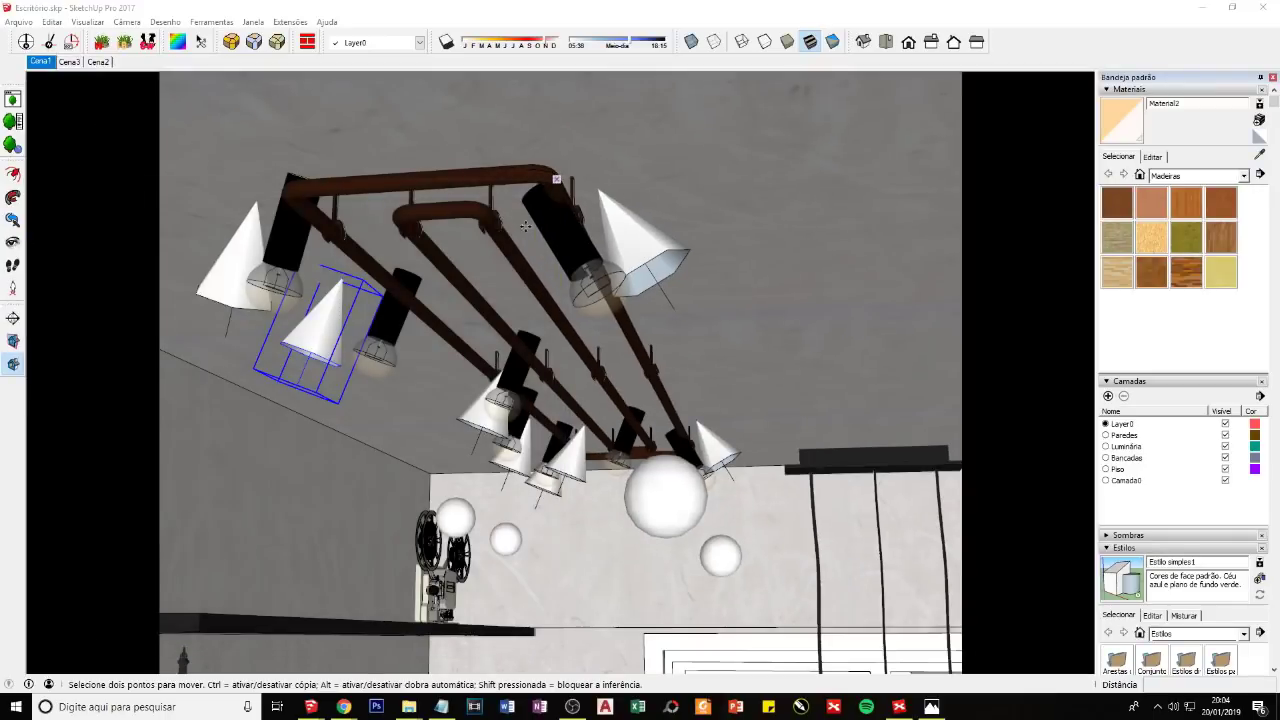
scroll(525, 227, down, 3)
mouse_move(634, 306)
middle_down()
mouse_move(562, 372)
mouse_move(468, 341)
mouse_move(372, 280)
middle_up()
scroll(468, 341, down, 3)
scroll(468, 341, down, 2)
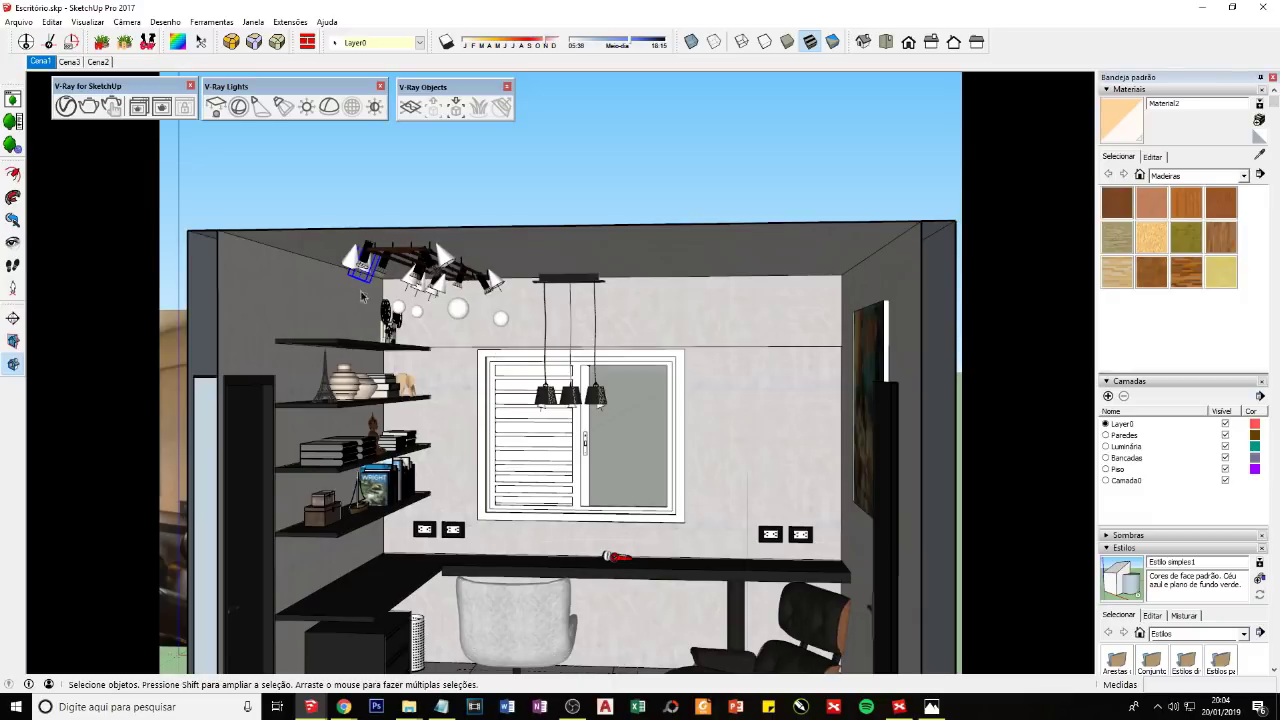
middle_drag(384, 364, 460, 366)
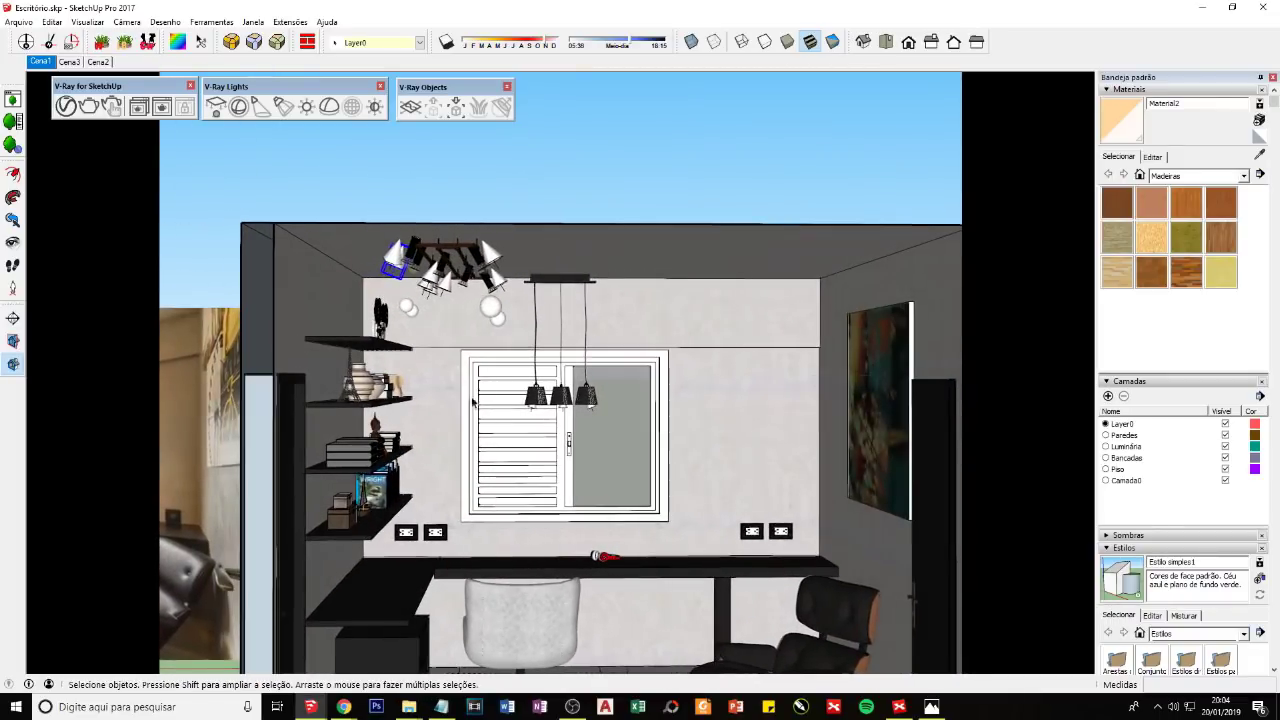
click(931, 706)
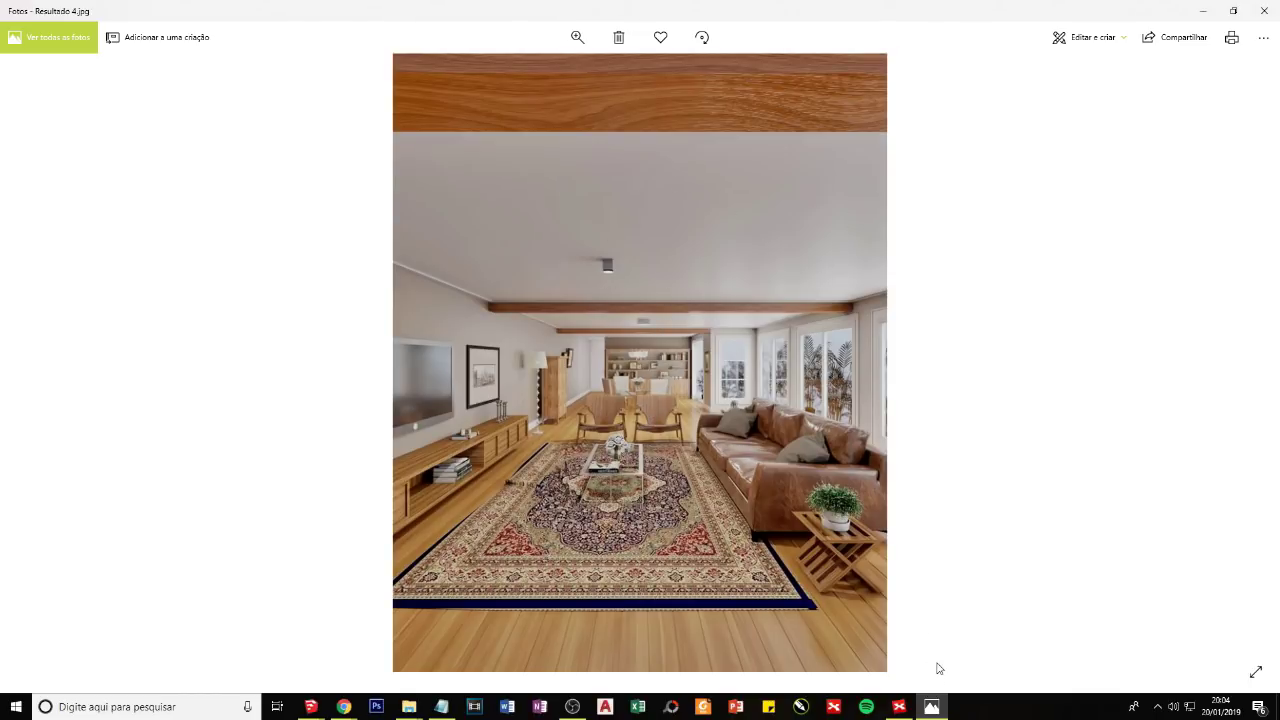
click(930, 710)
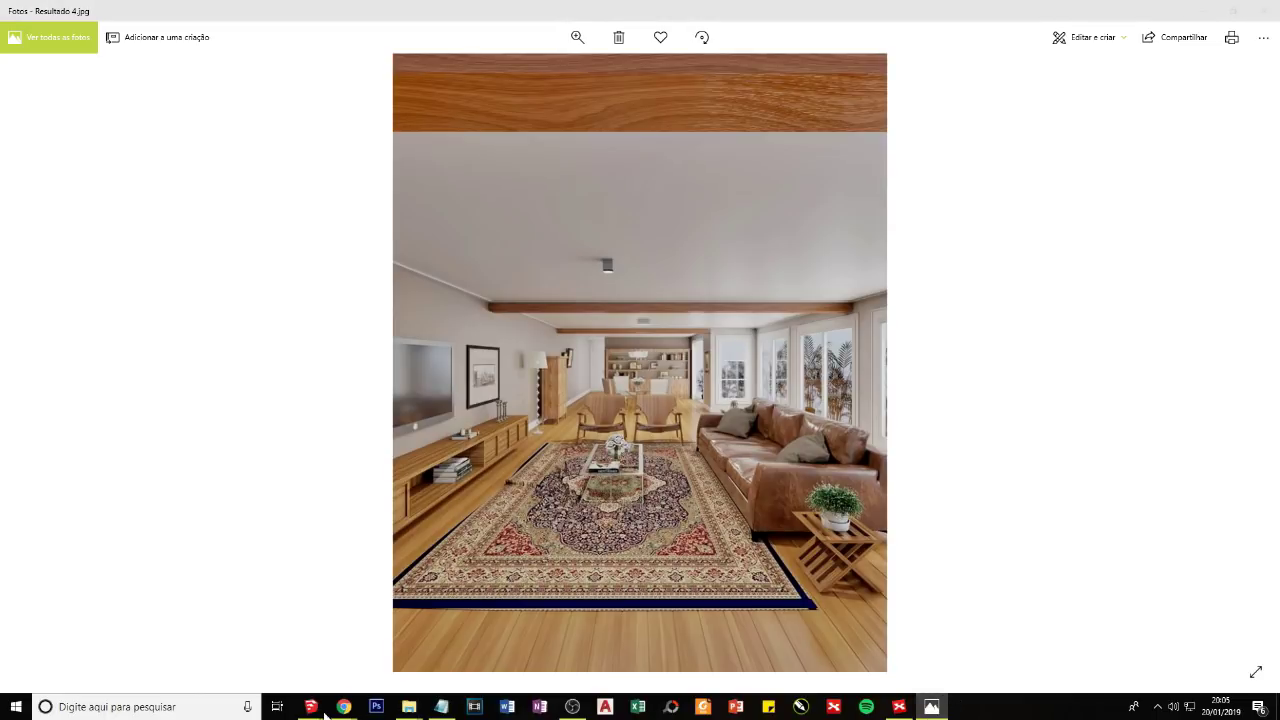
mouse_move(343, 707)
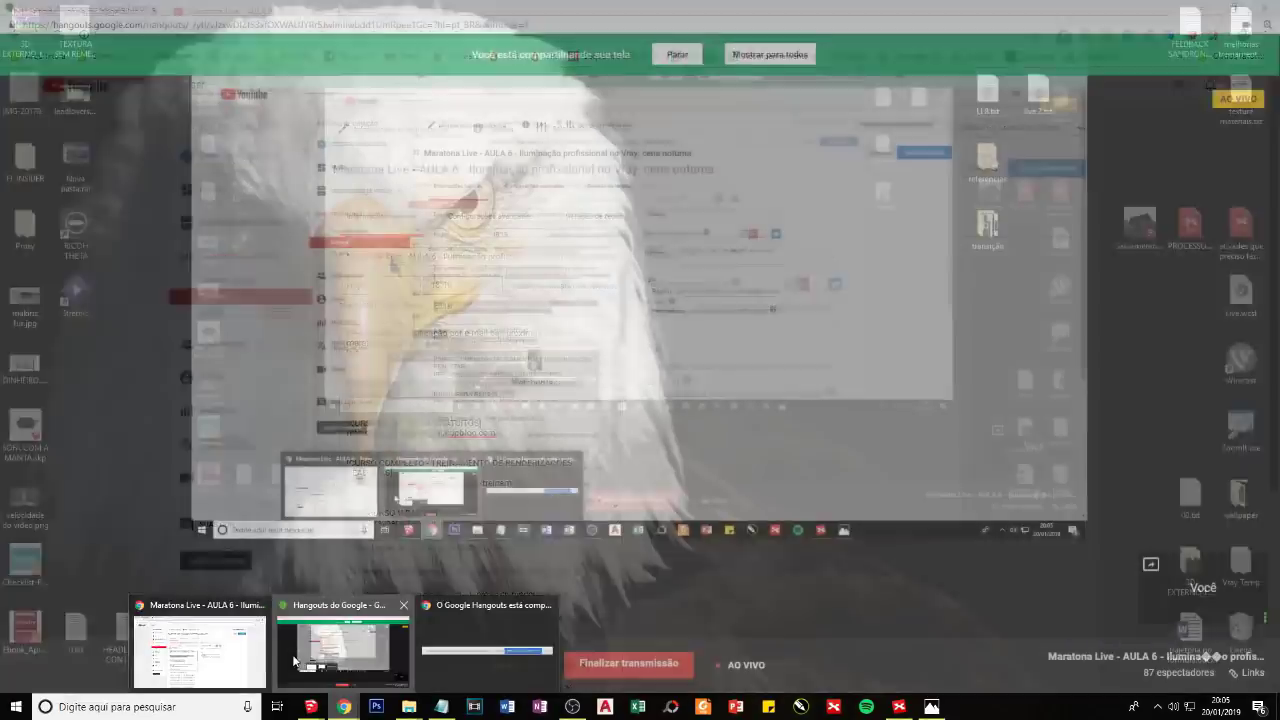
Step: Bring the 'Maratona Live - AULA 6' Hangouts broadcast window to the front
click(295, 660)
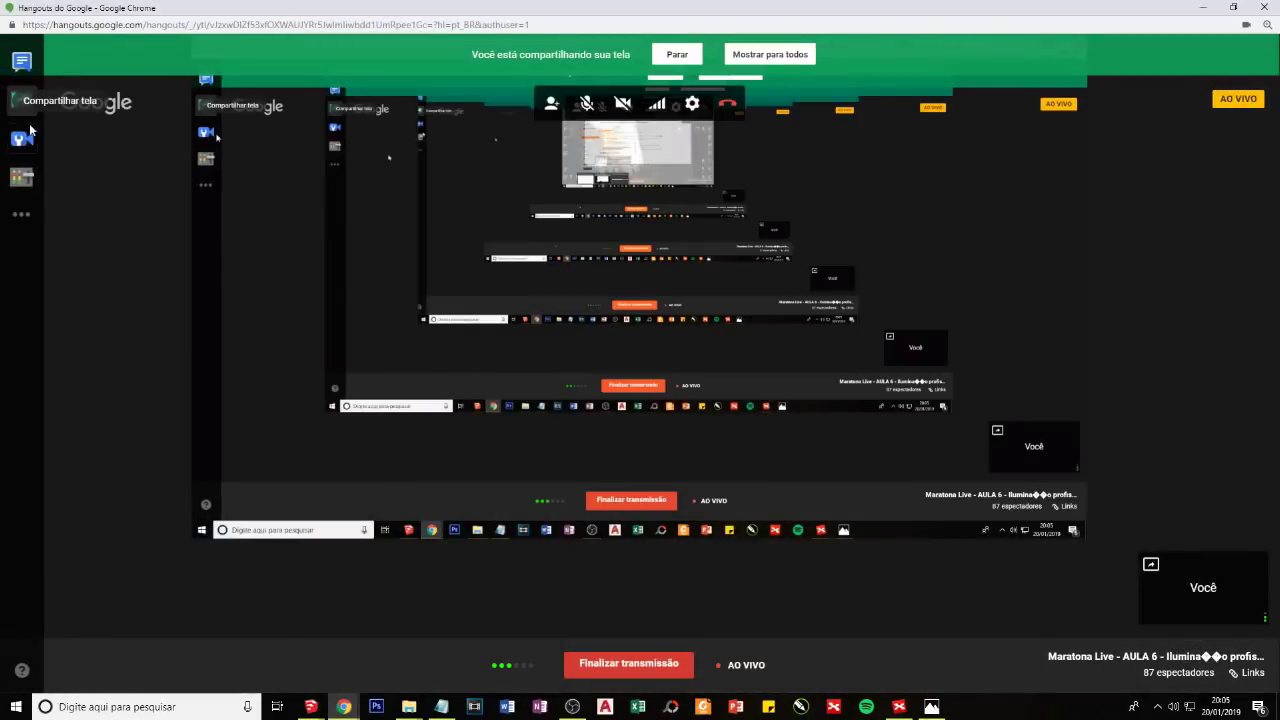